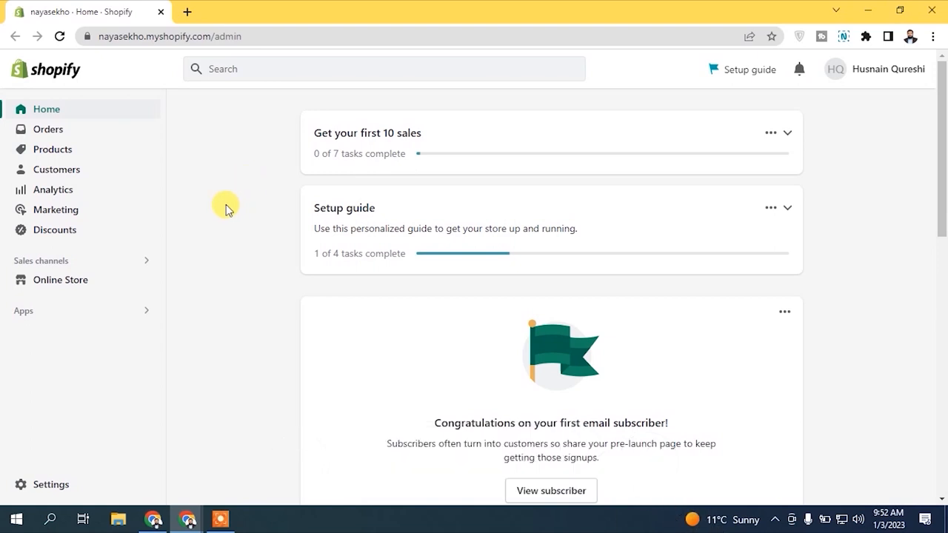
Step: Preview the live online store's home page with its current theme, and close the preview
{"action": "left_click", "coordinate": [146, 280]}
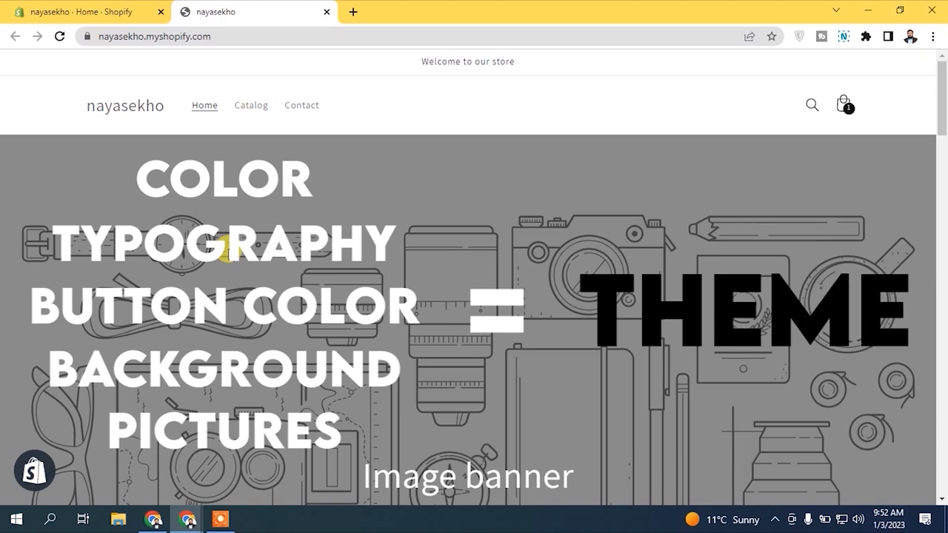
{"action": "mouse_move", "coordinate": [941, 89]}
{"action": "left_mouse_down"}
{"action": "mouse_move", "coordinate": [945, 459]}
{"action": "mouse_move", "coordinate": [943, 80]}
{"action": "left_mouse_up"}
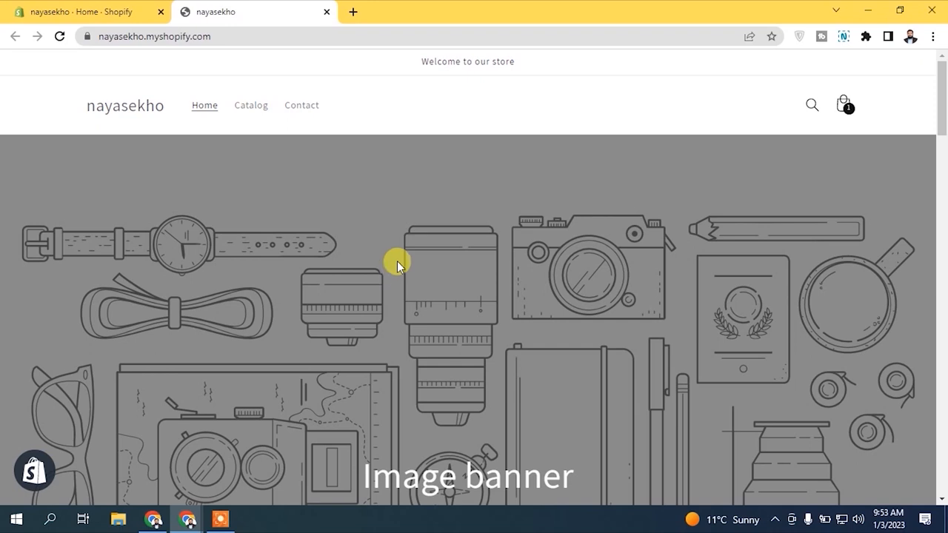
{"action": "left_click", "coordinate": [327, 12]}
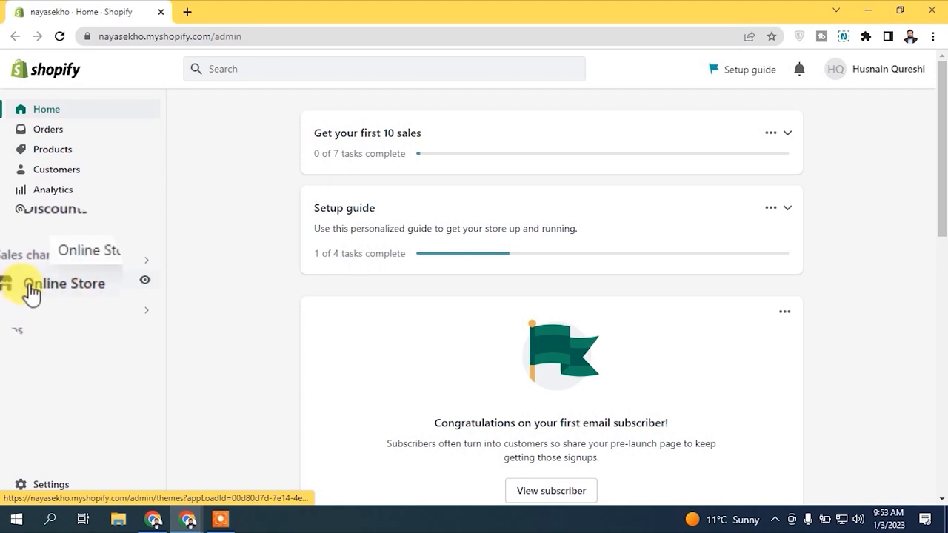
Step: Open the Online Store's Themes page and review the current theme's details
{"action": "left_click", "coordinate": [63, 288]}
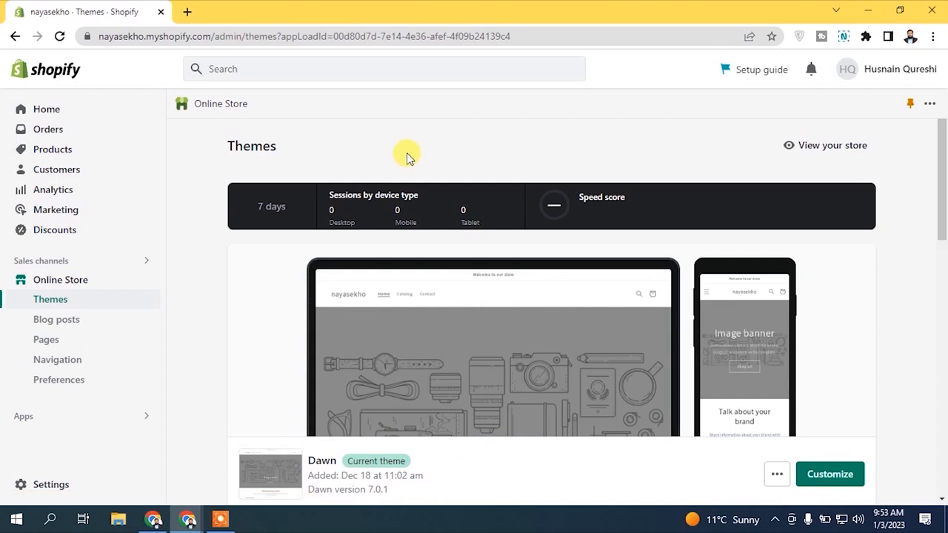
{"action": "left_click_drag", "start_coordinate": [939, 144], "coordinate": [938, 186]}
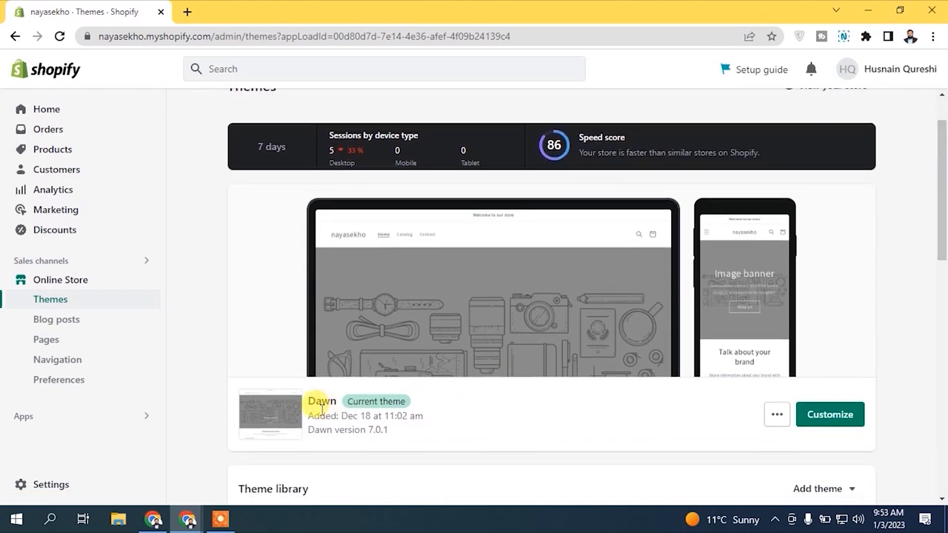
{"action": "left_click_drag", "start_coordinate": [342, 401], "coordinate": [467, 409]}
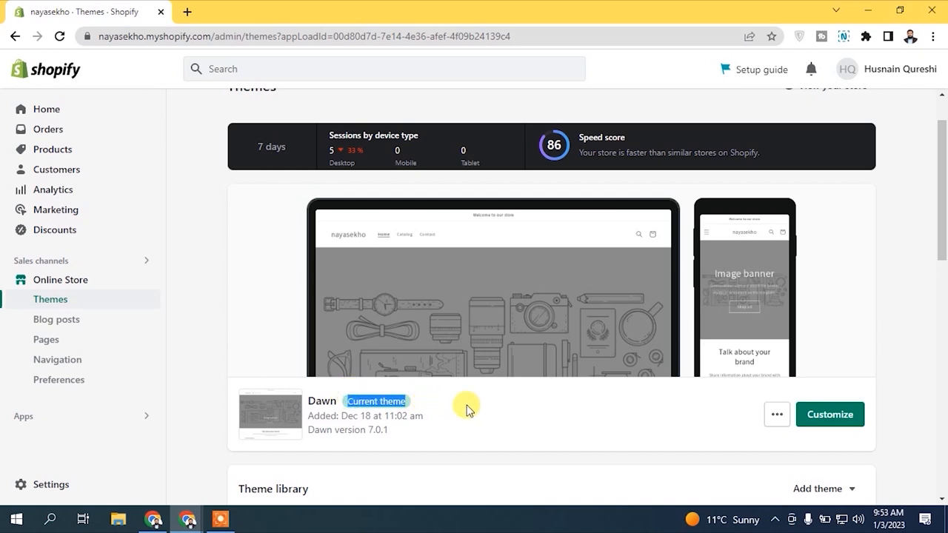
{"action": "left_click", "coordinate": [468, 409]}
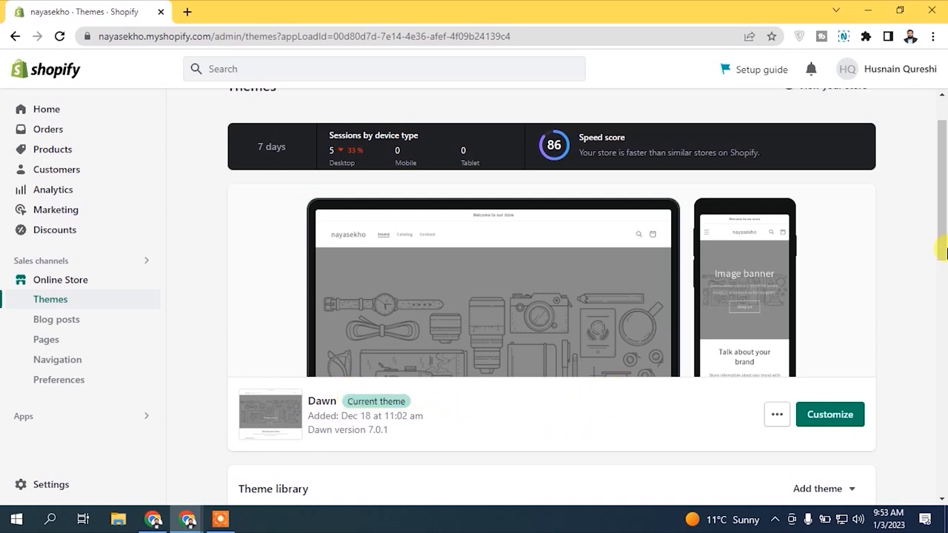
{"action": "scroll", "coordinate": [939, 169], "scroll_direction": "up", "scroll_amount": 1}
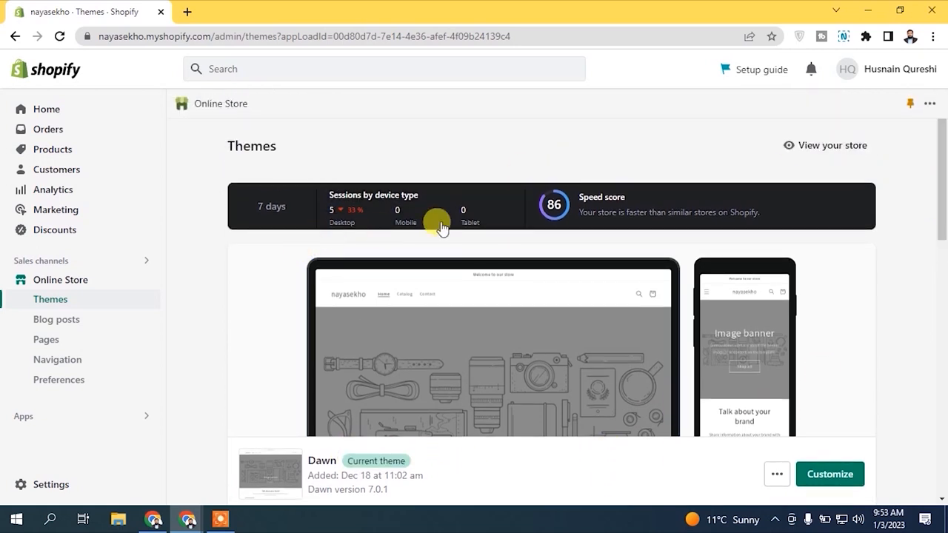
Step: Look through the popular free themes and open the Shopify Theme Store to explore more themes
{"action": "scroll", "coordinate": [942, 186], "scroll_direction": "down", "scroll_amount": 1}
{"action": "left_click_drag", "start_coordinate": [942, 189], "coordinate": [940, 355]}
{"action": "left_click_drag", "start_coordinate": [282, 129], "coordinate": [405, 142]}
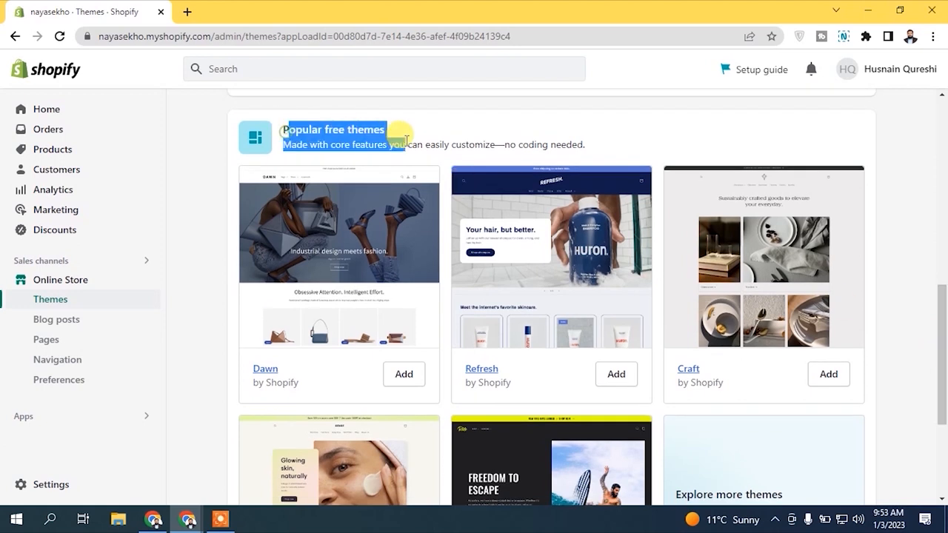
{"action": "left_click", "coordinate": [404, 131]}
{"action": "left_click_drag", "start_coordinate": [943, 329], "coordinate": [943, 401]}
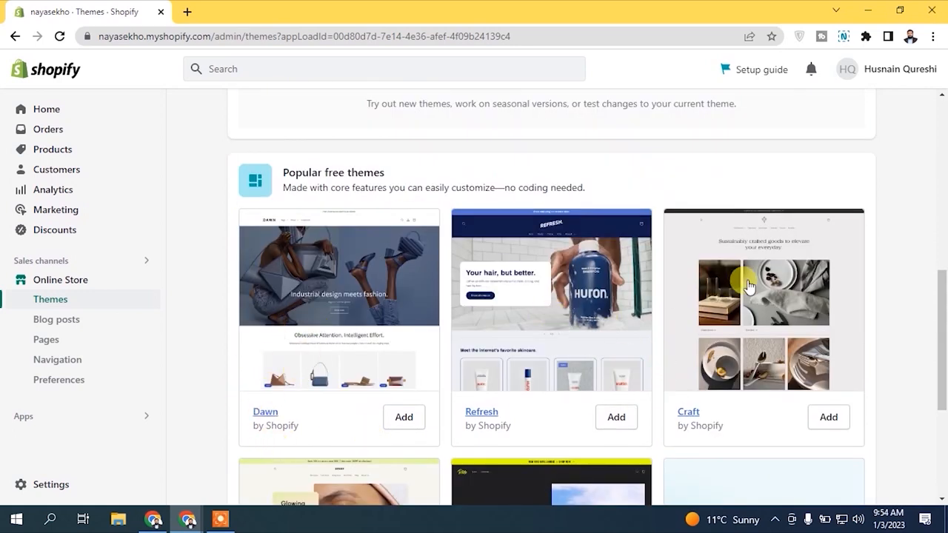
{"action": "left_click_drag", "start_coordinate": [942, 338], "coordinate": [944, 427]}
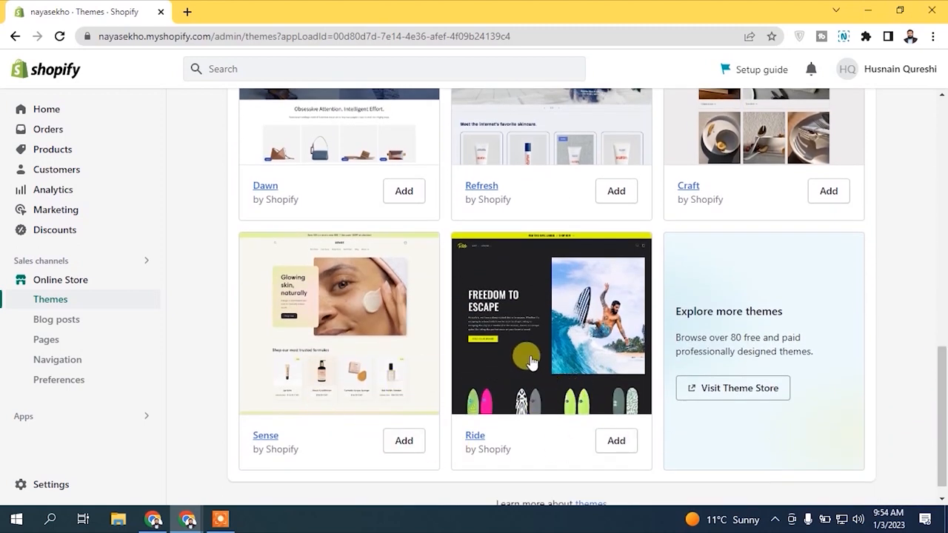
{"action": "left_click_drag", "start_coordinate": [941, 402], "coordinate": [934, 435]}
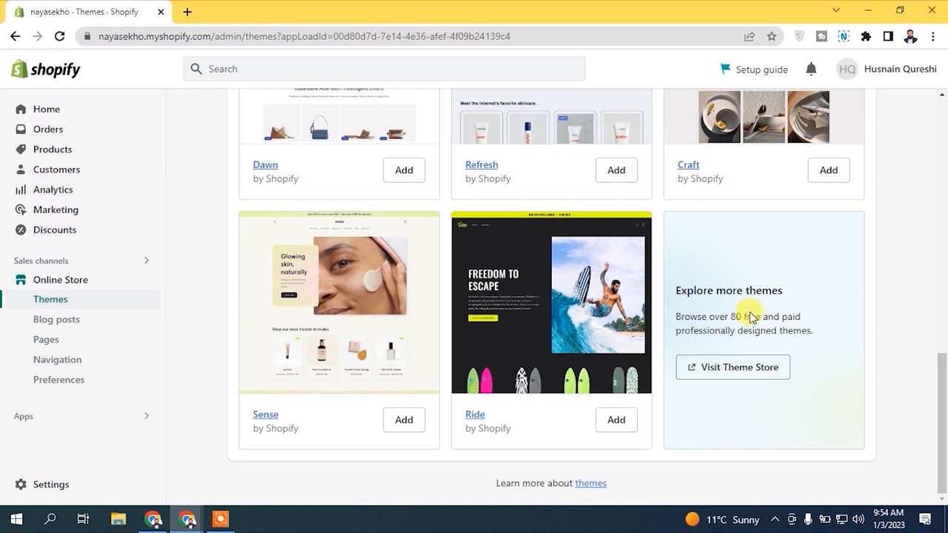
{"action": "left_click", "coordinate": [745, 387]}
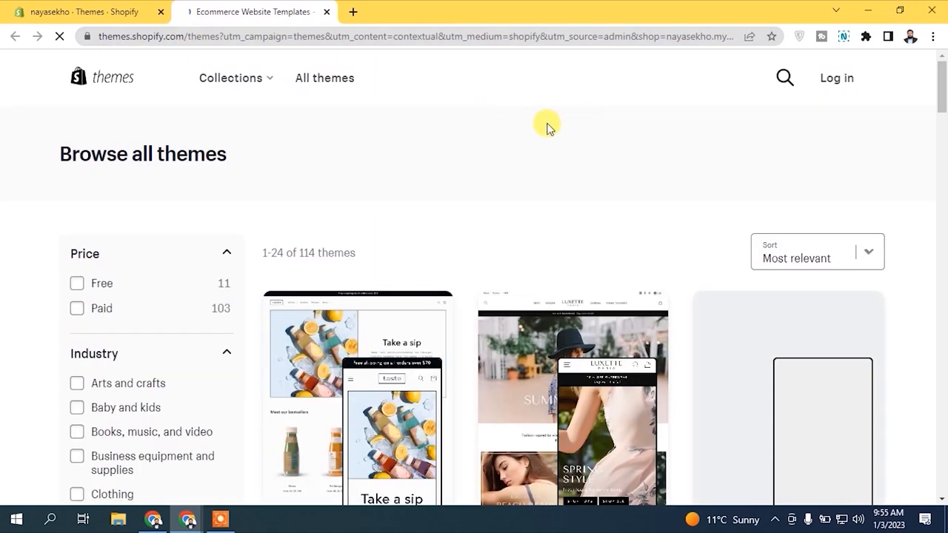
Step: Filter the Theme Store listing by price to show only Free themes
{"action": "left_click_drag", "start_coordinate": [943, 87], "coordinate": [942, 108]}
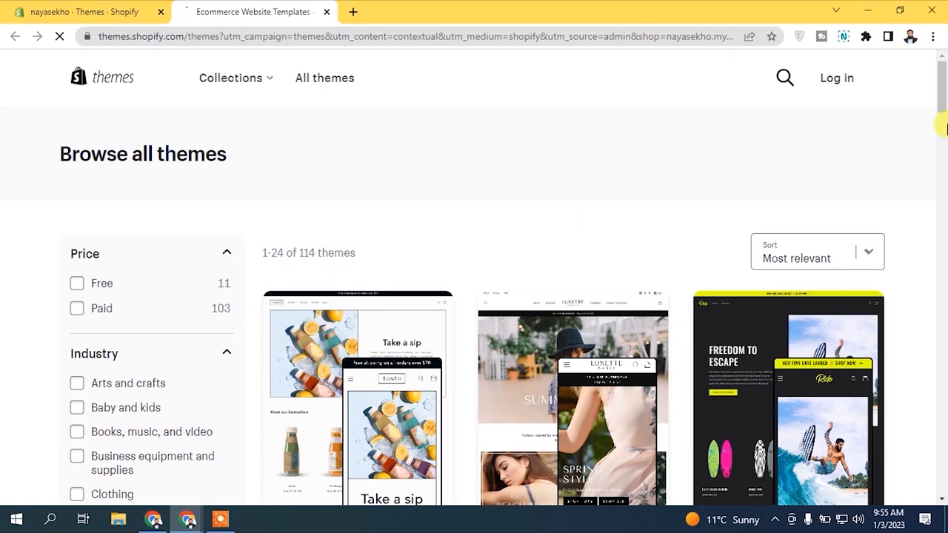
{"action": "left_click_drag", "start_coordinate": [944, 89], "coordinate": [925, 111]}
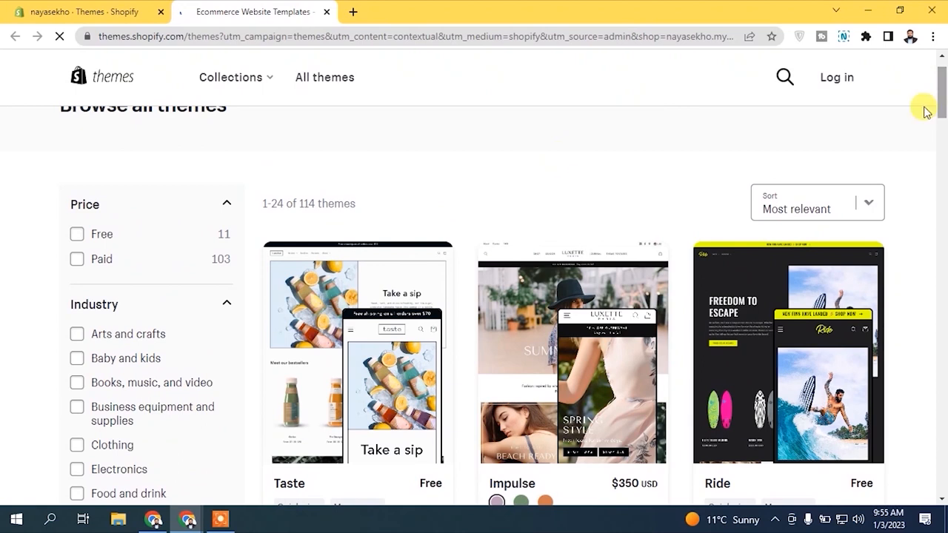
{"action": "left_click", "coordinate": [61, 239]}
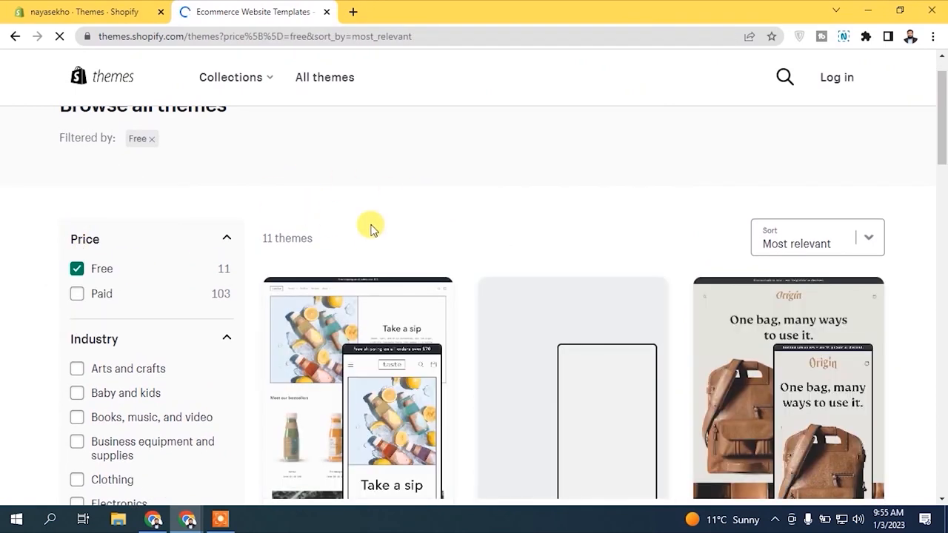
Step: Look through the free themes, comparing their previews and feature tags from Taste down to Colorblock
{"action": "left_click_drag", "start_coordinate": [942, 122], "coordinate": [944, 159]}
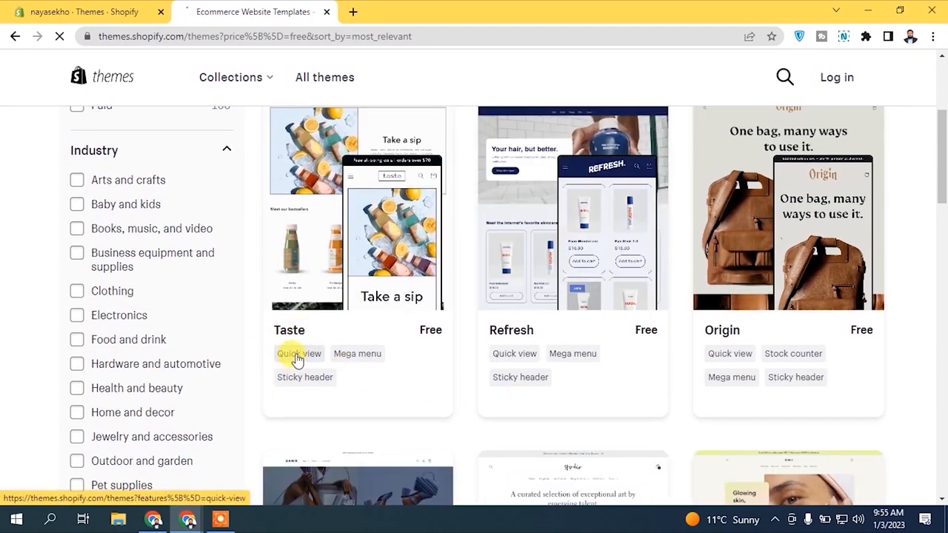
{"action": "left_click", "coordinate": [297, 358]}
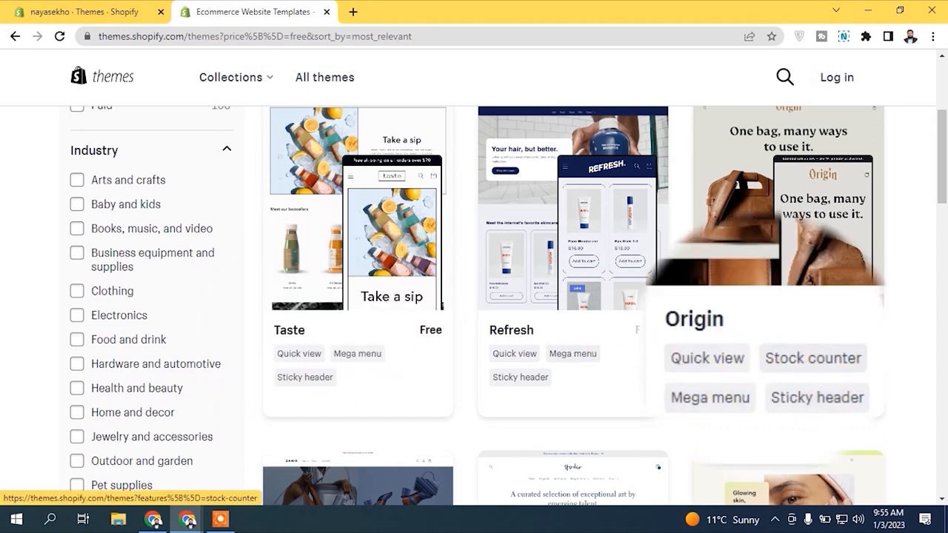
{"action": "scroll", "coordinate": [943, 208], "scroll_direction": "down", "scroll_amount": 2}
{"action": "scroll", "coordinate": [943, 207], "scroll_direction": "down", "scroll_amount": 2}
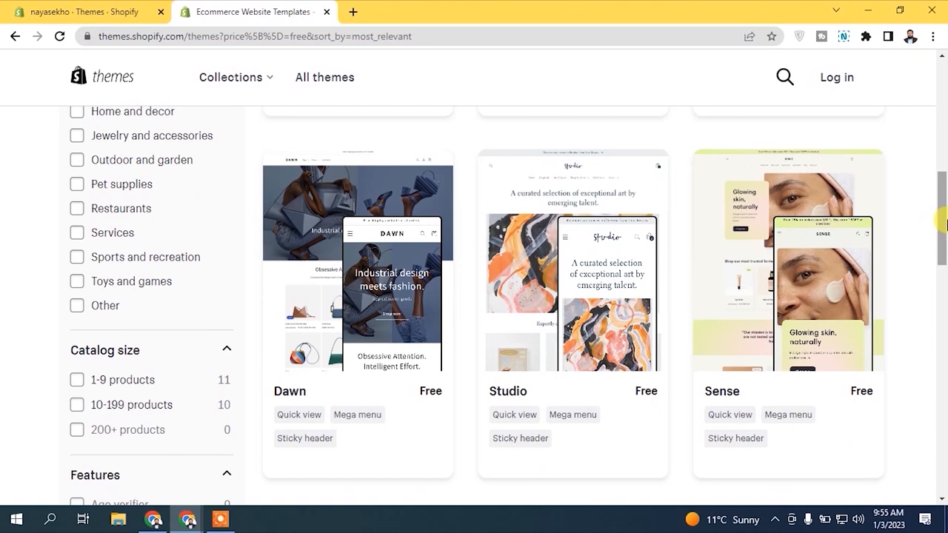
{"action": "scroll", "coordinate": [943, 188], "scroll_direction": "up", "scroll_amount": 2}
{"action": "scroll", "coordinate": [944, 185], "scroll_direction": "down", "scroll_amount": 4}
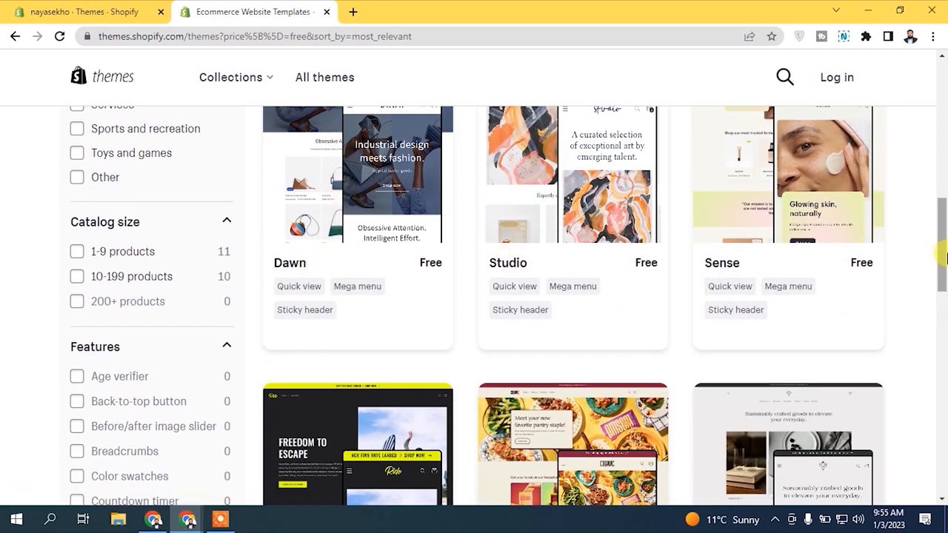
{"action": "scroll", "coordinate": [942, 270], "scroll_direction": "down", "scroll_amount": 1}
{"action": "left_click_drag", "start_coordinate": [943, 270], "coordinate": [942, 378]}
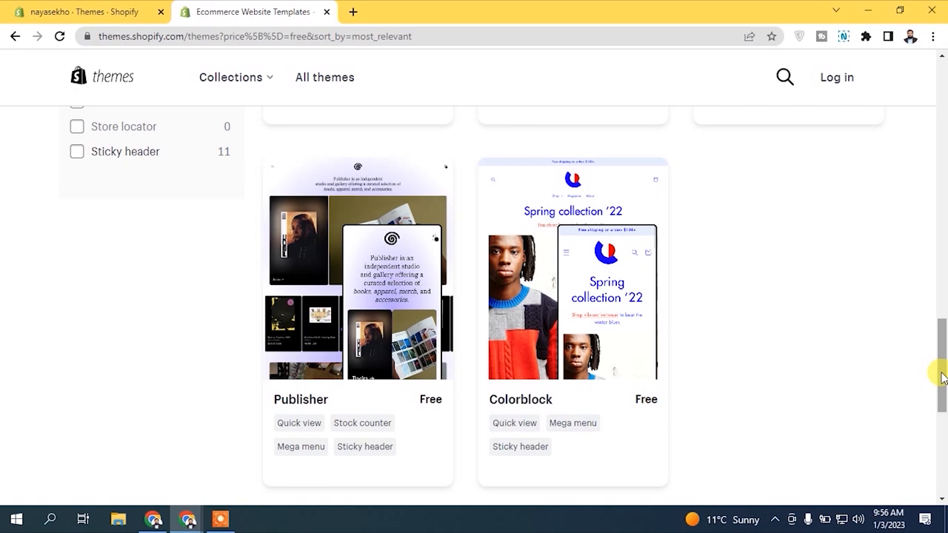
Step: Switch the price filter from Free to Paid and browse the paid themes and their prices
{"action": "left_click_drag", "start_coordinate": [943, 378], "coordinate": [944, 140]}
{"action": "left_click", "coordinate": [76, 275]}
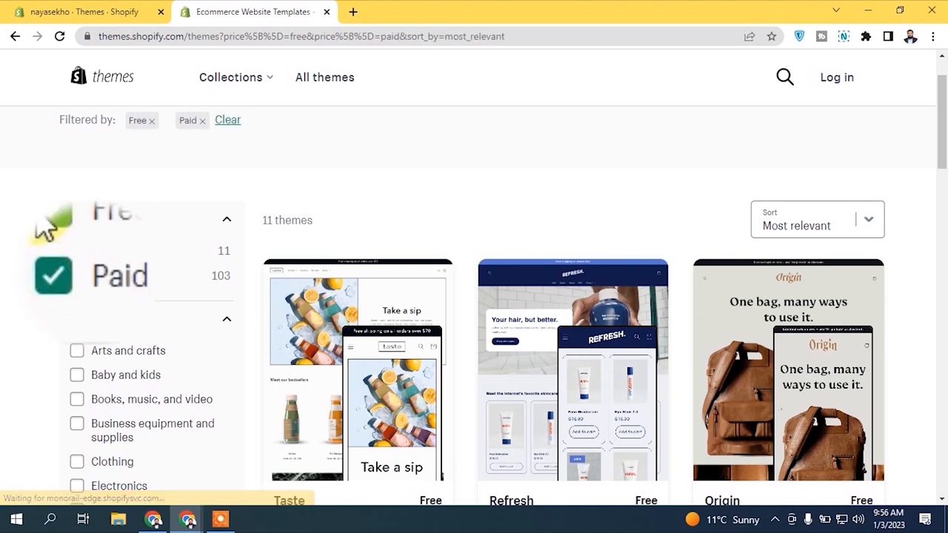
{"action": "left_click", "coordinate": [76, 250]}
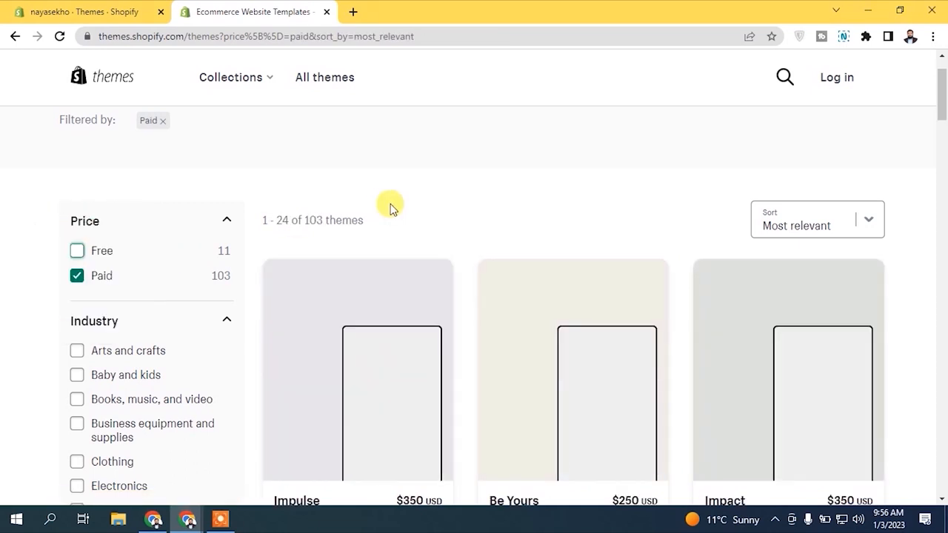
{"action": "left_click_drag", "start_coordinate": [943, 109], "coordinate": [924, 267]}
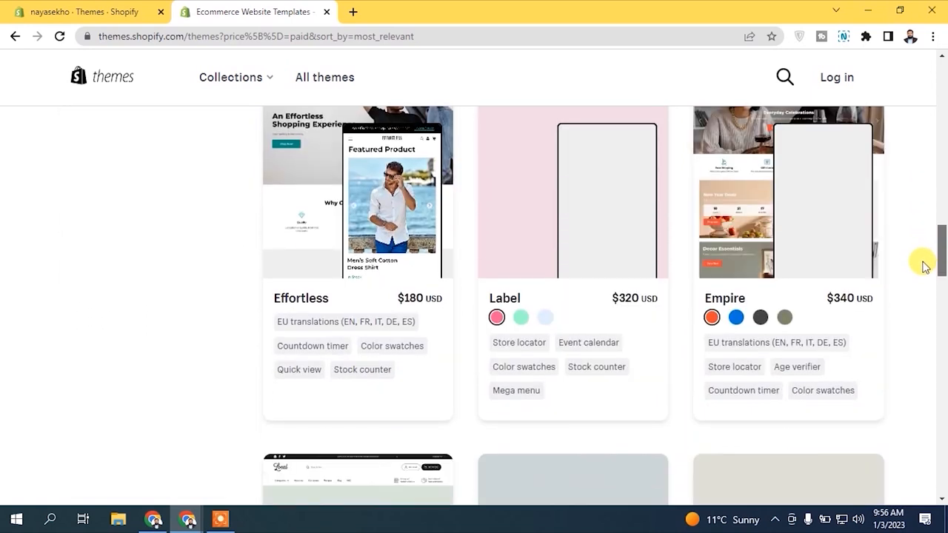
{"action": "left_click_drag", "start_coordinate": [924, 266], "coordinate": [930, 403]}
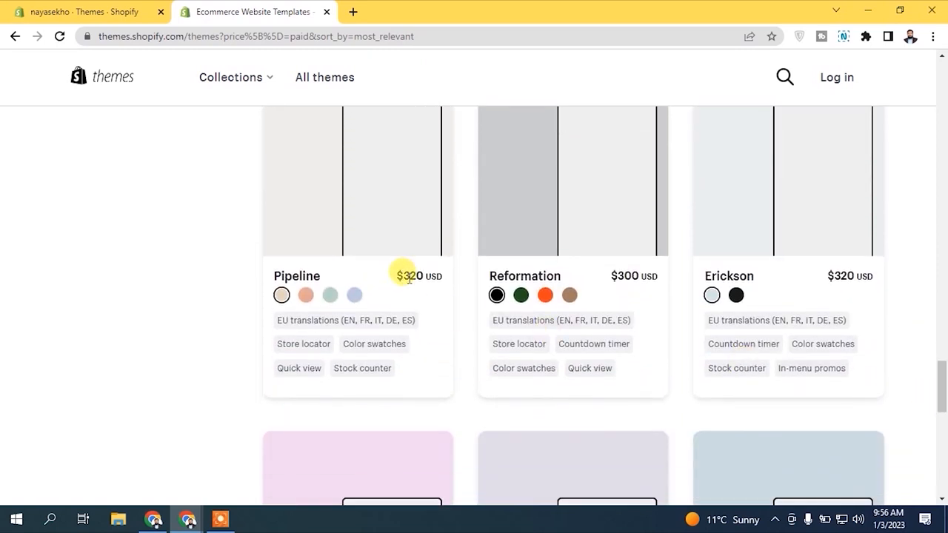
Step: Filter the themes by a catalog size of 10-199 products and review the matching themes and feature filters
{"action": "left_click_drag", "start_coordinate": [941, 368], "coordinate": [942, 150]}
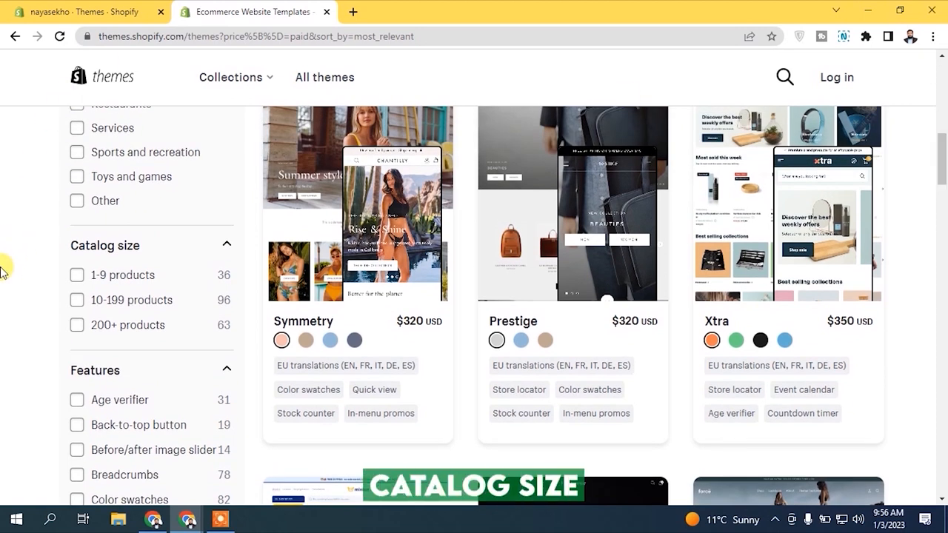
{"action": "left_click", "coordinate": [77, 300]}
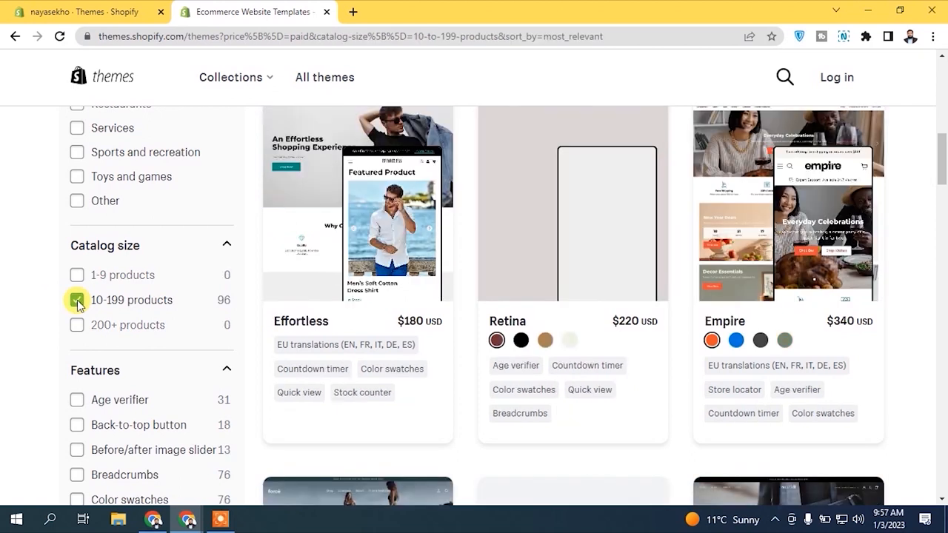
{"action": "left_click_drag", "start_coordinate": [944, 147], "coordinate": [943, 97]}
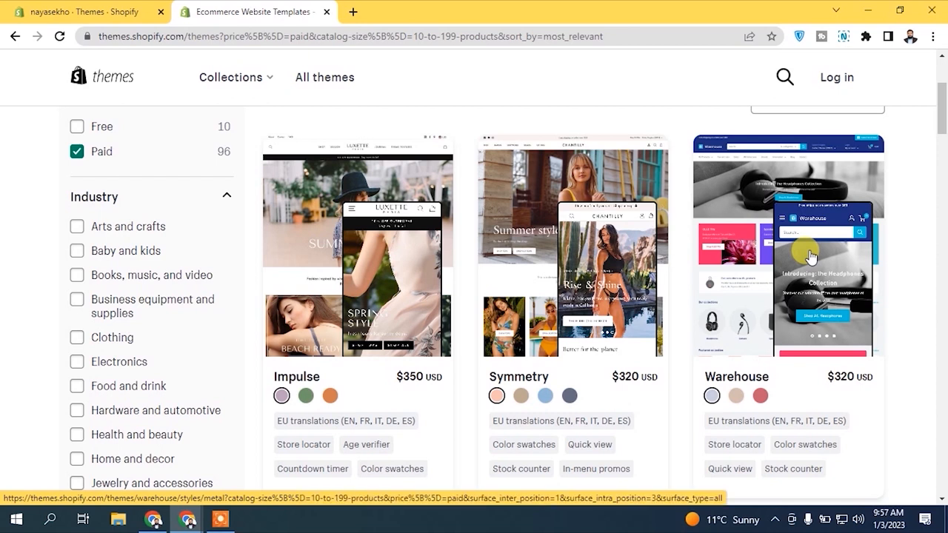
{"action": "left_click_drag", "start_coordinate": [943, 121], "coordinate": [941, 199]}
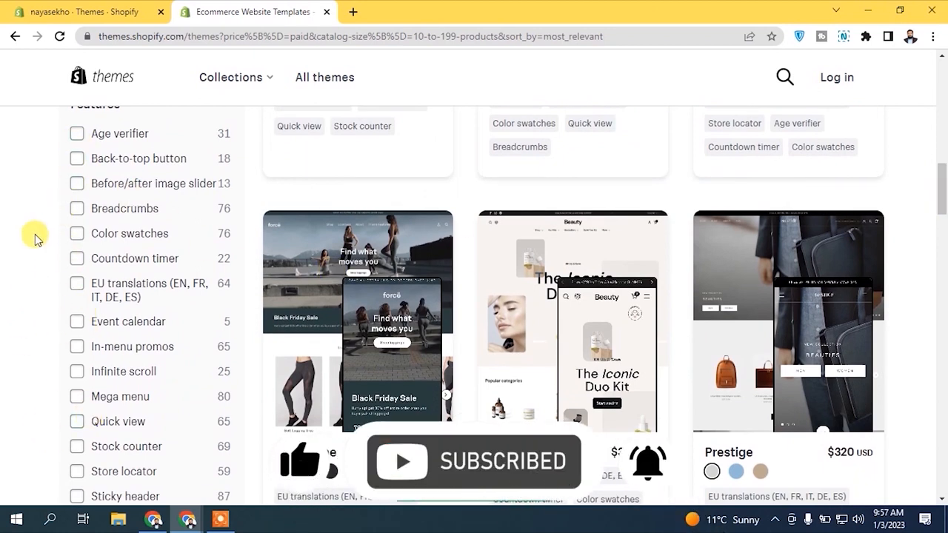
{"action": "scroll", "coordinate": [2, 311], "scroll_direction": "up", "scroll_amount": 3}
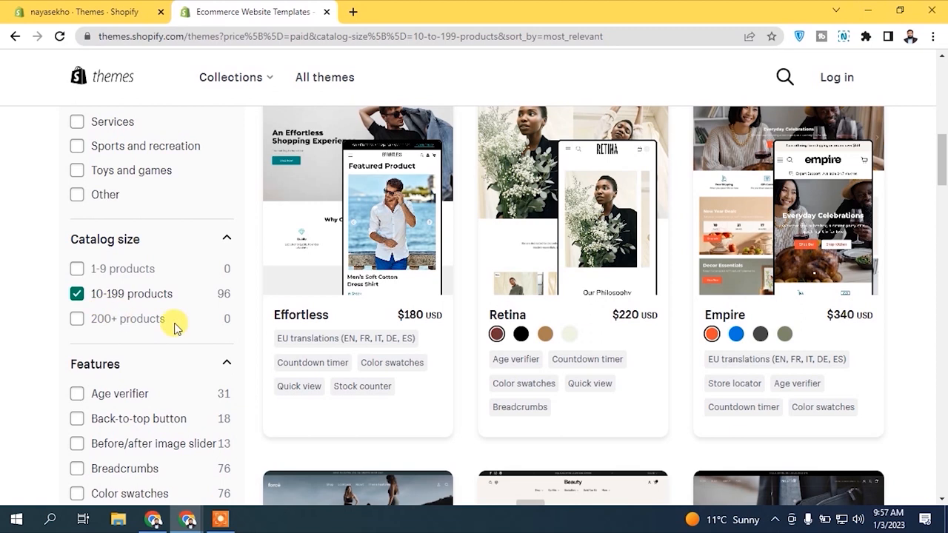
{"action": "left_click_drag", "start_coordinate": [939, 168], "coordinate": [939, 225]}
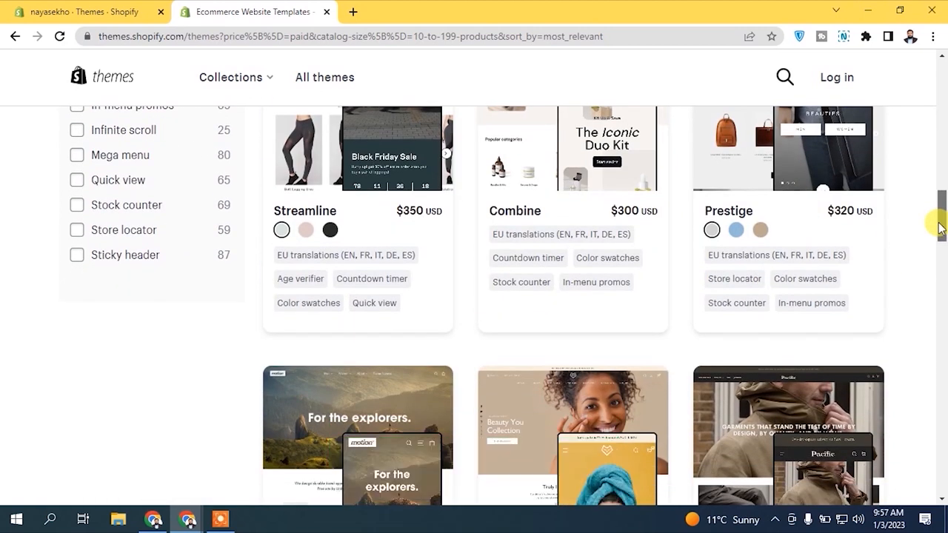
{"action": "left_click_drag", "start_coordinate": [939, 225], "coordinate": [941, 91]}
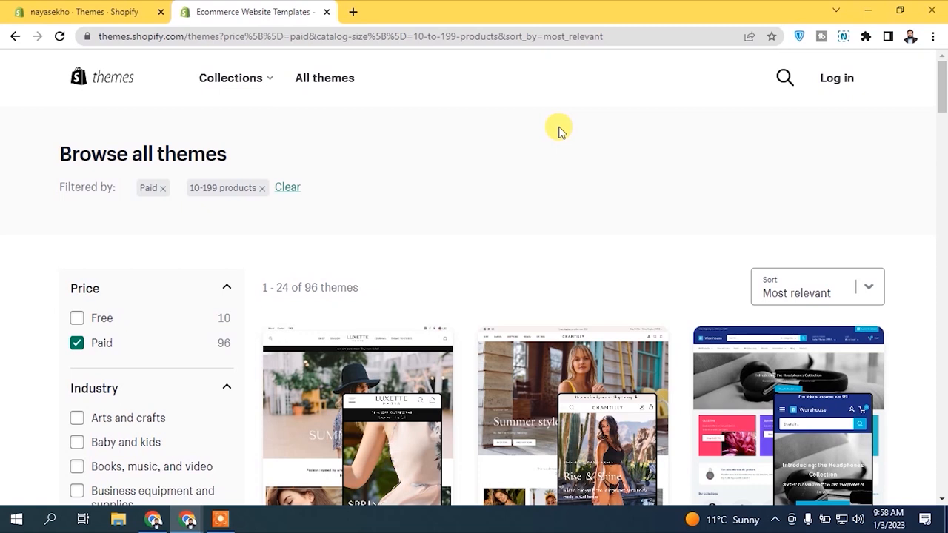
Step: Switch the price filter from Paid back to Free and open the Refresh theme's details page
{"action": "scroll", "coordinate": [942, 96], "scroll_direction": "down", "scroll_amount": 2}
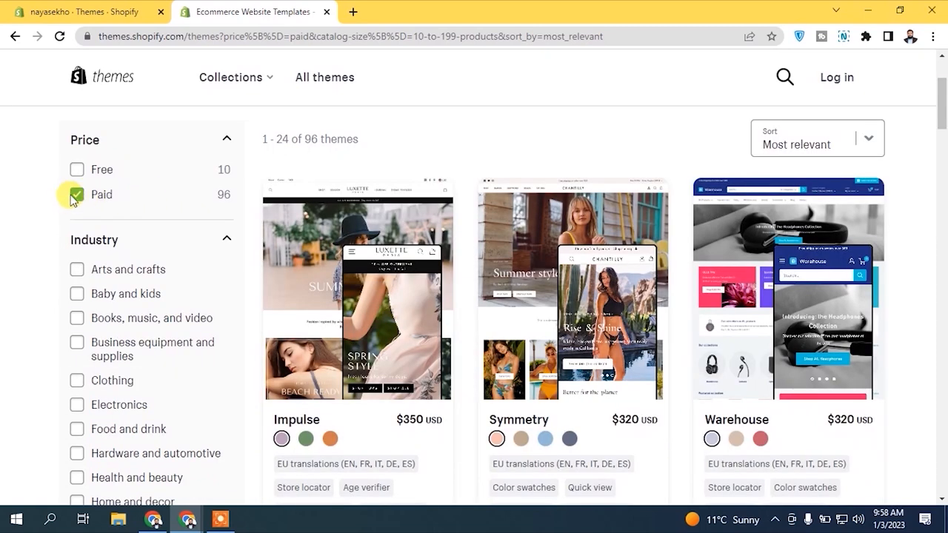
{"action": "left_click", "coordinate": [76, 194]}
{"action": "left_click", "coordinate": [76, 170]}
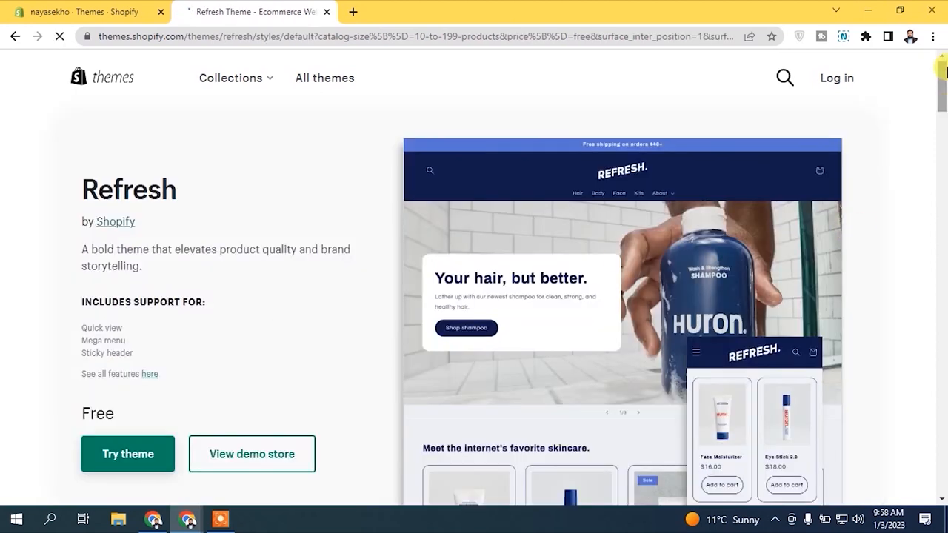
{"action": "left_click_drag", "start_coordinate": [942, 75], "coordinate": [942, 87]}
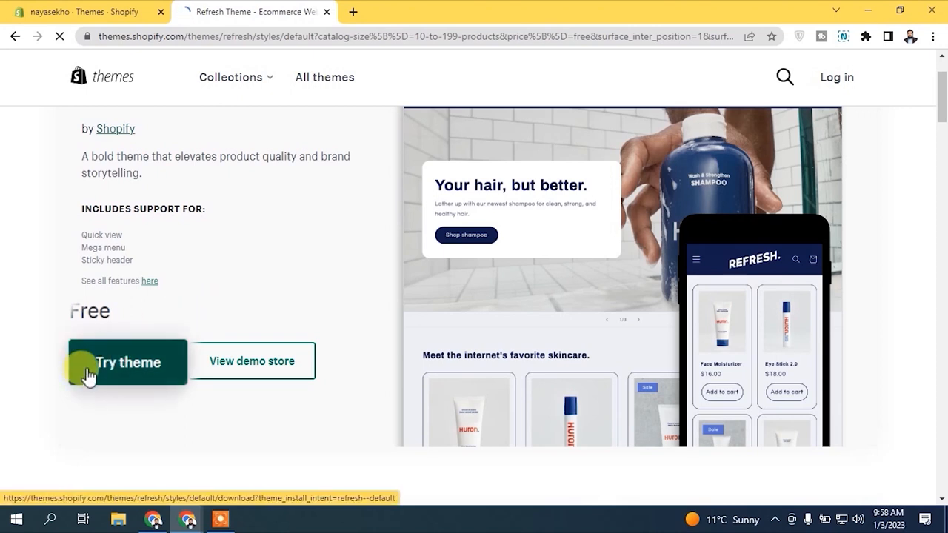
Step: Preview the Refresh theme's demo store, look through its home page and return to the theme's details page
{"action": "left_click", "coordinate": [264, 372]}
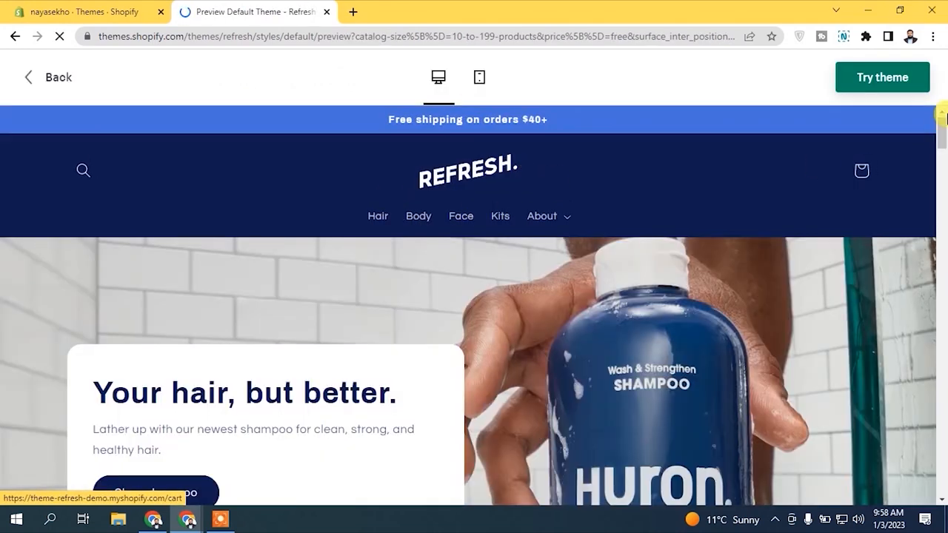
{"action": "left_click_drag", "start_coordinate": [943, 133], "coordinate": [943, 259]}
{"action": "left_click", "coordinate": [46, 87]}
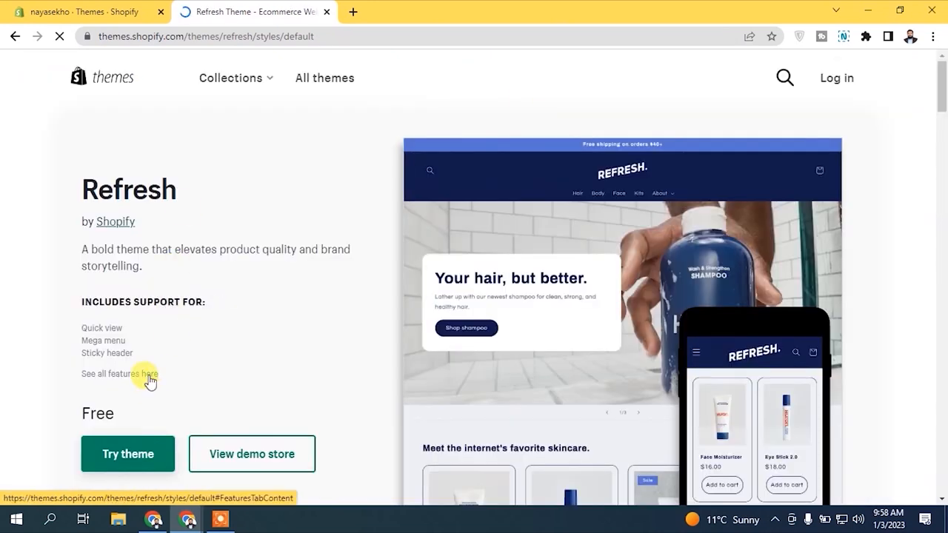
Step: Add the Refresh theme to the online store's theme library and publish it as the current theme
{"action": "left_click", "coordinate": [128, 450]}
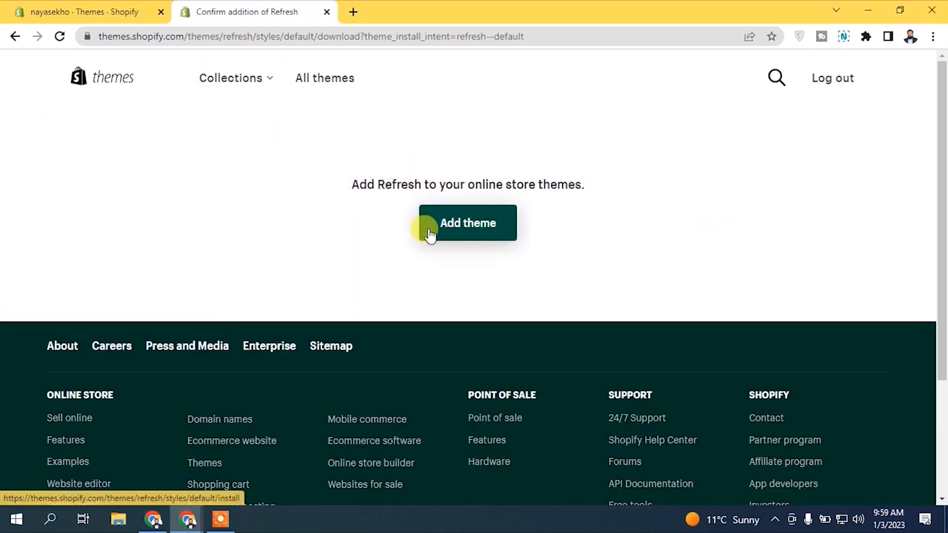
{"action": "left_click", "coordinate": [467, 235]}
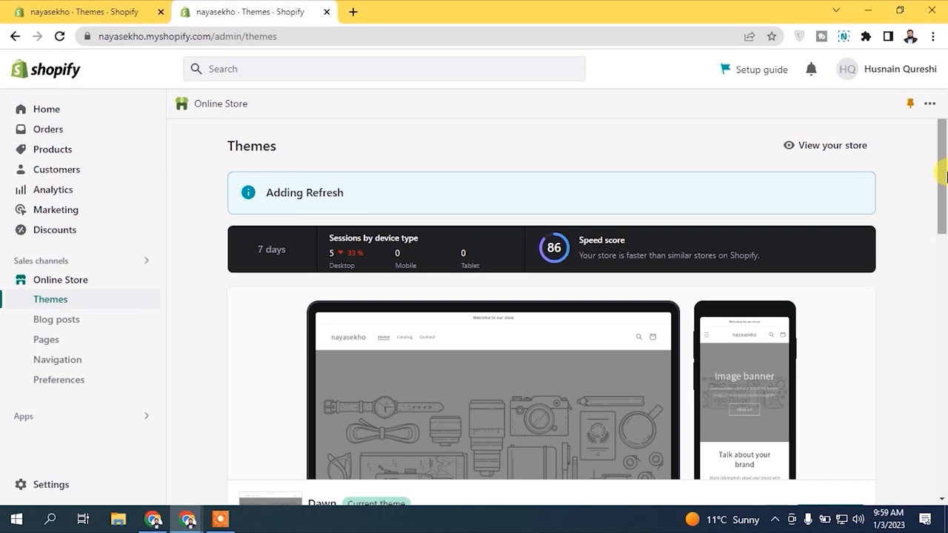
{"action": "left_click_drag", "start_coordinate": [942, 170], "coordinate": [946, 230]}
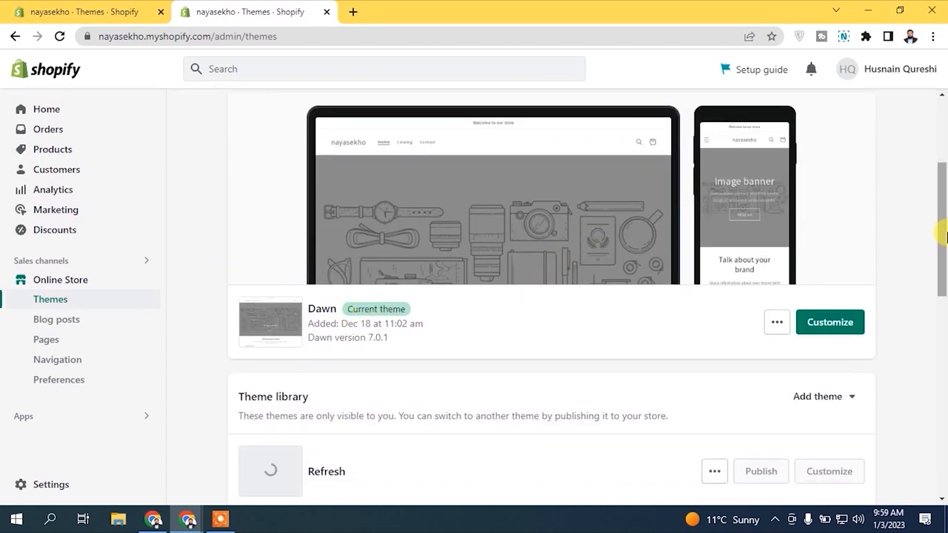
{"action": "scroll", "coordinate": [282, 308], "scroll_direction": "down", "scroll_amount": 2}
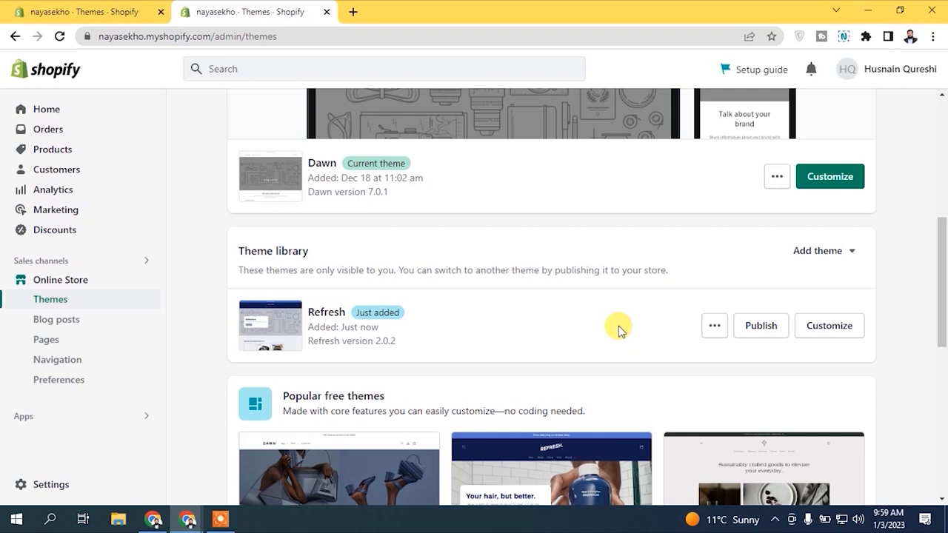
{"action": "left_click", "coordinate": [760, 327]}
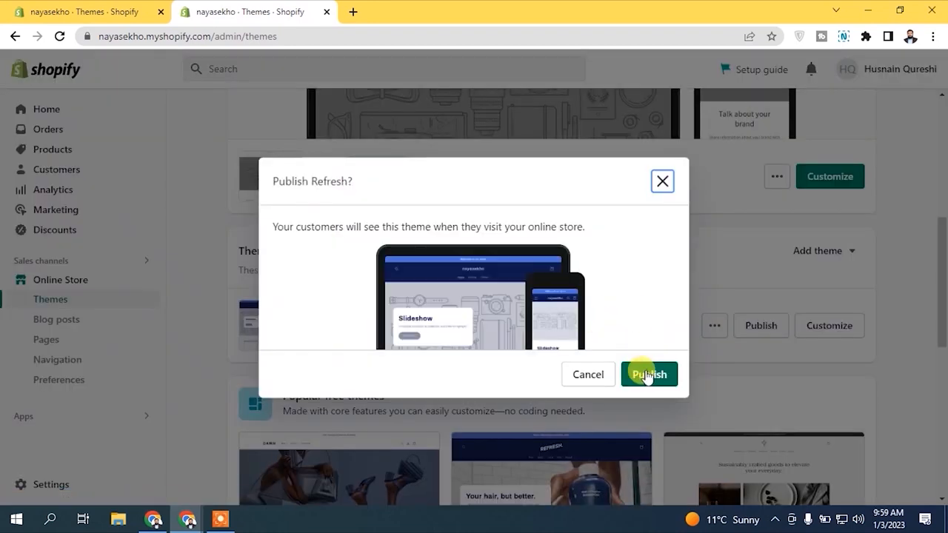
{"action": "left_click", "coordinate": [648, 375]}
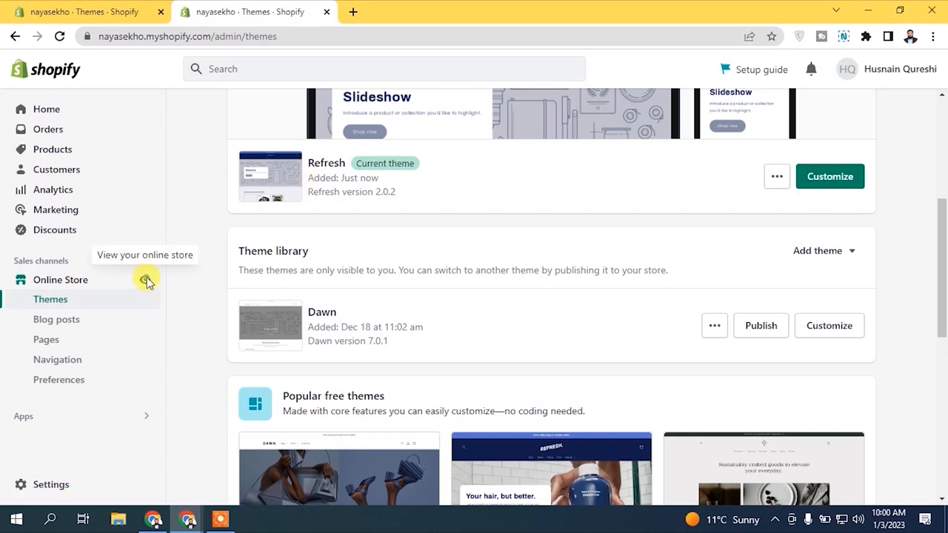
Step: View the live online store with the Refresh theme, look over its featured products and close the storefront
{"action": "left_click", "coordinate": [146, 279]}
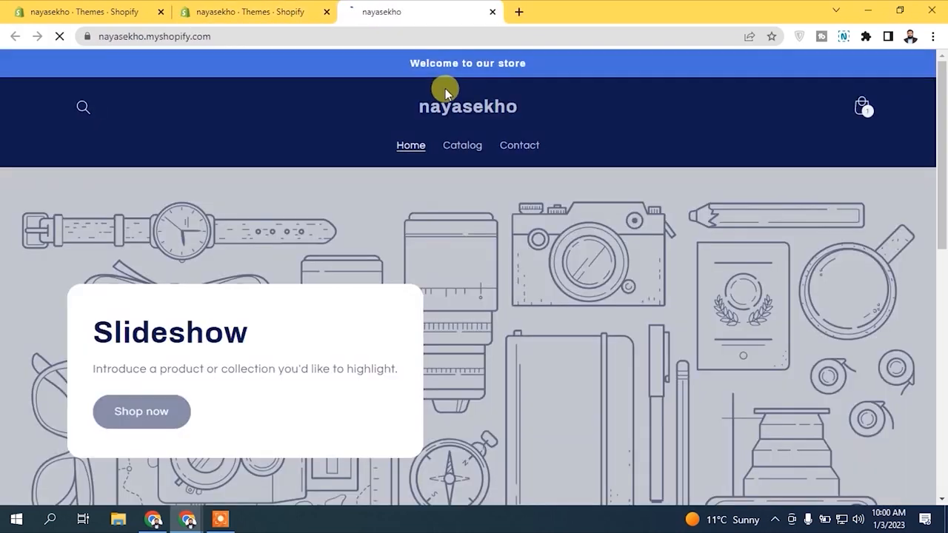
{"action": "left_click_drag", "start_coordinate": [943, 78], "coordinate": [947, 144]}
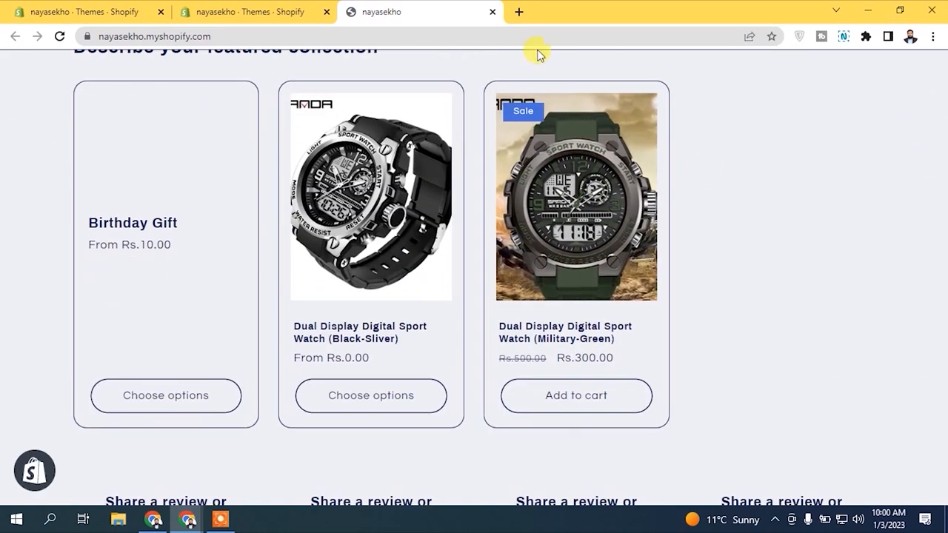
{"action": "left_click", "coordinate": [490, 15]}
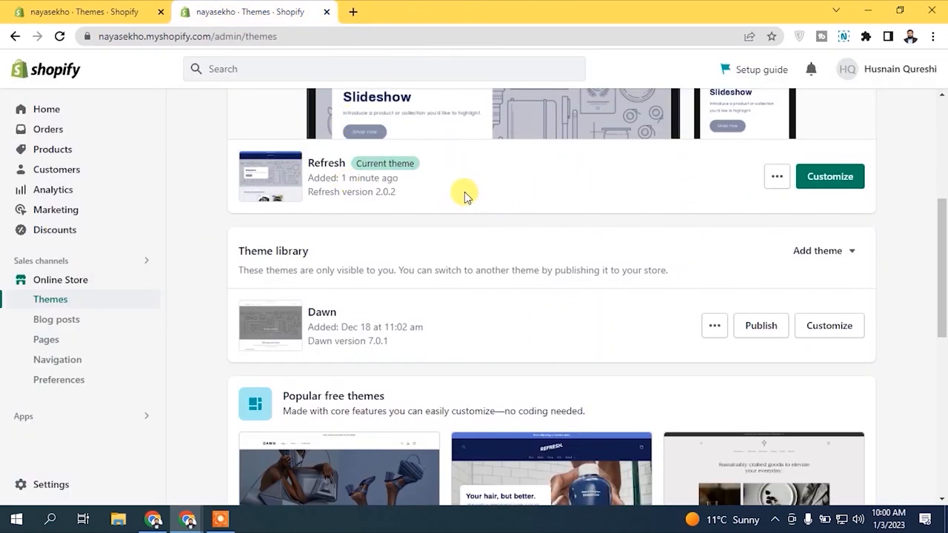
Step: Visit the Theme Store from the store's themes page and filter the themes by the Paid price
{"action": "left_click_drag", "start_coordinate": [944, 271], "coordinate": [943, 434]}
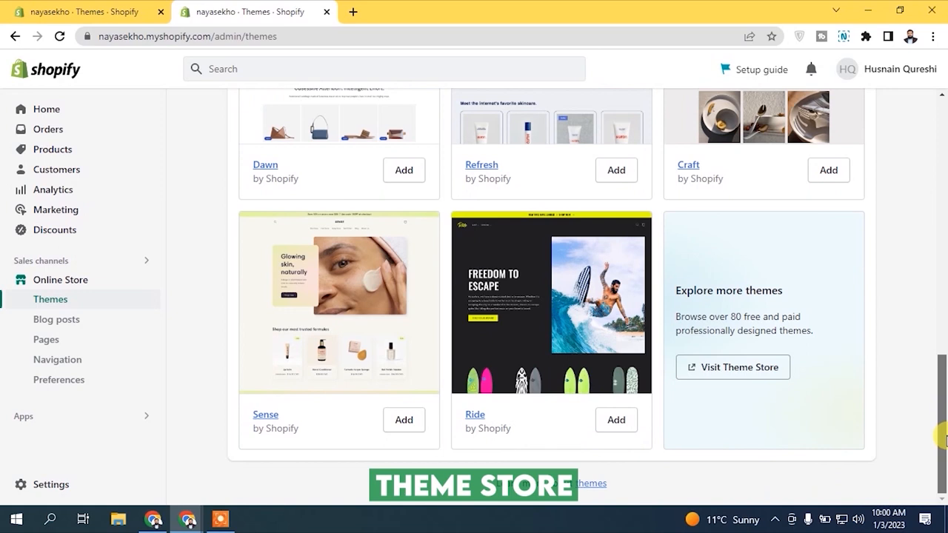
{"action": "left_click", "coordinate": [727, 375]}
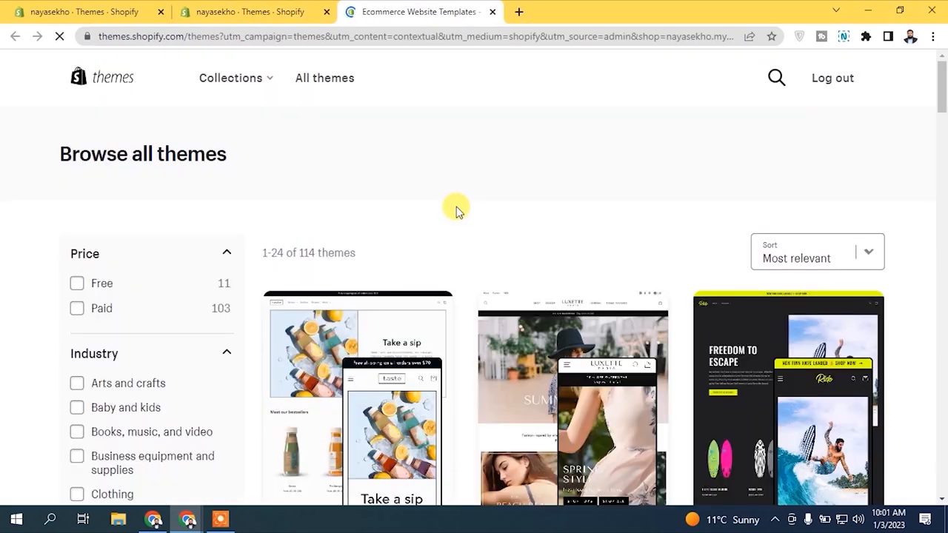
{"action": "left_click", "coordinate": [77, 308]}
{"action": "left_click_drag", "start_coordinate": [941, 78], "coordinate": [941, 146]}
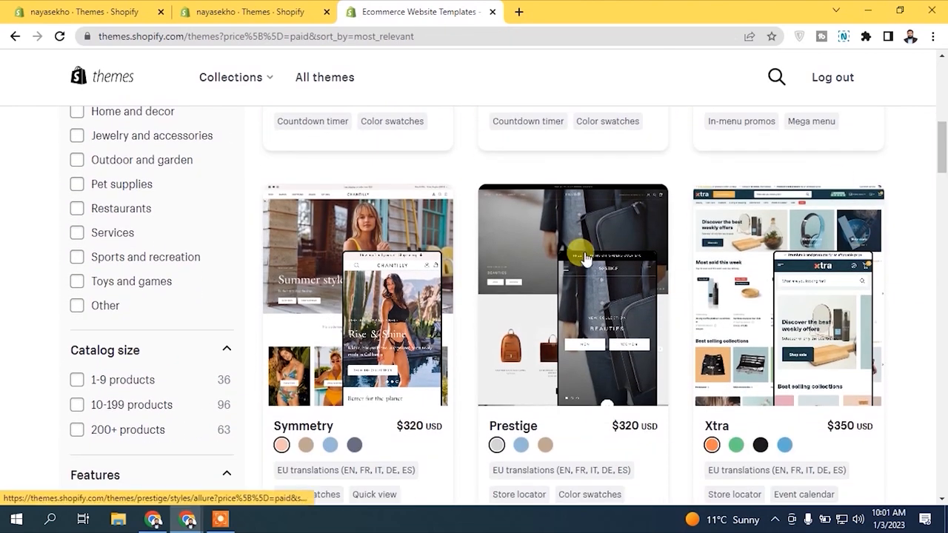
Step: Open the paid Prestige theme and look through its demo store in the Allure style
{"action": "left_click", "coordinate": [585, 258]}
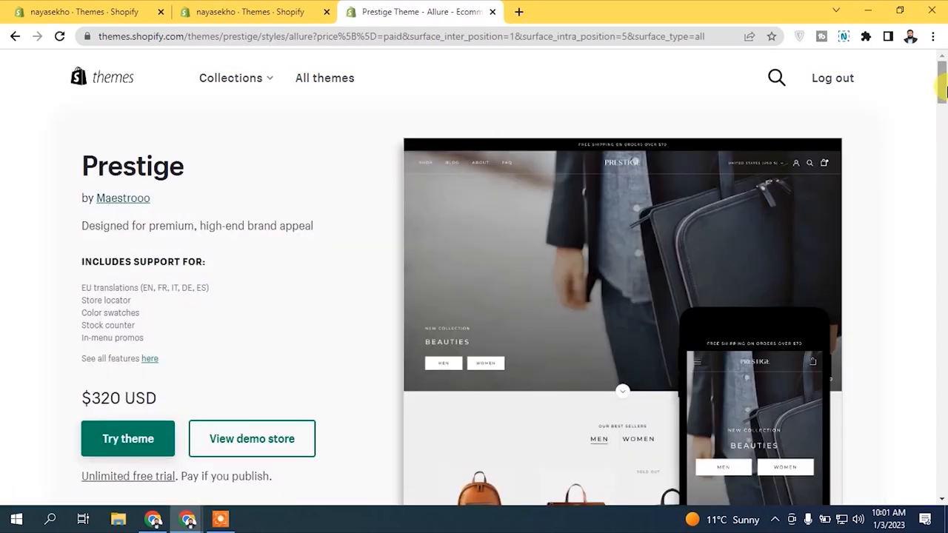
{"action": "left_click_drag", "start_coordinate": [944, 86], "coordinate": [945, 93]}
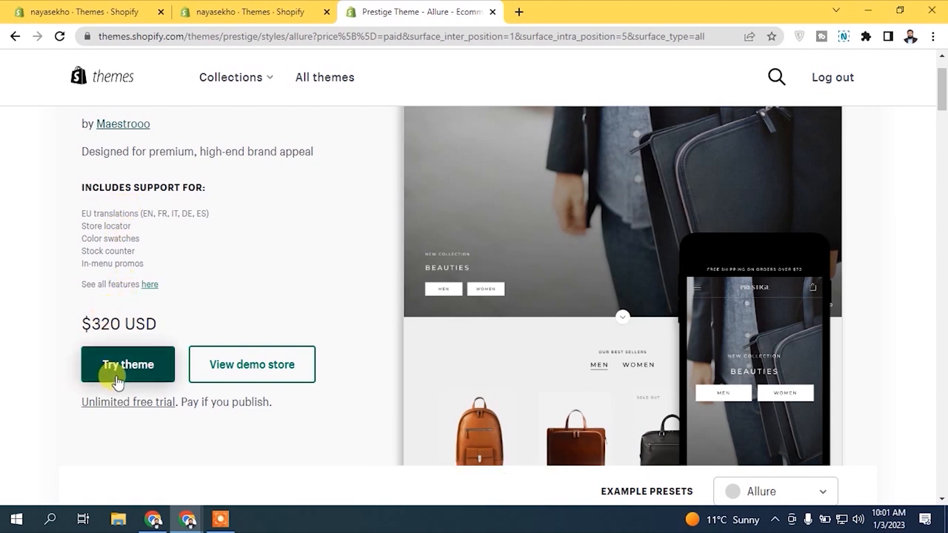
{"action": "left_click", "coordinate": [291, 366]}
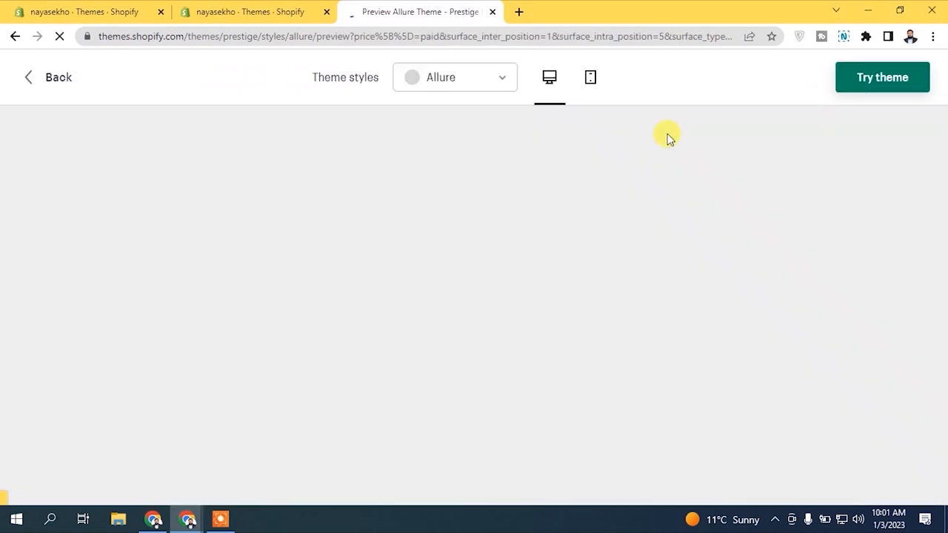
{"action": "left_click", "coordinate": [502, 78]}
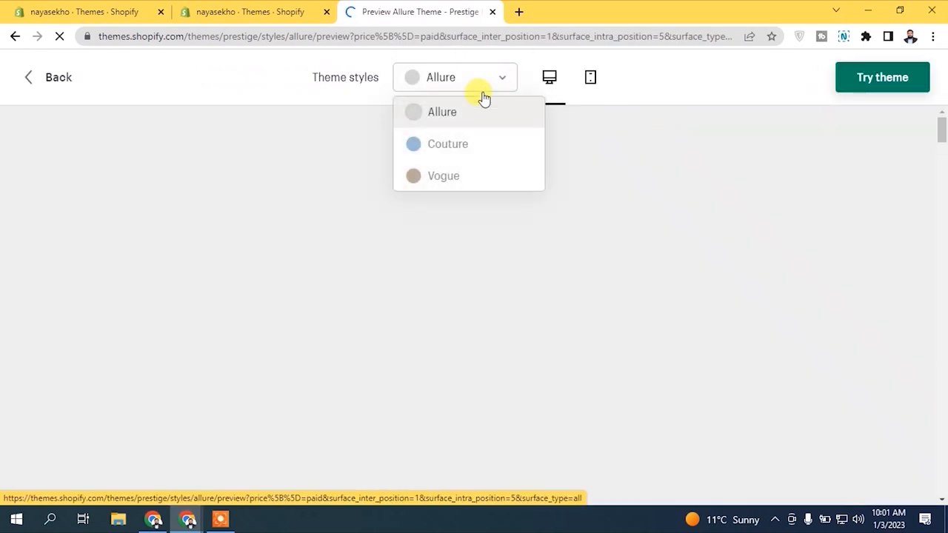
{"action": "left_click", "coordinate": [271, 65]}
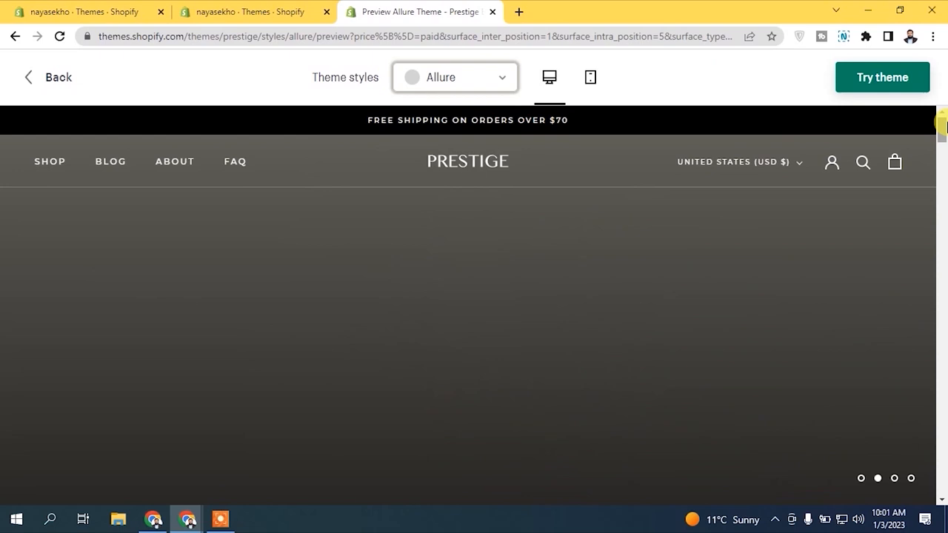
{"action": "scroll", "coordinate": [942, 125], "scroll_direction": "down", "scroll_amount": 8}
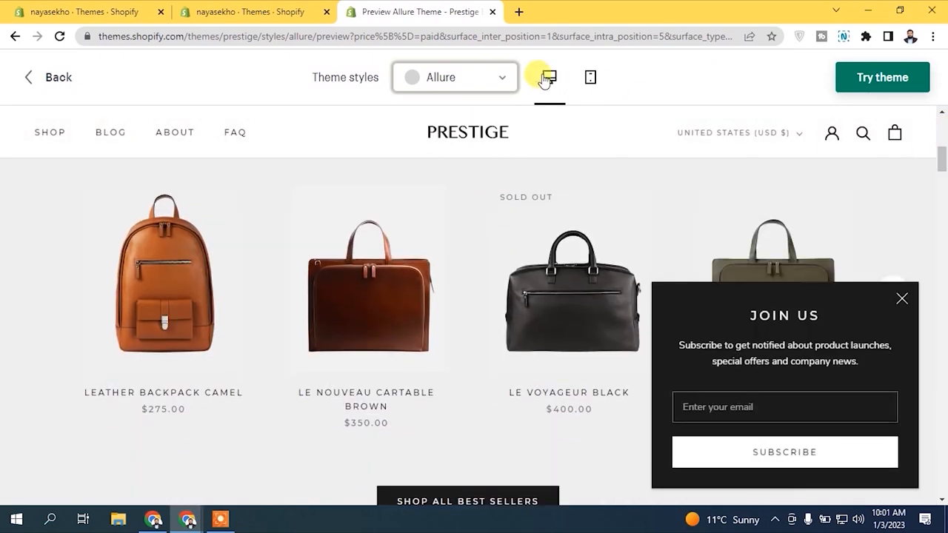
Step: Switch the Prestige preview to the Couture style, look it over and return to the theme's details page
{"action": "left_click", "coordinate": [473, 77]}
{"action": "left_click", "coordinate": [464, 142]}
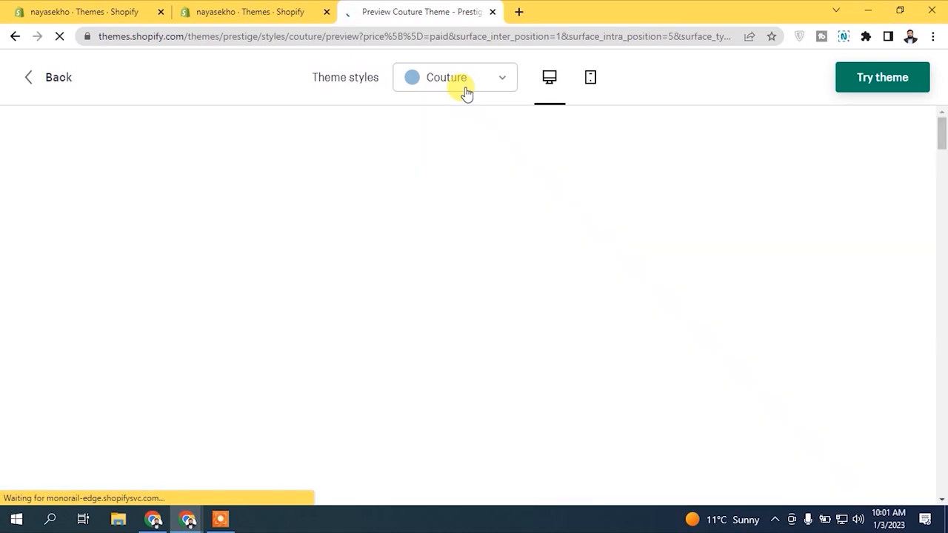
{"action": "left_click", "coordinate": [506, 83]}
{"action": "left_click", "coordinate": [688, 74]}
{"action": "left_click_drag", "start_coordinate": [942, 131], "coordinate": [941, 101]}
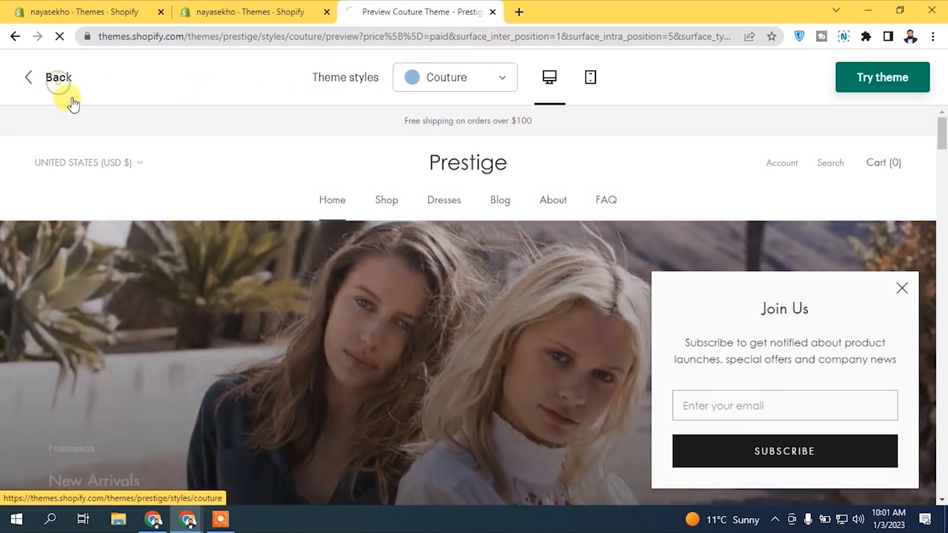
{"action": "left_click", "coordinate": [59, 88]}
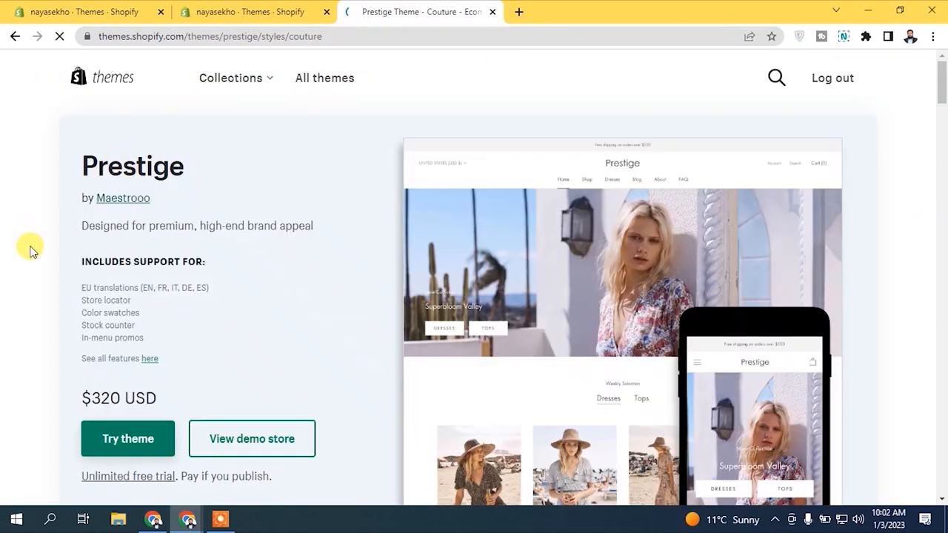
Step: Start a free trial of the Prestige theme in the Couture style on the online store
{"action": "left_click_drag", "start_coordinate": [943, 84], "coordinate": [945, 90]}
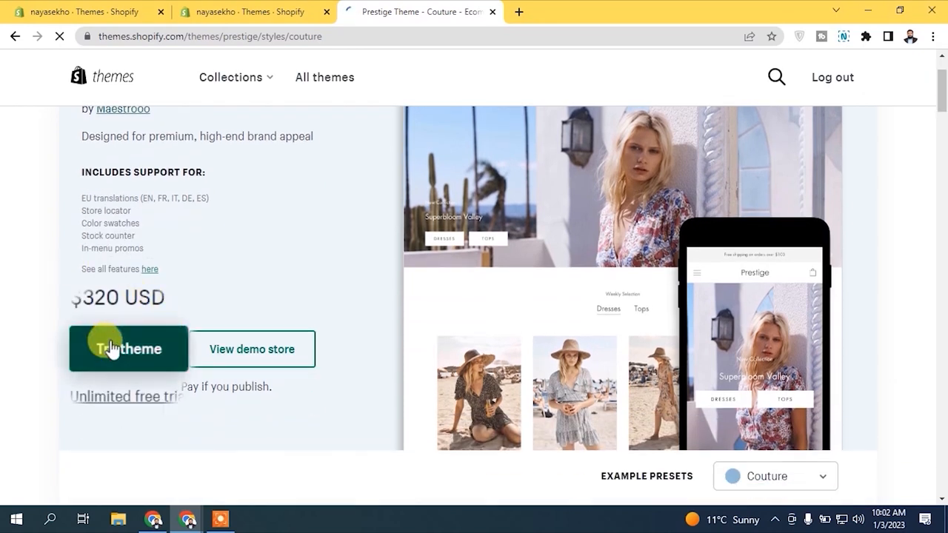
{"action": "left_click", "coordinate": [127, 354]}
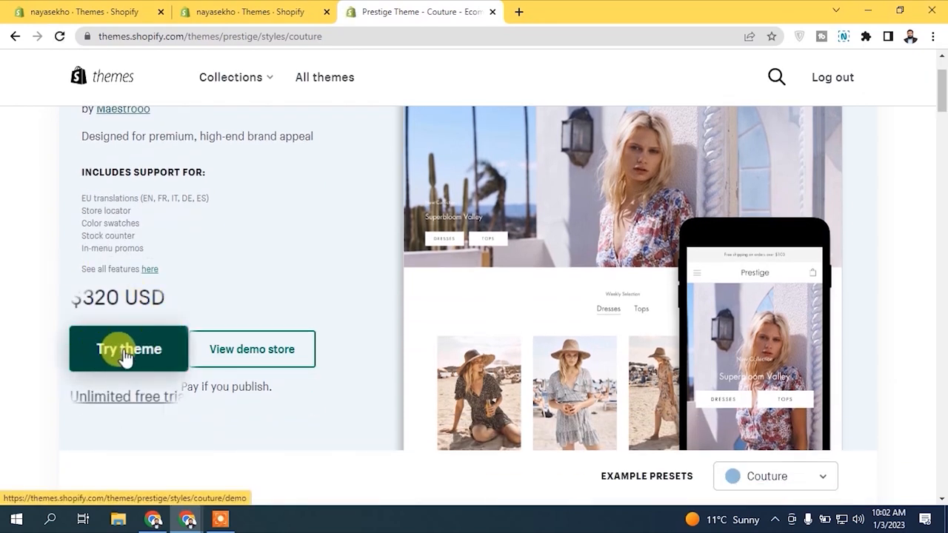
{"action": "left_click", "coordinate": [126, 354]}
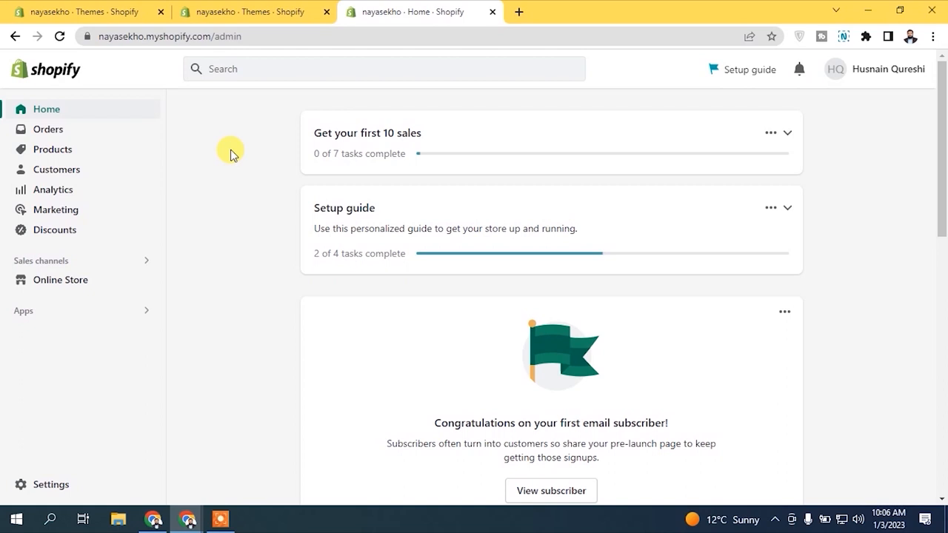
Step: Open the online store's themes and request the Dawn theme's files by email
{"action": "left_click", "coordinate": [60, 281]}
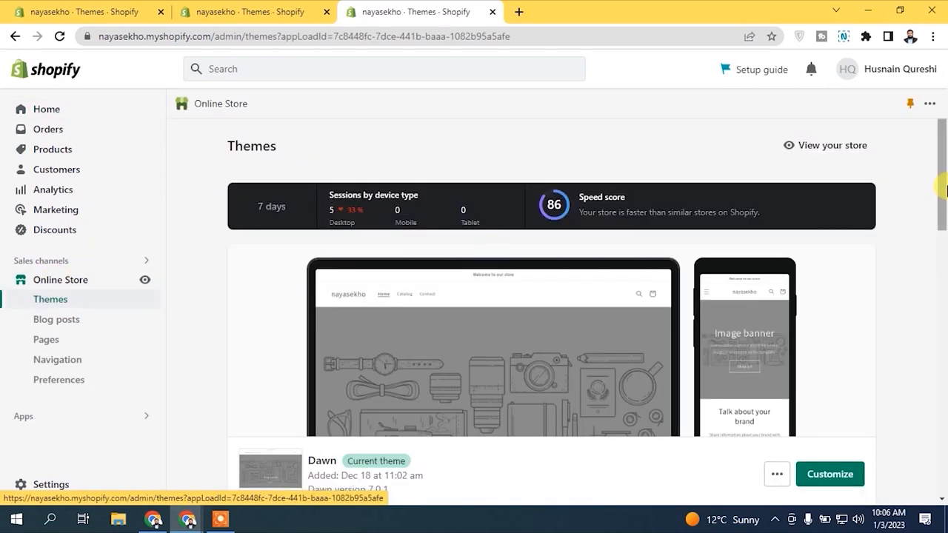
{"action": "left_click_drag", "start_coordinate": [944, 162], "coordinate": [945, 226]}
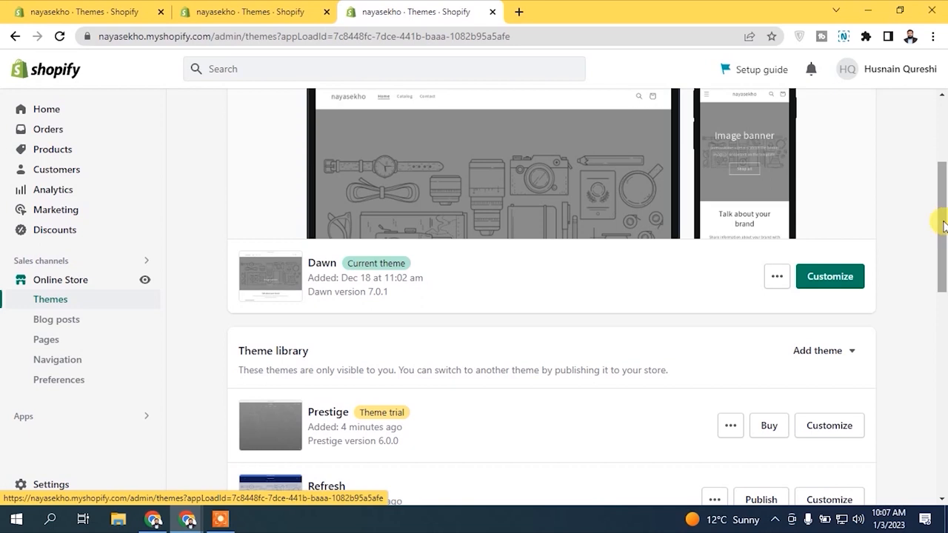
{"action": "left_click_drag", "start_coordinate": [942, 248], "coordinate": [941, 229]}
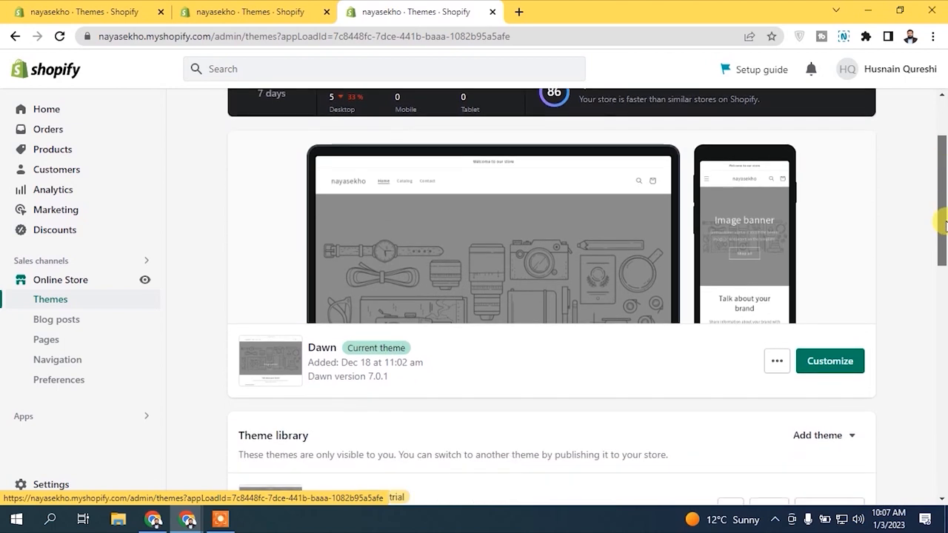
{"action": "left_click", "coordinate": [776, 356]}
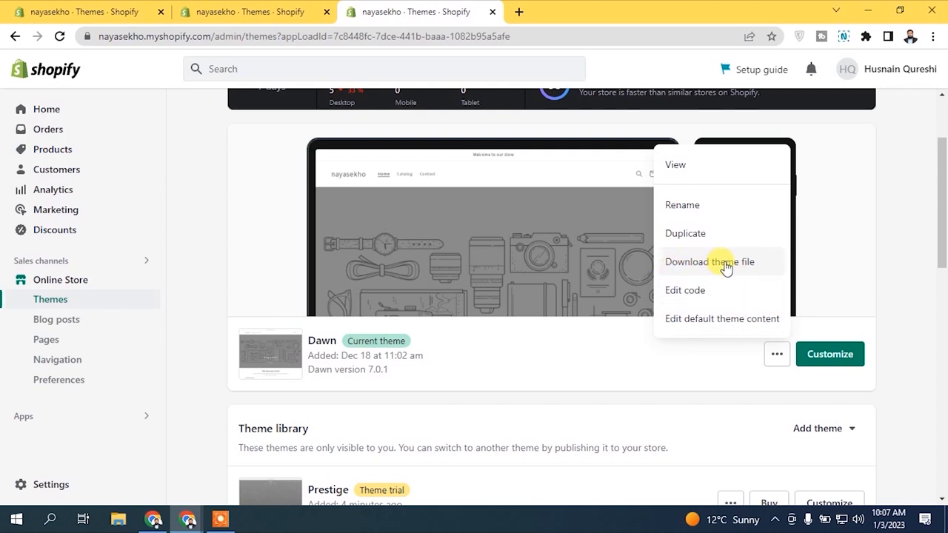
{"action": "left_click", "coordinate": [697, 262]}
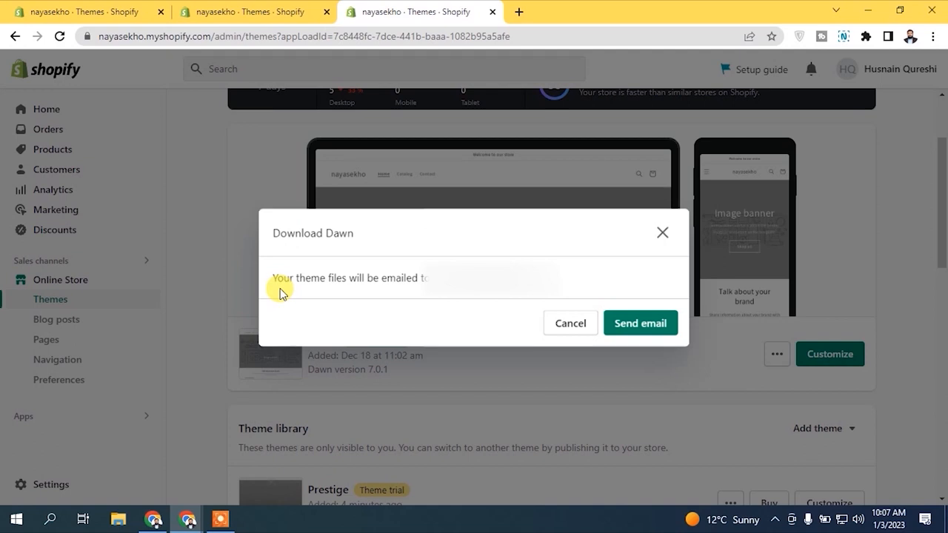
{"action": "left_click", "coordinate": [648, 324]}
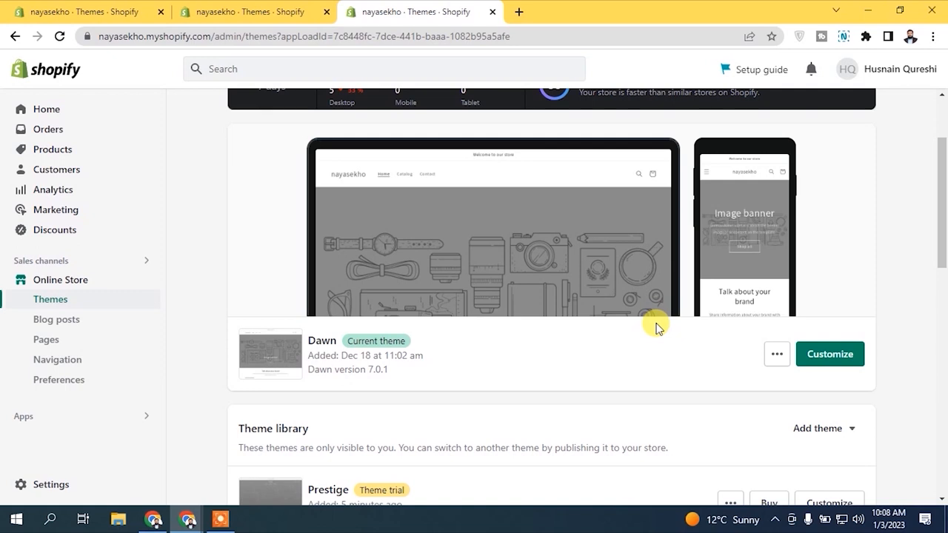
Step: Upload the zip file theme_export__nayasekho-myshopify-com-dawn__03JAN2023-1007am.zip to the theme library
{"action": "left_click_drag", "start_coordinate": [944, 178], "coordinate": [944, 238]}
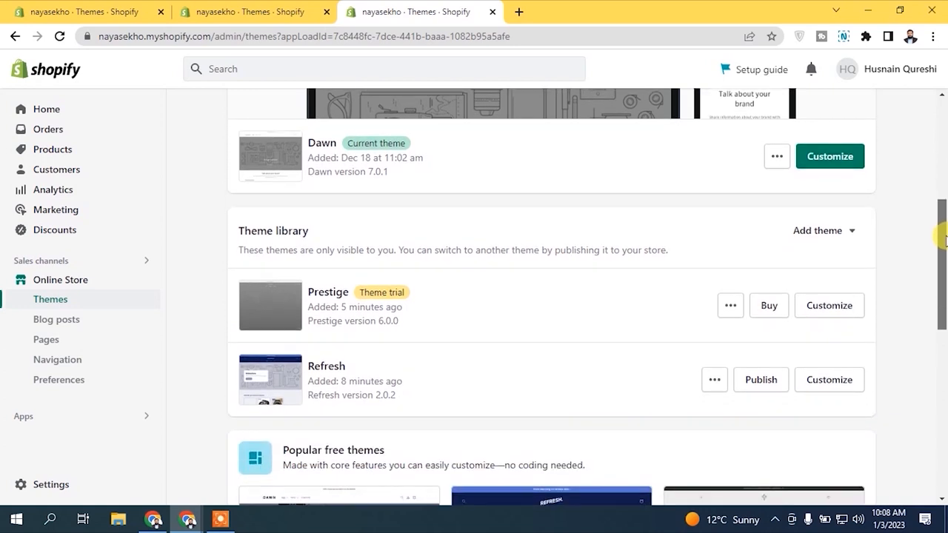
{"action": "left_click", "coordinate": [829, 237]}
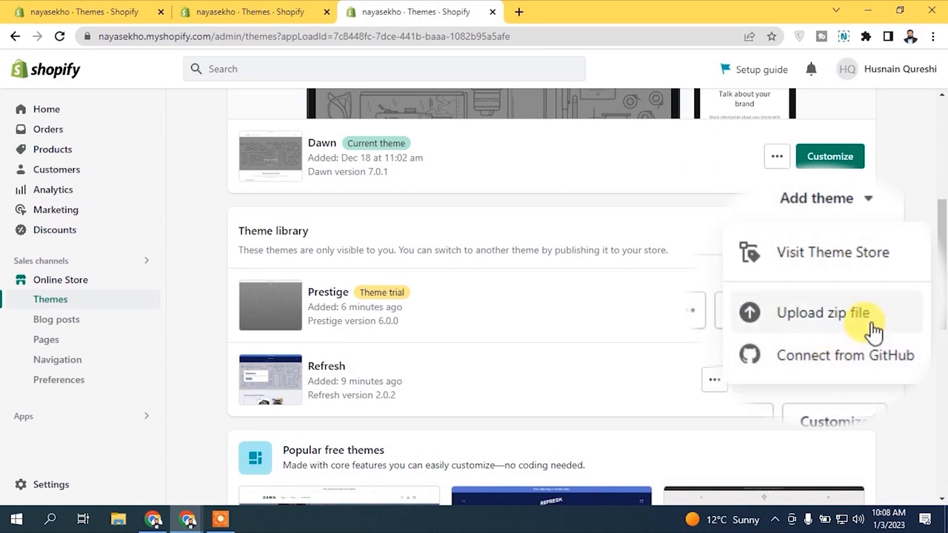
{"action": "left_click", "coordinate": [834, 326]}
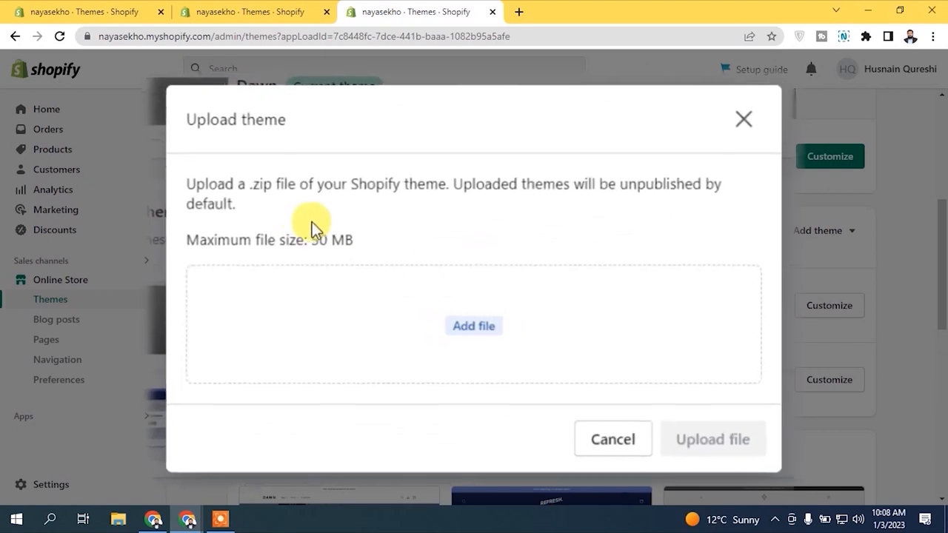
{"action": "left_click_drag", "start_coordinate": [240, 181], "coordinate": [268, 184]}
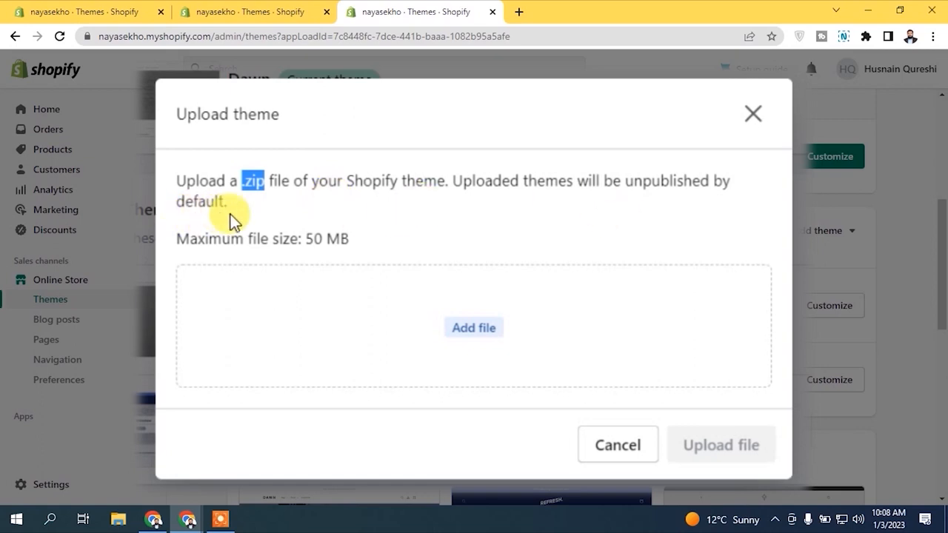
{"action": "left_click_drag", "start_coordinate": [174, 237], "coordinate": [397, 234]}
{"action": "left_click", "coordinate": [397, 233]}
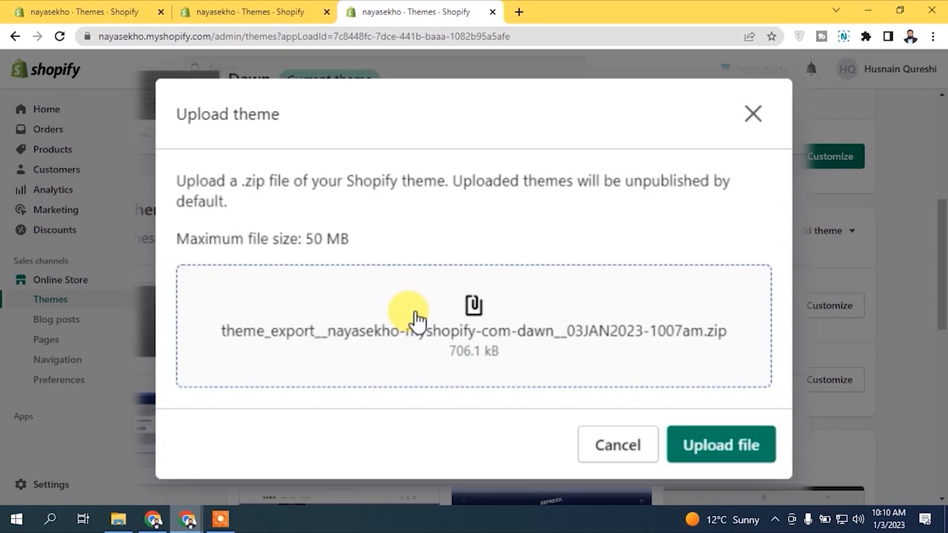
{"action": "left_click", "coordinate": [756, 457]}
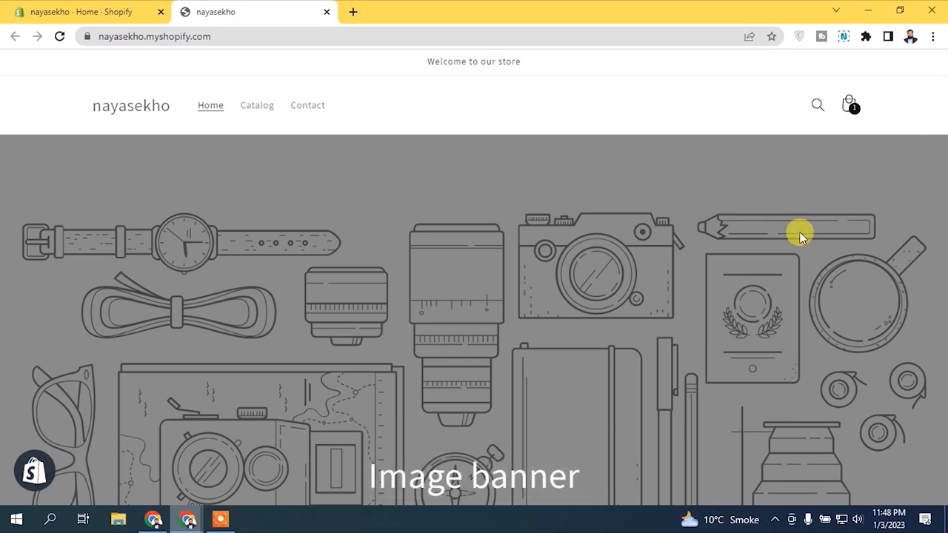
Step: Look over the live store's homepage from the image banner down to the footer and back
{"action": "scroll", "coordinate": [799, 233], "scroll_direction": "down", "scroll_amount": 12}
{"action": "scroll", "coordinate": [799, 232], "scroll_direction": "down", "scroll_amount": 10}
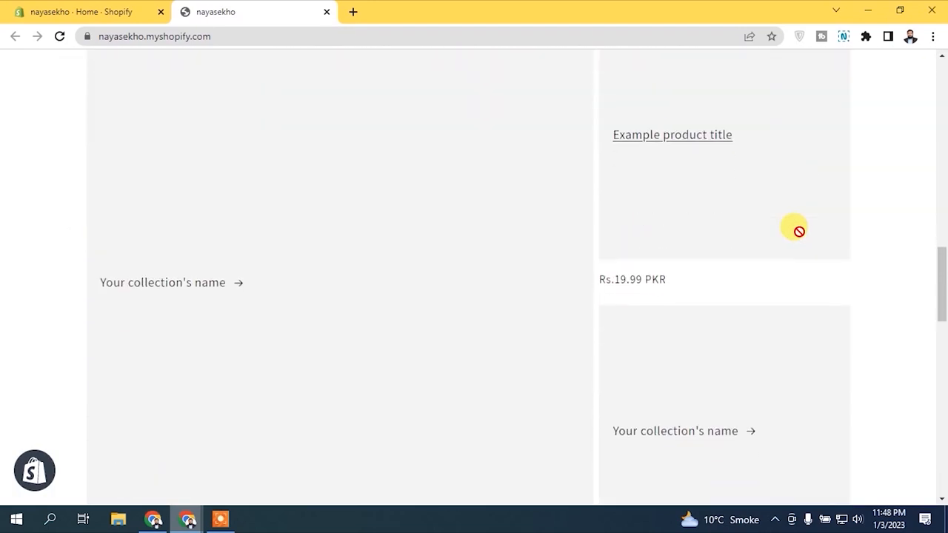
{"action": "scroll", "coordinate": [800, 237], "scroll_direction": "down", "scroll_amount": 5}
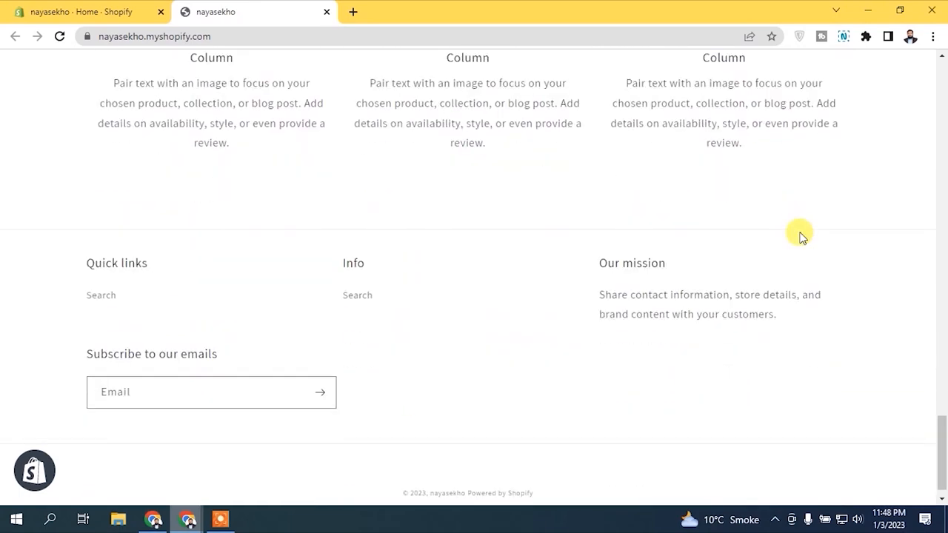
{"action": "scroll", "coordinate": [799, 236], "scroll_direction": "up", "scroll_amount": 10}
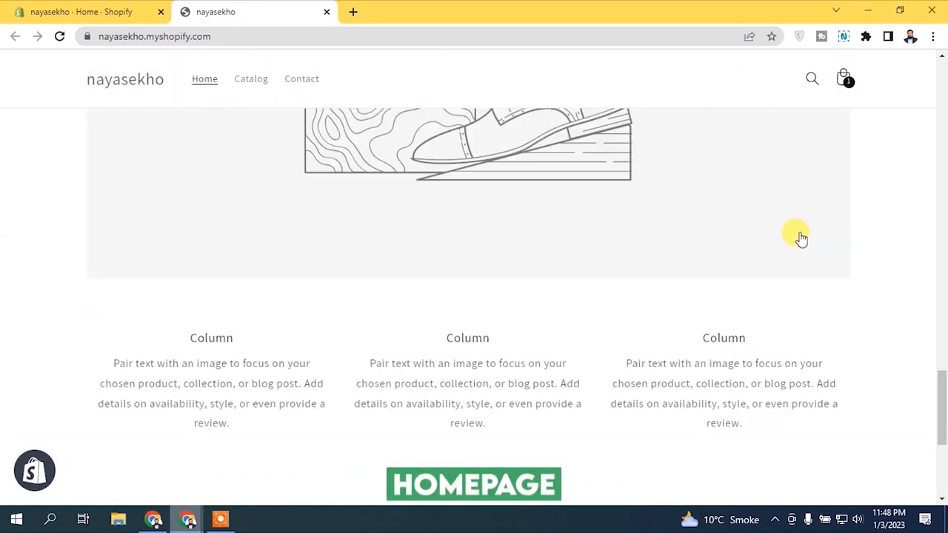
{"action": "scroll", "coordinate": [800, 233], "scroll_direction": "up", "scroll_amount": 10}
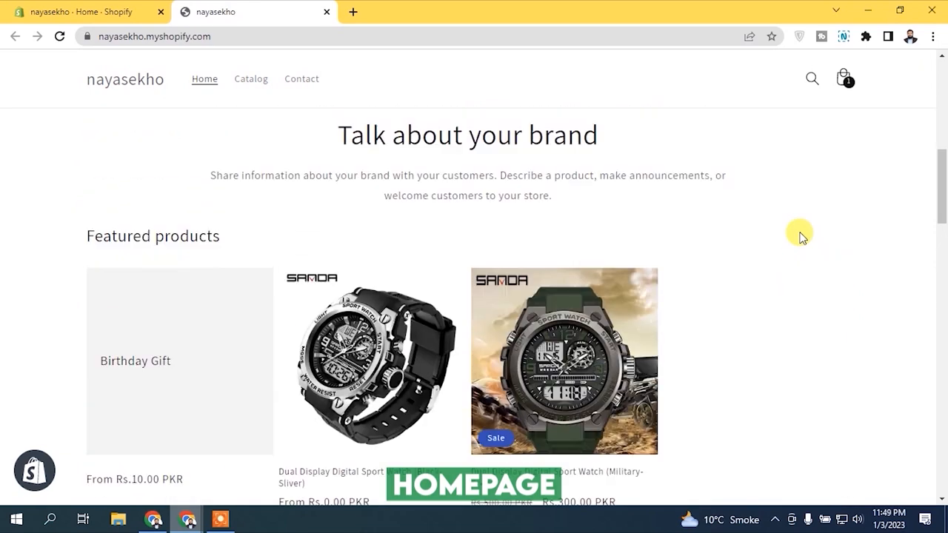
{"action": "scroll", "coordinate": [799, 237], "scroll_direction": "up", "scroll_amount": 3}
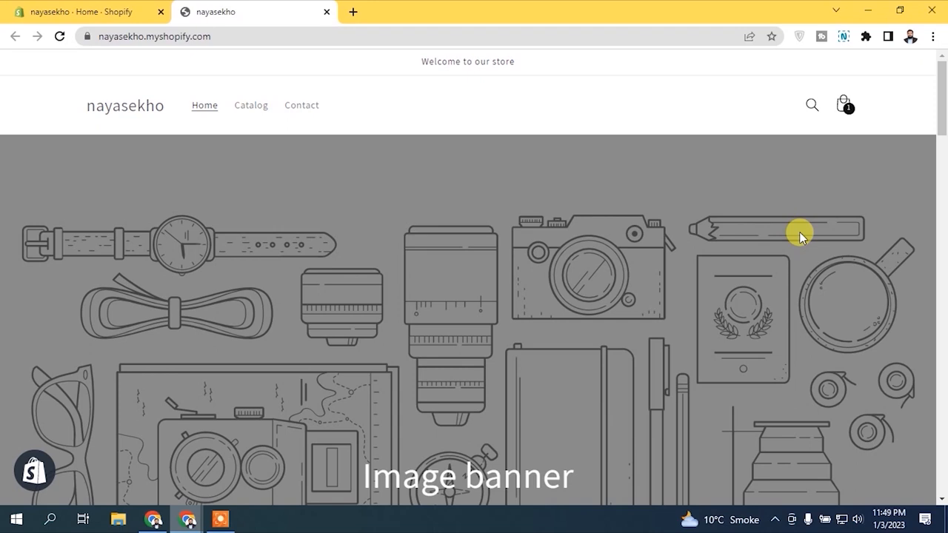
Step: Go to the online store's themes in the Shopify admin and open the current Dawn theme for customization
{"action": "left_click", "coordinate": [148, 7]}
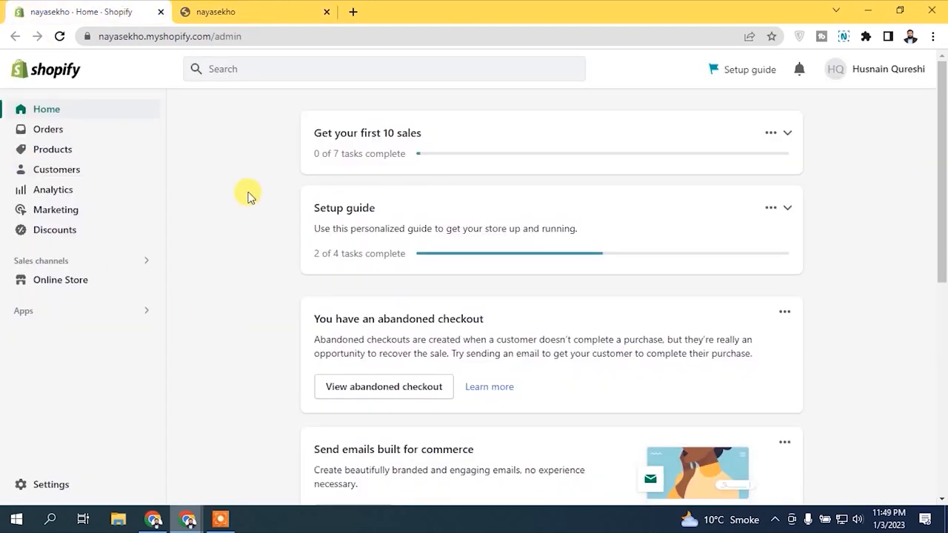
{"action": "left_click", "coordinate": [64, 285]}
{"action": "left_click", "coordinate": [70, 299]}
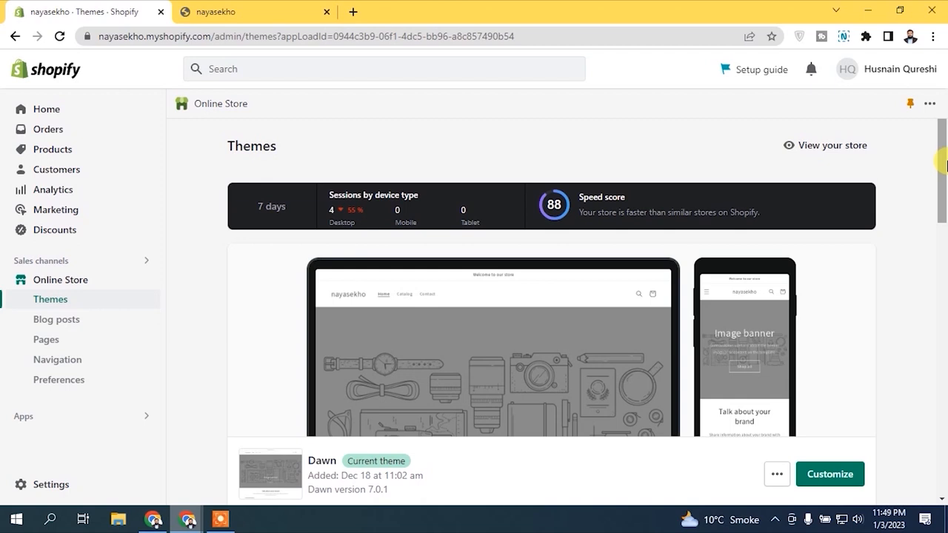
{"action": "left_click_drag", "start_coordinate": [946, 165], "coordinate": [945, 214]}
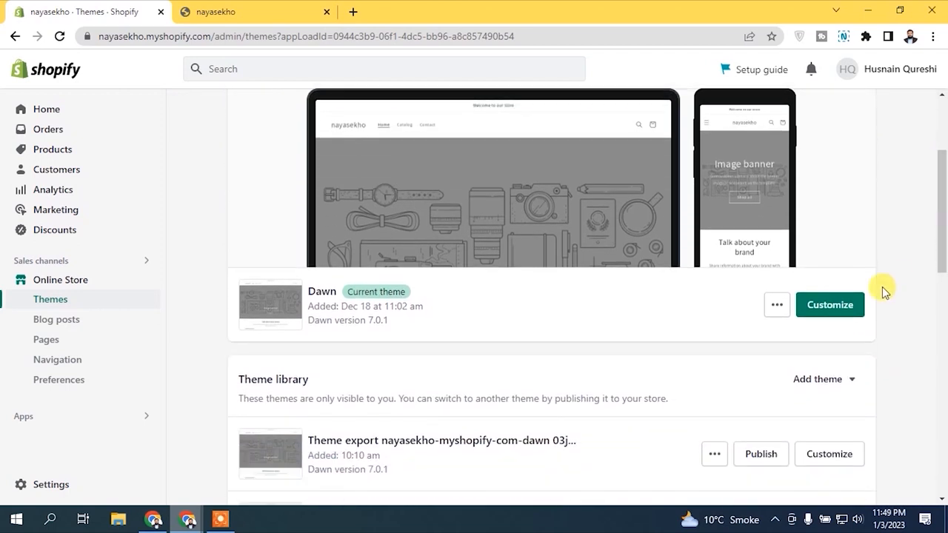
{"action": "left_click", "coordinate": [829, 305]}
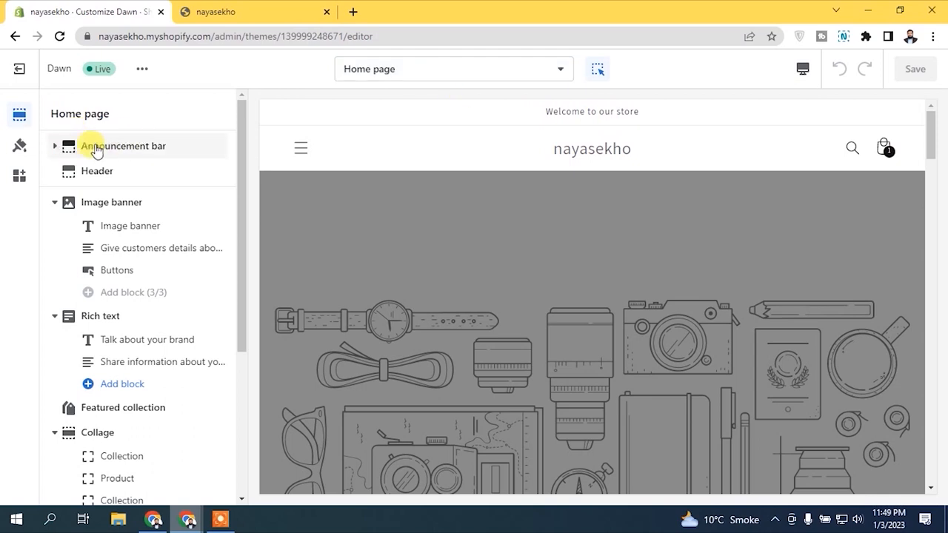
Step: Review the home page's section list and preview, collapsing the Image banner, Rich text, Collage and Multicolumn sections
{"action": "left_click_drag", "start_coordinate": [239, 142], "coordinate": [241, 292]}
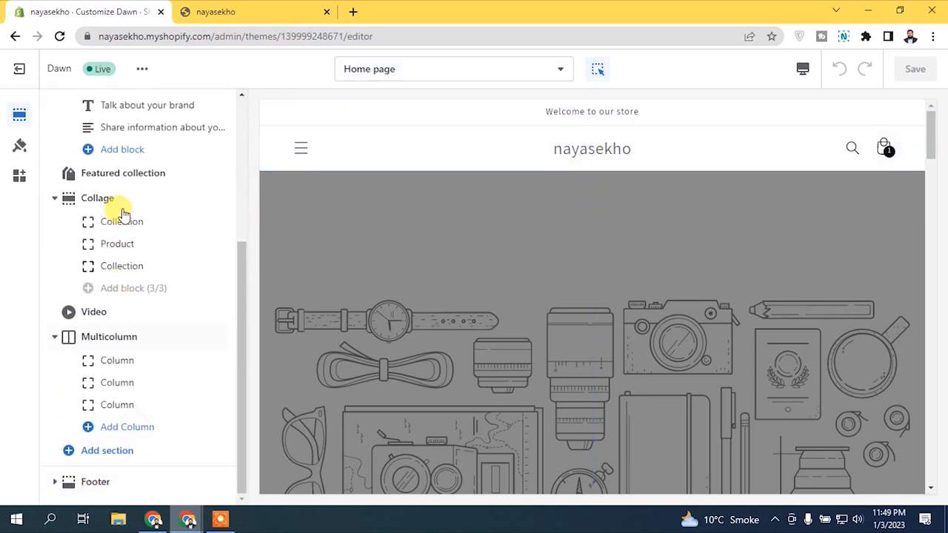
{"action": "left_click_drag", "start_coordinate": [242, 293], "coordinate": [242, 142]}
{"action": "left_click_drag", "start_coordinate": [932, 130], "coordinate": [906, 127]}
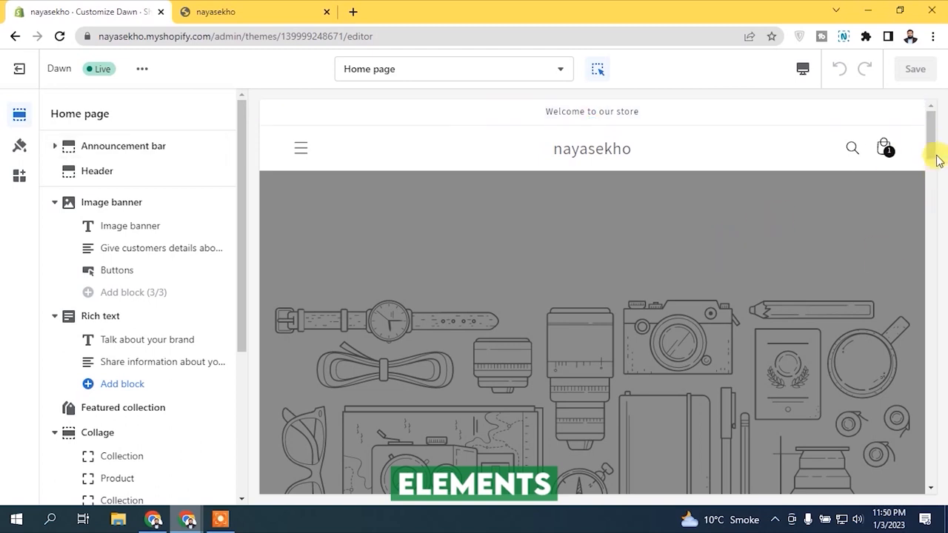
{"action": "scroll", "coordinate": [934, 147], "scroll_direction": "down", "scroll_amount": 2}
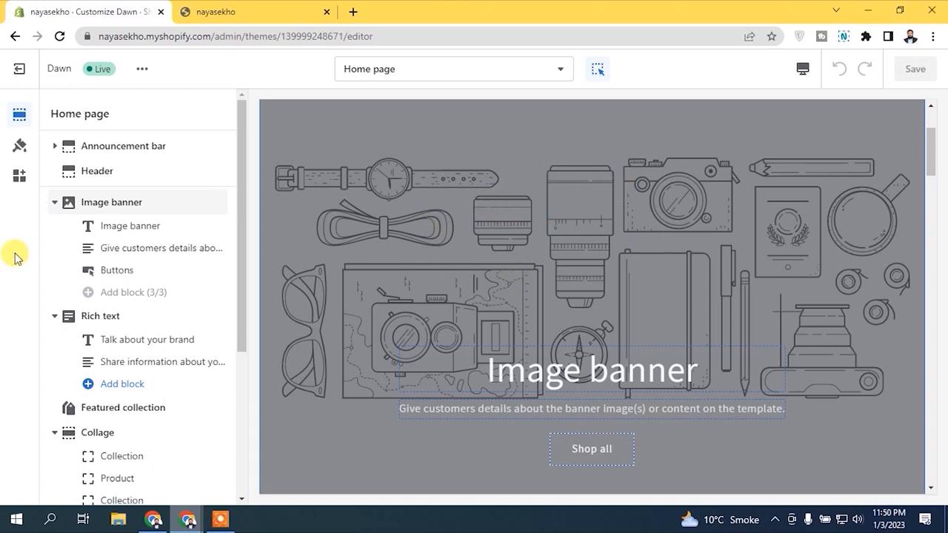
{"action": "left_click", "coordinate": [52, 203]}
{"action": "left_click", "coordinate": [54, 229]}
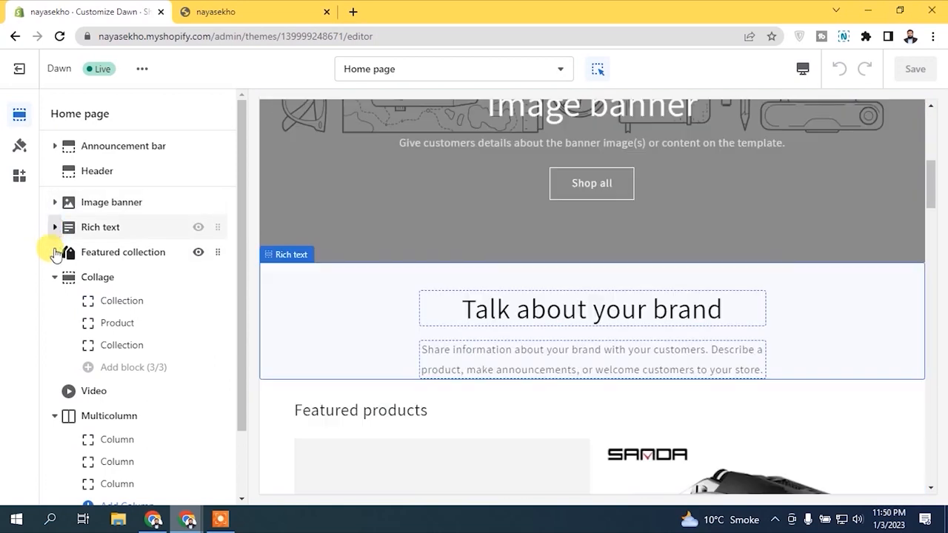
{"action": "left_click", "coordinate": [52, 277]}
{"action": "left_click", "coordinate": [54, 326]}
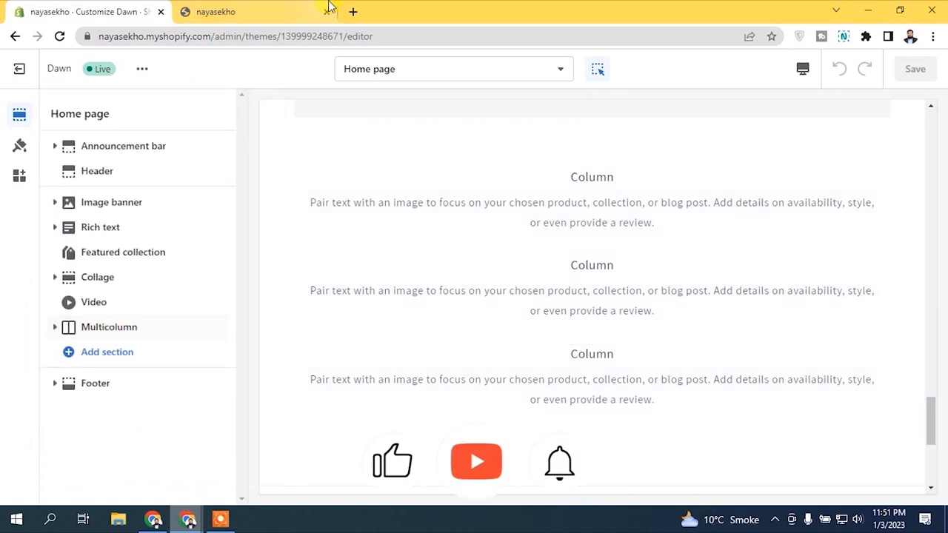
Step: Look through the live storefront's collage, video and column sections, and go back up to the featured products
{"action": "left_click", "coordinate": [330, 6]}
{"action": "left_click_drag", "start_coordinate": [937, 81], "coordinate": [941, 313]}
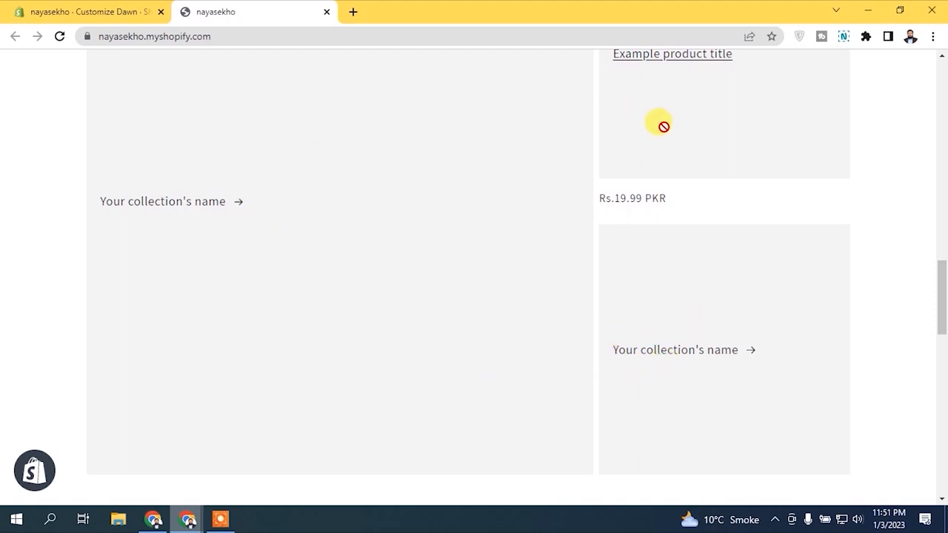
{"action": "left_click_drag", "start_coordinate": [943, 344], "coordinate": [942, 433]}
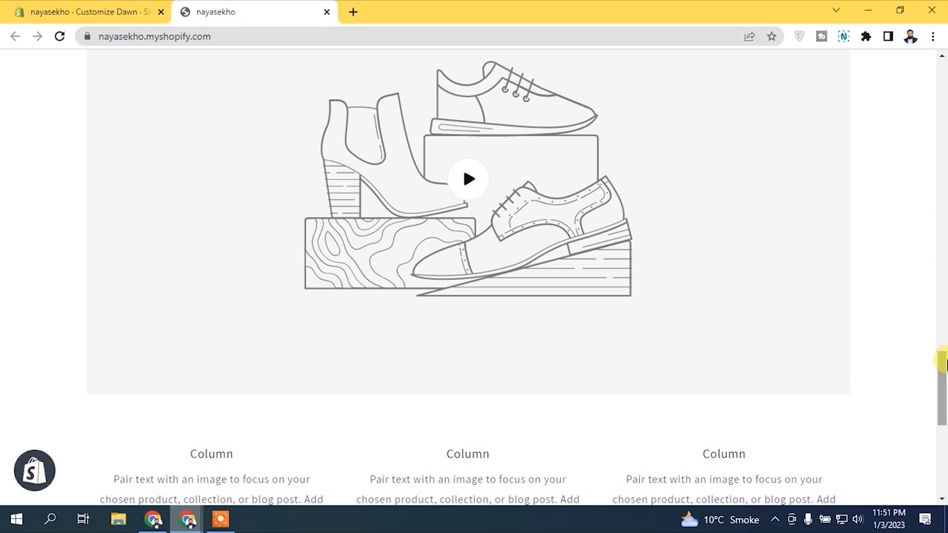
{"action": "scroll", "coordinate": [437, 326], "scroll_direction": "down", "scroll_amount": 3}
{"action": "left_click_drag", "start_coordinate": [943, 396], "coordinate": [943, 203]}
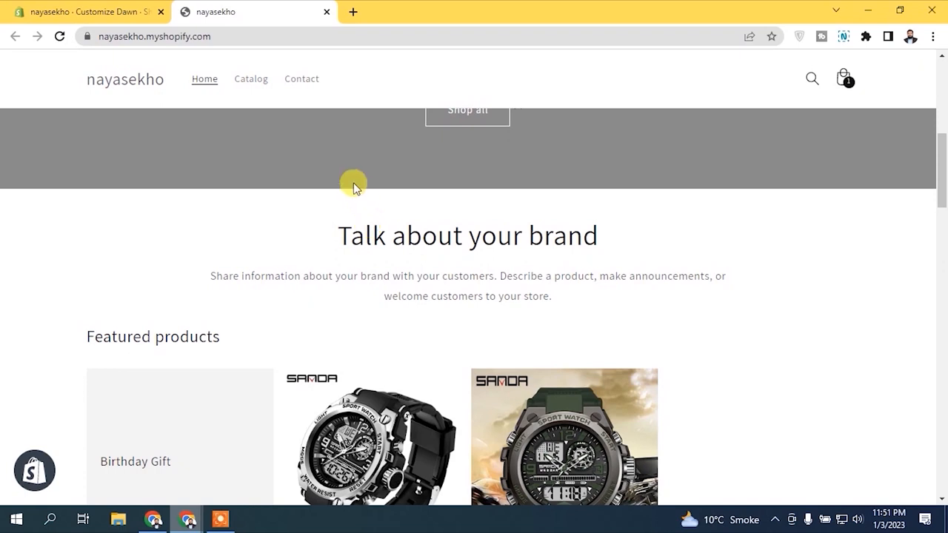
Step: Return to the Dawn theme editor and collapse the Image banner, Rich text, Collage and Multicolumn sections in the section list
{"action": "left_click", "coordinate": [88, 12]}
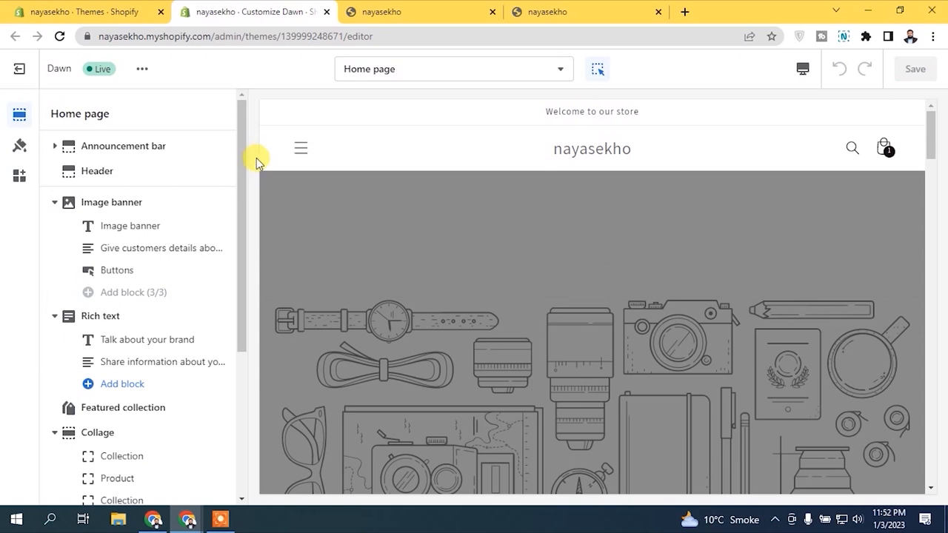
{"action": "left_click", "coordinate": [45, 197]}
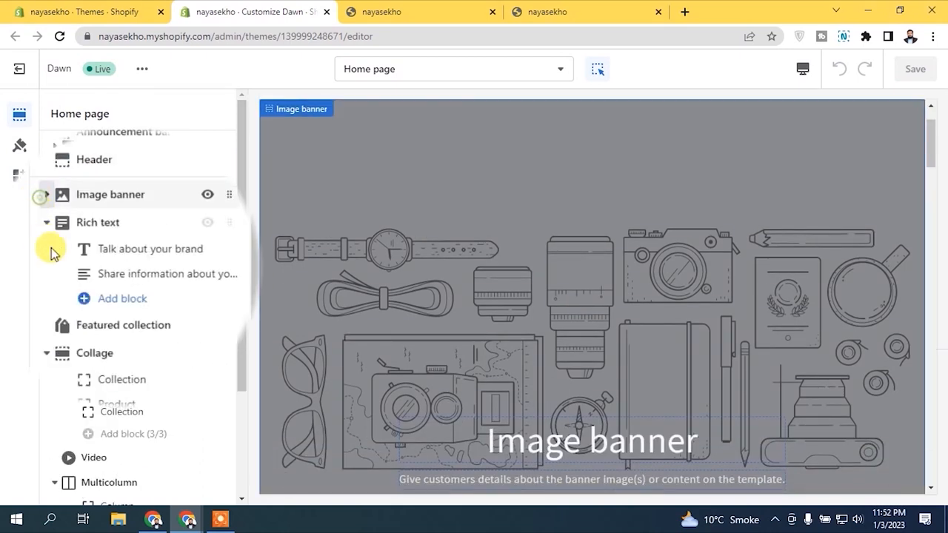
{"action": "left_click", "coordinate": [37, 228]}
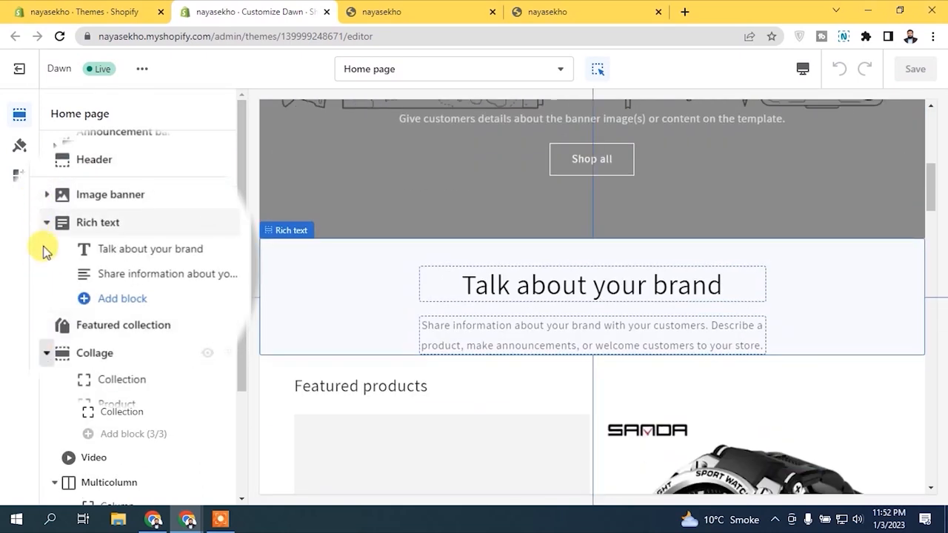
{"action": "left_click", "coordinate": [44, 224]}
{"action": "left_click", "coordinate": [45, 279]}
{"action": "left_click", "coordinate": [45, 334]}
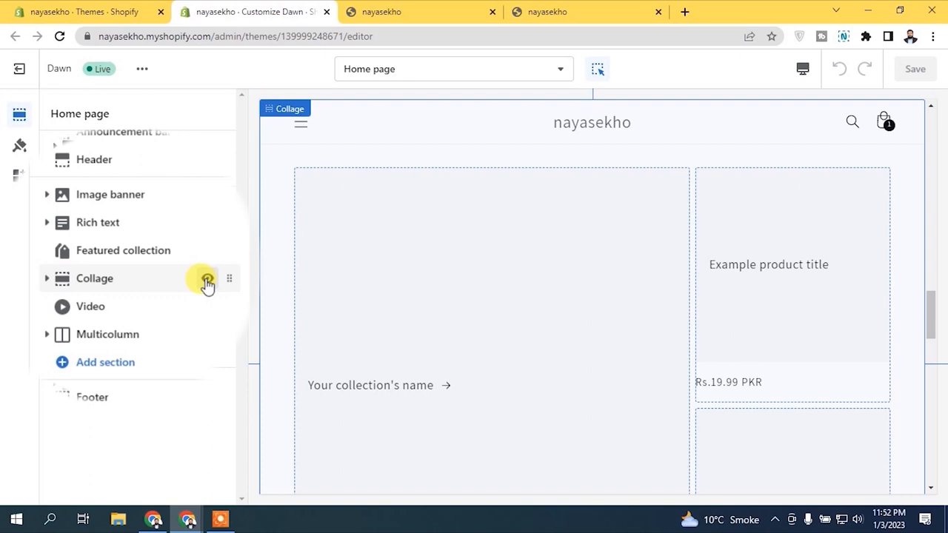
Step: Hide the home page's Collage, Video, Multicolumn, Featured collection and Rich text sections and save the theme
{"action": "left_click", "coordinate": [206, 282]}
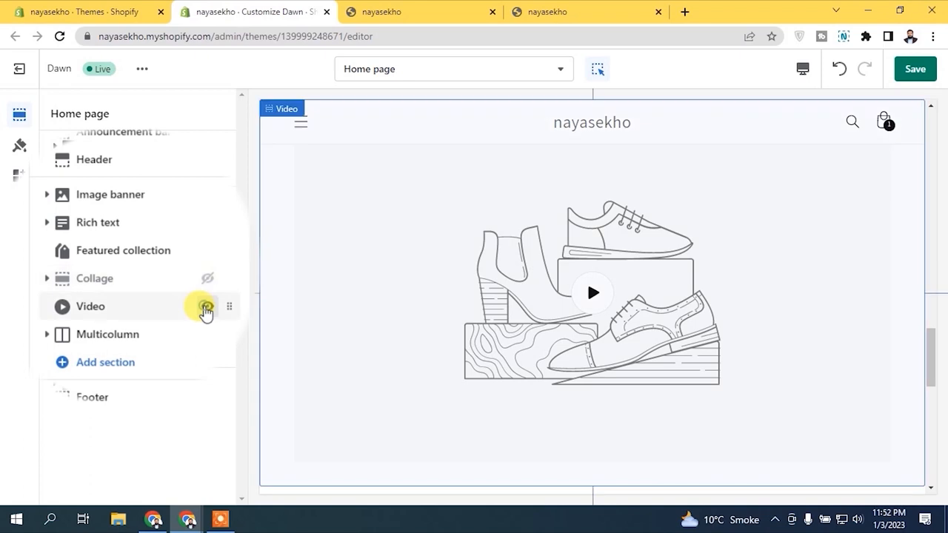
{"action": "left_click", "coordinate": [206, 307]}
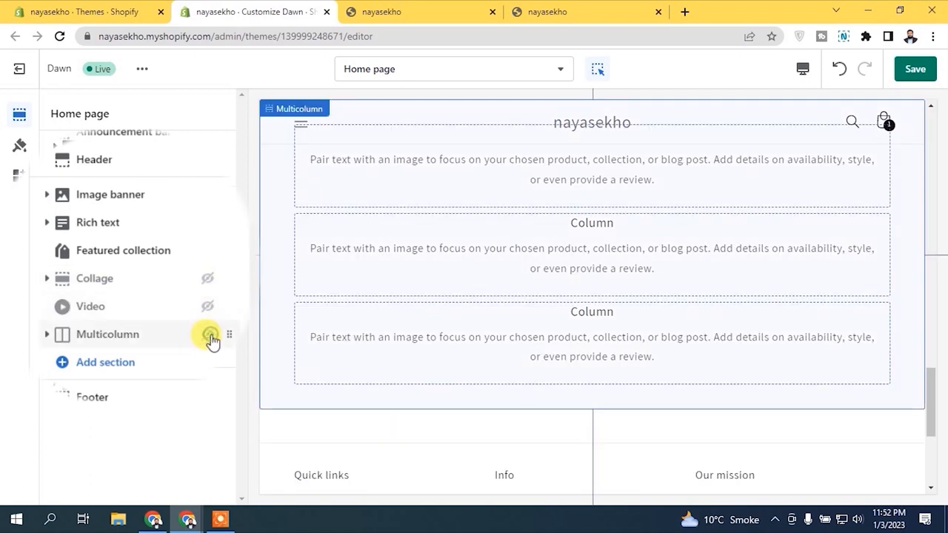
{"action": "left_click", "coordinate": [210, 335]}
{"action": "left_click_drag", "start_coordinate": [933, 435], "coordinate": [929, 260]}
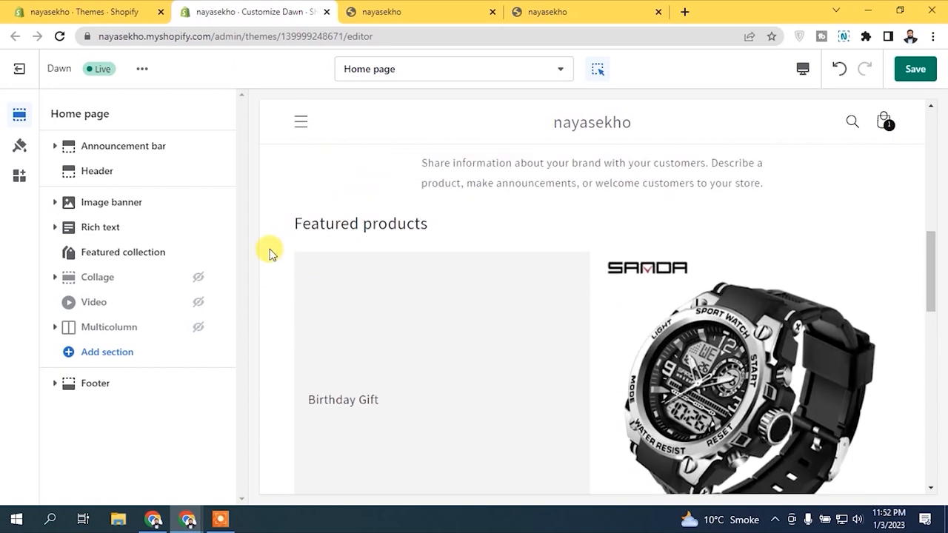
{"action": "left_click", "coordinate": [199, 253]}
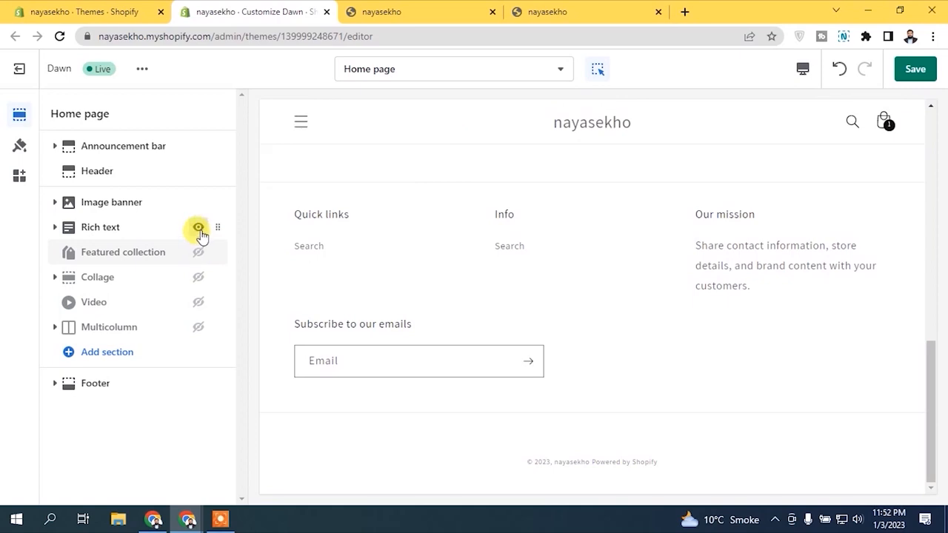
{"action": "left_click", "coordinate": [199, 227]}
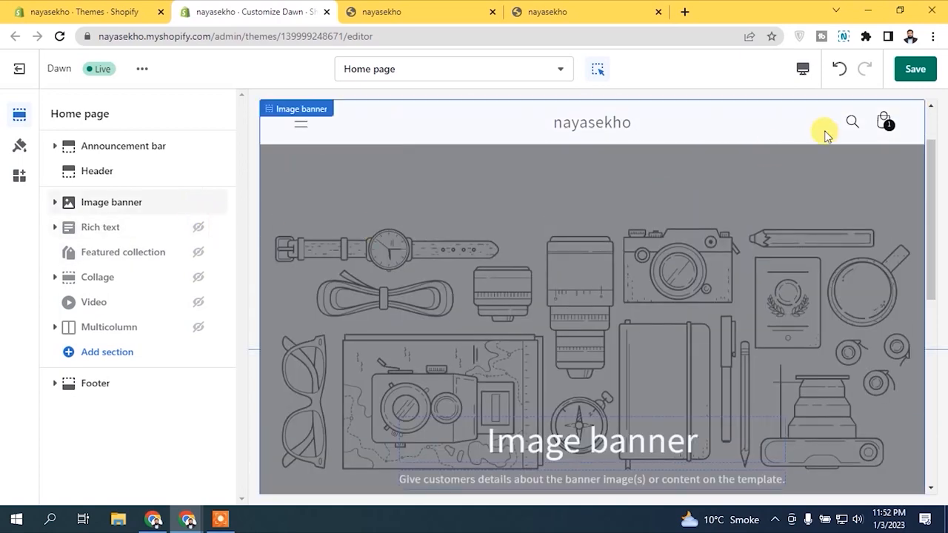
{"action": "left_click", "coordinate": [915, 68]}
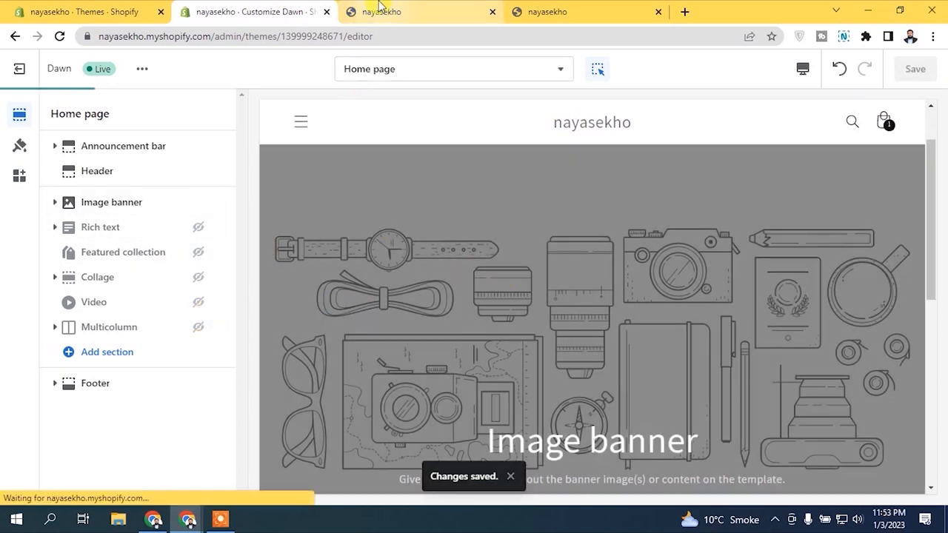
Step: Reload the live storefront and check its homepage with the sections hidden
{"action": "left_click", "coordinate": [379, 8]}
{"action": "left_click", "coordinate": [59, 36]}
{"action": "left_click_drag", "start_coordinate": [945, 121], "coordinate": [943, 280]}
{"action": "left_click_drag", "start_coordinate": [943, 326], "coordinate": [941, 384]}
{"action": "left_click_drag", "start_coordinate": [942, 296], "coordinate": [942, 152]}
Step: Hide the Image banner section in the Dawn theme editor and save the theme
{"action": "left_click", "coordinate": [250, 13]}
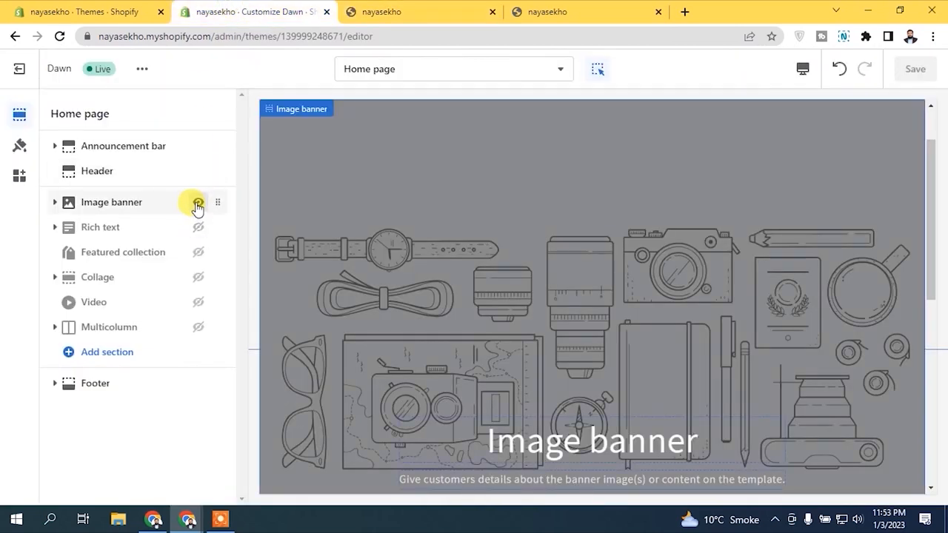
{"action": "left_click", "coordinate": [198, 205]}
{"action": "left_click", "coordinate": [915, 68]}
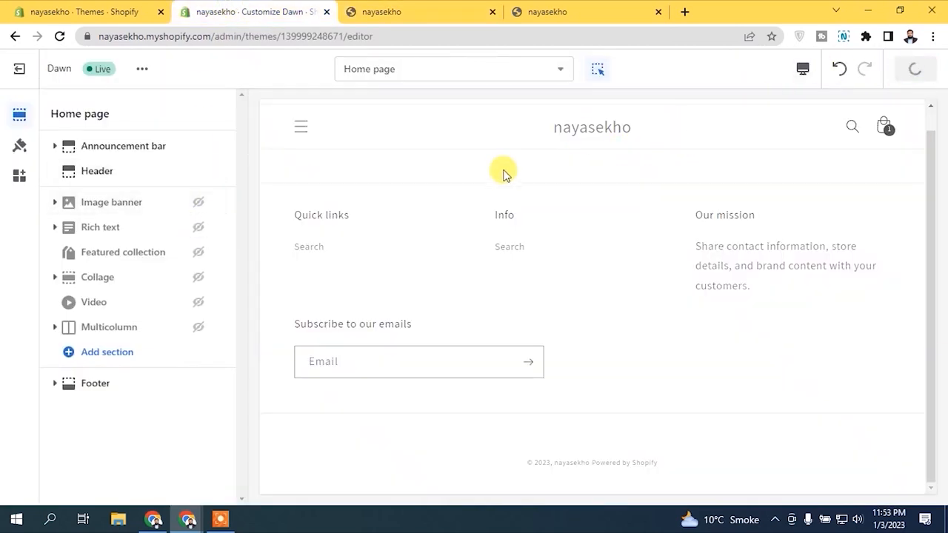
Step: Reload the live storefront to check the homepage without the Image banner, and return to the Dawn theme editor
{"action": "left_click", "coordinate": [417, 9]}
{"action": "left_click", "coordinate": [60, 37]}
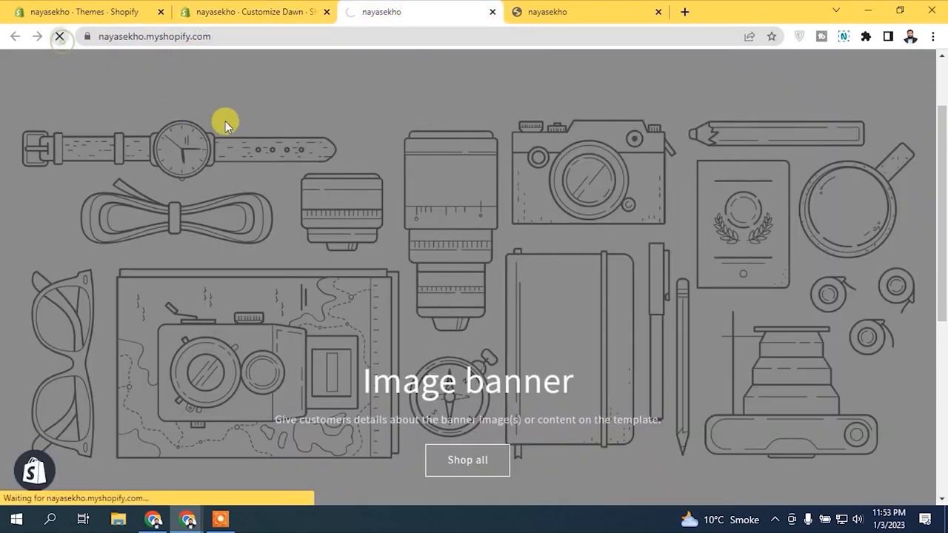
{"action": "left_click", "coordinate": [254, 13]}
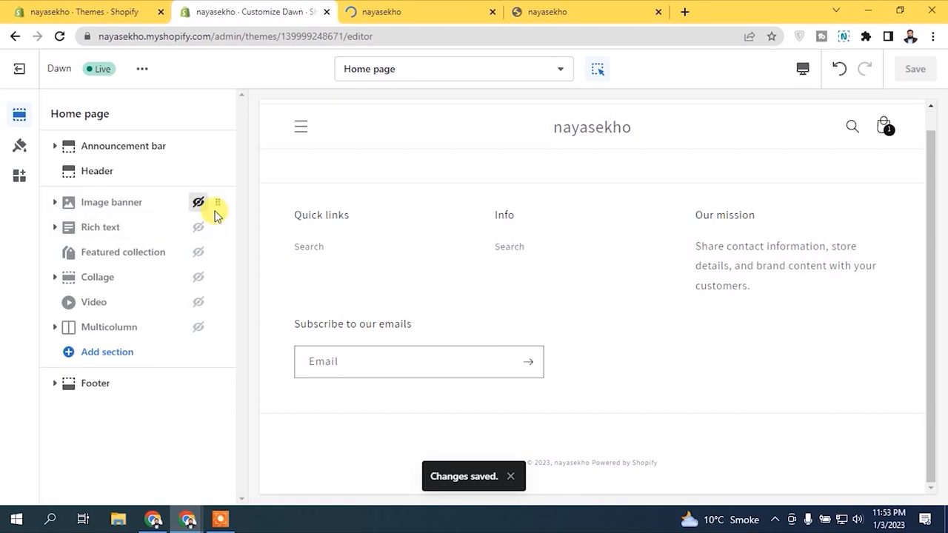
{"action": "left_click", "coordinate": [391, 10]}
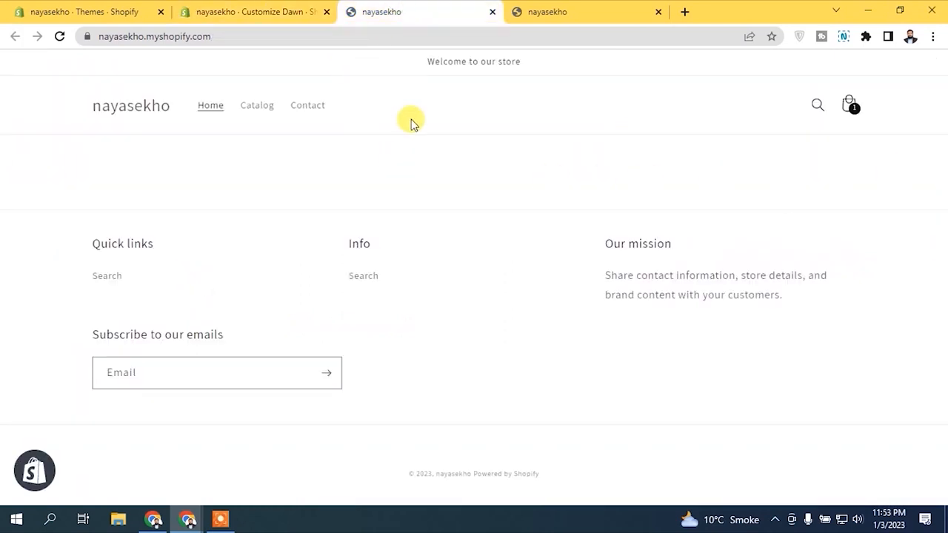
{"action": "left_click", "coordinate": [288, 7]}
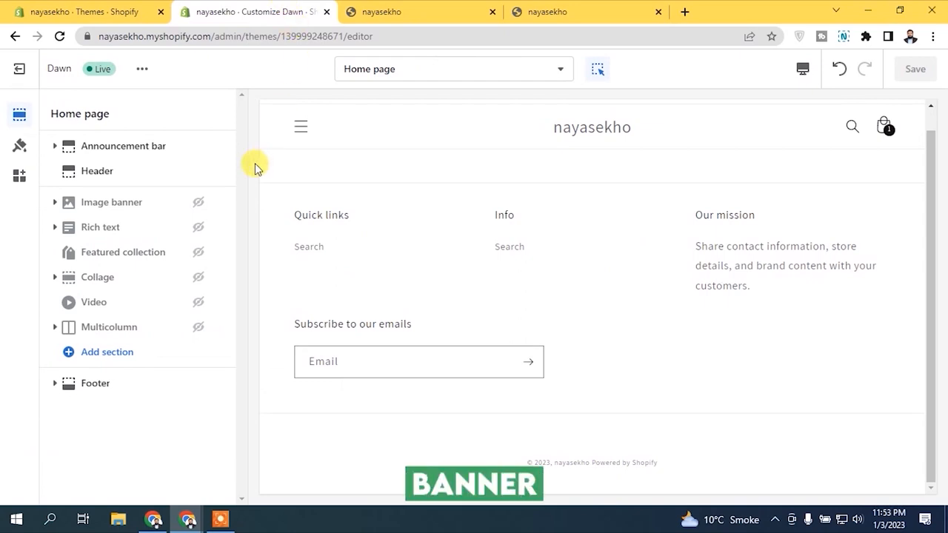
Step: Show the Image banner section to preview it and hide it again
{"action": "left_click", "coordinate": [199, 202]}
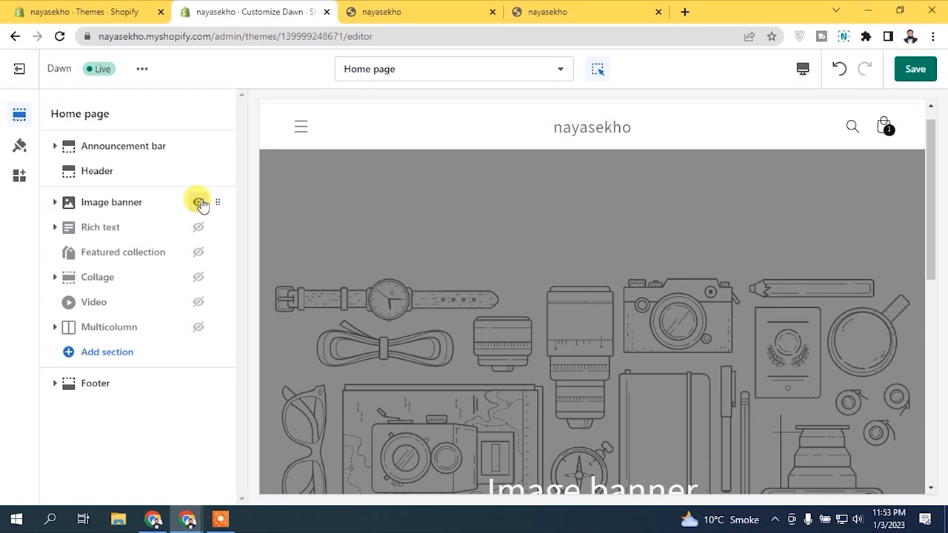
{"action": "left_click_drag", "start_coordinate": [930, 197], "coordinate": [932, 232]}
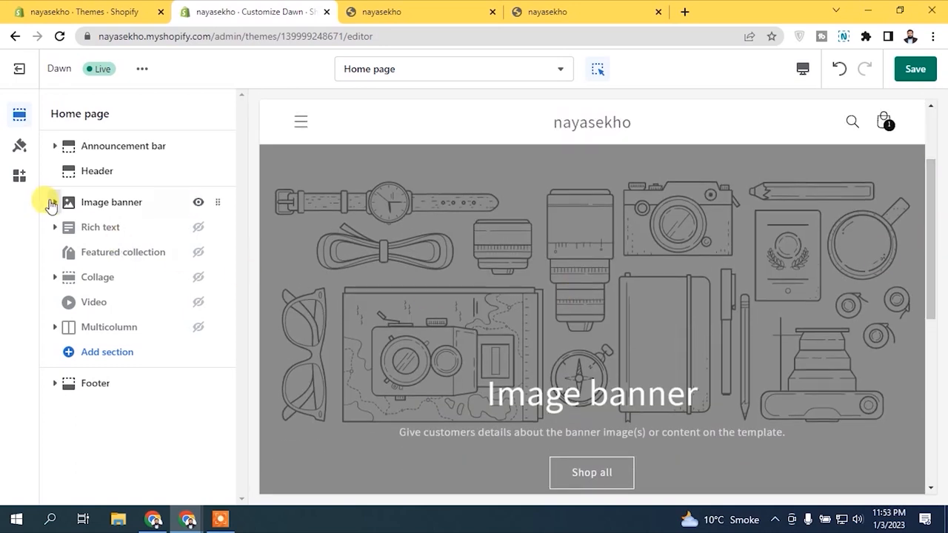
{"action": "left_click", "coordinate": [198, 205]}
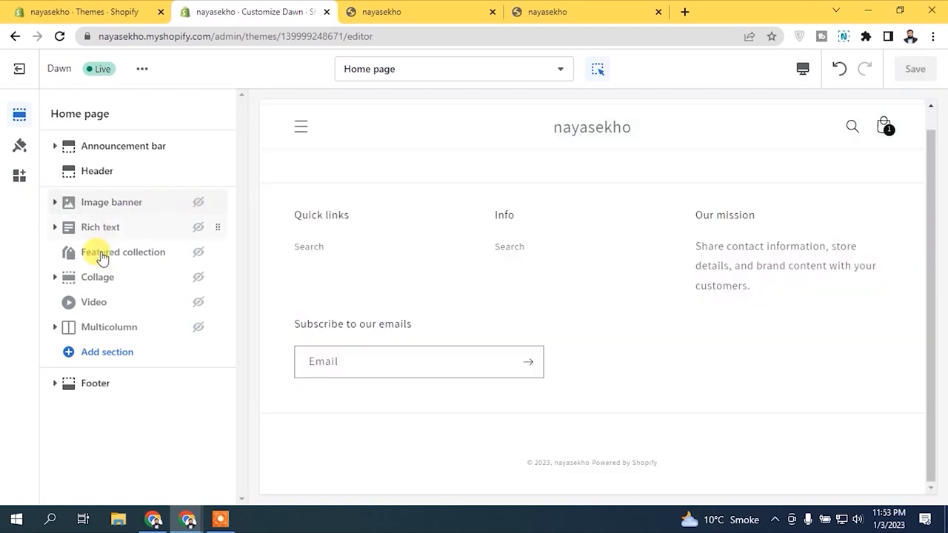
Step: Expand the full list of available sections and add another Image banner section to the home page
{"action": "left_click", "coordinate": [117, 354]}
{"action": "left_click_drag", "start_coordinate": [445, 214], "coordinate": [439, 355]}
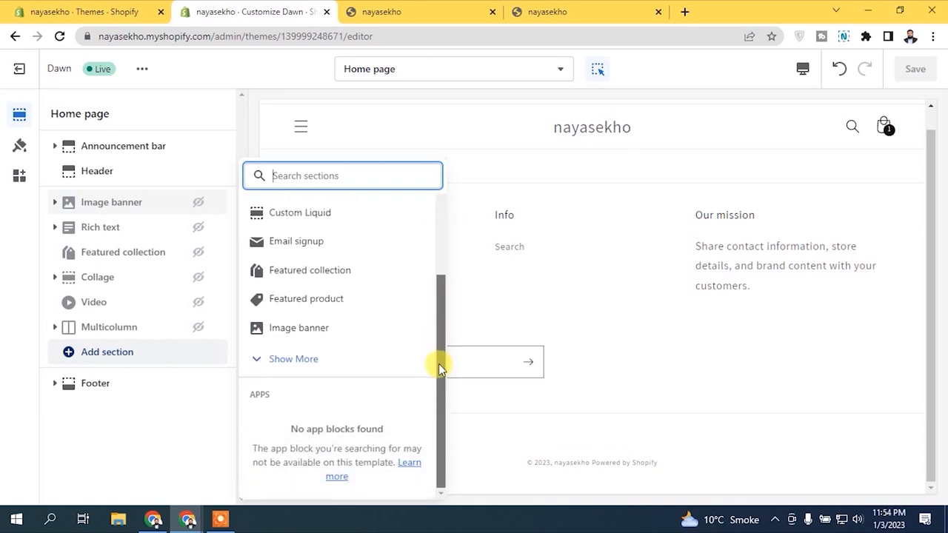
{"action": "left_click", "coordinate": [383, 368]}
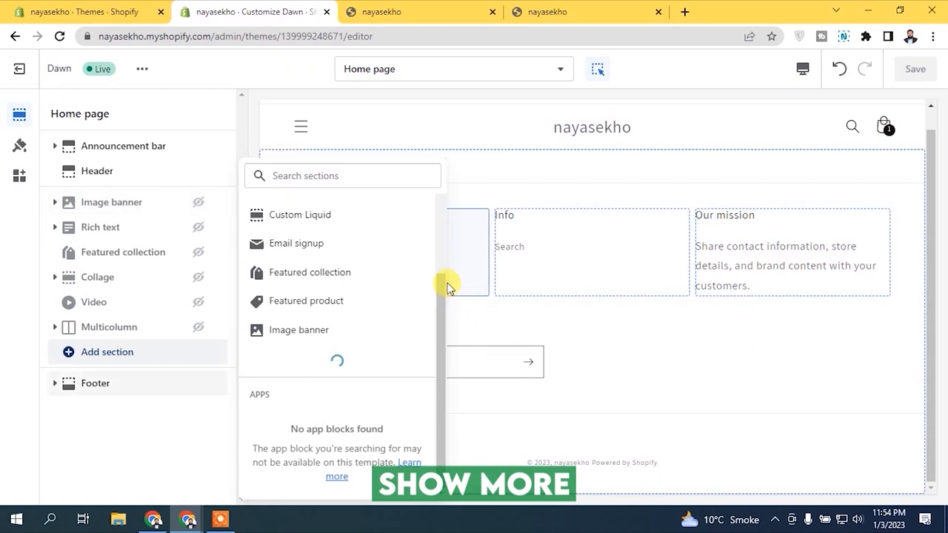
{"action": "left_click_drag", "start_coordinate": [438, 288], "coordinate": [422, 267]}
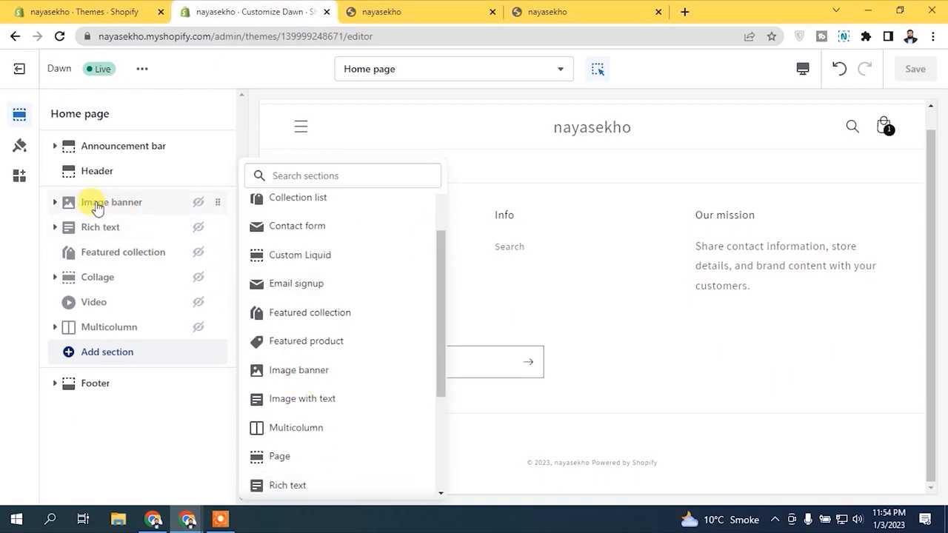
{"action": "left_click", "coordinate": [331, 376]}
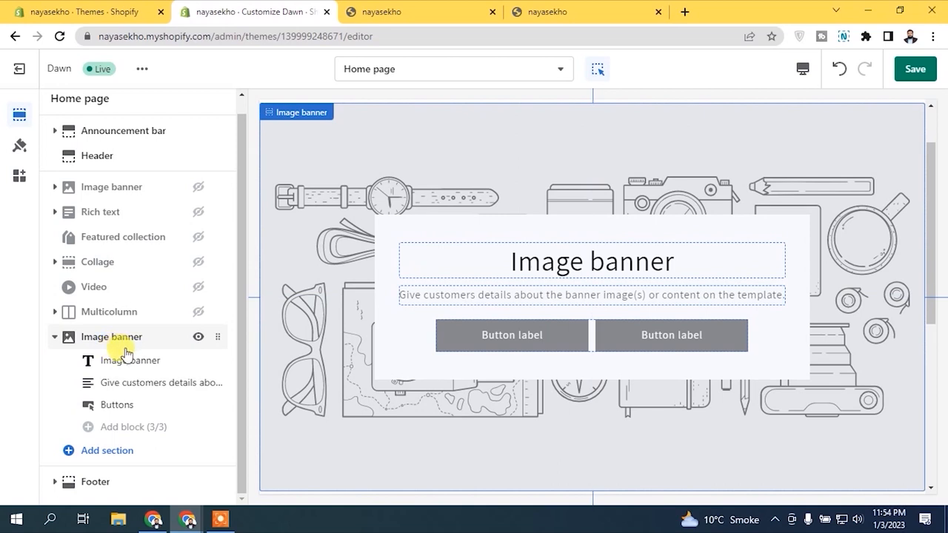
Step: Open the settings of the original and the newly added Image banner sections and examine their options
{"action": "left_click", "coordinate": [121, 186]}
{"action": "left_click", "coordinate": [59, 115]}
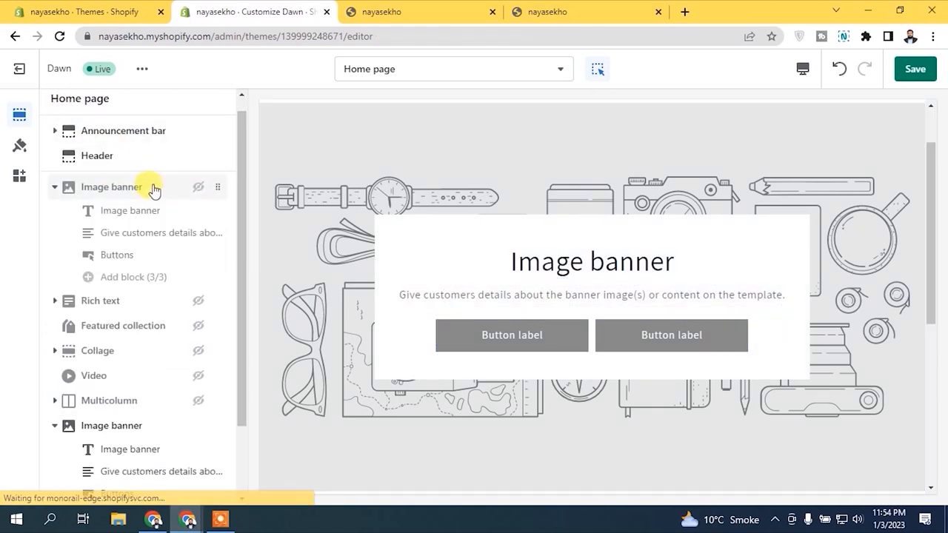
{"action": "left_click", "coordinate": [153, 187]}
{"action": "left_click", "coordinate": [57, 115]}
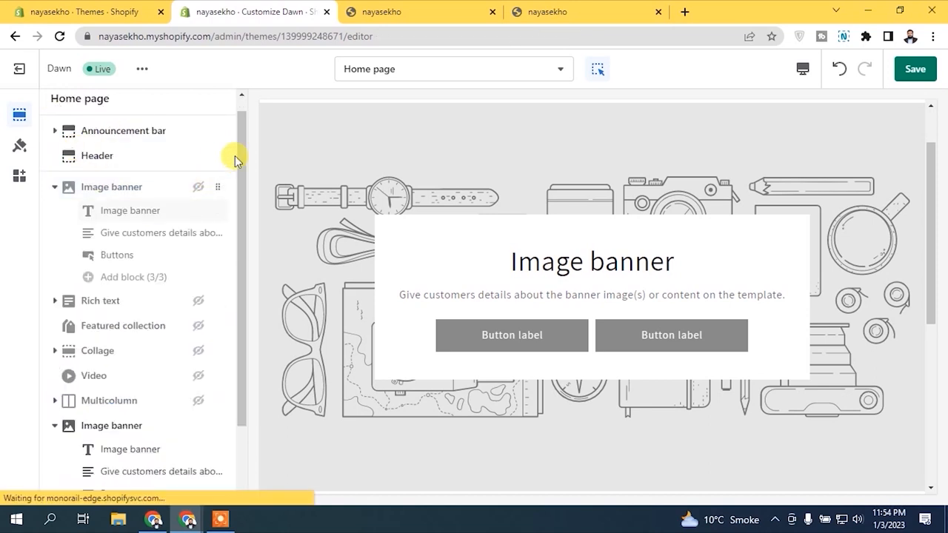
{"action": "left_click_drag", "start_coordinate": [240, 159], "coordinate": [248, 267]}
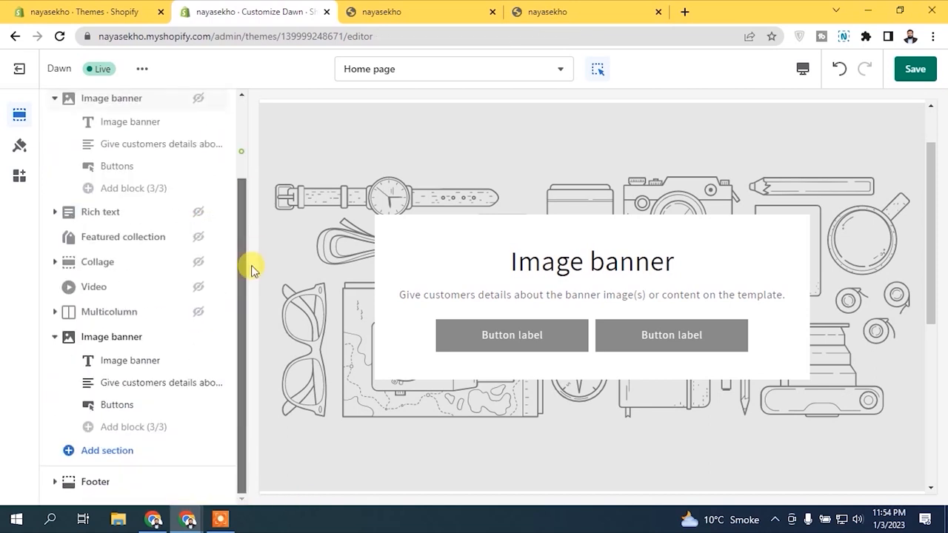
{"action": "left_click", "coordinate": [128, 339]}
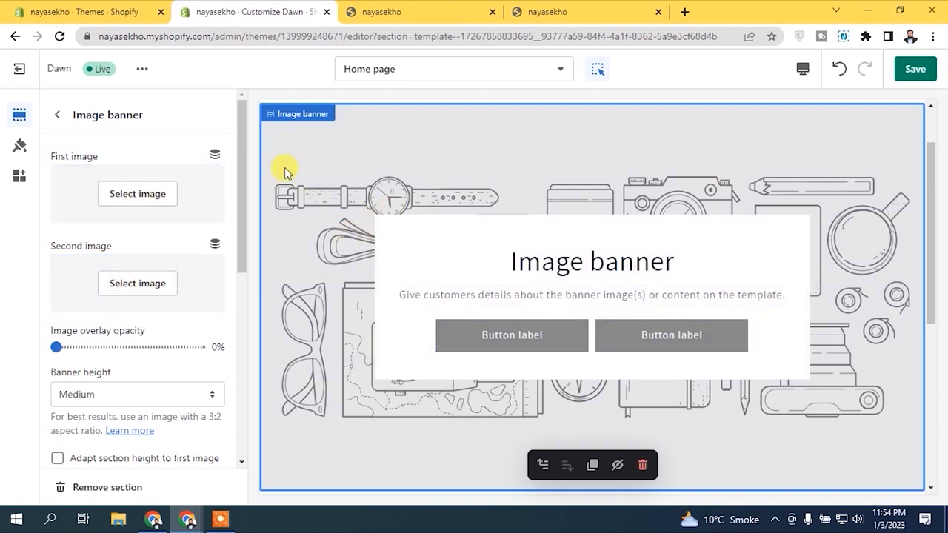
{"action": "left_click_drag", "start_coordinate": [244, 137], "coordinate": [240, 115]}
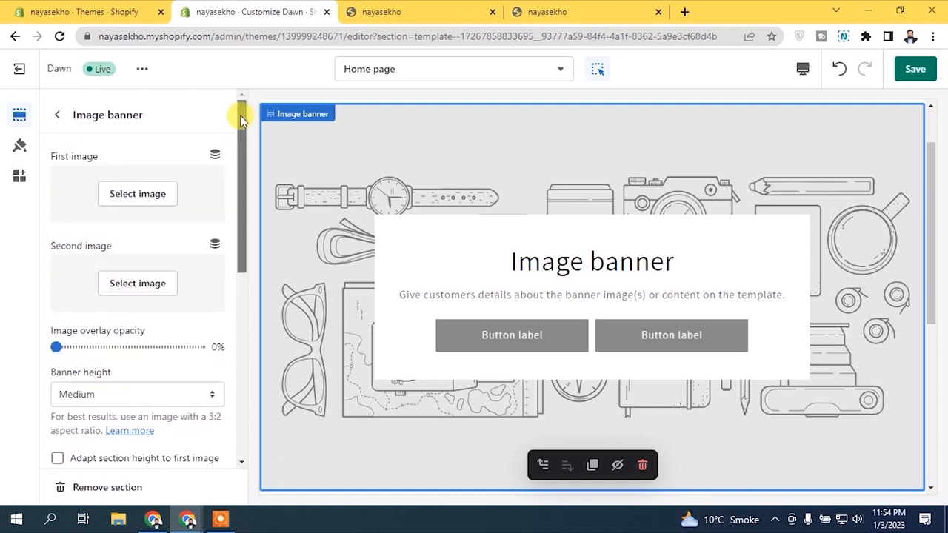
{"action": "left_click", "coordinate": [57, 114]}
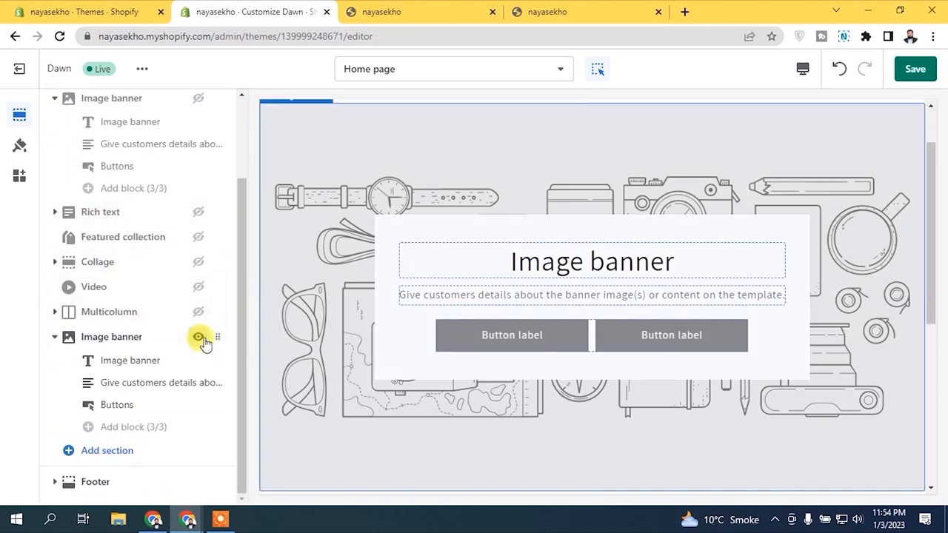
Step: Remove the Image banner section added below Multicolumn from the home page
{"action": "left_click", "coordinate": [115, 341]}
{"action": "left_click_drag", "start_coordinate": [240, 144], "coordinate": [219, 377]}
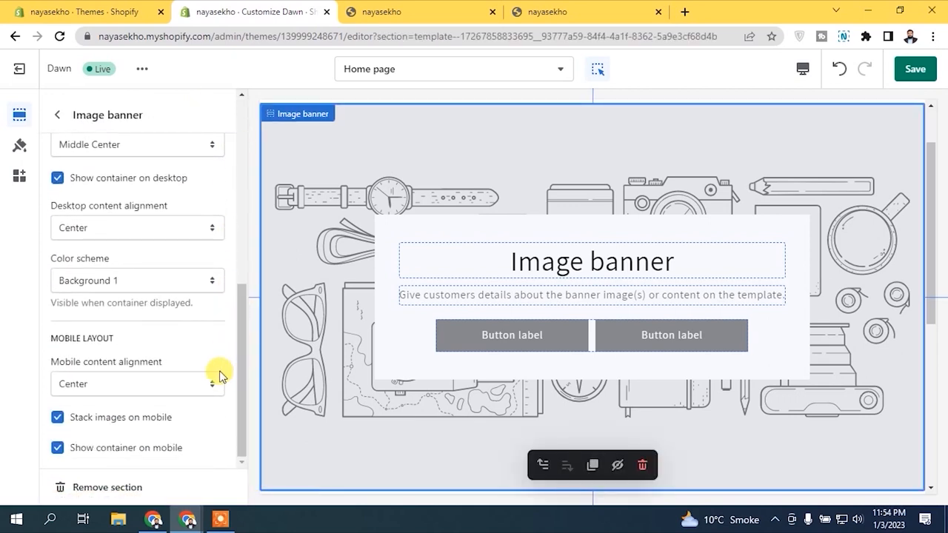
{"action": "left_click", "coordinate": [111, 487]}
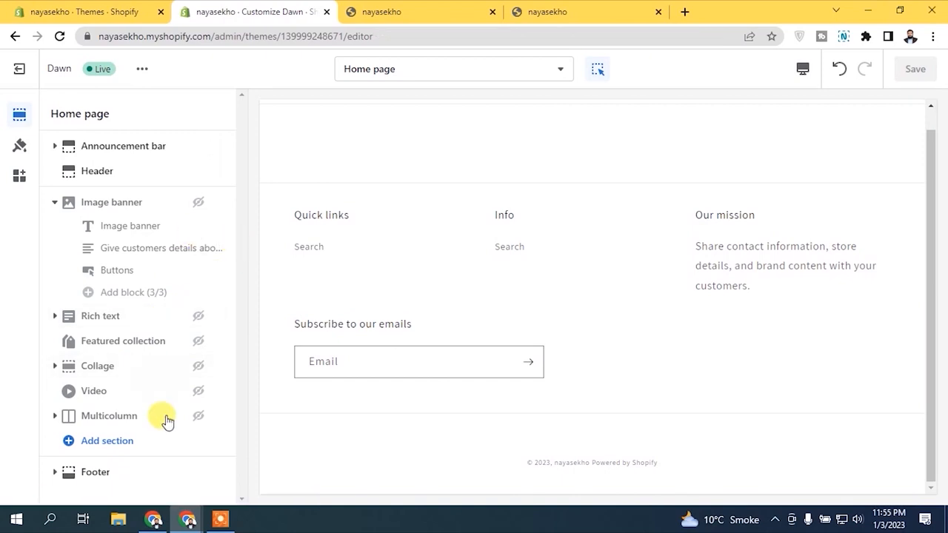
Step: Make the original Image banner section visible and remove the cover image set as its first image
{"action": "left_click", "coordinate": [198, 203]}
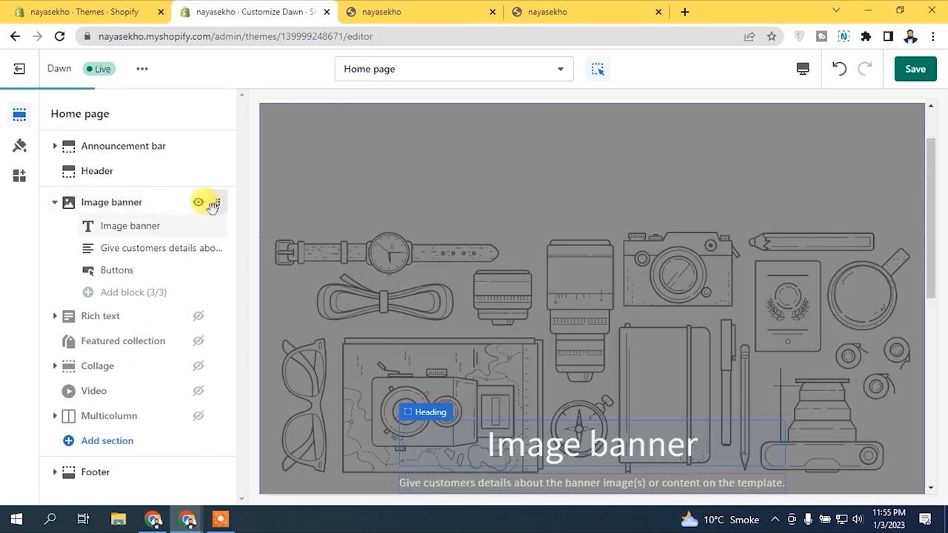
{"action": "left_click", "coordinate": [115, 203]}
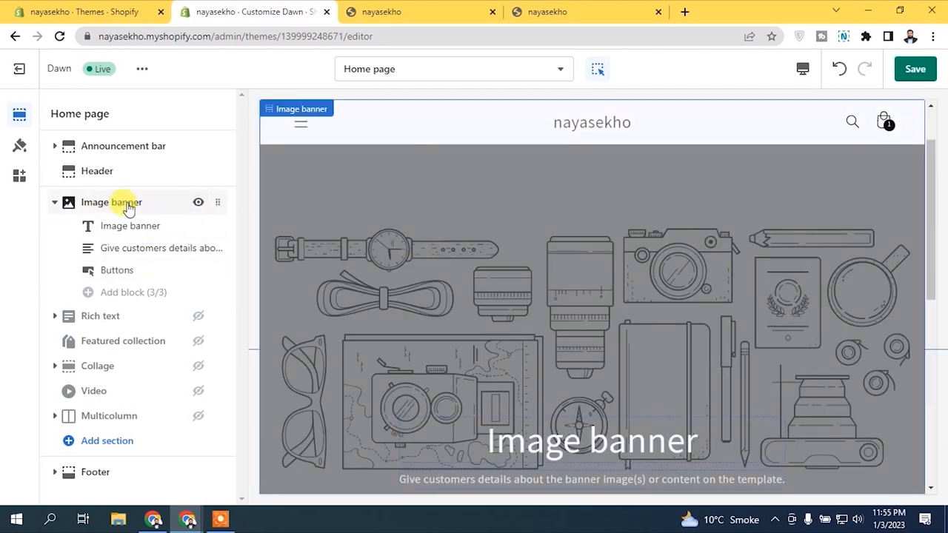
{"action": "left_click", "coordinate": [124, 207]}
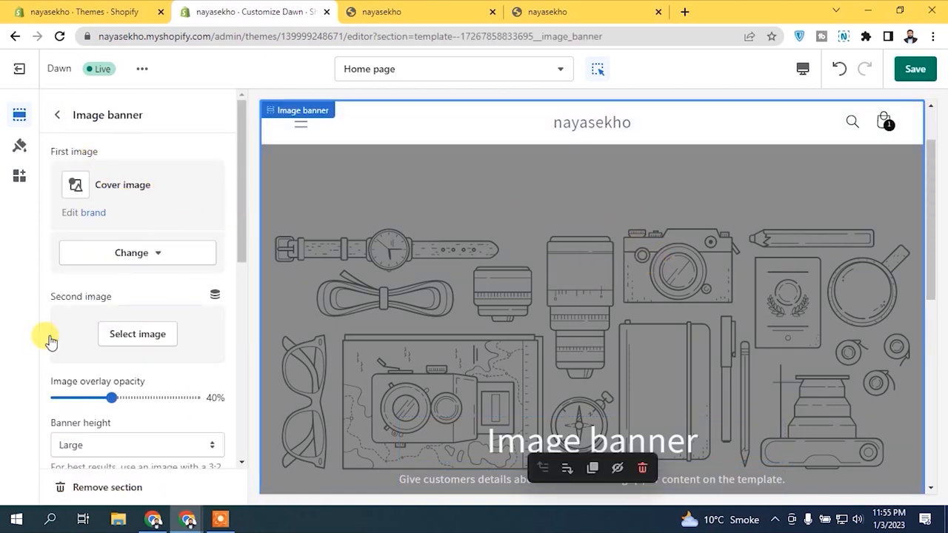
{"action": "left_click", "coordinate": [158, 251]}
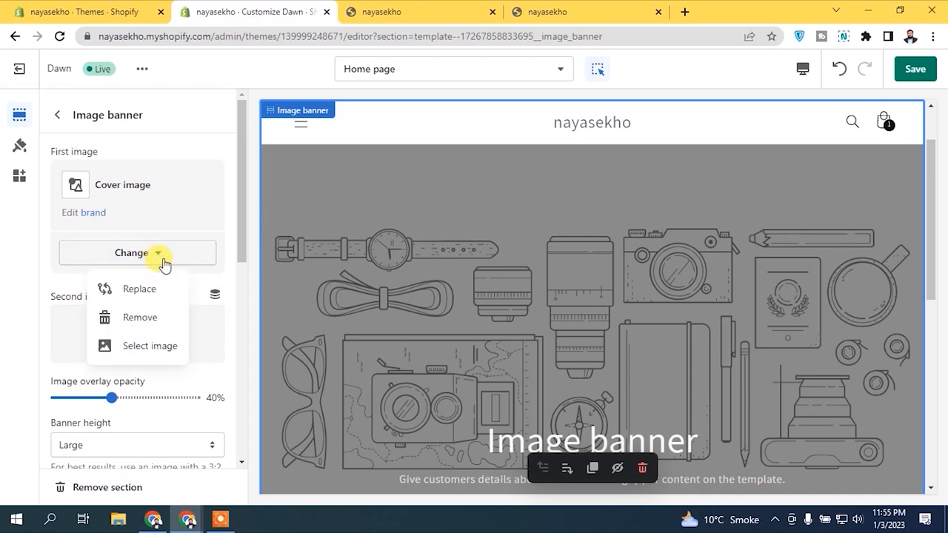
{"action": "left_click", "coordinate": [148, 320]}
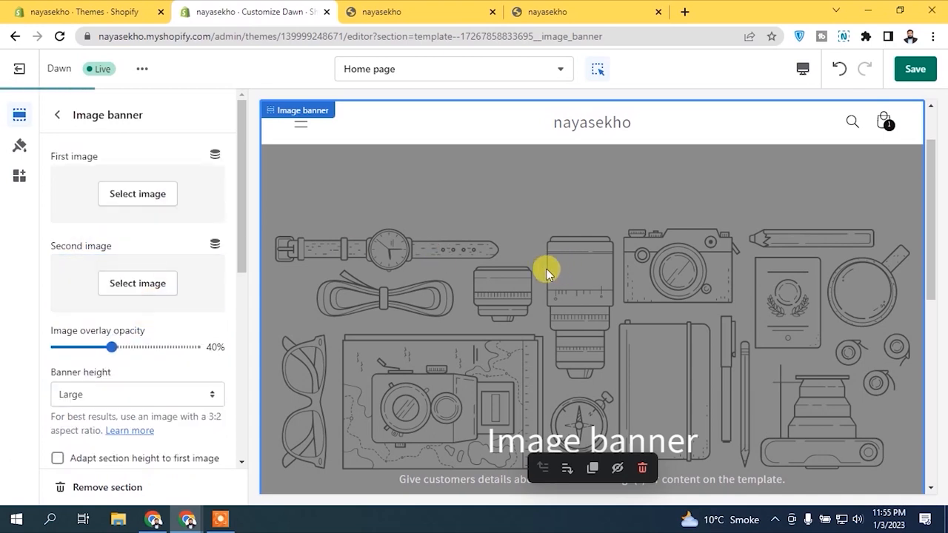
Step: Set the Image banner's first image to the free stock photo man-in-suit-on-stairs and dismiss the focal point notice
{"action": "left_click", "coordinate": [152, 194]}
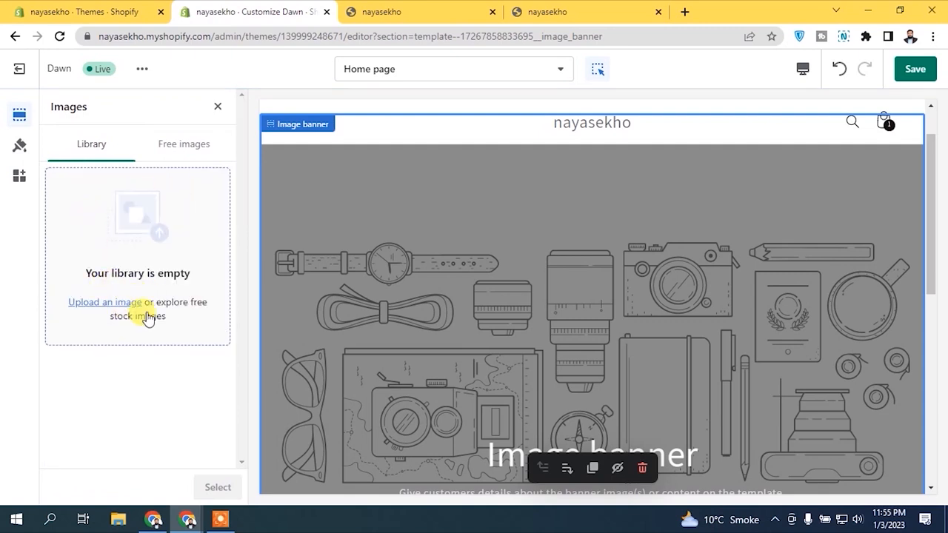
{"action": "left_click", "coordinate": [187, 155]}
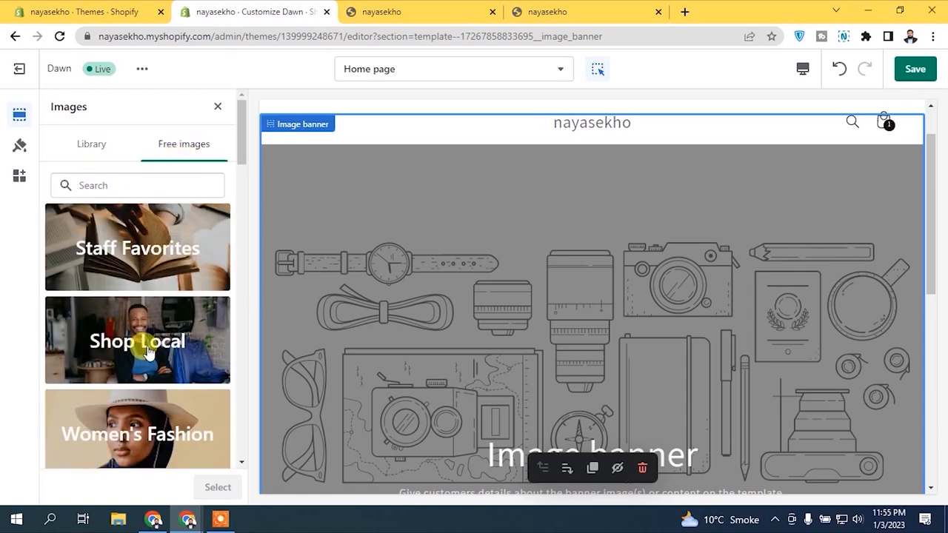
{"action": "left_click_drag", "start_coordinate": [239, 137], "coordinate": [237, 169]}
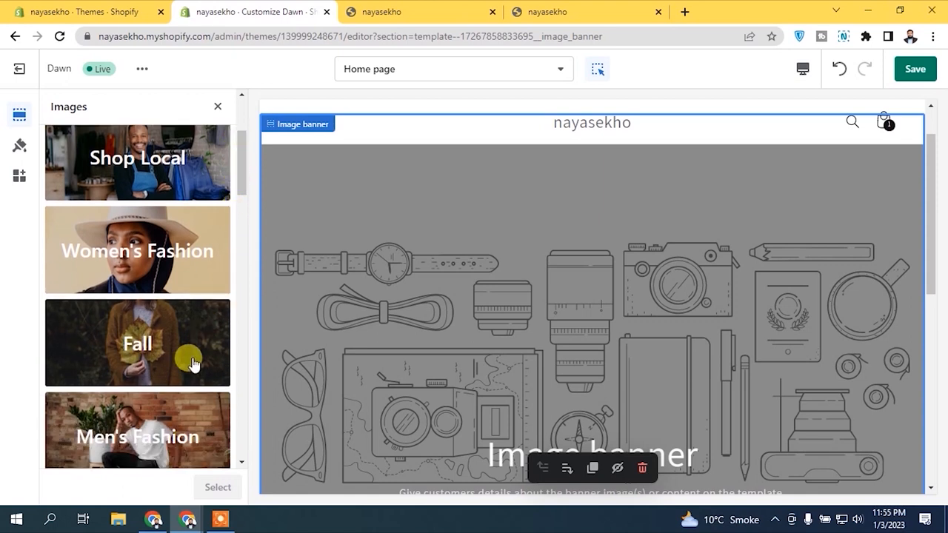
{"action": "left_click", "coordinate": [126, 374]}
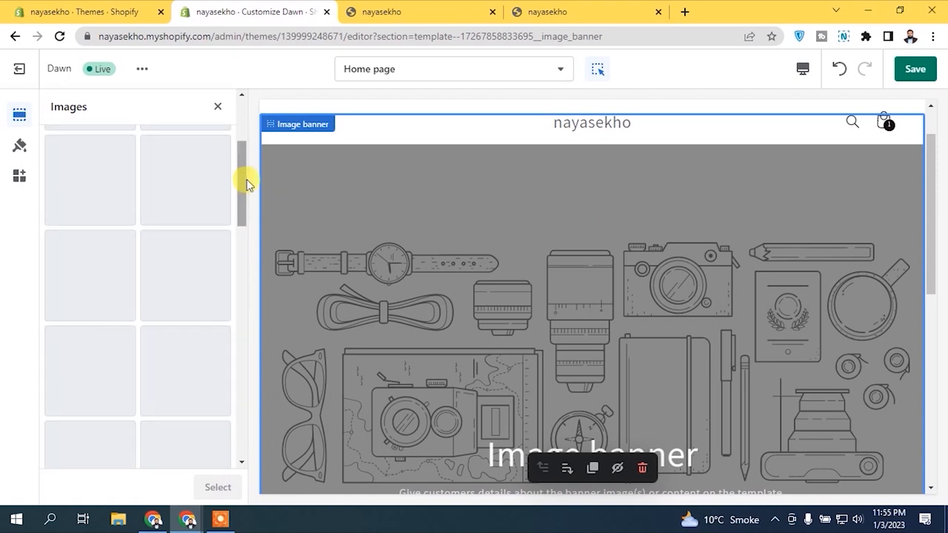
{"action": "mouse_move", "coordinate": [246, 168]}
{"action": "left_mouse_down"}
{"action": "mouse_move", "coordinate": [242, 91]}
{"action": "mouse_move", "coordinate": [237, 179]}
{"action": "left_mouse_up"}
{"action": "left_click", "coordinate": [133, 244]}
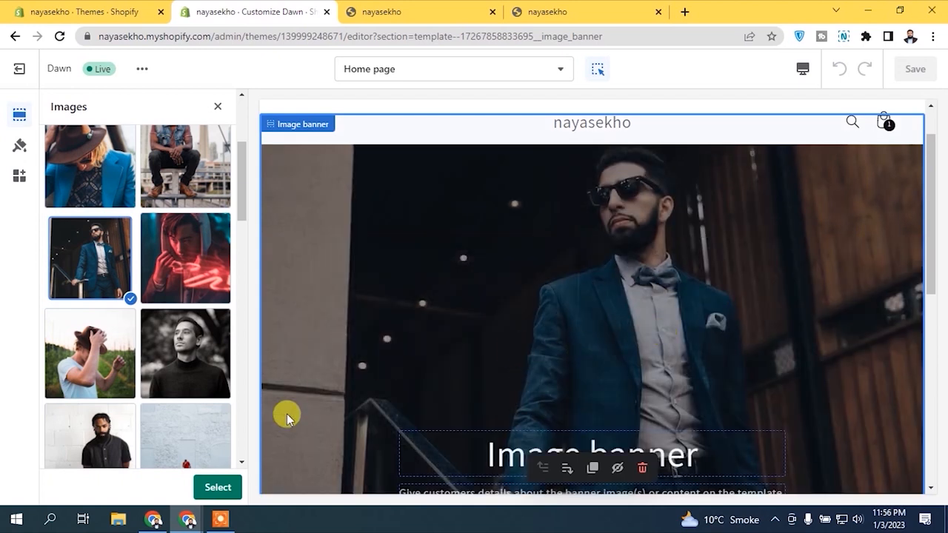
{"action": "left_click", "coordinate": [218, 487]}
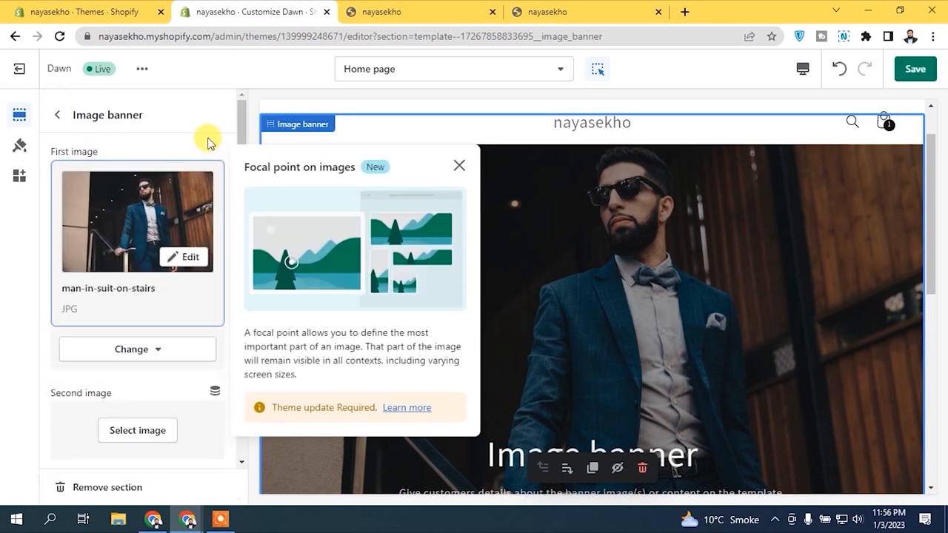
{"action": "left_click", "coordinate": [458, 166]}
Step: Search the free stock images for watch and try the first wristwatch photo as the Image banner's second image
{"action": "left_click_drag", "start_coordinate": [242, 144], "coordinate": [240, 211]}
{"action": "left_click", "coordinate": [148, 238]}
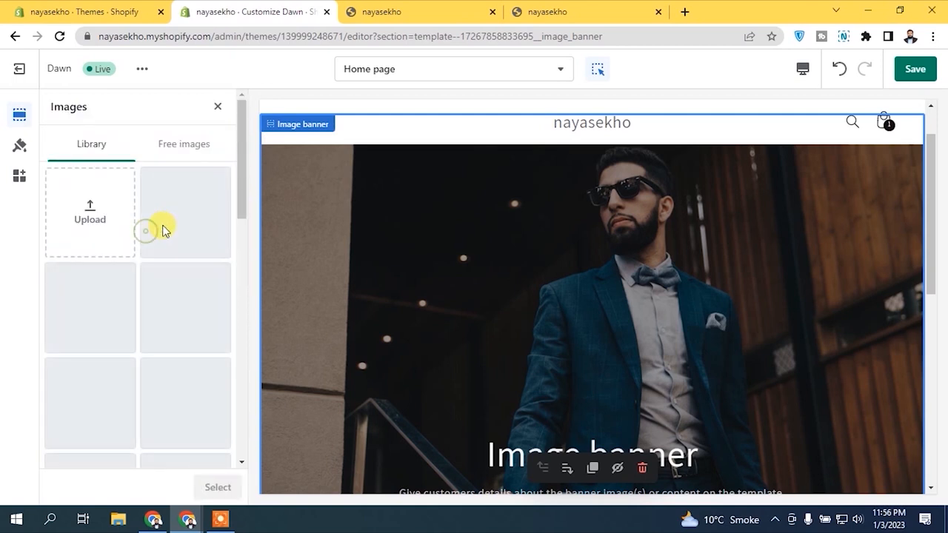
{"action": "left_click", "coordinate": [185, 147]}
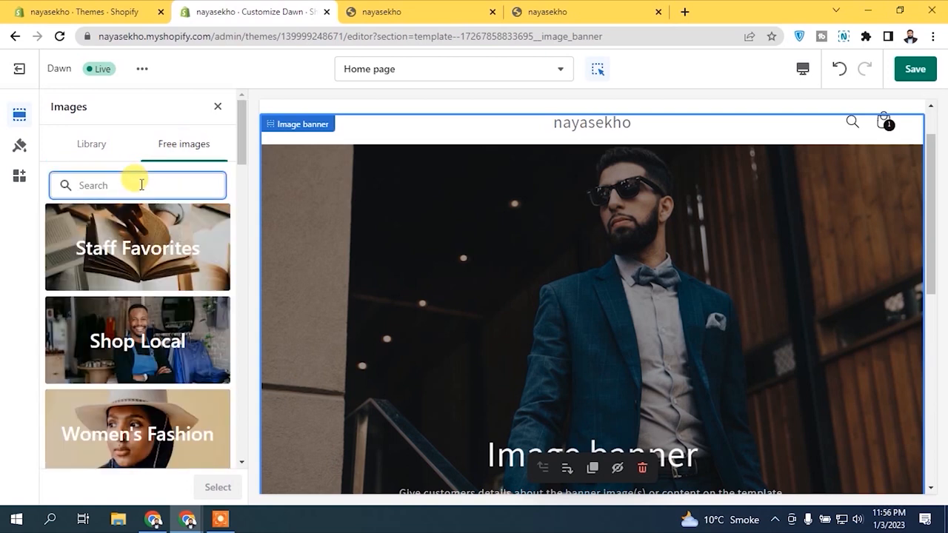
{"action": "type", "text": "watches"}
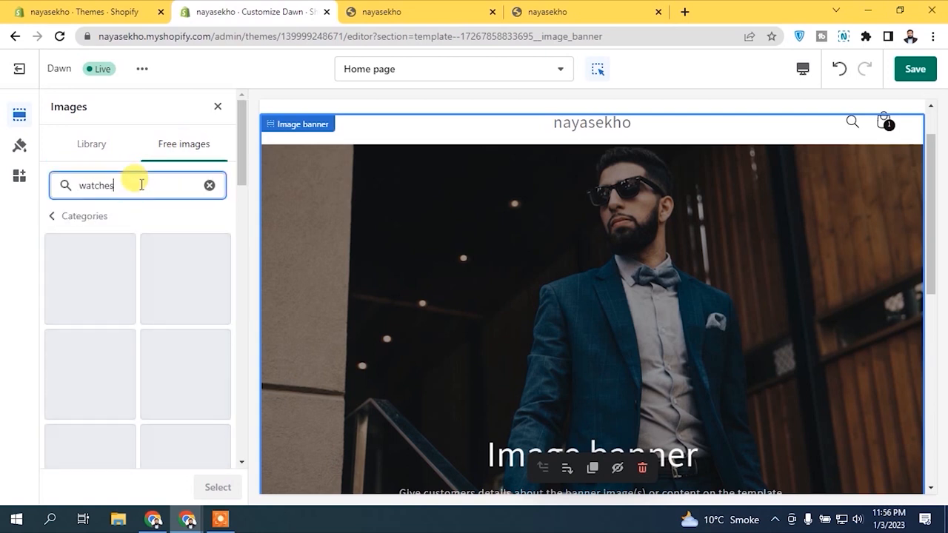
{"action": "key", "text": "BackSpace"}
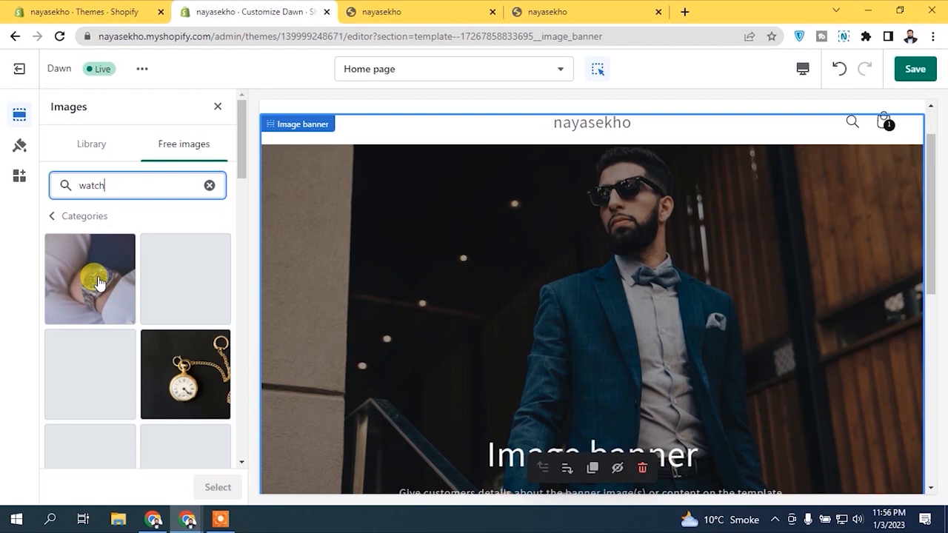
{"action": "left_click", "coordinate": [98, 288]}
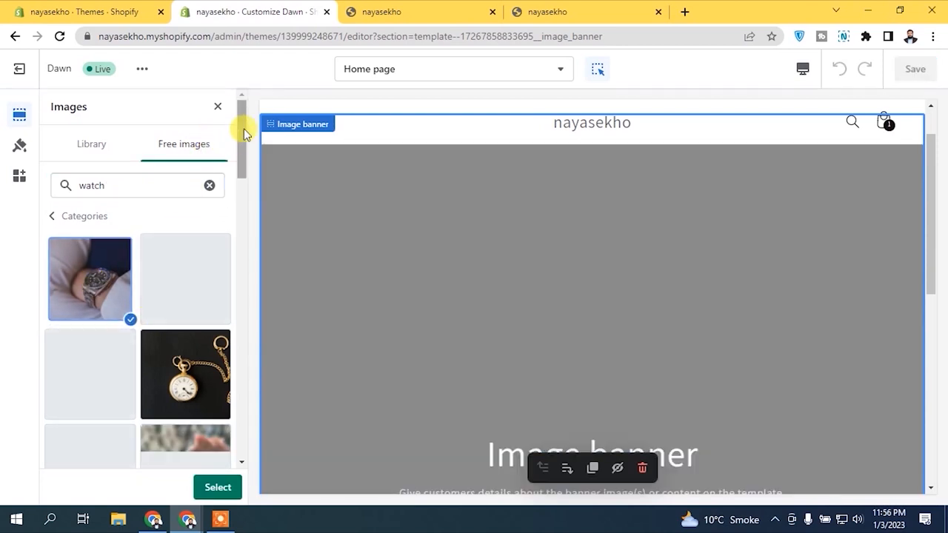
Step: Examine the two-image banner in the preview and close the image picker without keeping the second image
{"action": "scroll", "coordinate": [243, 153], "scroll_direction": "down", "scroll_amount": 2}
{"action": "scroll", "coordinate": [245, 134], "scroll_direction": "up", "scroll_amount": 2}
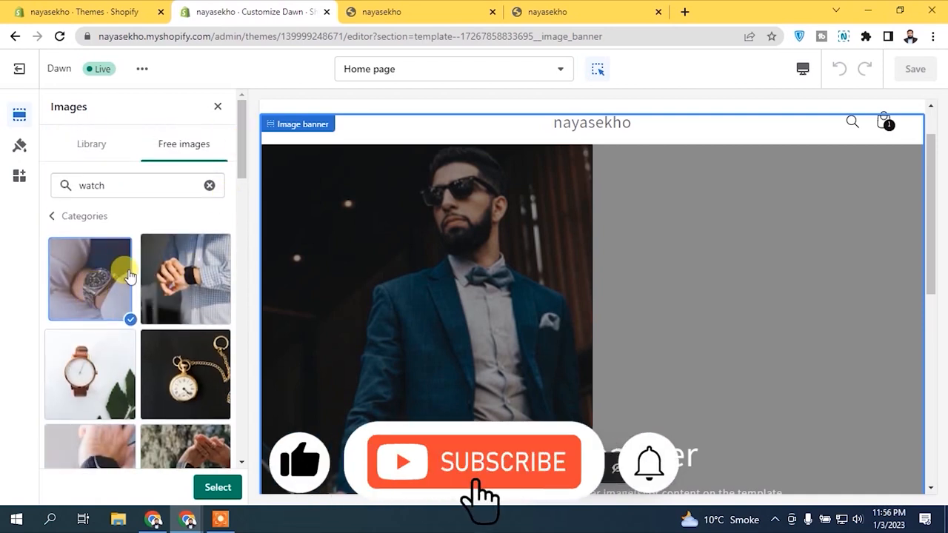
{"action": "mouse_move", "coordinate": [244, 137]}
{"action": "left_mouse_down"}
{"action": "mouse_move", "coordinate": [239, 321]}
{"action": "mouse_move", "coordinate": [242, 148]}
{"action": "left_mouse_up"}
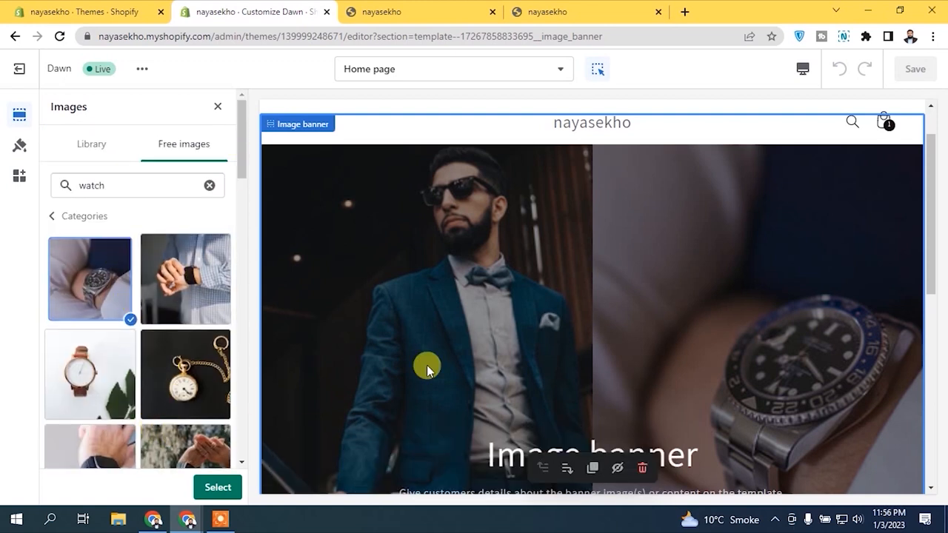
{"action": "left_click_drag", "start_coordinate": [926, 178], "coordinate": [930, 236]}
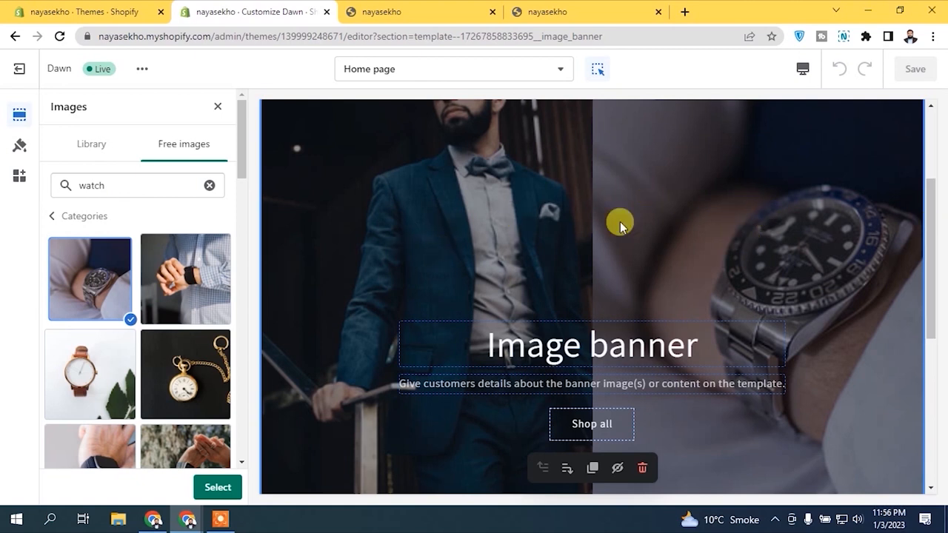
{"action": "left_click_drag", "start_coordinate": [927, 245], "coordinate": [931, 200]}
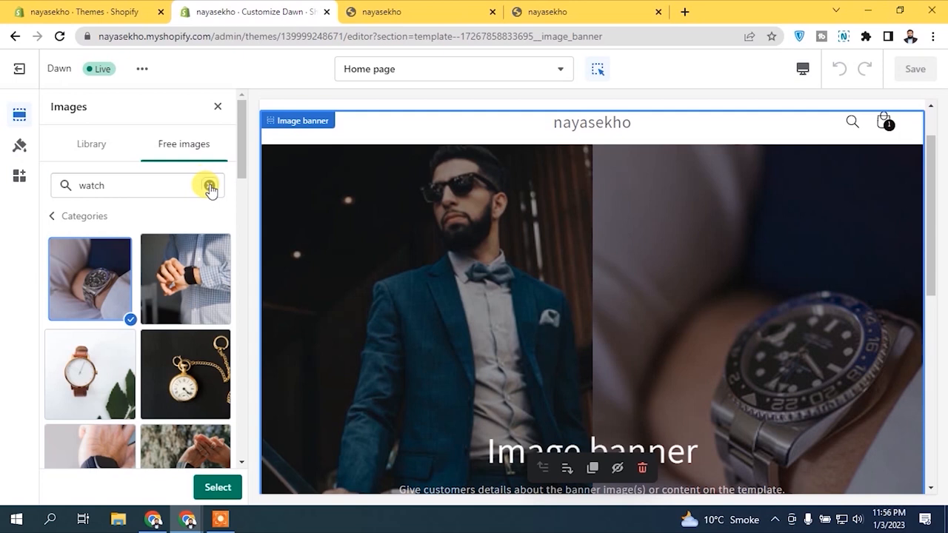
{"action": "left_click", "coordinate": [210, 187]}
{"action": "left_click", "coordinate": [217, 106]}
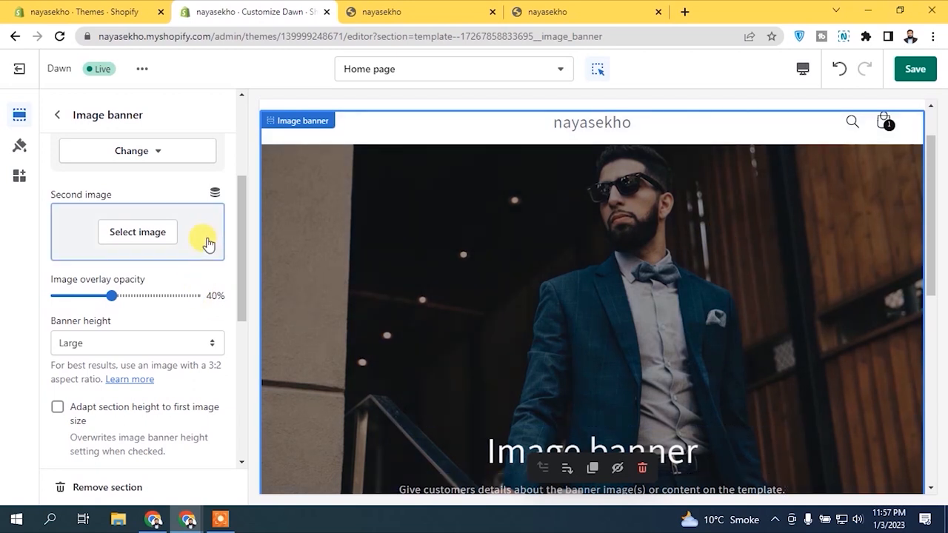
Step: Set the Image banner's overlay opacity to 70%, after trying 100% and 40%, and its banner height to Medium
{"action": "left_click_drag", "start_coordinate": [243, 205], "coordinate": [232, 232]}
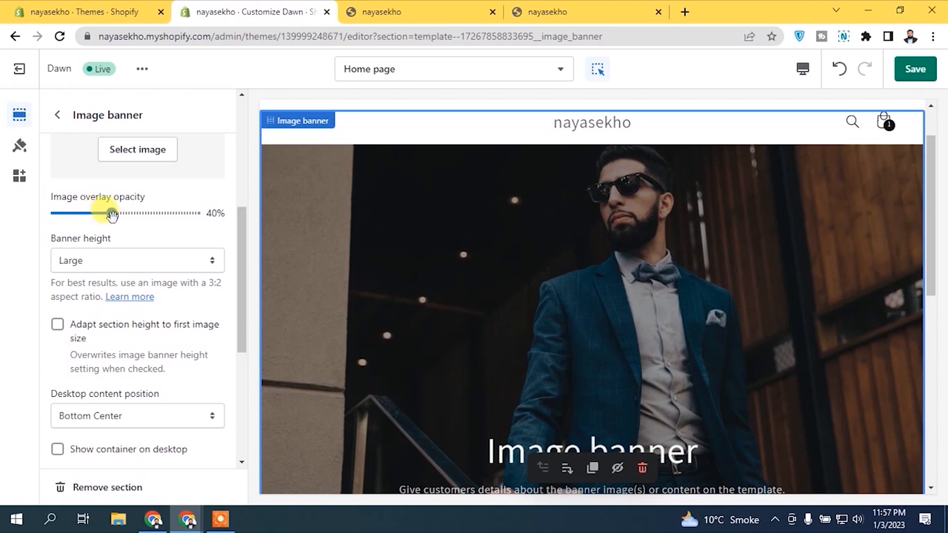
{"action": "left_click_drag", "start_coordinate": [125, 214], "coordinate": [180, 213]}
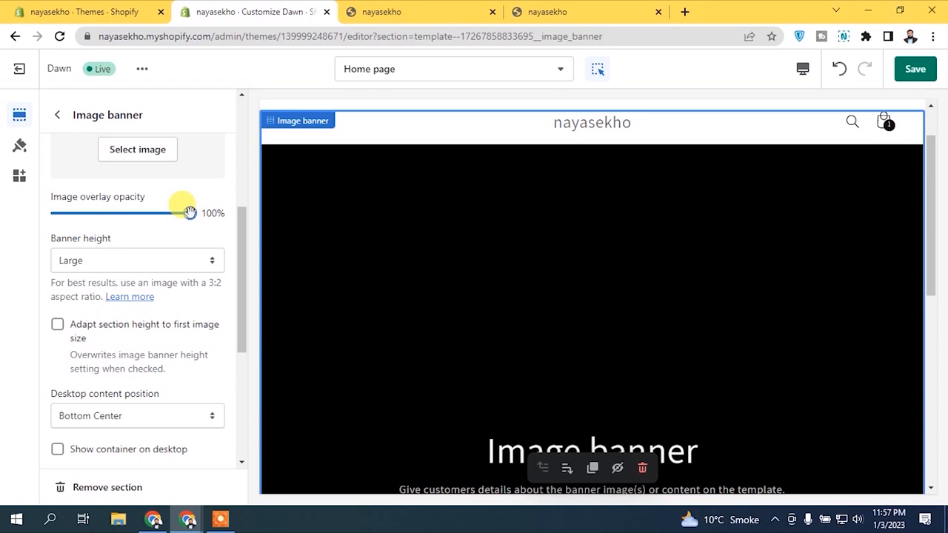
{"action": "left_click_drag", "start_coordinate": [190, 212], "coordinate": [153, 215]}
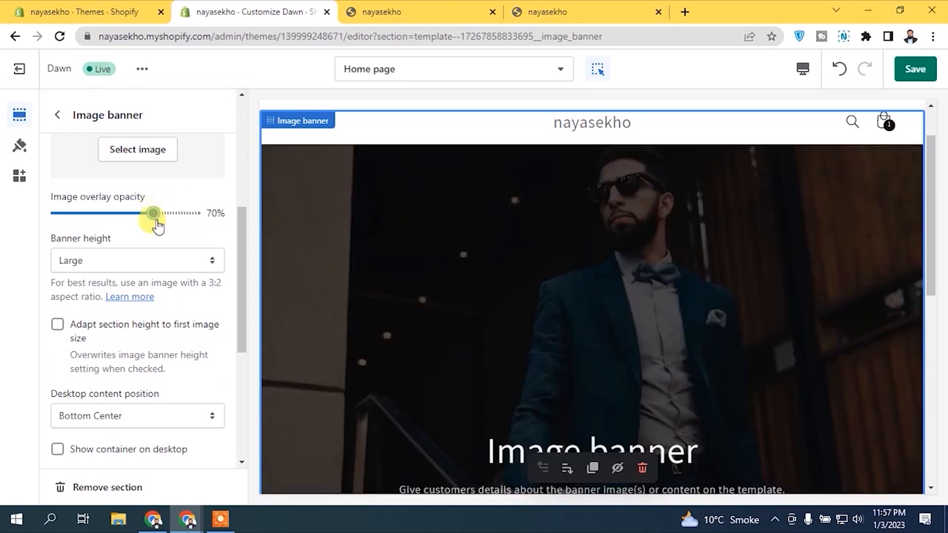
{"action": "left_click_drag", "start_coordinate": [154, 222], "coordinate": [112, 214]}
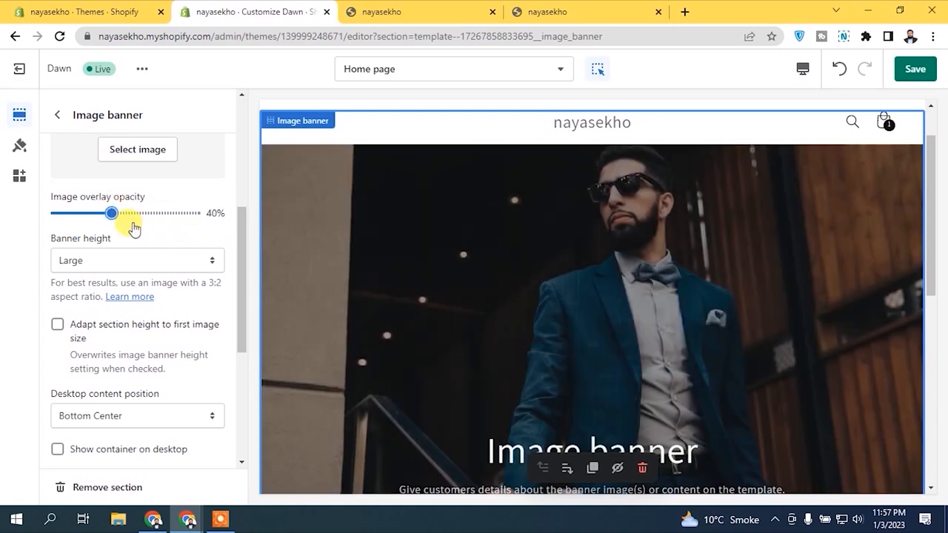
{"action": "left_click_drag", "start_coordinate": [110, 212], "coordinate": [168, 211]}
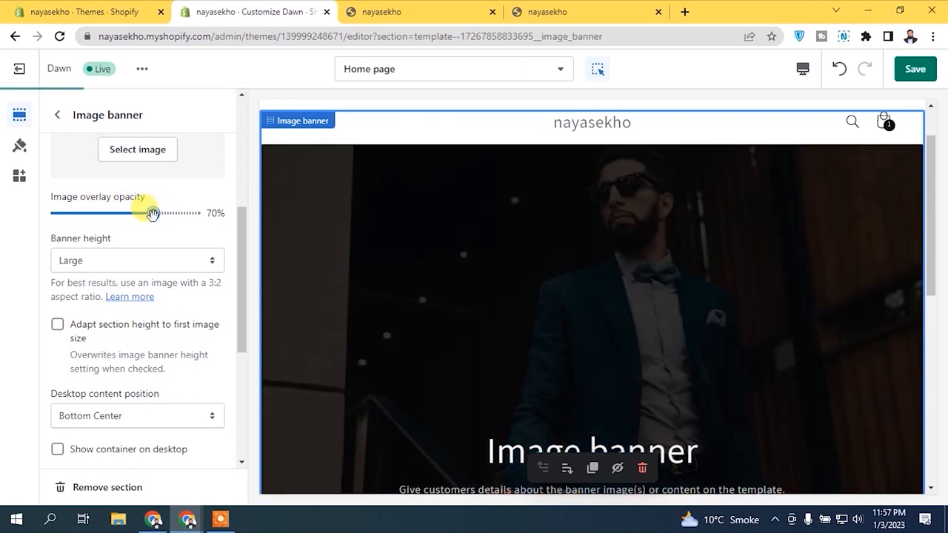
{"action": "left_click_drag", "start_coordinate": [930, 199], "coordinate": [930, 248]}
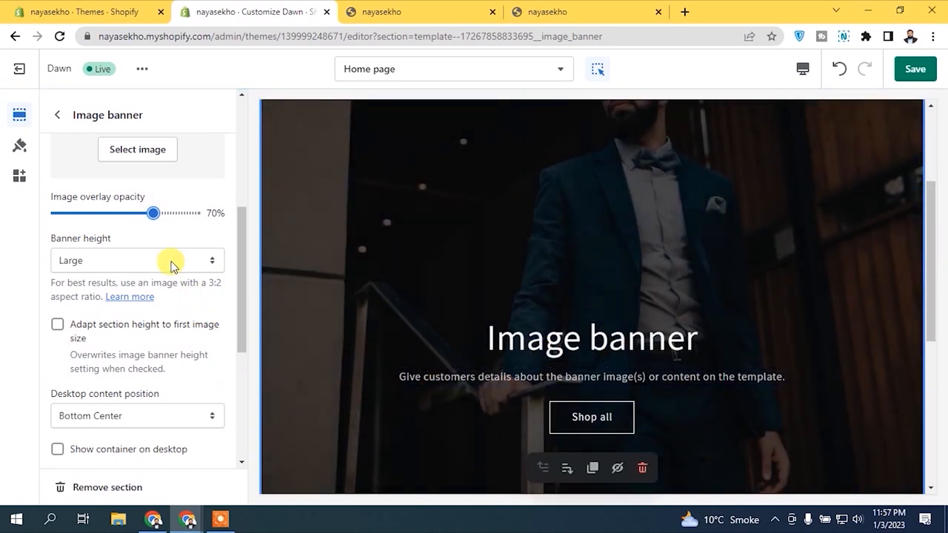
{"action": "left_click", "coordinate": [110, 261]}
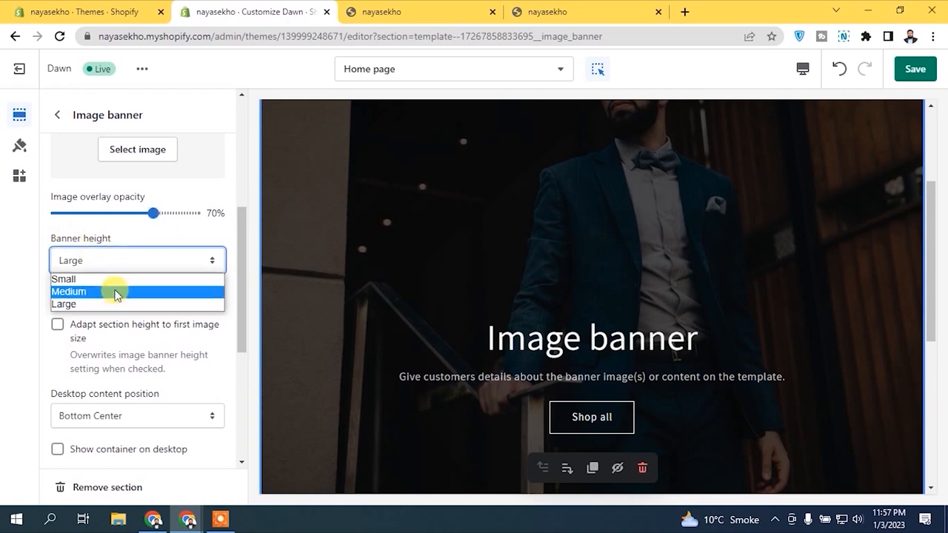
{"action": "left_click", "coordinate": [115, 294]}
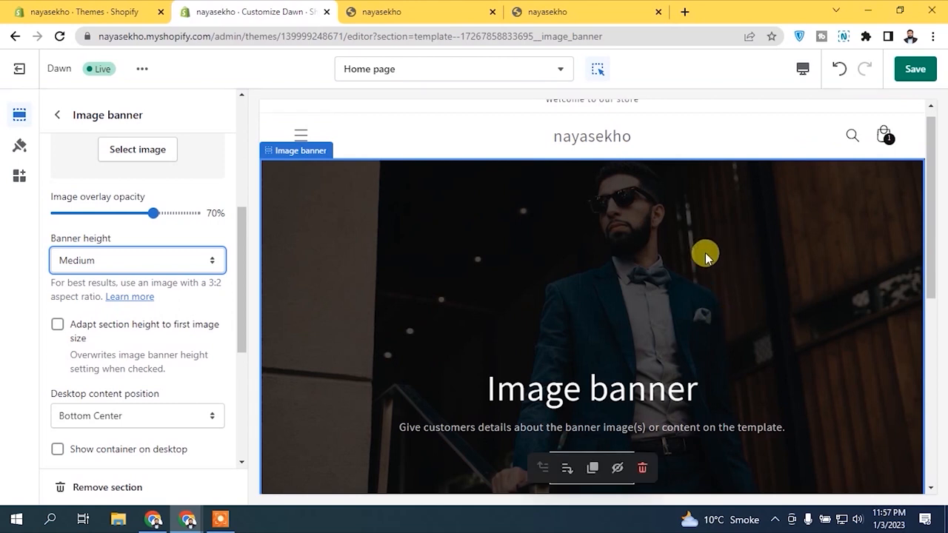
Step: Try the Middle Center and Top Left desktop content positions for the Image banner and return it to Bottom Center
{"action": "left_click_drag", "start_coordinate": [243, 224], "coordinate": [243, 263]}
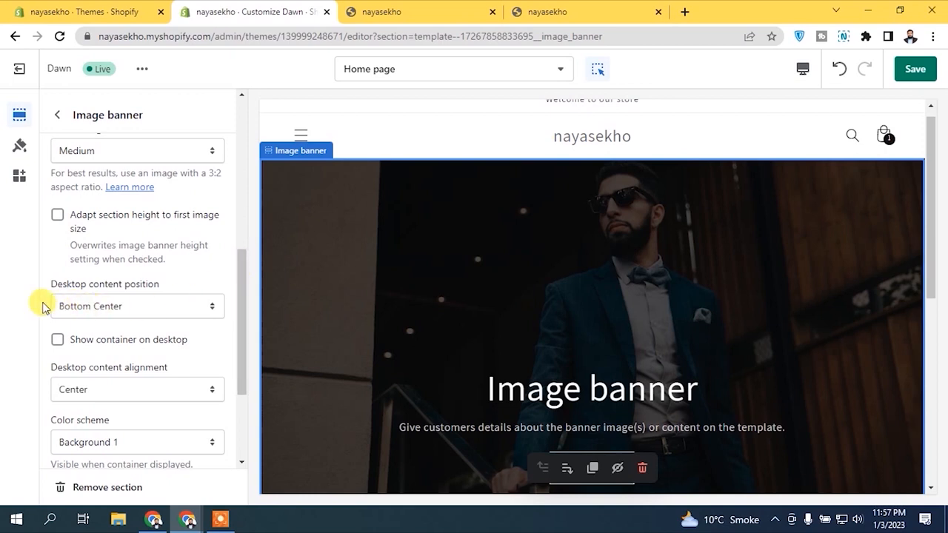
{"action": "left_click", "coordinate": [125, 313]}
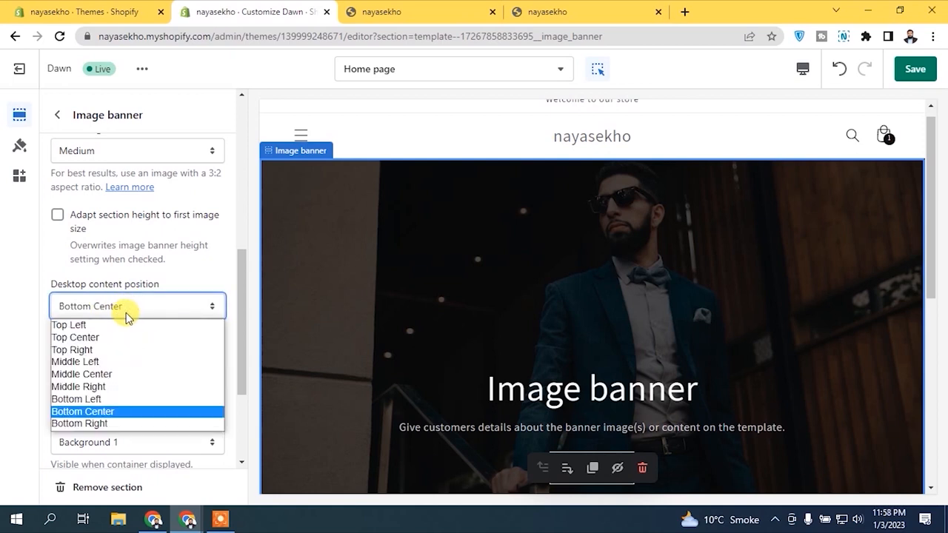
{"action": "left_click", "coordinate": [125, 314]}
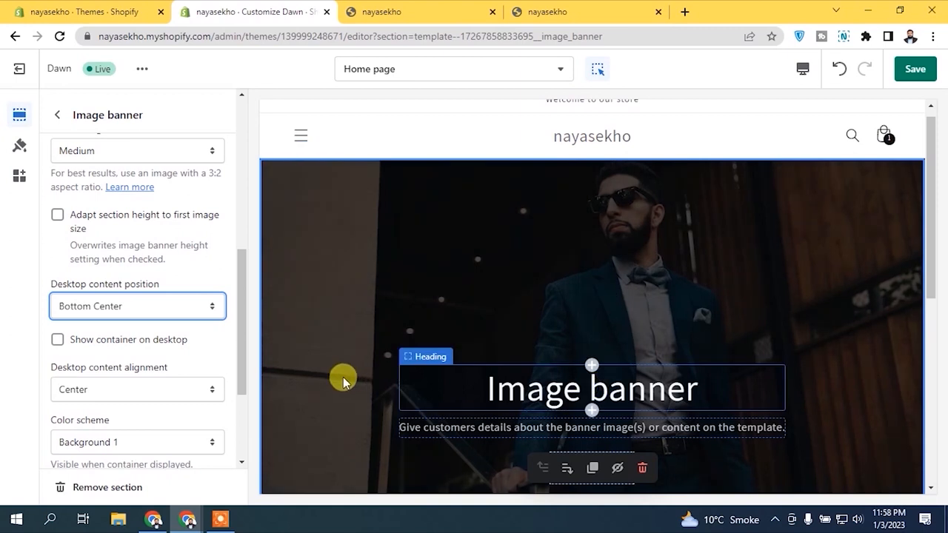
{"action": "left_click", "coordinate": [74, 308]}
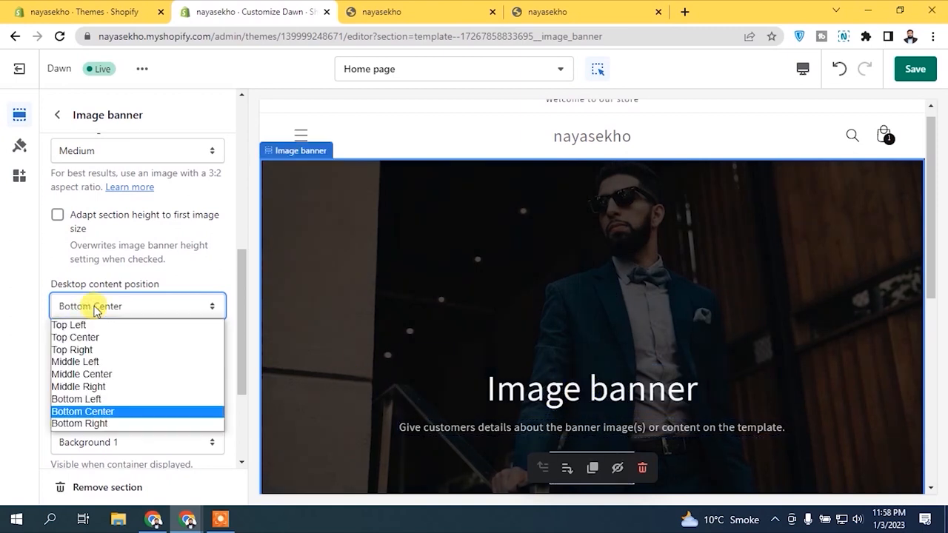
{"action": "left_click", "coordinate": [94, 376]}
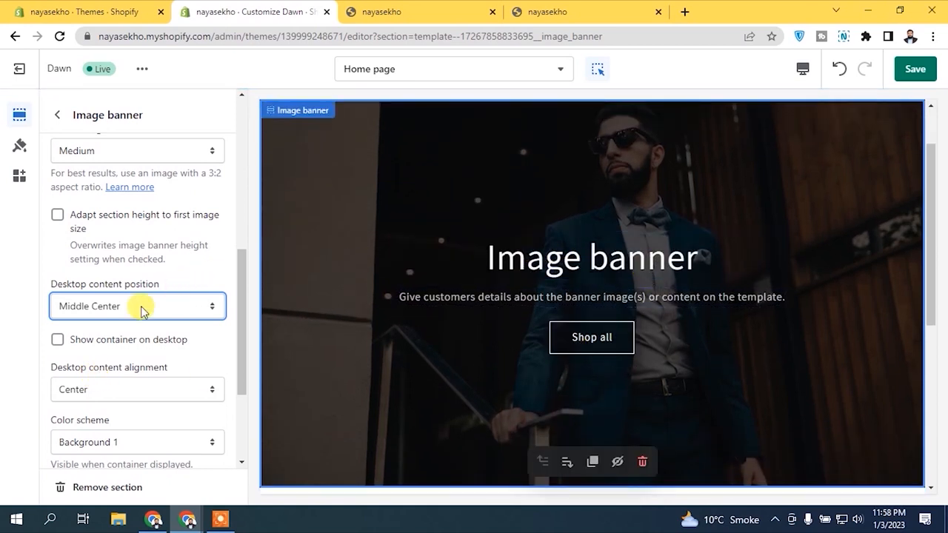
{"action": "left_click", "coordinate": [134, 308]}
{"action": "left_click", "coordinate": [111, 312]}
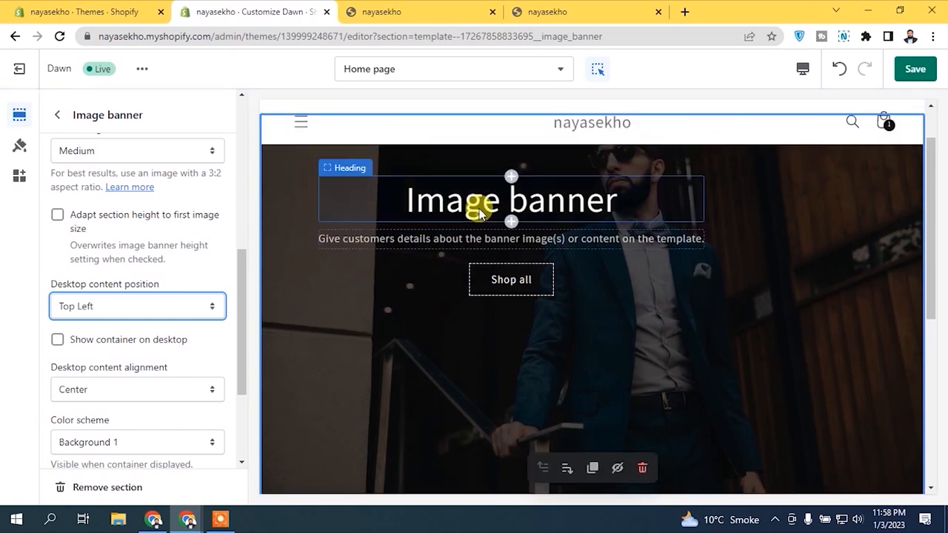
{"action": "left_click", "coordinate": [148, 307]}
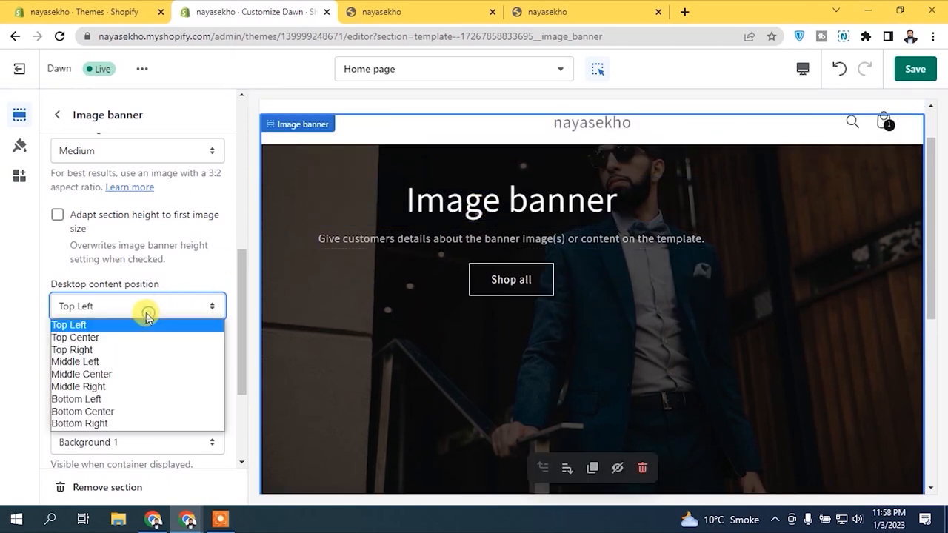
{"action": "left_click", "coordinate": [107, 412]}
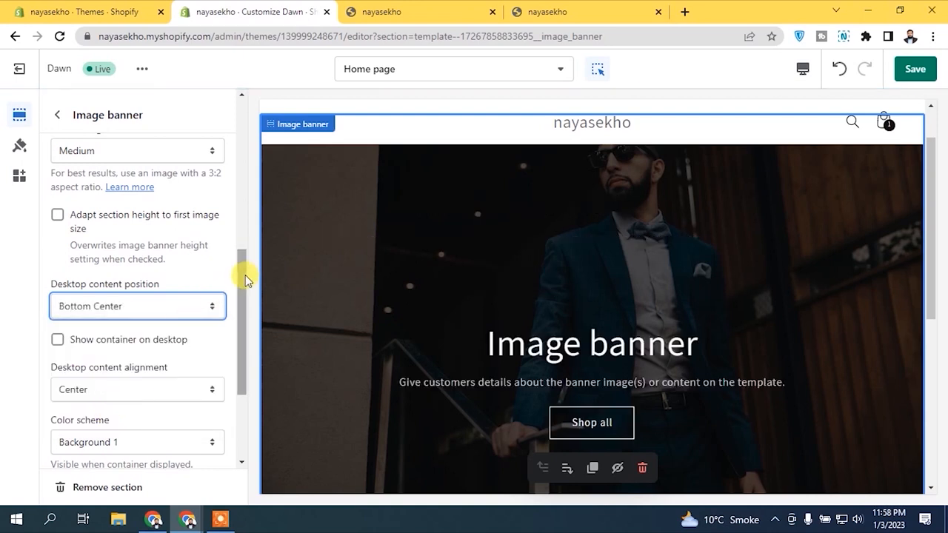
Step: Turn on the Image banner's content container for desktop to preview it and turn it off again
{"action": "left_click_drag", "start_coordinate": [239, 278], "coordinate": [239, 314]}
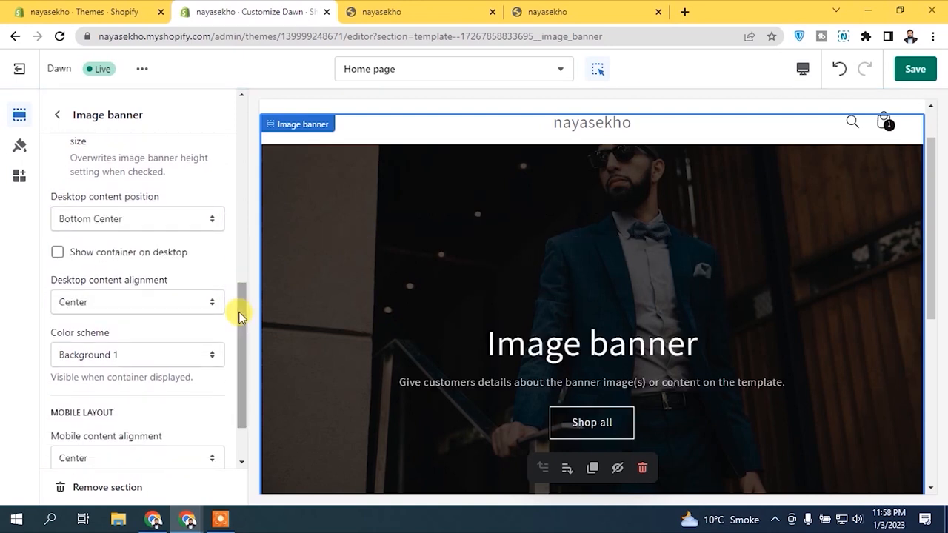
{"action": "left_click", "coordinate": [57, 253]}
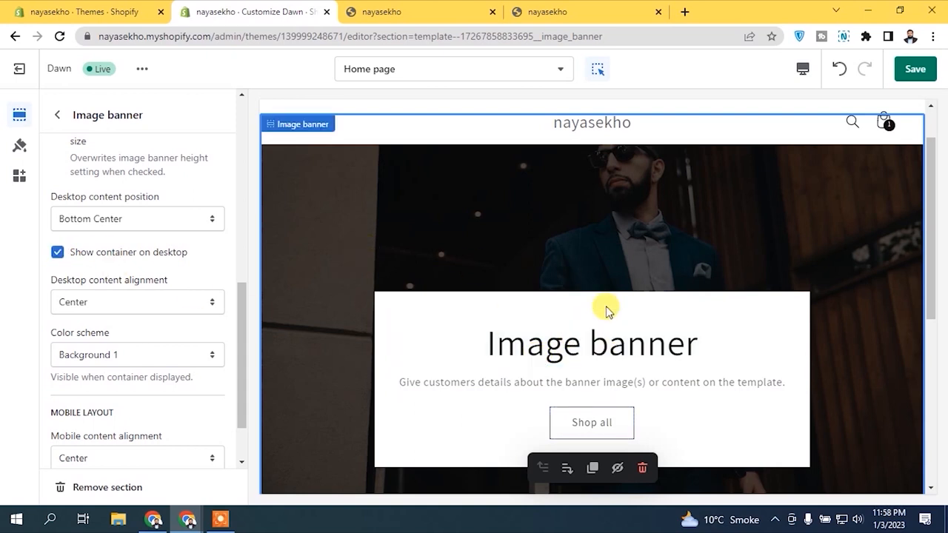
{"action": "left_click", "coordinate": [57, 252]}
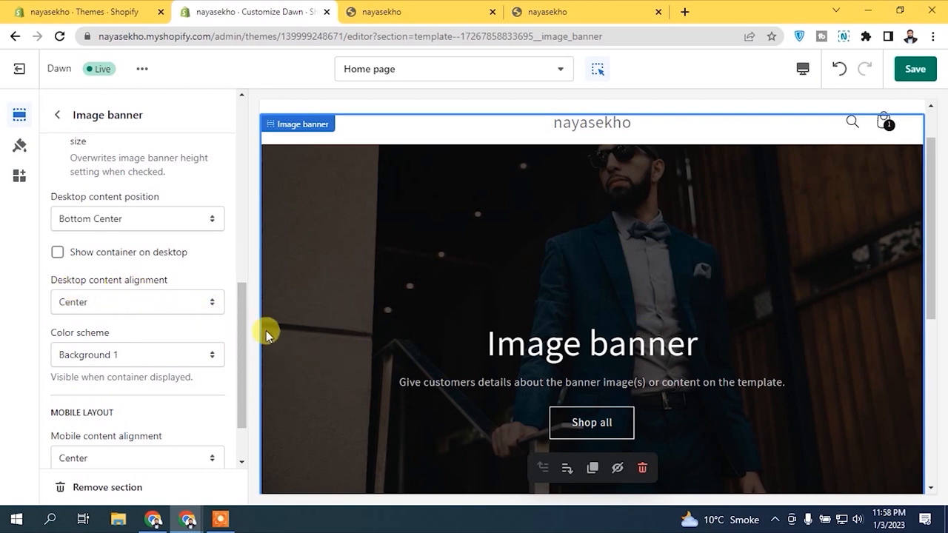
Step: Try the Accent 1 color scheme on the Image banner
{"action": "left_click_drag", "start_coordinate": [240, 299], "coordinate": [241, 338]}
{"action": "left_click", "coordinate": [123, 282]}
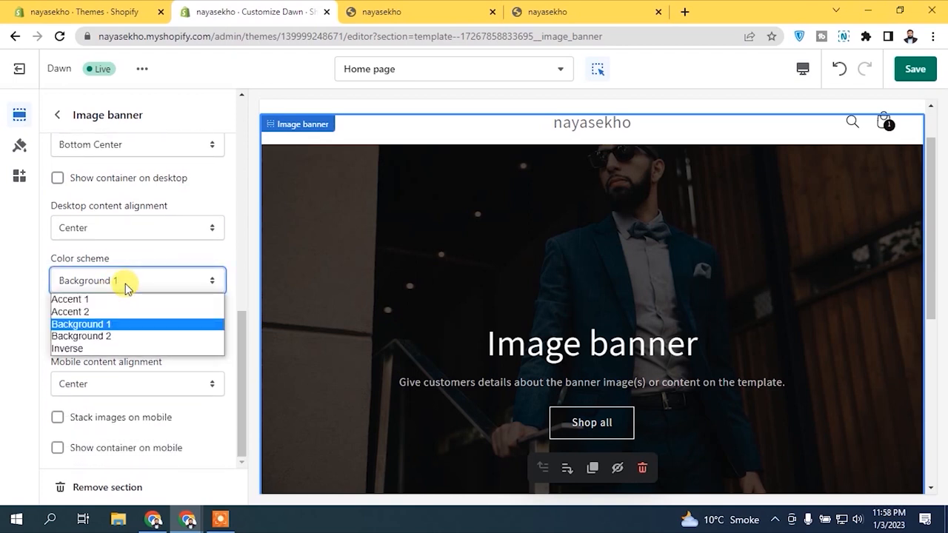
{"action": "left_click", "coordinate": [126, 287]}
{"action": "left_click", "coordinate": [159, 279]}
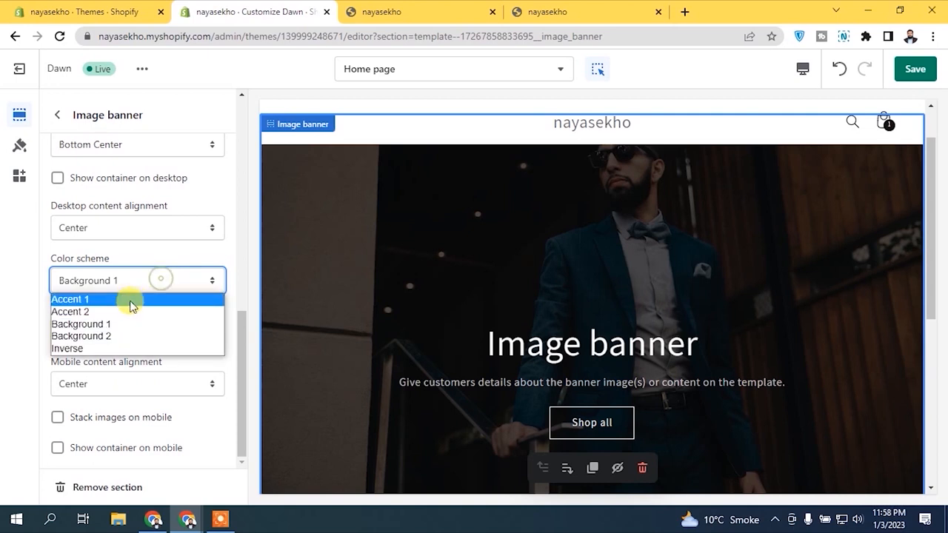
{"action": "left_click", "coordinate": [145, 283]}
{"action": "left_click", "coordinate": [157, 282]}
{"action": "left_click", "coordinate": [136, 299]}
Step: Set the Image banner's color scheme to Inverse after trying Background 2
{"action": "left_click", "coordinate": [142, 285]}
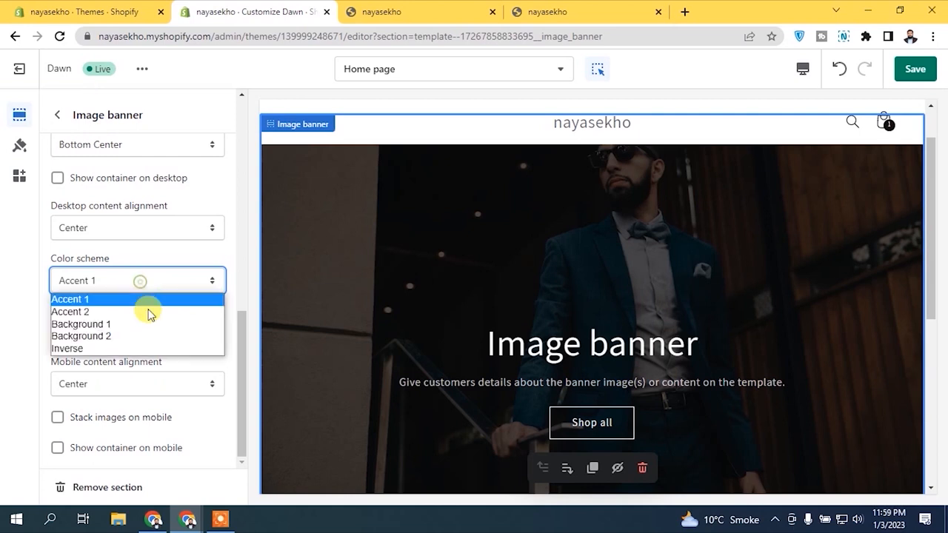
{"action": "left_click", "coordinate": [93, 335]}
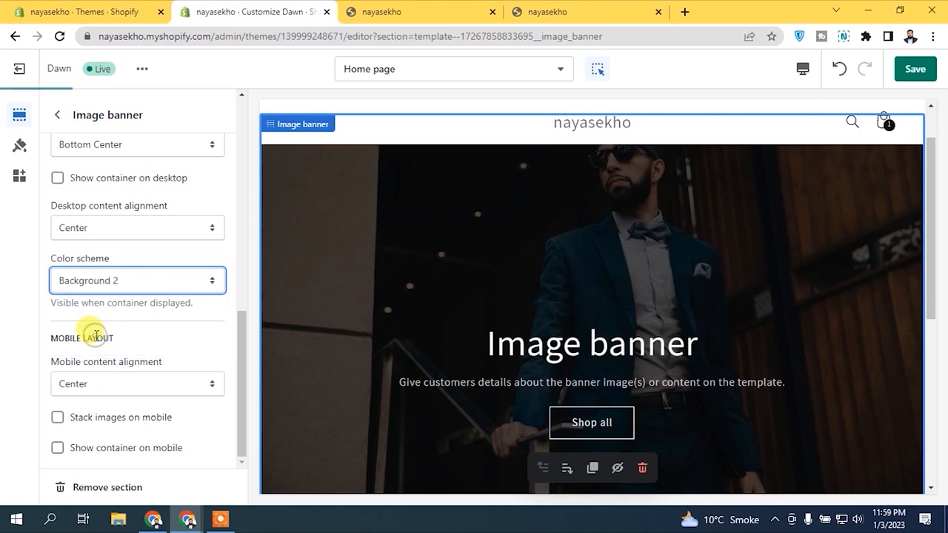
{"action": "left_click", "coordinate": [103, 289]}
{"action": "left_click", "coordinate": [99, 336]}
{"action": "left_click", "coordinate": [102, 288]}
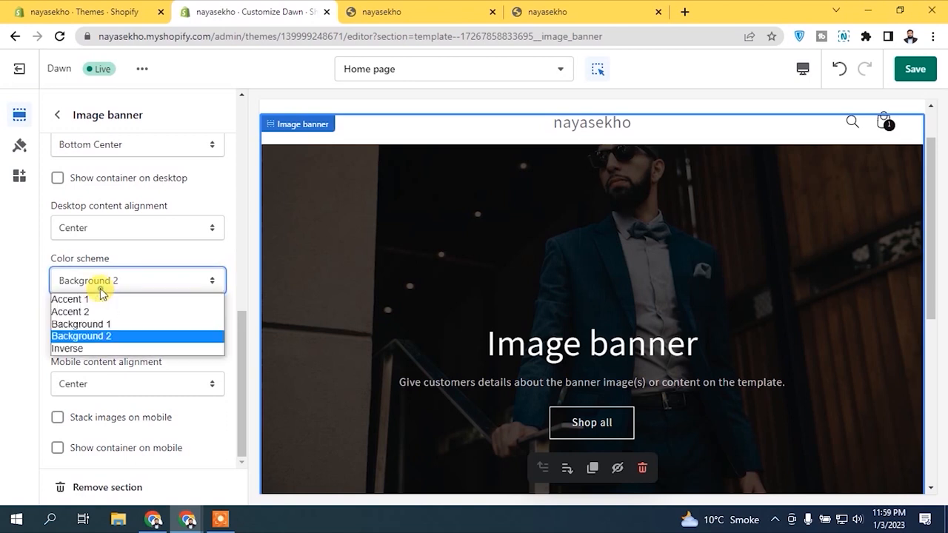
{"action": "left_click", "coordinate": [93, 348]}
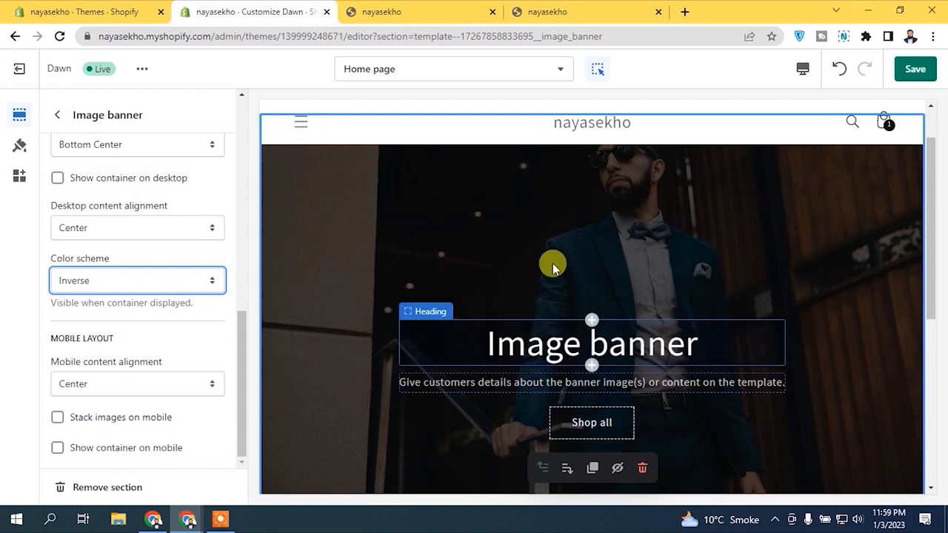
Step: Set the Image banner's color scheme to Background 1
{"action": "left_click", "coordinate": [136, 282]}
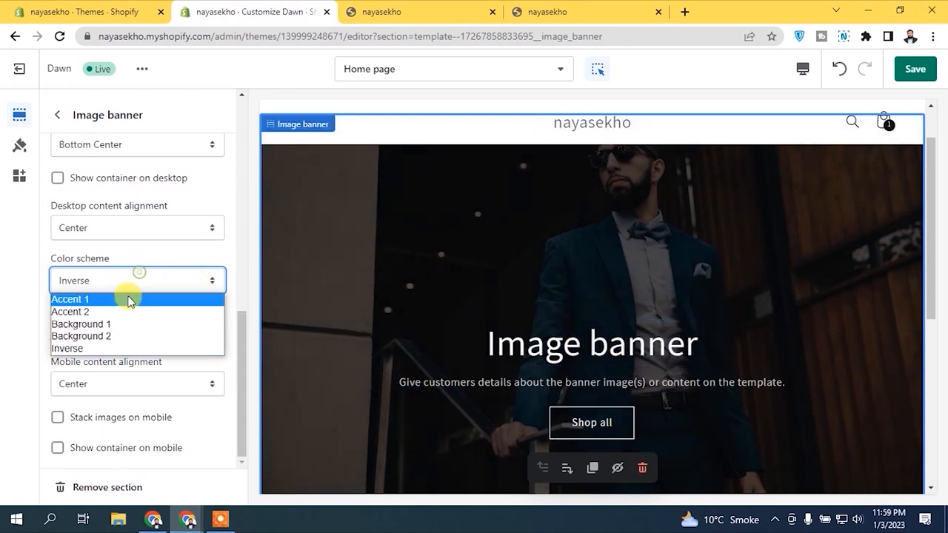
{"action": "left_click", "coordinate": [119, 327]}
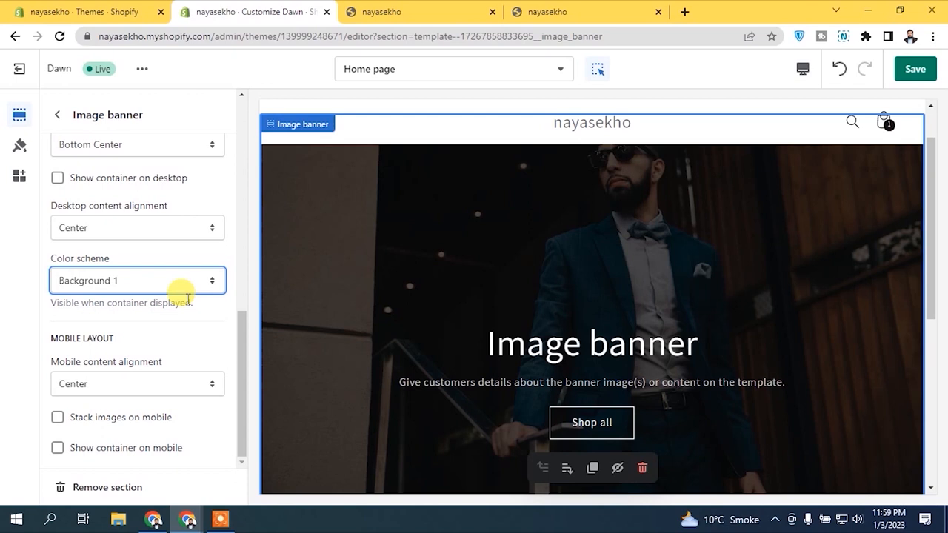
{"action": "left_click", "coordinate": [240, 331]}
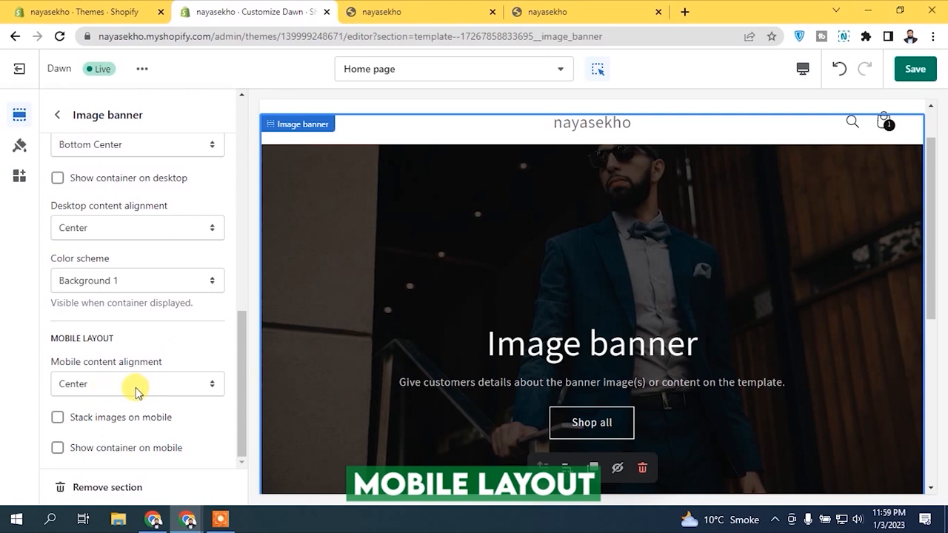
Step: Preview the Image banner in the mobile view with its mobile container on and off, and return to the desktop view
{"action": "left_click", "coordinate": [58, 448]}
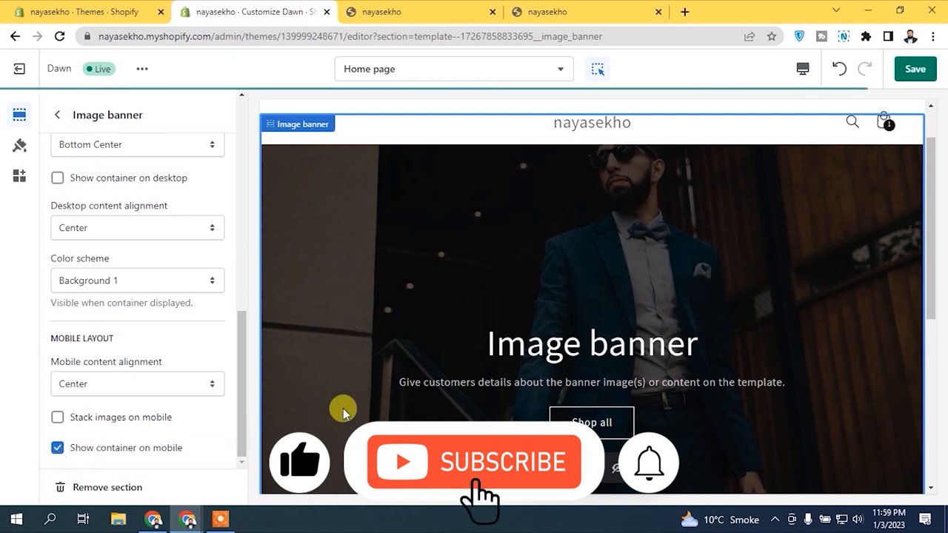
{"action": "left_click", "coordinate": [59, 448]}
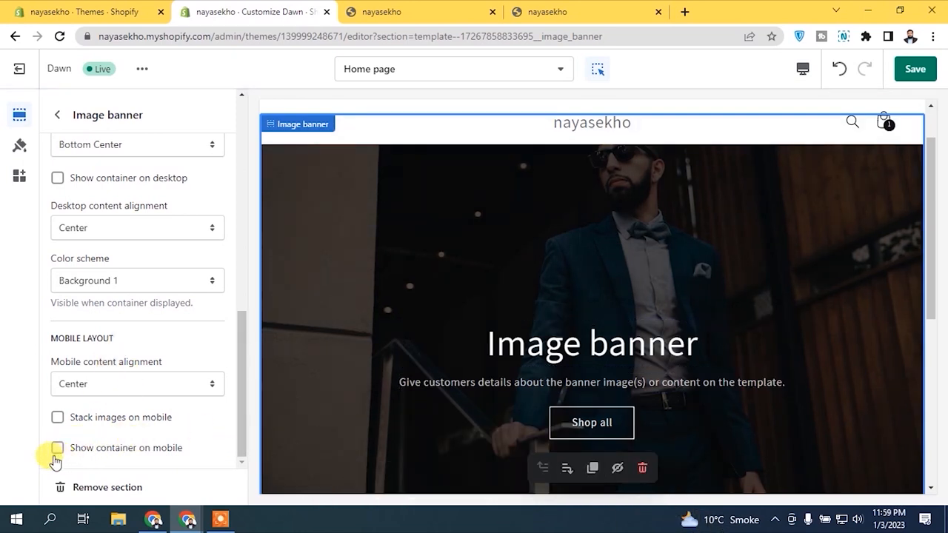
{"action": "left_click", "coordinate": [803, 77]}
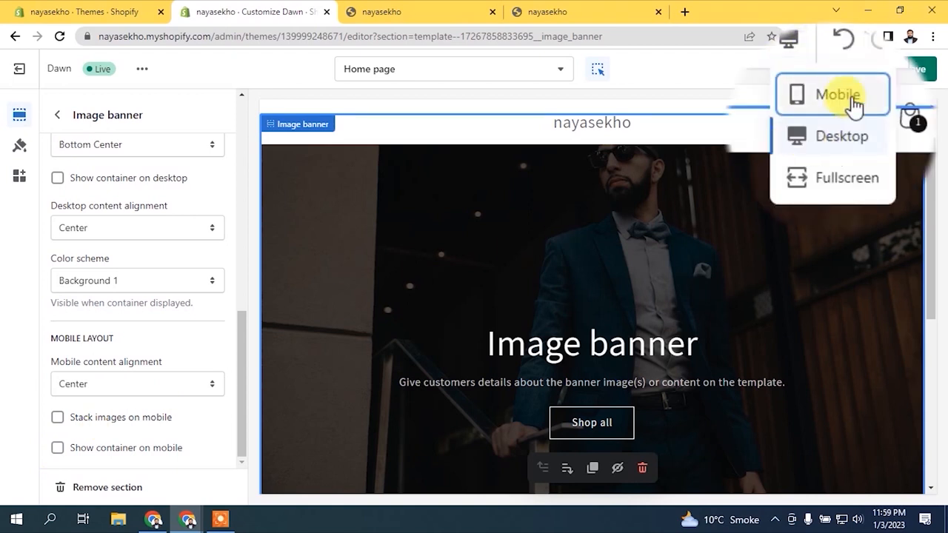
{"action": "left_click", "coordinate": [829, 93]}
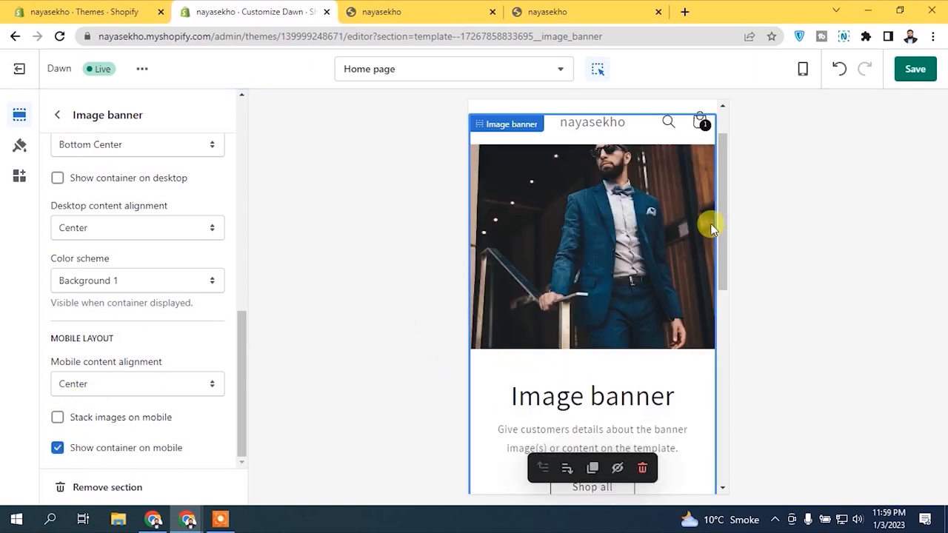
{"action": "left_click_drag", "start_coordinate": [725, 174], "coordinate": [721, 211]}
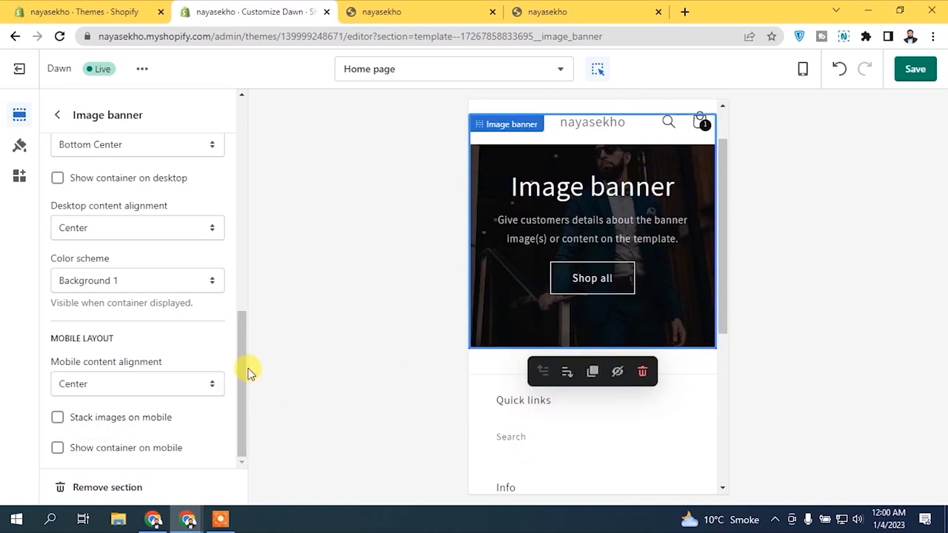
{"action": "left_click", "coordinate": [796, 68]}
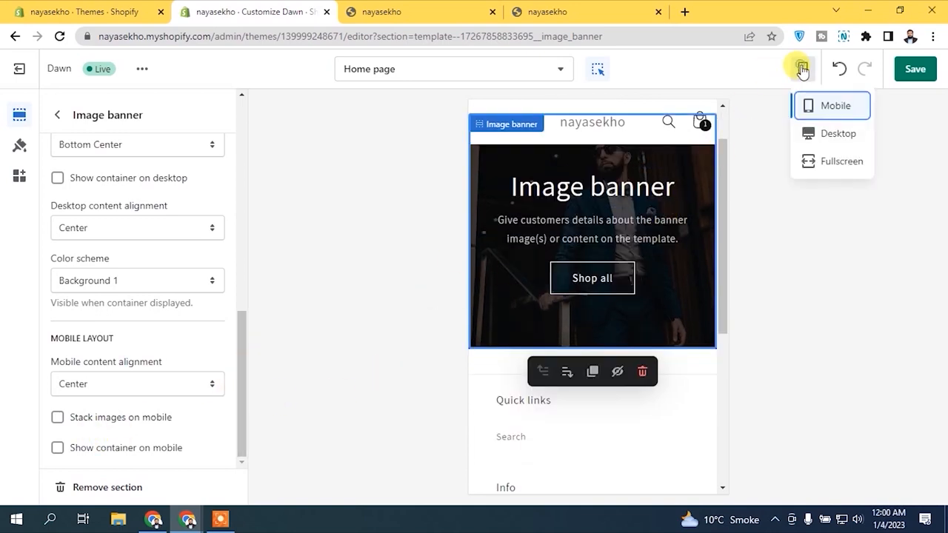
{"action": "left_click", "coordinate": [830, 132]}
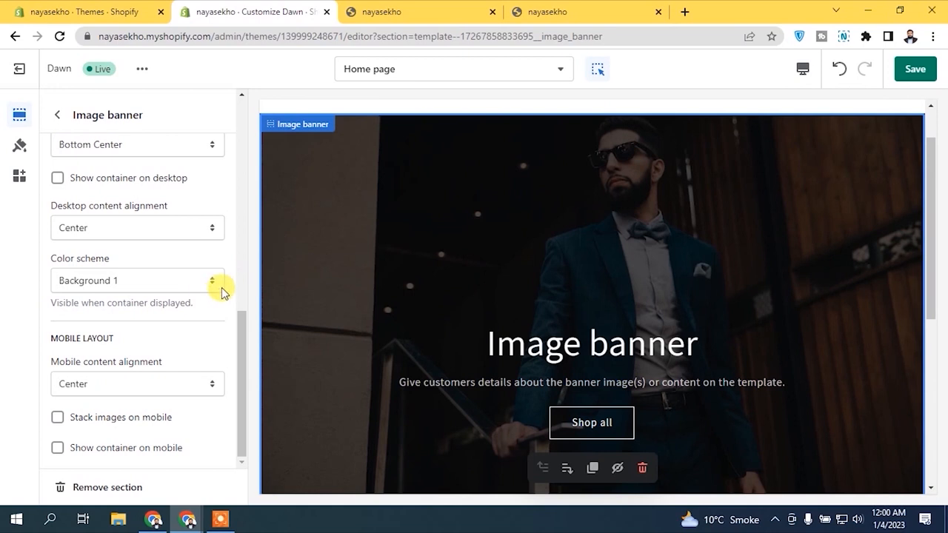
Step: Change the Image banner's heading text to "Fashion Is Everything" and return to the home page's section list
{"action": "left_click_drag", "start_coordinate": [241, 361], "coordinate": [240, 130]}
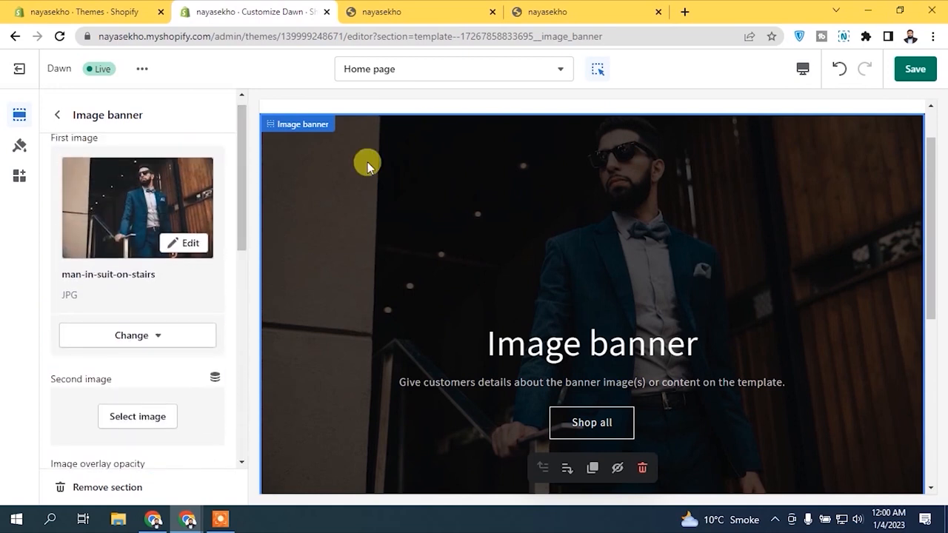
{"action": "left_click", "coordinate": [58, 115]}
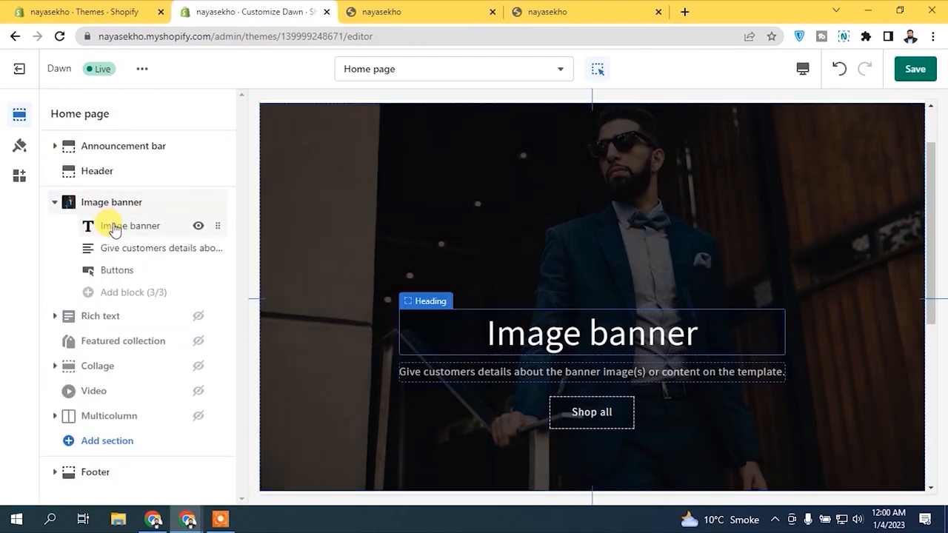
{"action": "left_click", "coordinate": [114, 225]}
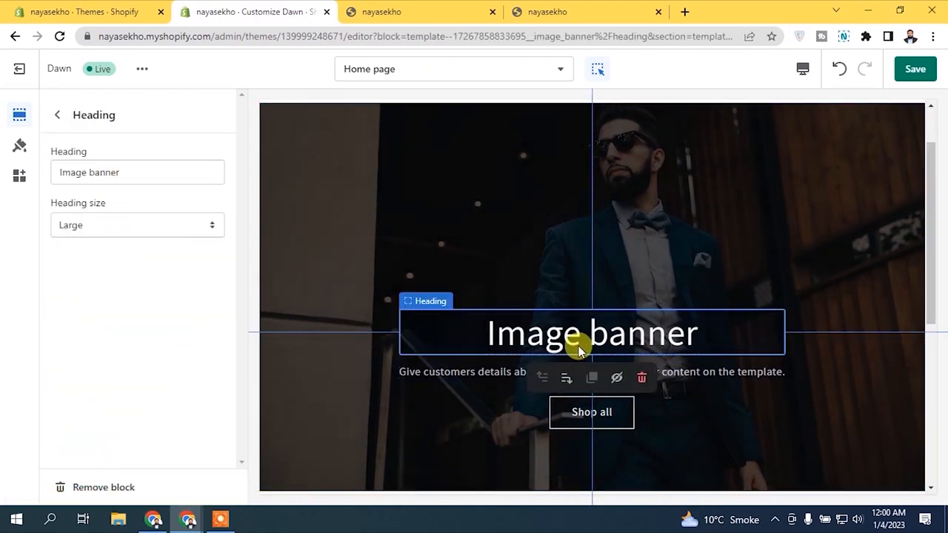
{"action": "double_click", "coordinate": [139, 169]}
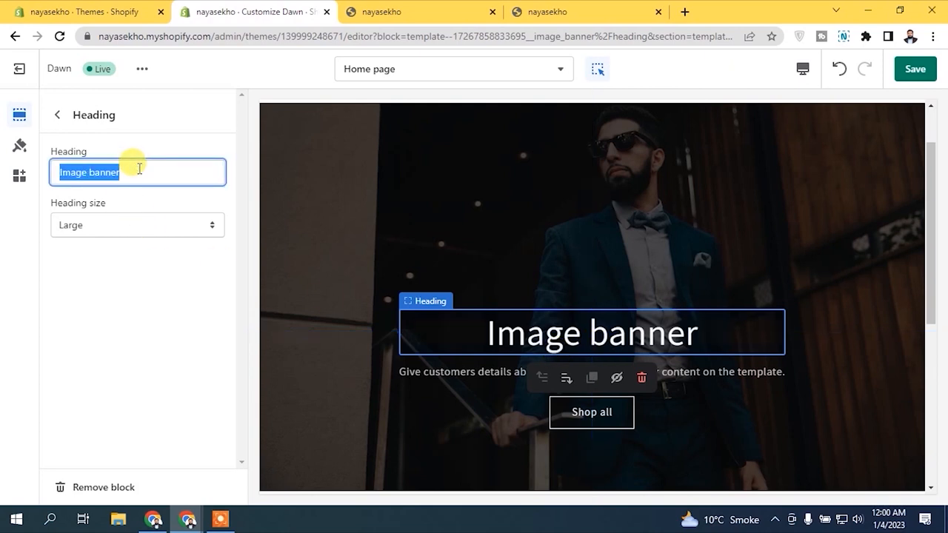
{"action": "type", "text": "Fashion"}
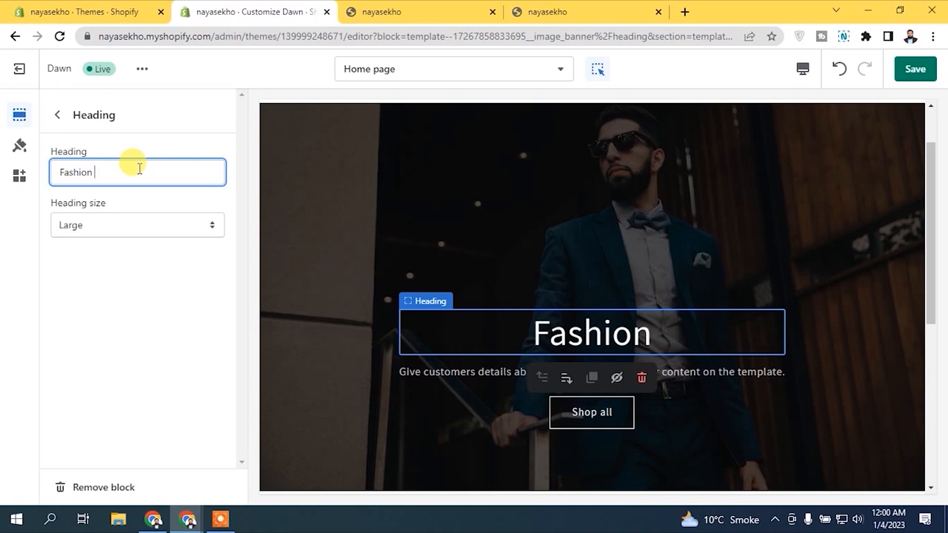
{"action": "type", "text": " Is Everything"}
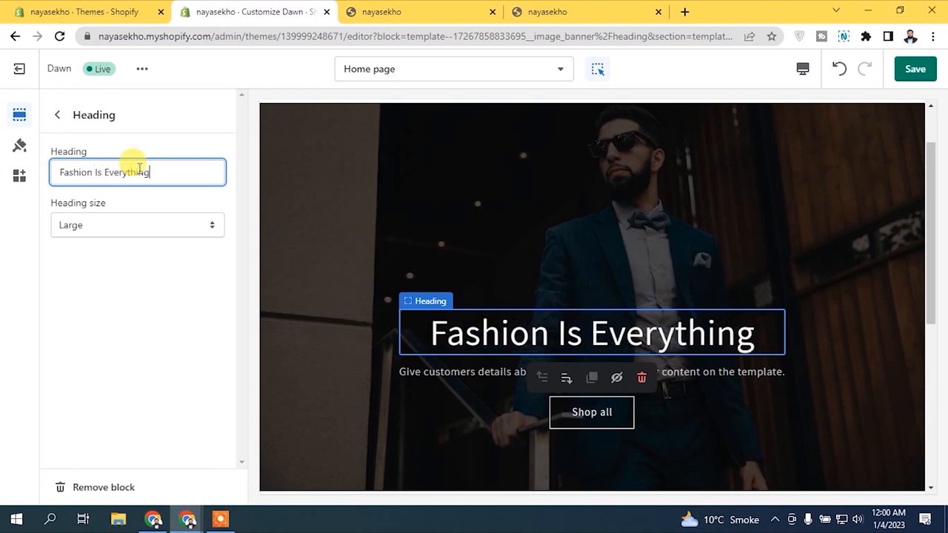
{"action": "left_click", "coordinate": [57, 115]}
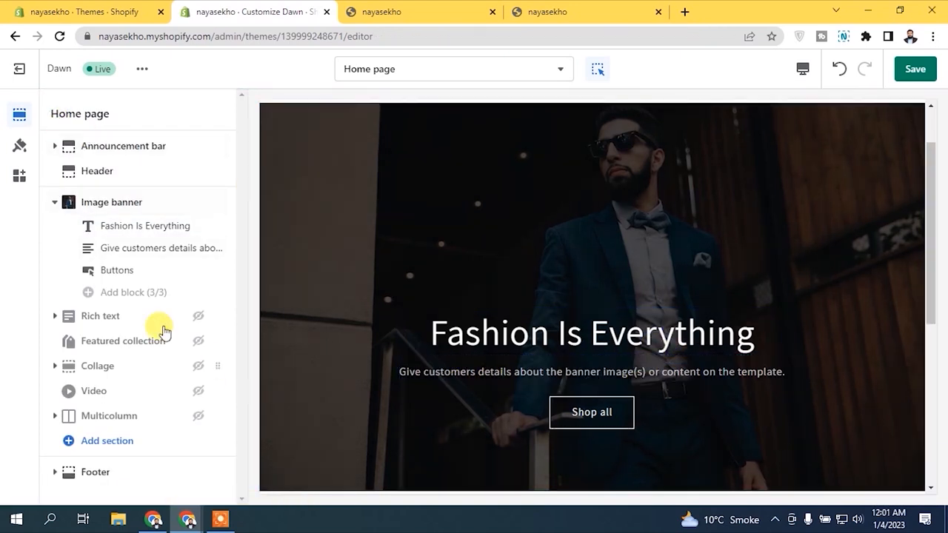
Step: Try the Medium heading size for the Image banner's heading and return it to Large
{"action": "left_click", "coordinate": [141, 235]}
{"action": "left_click", "coordinate": [124, 229]}
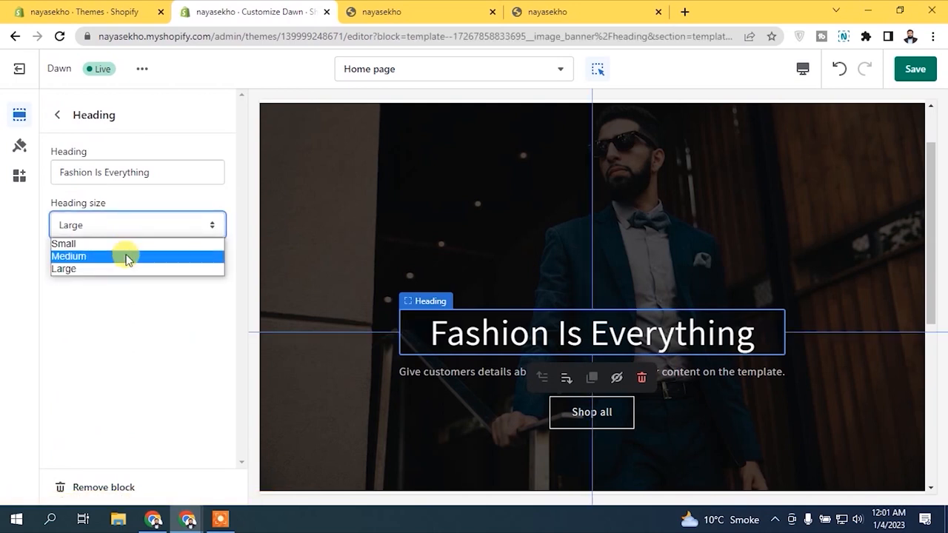
{"action": "left_click", "coordinate": [126, 256]}
{"action": "left_click", "coordinate": [121, 225]}
{"action": "left_click", "coordinate": [115, 269]}
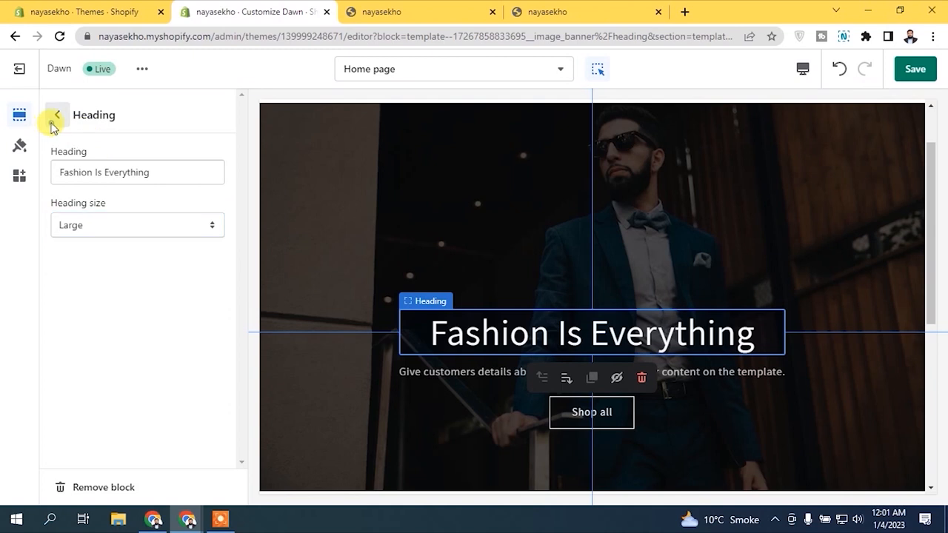
{"action": "left_click", "coordinate": [56, 117]}
Step: Try the Subtitle and Uppercase text styles on the Image banner's description and return it to Body
{"action": "left_click", "coordinate": [114, 254]}
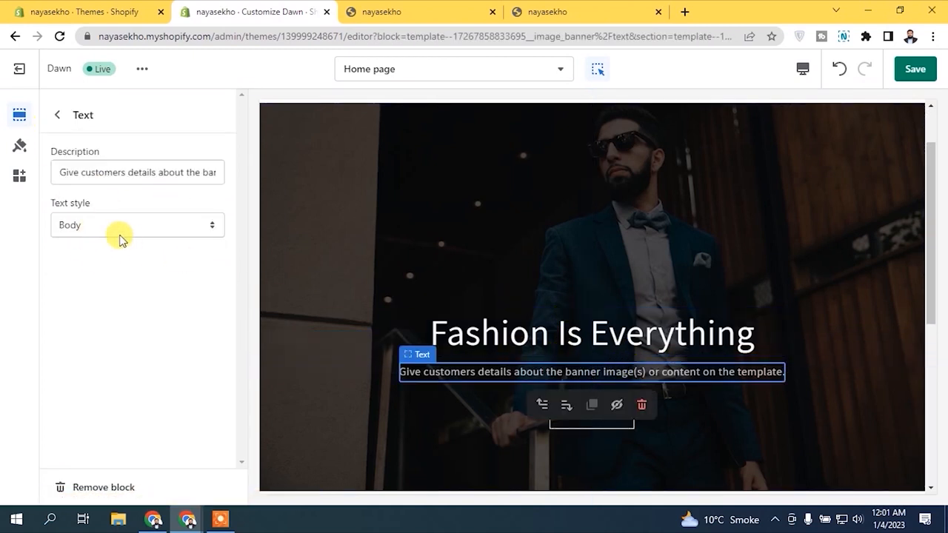
{"action": "left_click", "coordinate": [108, 227]}
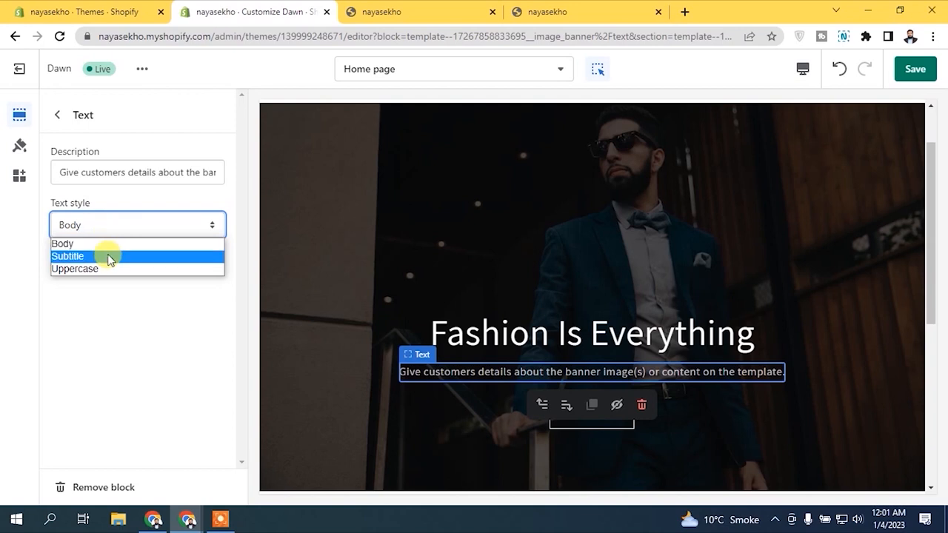
{"action": "left_click", "coordinate": [109, 256]}
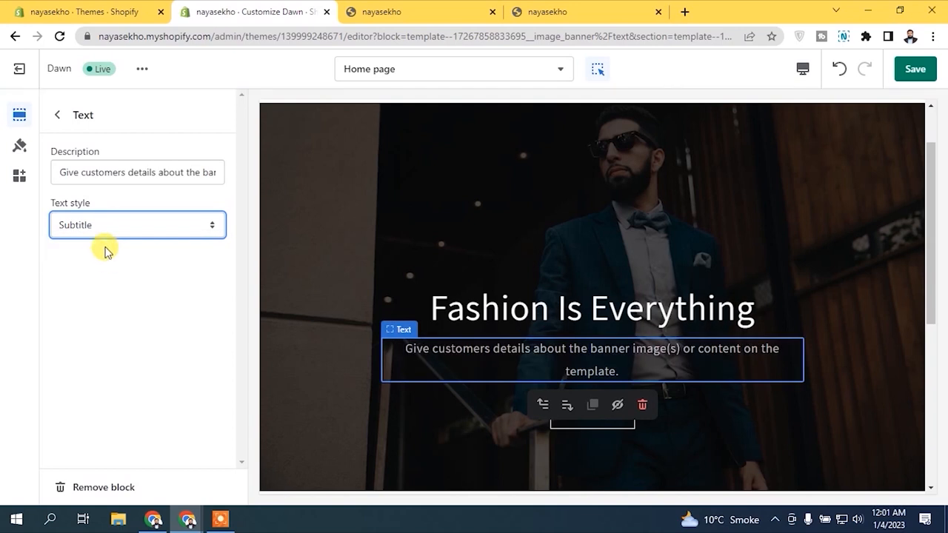
{"action": "left_click", "coordinate": [104, 229]}
{"action": "left_click", "coordinate": [111, 269]}
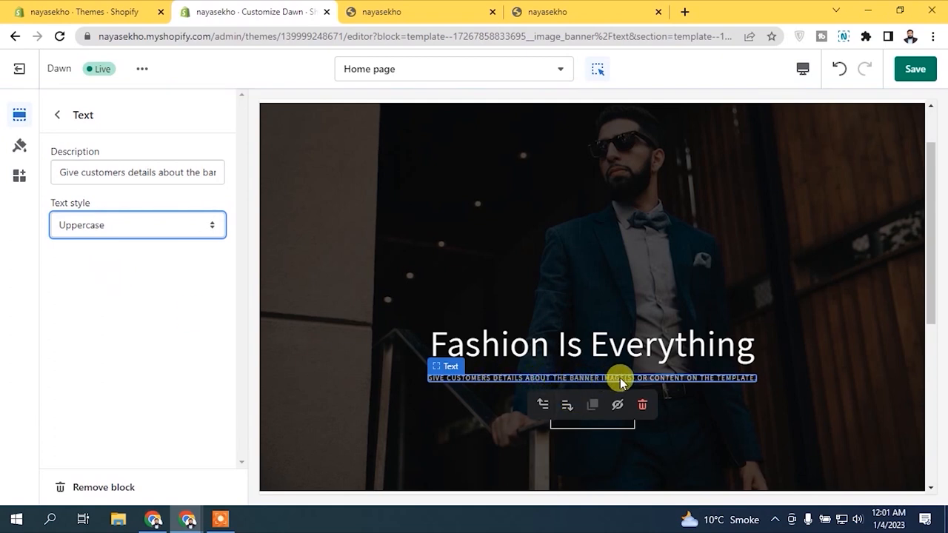
{"action": "left_click", "coordinate": [108, 225]}
{"action": "left_click", "coordinate": [98, 242]}
{"action": "left_click", "coordinate": [57, 115]}
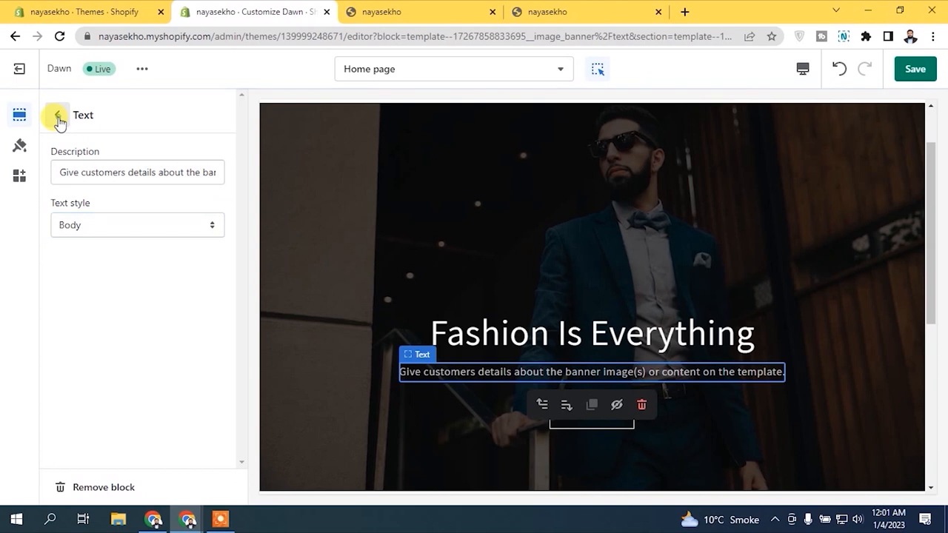
Step: Set the first button label of the Image banner's Buttons block to "Shop Now" after trying "Shop More"
{"action": "left_click", "coordinate": [121, 271]}
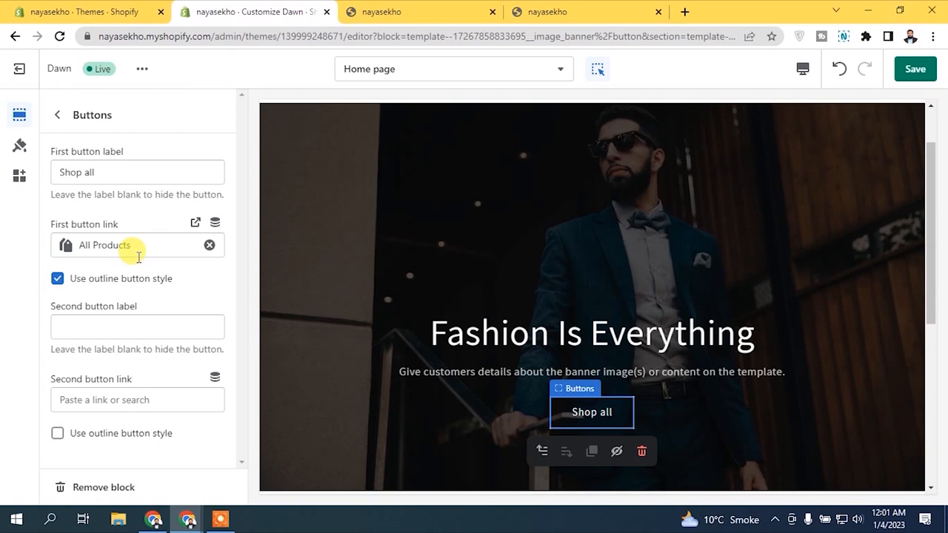
{"action": "triple_click", "coordinate": [117, 169]}
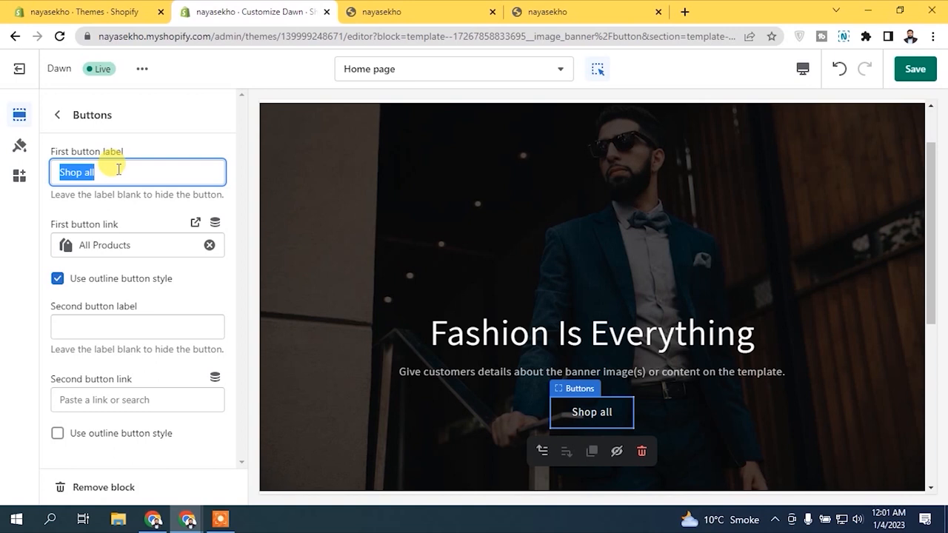
{"action": "type", "text": "Shop More"}
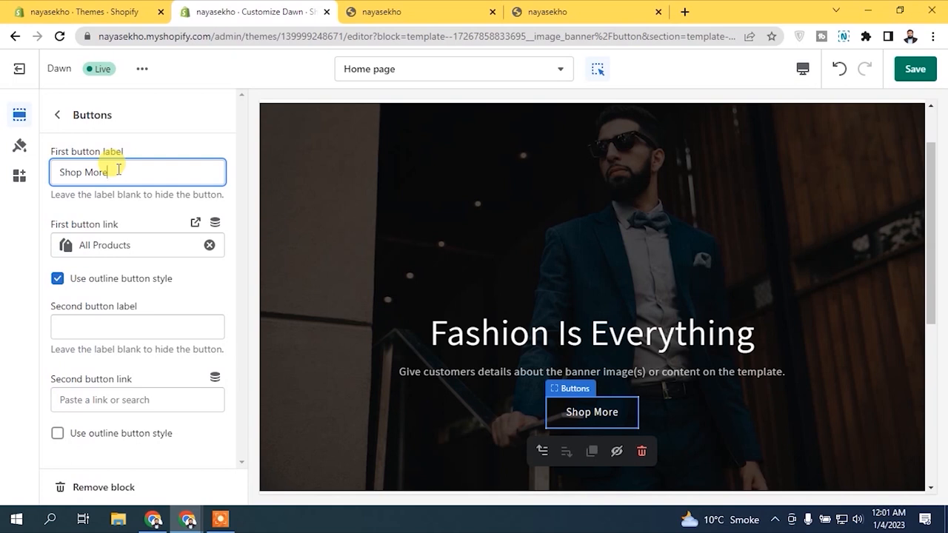
{"action": "key", "text": "BackSpace"}
{"action": "key", "text": "BackSpace"}
{"action": "key", "text": "BackSpace"}
{"action": "key", "text": "BackSpace"}
{"action": "type", "text": "Now"}
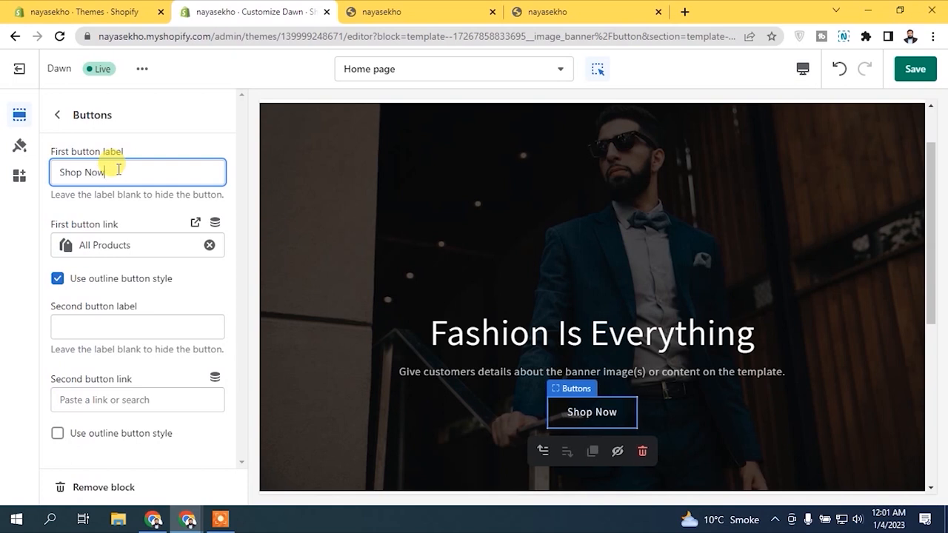
Step: Replace the first button's collection link with the All products link from Products and view the button in the preview
{"action": "left_click", "coordinate": [142, 245]}
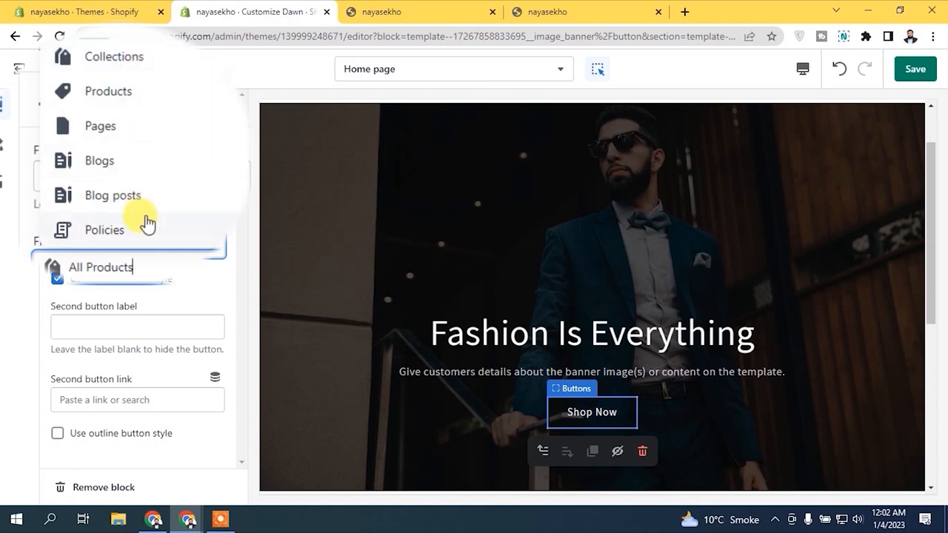
{"action": "left_click", "coordinate": [211, 249]}
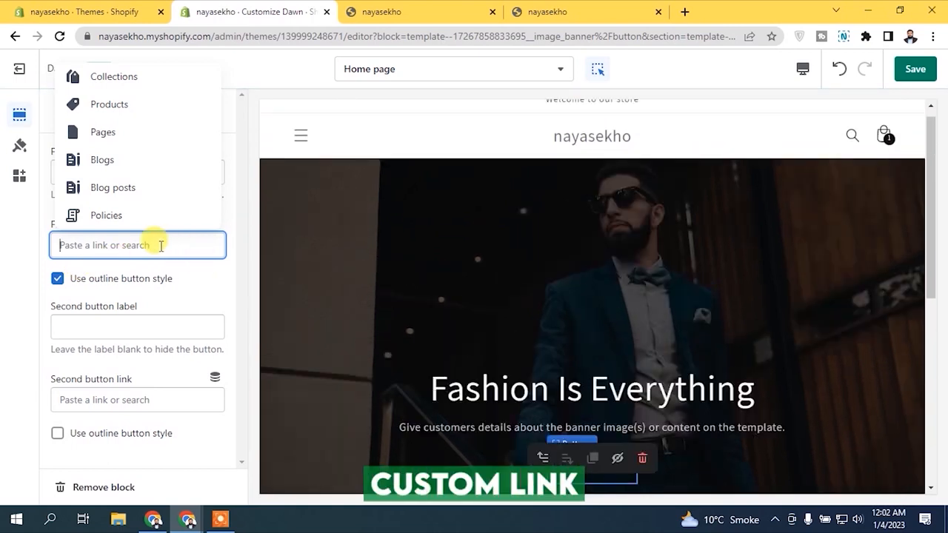
{"action": "left_click", "coordinate": [139, 118]}
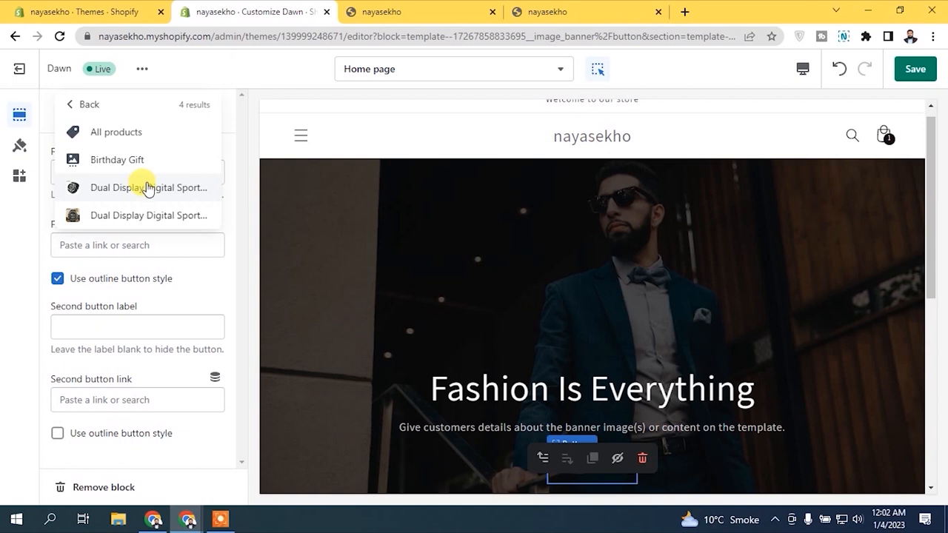
{"action": "left_click", "coordinate": [148, 137]}
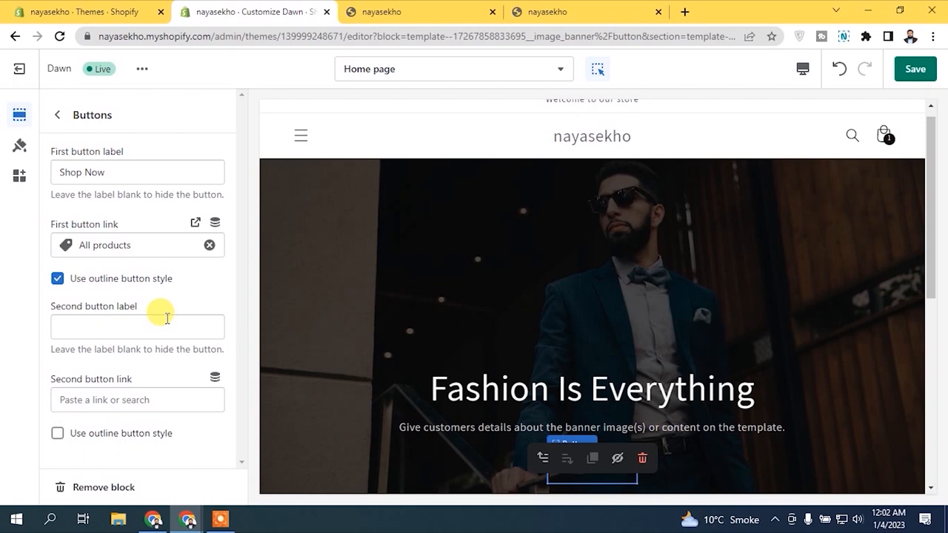
{"action": "left_click_drag", "start_coordinate": [929, 185], "coordinate": [929, 237]}
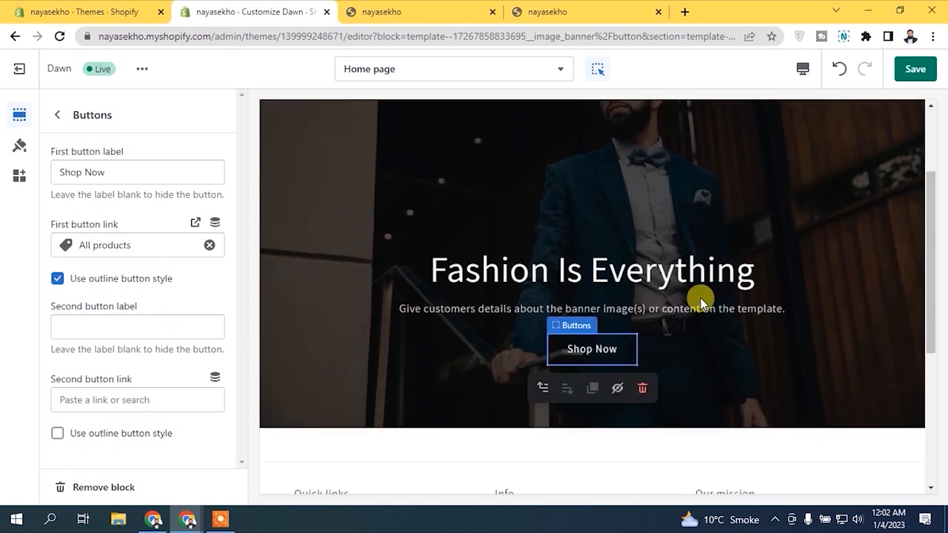
Step: Try a second banner button labelled "Explore Now" and clear its label again
{"action": "left_click", "coordinate": [87, 323]}
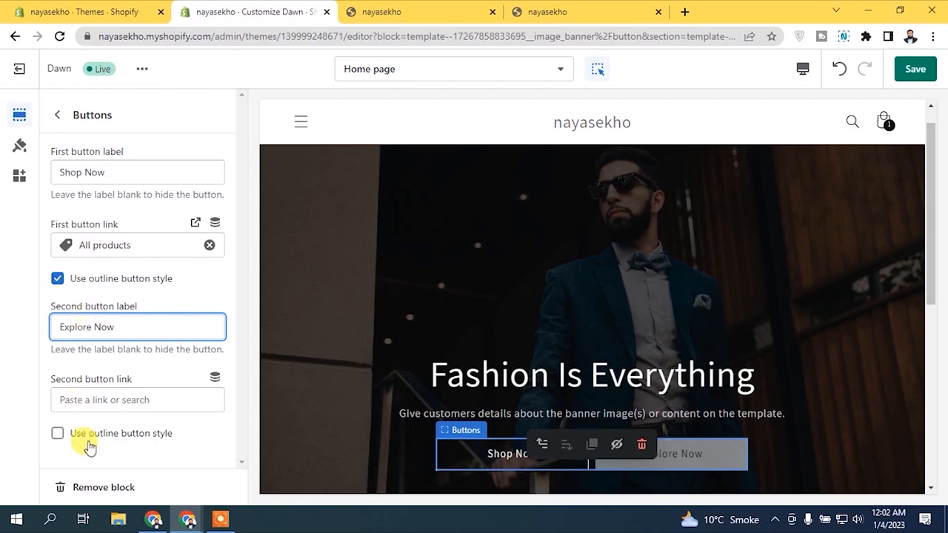
{"action": "triple_click", "coordinate": [162, 327]}
{"action": "key", "text": "BackSpace"}
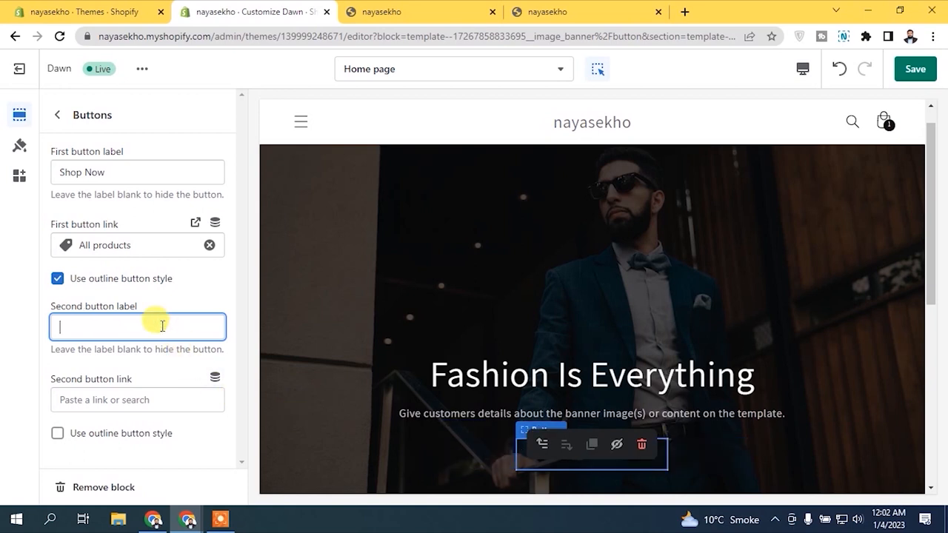
Step: Try the first banner button without the outline button style and turn the style back on
{"action": "left_click", "coordinate": [175, 309]}
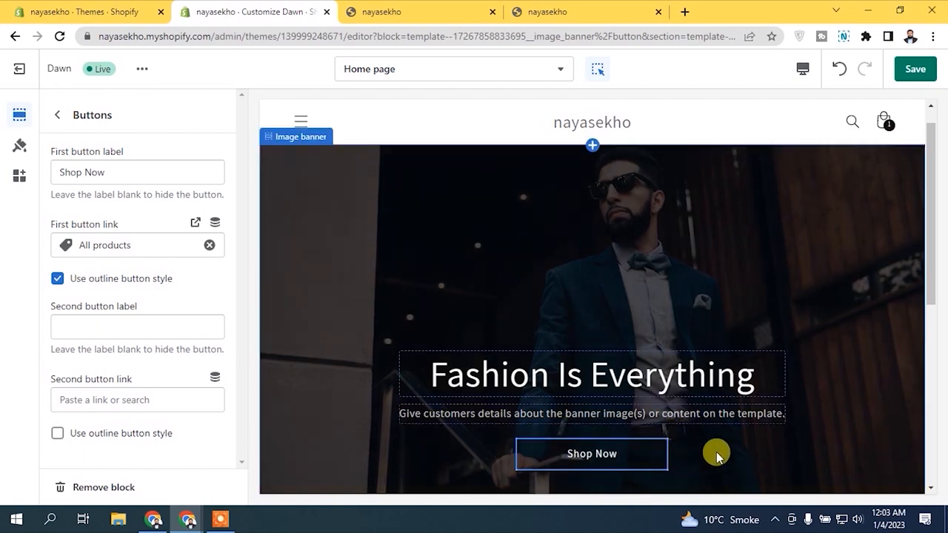
{"action": "left_click", "coordinate": [57, 279]}
{"action": "left_click", "coordinate": [58, 280]}
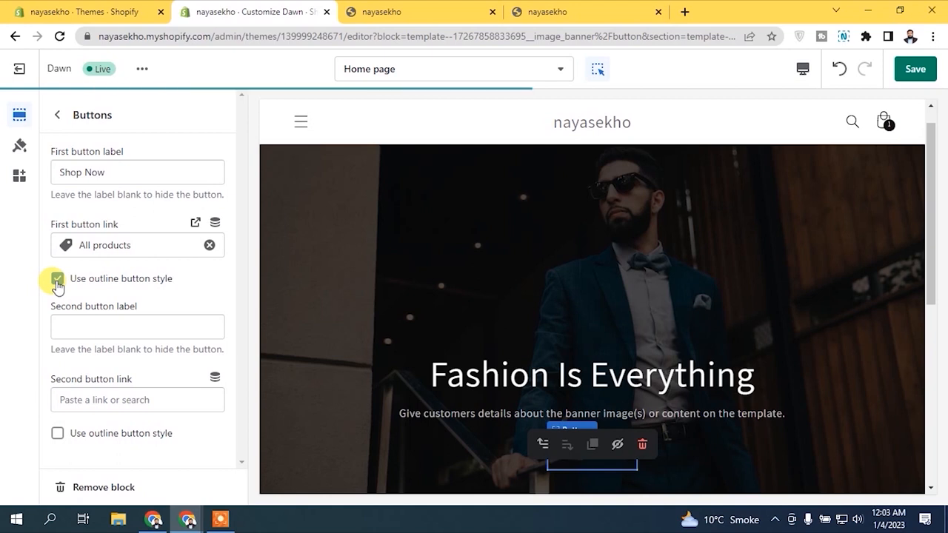
Step: Save the Image banner changes and reload the storefront's home page to view the banner
{"action": "left_click", "coordinate": [57, 117]}
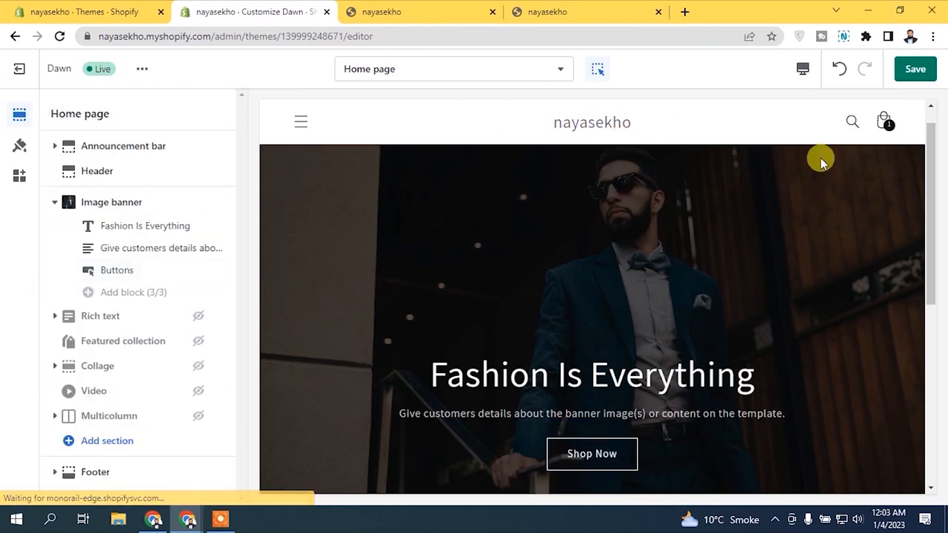
{"action": "mouse_move", "coordinate": [930, 151]}
{"action": "left_mouse_down"}
{"action": "mouse_move", "coordinate": [924, 259]}
{"action": "mouse_move", "coordinate": [919, 150]}
{"action": "left_mouse_up"}
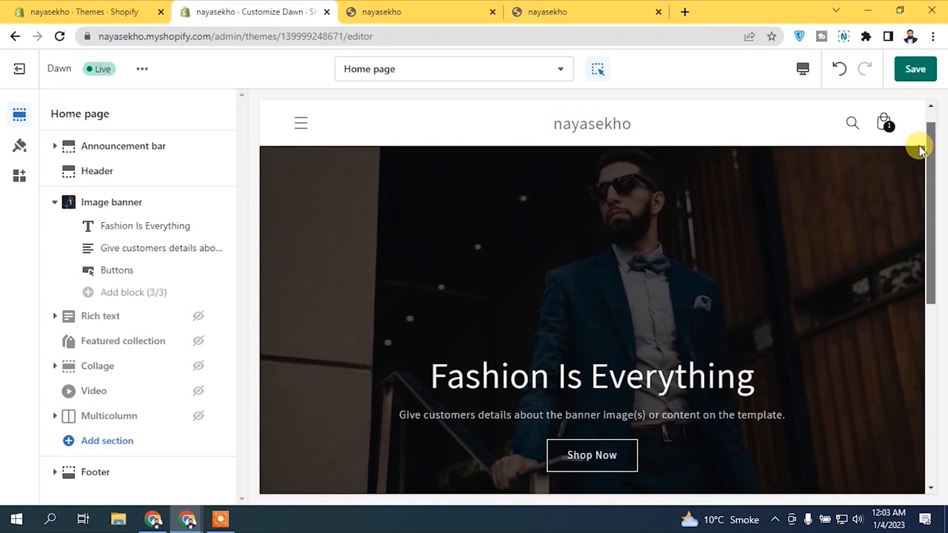
{"action": "left_click", "coordinate": [915, 69]}
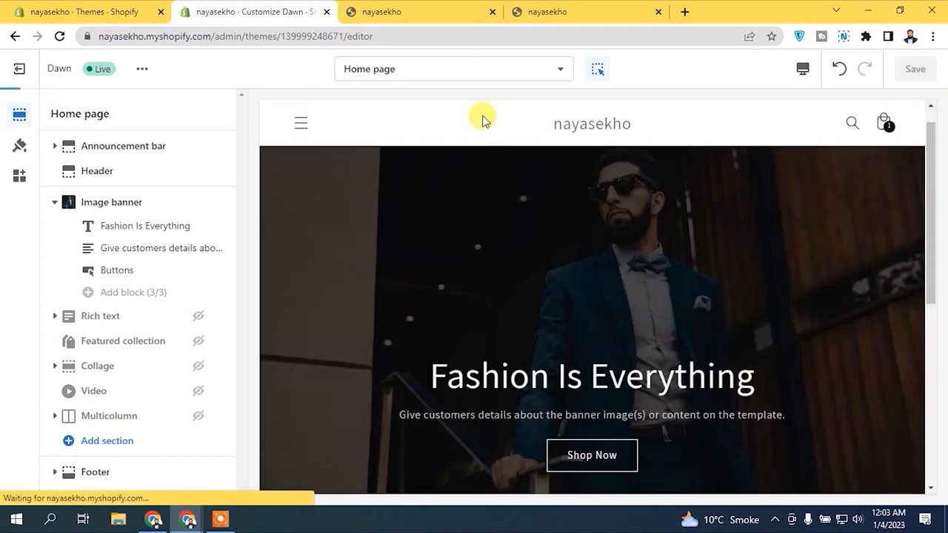
{"action": "left_click", "coordinate": [415, 11]}
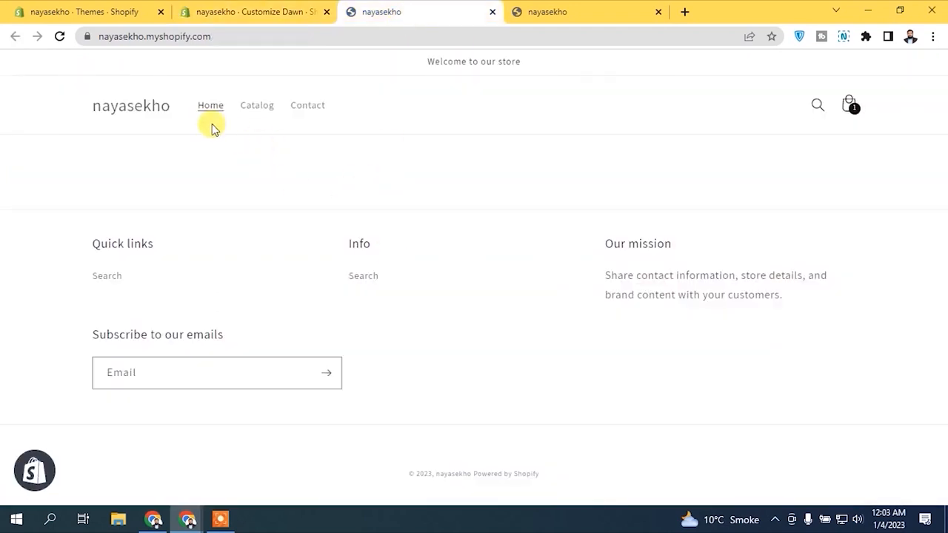
{"action": "left_click", "coordinate": [61, 39]}
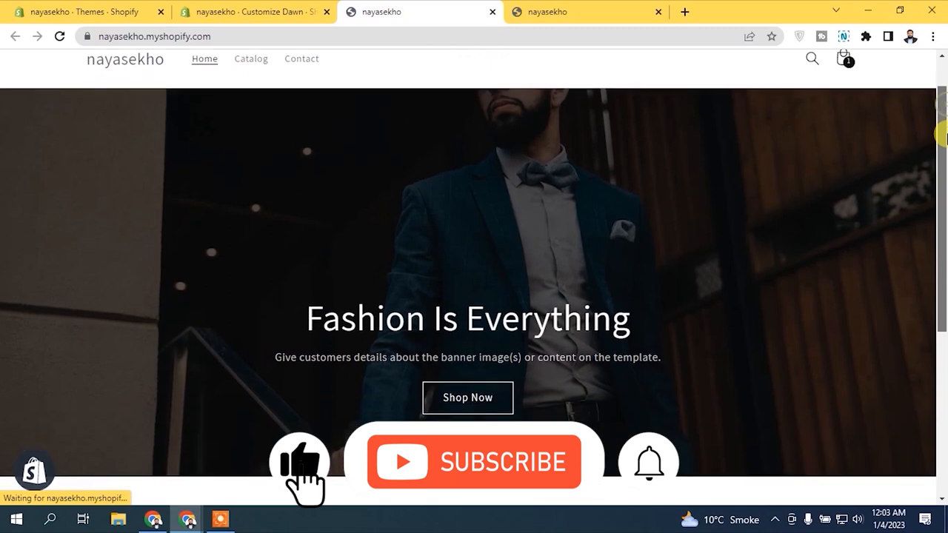
{"action": "scroll", "coordinate": [940, 100], "scroll_direction": "down", "scroll_amount": 1}
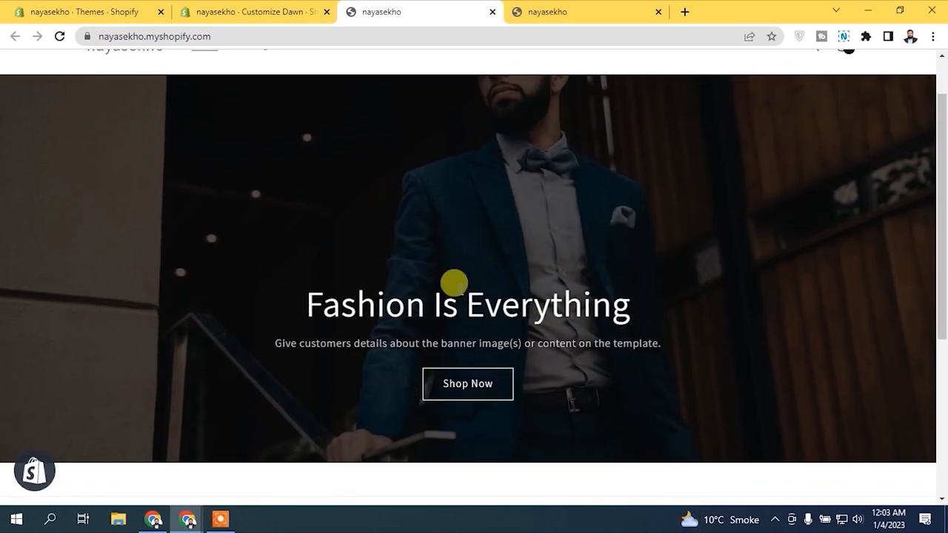
Step: Return to the theme editor, set the Image banner's height to Large and save the change
{"action": "left_click", "coordinate": [248, 12]}
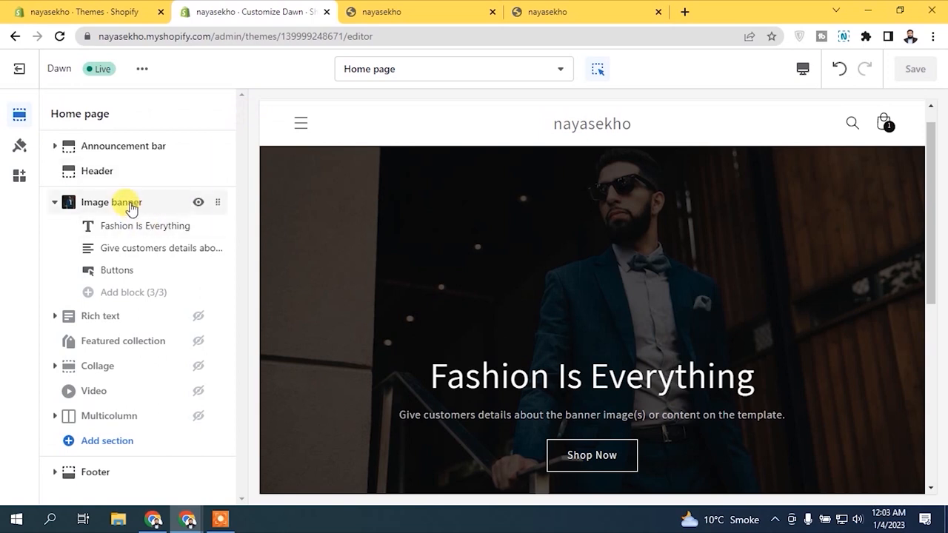
{"action": "left_click", "coordinate": [127, 202]}
{"action": "left_click_drag", "start_coordinate": [244, 190], "coordinate": [237, 294]}
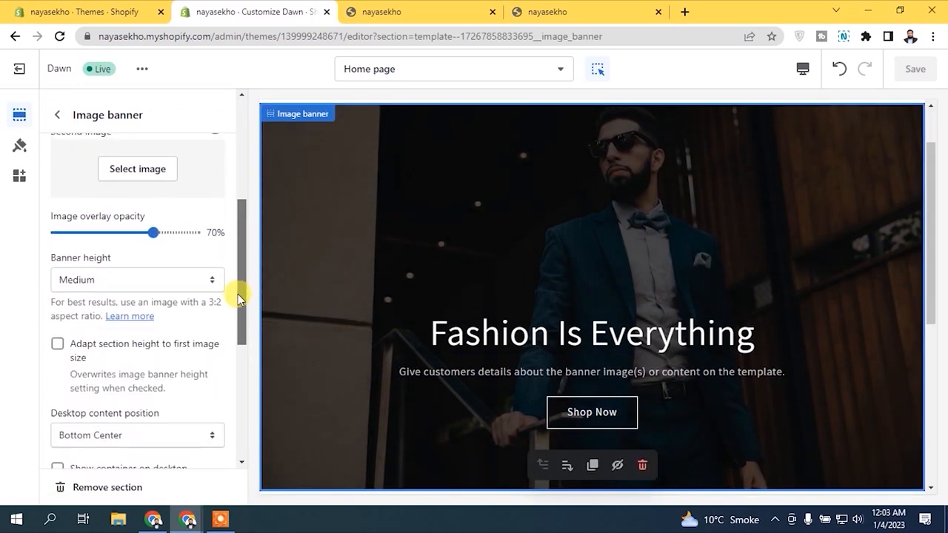
{"action": "left_click", "coordinate": [76, 275]}
{"action": "left_click", "coordinate": [88, 316]}
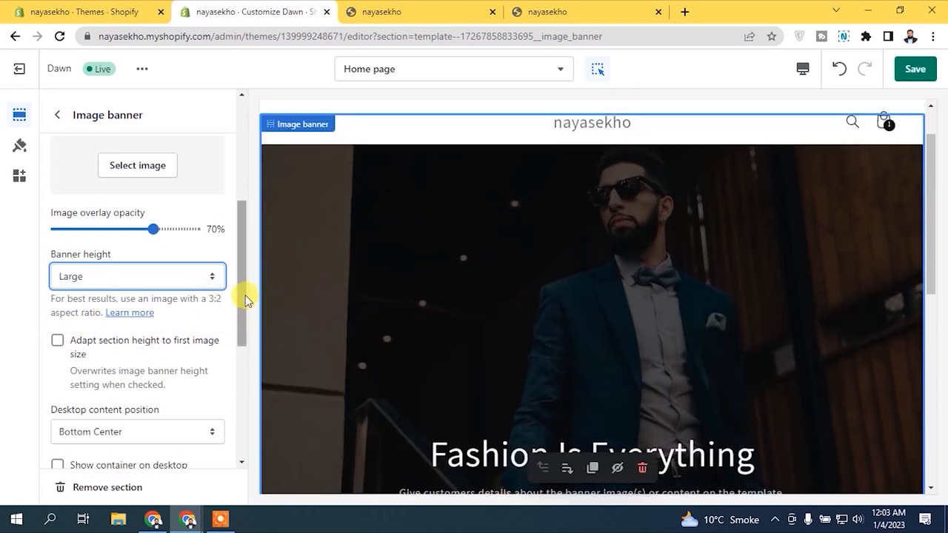
{"action": "left_click_drag", "start_coordinate": [244, 296], "coordinate": [239, 319]}
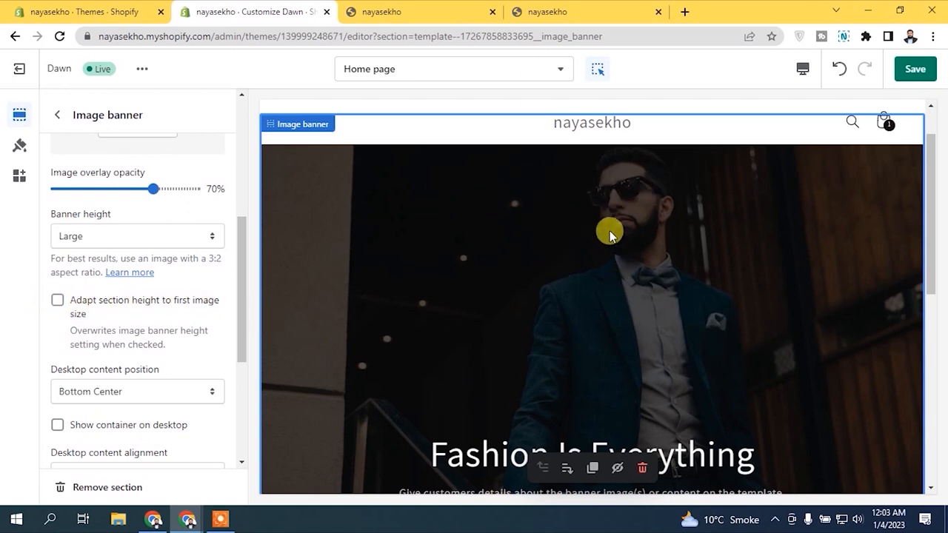
{"action": "left_click_drag", "start_coordinate": [244, 263], "coordinate": [237, 136]}
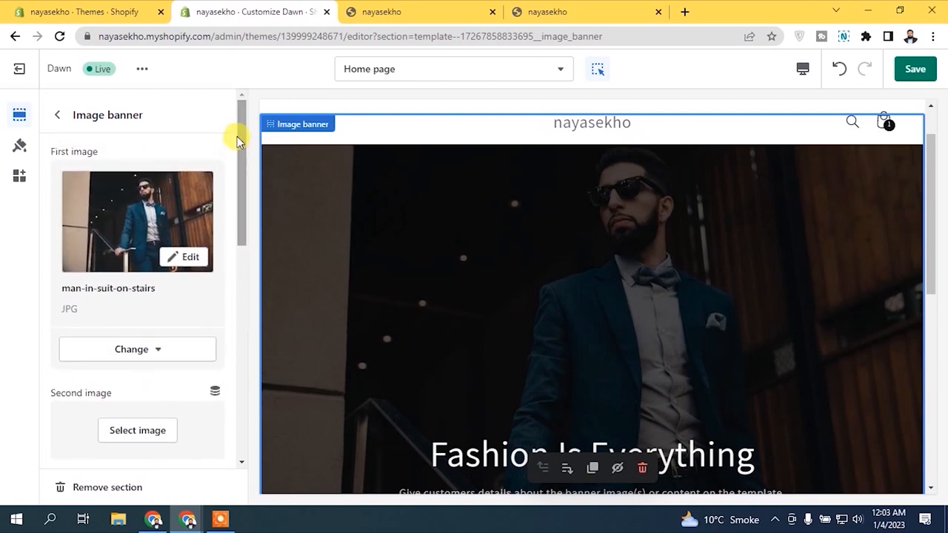
{"action": "left_click", "coordinate": [57, 115]}
{"action": "left_click", "coordinate": [916, 70]}
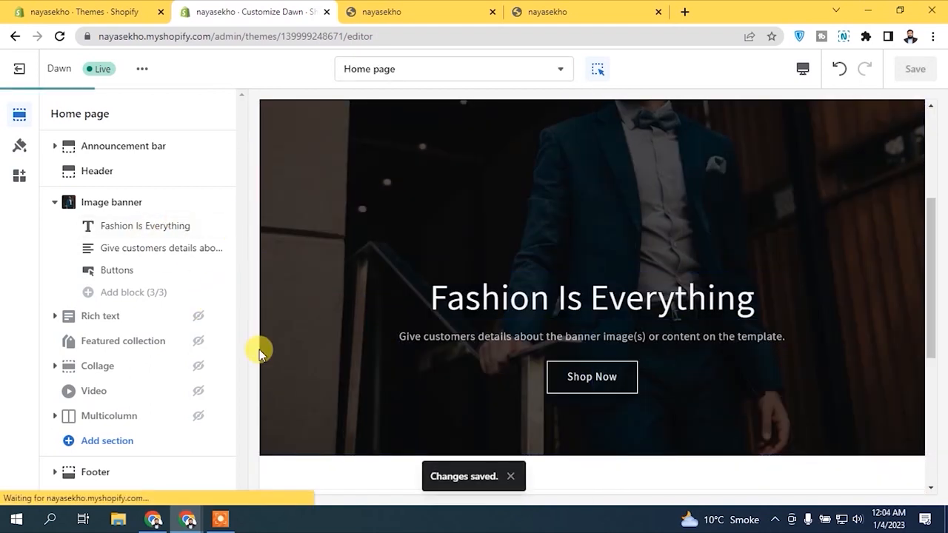
Step: Add a Collection list section to the home page from the available theme sections and view it in the preview
{"action": "left_click_drag", "start_coordinate": [925, 239], "coordinate": [918, 360]}
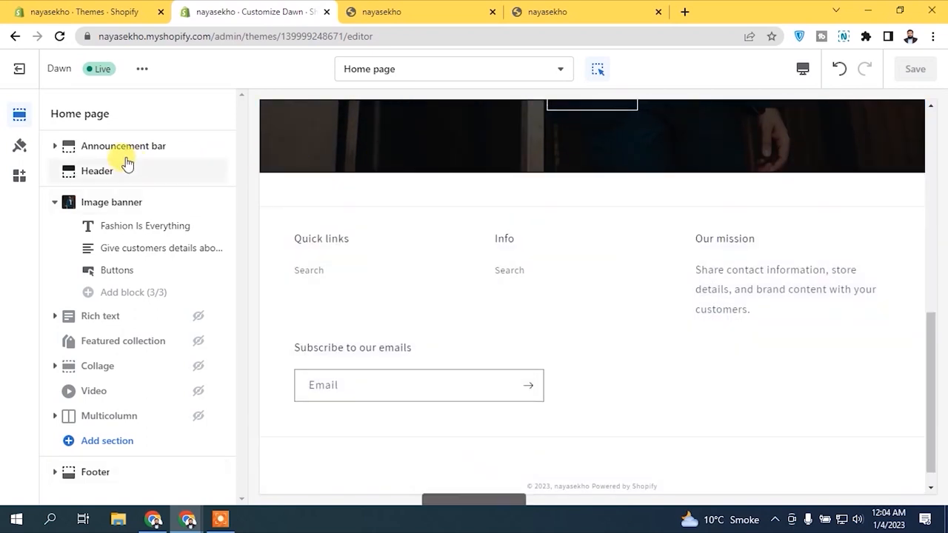
{"action": "left_click", "coordinate": [105, 443]}
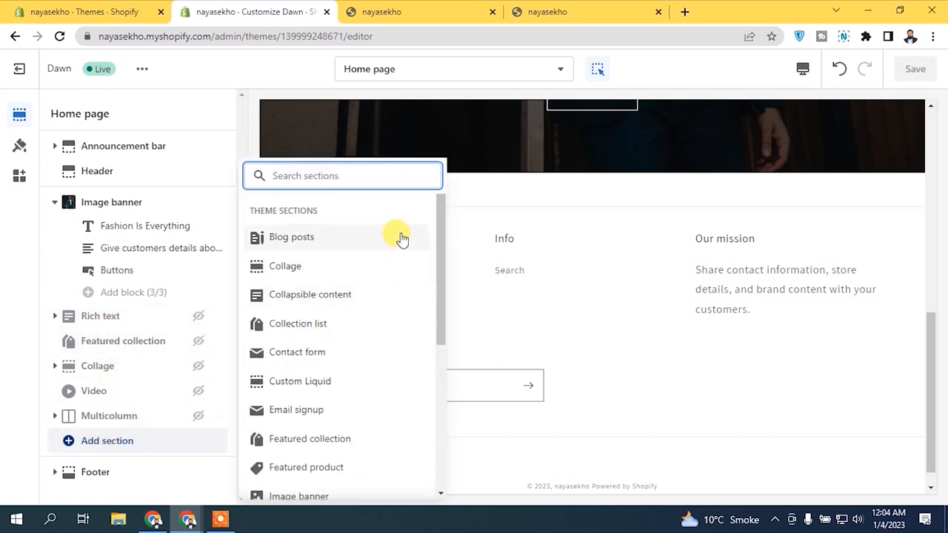
{"action": "left_click_drag", "start_coordinate": [442, 211], "coordinate": [442, 245]}
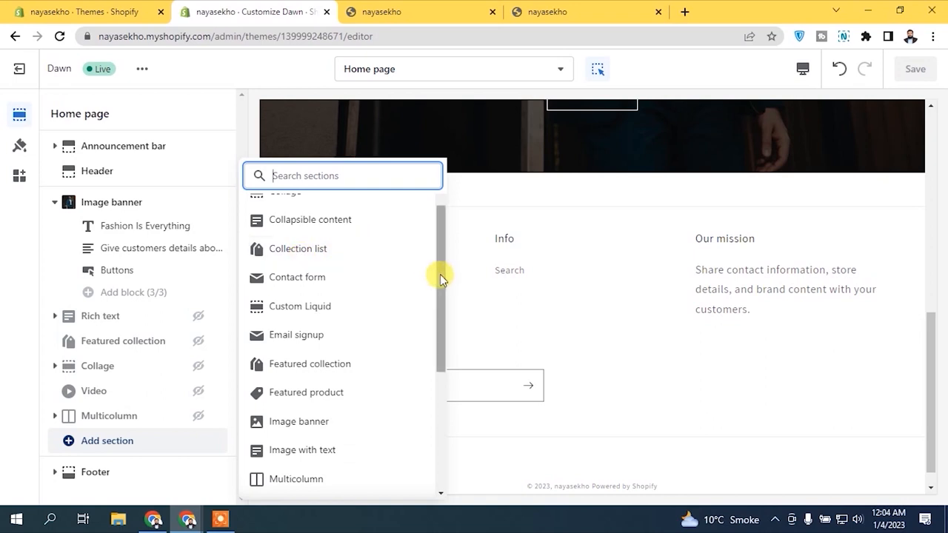
{"action": "left_click_drag", "start_coordinate": [438, 271], "coordinate": [438, 321]}
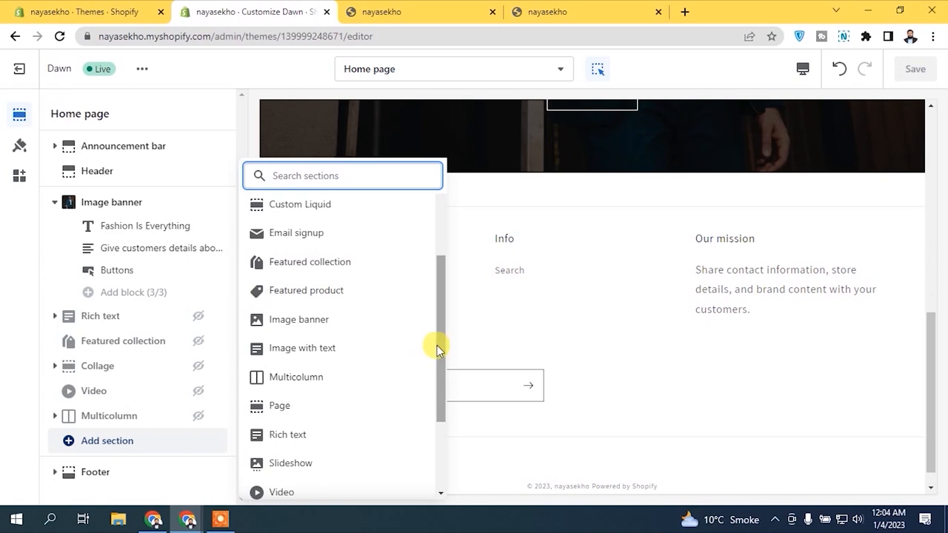
{"action": "left_click_drag", "start_coordinate": [437, 307], "coordinate": [435, 362]}
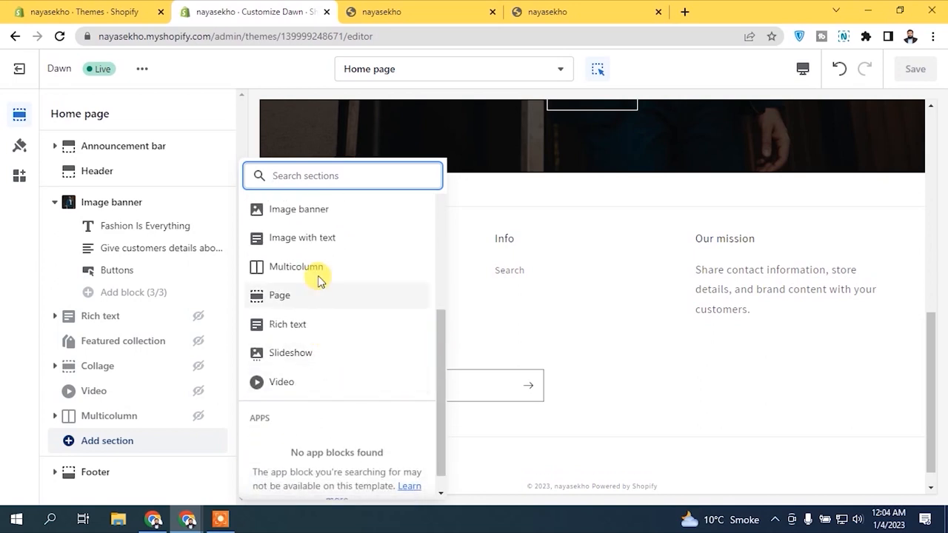
{"action": "left_click_drag", "start_coordinate": [437, 397], "coordinate": [435, 256]}
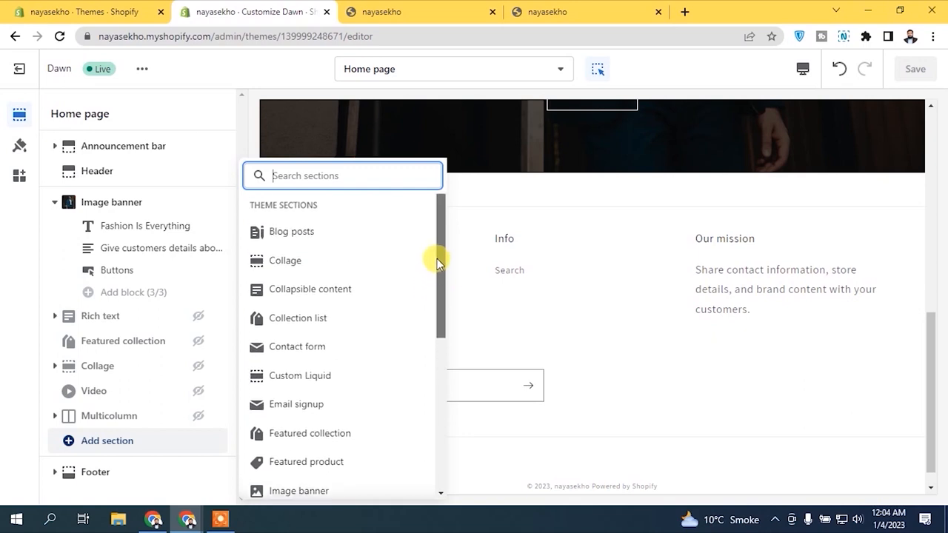
{"action": "left_click", "coordinate": [343, 326]}
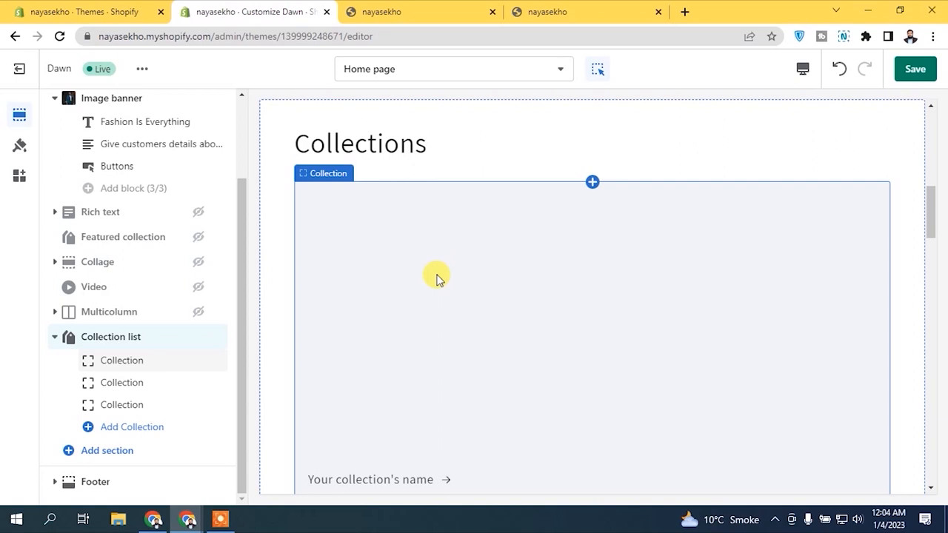
{"action": "mouse_move", "coordinate": [931, 202]}
{"action": "left_mouse_down"}
{"action": "mouse_move", "coordinate": [913, 313]}
{"action": "mouse_move", "coordinate": [915, 200]}
{"action": "left_mouse_up"}
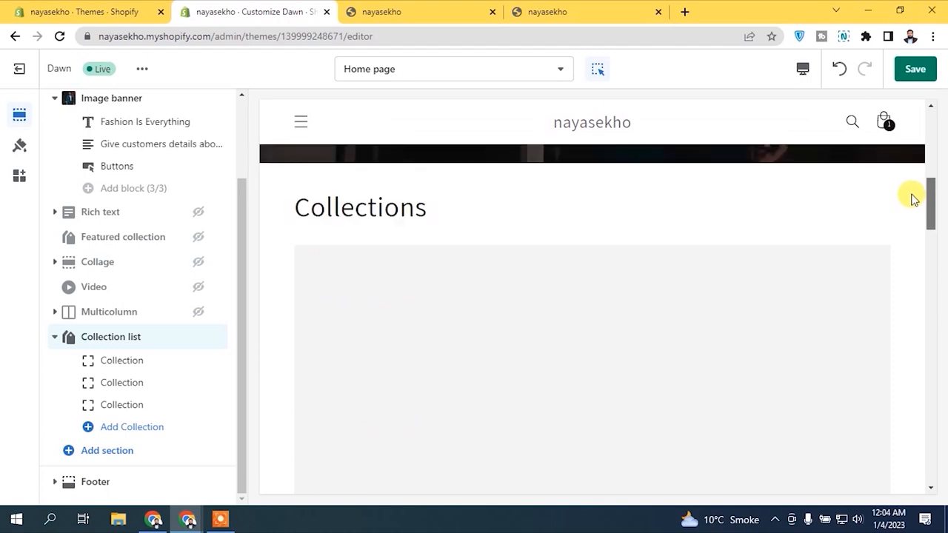
Step: Change the Collection list section's heading to "Shop By Department"
{"action": "left_click", "coordinate": [121, 334]}
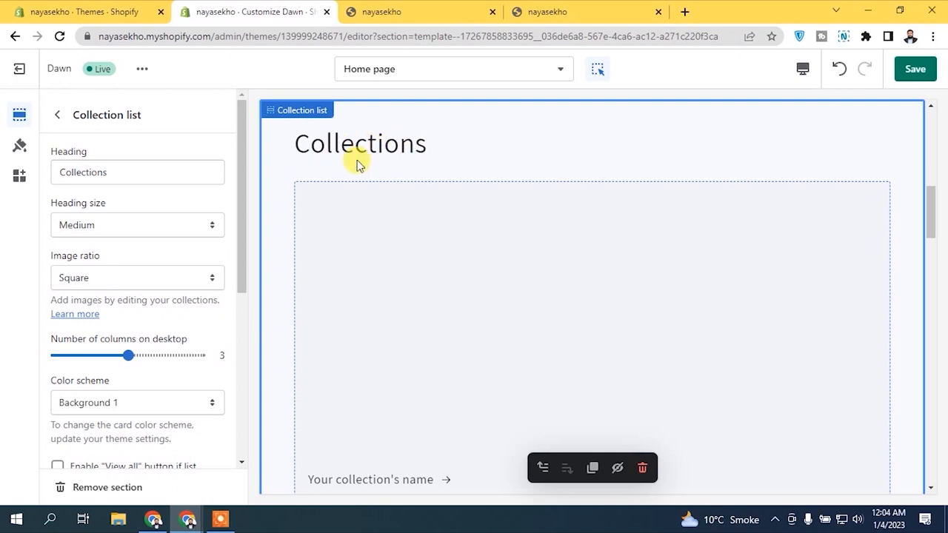
{"action": "double_click", "coordinate": [102, 172]}
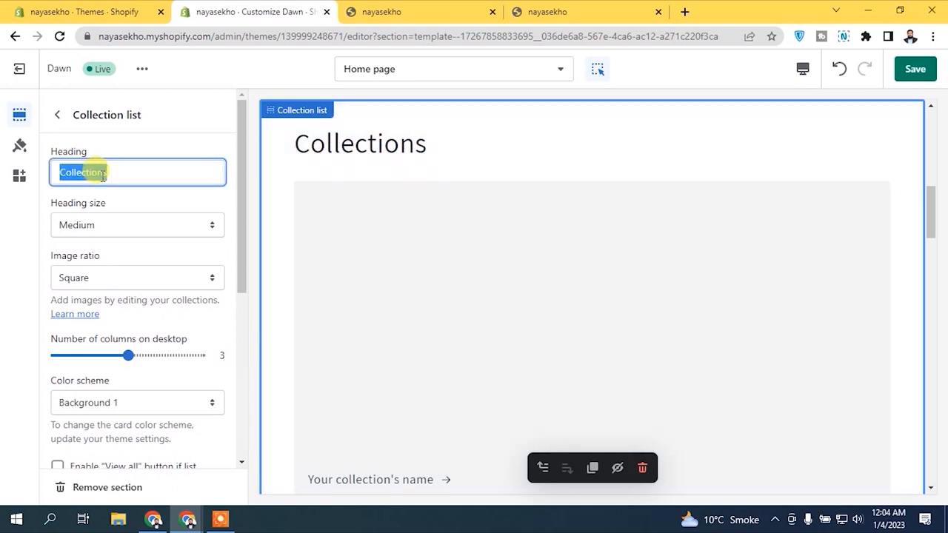
{"action": "type", "text": "Shop By Department"}
Step: Examine the Collection list's heading size, image ratio, color scheme, mobile layout and section padding options
{"action": "left_click", "coordinate": [144, 244]}
{"action": "left_click", "coordinate": [143, 230]}
{"action": "left_click", "coordinate": [145, 229]}
{"action": "left_click_drag", "start_coordinate": [238, 163], "coordinate": [229, 198]}
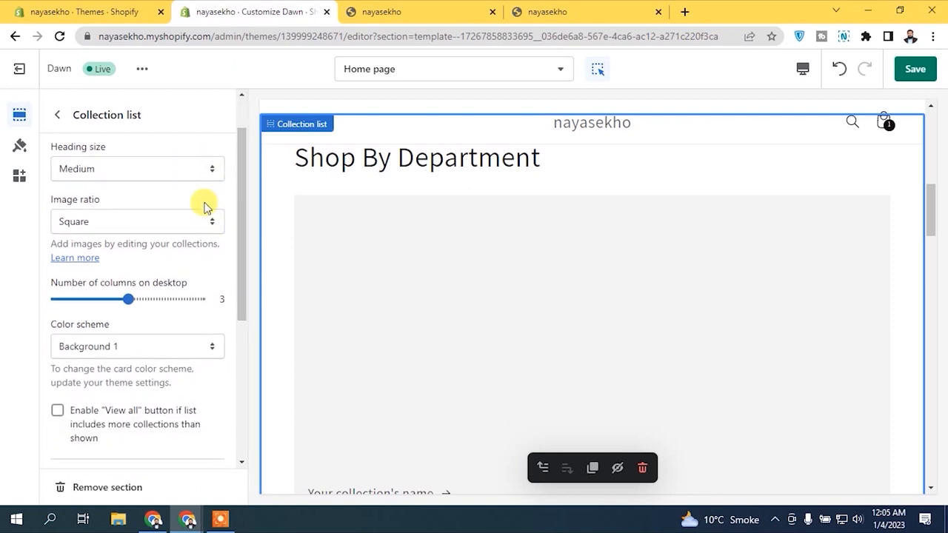
{"action": "left_click", "coordinate": [127, 223]}
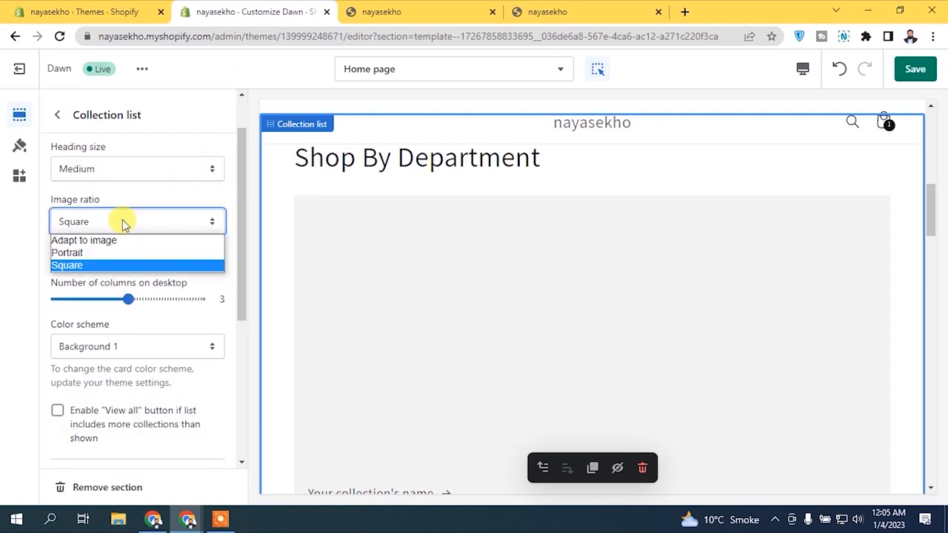
{"action": "left_click", "coordinate": [124, 223]}
{"action": "left_click_drag", "start_coordinate": [245, 210], "coordinate": [237, 248]}
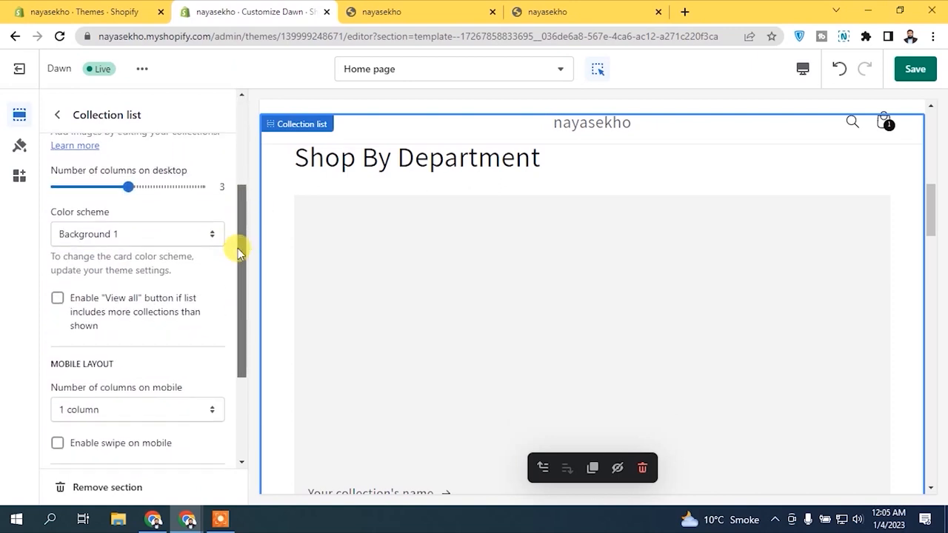
{"action": "left_click", "coordinate": [162, 226]}
{"action": "left_click", "coordinate": [161, 225]}
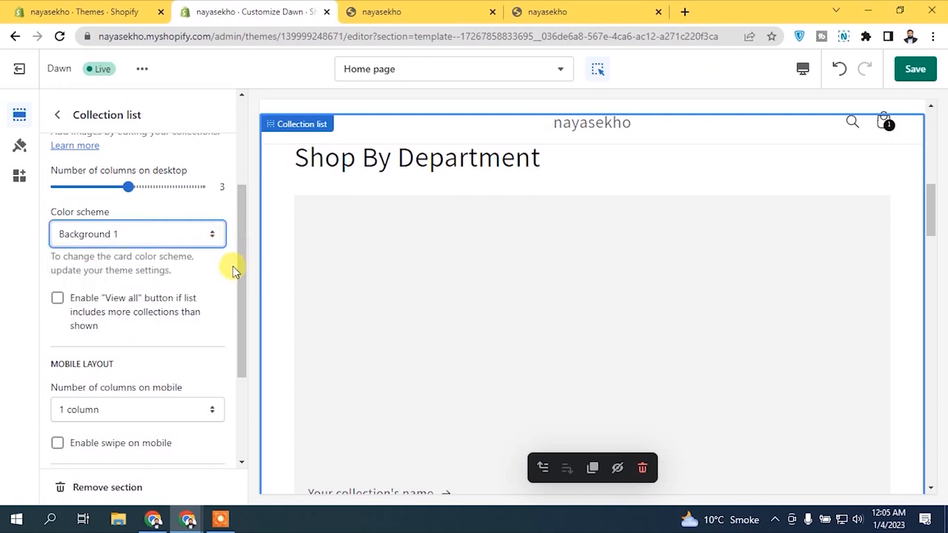
{"action": "left_click_drag", "start_coordinate": [238, 248], "coordinate": [238, 330]}
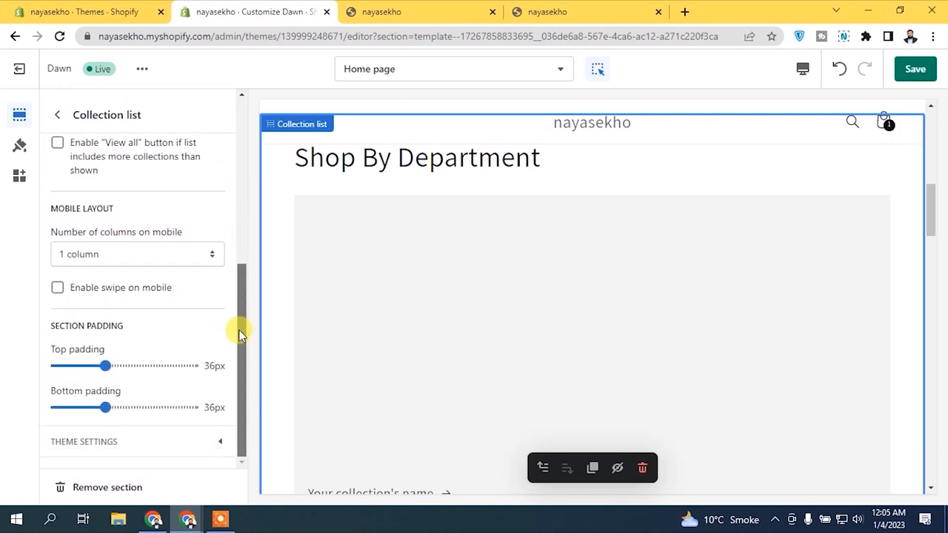
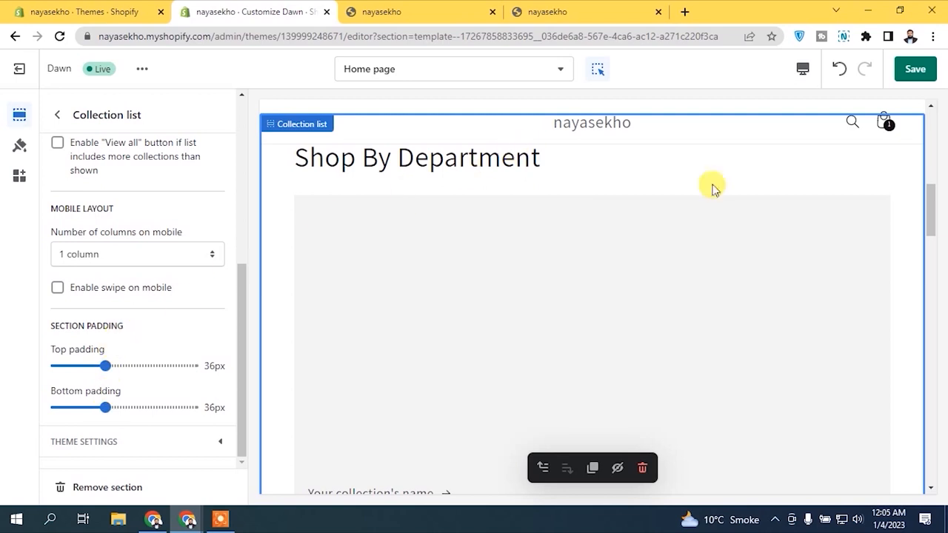
Step: Try a top padding of 8px on the Collection list section and return it to 36px
{"action": "left_click_drag", "start_coordinate": [934, 221], "coordinate": [926, 195]}
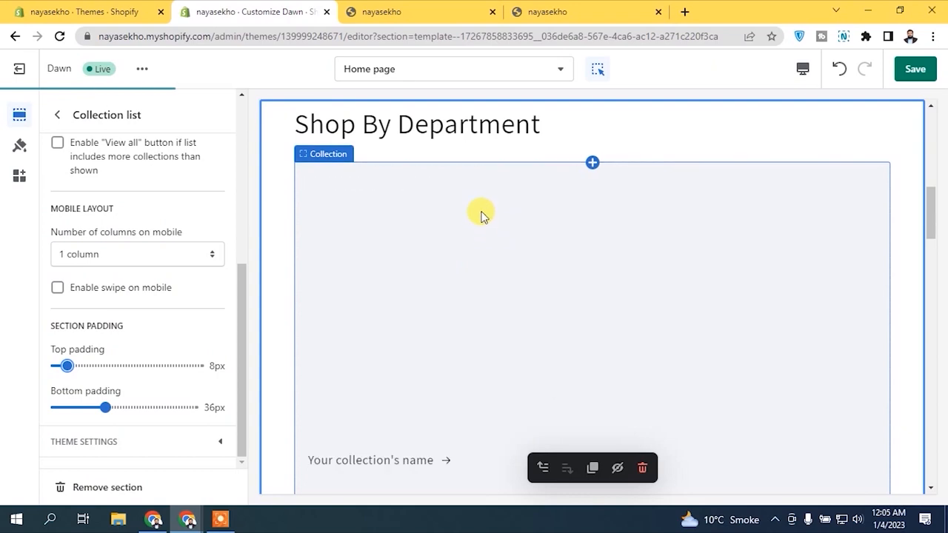
{"action": "left_click_drag", "start_coordinate": [933, 201], "coordinate": [932, 187]}
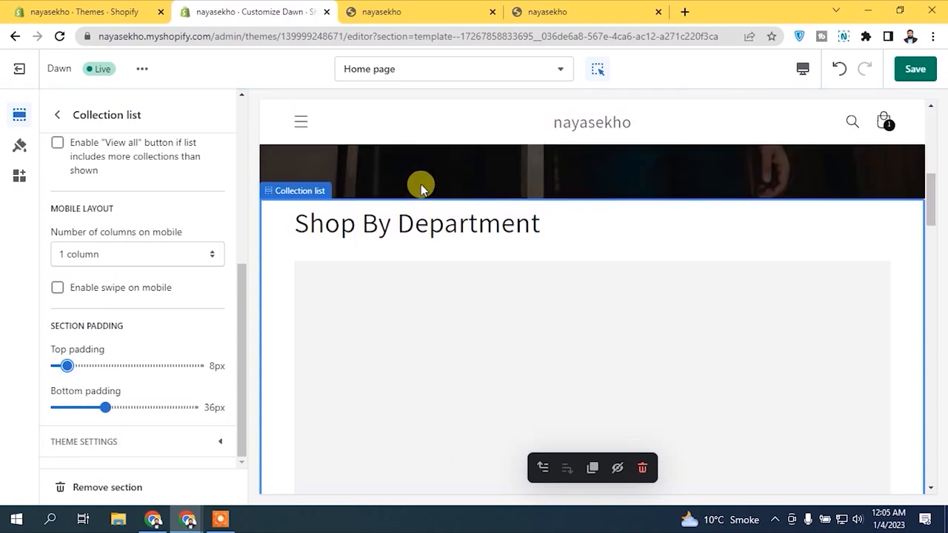
{"action": "left_click_drag", "start_coordinate": [67, 365], "coordinate": [100, 364]}
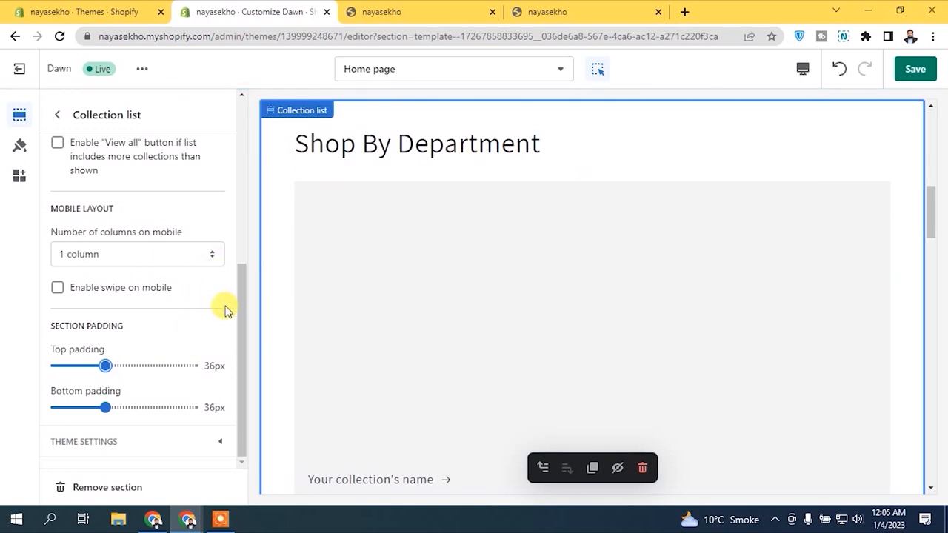
{"action": "left_click_drag", "start_coordinate": [237, 311], "coordinate": [233, 237]}
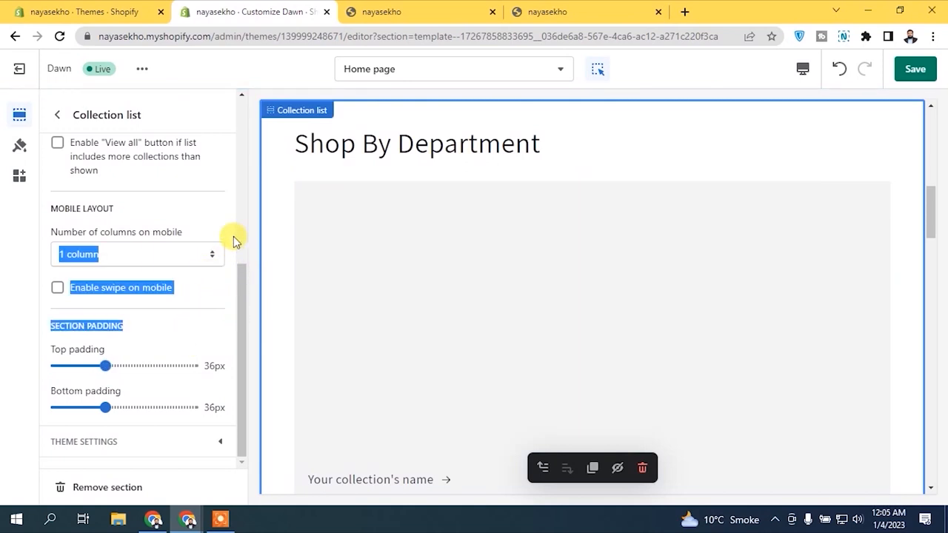
{"action": "left_click_drag", "start_coordinate": [245, 286], "coordinate": [92, 118]}
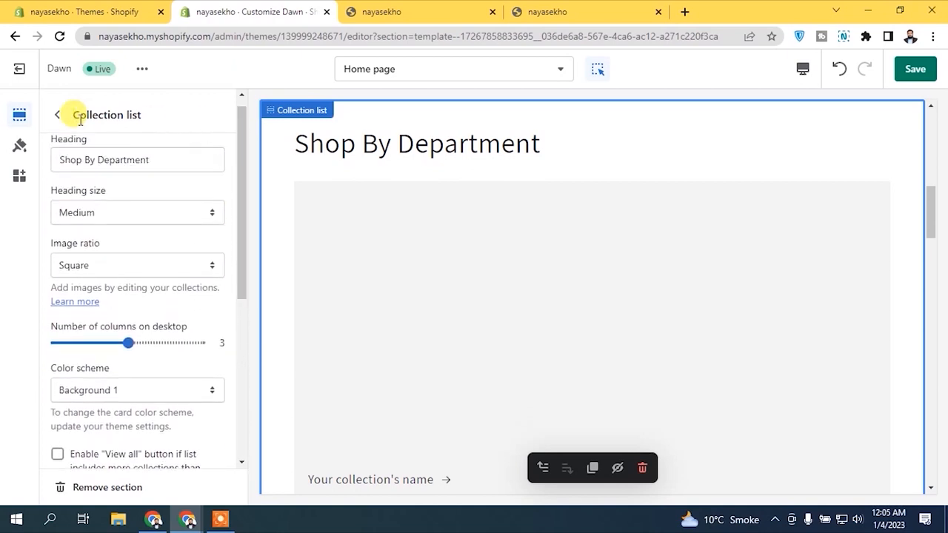
Step: Assign the Home page collection to the first collection block of the Collection list section and view it in the preview
{"action": "left_click", "coordinate": [60, 117]}
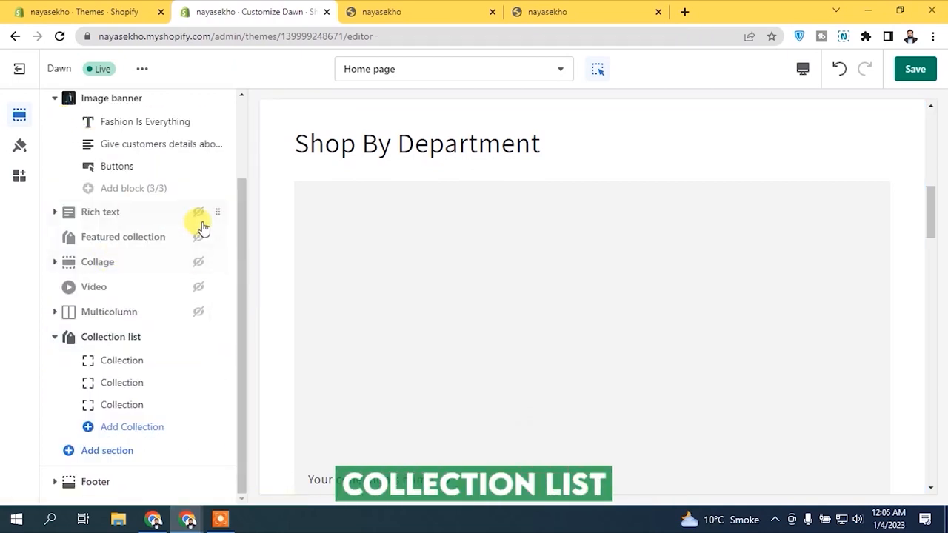
{"action": "left_click", "coordinate": [124, 360]}
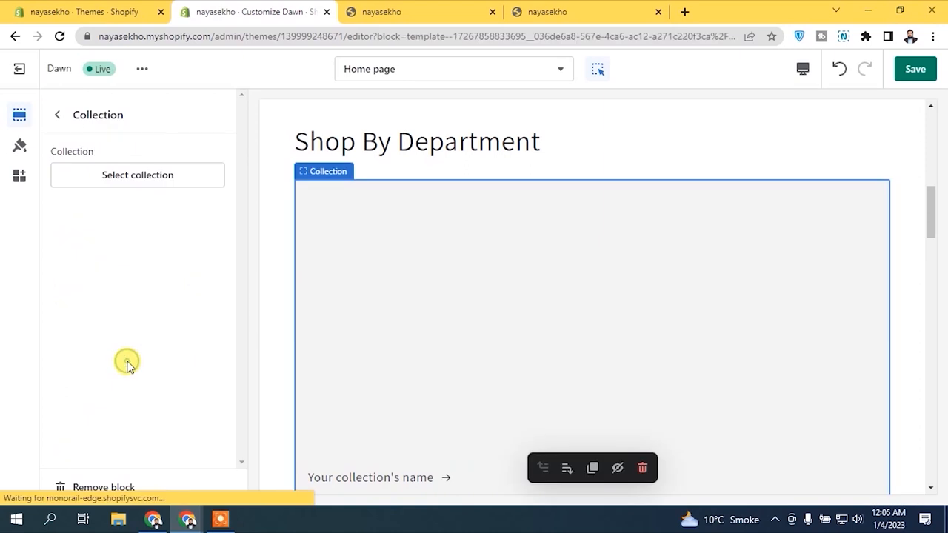
{"action": "left_click", "coordinate": [136, 176]}
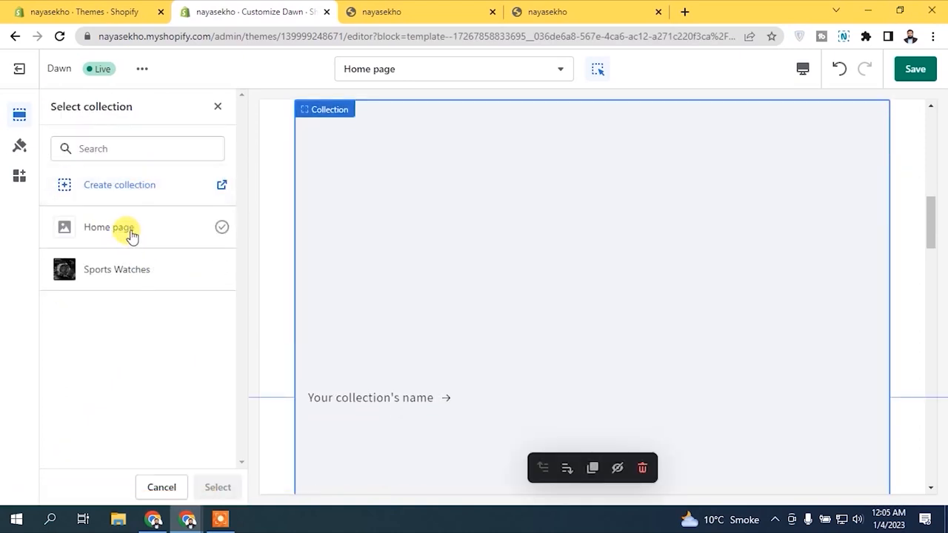
{"action": "left_click", "coordinate": [131, 236]}
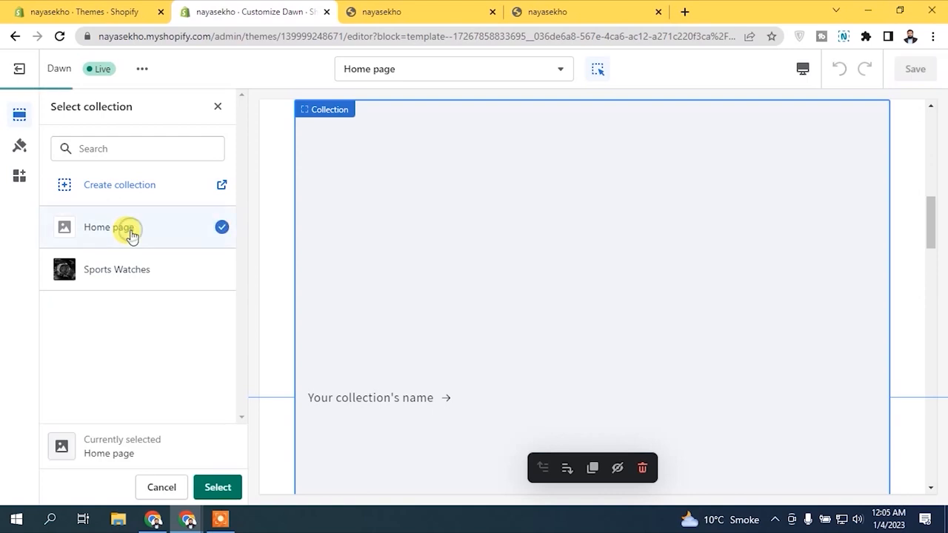
{"action": "left_click", "coordinate": [217, 487]}
{"action": "left_click_drag", "start_coordinate": [930, 214], "coordinate": [931, 275]}
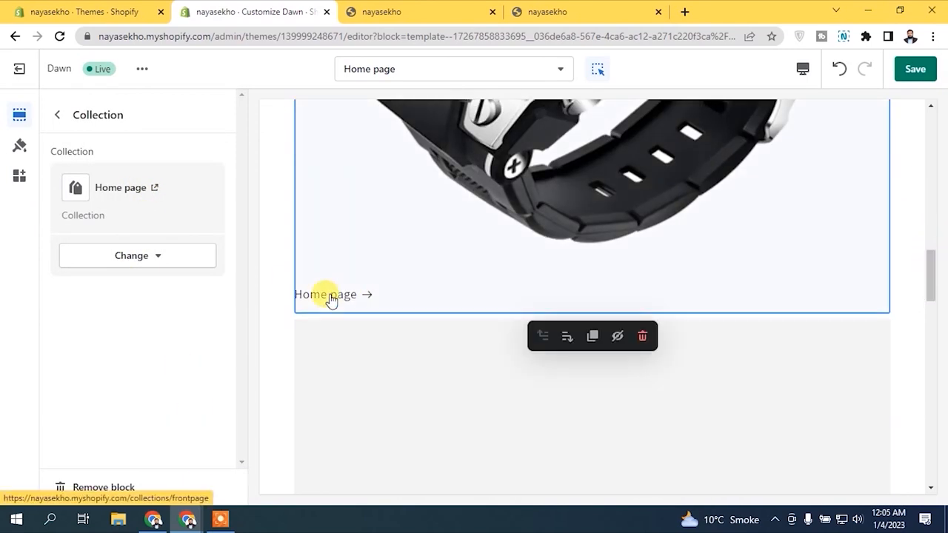
Step: Assign the Sports Watches collection to the second collection block of the Collection list section
{"action": "left_click", "coordinate": [57, 115]}
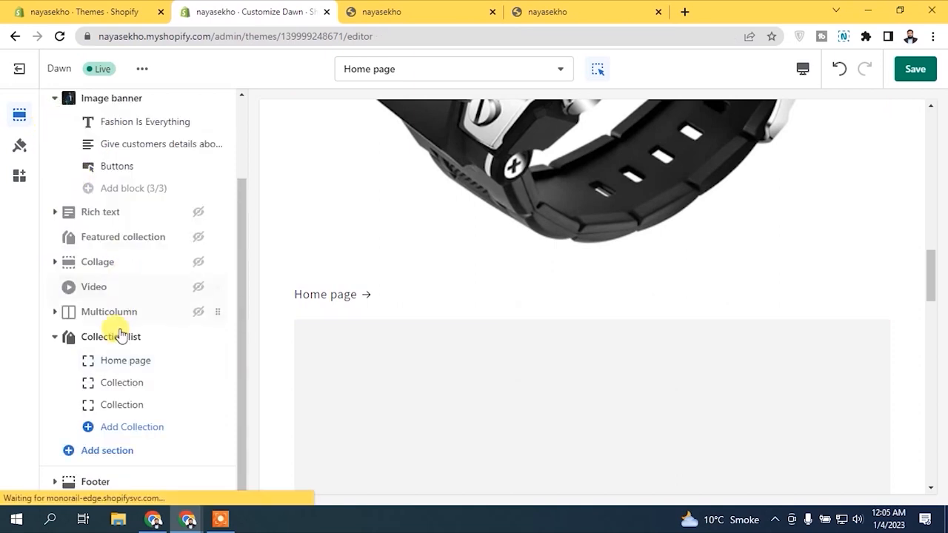
{"action": "left_click", "coordinate": [123, 384]}
{"action": "left_click", "coordinate": [109, 177]}
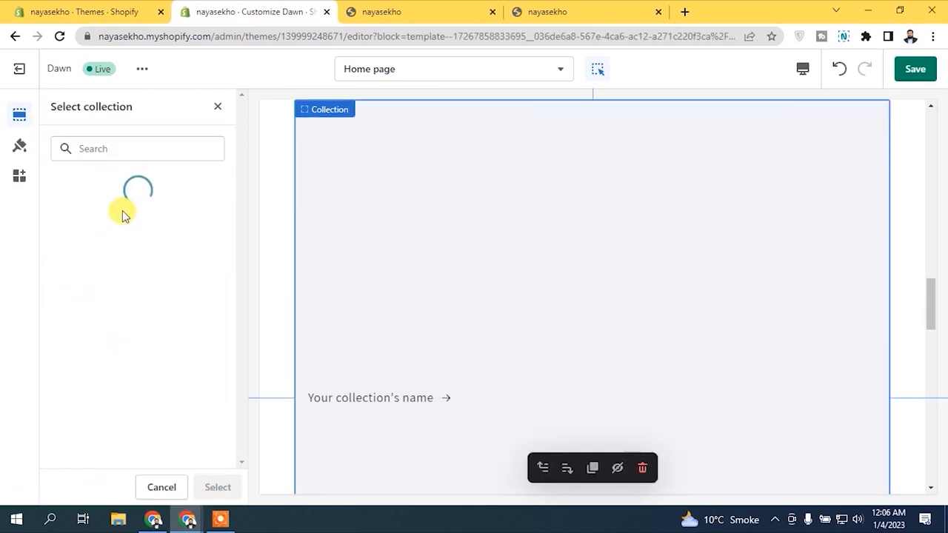
{"action": "left_click", "coordinate": [135, 271]}
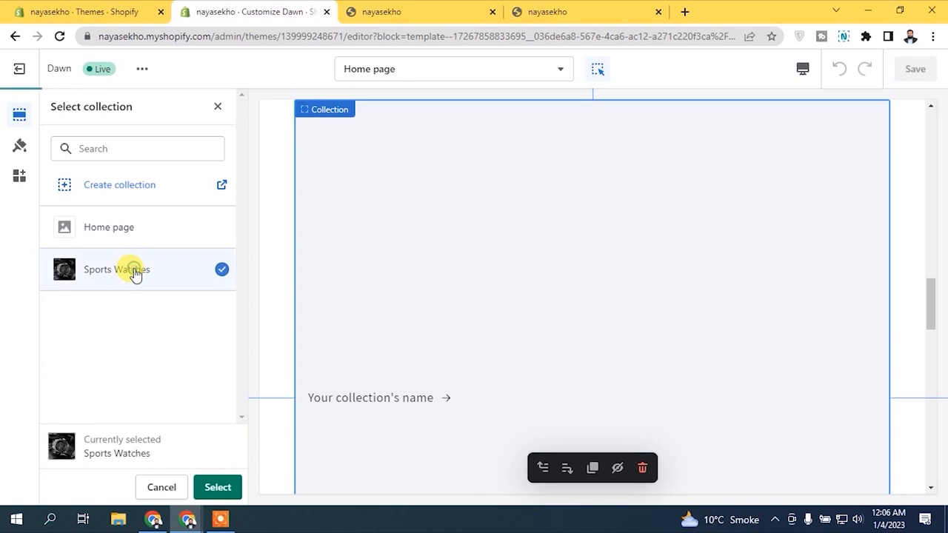
{"action": "left_click", "coordinate": [219, 485]}
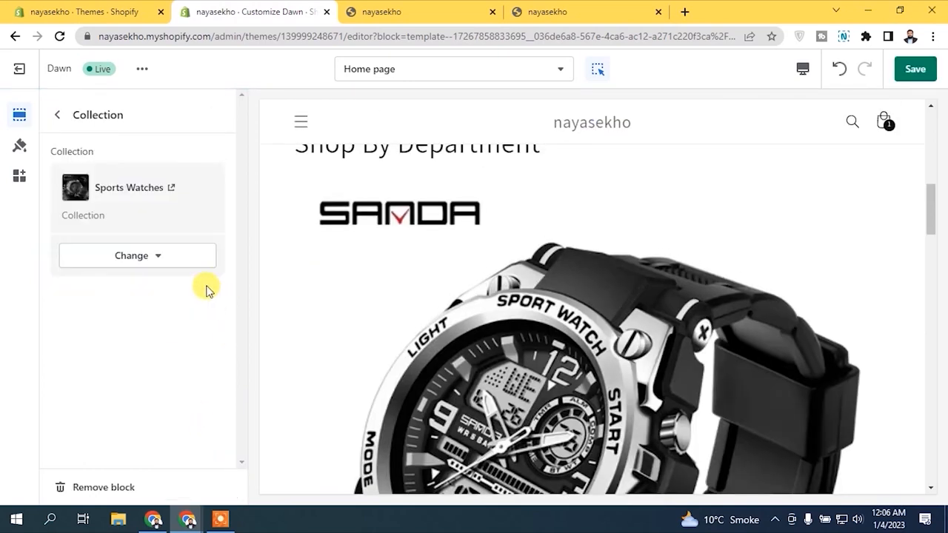
Step: Remove the empty third collection block from the Collection list and save the theme changes
{"action": "left_click", "coordinate": [59, 117]}
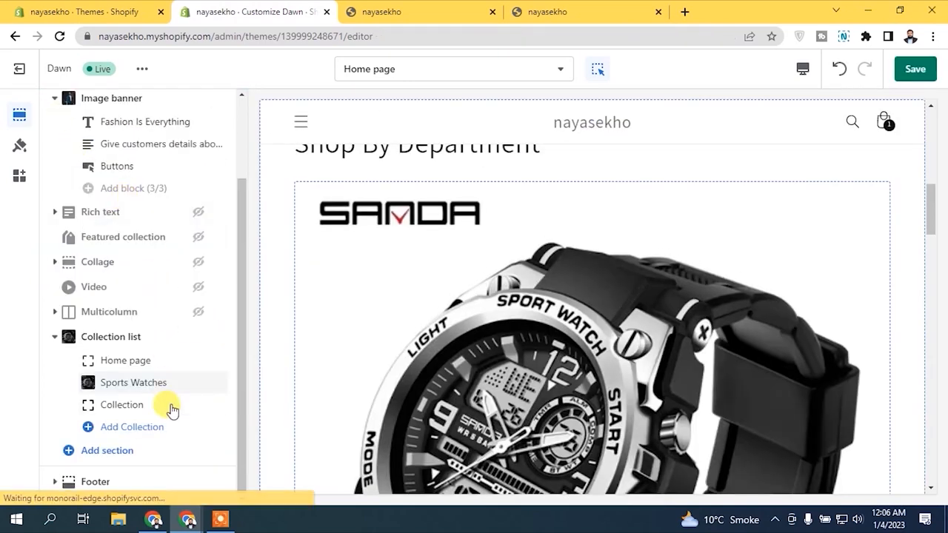
{"action": "left_click", "coordinate": [143, 405]}
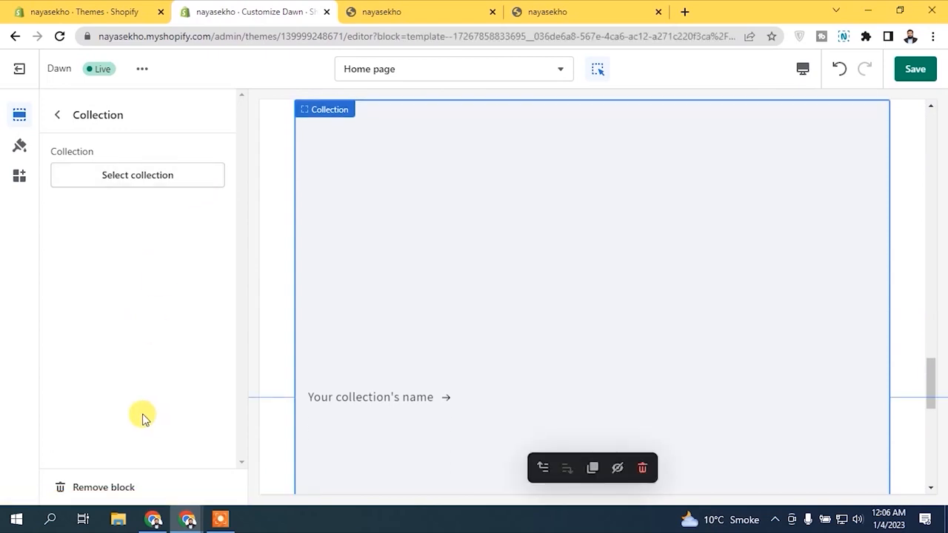
{"action": "left_click", "coordinate": [123, 487]}
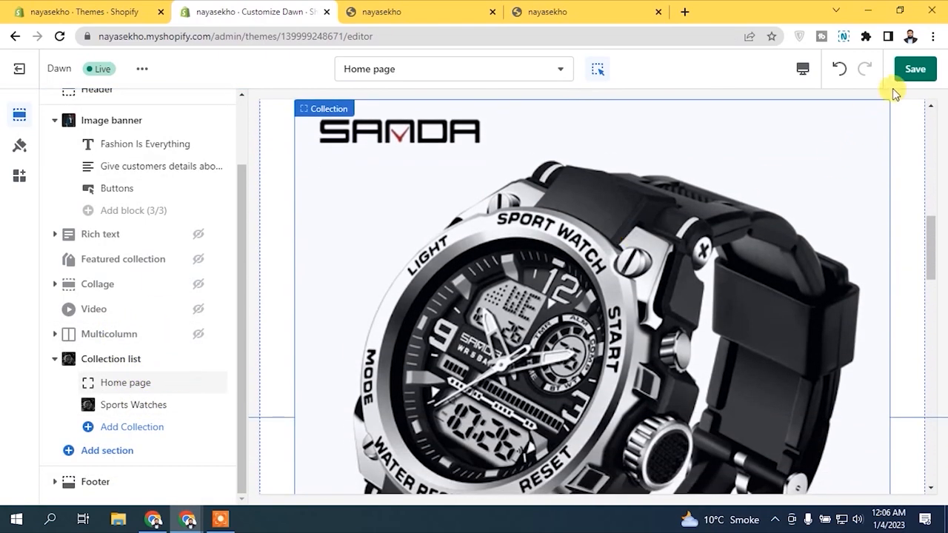
{"action": "left_click", "coordinate": [914, 69]}
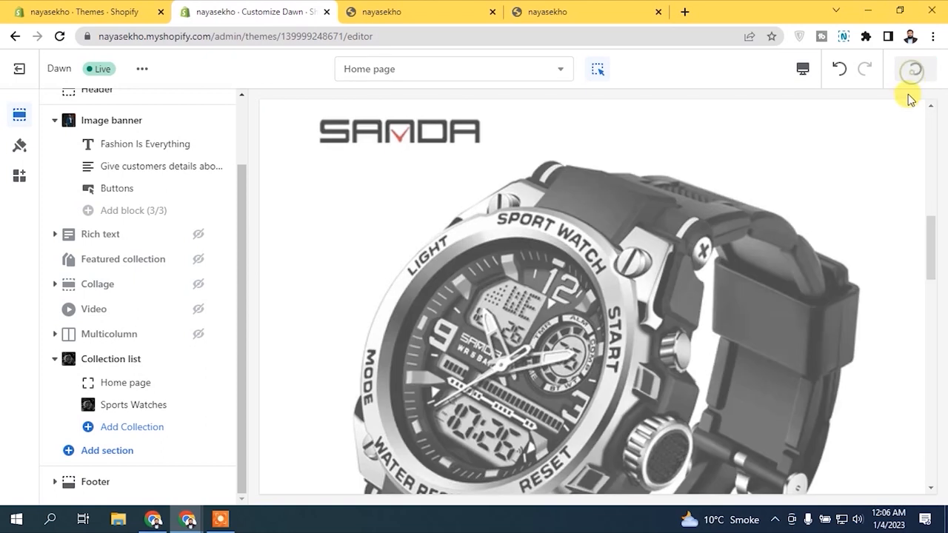
Step: Reload the live storefront's home page and view its "Shop By Department" section
{"action": "left_click", "coordinate": [376, 9]}
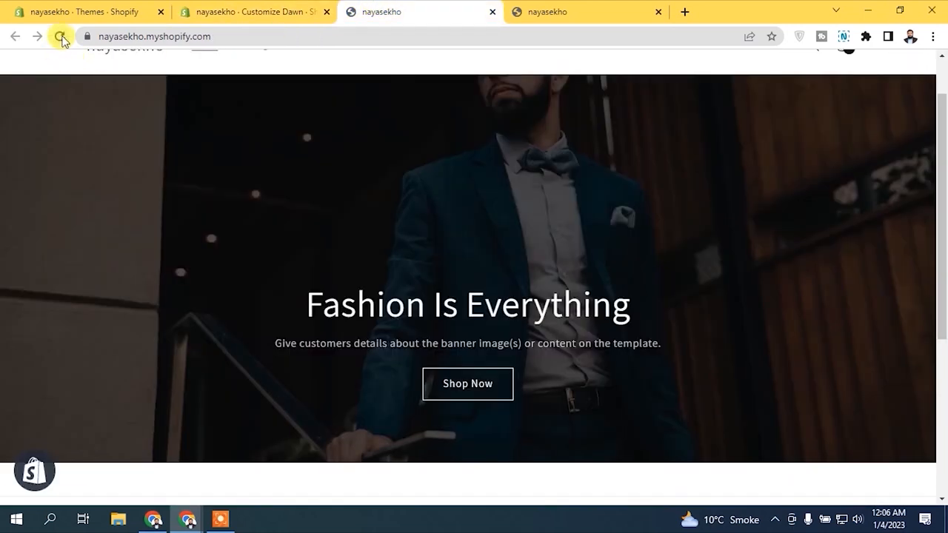
{"action": "left_click", "coordinate": [60, 36]}
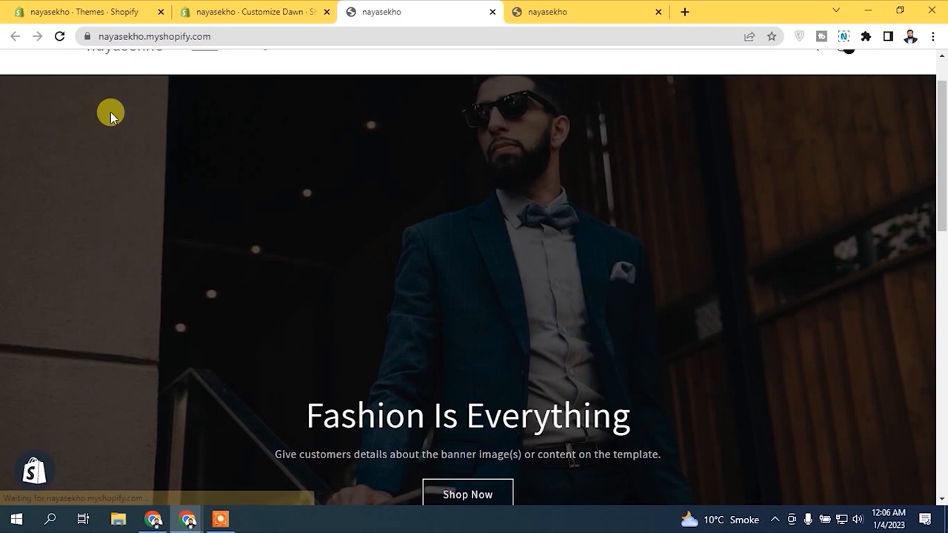
{"action": "left_click_drag", "start_coordinate": [943, 151], "coordinate": [940, 318]}
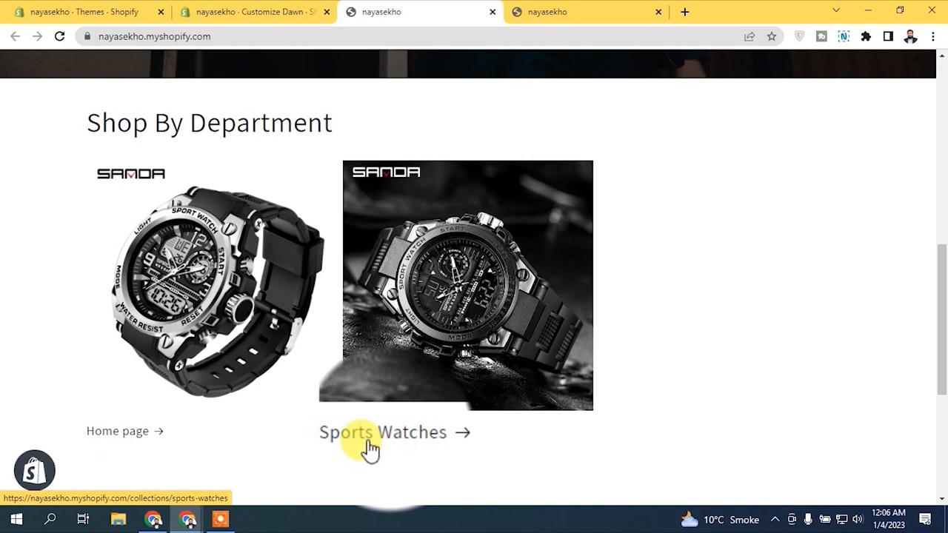
Step: Return to the theme editor and move the Collection list section directly below the Image banner, above Rich text
{"action": "left_click", "coordinate": [294, 7]}
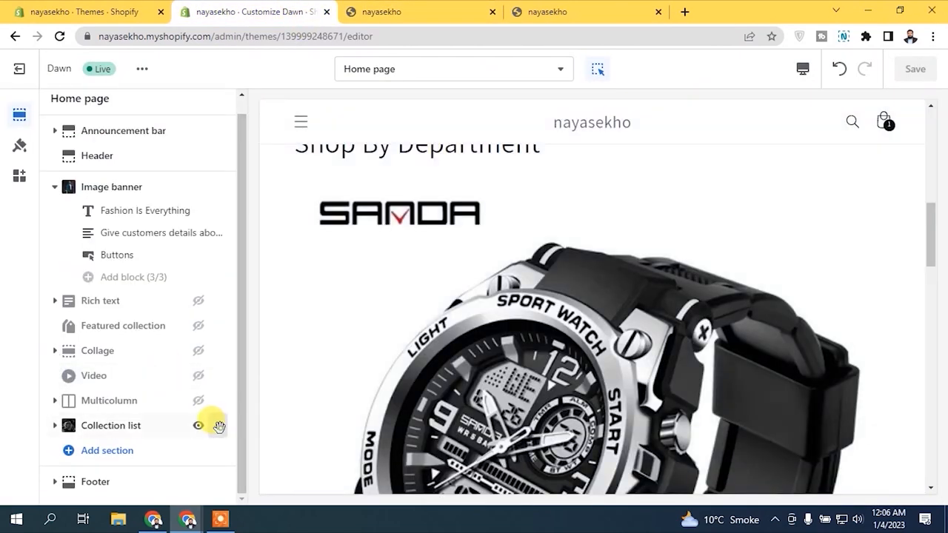
{"action": "left_click_drag", "start_coordinate": [220, 425], "coordinate": [199, 300]}
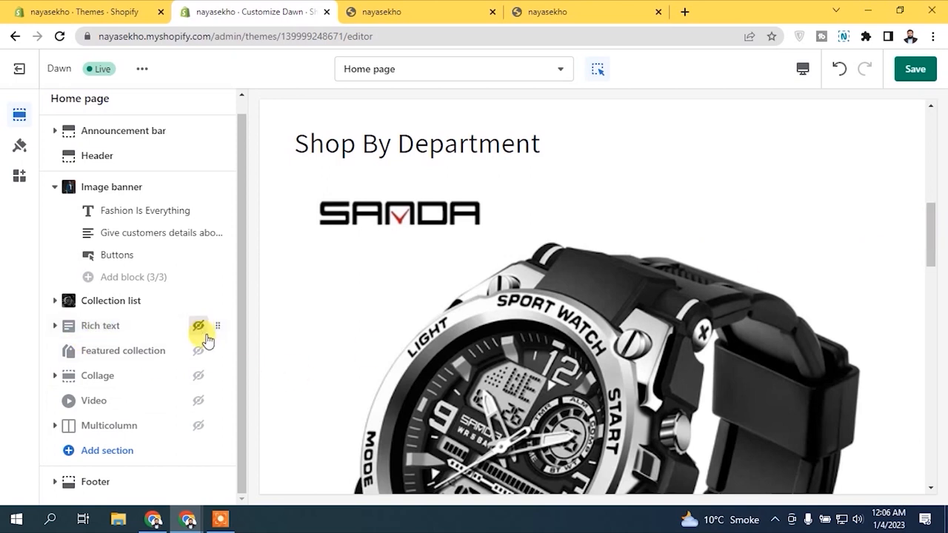
Step: Browse the theme sections available to add to the home page, from Blog posts down to Video
{"action": "left_click", "coordinate": [119, 453]}
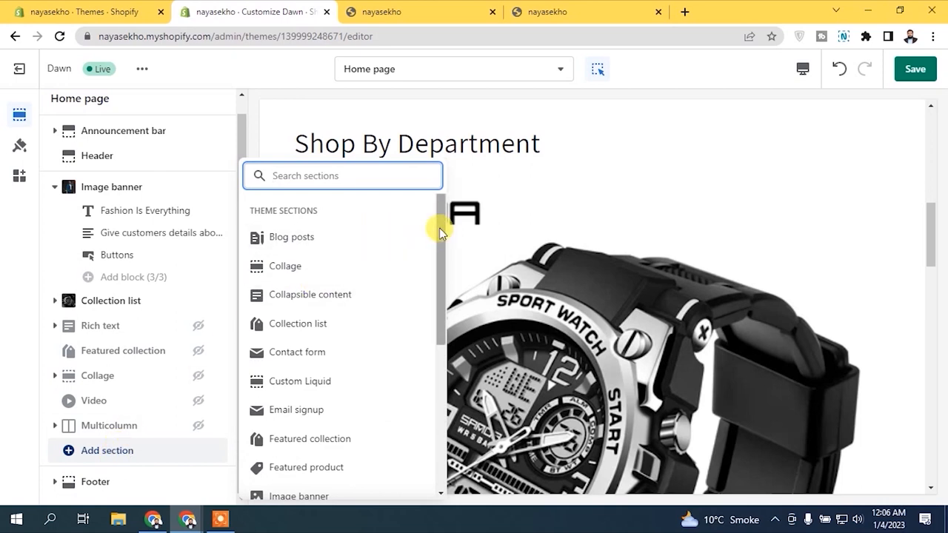
{"action": "scroll", "coordinate": [376, 301], "scroll_direction": "down", "scroll_amount": 1}
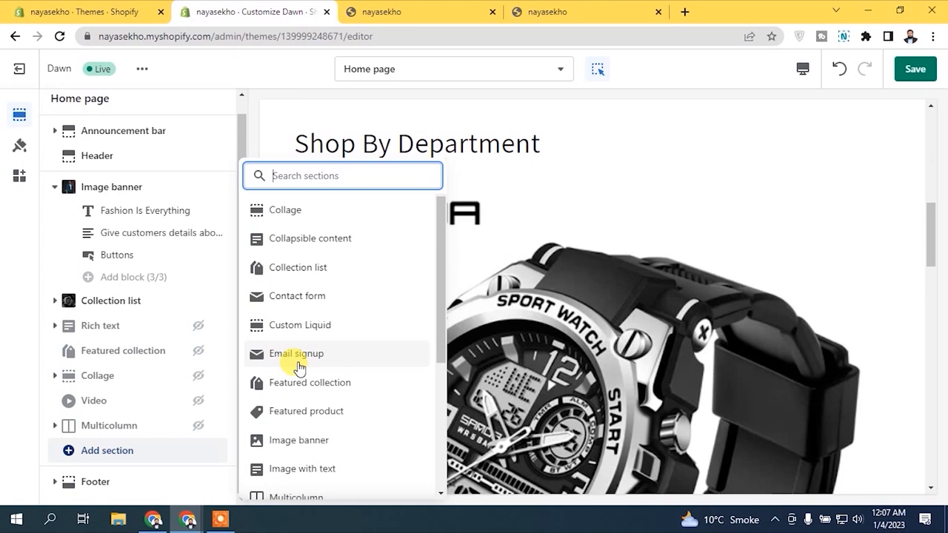
{"action": "left_click_drag", "start_coordinate": [438, 254], "coordinate": [439, 338]}
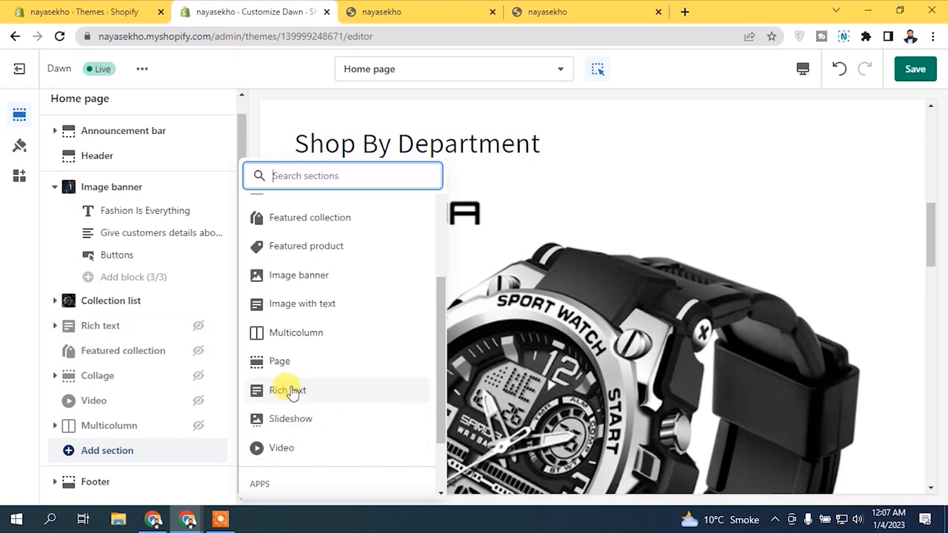
Step: Review the Rich text section's position, alignment, color scheme and padding settings, and make the hidden section visible on the home page
{"action": "left_click", "coordinate": [104, 334]}
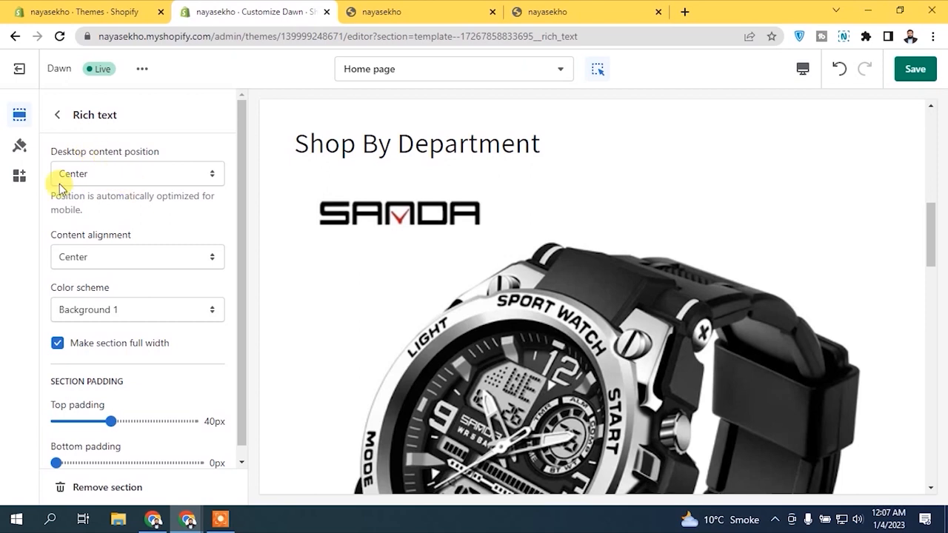
{"action": "left_click_drag", "start_coordinate": [236, 199], "coordinate": [236, 294]}
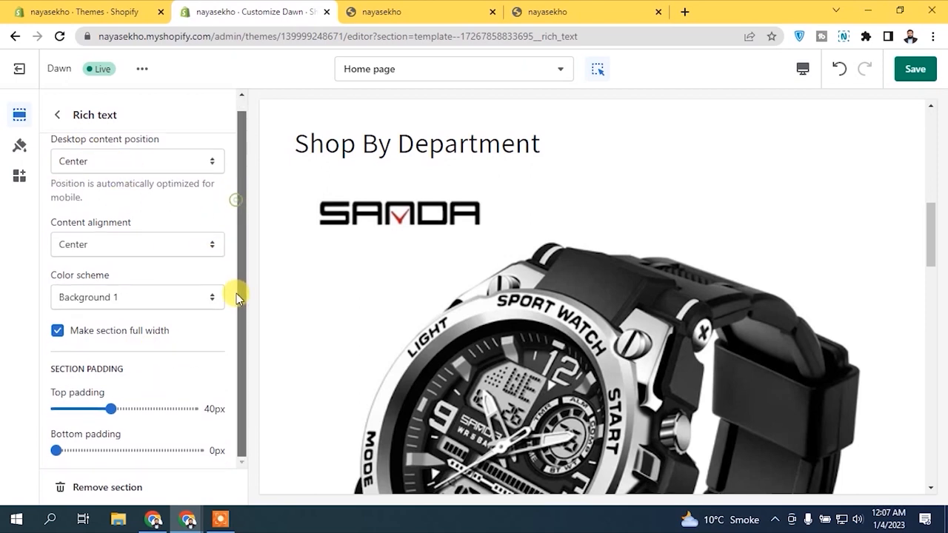
{"action": "left_click", "coordinate": [57, 115]}
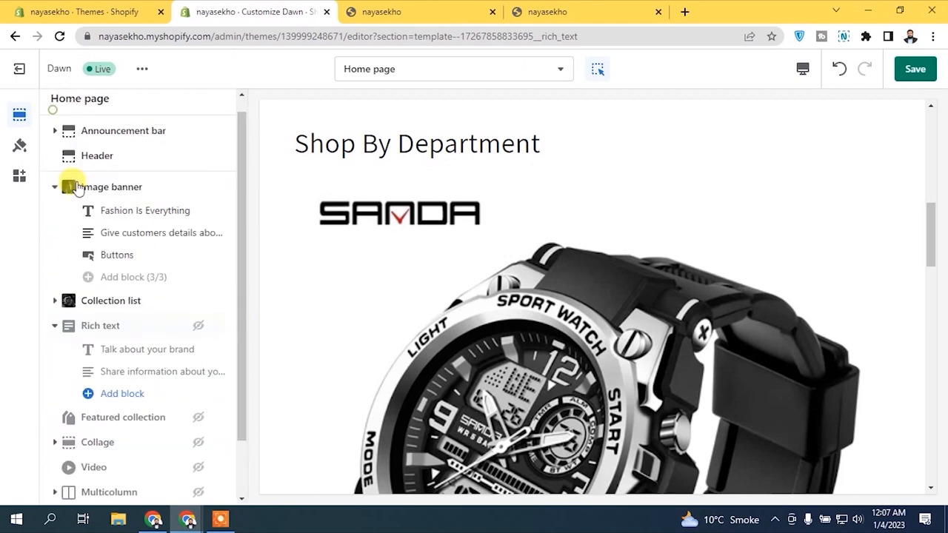
{"action": "left_click", "coordinate": [197, 325]}
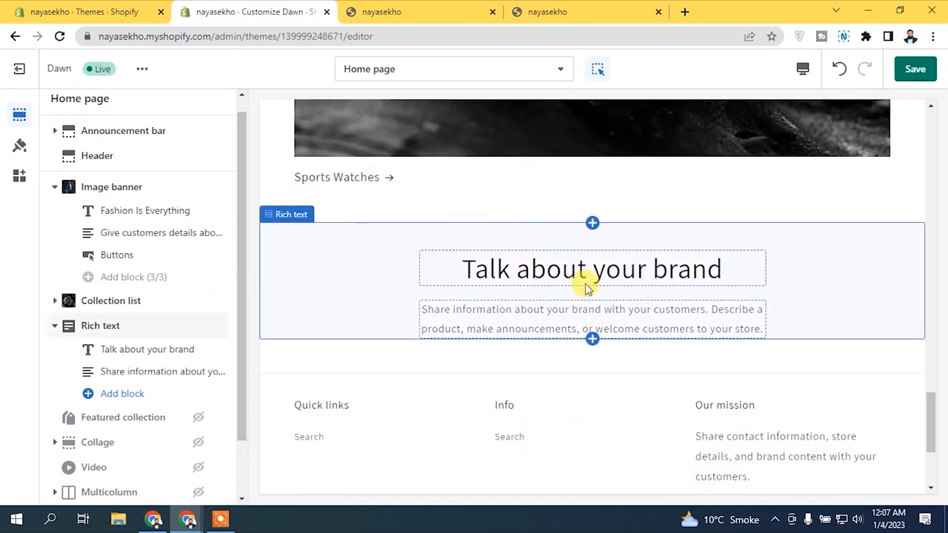
Step: View the Rich text section's description block and the Image banner's heading block in the preview
{"action": "left_click", "coordinate": [138, 374]}
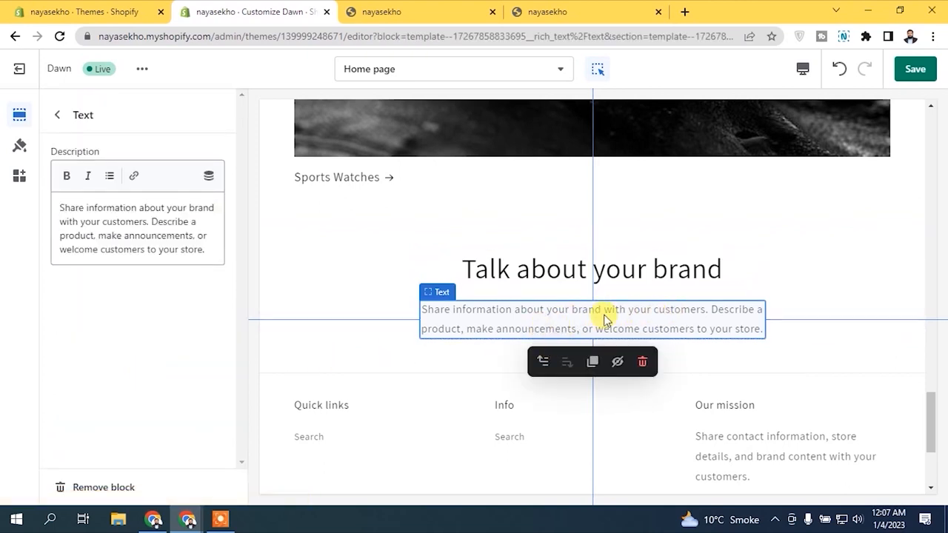
{"action": "left_click", "coordinate": [58, 116]}
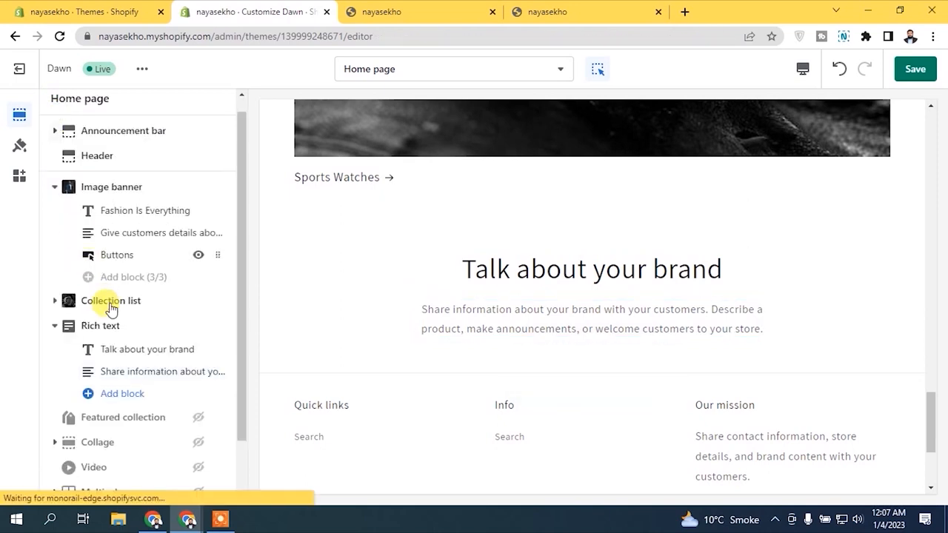
{"action": "left_click", "coordinate": [127, 213]}
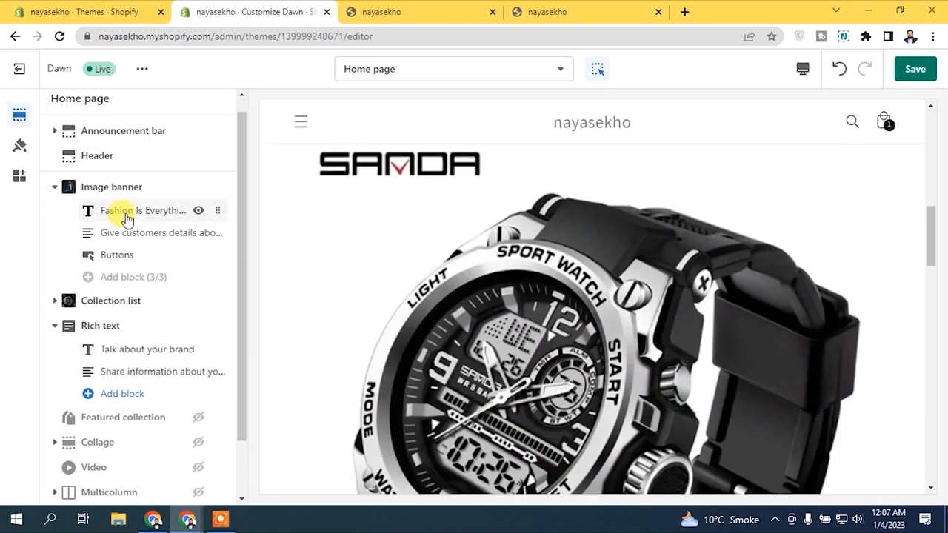
{"action": "left_click", "coordinate": [72, 114]}
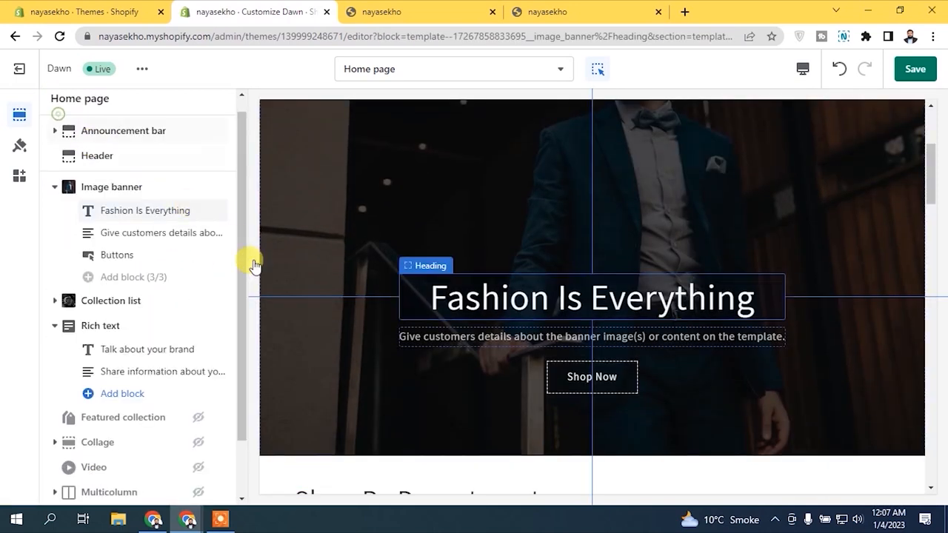
Step: Change the Rich text section's heading to "Top Selling Products!"
{"action": "scroll", "coordinate": [237, 229], "scroll_direction": "down", "scroll_amount": 2}
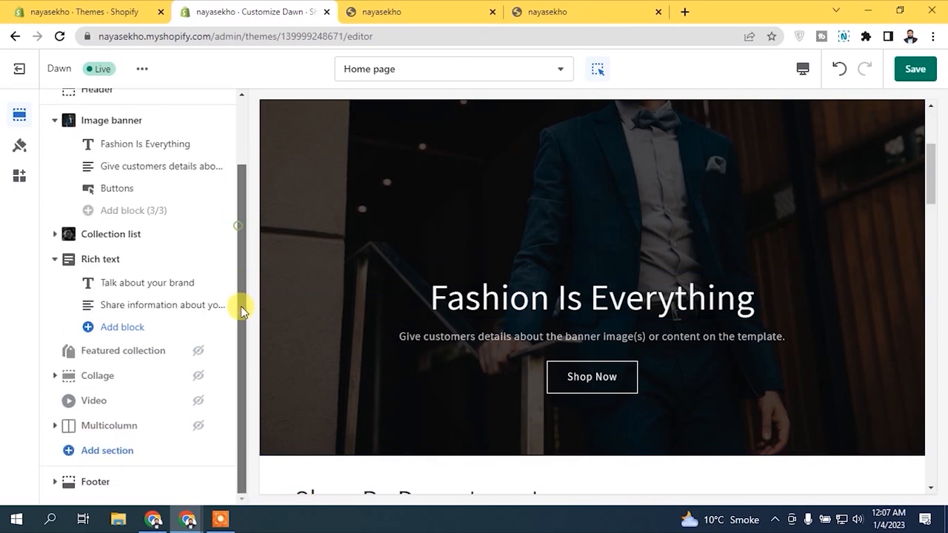
{"action": "left_click", "coordinate": [128, 282]}
{"action": "left_click", "coordinate": [114, 208]}
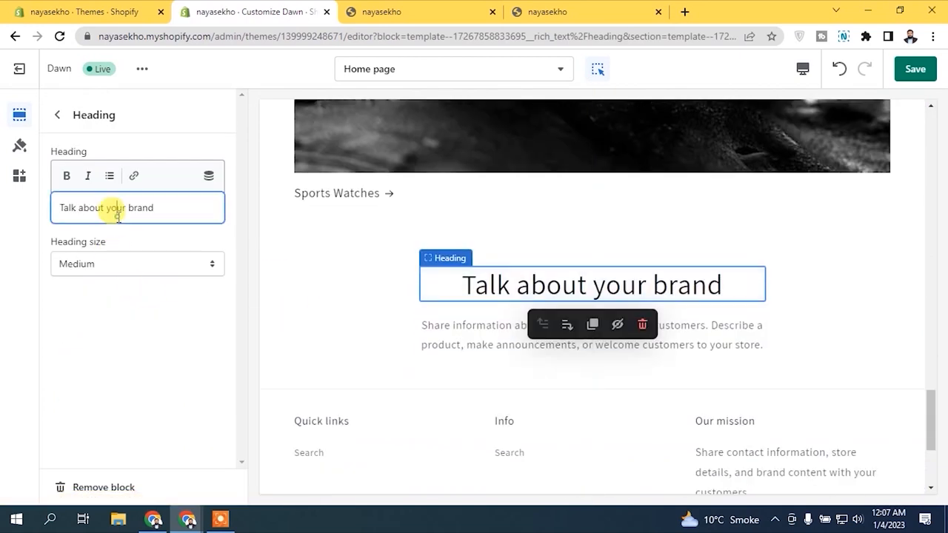
{"action": "triple_click", "coordinate": [117, 214]}
{"action": "type", "text": "T"}
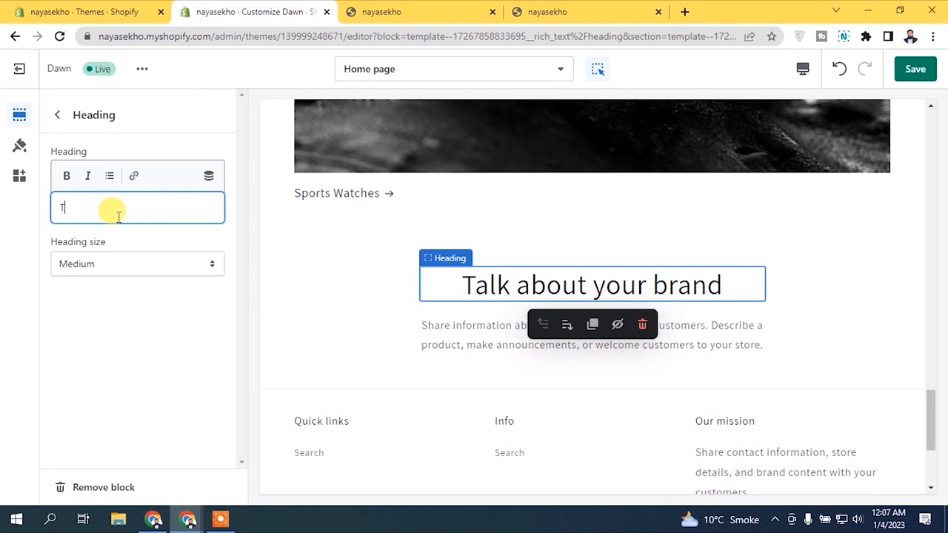
{"action": "type", "text": "op Sellin"}
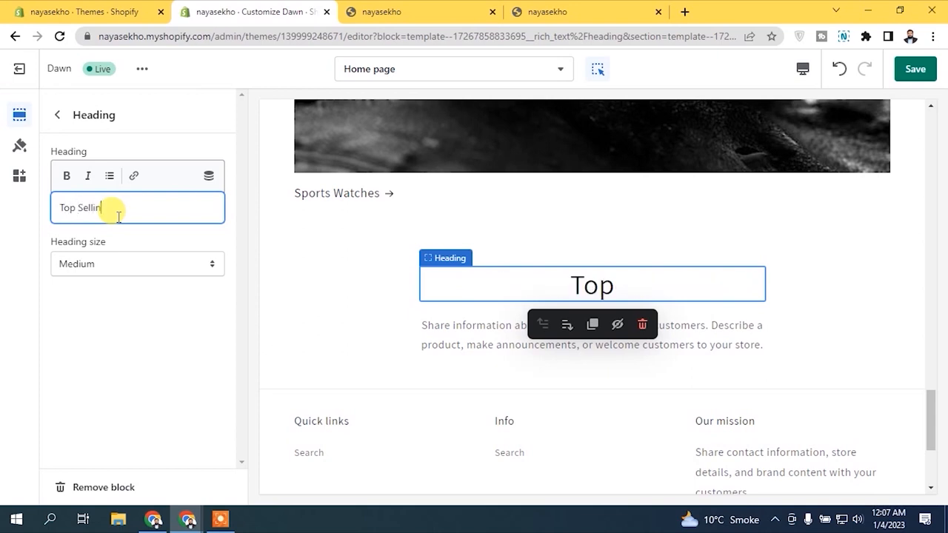
{"action": "type", "text": "g Products"}
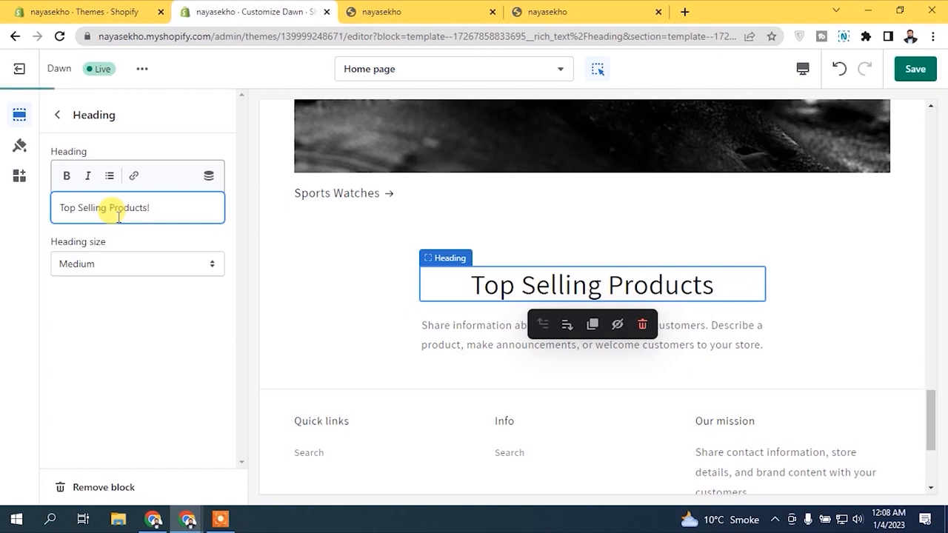
Step: Keep the Rich text heading size at Medium and make the words "Top Selling" bold
{"action": "left_click", "coordinate": [120, 268]}
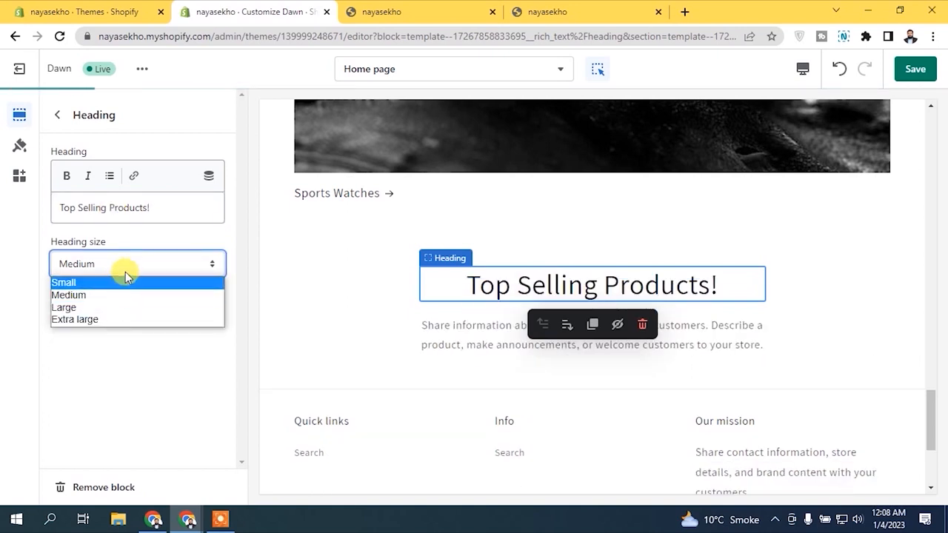
{"action": "left_click", "coordinate": [123, 263]}
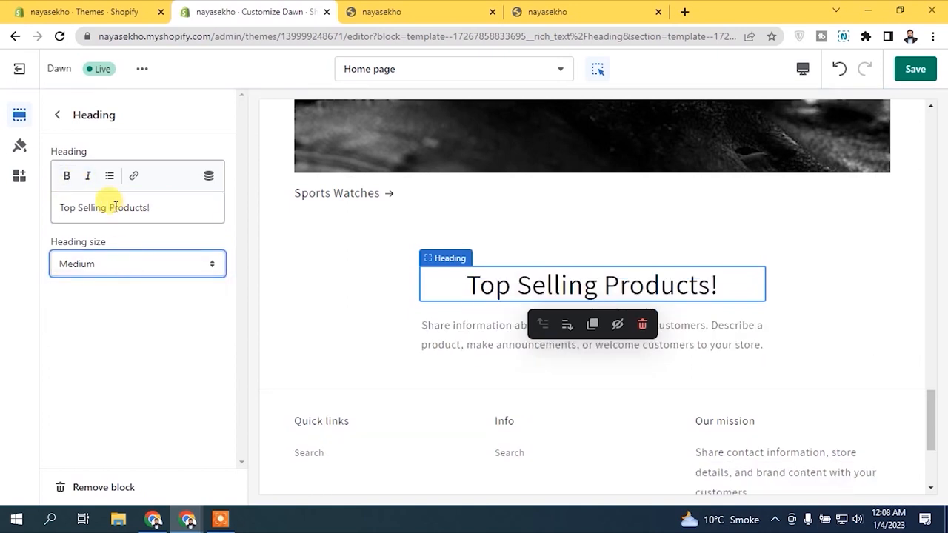
{"action": "left_click_drag", "start_coordinate": [106, 209], "coordinate": [87, 210]}
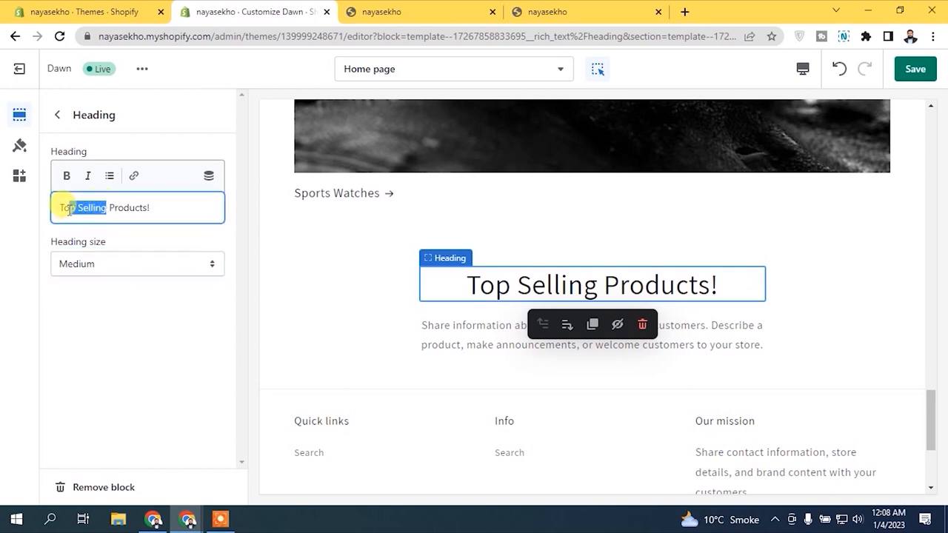
{"action": "left_click", "coordinate": [65, 177]}
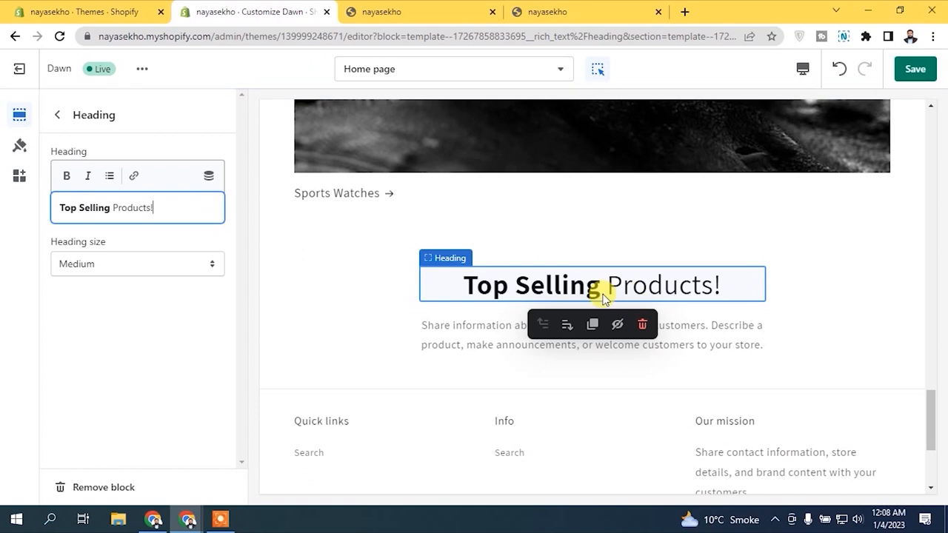
{"action": "left_click", "coordinate": [59, 115]}
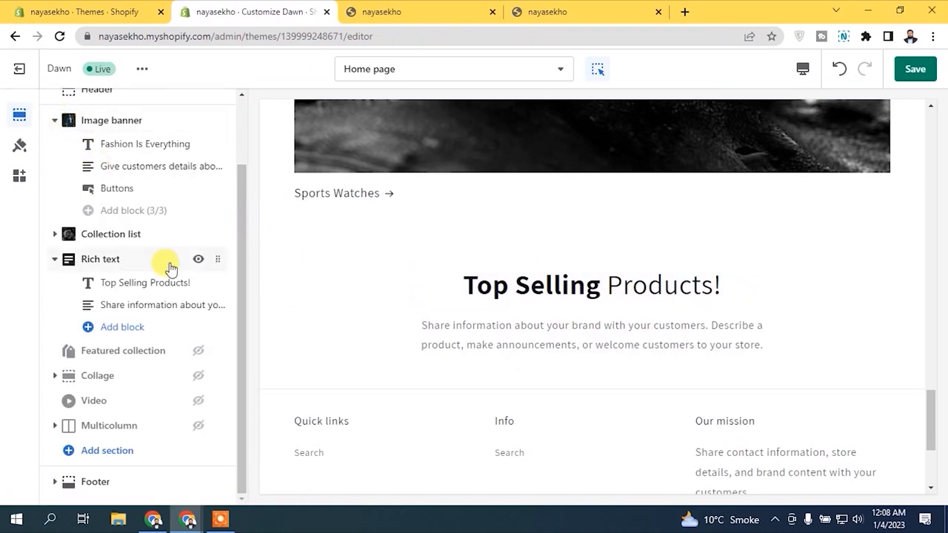
{"action": "left_click", "coordinate": [135, 284]}
{"action": "triple_click", "coordinate": [127, 207]}
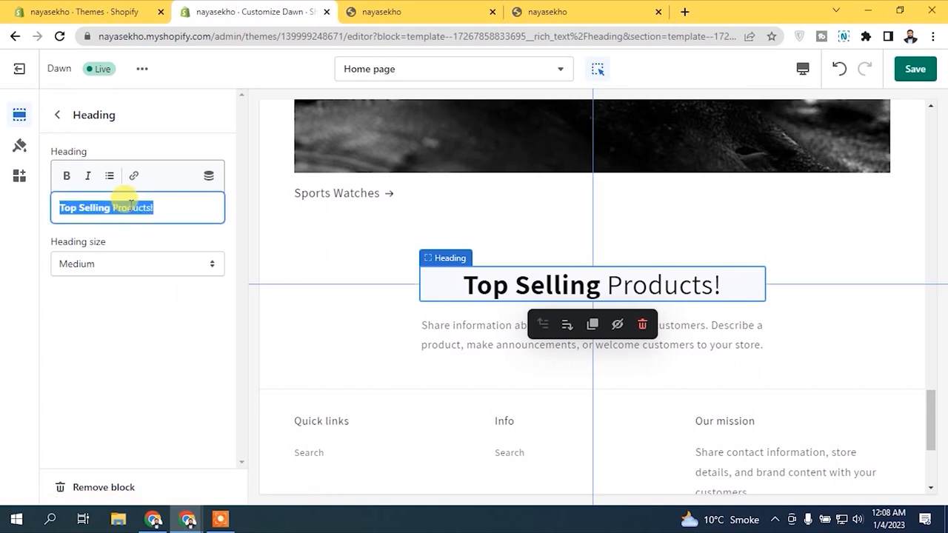
{"action": "left_click", "coordinate": [143, 378]}
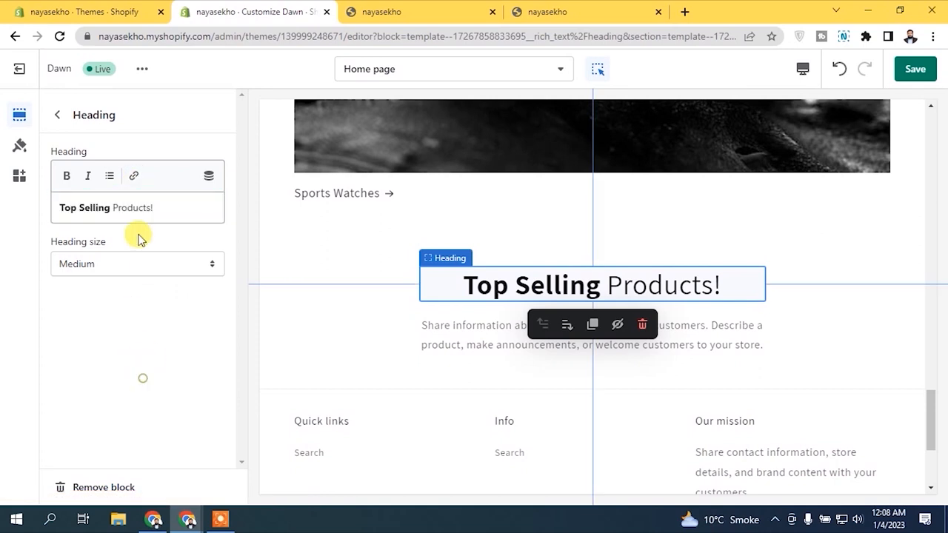
{"action": "left_click", "coordinate": [57, 115]}
Step: Add a star emoji at the end of the "Top Selling Products!" heading
{"action": "left_click", "coordinate": [142, 285]}
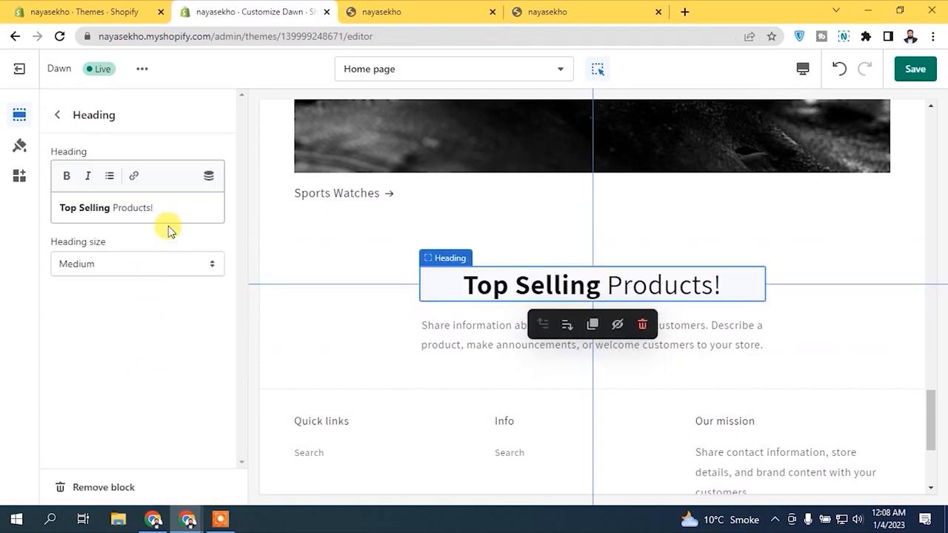
{"action": "right_click", "coordinate": [176, 213]}
{"action": "left_click", "coordinate": [209, 221]}
{"action": "left_click", "coordinate": [282, 298]}
{"action": "left_click", "coordinate": [158, 208]}
{"action": "left_click", "coordinate": [58, 117]}
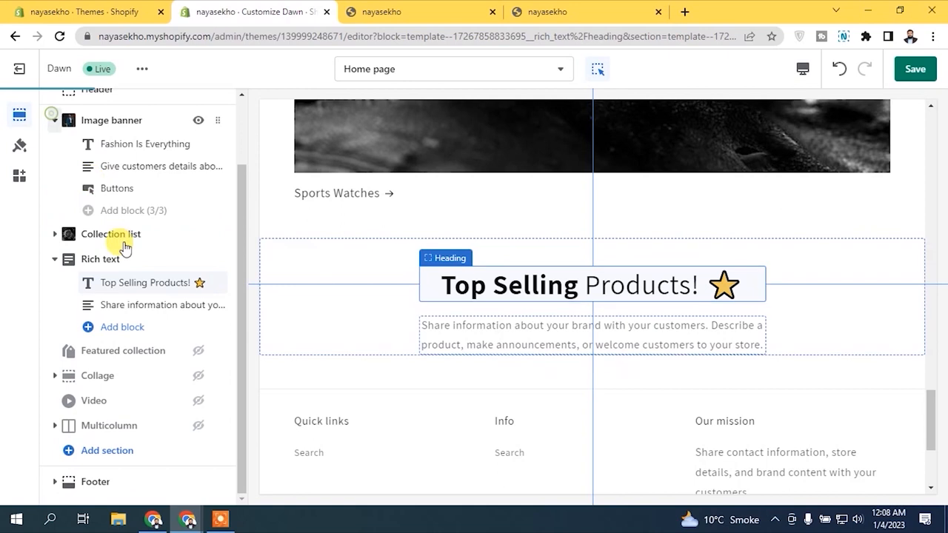
Step: Hide the Rich text section's description block, and remove it from the section
{"action": "left_click", "coordinate": [198, 304]}
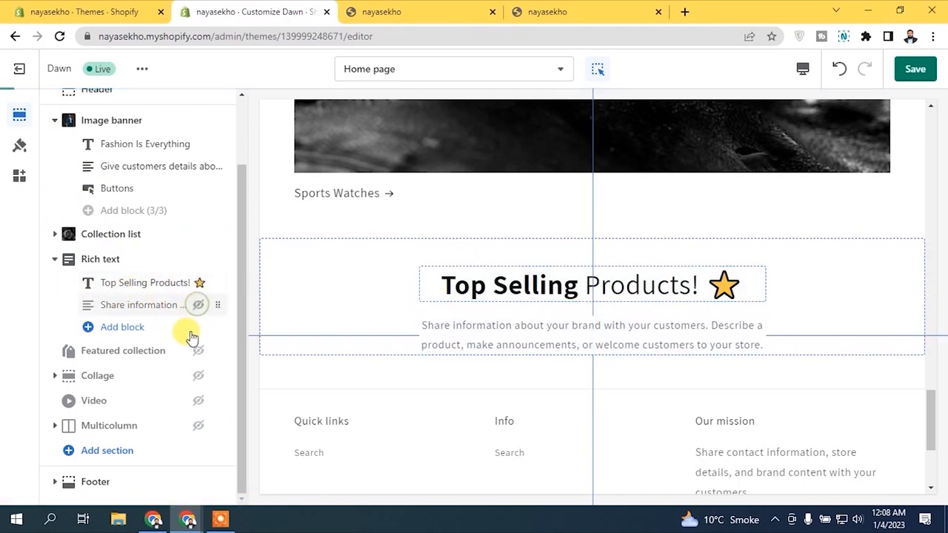
{"action": "left_click", "coordinate": [137, 304]}
{"action": "left_click", "coordinate": [127, 486]}
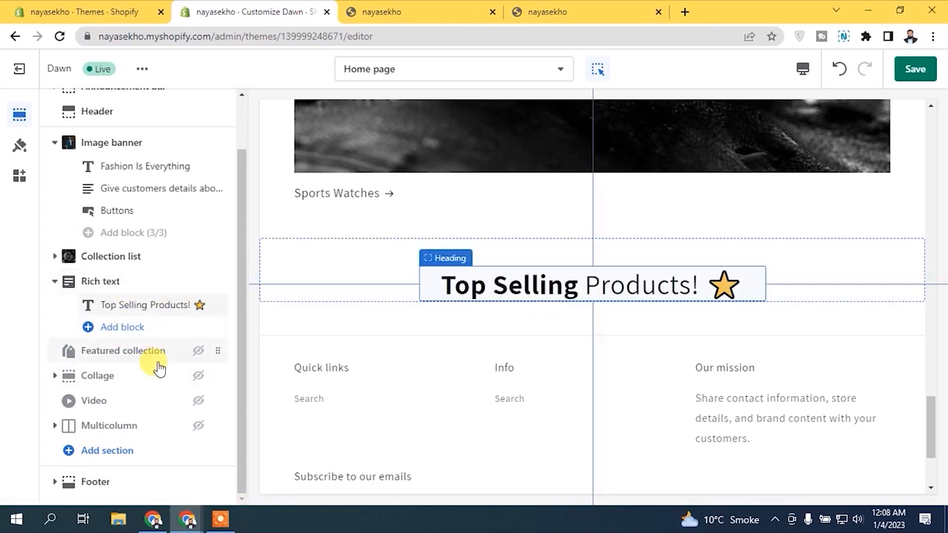
Step: Add a Featured product section to the home page below the "Top Selling Products!" heading
{"action": "left_click", "coordinate": [120, 452]}
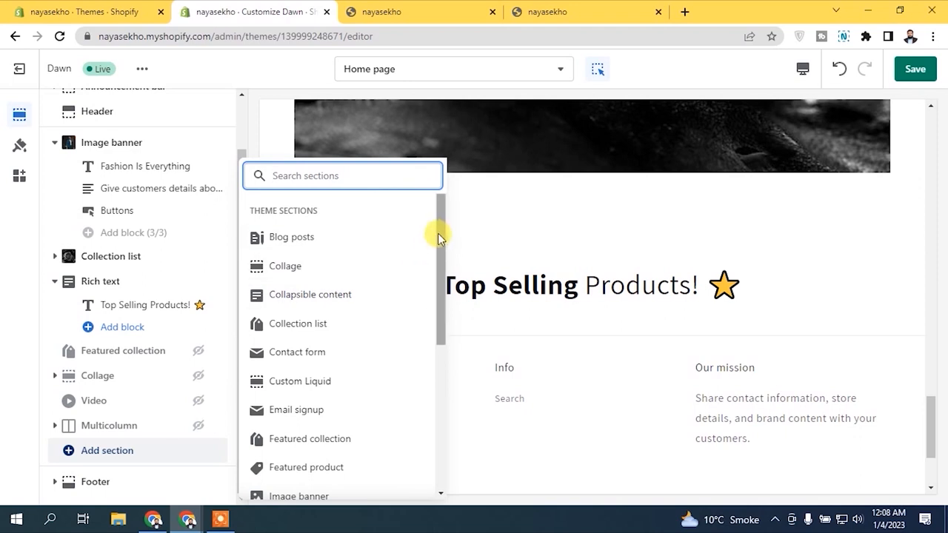
{"action": "left_click_drag", "start_coordinate": [441, 236], "coordinate": [437, 317]}
{"action": "left_click", "coordinate": [306, 292]}
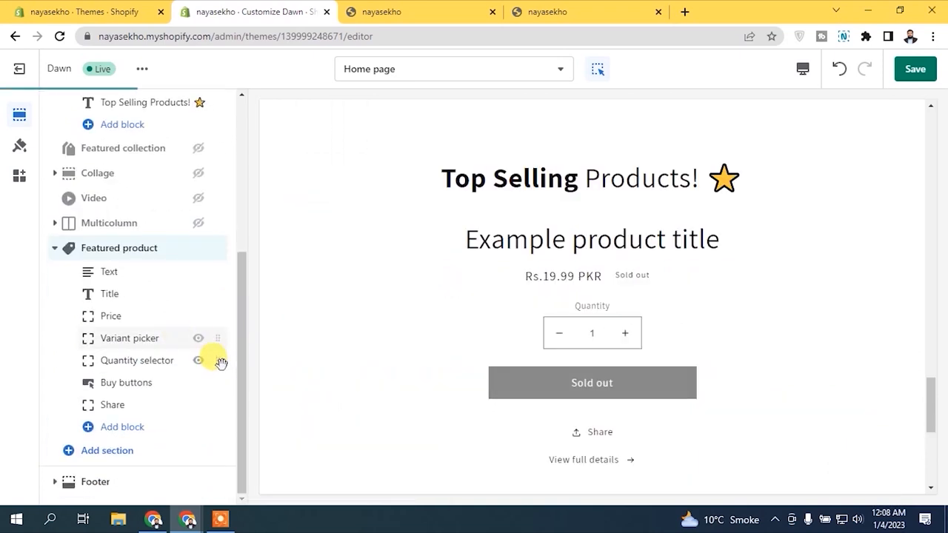
{"action": "scroll", "coordinate": [932, 379], "scroll_direction": "up", "scroll_amount": 2}
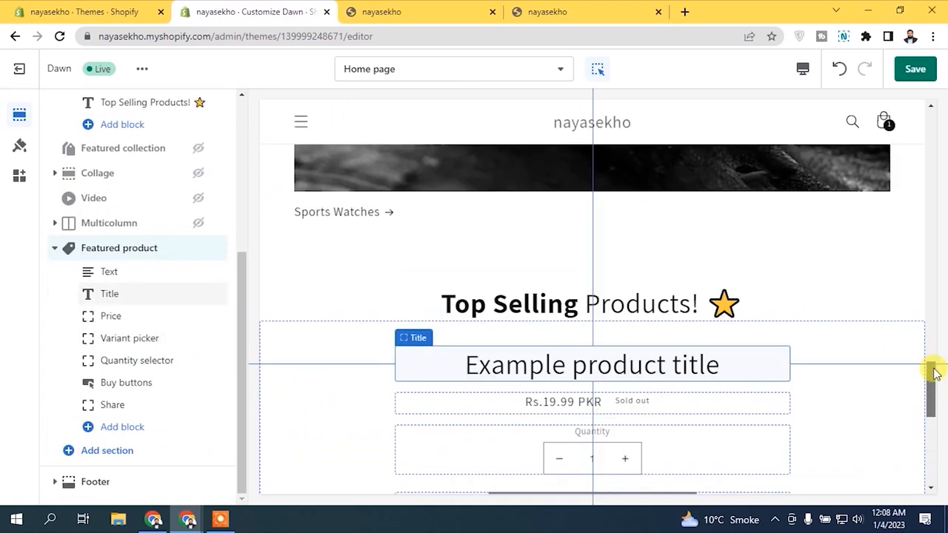
{"action": "left_click_drag", "start_coordinate": [932, 374], "coordinate": [932, 375]}
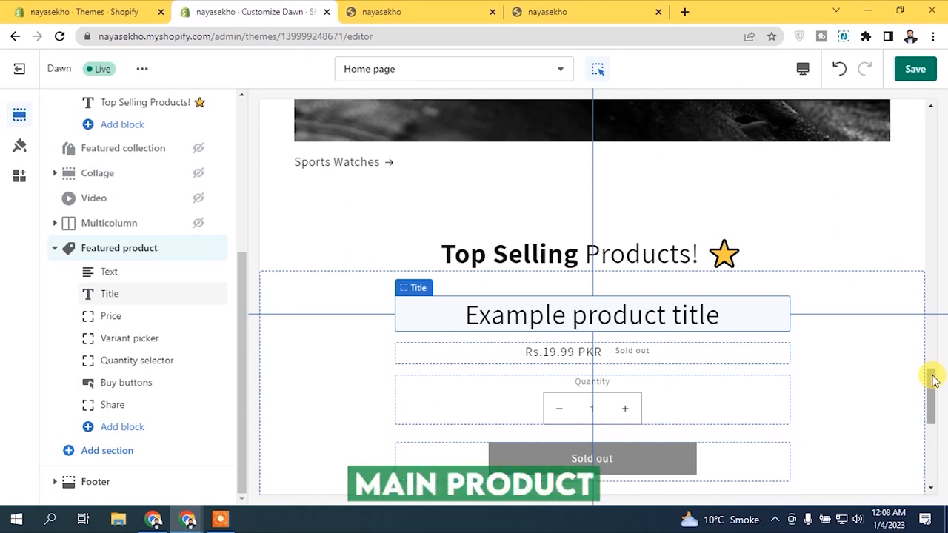
Step: Assign the Dual Display Digital Sport Watch (Black-Sliver) to the Featured product section and check it in the preview
{"action": "left_click", "coordinate": [121, 250]}
{"action": "left_click", "coordinate": [126, 177]}
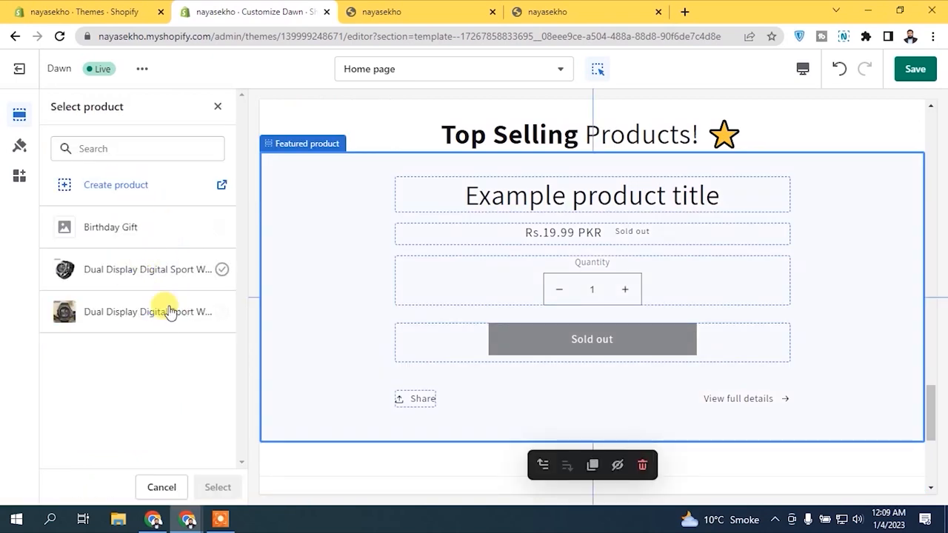
{"action": "left_click", "coordinate": [119, 275]}
{"action": "left_click", "coordinate": [218, 482]}
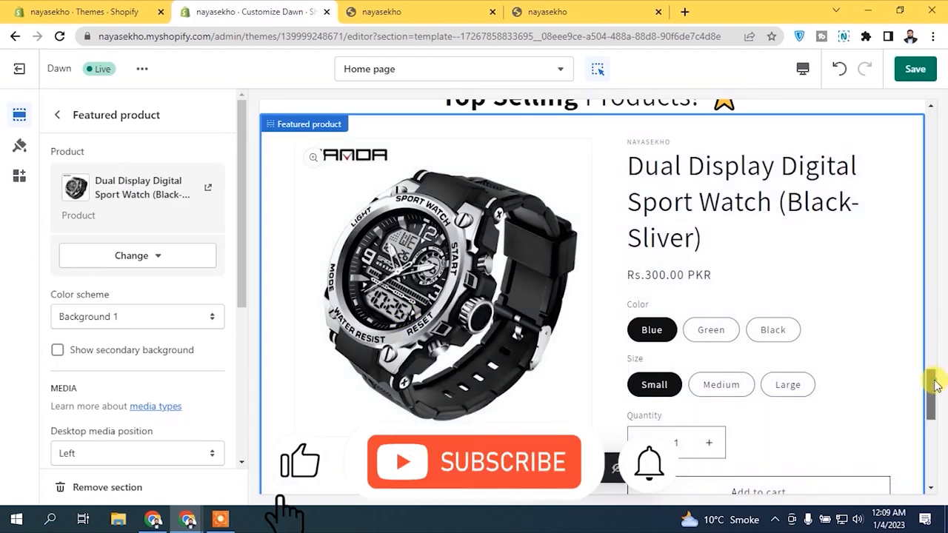
{"action": "scroll", "coordinate": [935, 373], "scroll_direction": "up", "scroll_amount": 2}
{"action": "left_click_drag", "start_coordinate": [939, 367], "coordinate": [939, 422]}
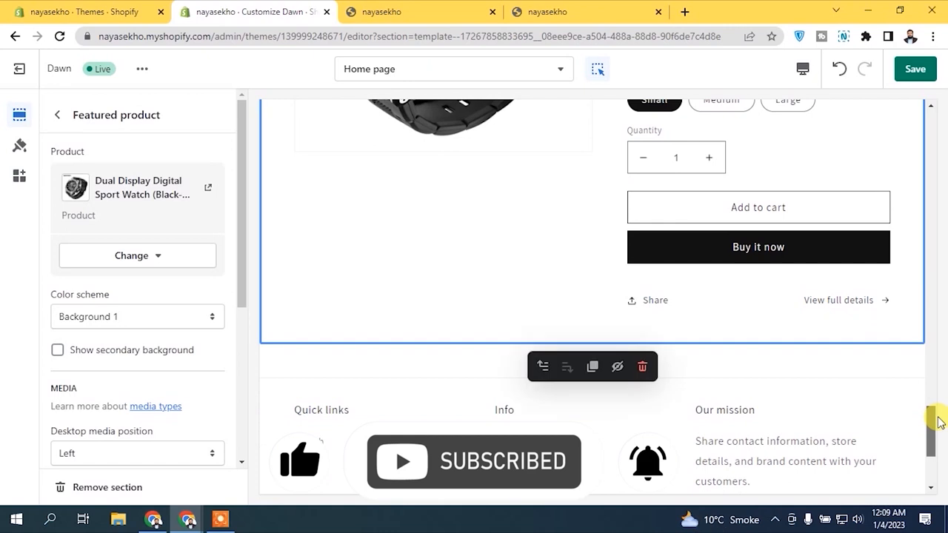
{"action": "left_click", "coordinate": [62, 121]}
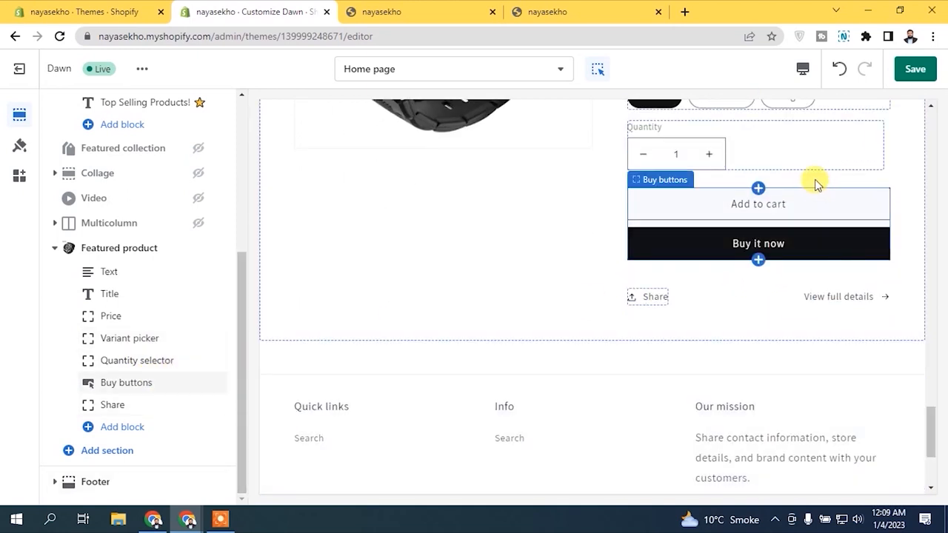
Step: Add a Product rating block to the Featured product section and place it between the Text and Title blocks
{"action": "scroll", "coordinate": [607, 274], "scroll_direction": "up", "scroll_amount": 3}
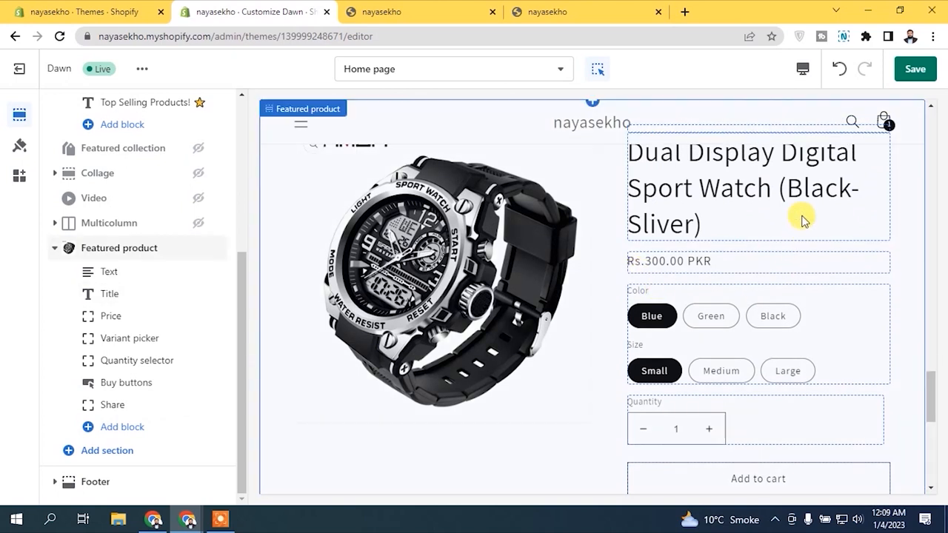
{"action": "left_click", "coordinate": [745, 170]}
{"action": "mouse_move", "coordinate": [930, 383]}
{"action": "left_mouse_down"}
{"action": "mouse_move", "coordinate": [933, 363]}
{"action": "mouse_move", "coordinate": [931, 370]}
{"action": "left_mouse_up"}
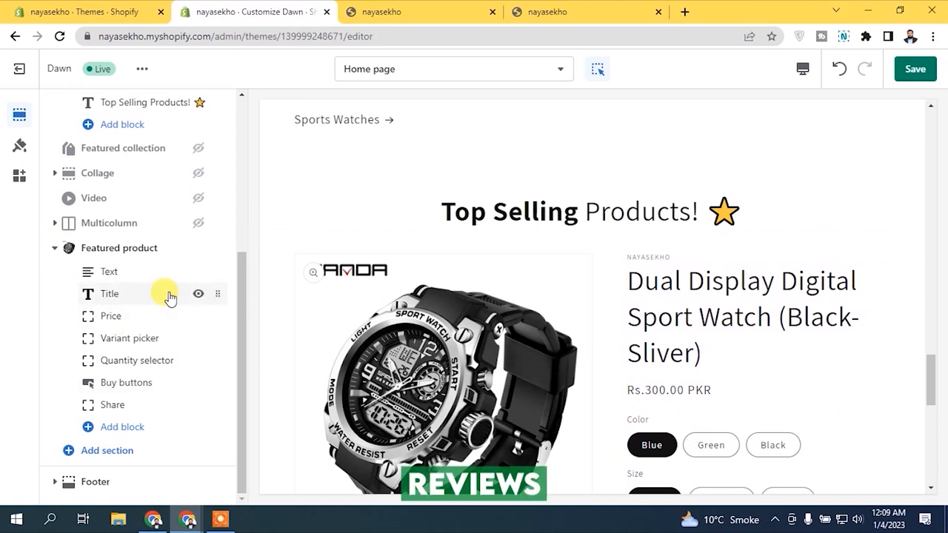
{"action": "left_click", "coordinate": [116, 425]}
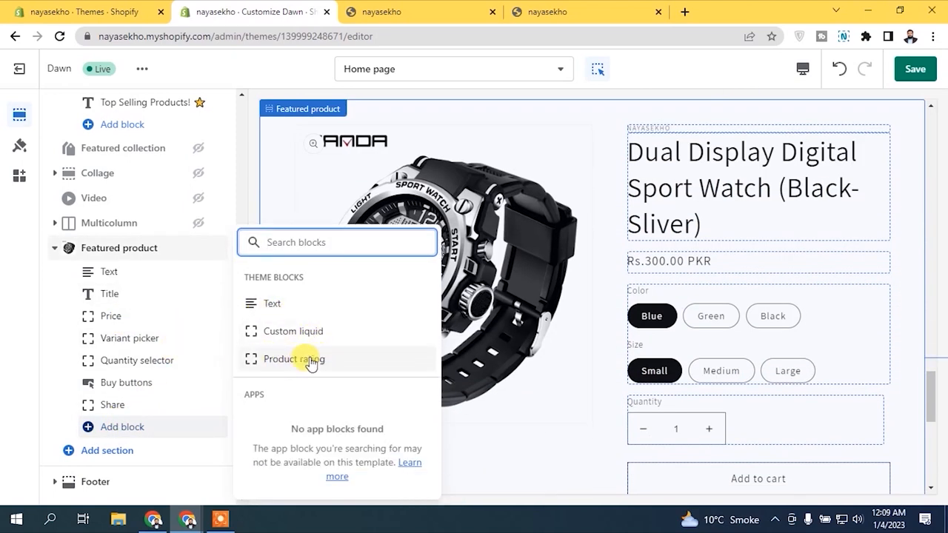
{"action": "left_click", "coordinate": [311, 361]}
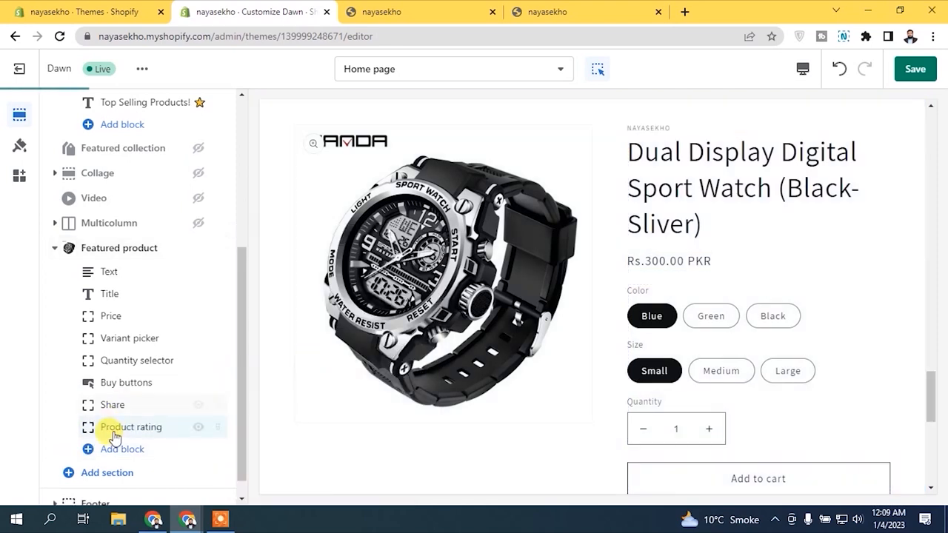
{"action": "left_click", "coordinate": [116, 427]}
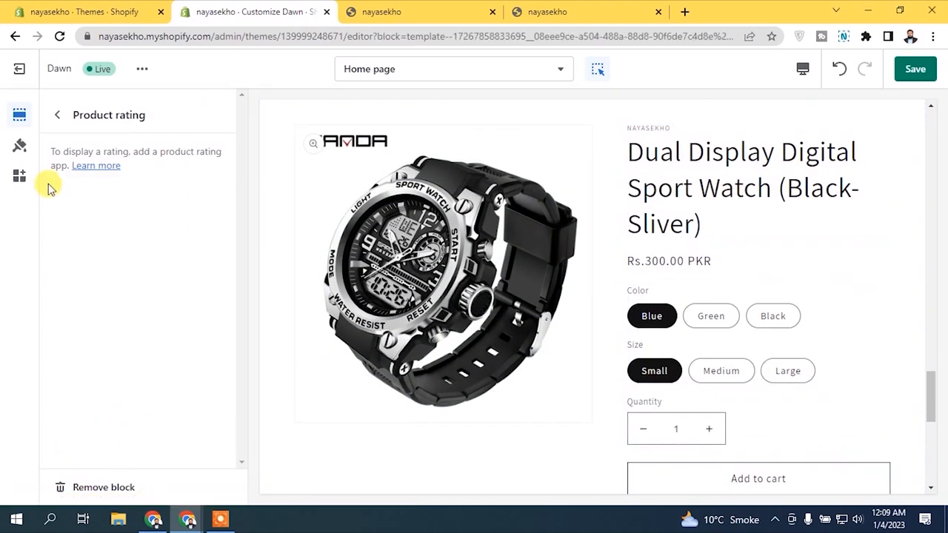
{"action": "left_click", "coordinate": [50, 113]}
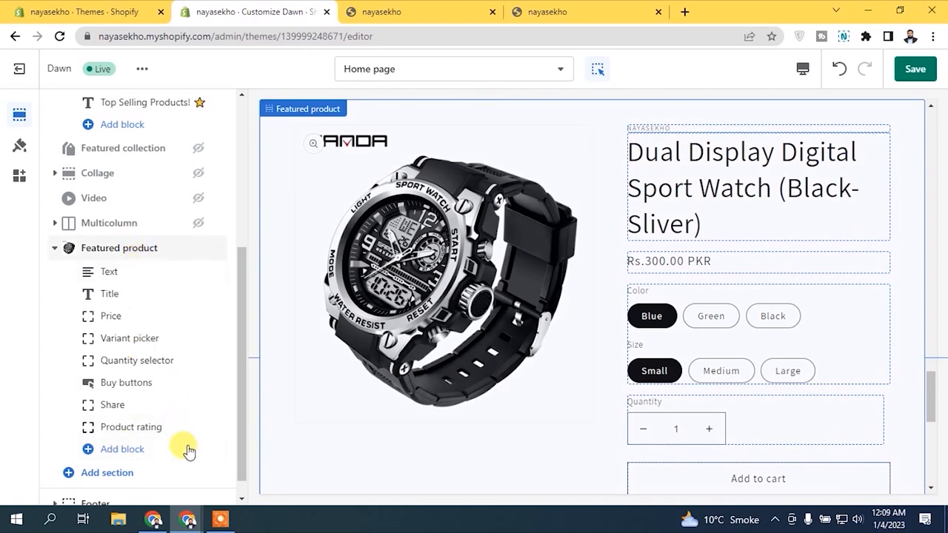
{"action": "left_click_drag", "start_coordinate": [219, 428], "coordinate": [183, 289]}
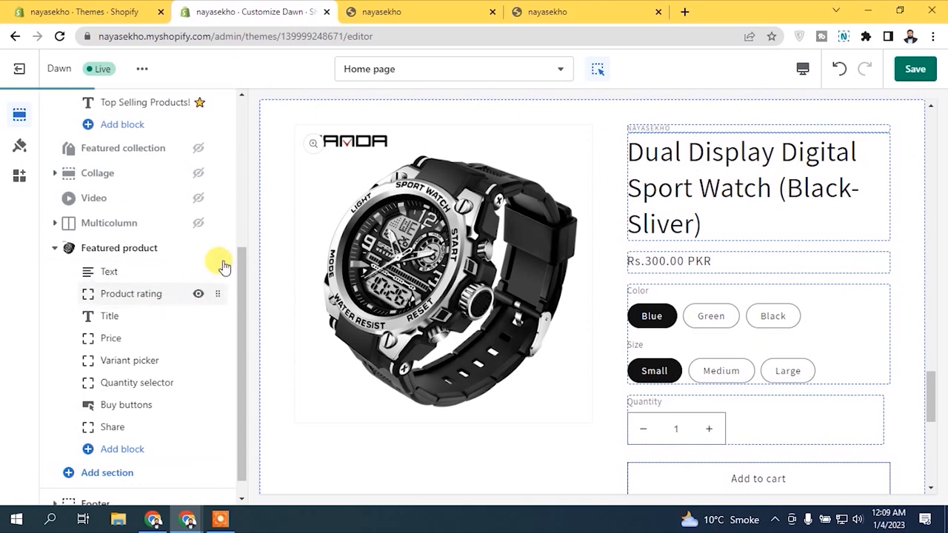
Step: Review the featured watch in the preview and hide the Featured product section's Share block
{"action": "left_click", "coordinate": [651, 170]}
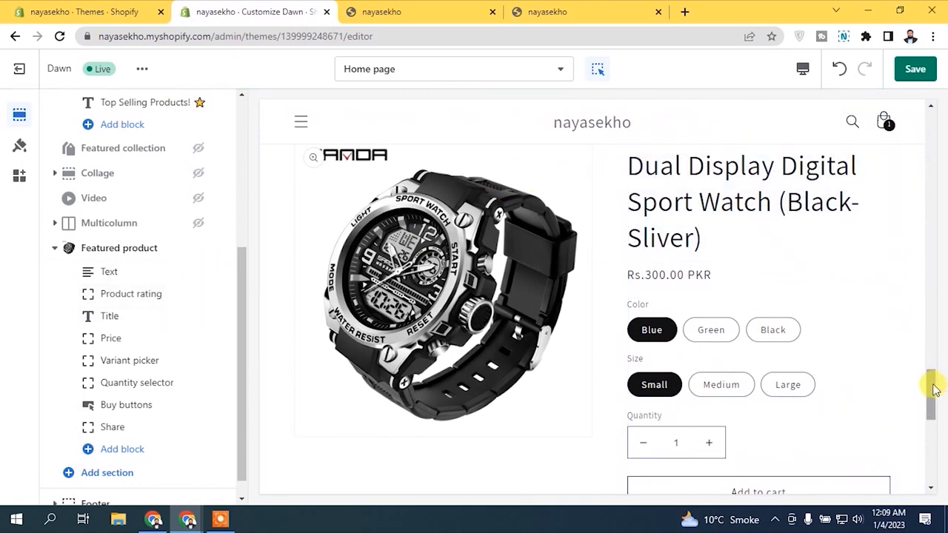
{"action": "scroll", "coordinate": [930, 377], "scroll_direction": "up", "scroll_amount": 1}
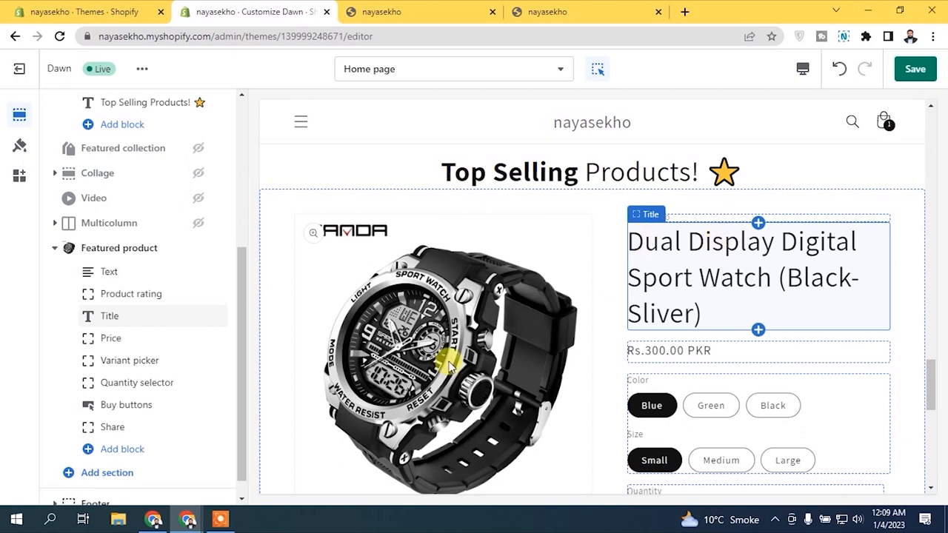
{"action": "left_click", "coordinate": [122, 361]}
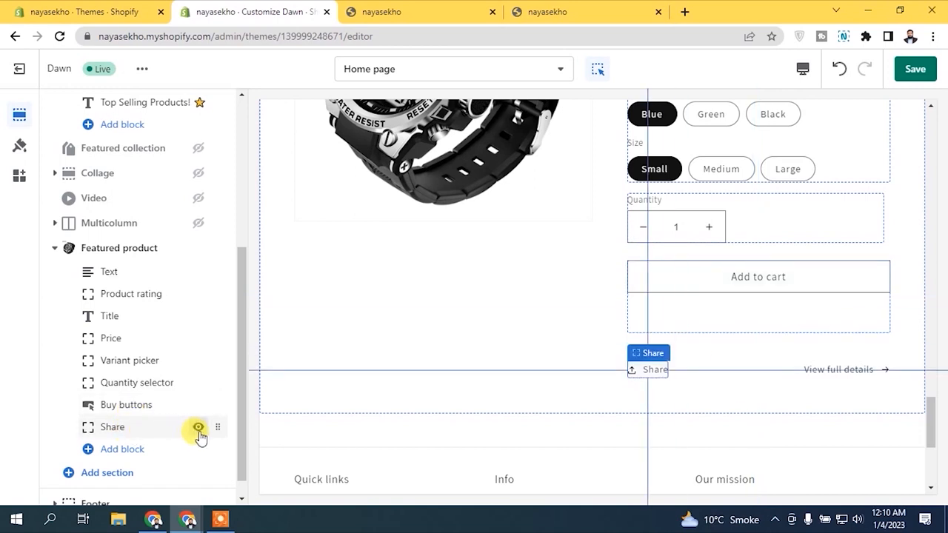
{"action": "left_click", "coordinate": [198, 429]}
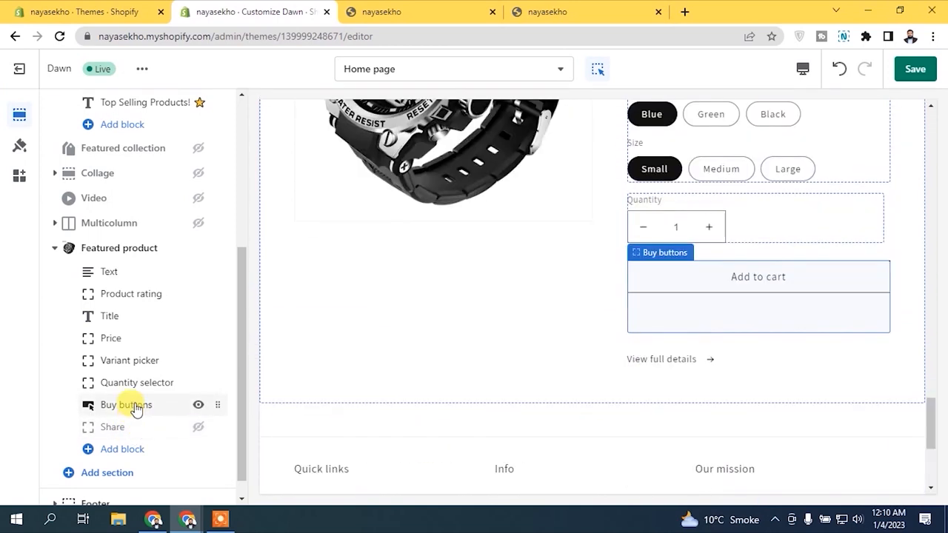
Step: Save the home page changes and check the Top Selling Products heading and featured watch on the reloaded storefront
{"action": "left_click_drag", "start_coordinate": [241, 344], "coordinate": [243, 305]}
{"action": "left_click", "coordinate": [54, 318]}
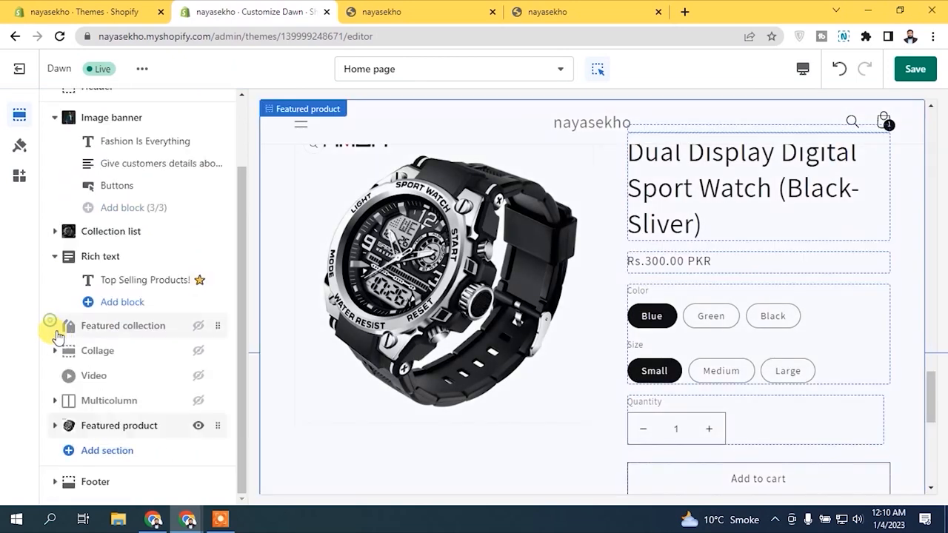
{"action": "left_click", "coordinate": [913, 68]}
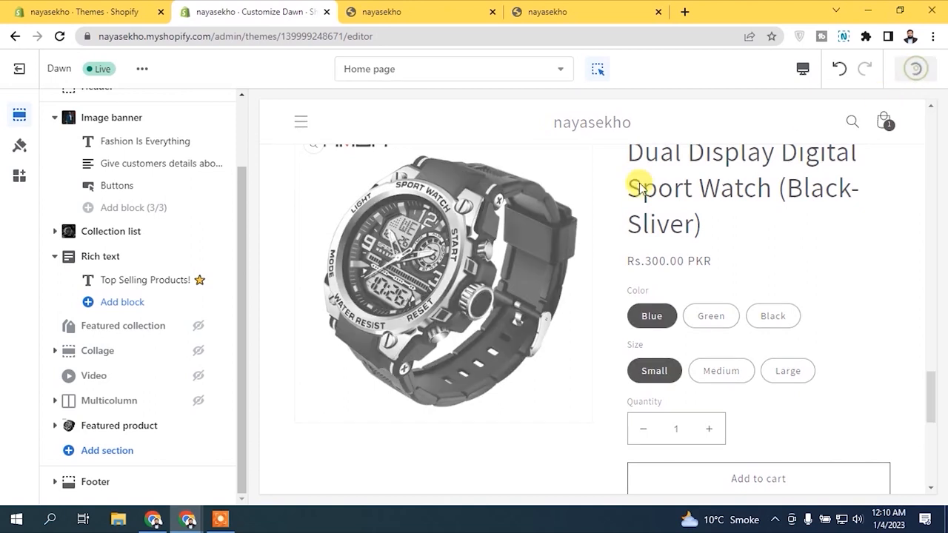
{"action": "left_click", "coordinate": [379, 6]}
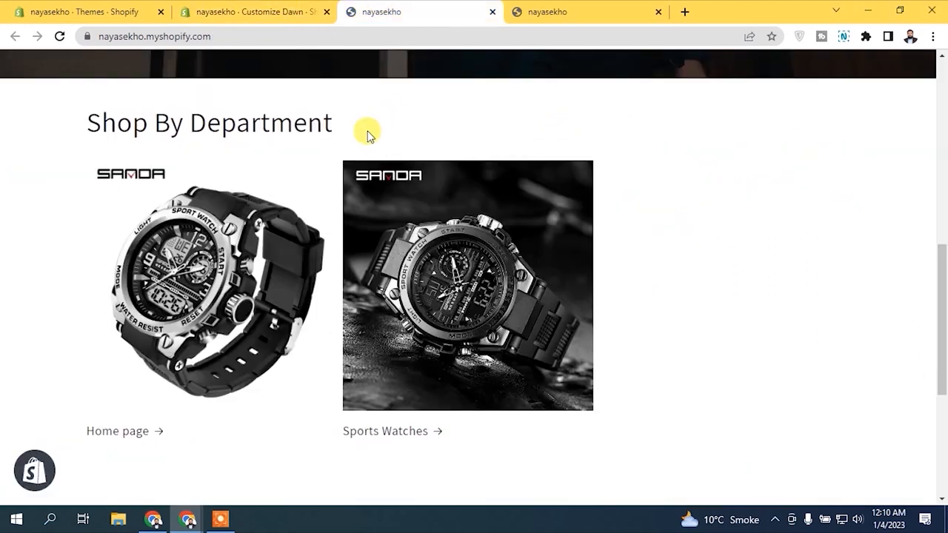
{"action": "left_click", "coordinate": [59, 35]}
{"action": "left_click_drag", "start_coordinate": [942, 201], "coordinate": [939, 294]}
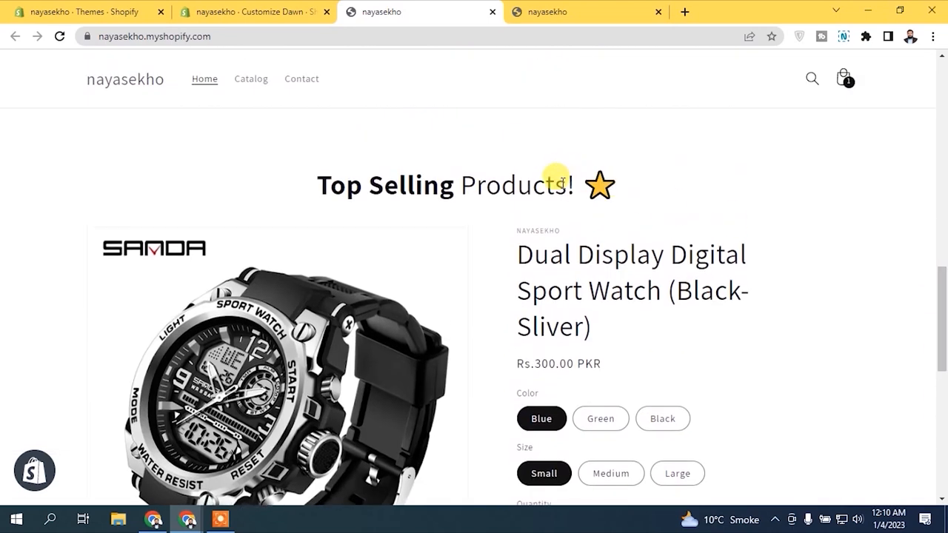
Step: Change the Rich text section's heading from plural to singular, reading "Top Selling Product!" with its star, and save the theme
{"action": "left_click", "coordinate": [252, 12]}
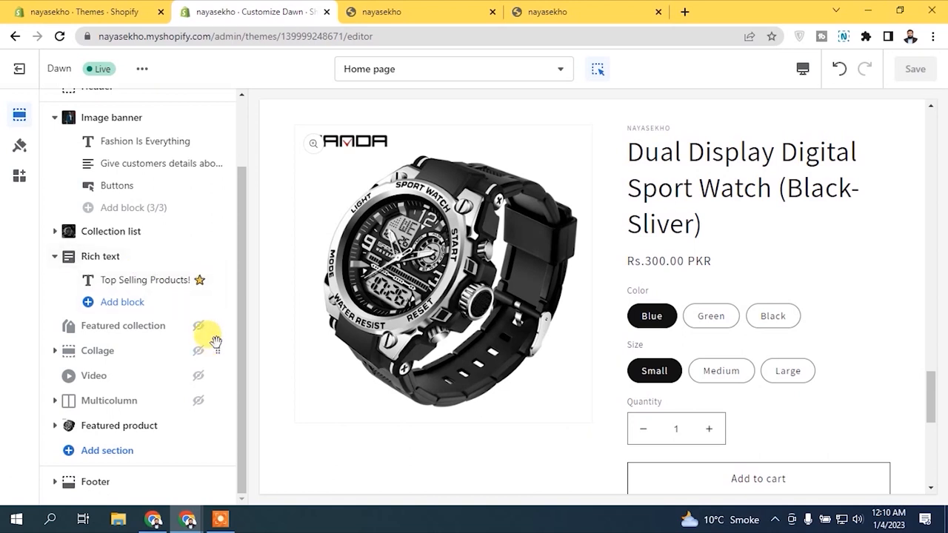
{"action": "left_click", "coordinate": [140, 280]}
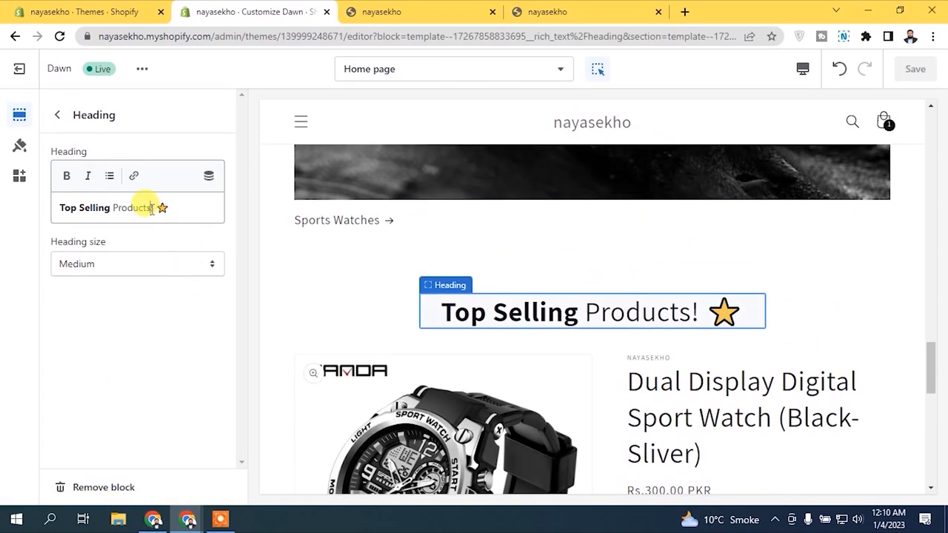
{"action": "key", "text": "BackSpace"}
{"action": "key", "text": "BackSpace"}
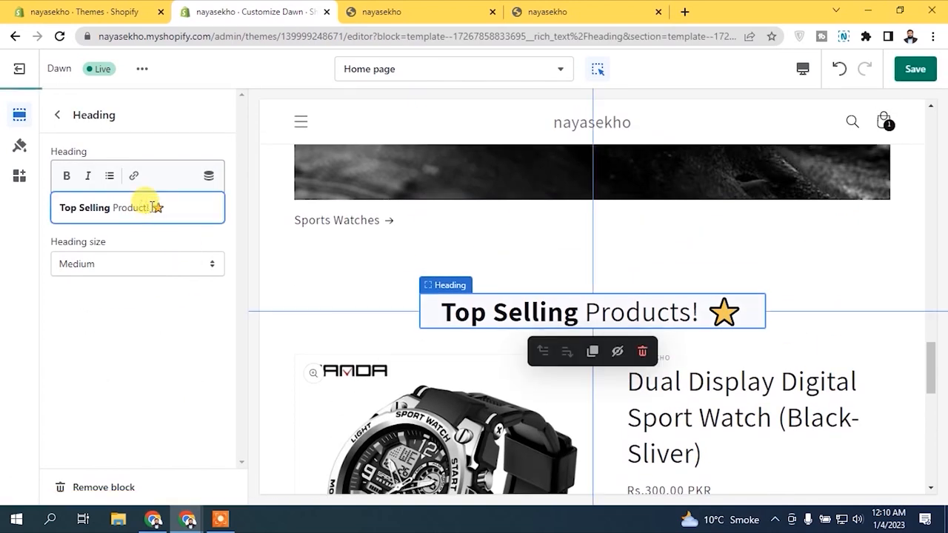
{"action": "left_click", "coordinate": [58, 115]}
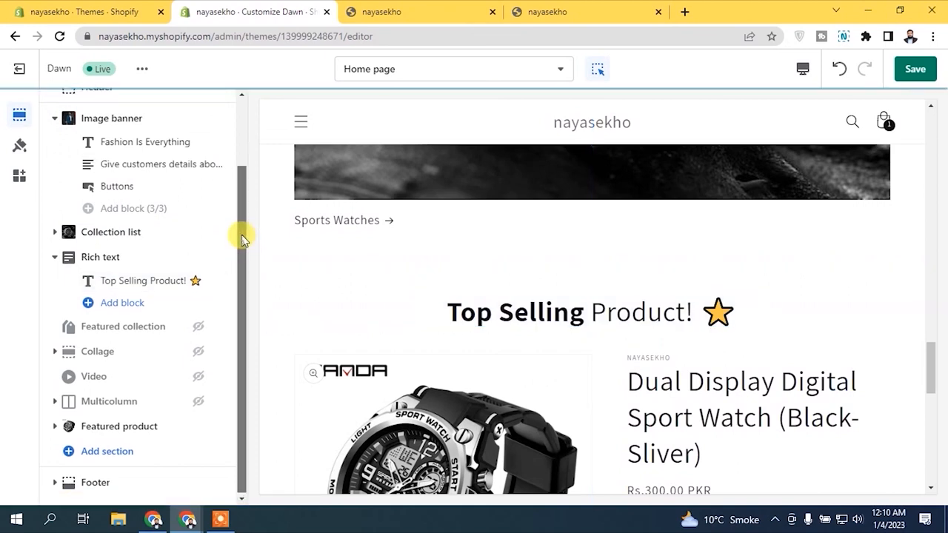
{"action": "left_click_drag", "start_coordinate": [242, 236], "coordinate": [238, 298]}
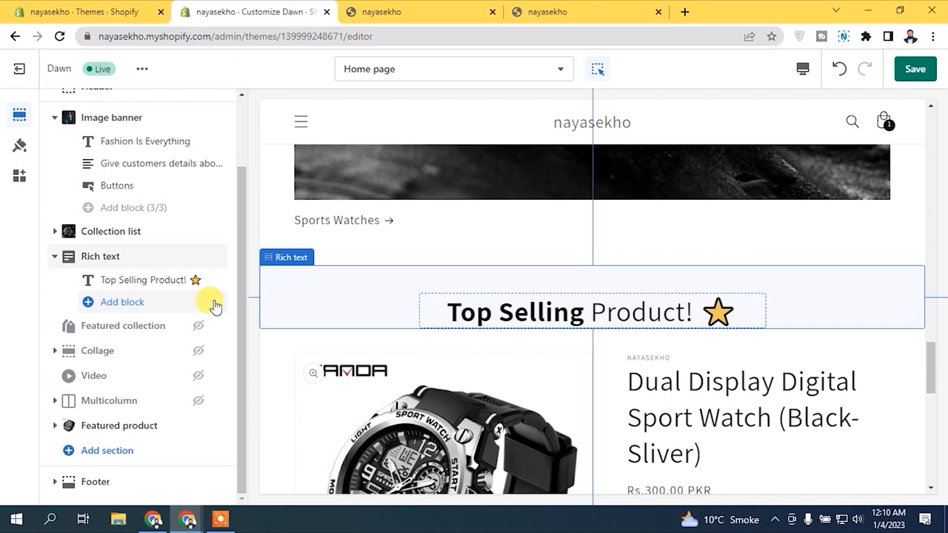
{"action": "left_click_drag", "start_coordinate": [932, 373], "coordinate": [922, 436]}
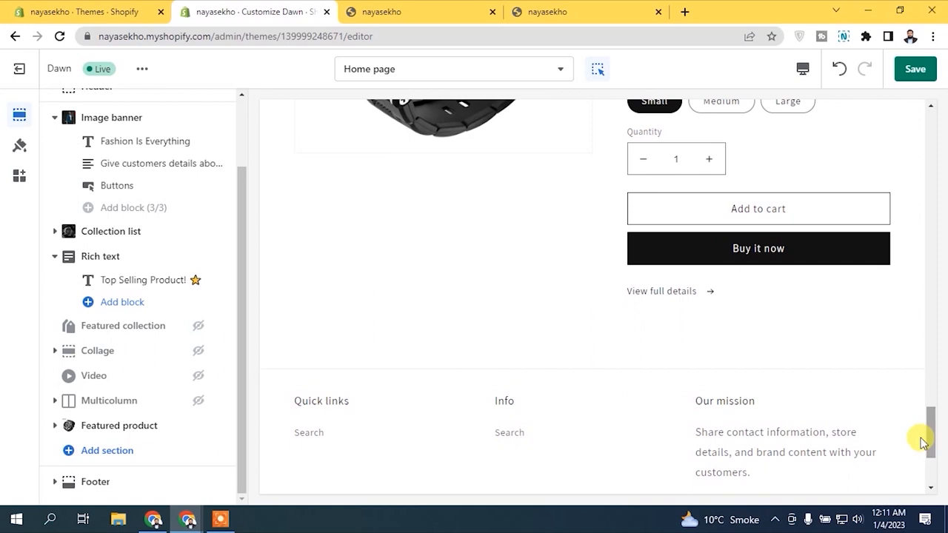
{"action": "left_click", "coordinate": [910, 72]}
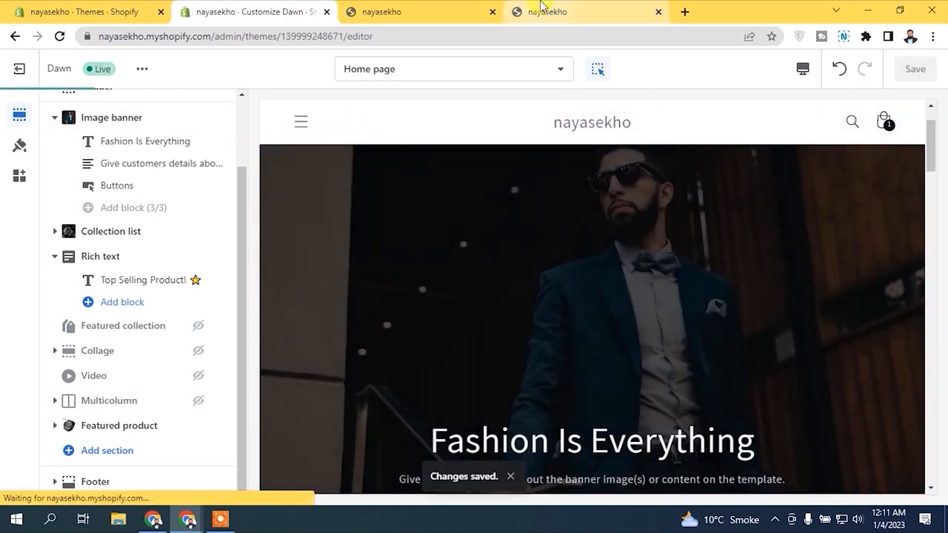
Step: Compare the original storefront home page with the customized one in the other tab, and return to the theme editor
{"action": "left_click", "coordinate": [545, 11]}
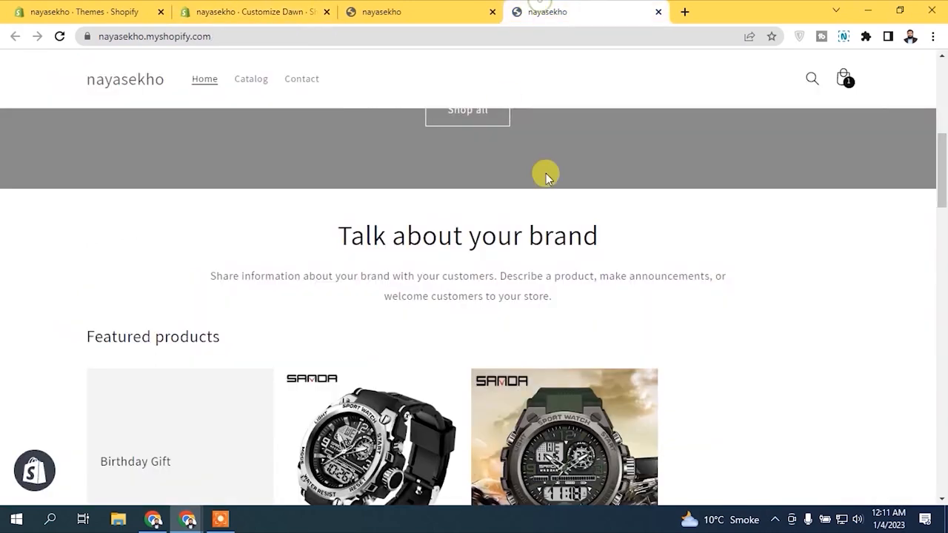
{"action": "left_click_drag", "start_coordinate": [941, 154], "coordinate": [940, 400]}
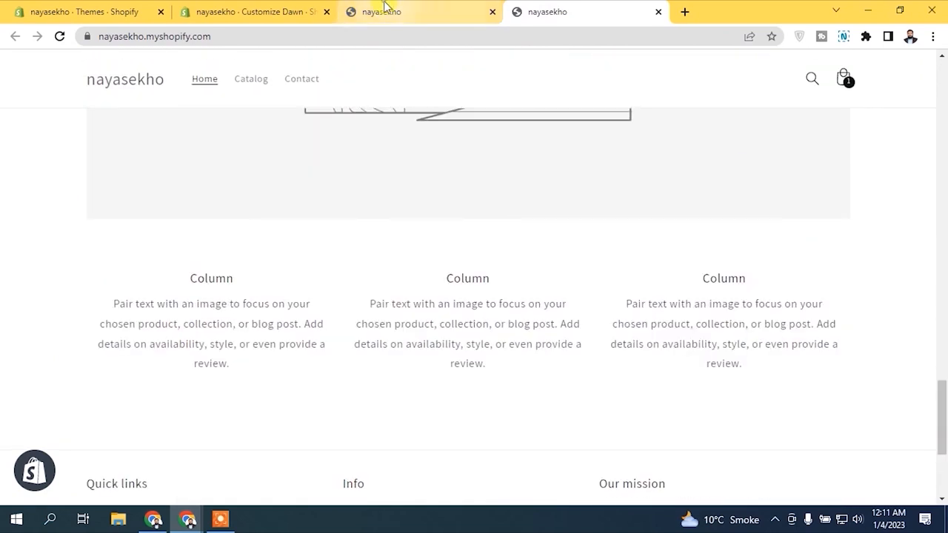
{"action": "left_click", "coordinate": [383, 9]}
{"action": "left_click_drag", "start_coordinate": [944, 307], "coordinate": [944, 85]}
{"action": "left_click", "coordinate": [229, 8]}
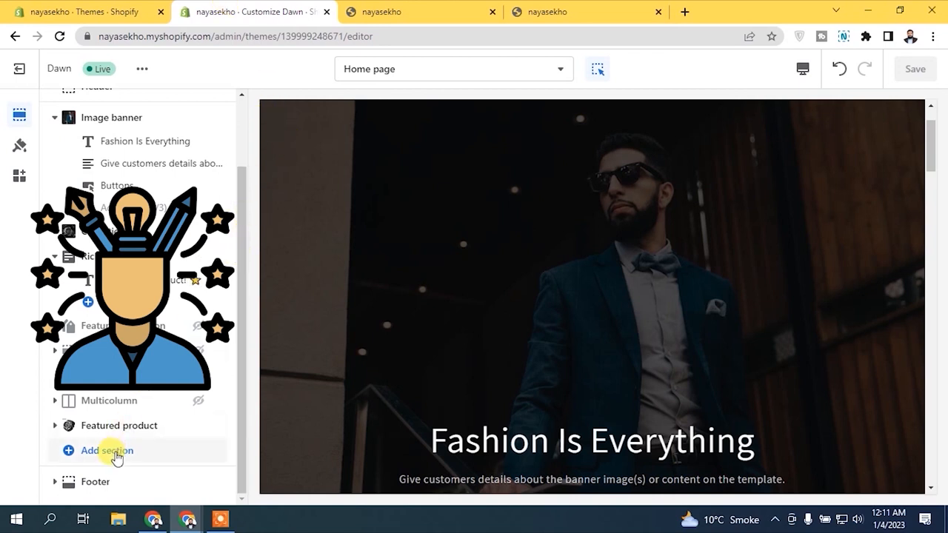
Step: Look through the theme sections available to add to the home page, from Blog posts to Video
{"action": "left_click", "coordinate": [111, 451]}
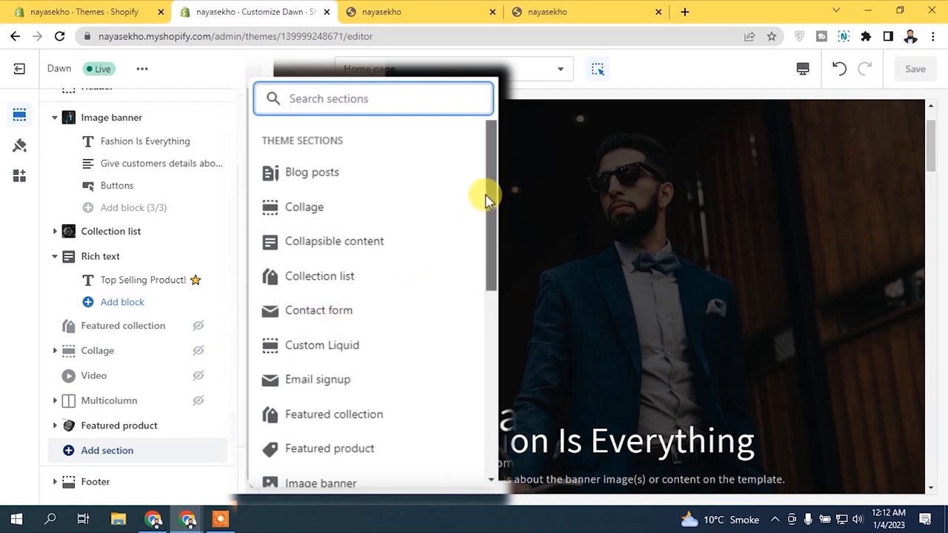
{"action": "scroll", "coordinate": [484, 222], "scroll_direction": "down", "scroll_amount": 3}
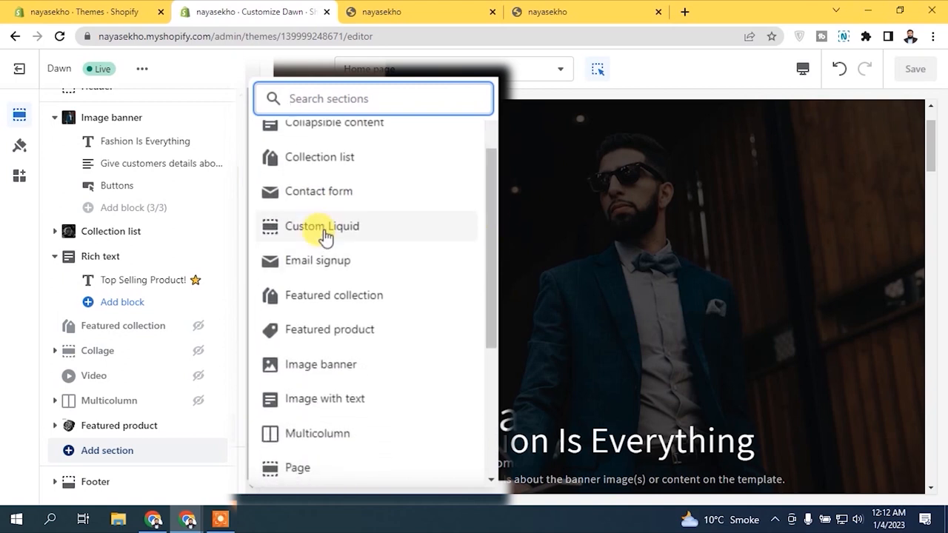
{"action": "left_click_drag", "start_coordinate": [486, 186], "coordinate": [486, 205]}
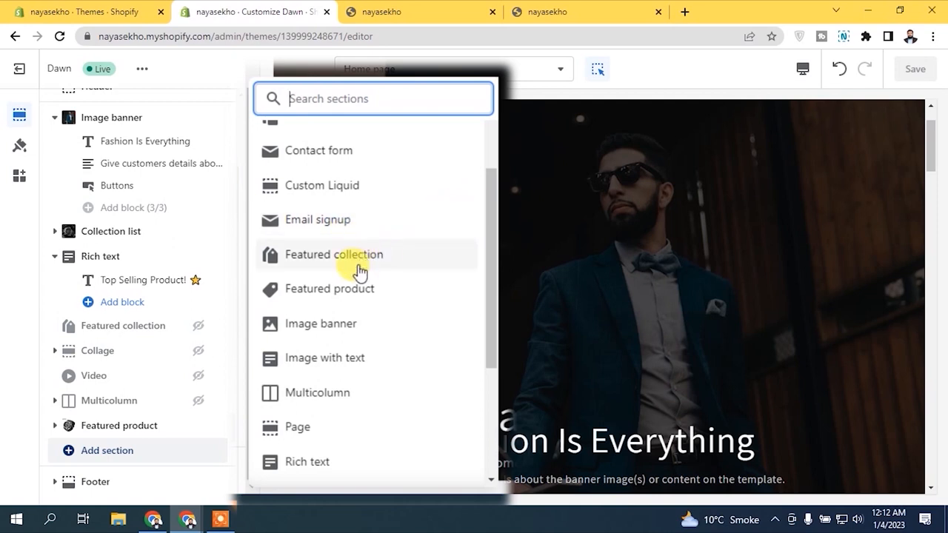
{"action": "scroll", "coordinate": [488, 226], "scroll_direction": "down", "scroll_amount": 1}
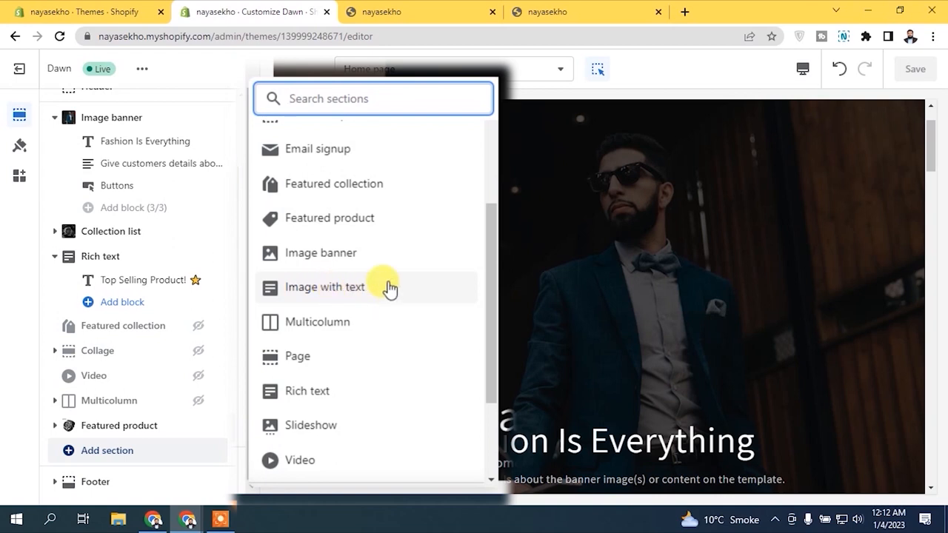
{"action": "scroll", "coordinate": [490, 237], "scroll_direction": "down", "scroll_amount": 1}
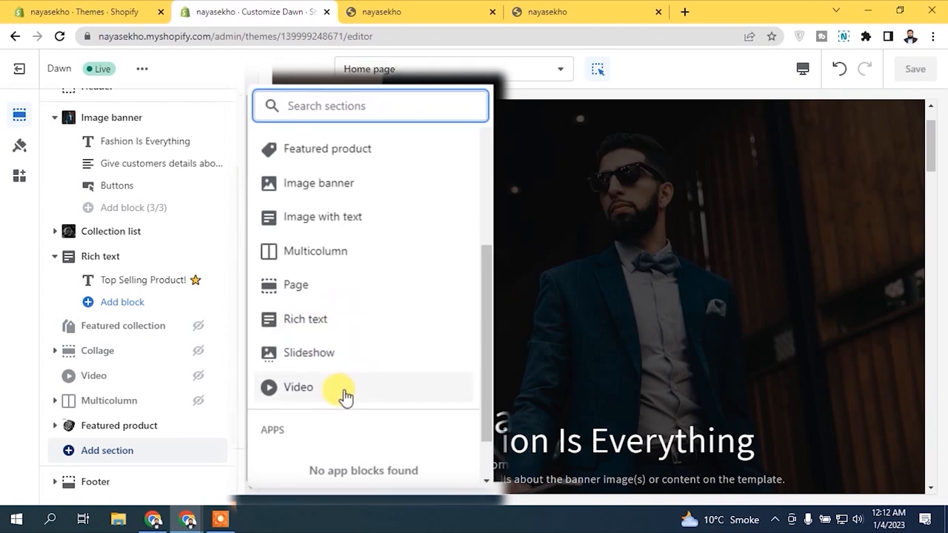
{"action": "left_click_drag", "start_coordinate": [438, 330], "coordinate": [425, 232]}
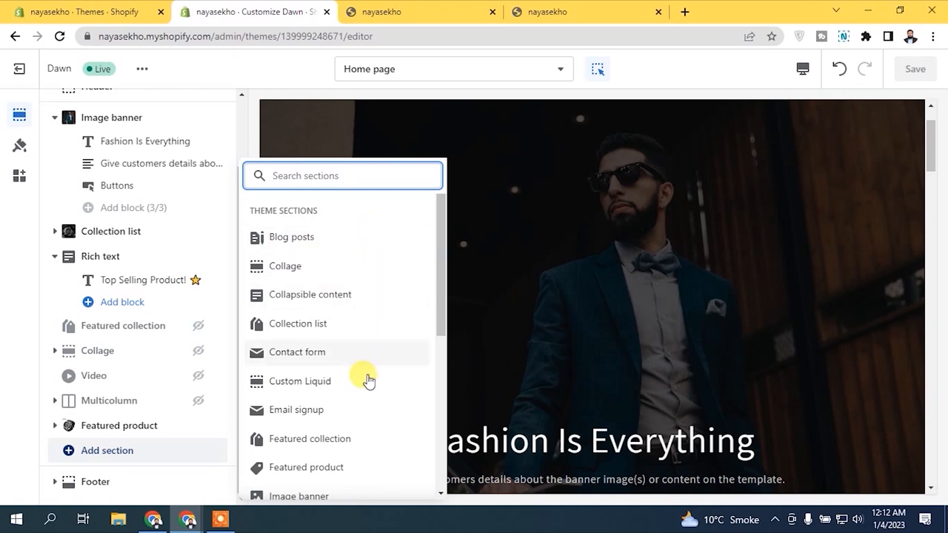
{"action": "left_click_drag", "start_coordinate": [436, 236], "coordinate": [425, 216]}
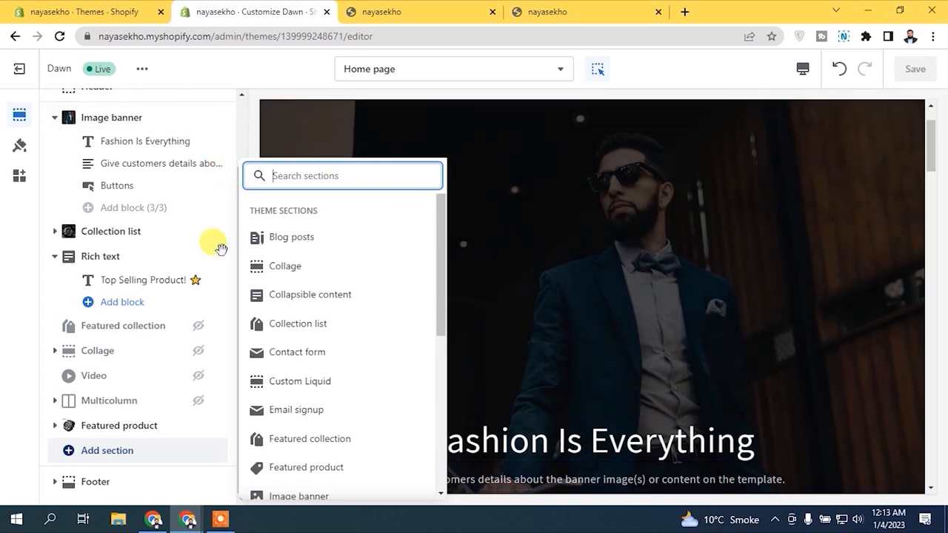
{"action": "left_click", "coordinate": [156, 451]}
{"action": "left_click_drag", "start_coordinate": [933, 141], "coordinate": [933, 376]}
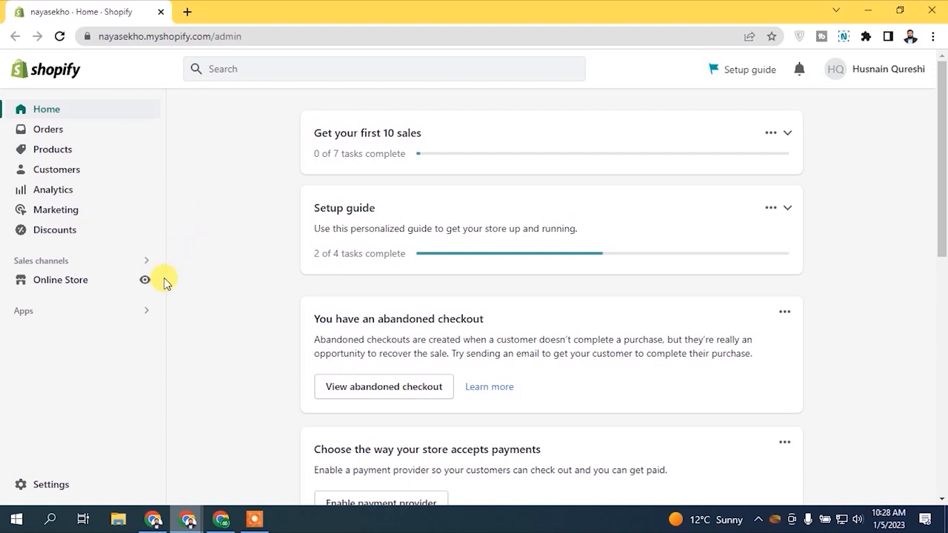
Step: View the online store from the Shopify admin and review the home page's Shop By Department and Top Selling Product sections
{"action": "left_click", "coordinate": [146, 281]}
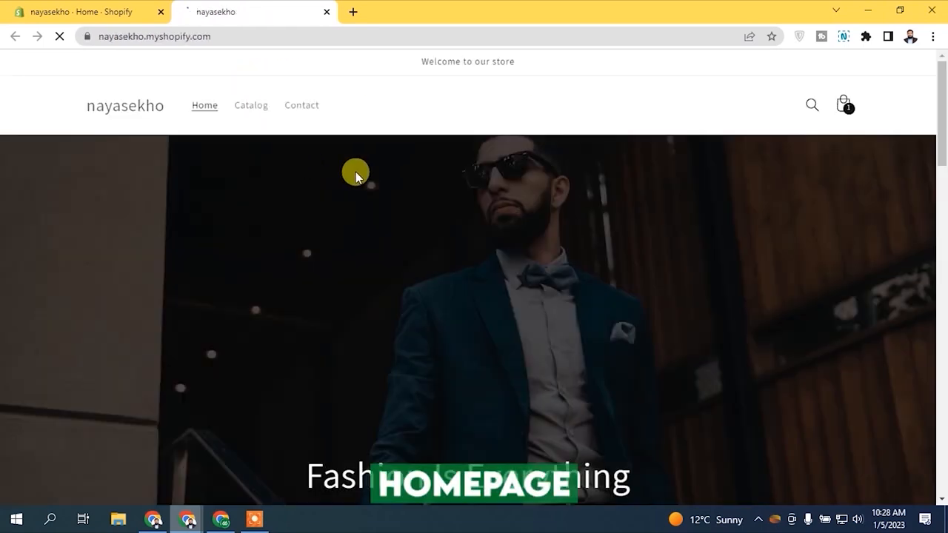
{"action": "left_click_drag", "start_coordinate": [944, 111], "coordinate": [943, 238]}
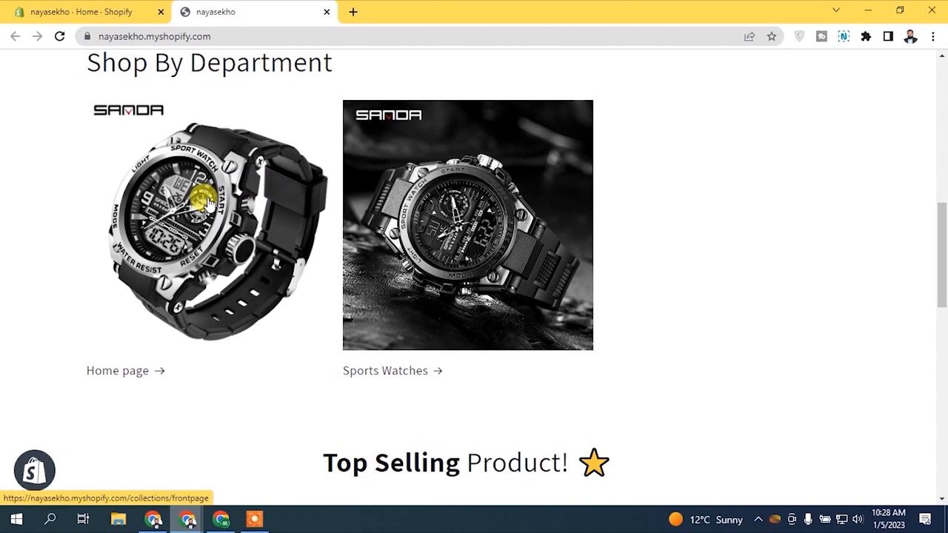
{"action": "left_click_drag", "start_coordinate": [943, 262], "coordinate": [943, 342]}
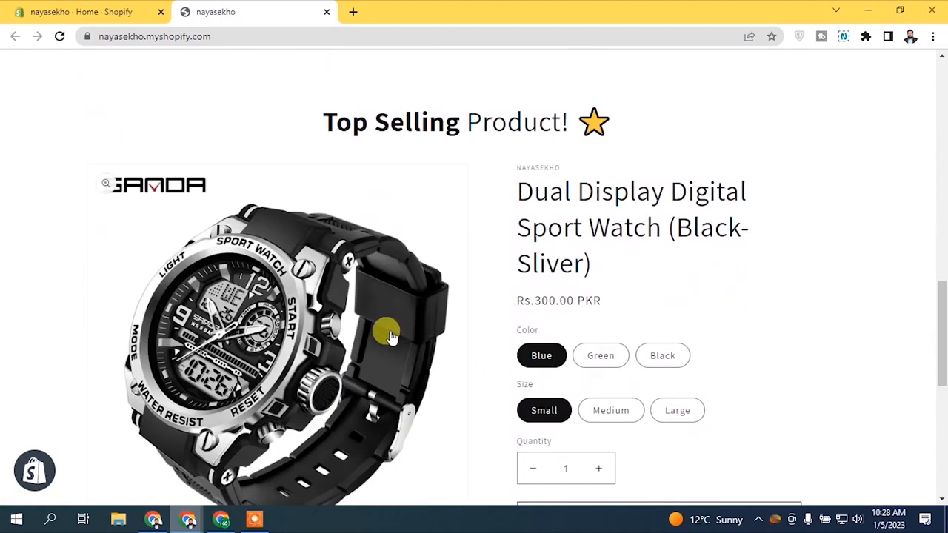
{"action": "left_click_drag", "start_coordinate": [941, 290], "coordinate": [933, 218]}
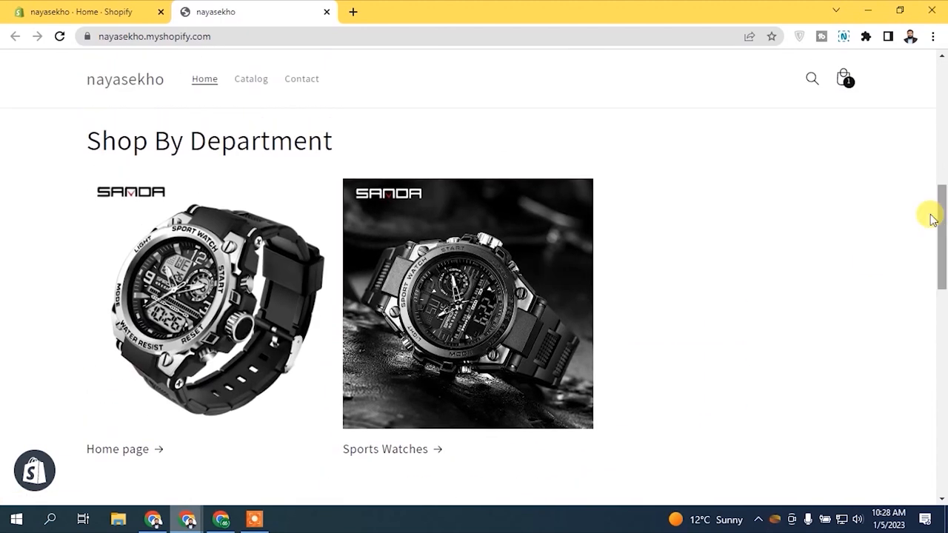
Step: Go into the Sports Watches collection and view the product page of the Dual Display Digital Sport Watch (Black-Sliver)
{"action": "left_click", "coordinate": [451, 259]}
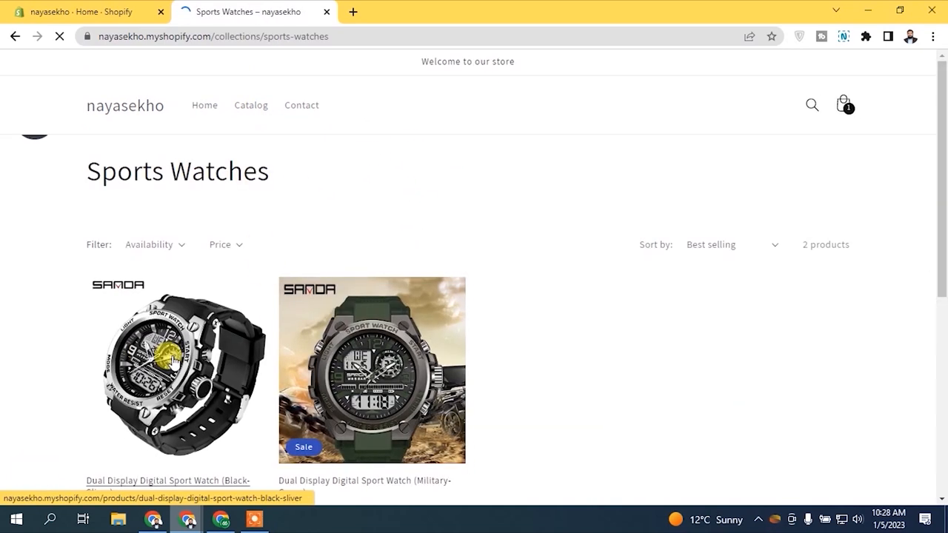
{"action": "scroll", "coordinate": [171, 311], "scroll_direction": "down", "scroll_amount": 1}
{"action": "left_click", "coordinate": [171, 312]}
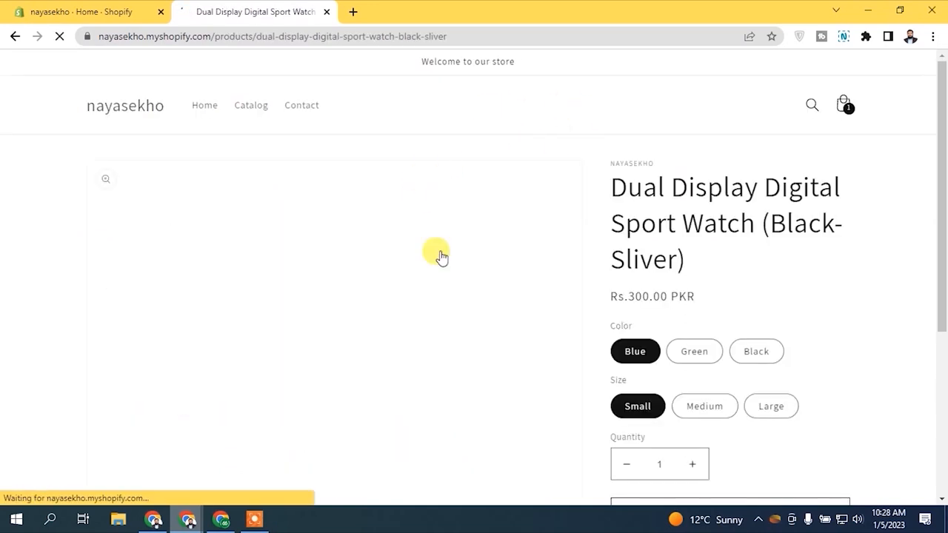
{"action": "left_click_drag", "start_coordinate": [942, 159], "coordinate": [941, 231]}
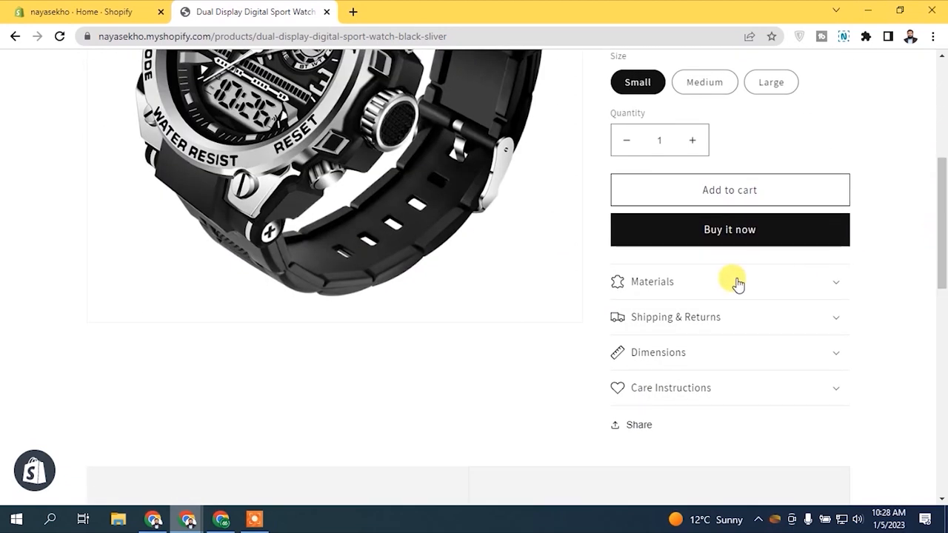
Step: Expand and collapse the Materials, Shipping & Returns, Dimensions and Care Instructions rows on the watch's product page to check their contents
{"action": "left_click", "coordinate": [726, 282]}
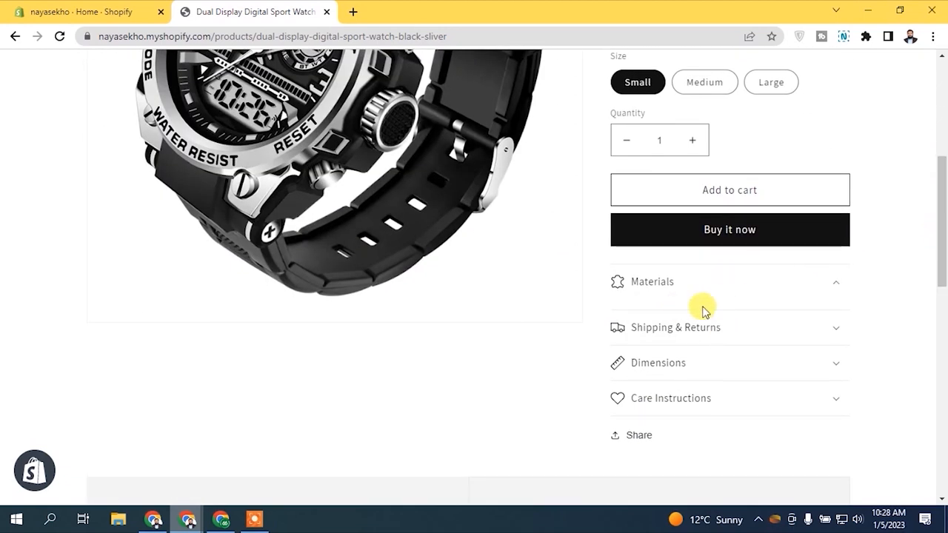
{"action": "left_click", "coordinate": [711, 330]}
{"action": "left_click", "coordinate": [678, 377]}
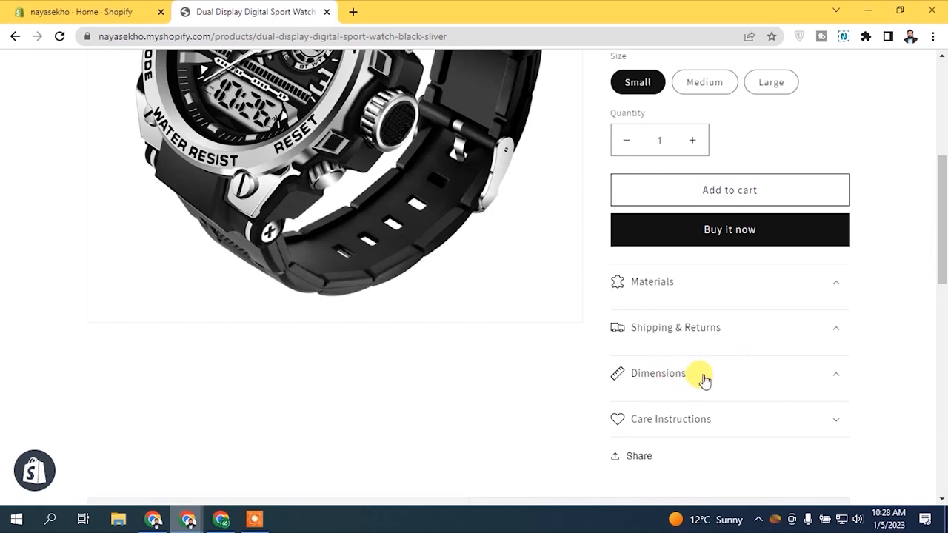
{"action": "left_click", "coordinate": [688, 429]}
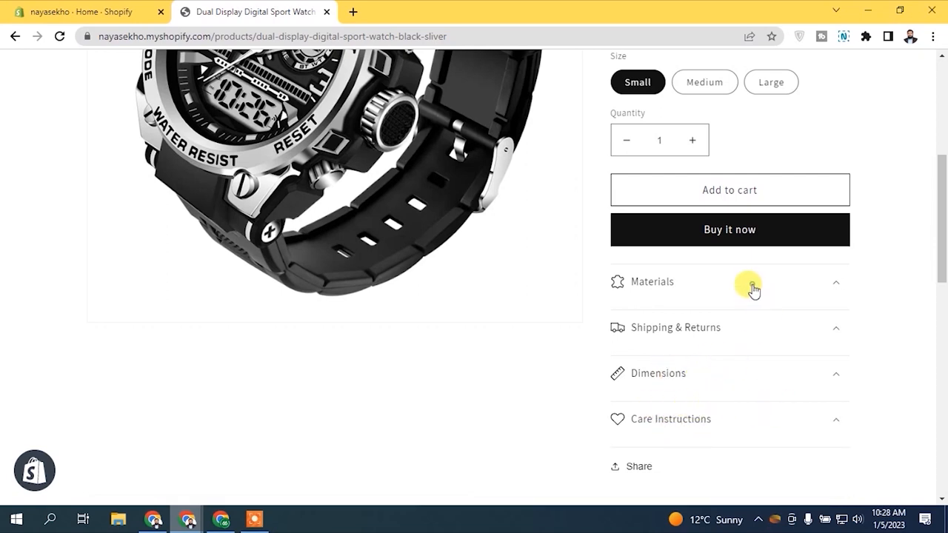
{"action": "left_click", "coordinate": [749, 285]}
{"action": "left_click", "coordinate": [750, 320]}
{"action": "left_click", "coordinate": [733, 354]}
{"action": "left_click", "coordinate": [729, 392]}
{"action": "scroll", "coordinate": [944, 232], "scroll_direction": "up", "scroll_amount": 5}
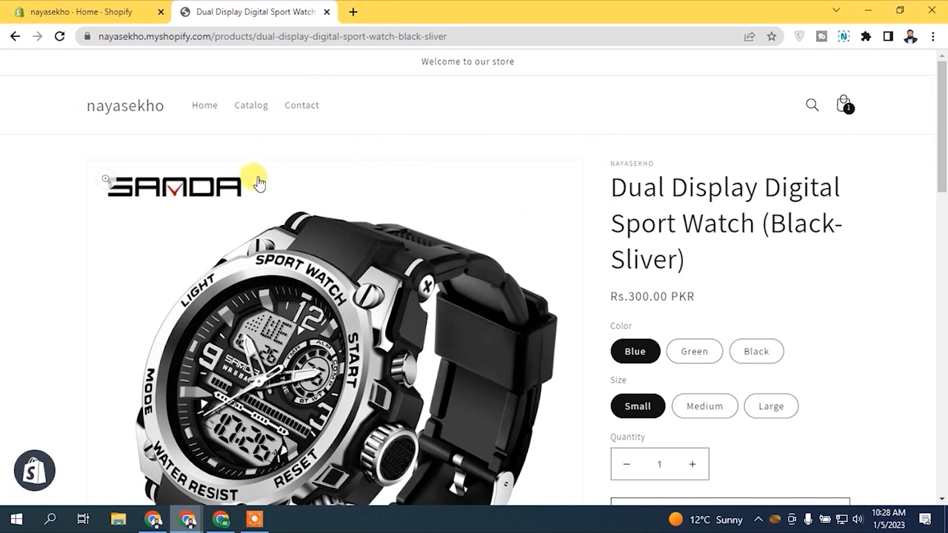
Step: Return to the Shopify admin and open the current Dawn theme from the Online Store themes for customizing
{"action": "left_click", "coordinate": [132, 6]}
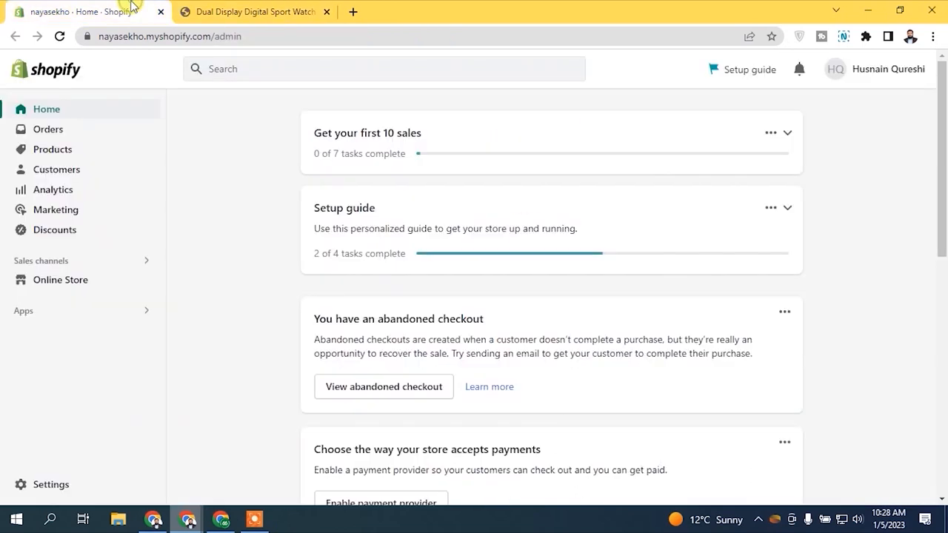
{"action": "left_click", "coordinate": [54, 285]}
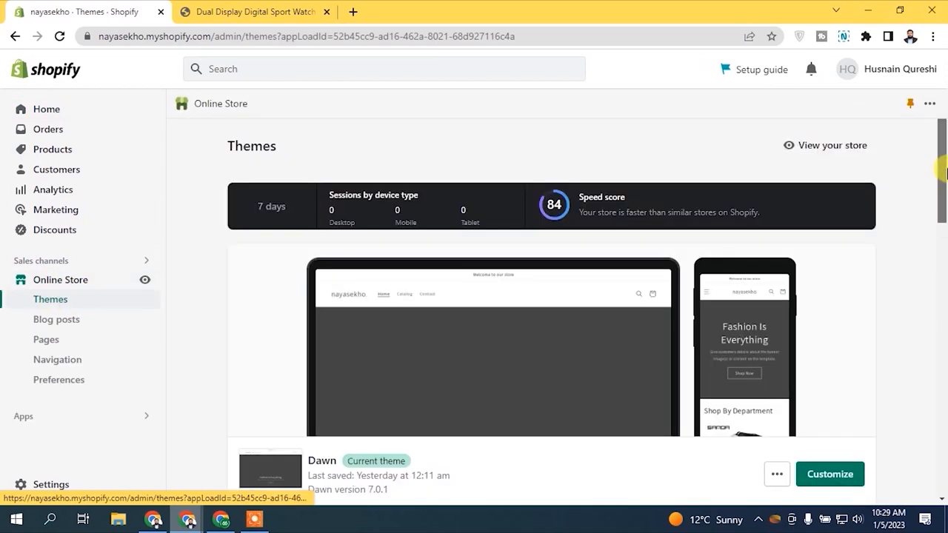
{"action": "scroll", "coordinate": [939, 180], "scroll_direction": "down", "scroll_amount": 2}
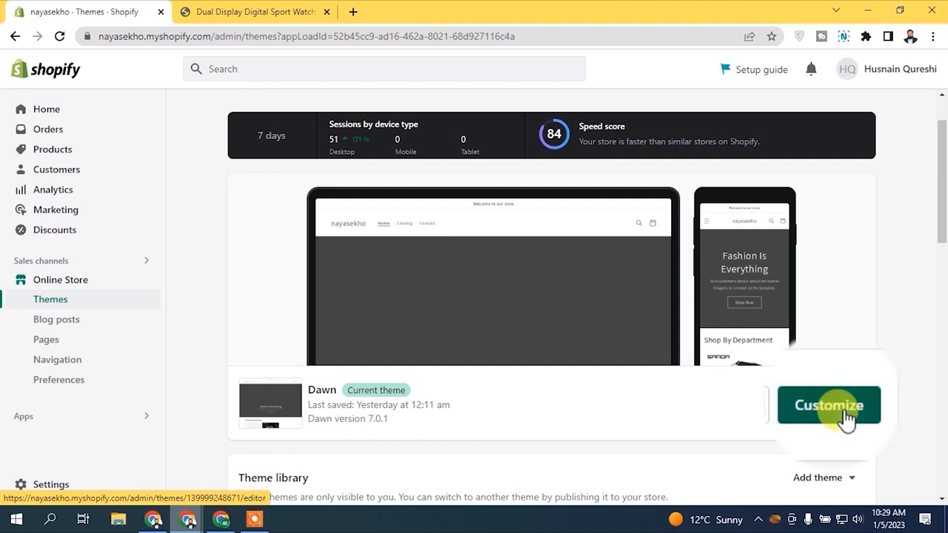
{"action": "left_click", "coordinate": [844, 409]}
{"action": "left_click_drag", "start_coordinate": [933, 129], "coordinate": [945, 112]}
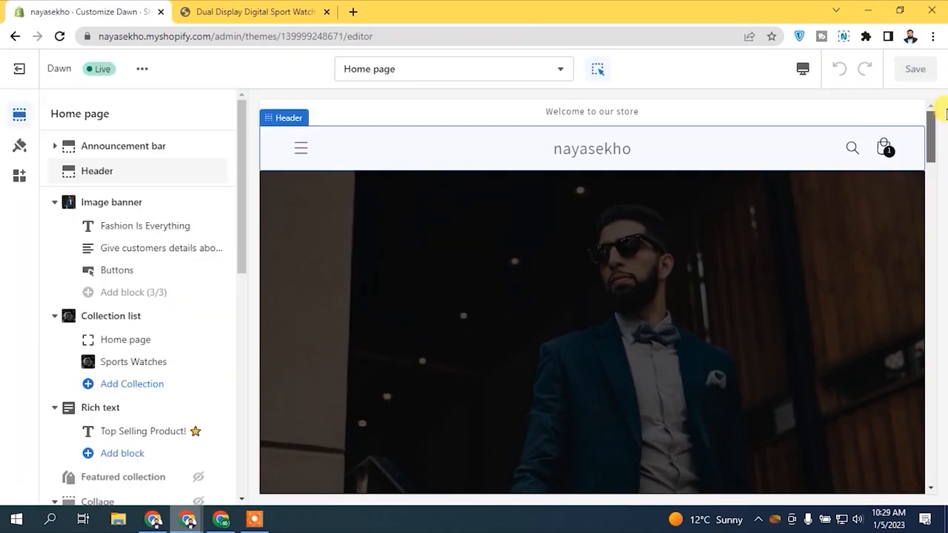
{"action": "left_click_drag", "start_coordinate": [934, 140], "coordinate": [925, 117]}
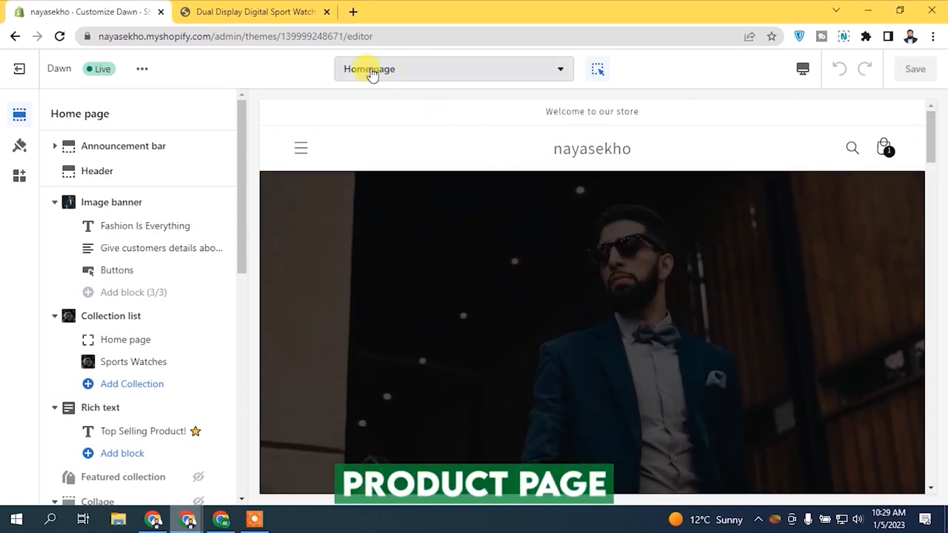
Step: Switch the theme editor to the Default product template and look over its Product information blocks
{"action": "left_click", "coordinate": [483, 77]}
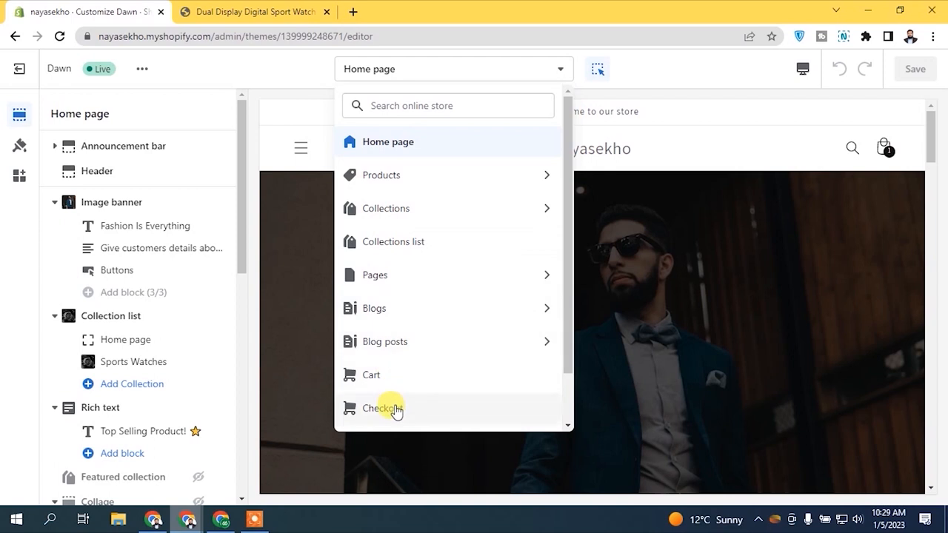
{"action": "left_click", "coordinate": [407, 181]}
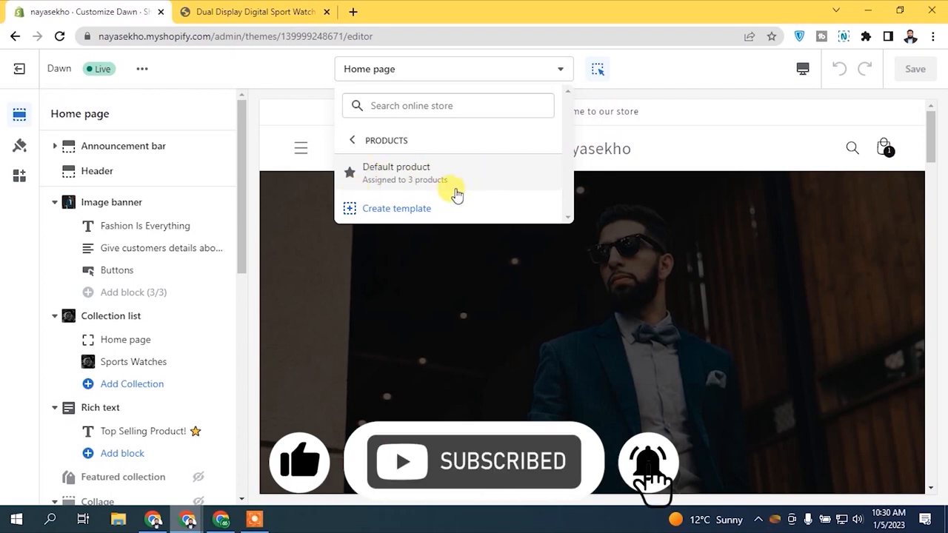
{"action": "left_click", "coordinate": [482, 178]}
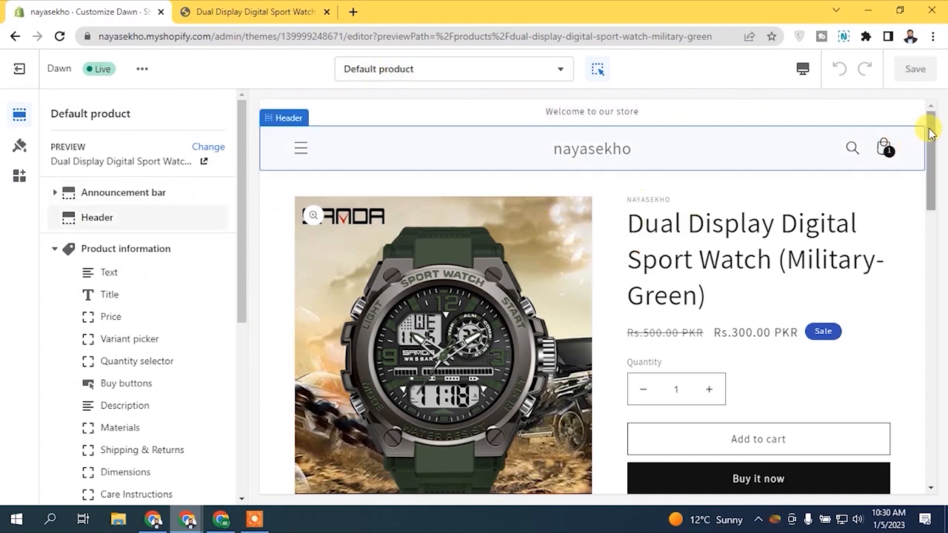
{"action": "mouse_move", "coordinate": [931, 141]}
{"action": "left_mouse_down"}
{"action": "mouse_move", "coordinate": [924, 318]}
{"action": "mouse_move", "coordinate": [933, 133]}
{"action": "left_mouse_up"}
{"action": "left_click_drag", "start_coordinate": [243, 159], "coordinate": [242, 185]}
{"action": "left_click_drag", "start_coordinate": [259, 98], "coordinate": [256, 117]}
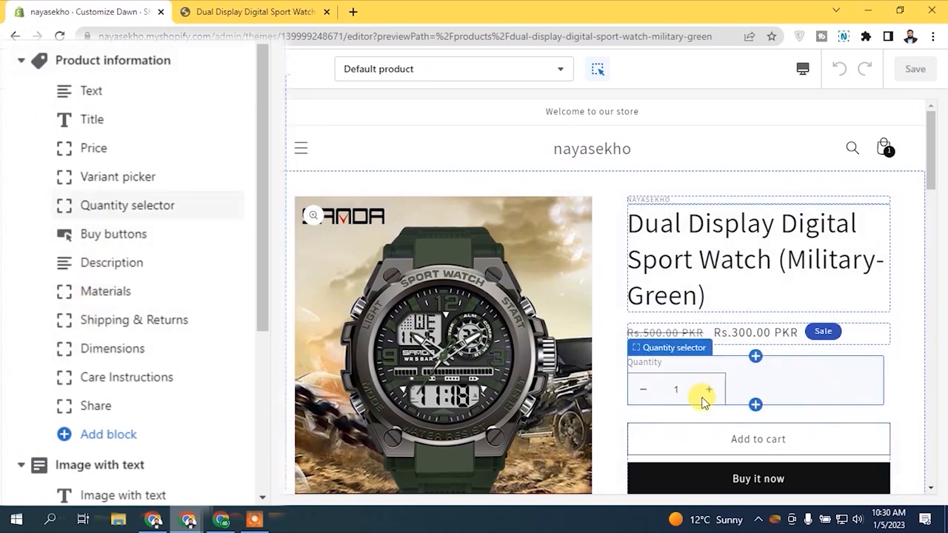
Step: Remove the Text block that shows the store name above the product title from the Product information section
{"action": "left_click_drag", "start_coordinate": [931, 145], "coordinate": [934, 152]}
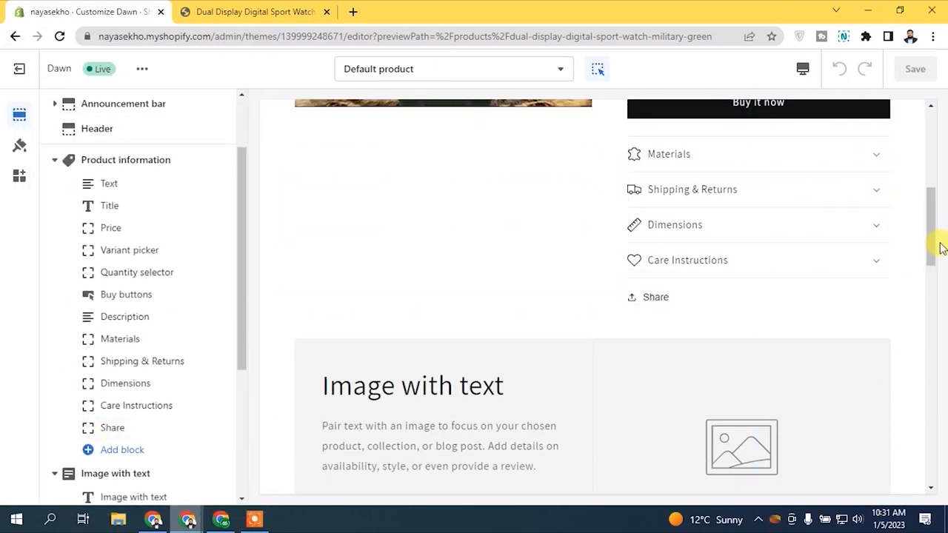
{"action": "left_click_drag", "start_coordinate": [930, 248], "coordinate": [944, 145]}
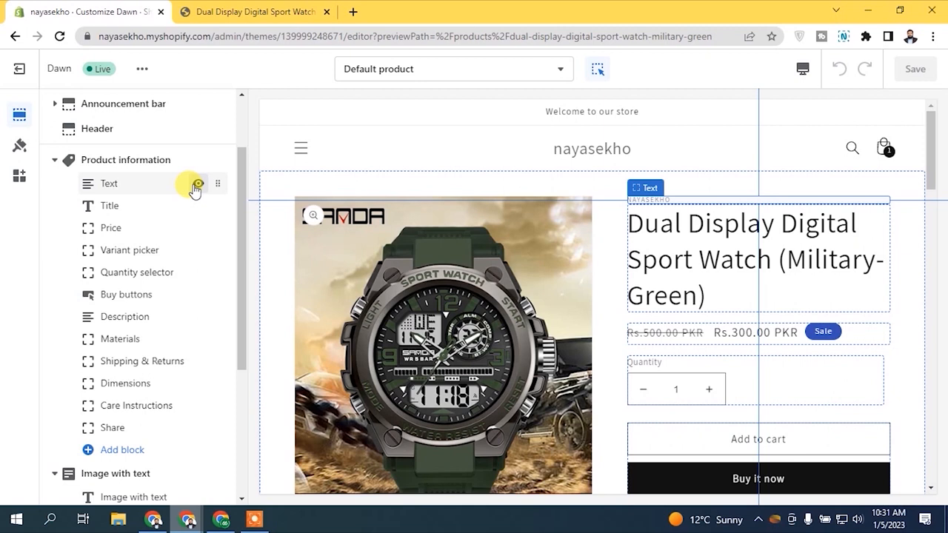
{"action": "left_click", "coordinate": [158, 186]}
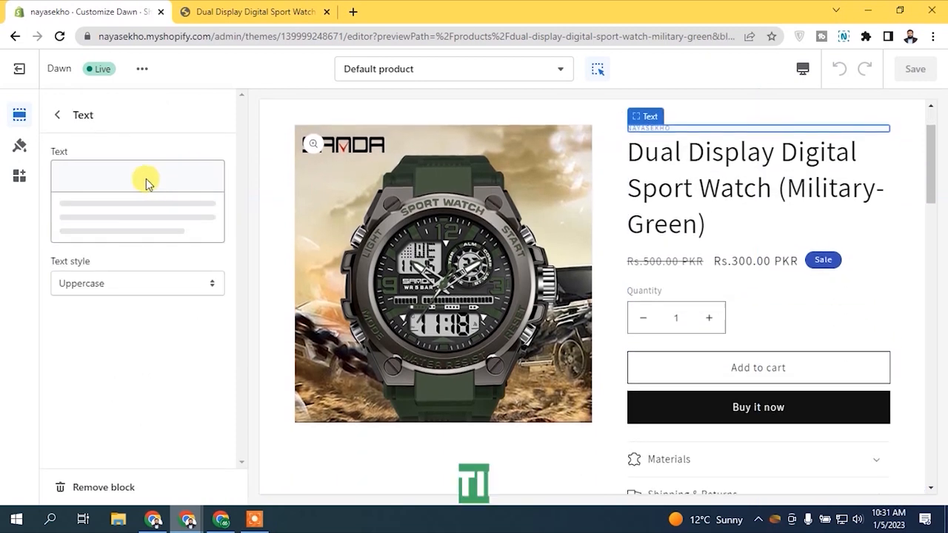
{"action": "left_click", "coordinate": [125, 489]}
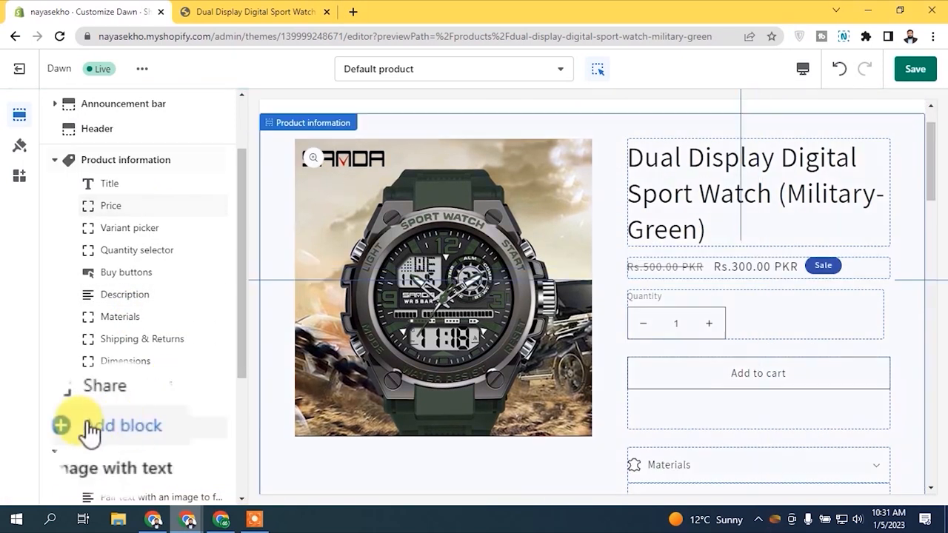
Step: Add a Product rating block to the Product information section and move it above the Title block
{"action": "left_click", "coordinate": [118, 429]}
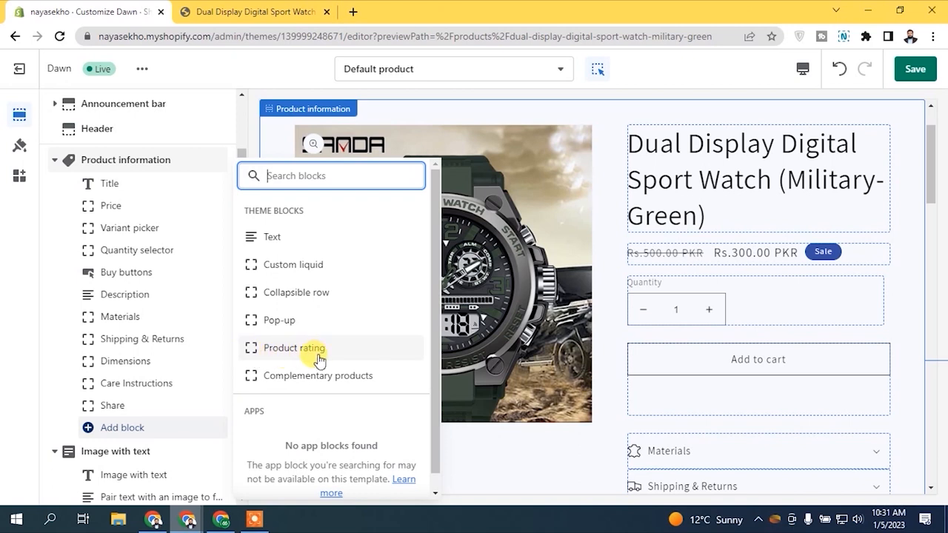
{"action": "left_click", "coordinate": [318, 359]}
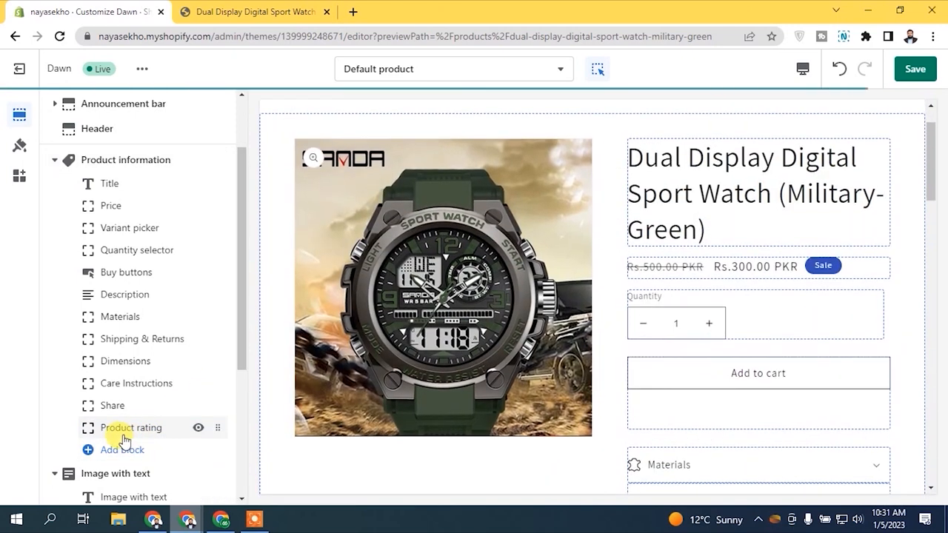
{"action": "left_click_drag", "start_coordinate": [217, 428], "coordinate": [185, 194]}
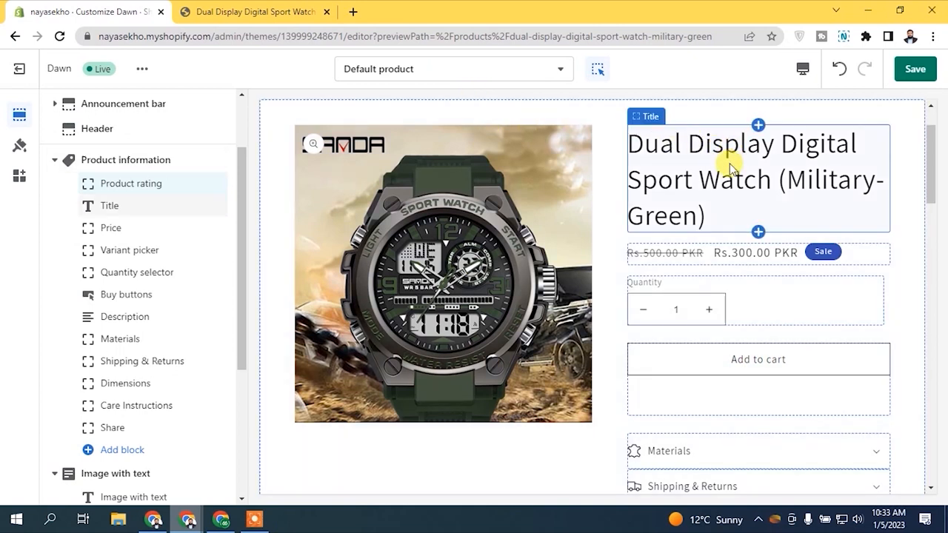
Step: Open the Title and Price blocks in turn to check which settings they offer, and return to the block list
{"action": "left_click", "coordinate": [124, 207]}
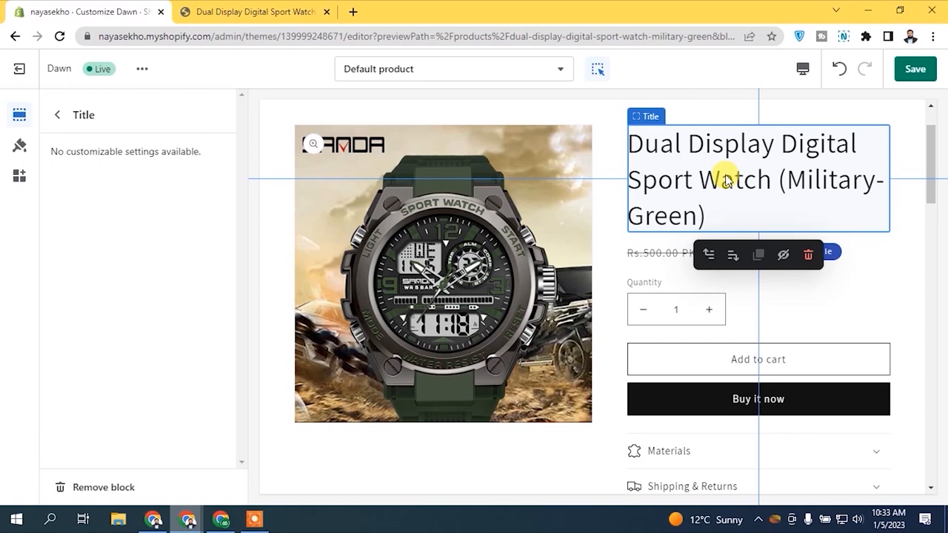
{"action": "left_click", "coordinate": [58, 115]}
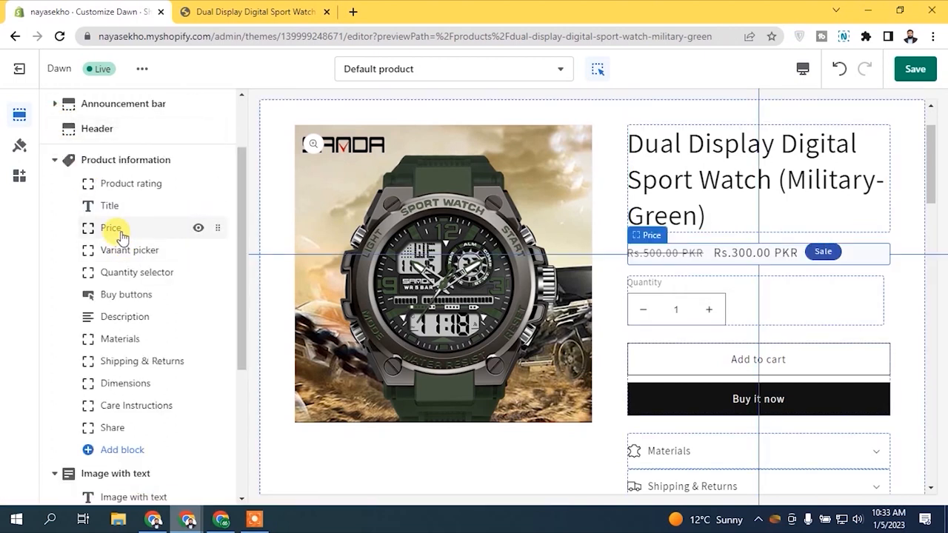
{"action": "left_click", "coordinate": [120, 233]}
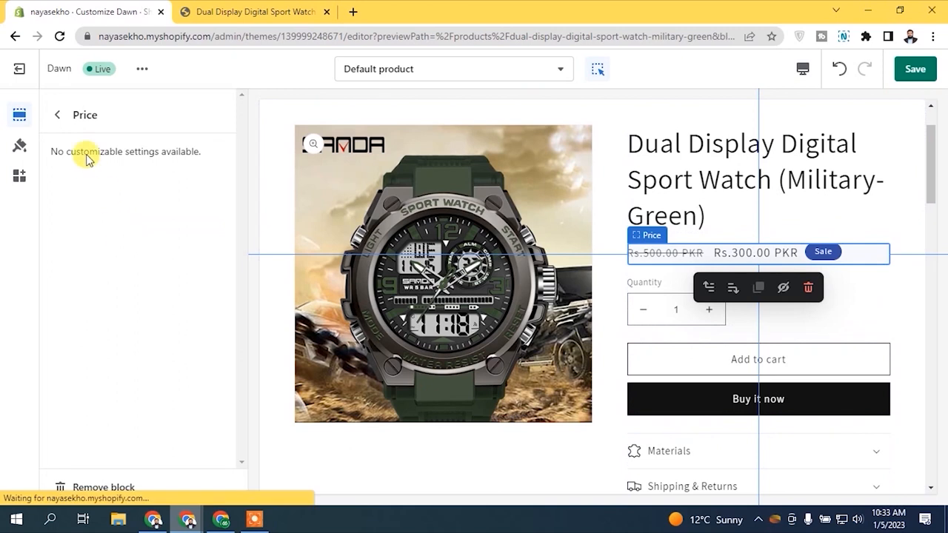
{"action": "left_click", "coordinate": [59, 114]}
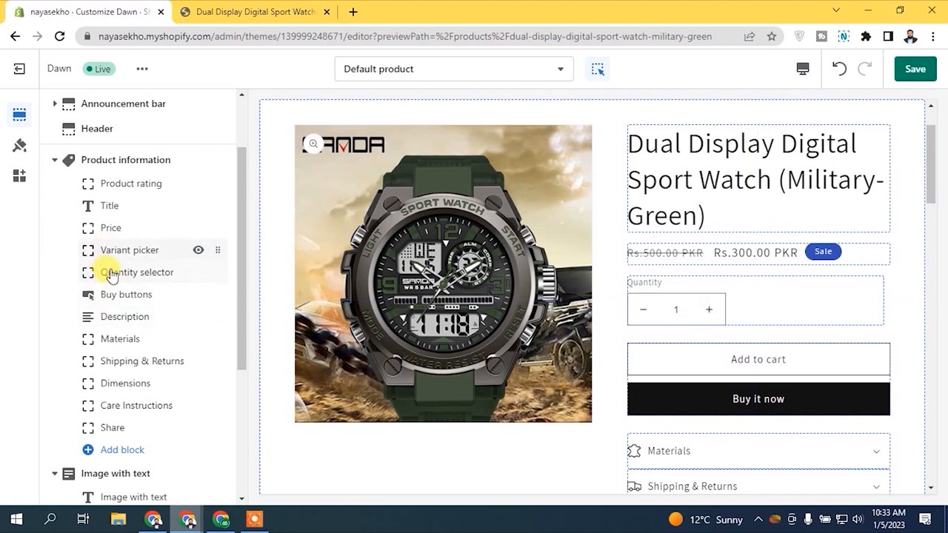
Step: Try placing the Buy buttons and Description blocks directly below Price, and put them back in their original order
{"action": "left_click_drag", "start_coordinate": [212, 294], "coordinate": [198, 248]}
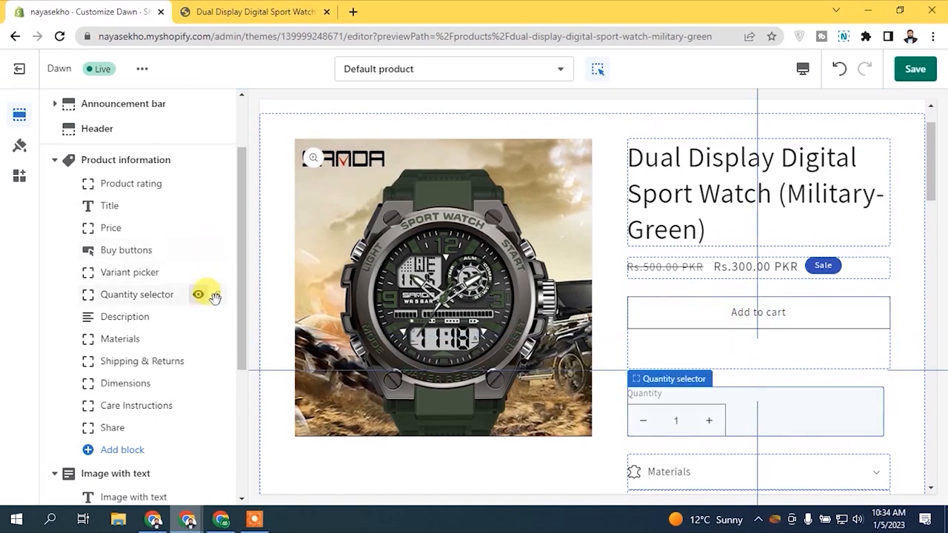
{"action": "mouse_move", "coordinate": [211, 254]}
{"action": "left_mouse_down"}
{"action": "mouse_move", "coordinate": [203, 315]}
{"action": "mouse_move", "coordinate": [194, 255]}
{"action": "left_mouse_up"}
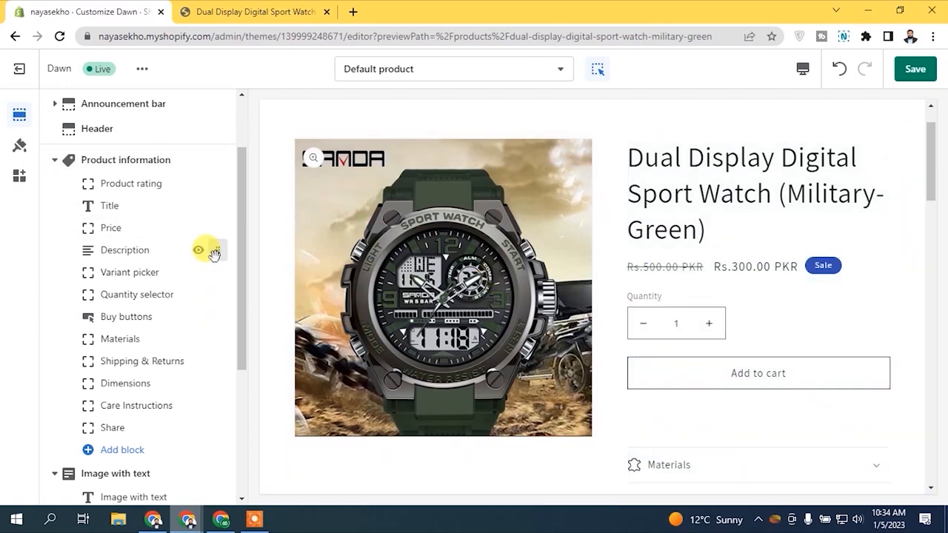
{"action": "left_click_drag", "start_coordinate": [218, 250], "coordinate": [195, 317]}
Step: Hide the Dimensions, Care Instructions and Materials collapsible rows in the Product information section
{"action": "left_click_drag", "start_coordinate": [240, 257], "coordinate": [238, 282]}
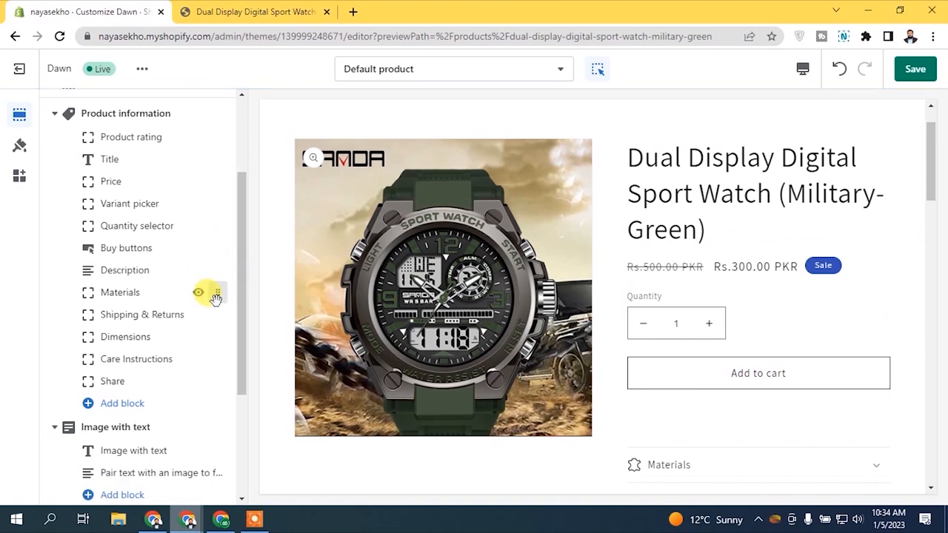
{"action": "left_click_drag", "start_coordinate": [239, 251], "coordinate": [239, 275]}
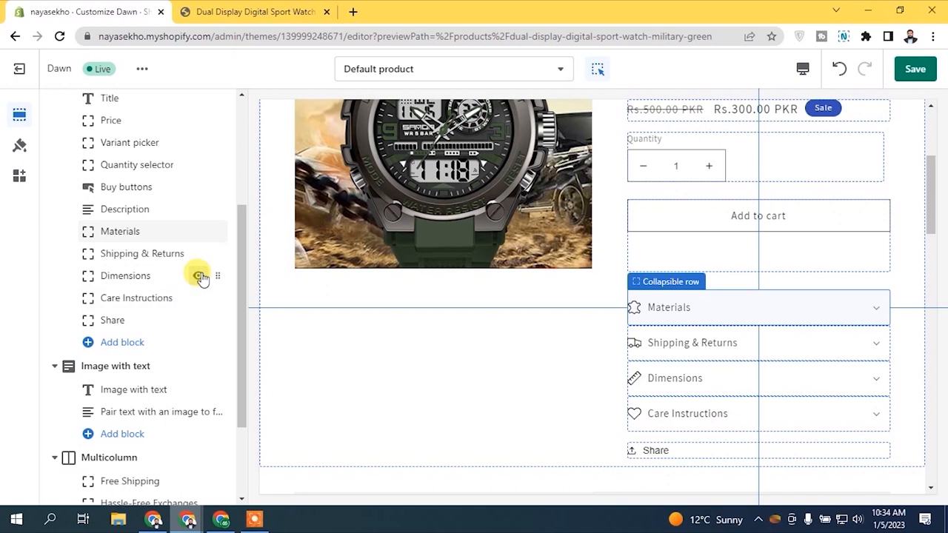
{"action": "left_click", "coordinate": [199, 275]}
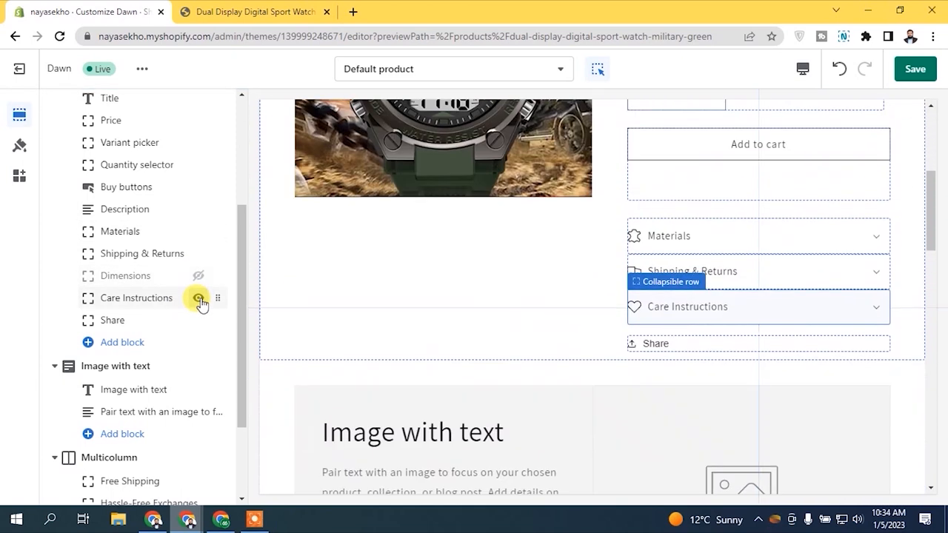
{"action": "left_click", "coordinate": [199, 297]}
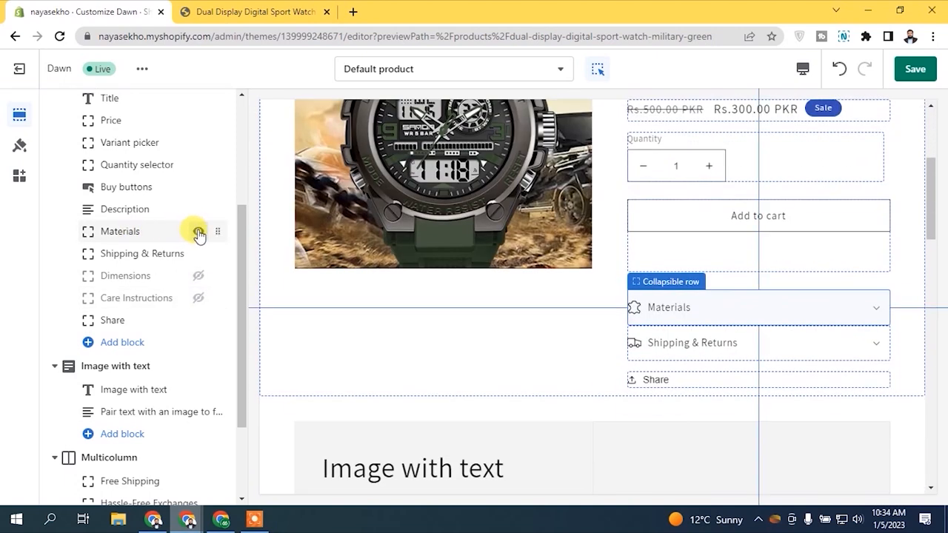
{"action": "left_click", "coordinate": [199, 232]}
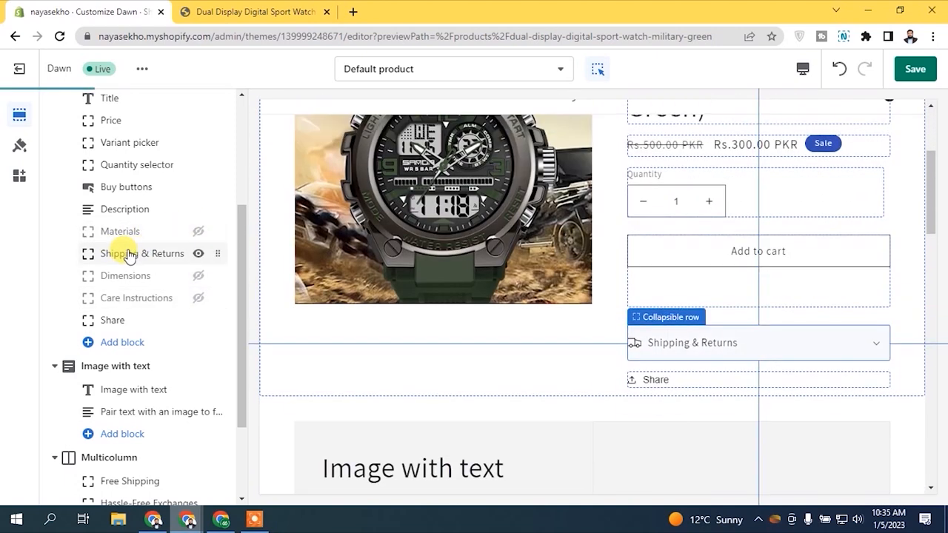
Step: Check the Shipping & Returns row's icon setting, keeping Truck, and enter the row content "Delivered In 7-10 Business Days."
{"action": "left_click", "coordinate": [127, 255]}
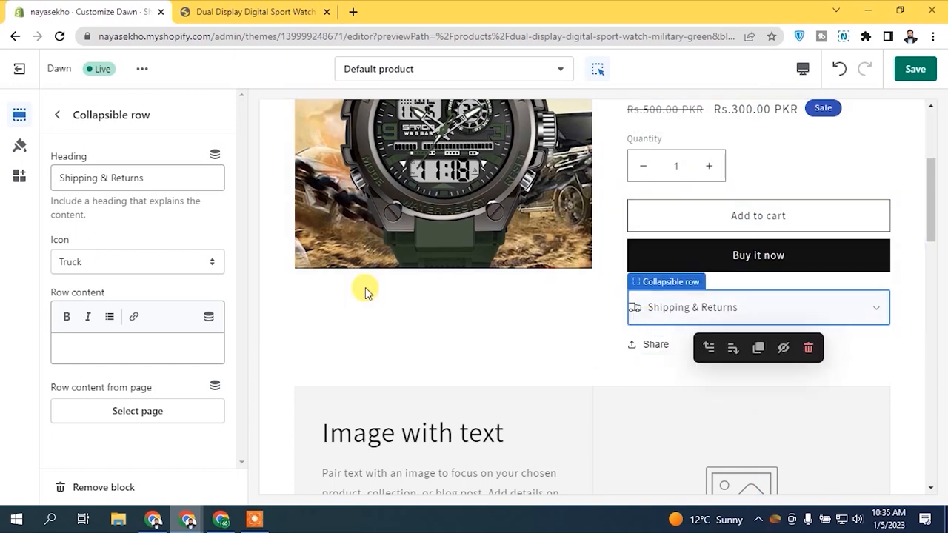
{"action": "left_click", "coordinate": [102, 259]}
{"action": "left_click", "coordinate": [103, 262]}
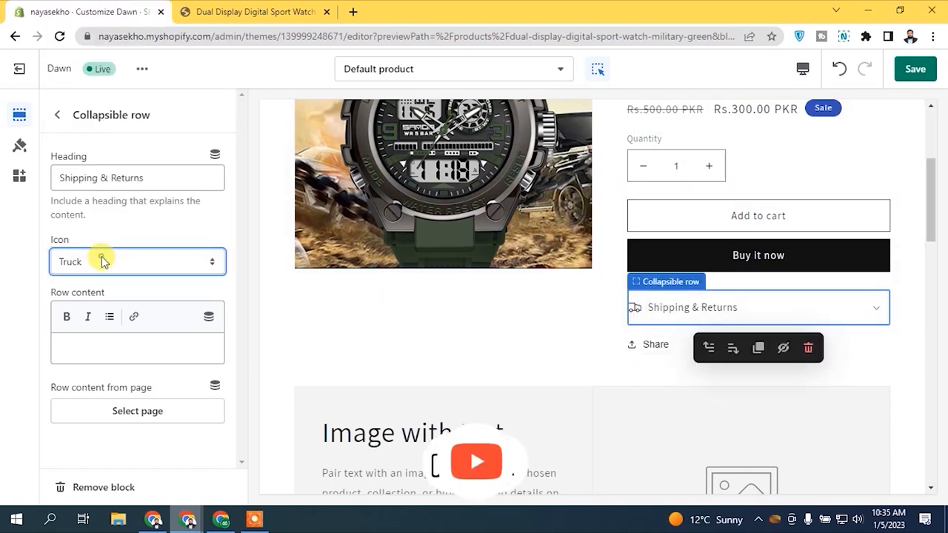
{"action": "left_click", "coordinate": [106, 265]}
{"action": "left_click", "coordinate": [102, 262]}
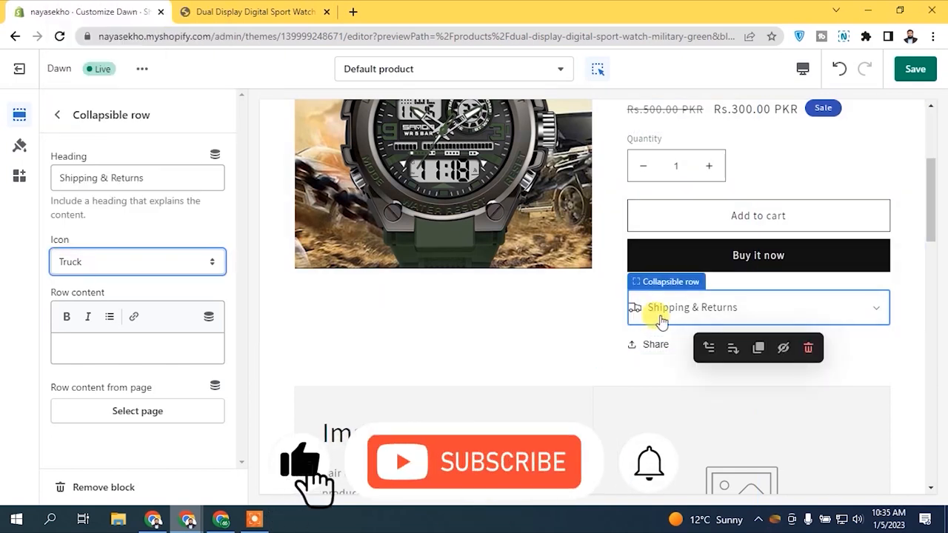
{"action": "left_click", "coordinate": [96, 340]}
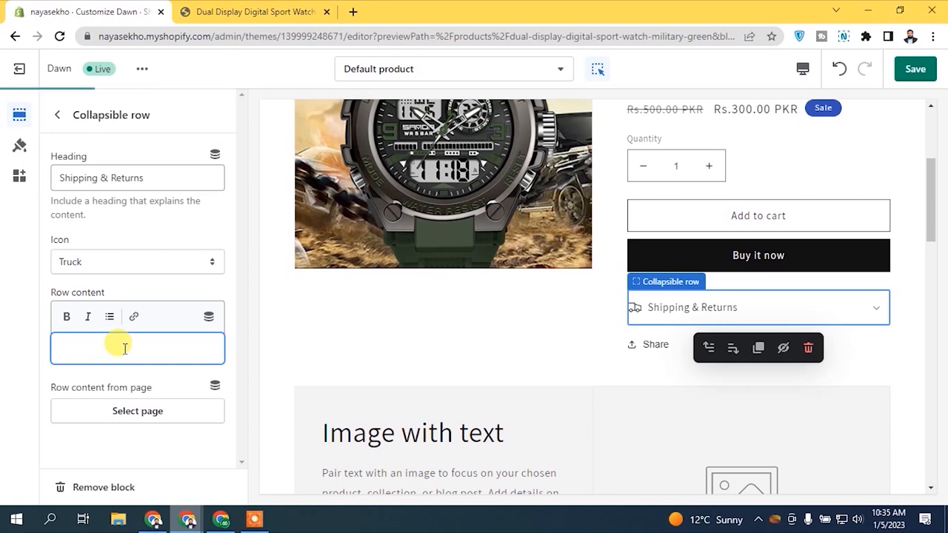
{"action": "type", "text": "Delivered In 7-10 Business Days."}
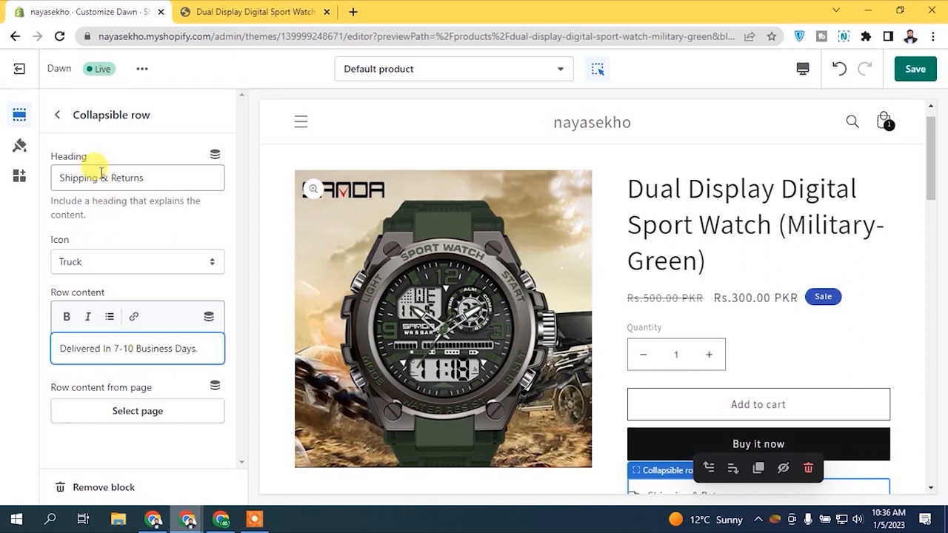
Step: Change the heading of the Shipping & Returns collapsible row to "Shipping & Delivery"
{"action": "left_click_drag", "start_coordinate": [101, 178], "coordinate": [190, 180]}
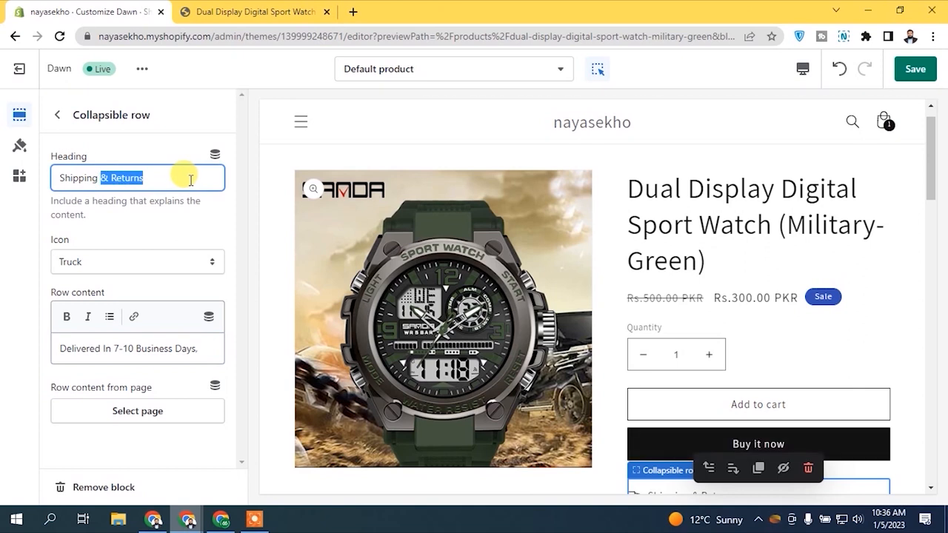
{"action": "left_click", "coordinate": [190, 180]}
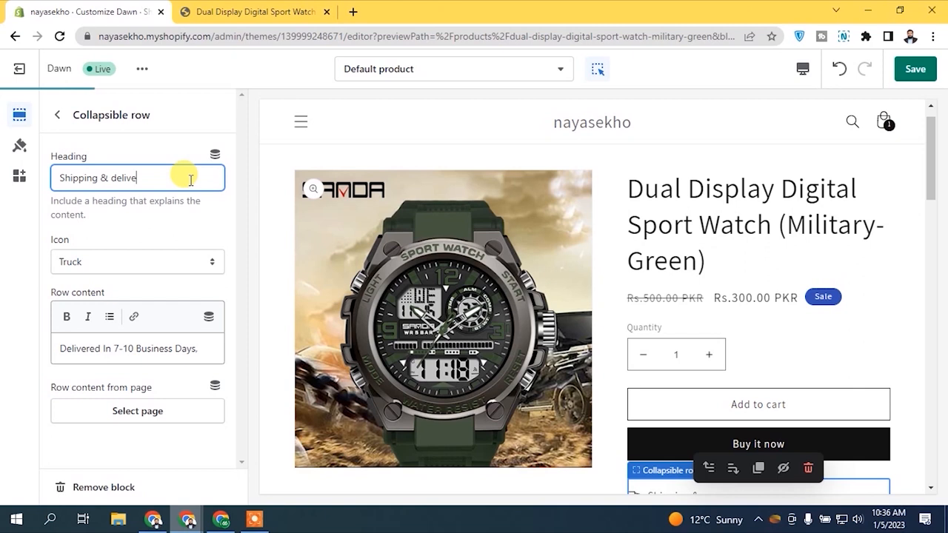
{"action": "key", "text": "BackSpace"}
{"action": "key", "text": "BackSpace"}
{"action": "key", "text": "BackSpace"}
{"action": "key", "text": "BackSpace"}
{"action": "key", "text": "BackSpace"}
{"action": "key", "text": "BackSpace"}
{"action": "type", "text": "Delivery"}
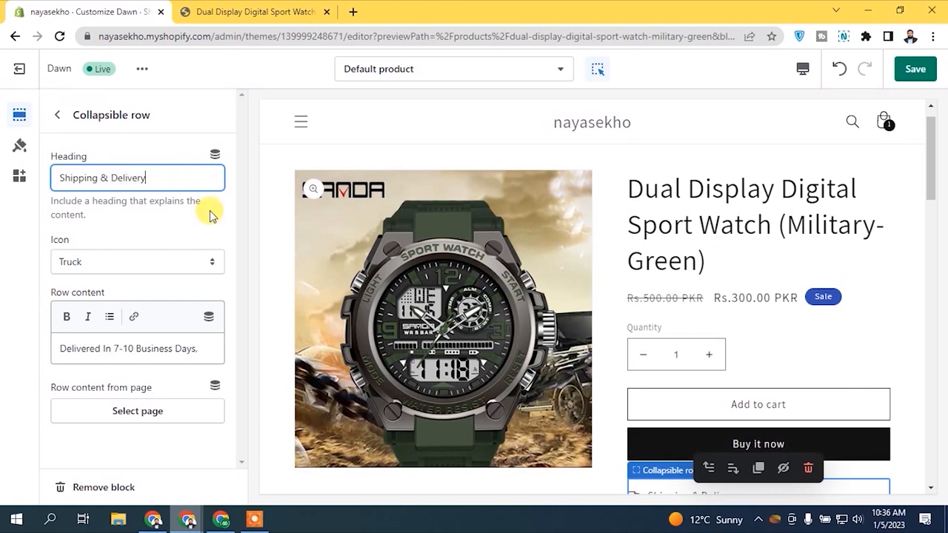
Step: Unhide the Materials collapsible row in the Product information section and set its icon to Return
{"action": "left_click_drag", "start_coordinate": [930, 165], "coordinate": [931, 205]}
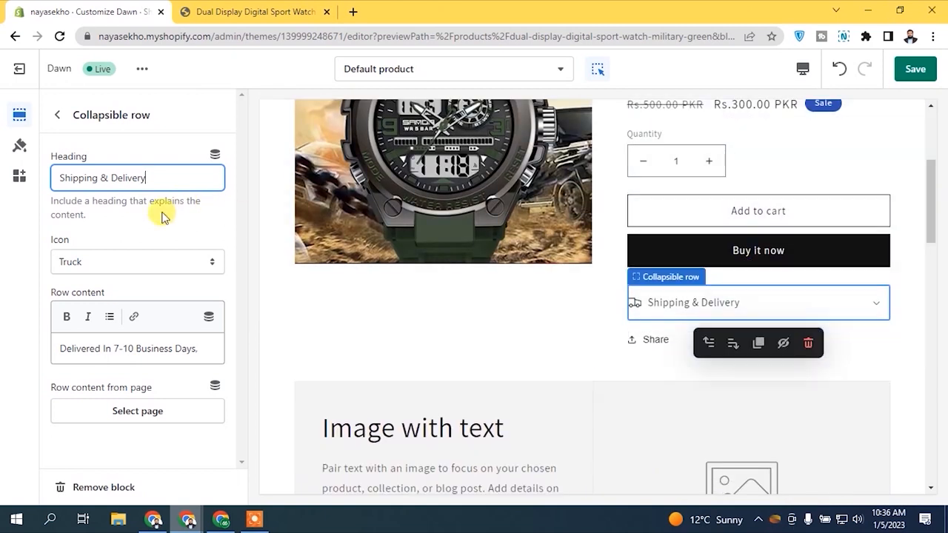
{"action": "left_click", "coordinate": [57, 116]}
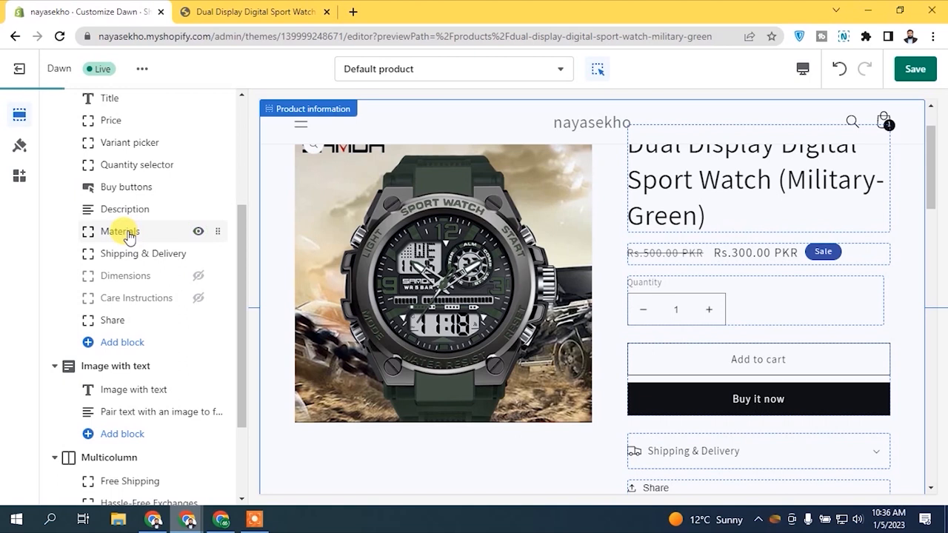
{"action": "left_click", "coordinate": [126, 233]}
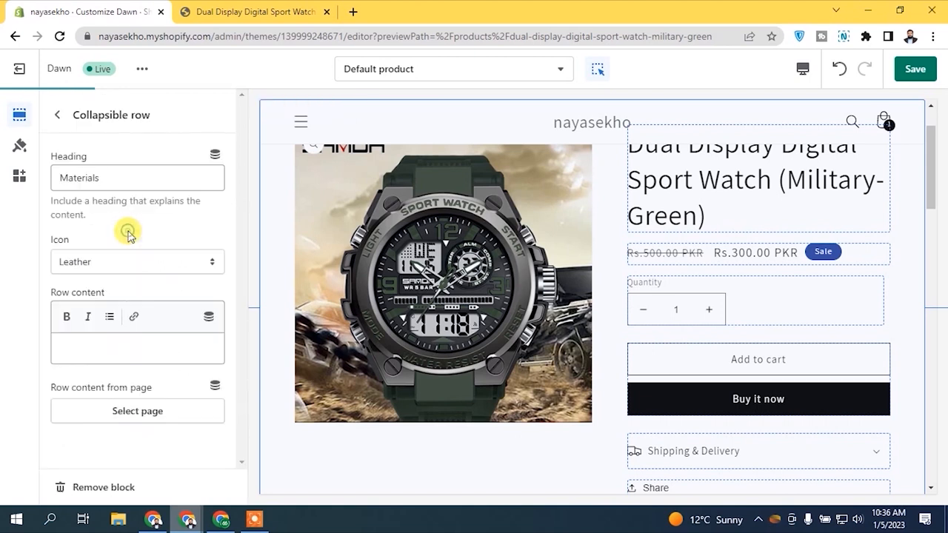
{"action": "left_click", "coordinate": [133, 266]}
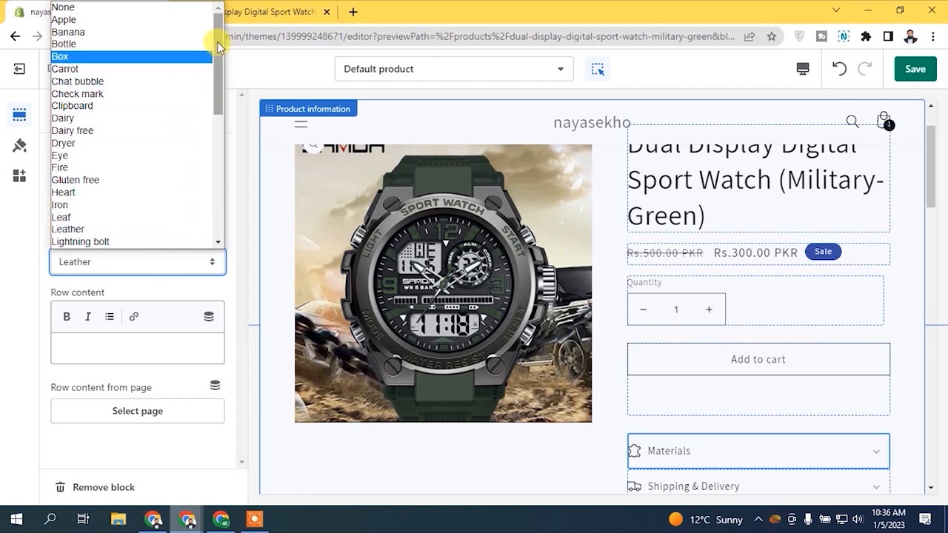
{"action": "mouse_move", "coordinate": [217, 41]}
{"action": "left_mouse_down"}
{"action": "mouse_move", "coordinate": [219, 144]}
{"action": "mouse_move", "coordinate": [215, 37]}
{"action": "mouse_move", "coordinate": [229, 45]}
{"action": "left_mouse_up"}
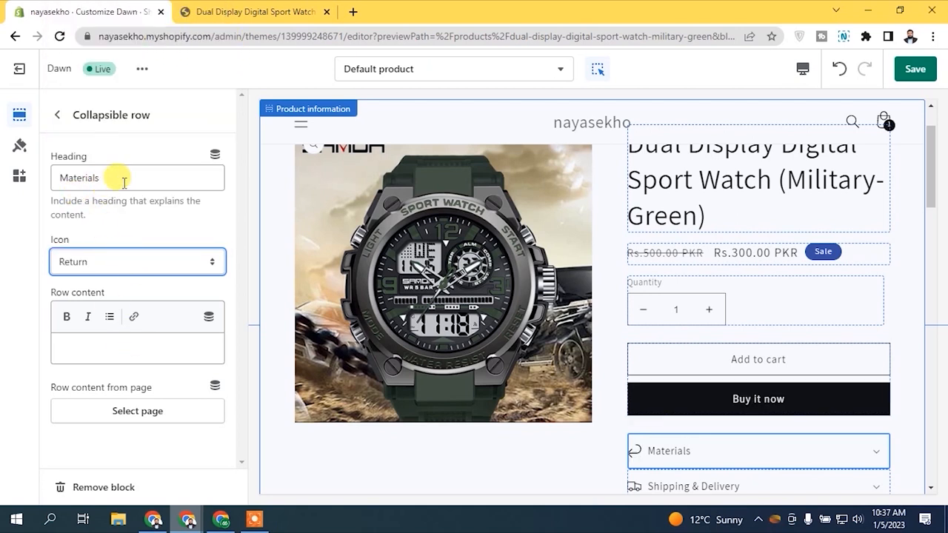
Step: Change the heading of the Materials collapsible row to "Return & Refund"
{"action": "double_click", "coordinate": [125, 182]}
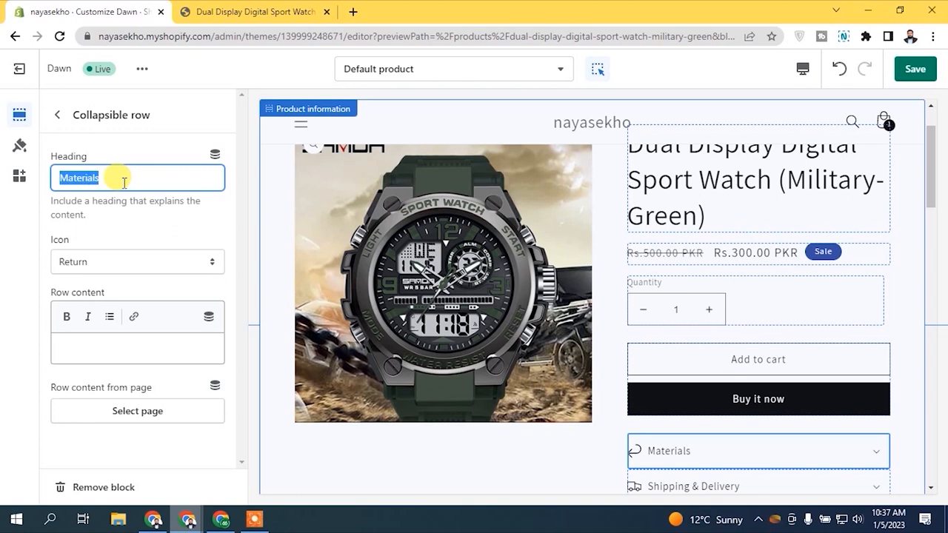
{"action": "type", "text": "Re"}
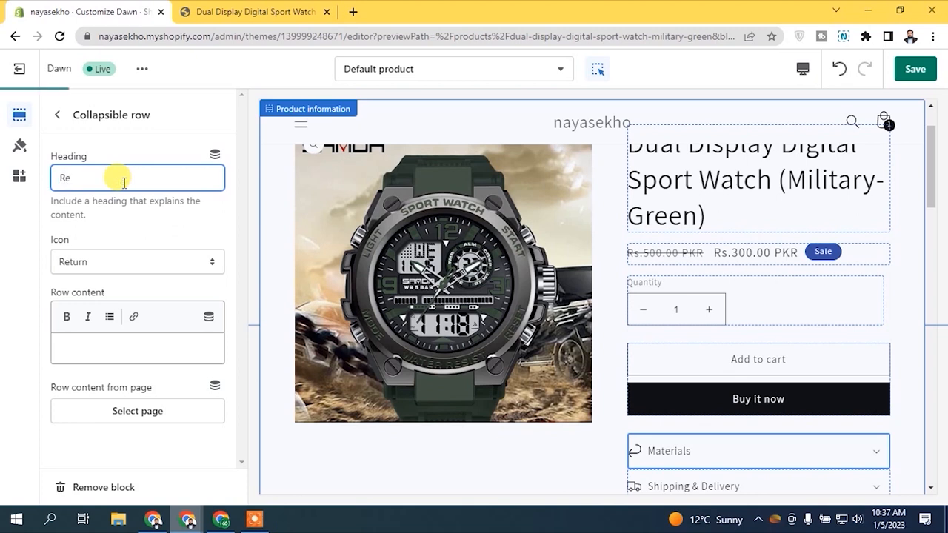
{"action": "type", "text": "turn & Refund"}
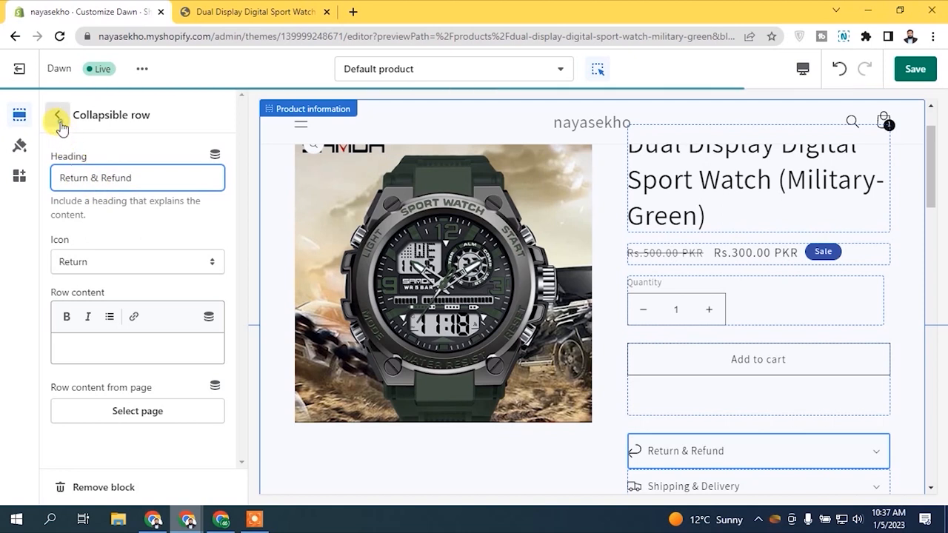
{"action": "left_click", "coordinate": [59, 116]}
Step: Enter "14 Days Return & Refund Guarantee" as the row content of the Return & Refund collapsible row
{"action": "mouse_move", "coordinate": [132, 234]}
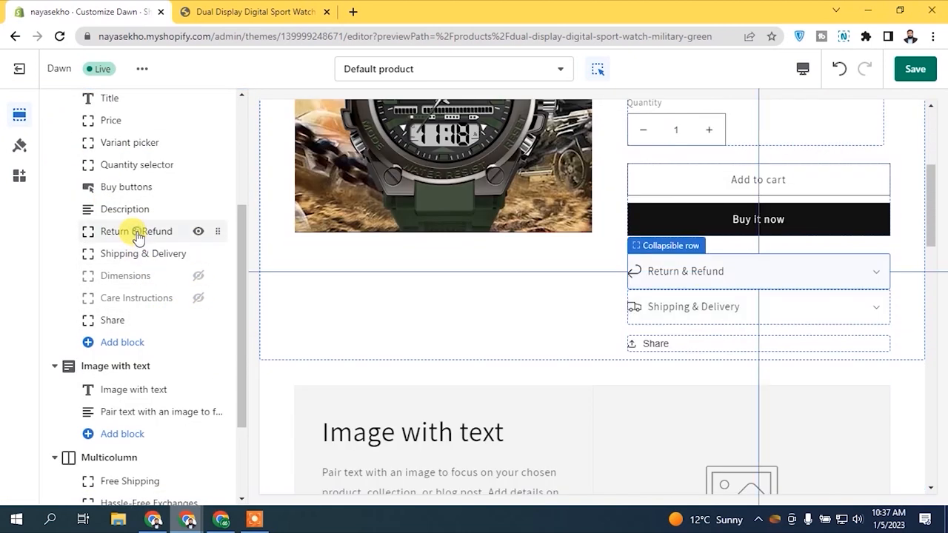
{"action": "left_click", "coordinate": [137, 235]}
{"action": "left_click", "coordinate": [107, 337]}
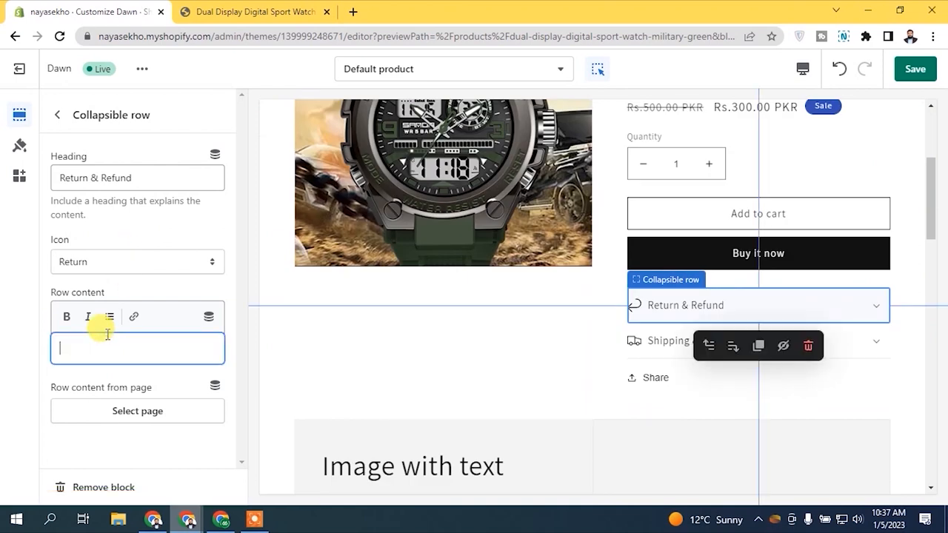
{"action": "type", "text": "1"}
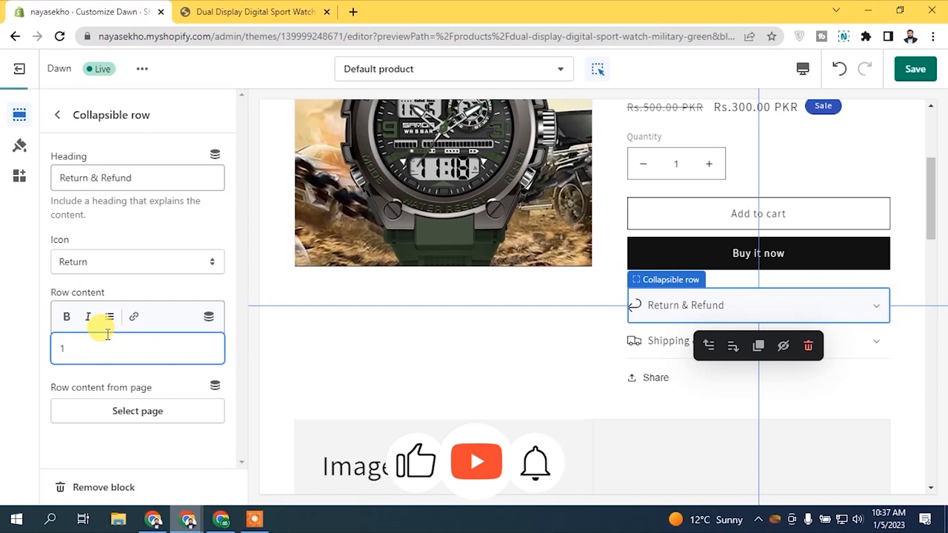
{"action": "type", "text": "4 Days Re"}
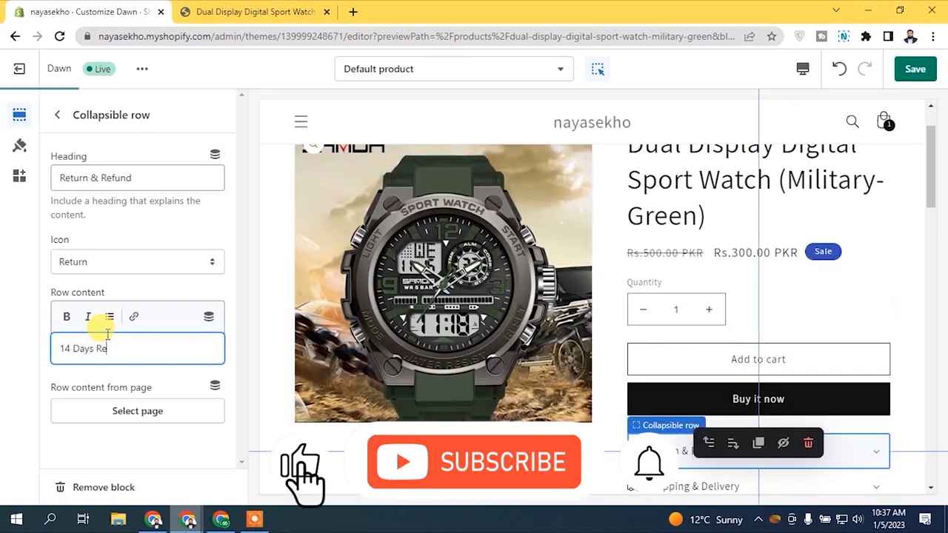
{"action": "type", "text": "turn & Refund Guarantee"}
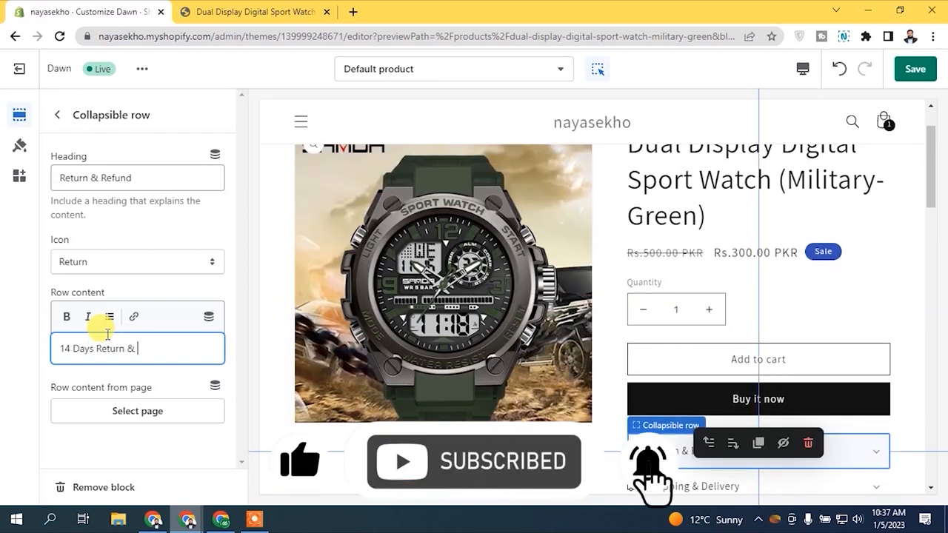
{"action": "left_click", "coordinate": [140, 287]}
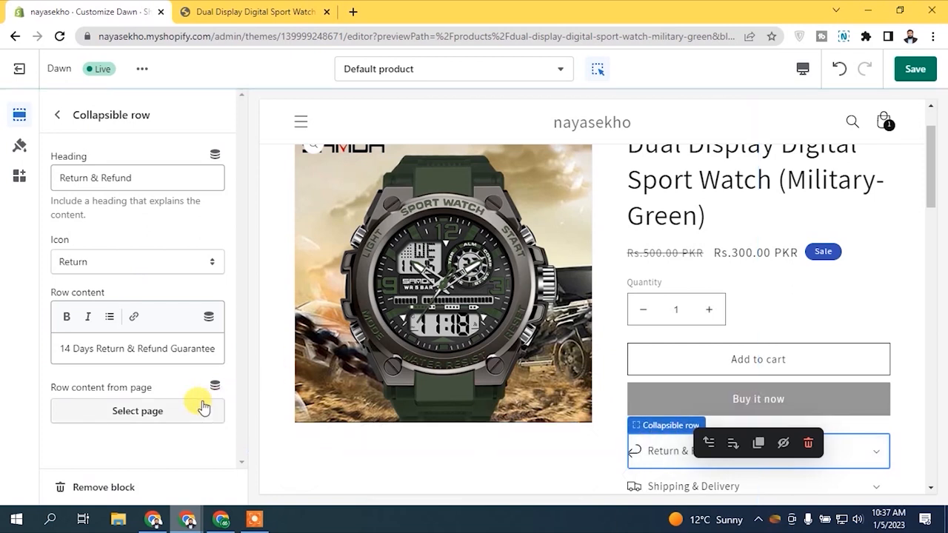
{"action": "left_click", "coordinate": [55, 116]}
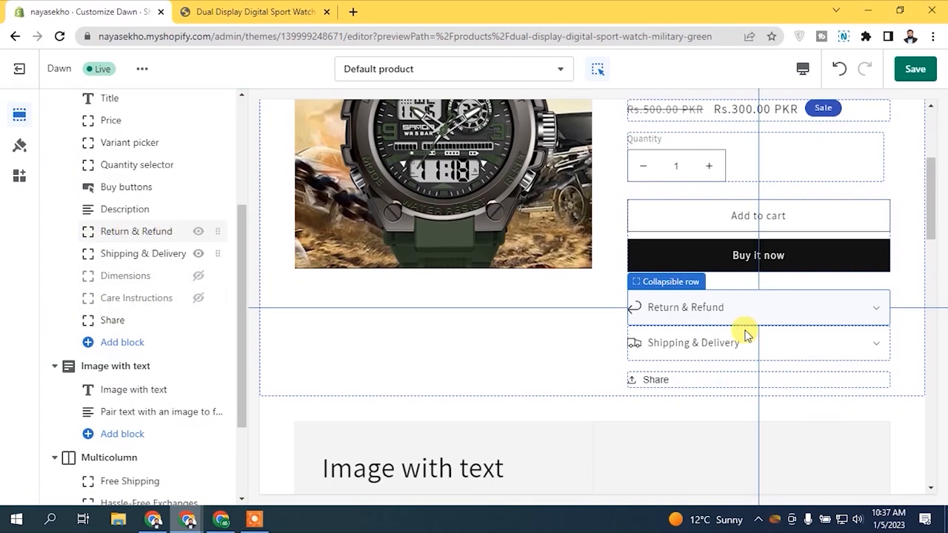
Step: Review the product page preview from the collapsible rows and Share block down through the Image with text and Multicolumn sections
{"action": "mouse_move", "coordinate": [933, 211]}
{"action": "left_mouse_down"}
{"action": "mouse_move", "coordinate": [936, 161]}
{"action": "mouse_move", "coordinate": [926, 211]}
{"action": "left_mouse_up"}
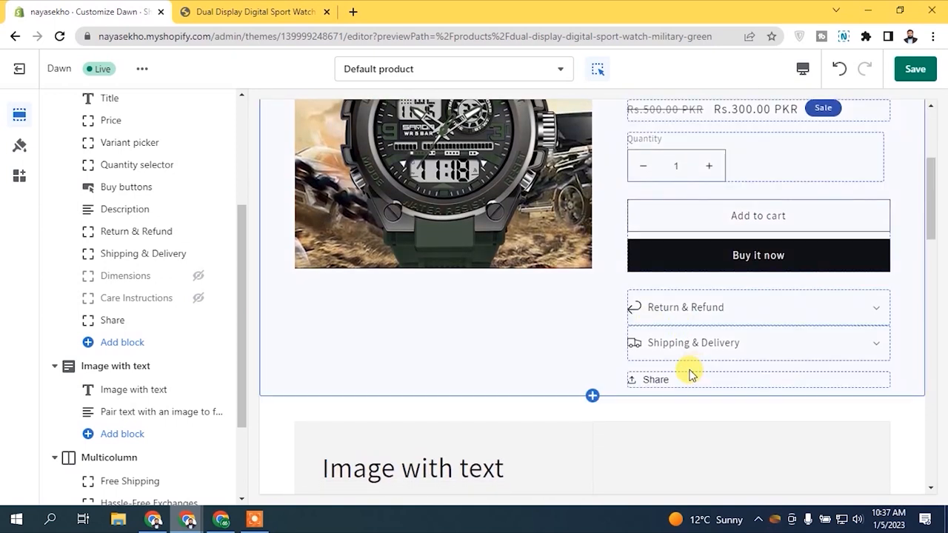
{"action": "left_click", "coordinate": [207, 343]}
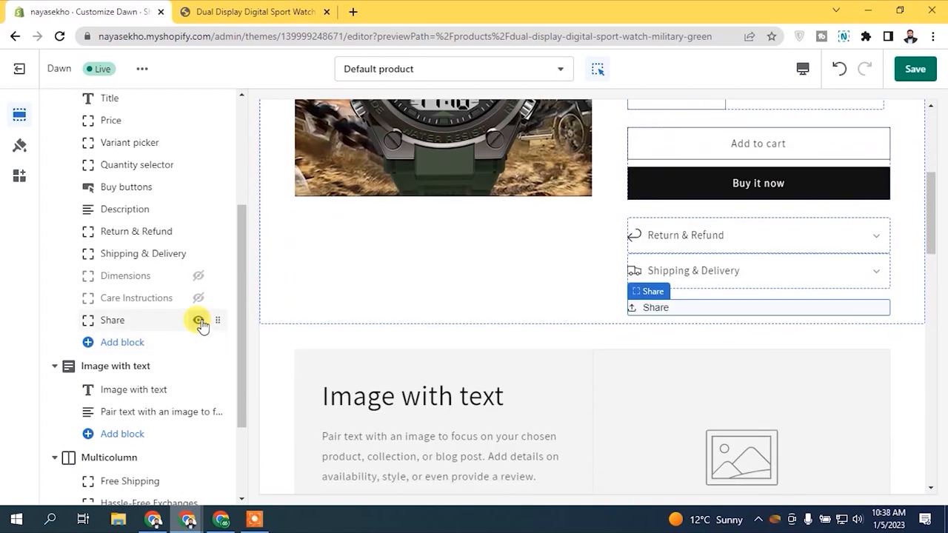
{"action": "left_click_drag", "start_coordinate": [934, 221], "coordinate": [930, 259]}
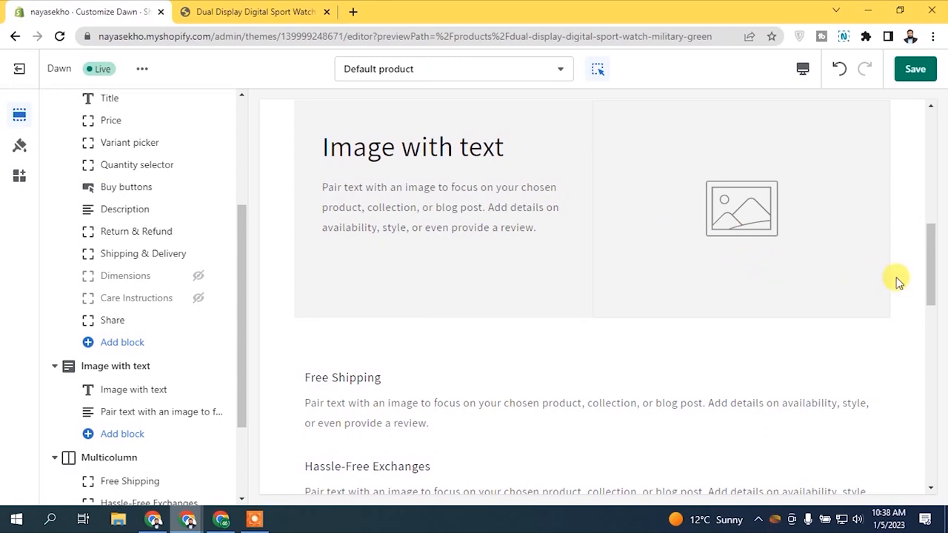
{"action": "left_click_drag", "start_coordinate": [929, 249], "coordinate": [930, 296]}
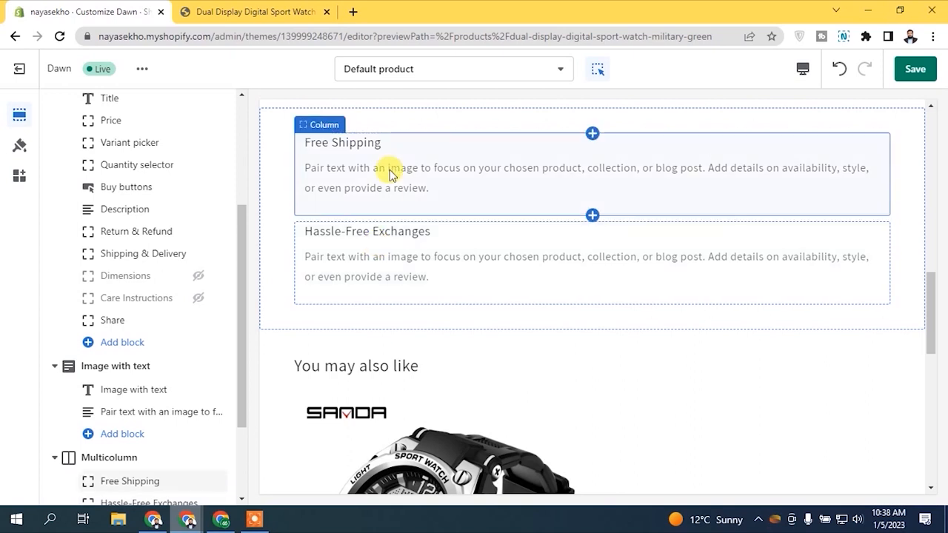
{"action": "left_click_drag", "start_coordinate": [931, 296], "coordinate": [935, 242]}
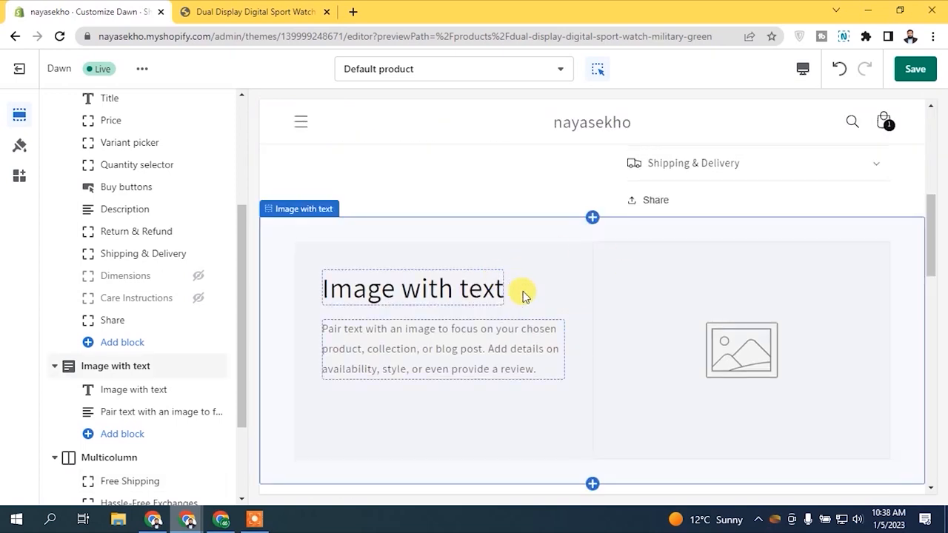
Step: Examine the settings of the Image with text section, including its layout and padding options and its Heading and Text blocks
{"action": "left_click", "coordinate": [285, 230]}
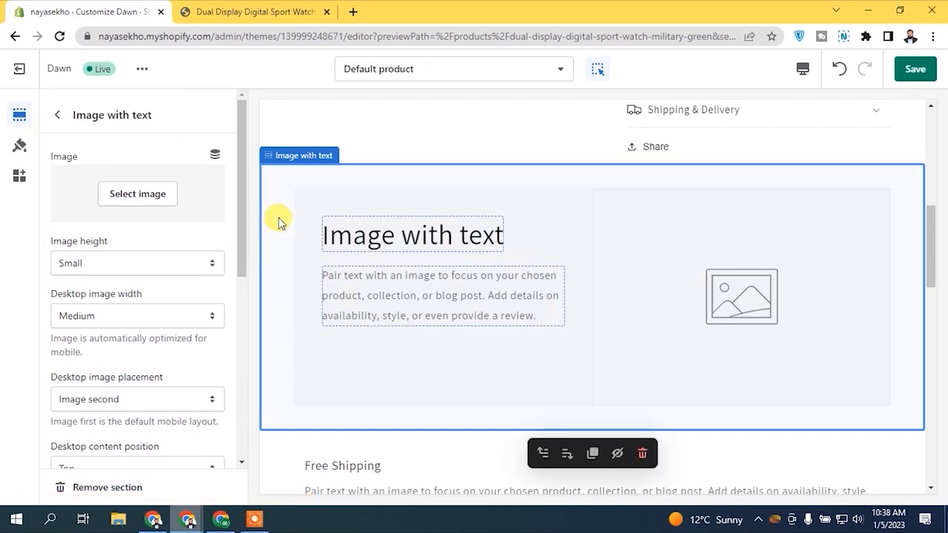
{"action": "mouse_move", "coordinate": [934, 250]}
{"action": "left_mouse_down"}
{"action": "mouse_move", "coordinate": [937, 354]}
{"action": "mouse_move", "coordinate": [931, 207]}
{"action": "mouse_move", "coordinate": [927, 247]}
{"action": "left_mouse_up"}
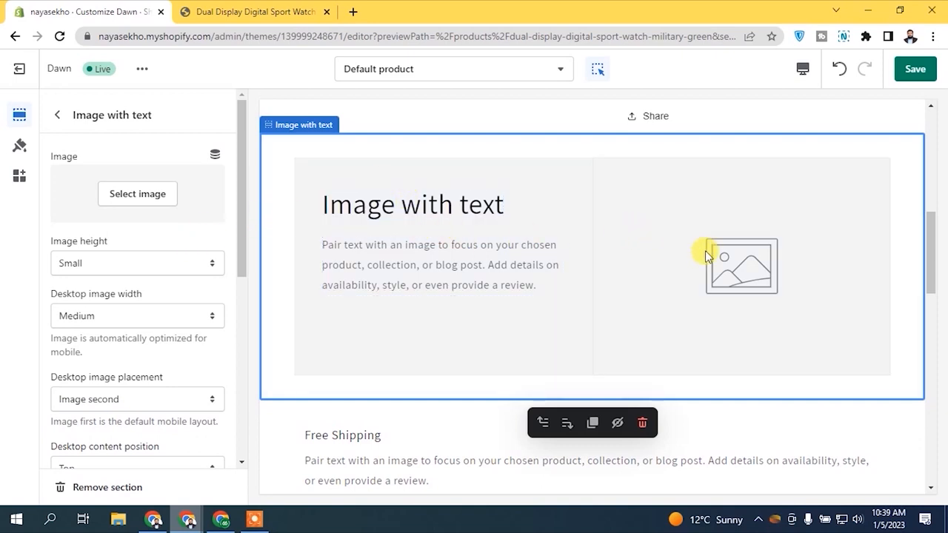
{"action": "left_click_drag", "start_coordinate": [240, 206], "coordinate": [262, 393]}
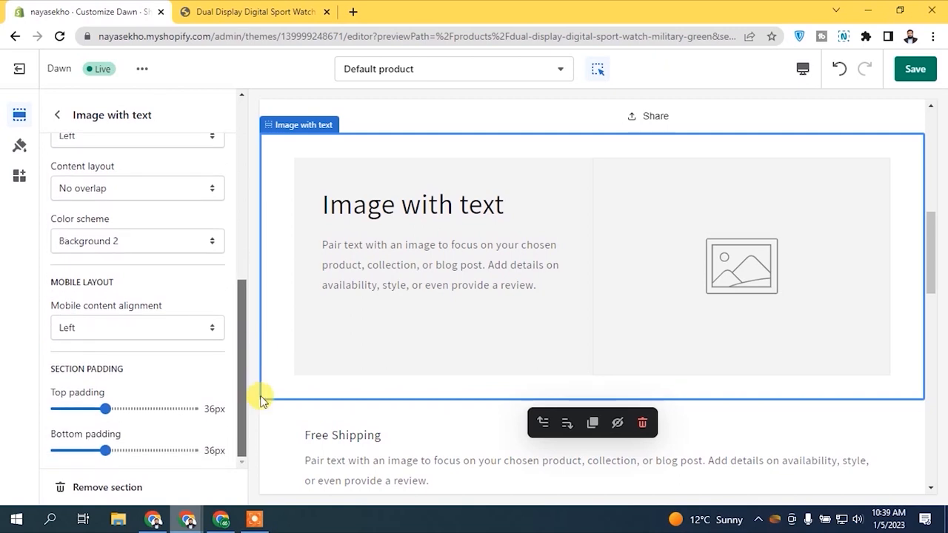
{"action": "left_click", "coordinate": [427, 207]}
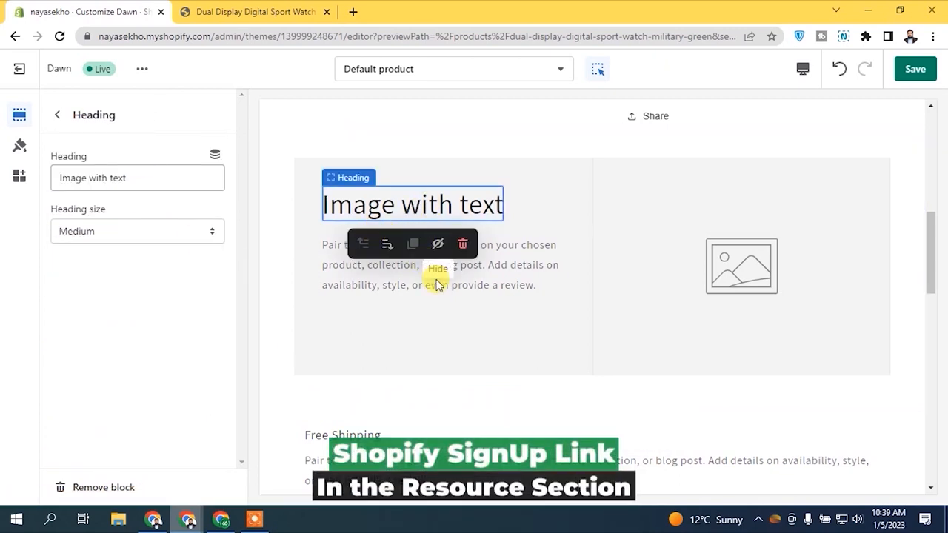
{"action": "left_click", "coordinate": [365, 274]}
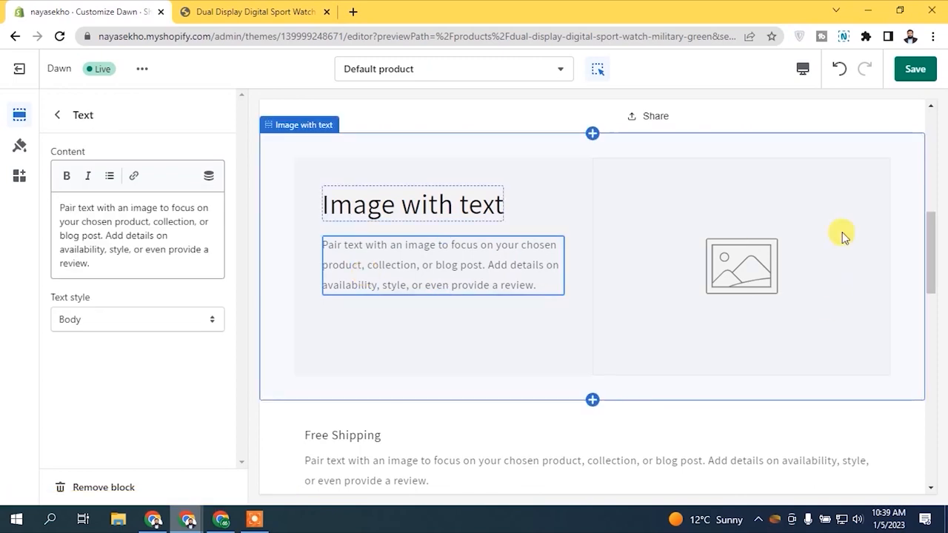
{"action": "scroll", "coordinate": [927, 231], "scroll_direction": "up", "scroll_amount": 1}
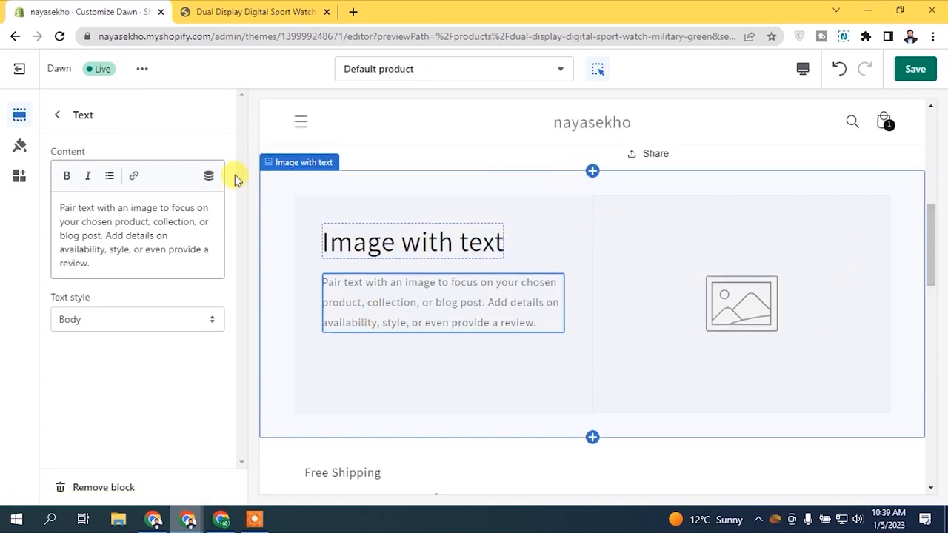
{"action": "left_click", "coordinate": [320, 188]}
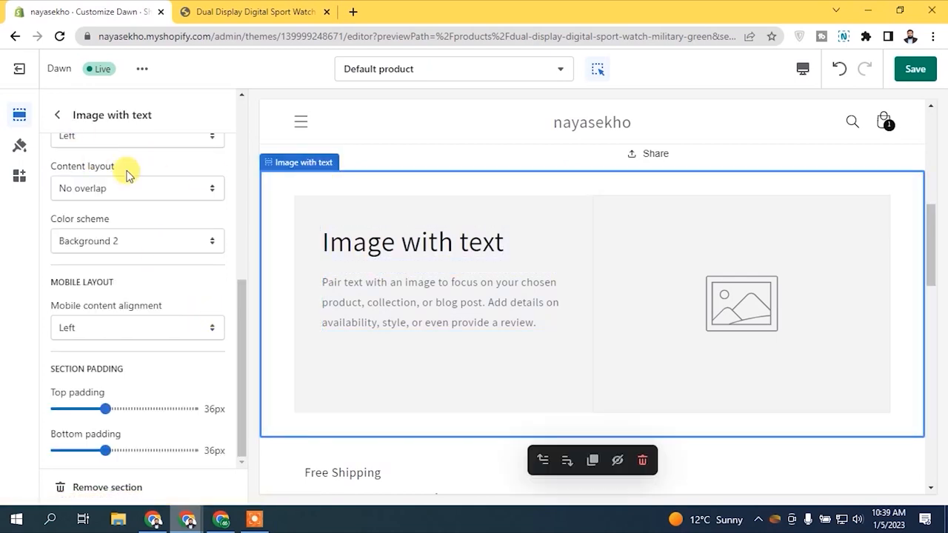
Step: Hide the Image with text and Multicolumn sections on the default product template
{"action": "left_click", "coordinate": [58, 115]}
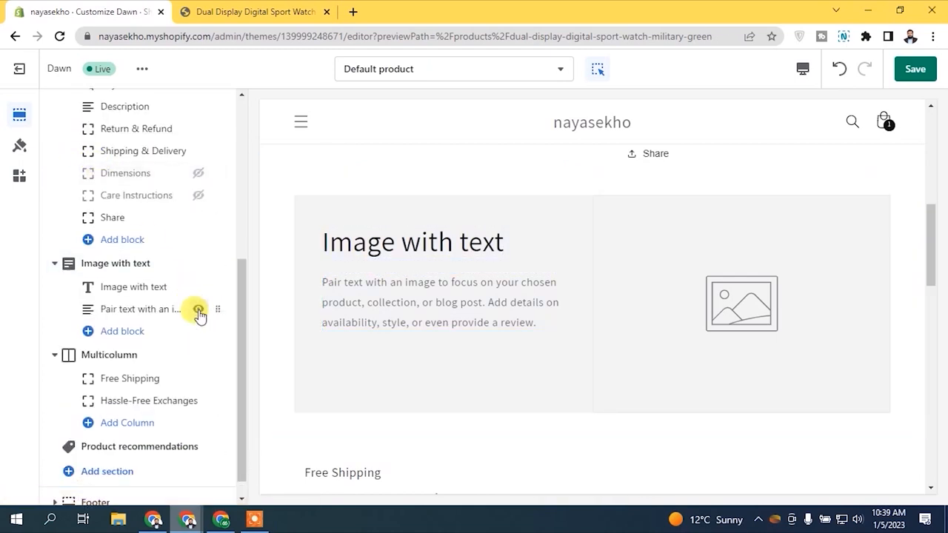
{"action": "left_click", "coordinate": [199, 263]}
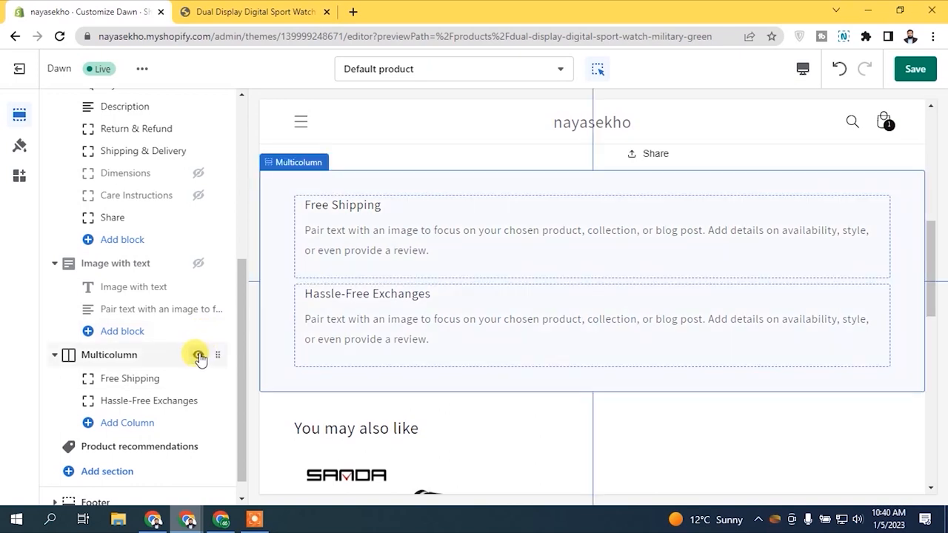
{"action": "left_click", "coordinate": [198, 354]}
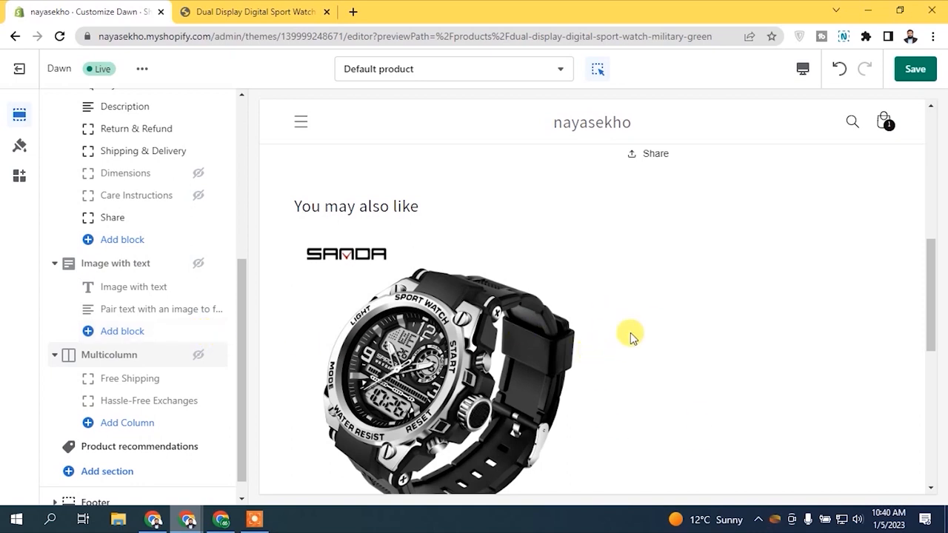
Step: Examine the Product recommendations section in the preview and open its settings to review the heading, layout and product card options
{"action": "left_click_drag", "start_coordinate": [241, 379], "coordinate": [240, 406]}
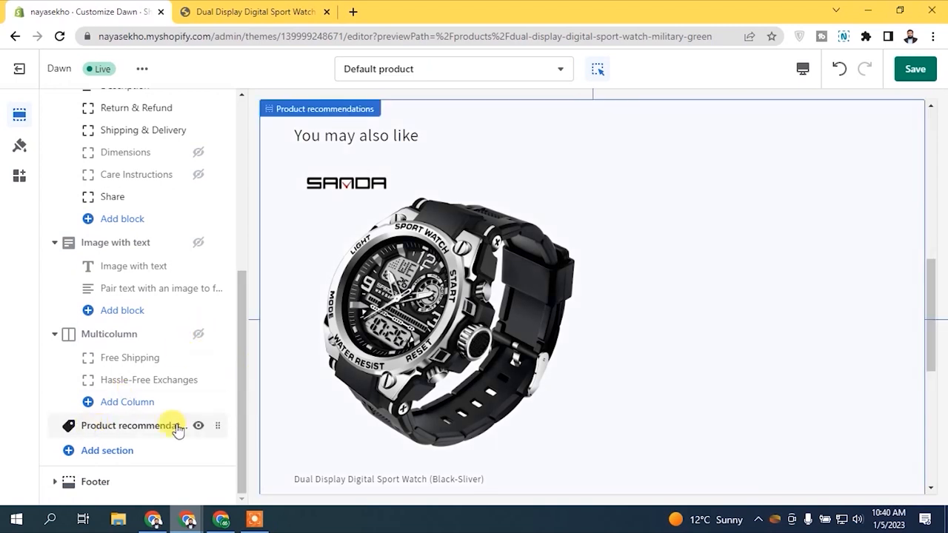
{"action": "left_click_drag", "start_coordinate": [932, 296], "coordinate": [867, 303]}
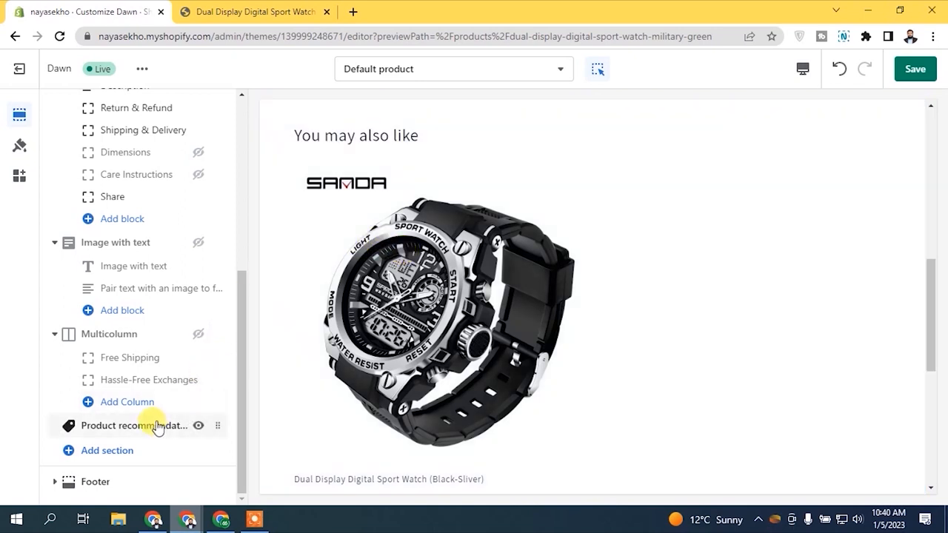
{"action": "left_click_drag", "start_coordinate": [931, 294], "coordinate": [931, 269]}
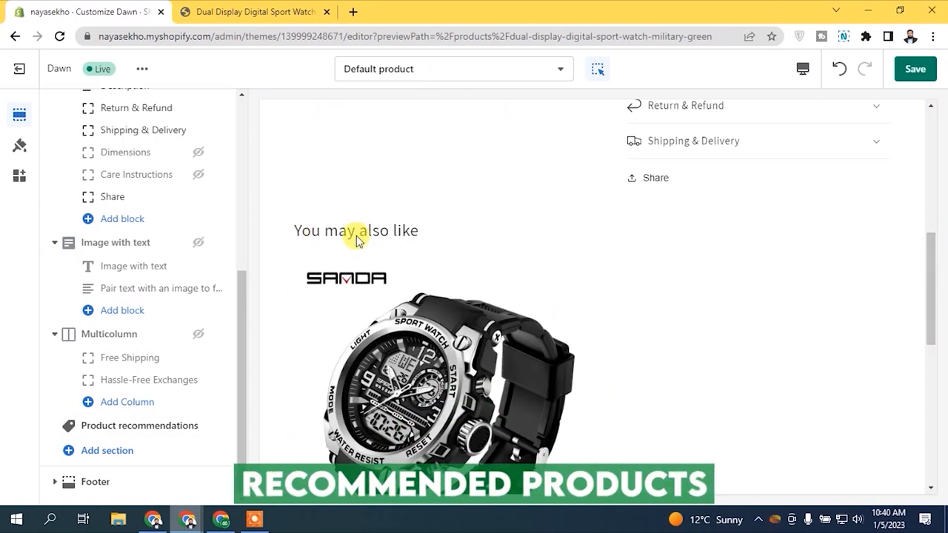
{"action": "left_click", "coordinate": [108, 426]}
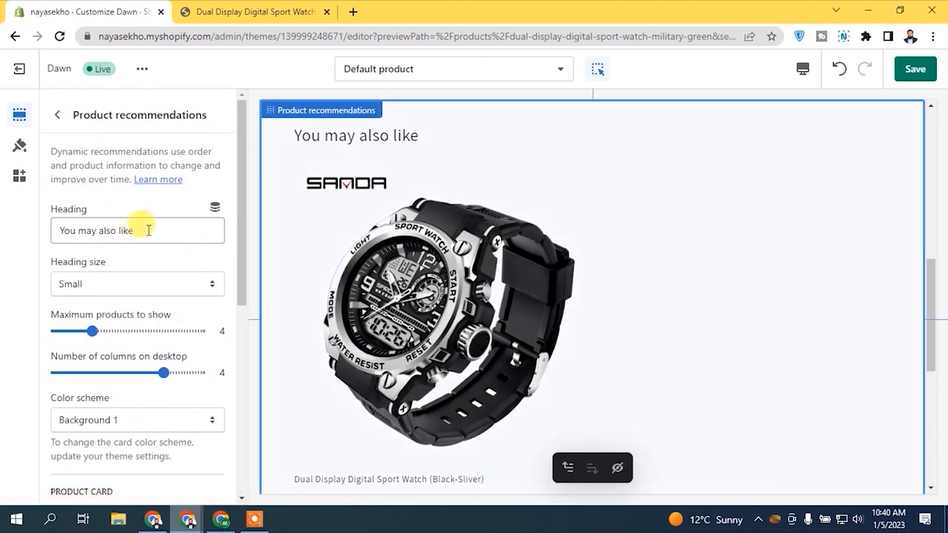
{"action": "left_click_drag", "start_coordinate": [148, 230], "coordinate": [29, 235]}
{"action": "left_click_drag", "start_coordinate": [243, 212], "coordinate": [236, 410]}
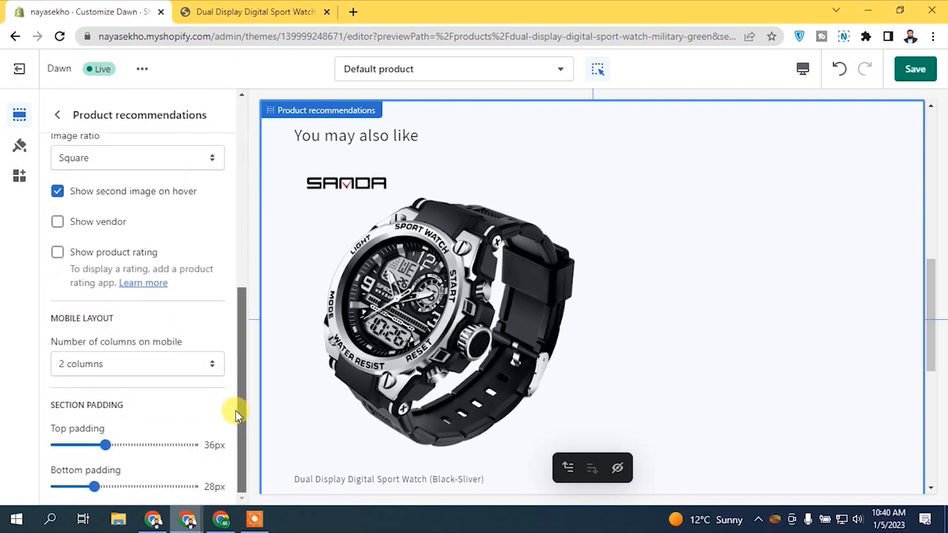
Step: Try 1 column as the recommended products' mobile column count and restore 2 columns
{"action": "left_click", "coordinate": [104, 370]}
{"action": "left_click", "coordinate": [103, 384]}
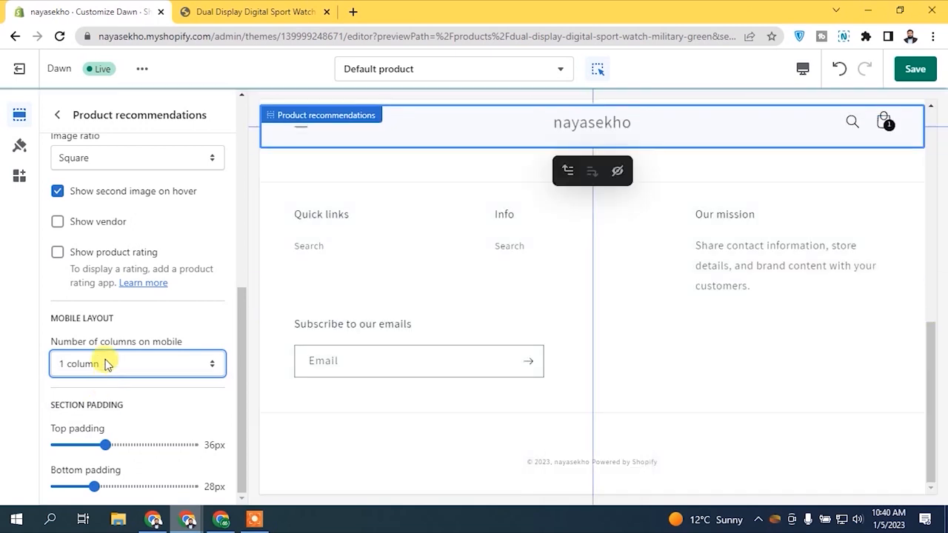
{"action": "left_click", "coordinate": [105, 363]}
{"action": "left_click", "coordinate": [99, 396]}
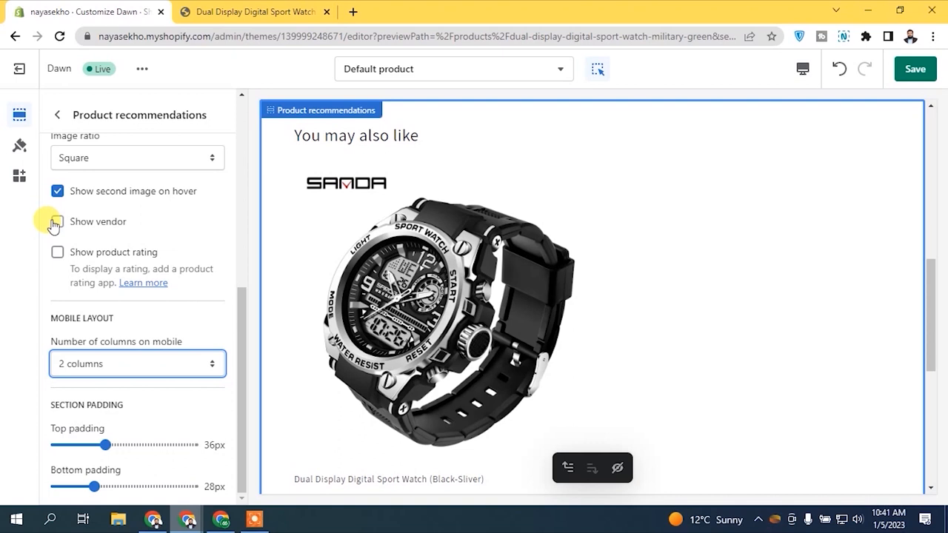
Step: Leave the Product recommendations settings and review the product page preview from its beginning
{"action": "left_click", "coordinate": [57, 254]}
{"action": "left_click_drag", "start_coordinate": [241, 327], "coordinate": [228, 126]}
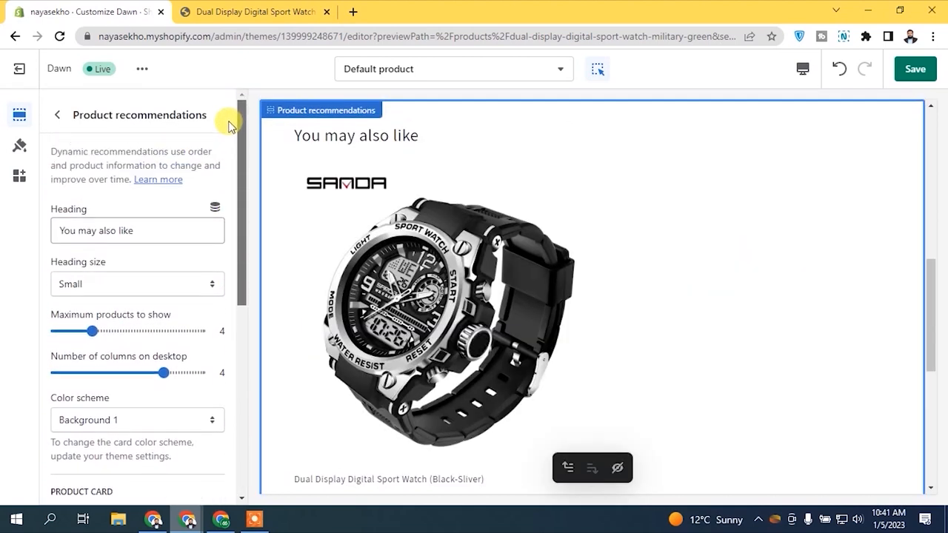
{"action": "left_click", "coordinate": [62, 119]}
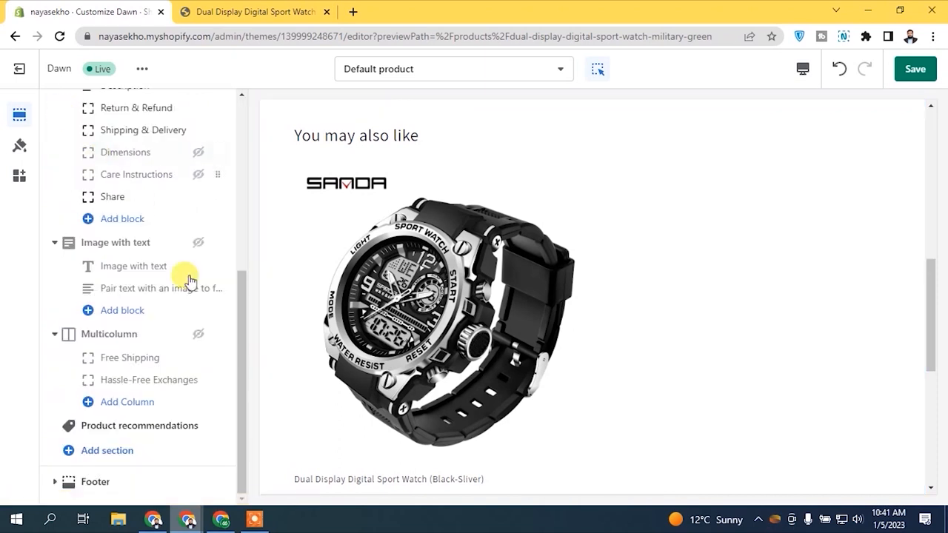
{"action": "left_click_drag", "start_coordinate": [246, 348], "coordinate": [233, 152]}
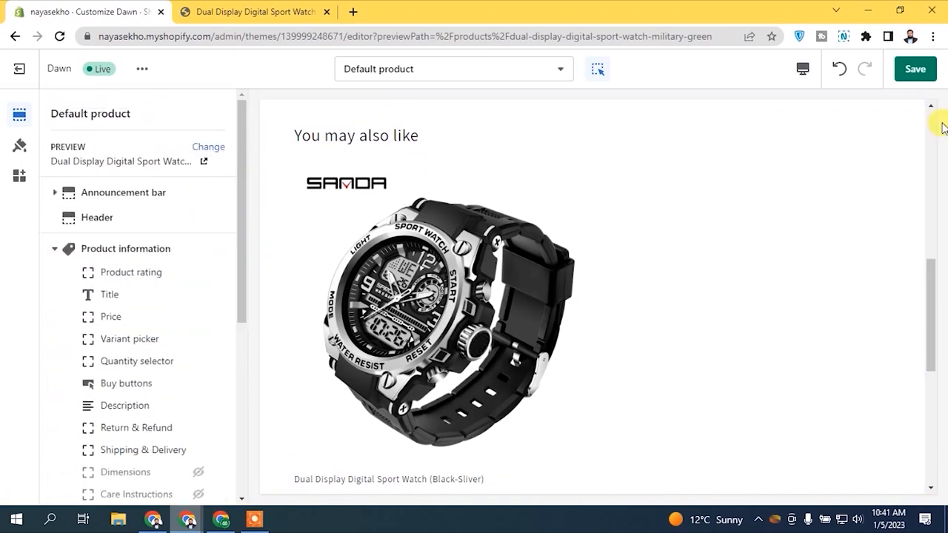
{"action": "left_click_drag", "start_coordinate": [940, 263], "coordinate": [933, 127]}
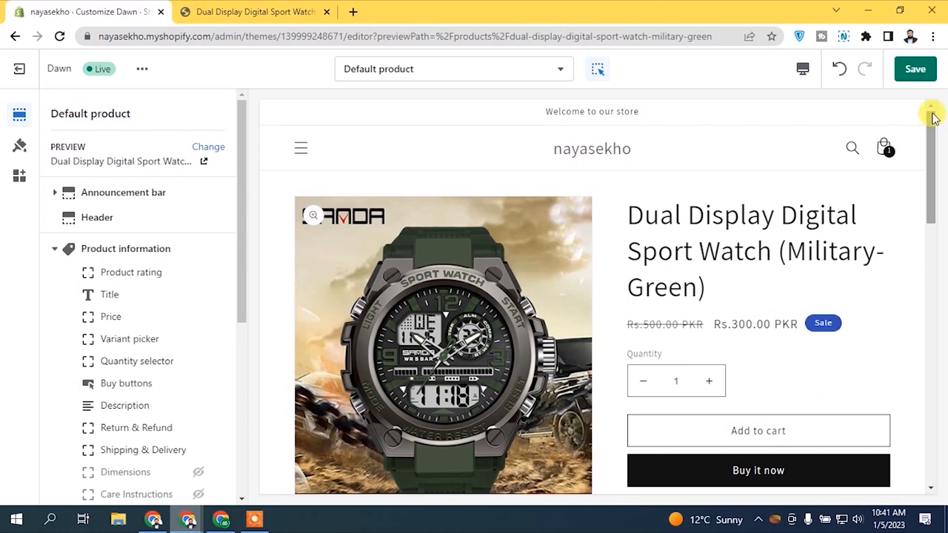
{"action": "left_click_drag", "start_coordinate": [933, 118], "coordinate": [918, 74]}
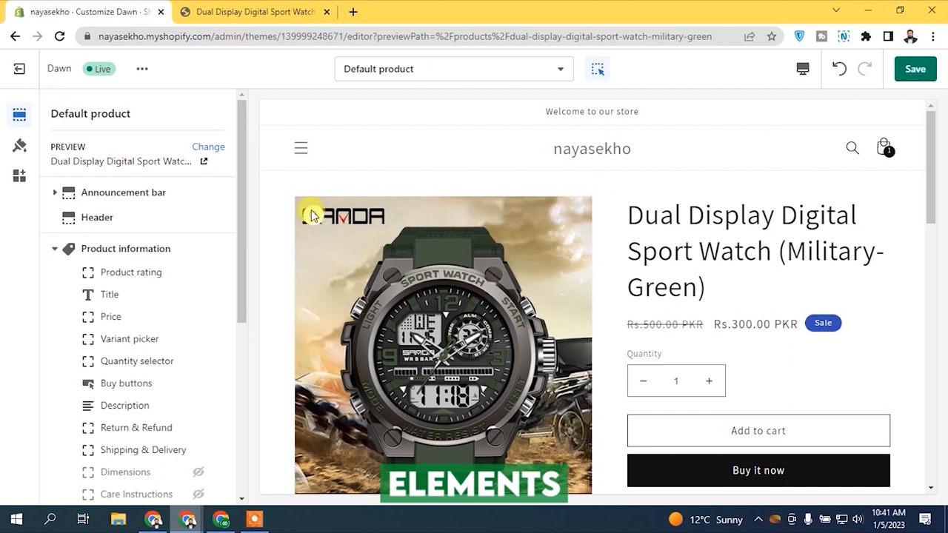
Step: Browse the theme sections that can be added to the product template and close the list without adding one
{"action": "left_click_drag", "start_coordinate": [242, 141], "coordinate": [241, 378]}
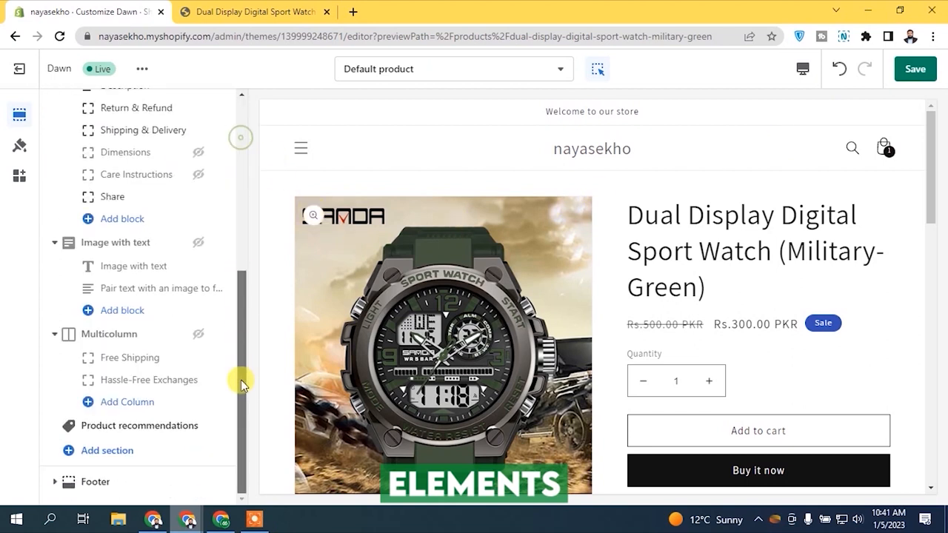
{"action": "left_click", "coordinate": [106, 452]}
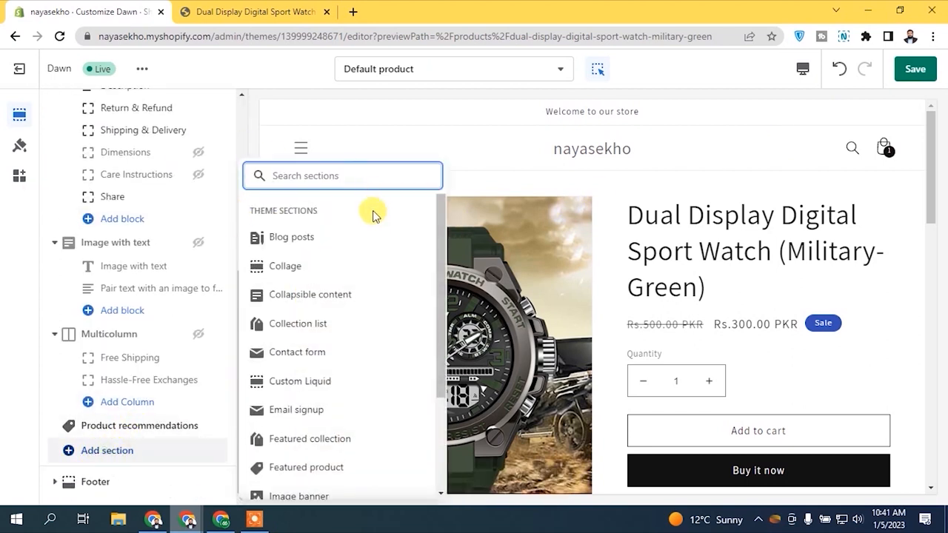
{"action": "left_click_drag", "start_coordinate": [445, 224], "coordinate": [443, 368]}
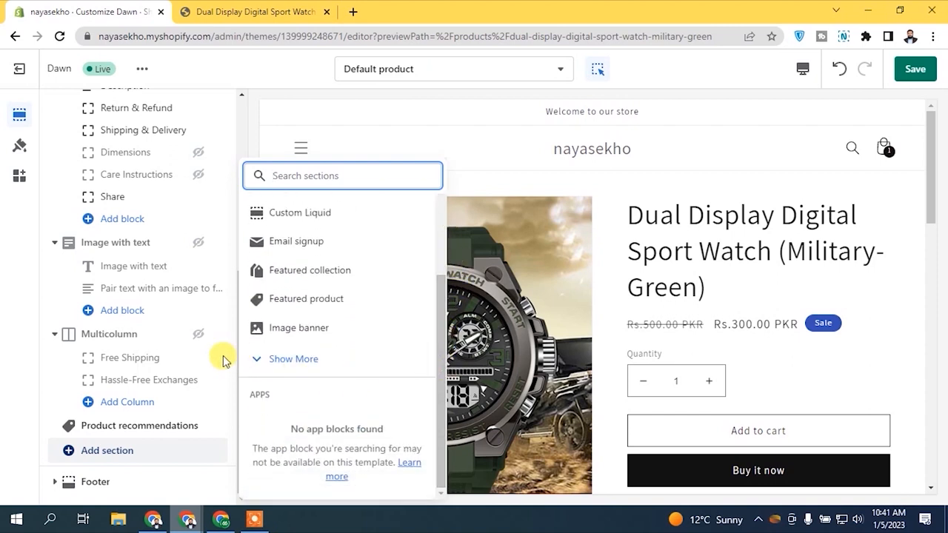
{"action": "left_click", "coordinate": [27, 326]}
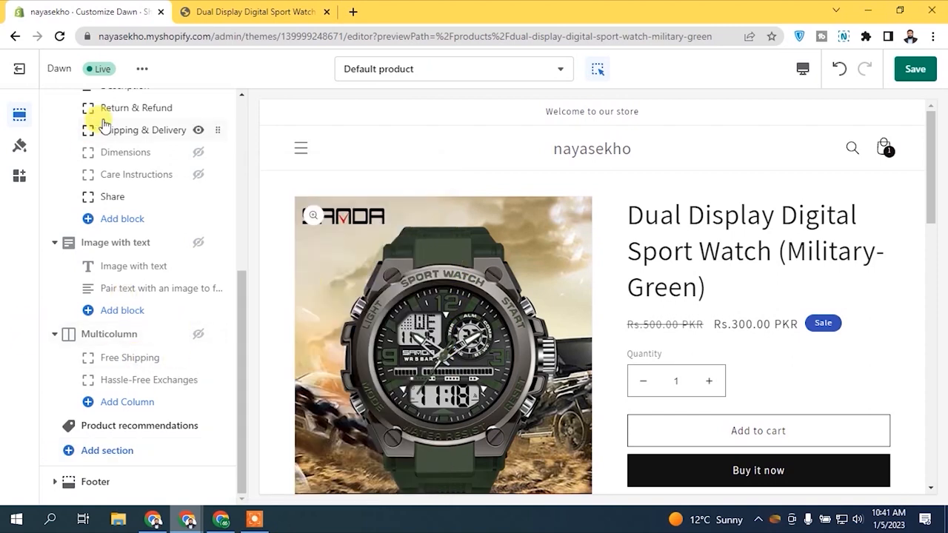
Step: Save the product template changes and reload the live storefront page of the Dual Display Digital Sport Watch (Black-Sliver)
{"action": "left_click", "coordinate": [916, 68]}
{"action": "left_click", "coordinate": [271, 9]}
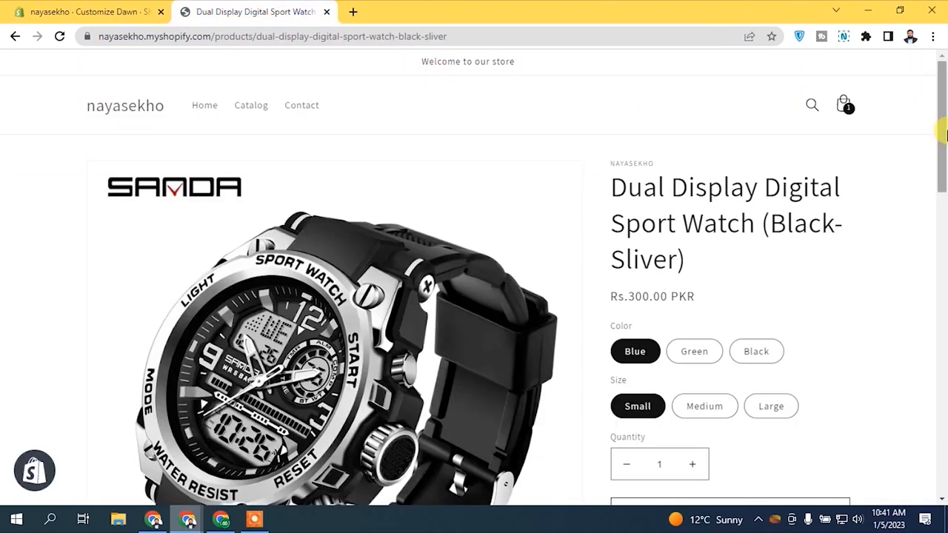
{"action": "scroll", "coordinate": [304, 191], "scroll_direction": "down", "scroll_amount": 2}
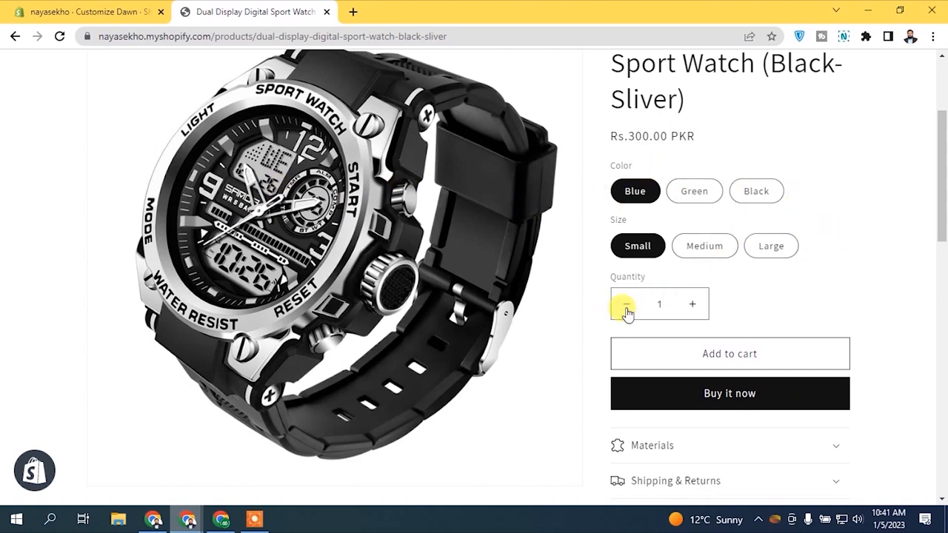
{"action": "scroll", "coordinate": [942, 222], "scroll_direction": "down", "scroll_amount": 2}
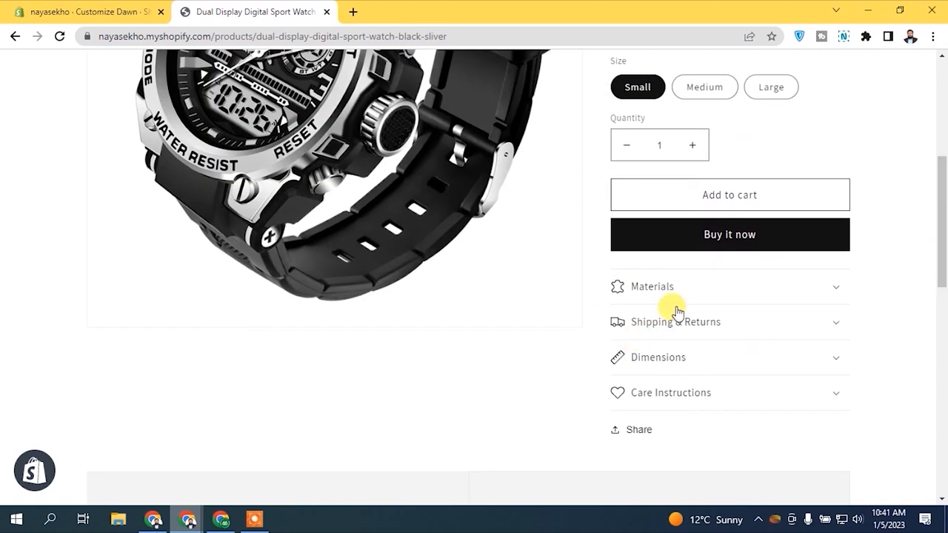
{"action": "scroll", "coordinate": [941, 218], "scroll_direction": "down", "scroll_amount": 8}
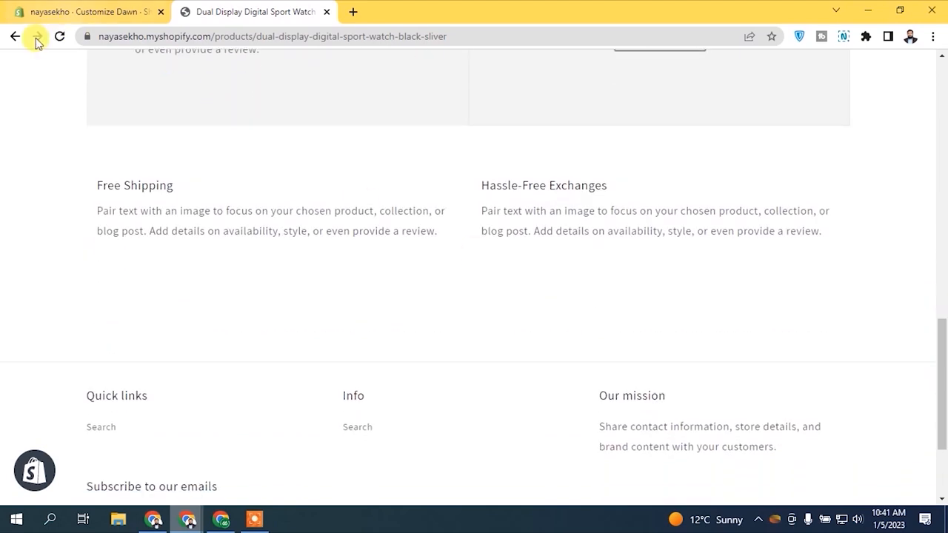
{"action": "left_click", "coordinate": [59, 36]}
Step: Check the reloaded product page down to its footer and compare it with the recommended products section in the theme editor
{"action": "scroll", "coordinate": [941, 222], "scroll_direction": "down", "scroll_amount": 4}
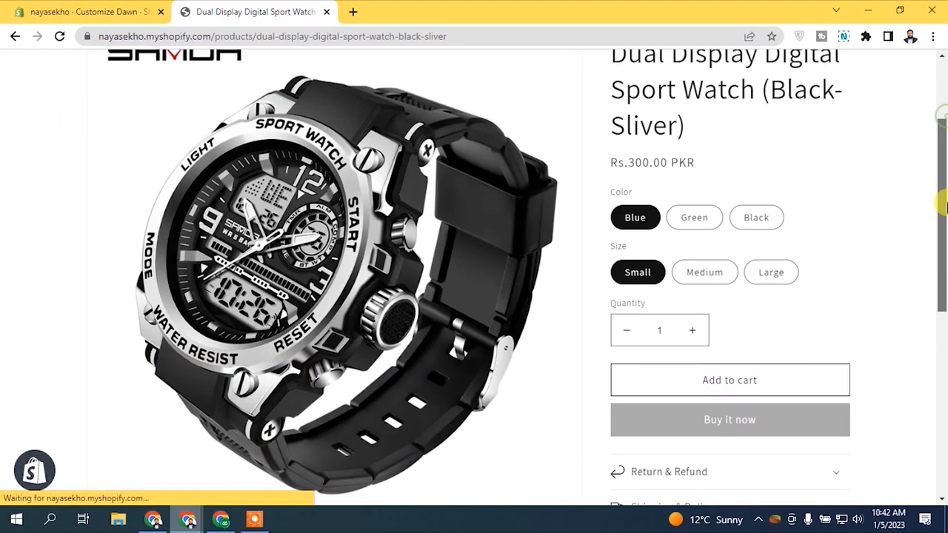
{"action": "left_click_drag", "start_coordinate": [945, 245], "coordinate": [944, 251]}
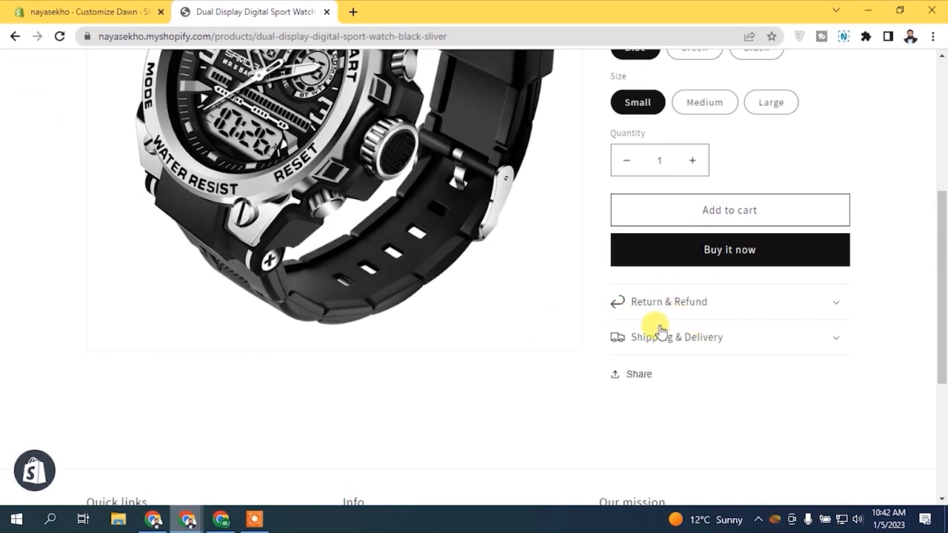
{"action": "scroll", "coordinate": [941, 326], "scroll_direction": "down", "scroll_amount": 3}
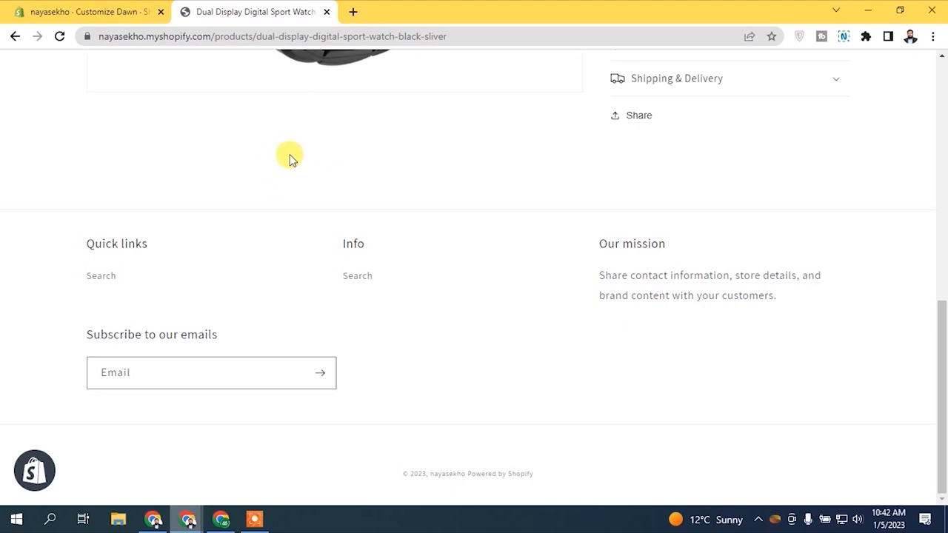
{"action": "left_click", "coordinate": [141, 7]}
{"action": "left_click_drag", "start_coordinate": [935, 171], "coordinate": [935, 353]}
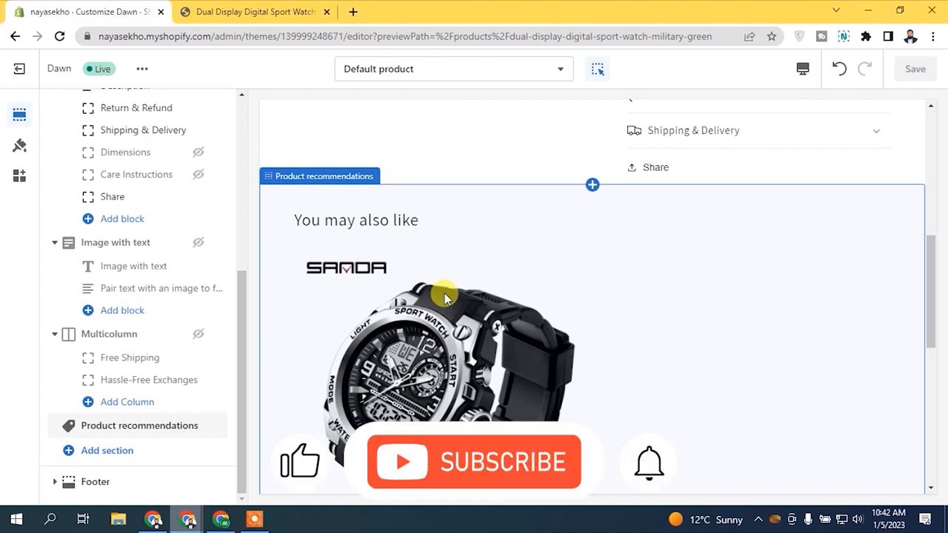
{"action": "left_click", "coordinate": [248, 12]}
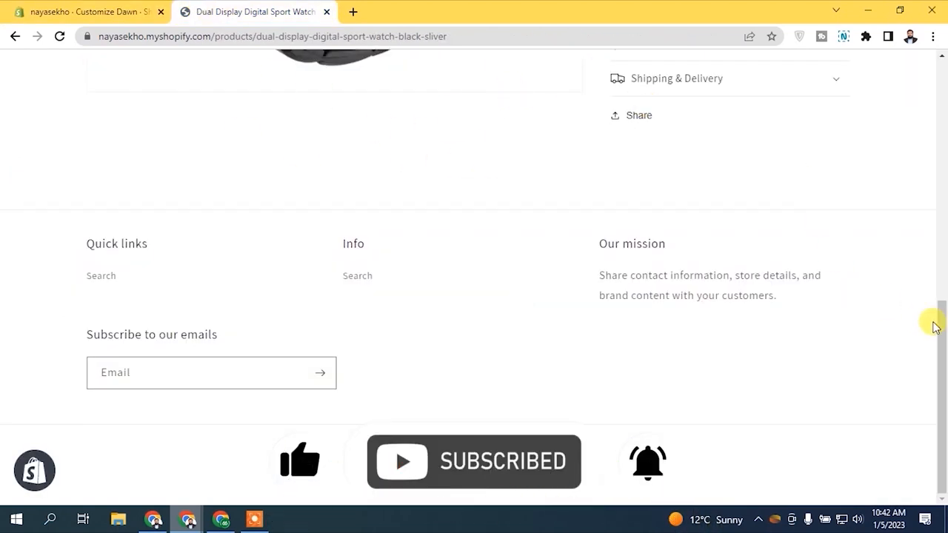
{"action": "left_click_drag", "start_coordinate": [939, 322], "coordinate": [940, 108]}
{"action": "left_click_drag", "start_coordinate": [942, 231], "coordinate": [942, 194]}
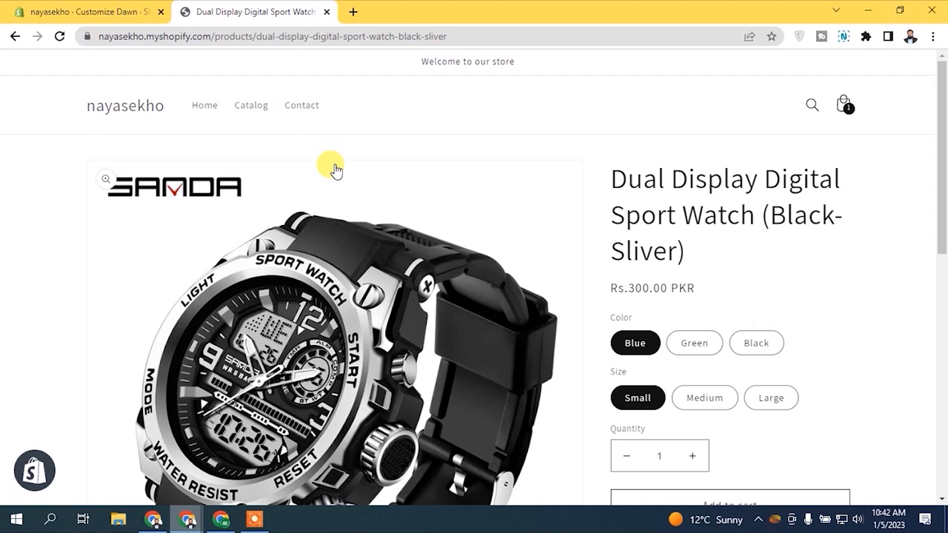
Step: Open the storefront's home page and look at the collections under Shop By Department
{"action": "left_click", "coordinate": [126, 109]}
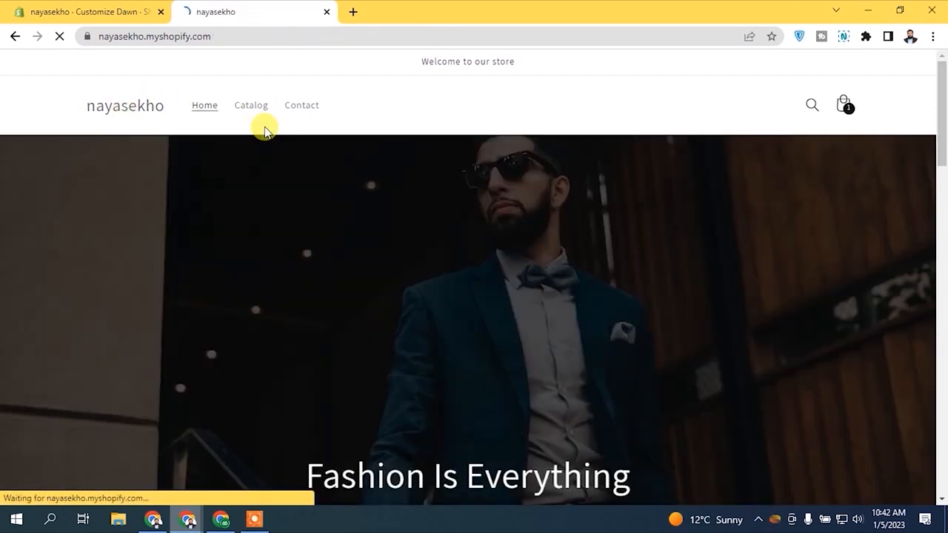
{"action": "scroll", "coordinate": [550, 257], "scroll_direction": "down", "scroll_amount": 8}
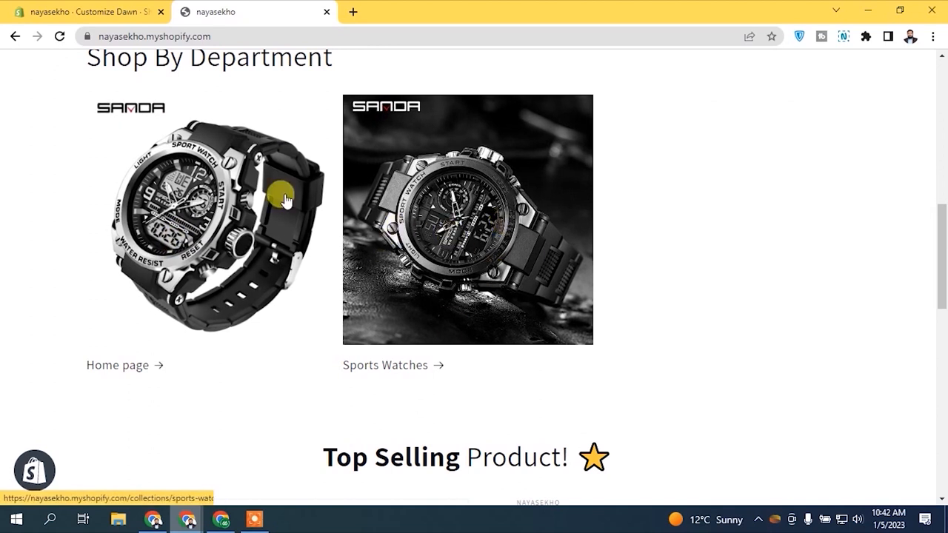
{"action": "left_click", "coordinate": [230, 189]}
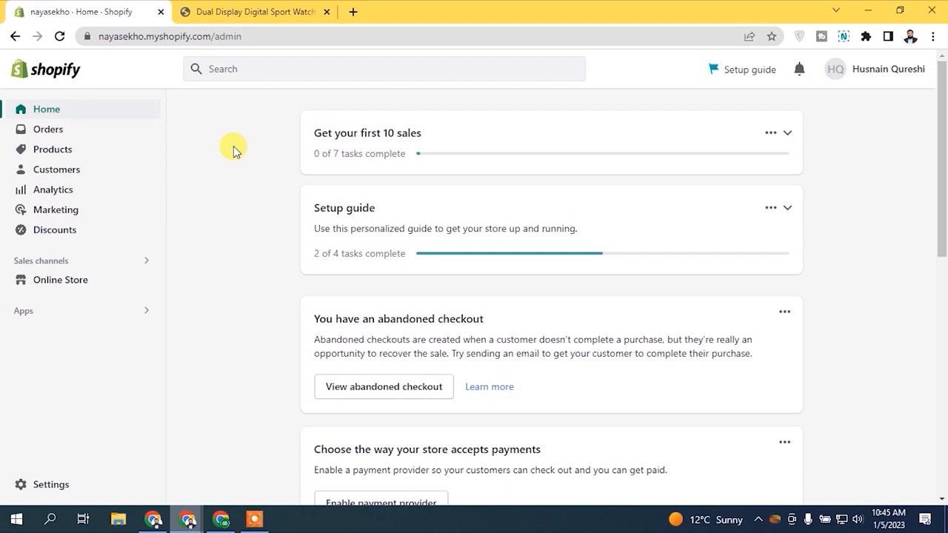
Step: Add the Dual Display Digital Sport Watch (Black-Sliver) in Blue, size Small, to the cart from its storefront page
{"action": "left_click", "coordinate": [222, 16]}
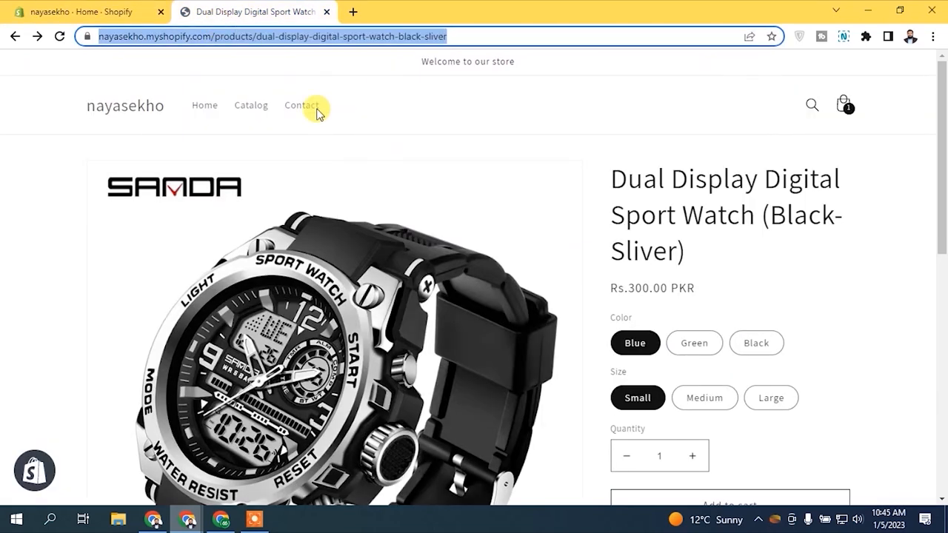
{"action": "scroll", "coordinate": [385, 199], "scroll_direction": "down", "scroll_amount": 2}
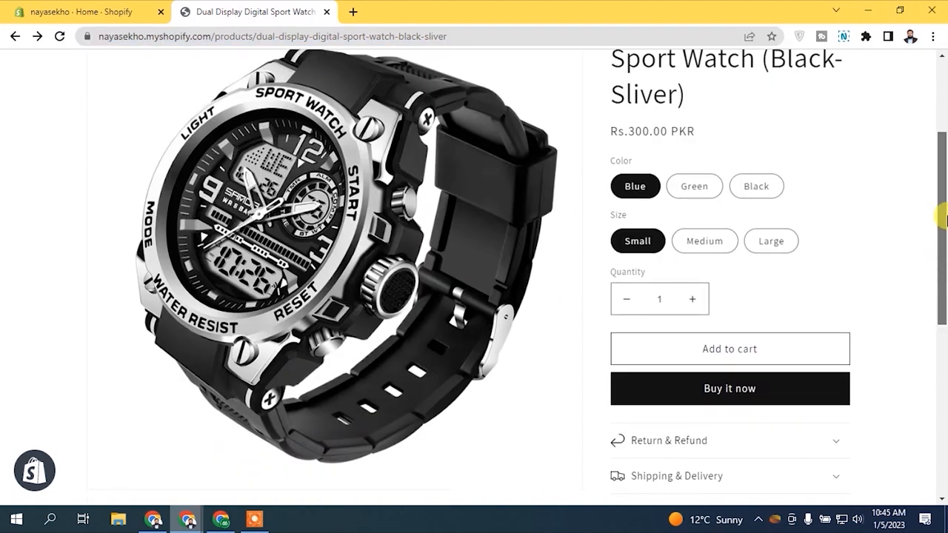
{"action": "left_click", "coordinate": [685, 335]}
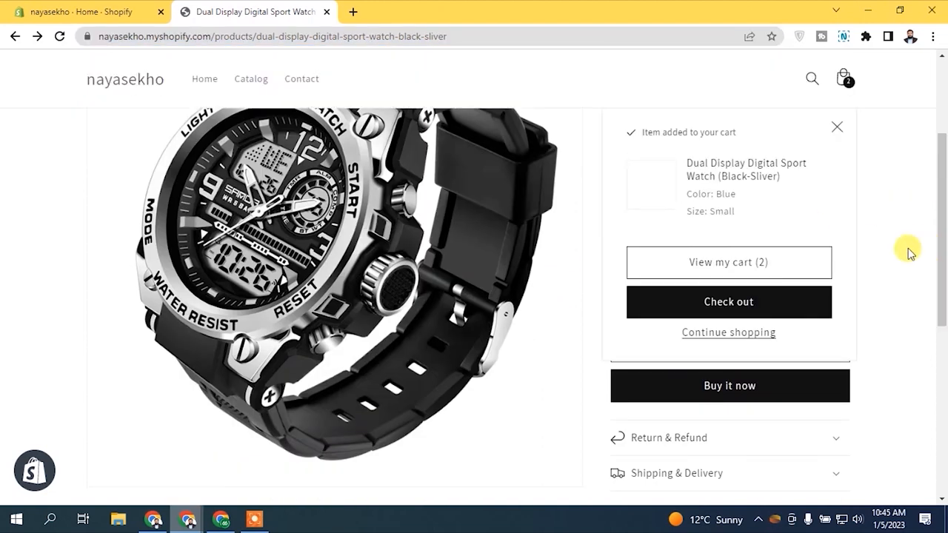
Step: Open the storefront's cart page and look over its items, subtotal and Featured collection section
{"action": "left_click", "coordinate": [739, 265]}
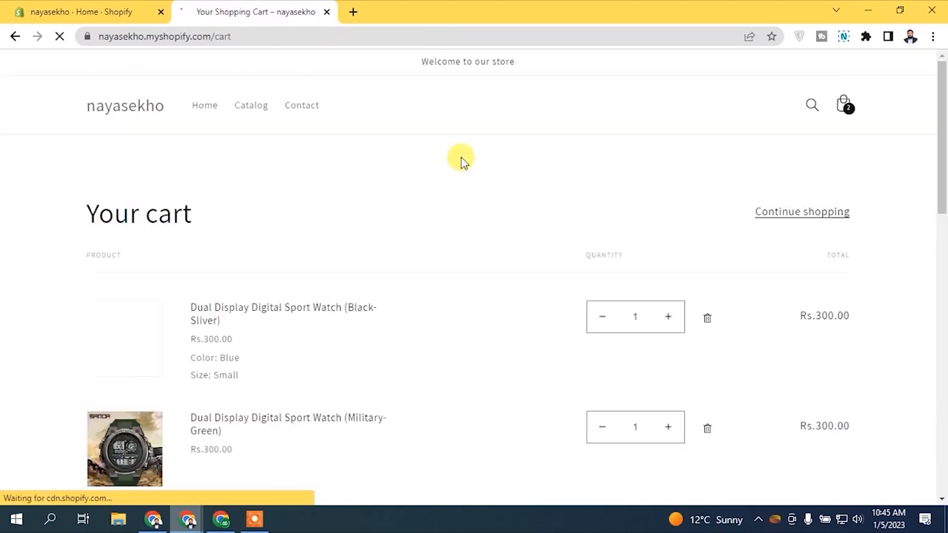
{"action": "scroll", "coordinate": [313, 217], "scroll_direction": "down", "scroll_amount": 2}
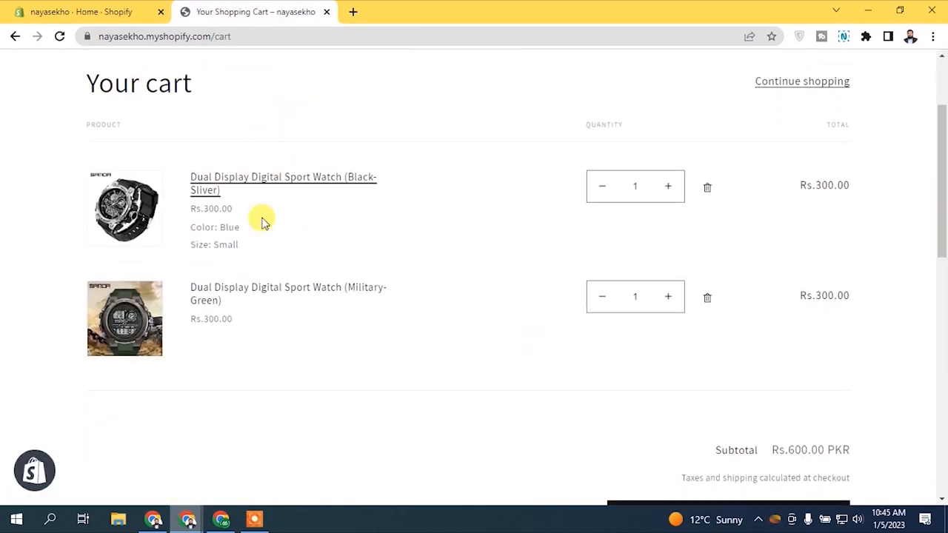
{"action": "left_click_drag", "start_coordinate": [943, 170], "coordinate": [940, 275]}
{"action": "left_click_drag", "start_coordinate": [64, 232], "coordinate": [244, 234]}
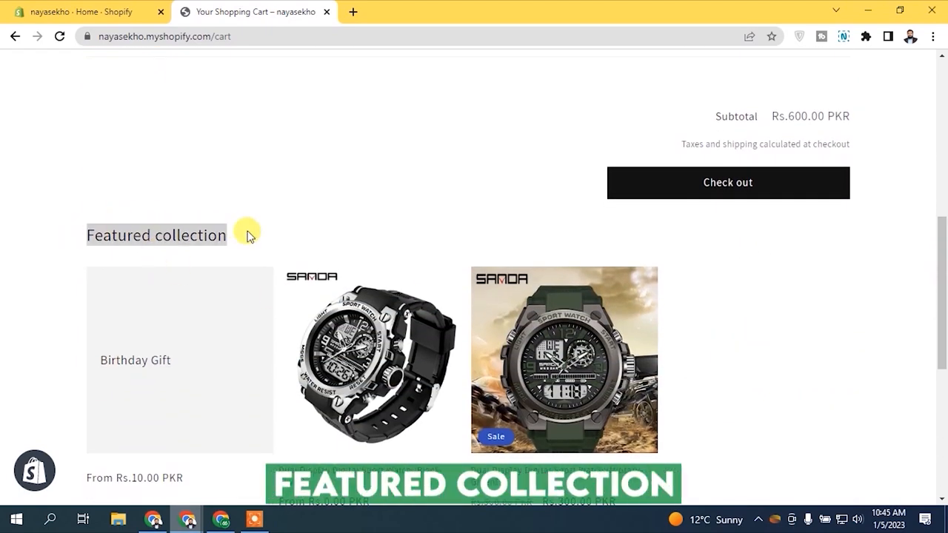
{"action": "left_click_drag", "start_coordinate": [944, 291], "coordinate": [943, 133]}
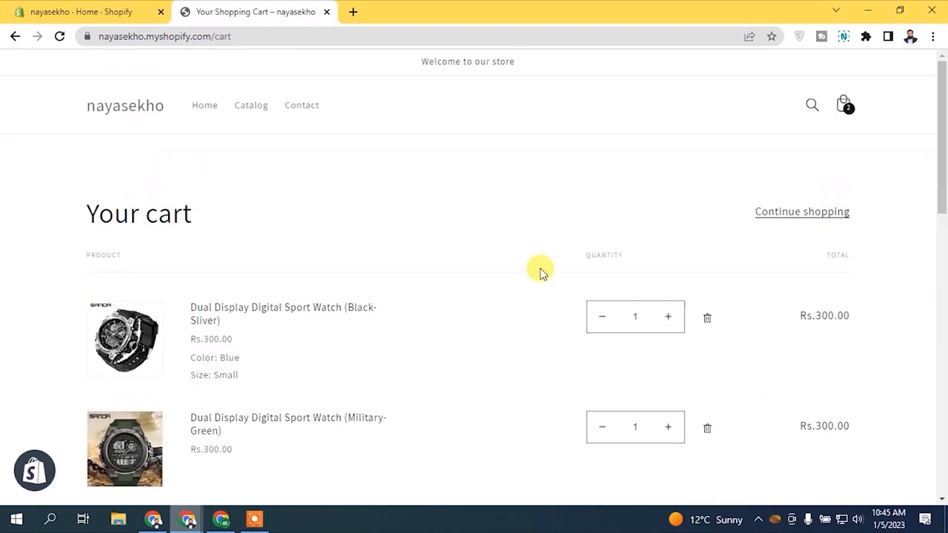
Step: Switch to the Shopify admin and open the Dawn theme's Cart template in the theme editor
{"action": "left_click", "coordinate": [116, 14]}
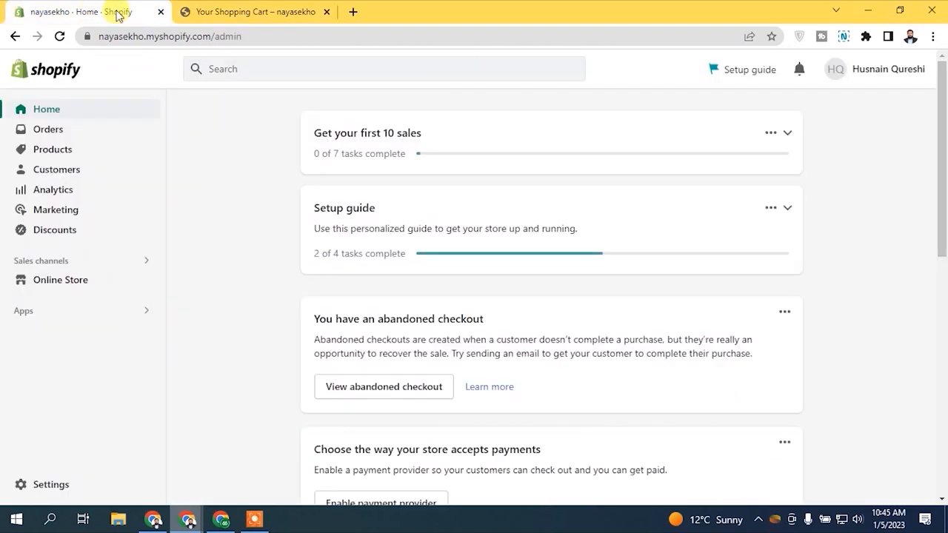
{"action": "left_click", "coordinate": [44, 281]}
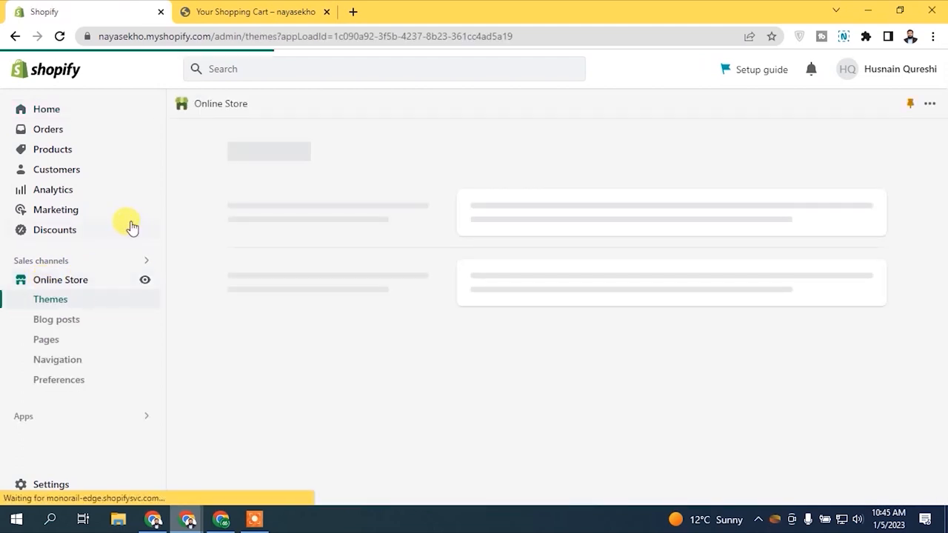
{"action": "left_click_drag", "start_coordinate": [941, 181], "coordinate": [941, 215]}
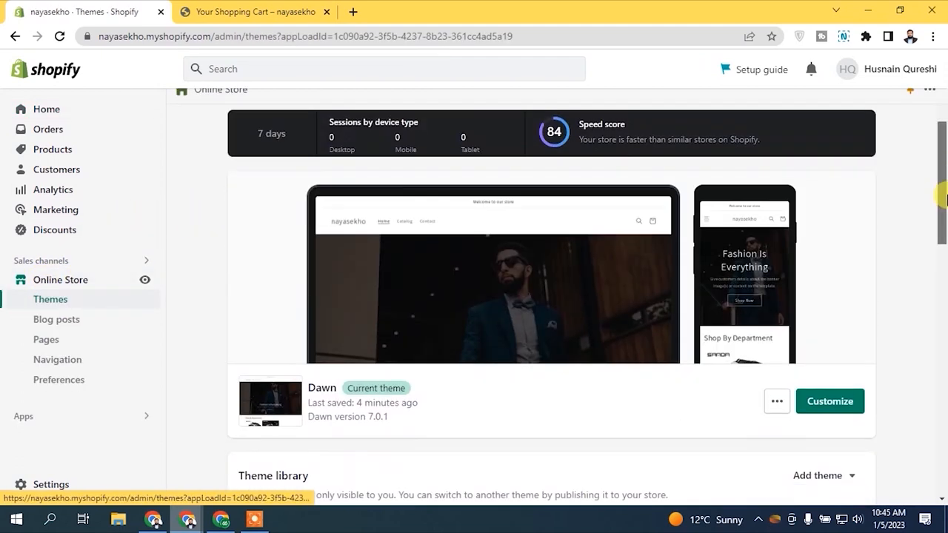
{"action": "left_click", "coordinate": [851, 349]}
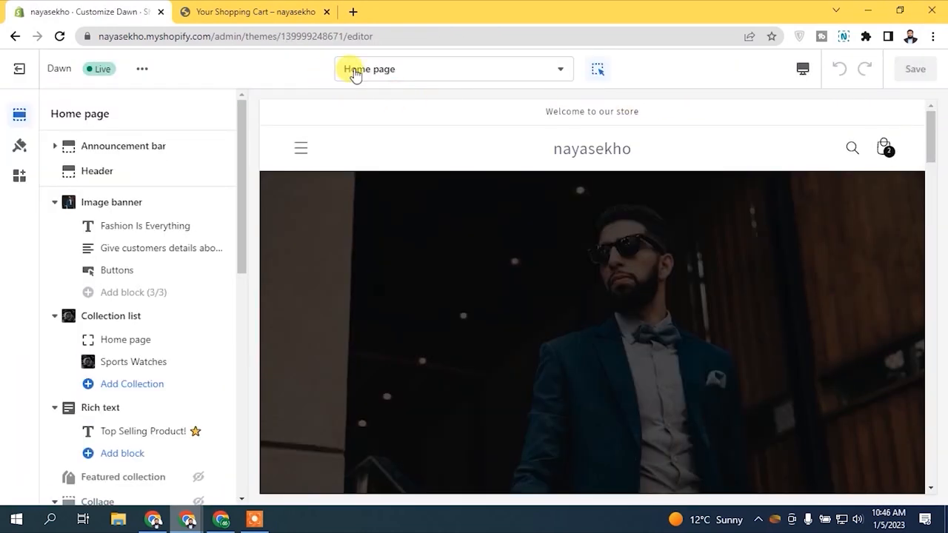
{"action": "left_click", "coordinate": [355, 70]}
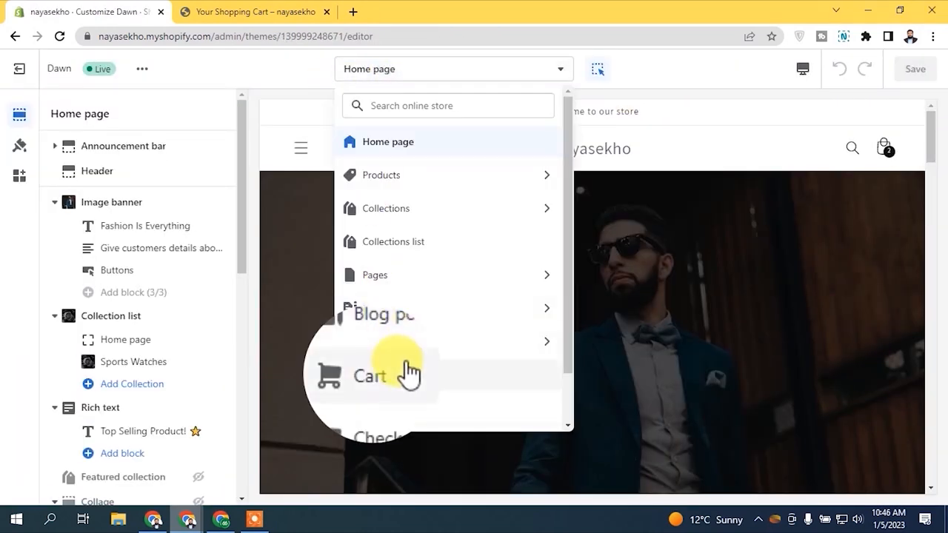
{"action": "left_click", "coordinate": [409, 374]}
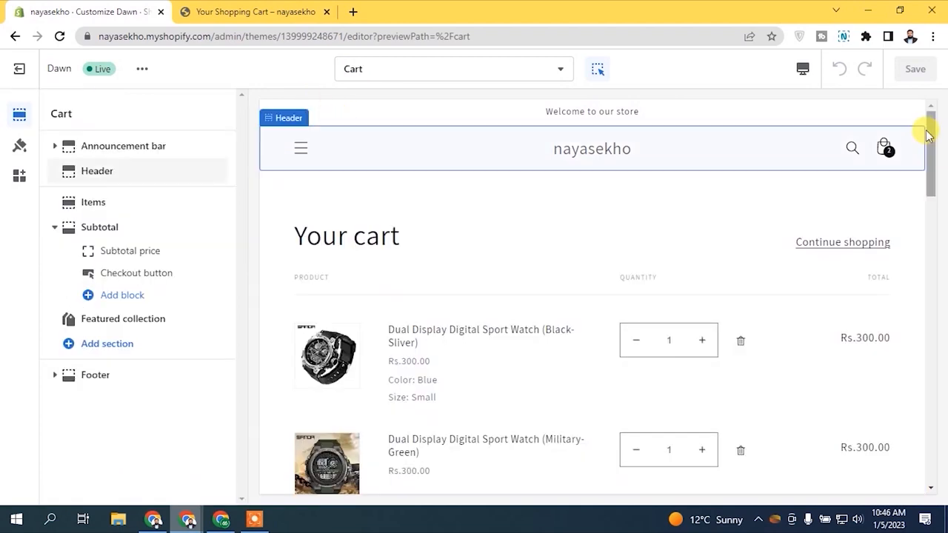
Step: Try hiding the Items section of the Cart template, and show it again
{"action": "scroll", "coordinate": [929, 140], "scroll_direction": "down", "scroll_amount": 3}
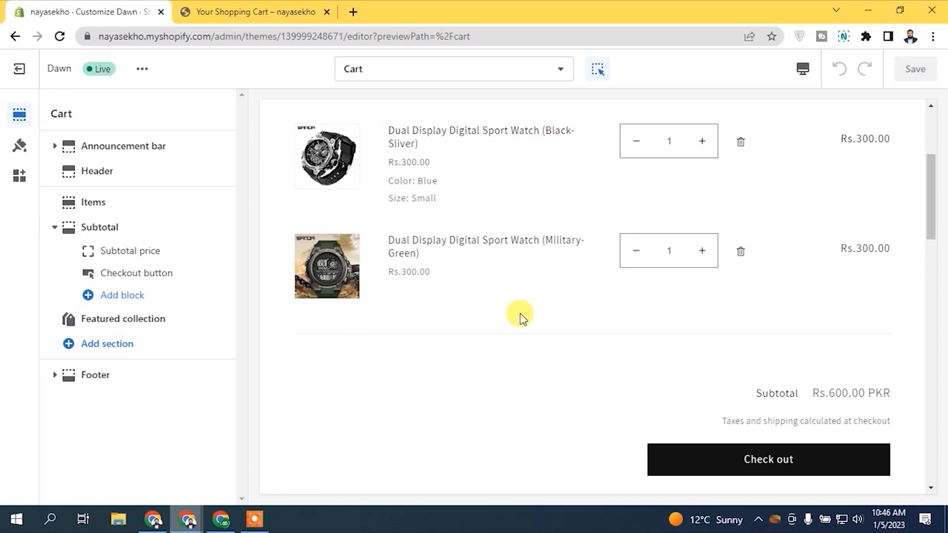
{"action": "mouse_move", "coordinate": [98, 212]}
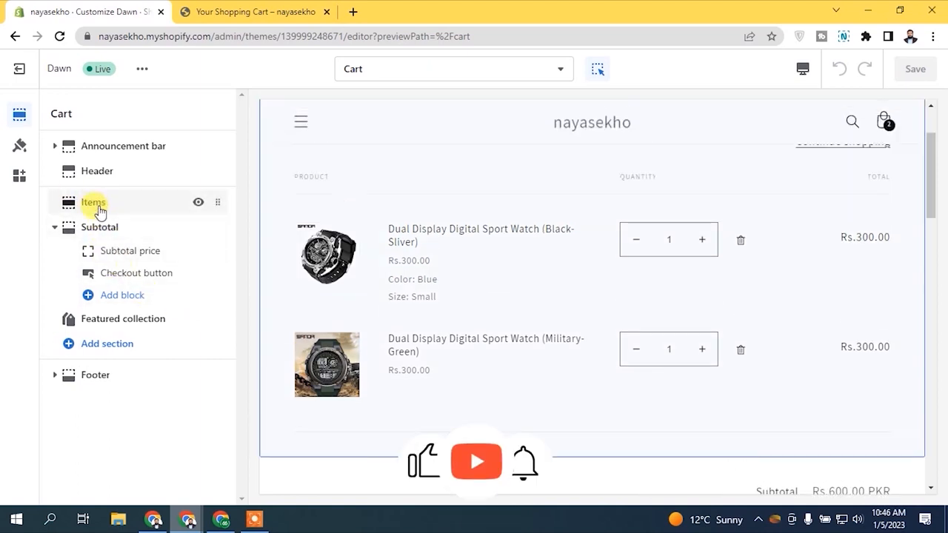
{"action": "left_click", "coordinate": [197, 204]}
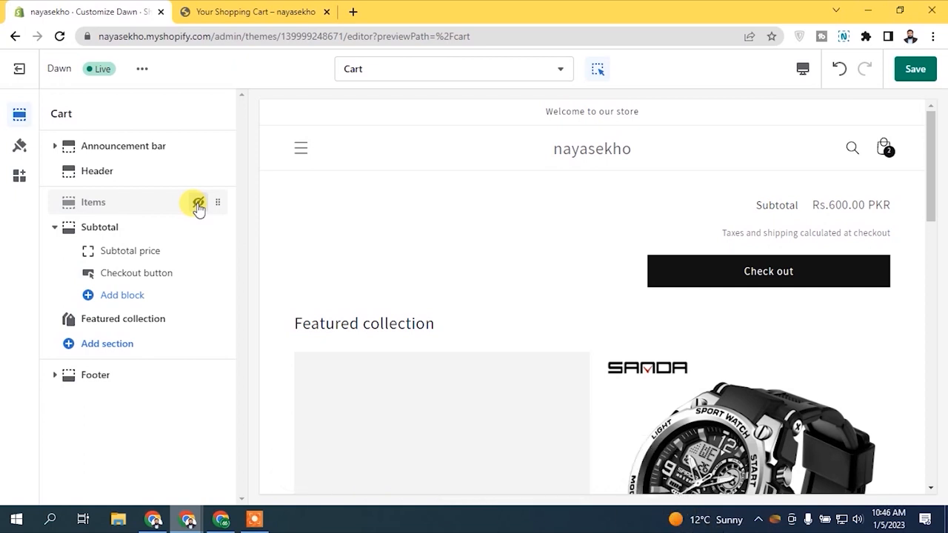
{"action": "left_click", "coordinate": [199, 204]}
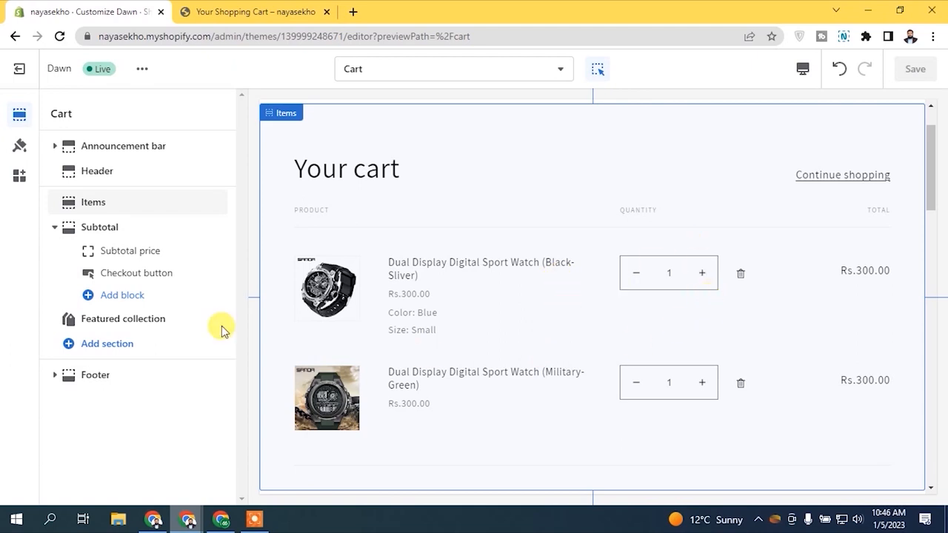
Step: Examine the Items section's padding settings and the blocks available to add under Subtotal
{"action": "left_click", "coordinate": [74, 203]}
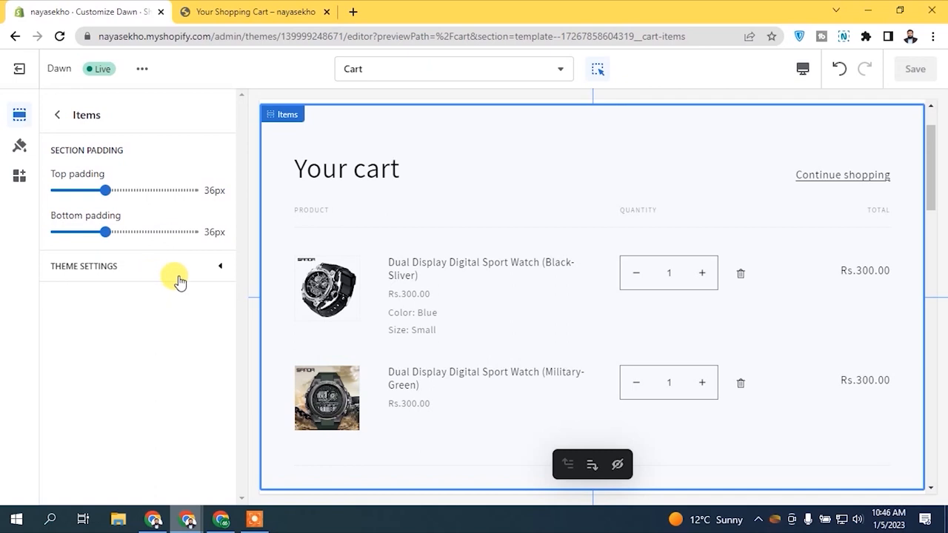
{"action": "left_click", "coordinate": [62, 114]}
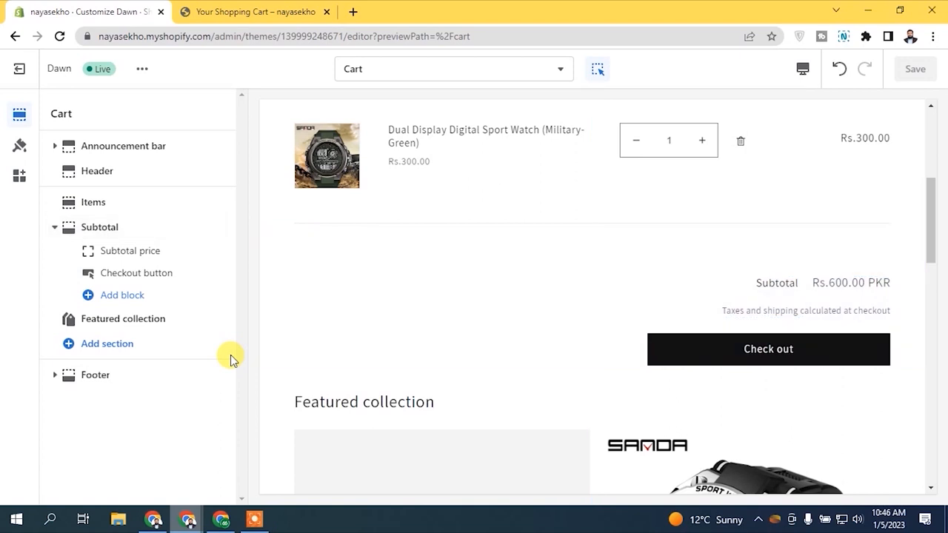
{"action": "left_click", "coordinate": [123, 295]}
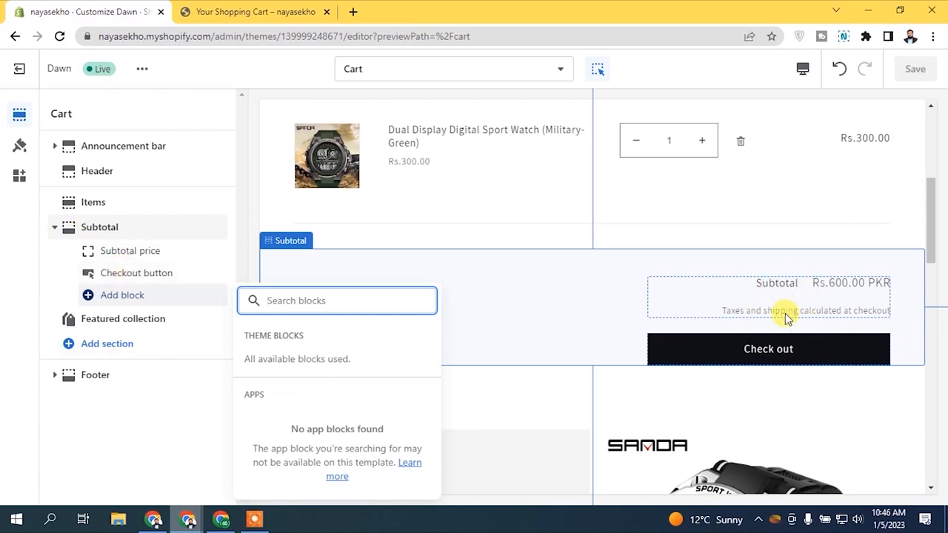
{"action": "left_click", "coordinate": [140, 404]}
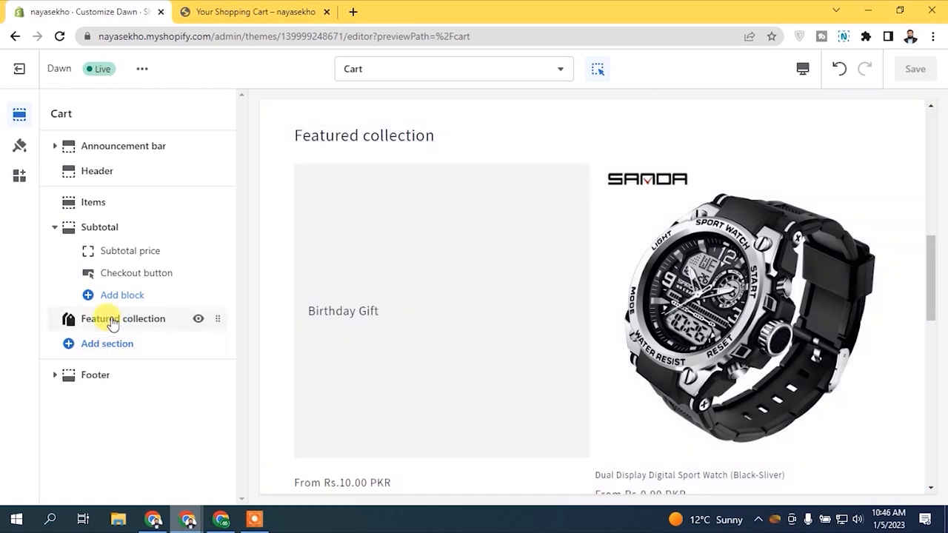
Step: Open the cart's Featured collection settings and try out showing the collection description from the admin, leaving the option off
{"action": "left_click", "coordinate": [111, 318]}
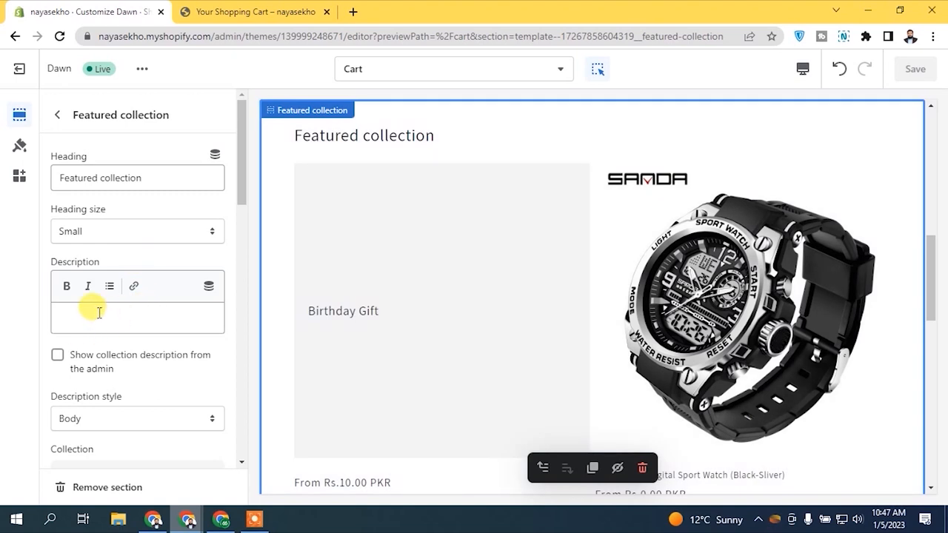
{"action": "left_click_drag", "start_coordinate": [242, 144], "coordinate": [240, 184]}
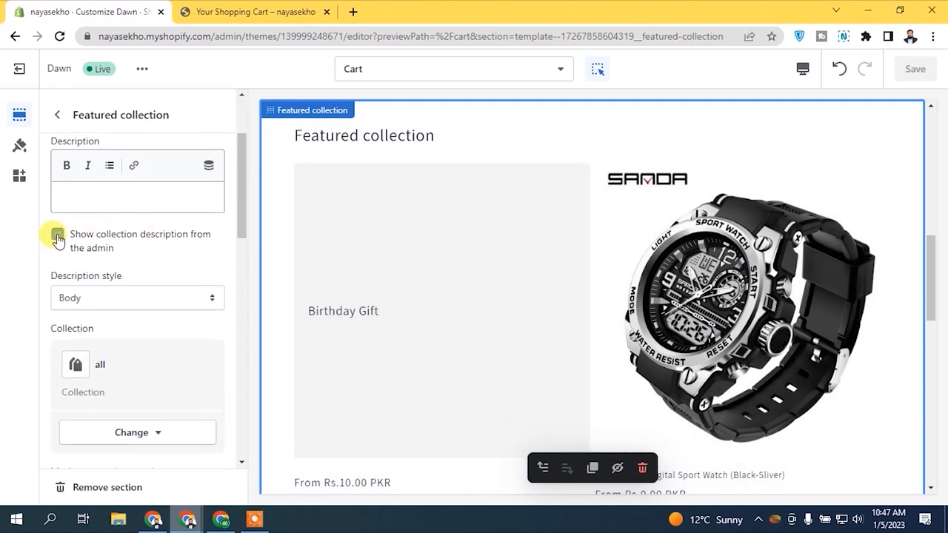
{"action": "left_click", "coordinate": [58, 237]}
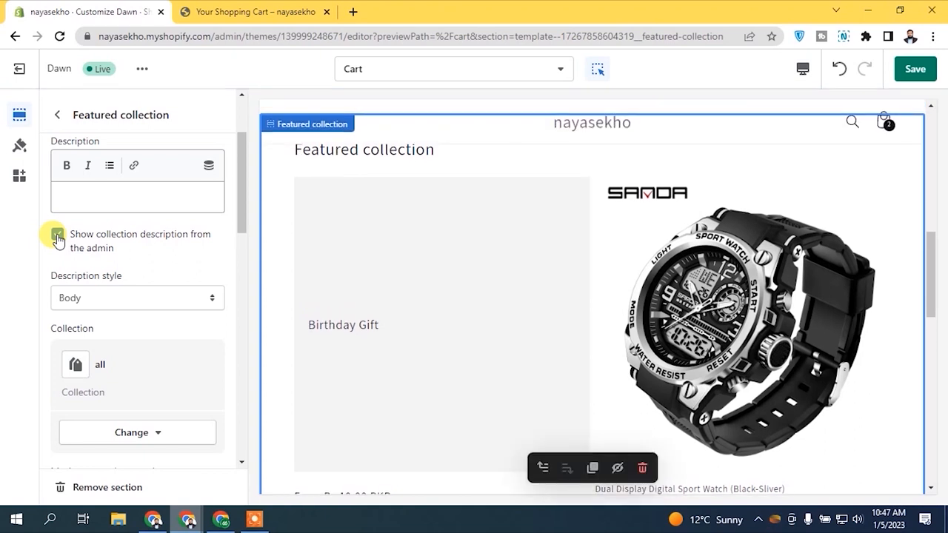
{"action": "left_click", "coordinate": [58, 237]}
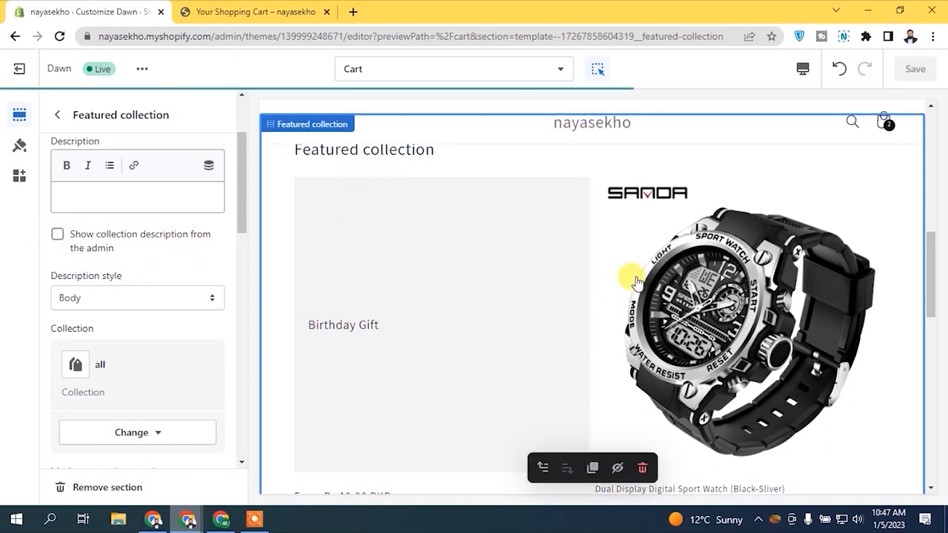
Step: Change the collection shown in the cart's Featured collection section to Sports Watches
{"action": "left_click_drag", "start_coordinate": [245, 154], "coordinate": [240, 194]}
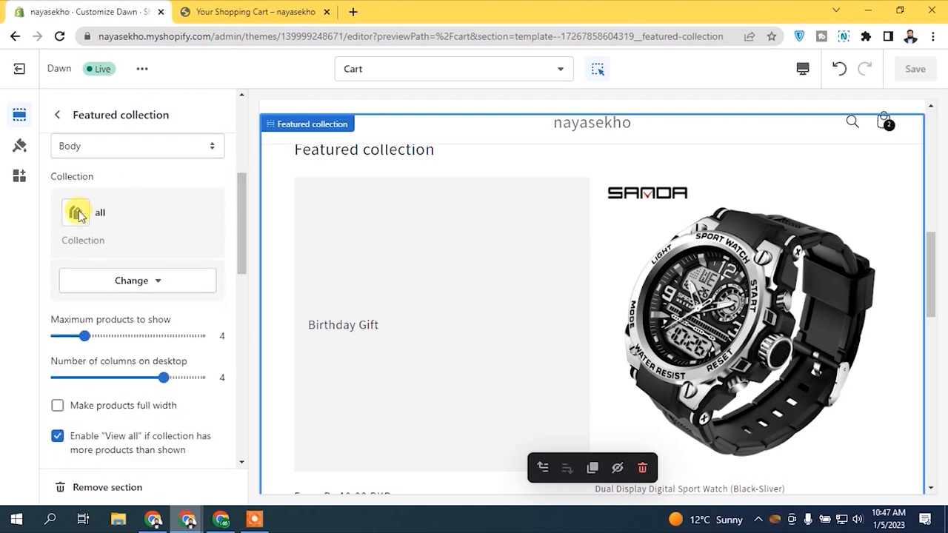
{"action": "left_click", "coordinate": [133, 280]}
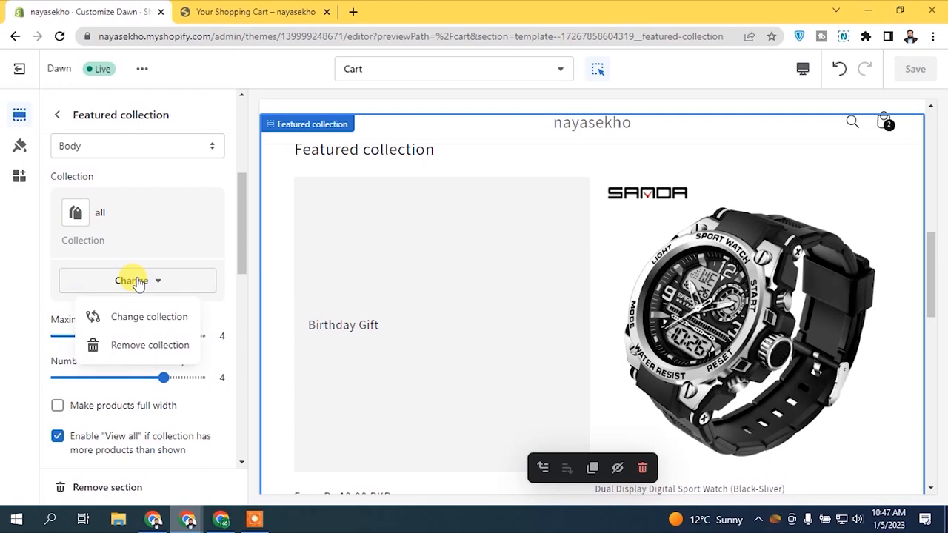
{"action": "left_click", "coordinate": [151, 319]}
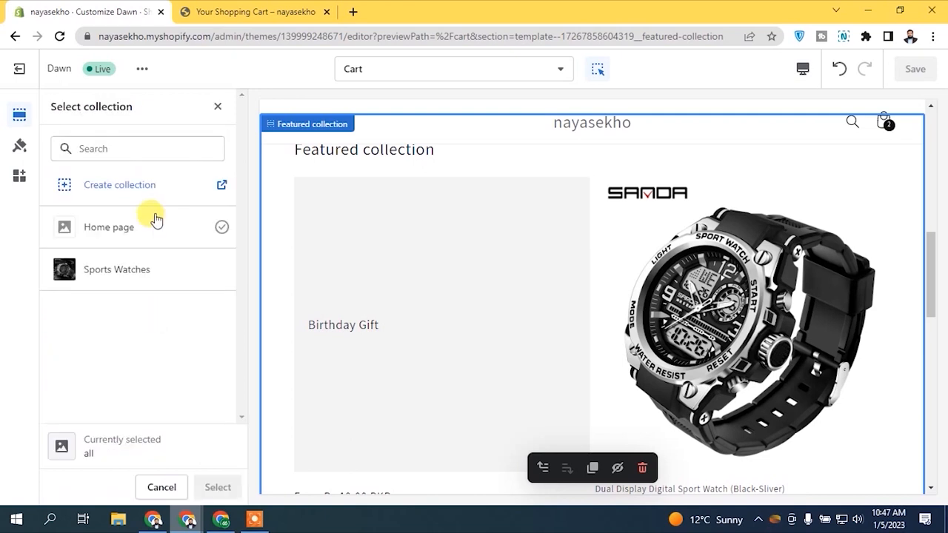
{"action": "left_click", "coordinate": [148, 278]}
{"action": "left_click", "coordinate": [221, 487]}
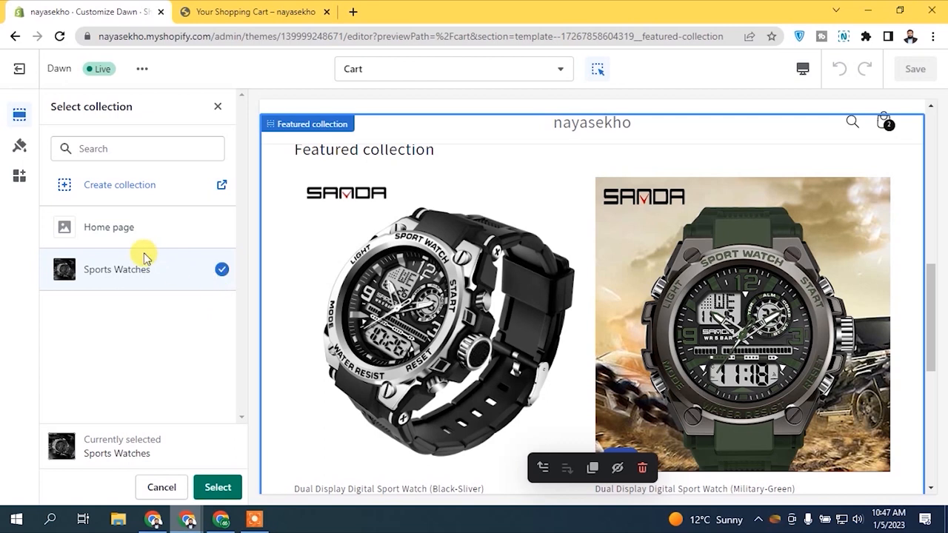
{"action": "left_click", "coordinate": [224, 227]}
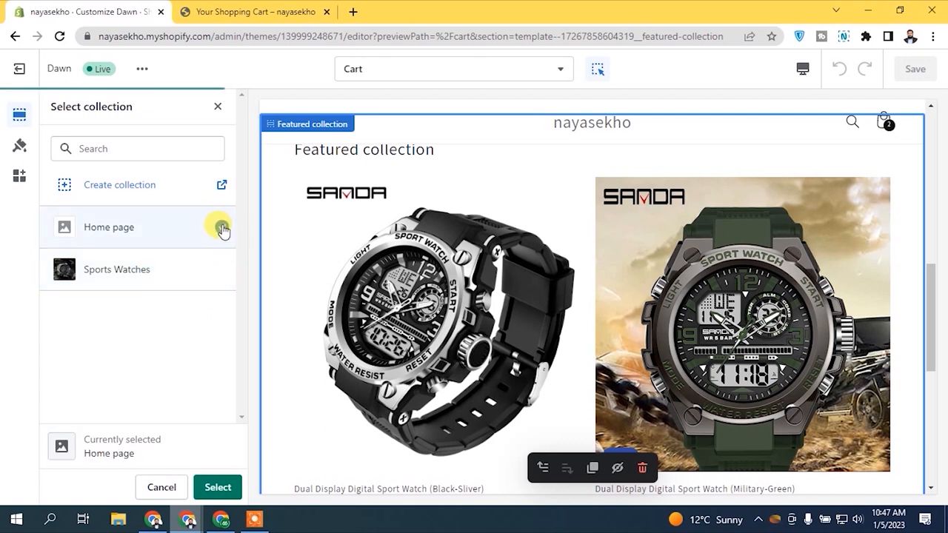
{"action": "left_click", "coordinate": [220, 271]}
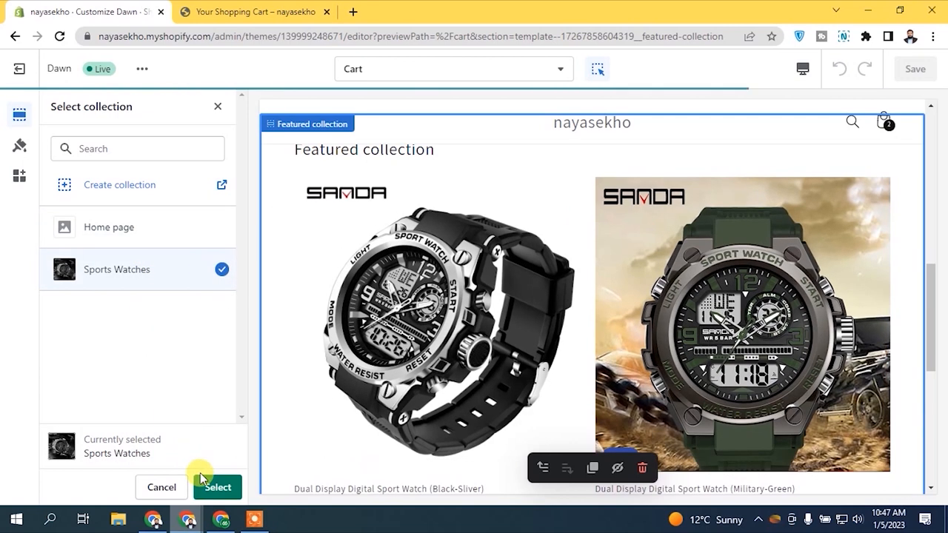
{"action": "left_click", "coordinate": [217, 487]}
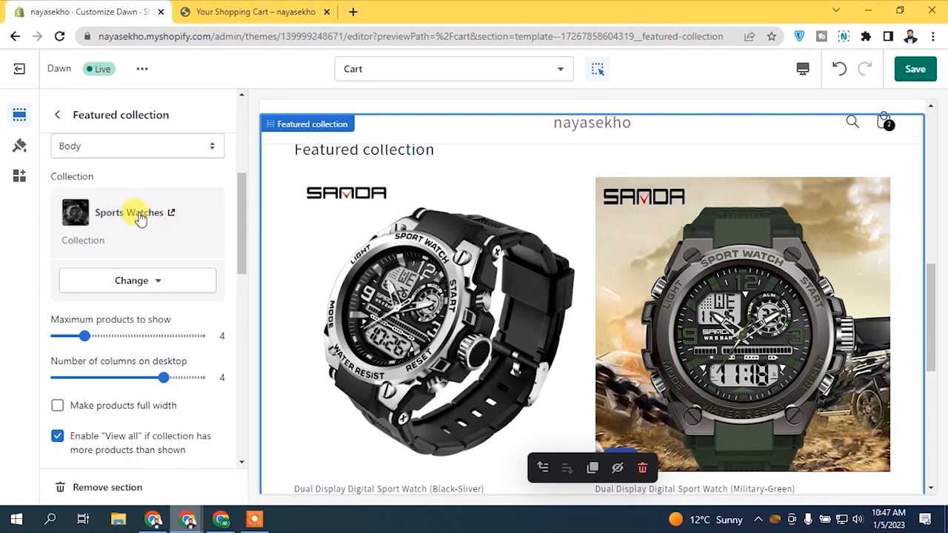
Step: Review the Featured collection section's remaining layout, product card and mobile settings, and return to the Cart section list
{"action": "scroll", "coordinate": [244, 200], "scroll_direction": "down", "scroll_amount": 2}
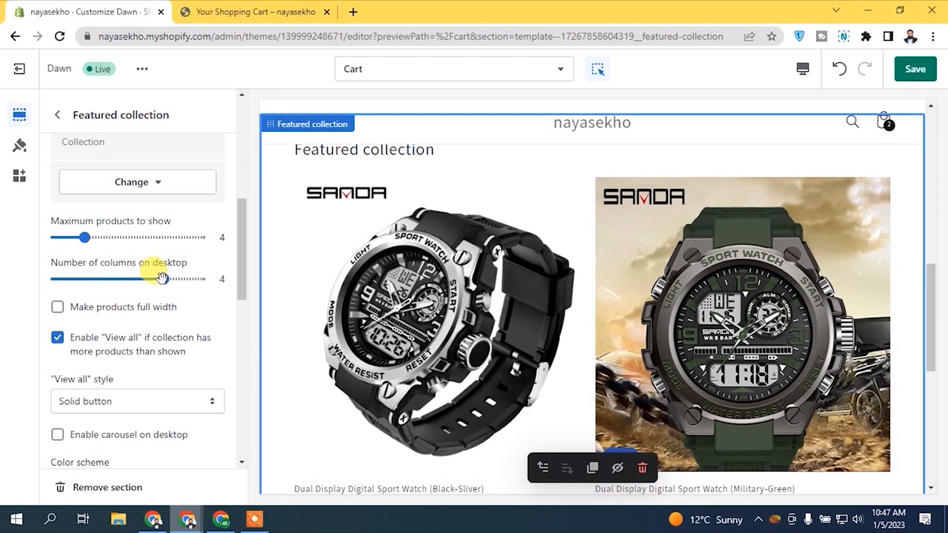
{"action": "left_click_drag", "start_coordinate": [239, 249], "coordinate": [226, 342]}
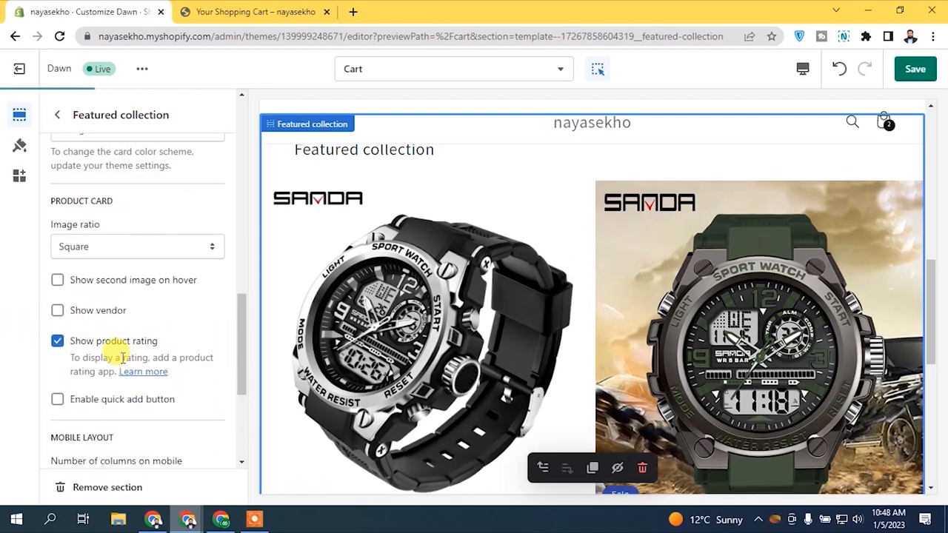
{"action": "left_click_drag", "start_coordinate": [243, 317], "coordinate": [239, 101]}
{"action": "left_click", "coordinate": [59, 114]}
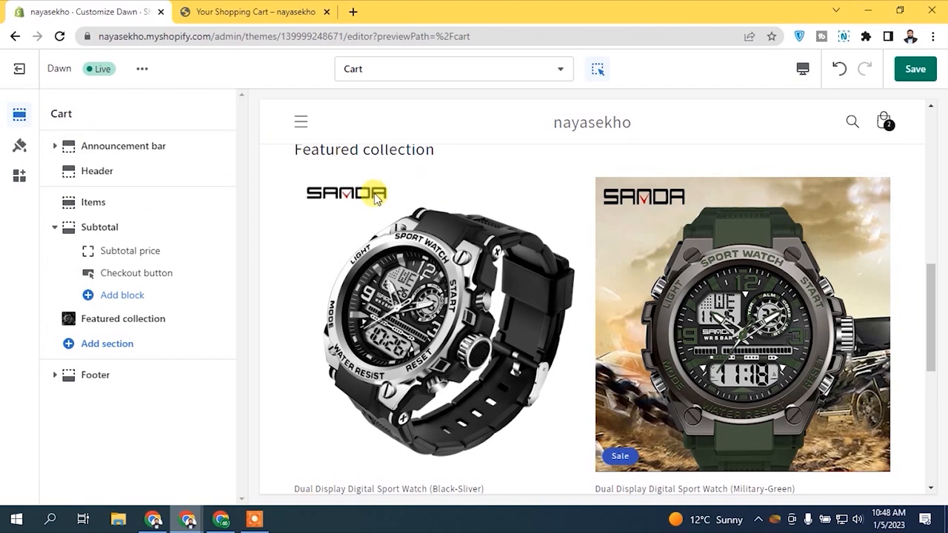
Step: Check the subtotal and Featured collection in the Cart template preview against the live cart page
{"action": "left_click_drag", "start_coordinate": [933, 281], "coordinate": [945, 234]}
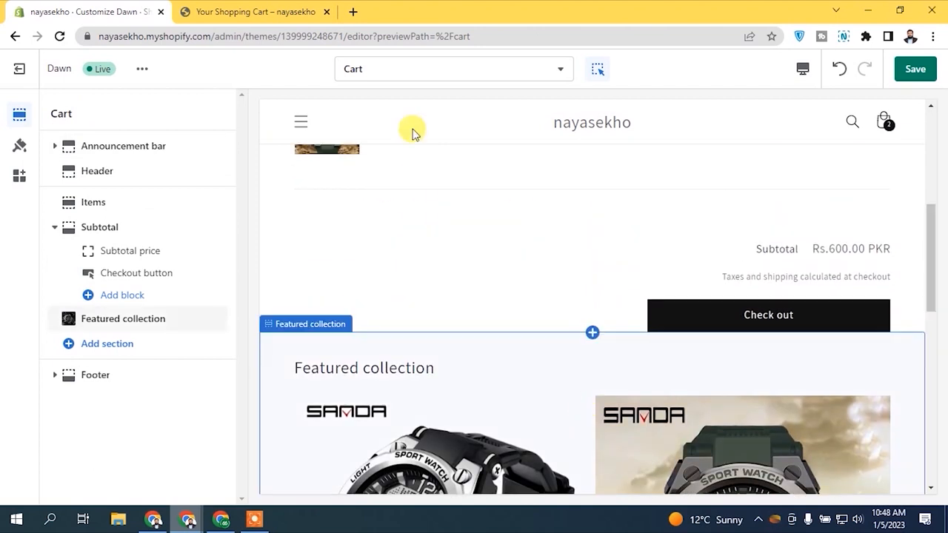
{"action": "left_click", "coordinate": [306, 9]}
{"action": "left_click", "coordinate": [135, 6]}
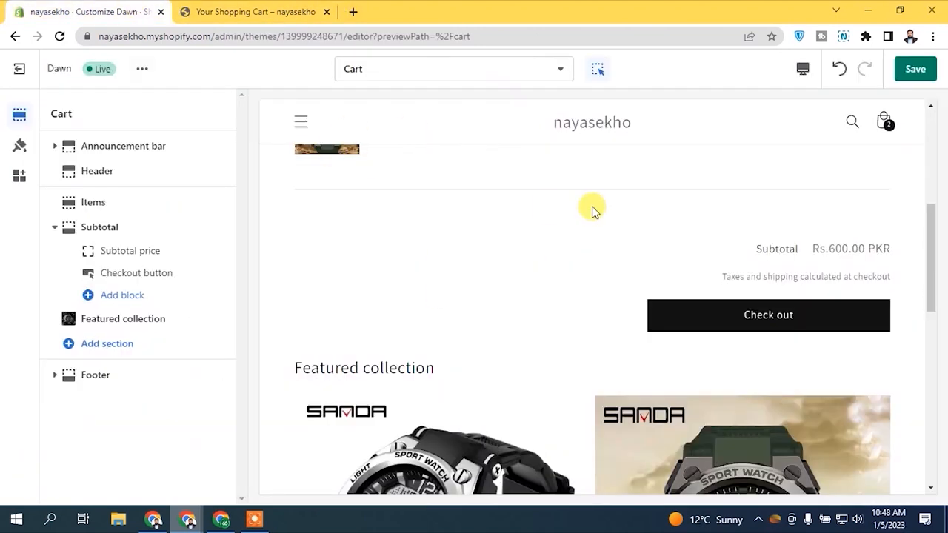
{"action": "left_click_drag", "start_coordinate": [925, 232], "coordinate": [934, 277]}
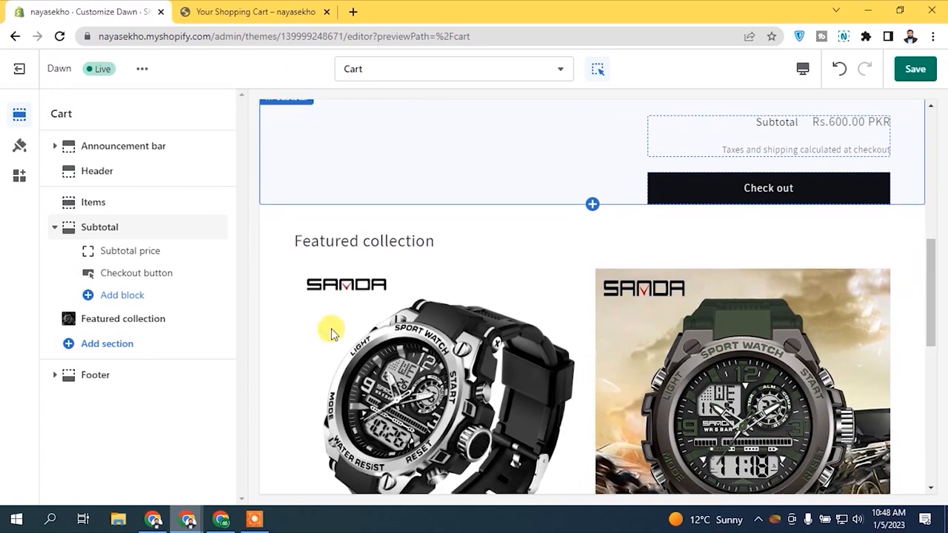
Step: Add a Multicolumn section below the Featured collection in the Cart template
{"action": "left_click", "coordinate": [116, 346]}
{"action": "left_click_drag", "start_coordinate": [441, 215], "coordinate": [395, 339]}
{"action": "left_click", "coordinate": [303, 359]}
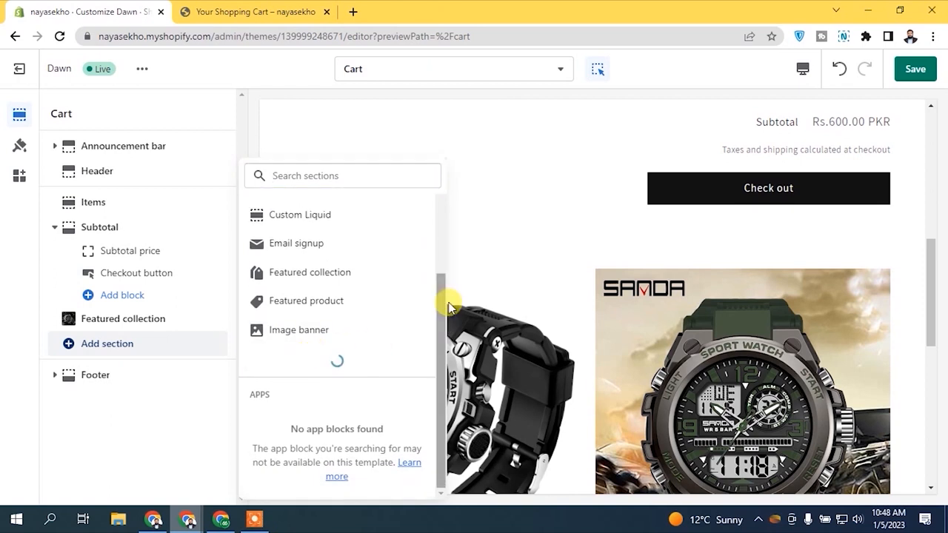
{"action": "scroll", "coordinate": [417, 313], "scroll_direction": "down", "scroll_amount": 2}
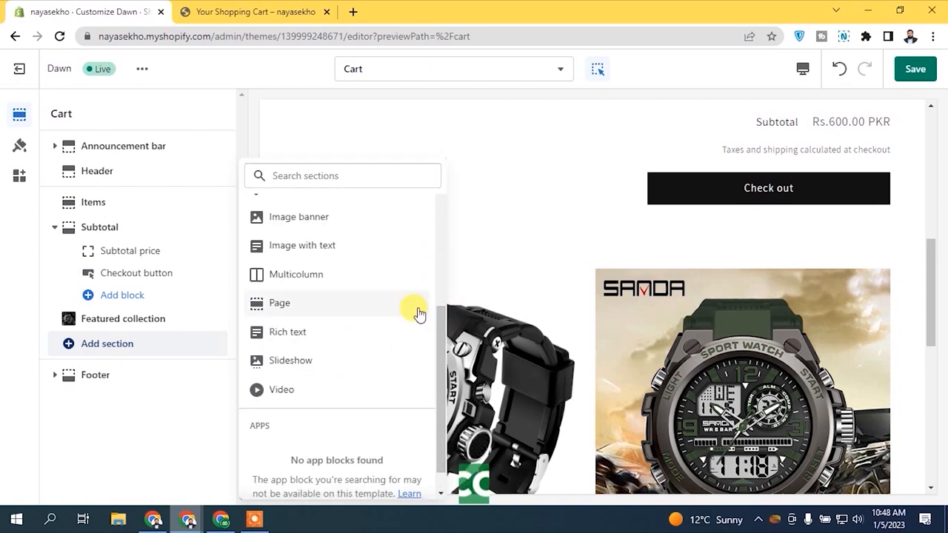
{"action": "left_click", "coordinate": [306, 273]}
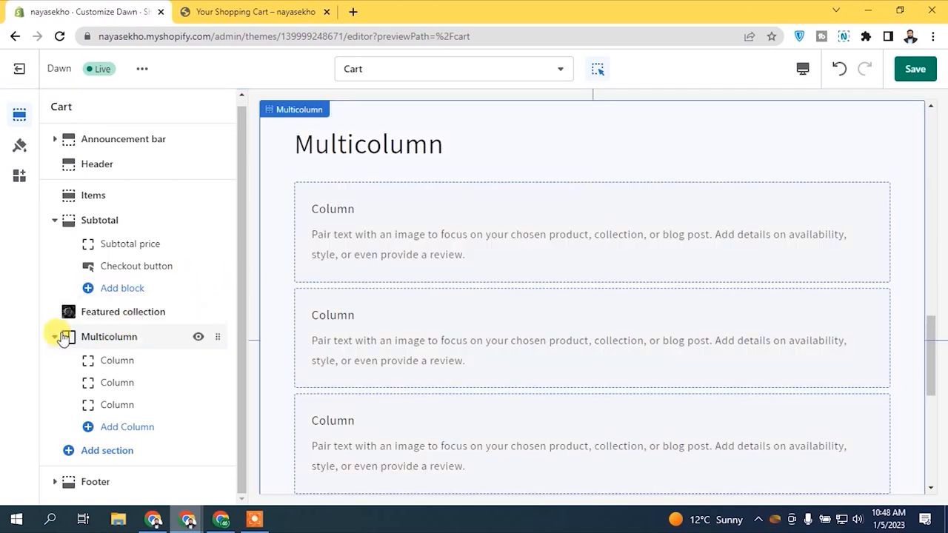
Step: Clear the Multicolumn section's heading and return to the Cart section list
{"action": "left_click", "coordinate": [122, 337]}
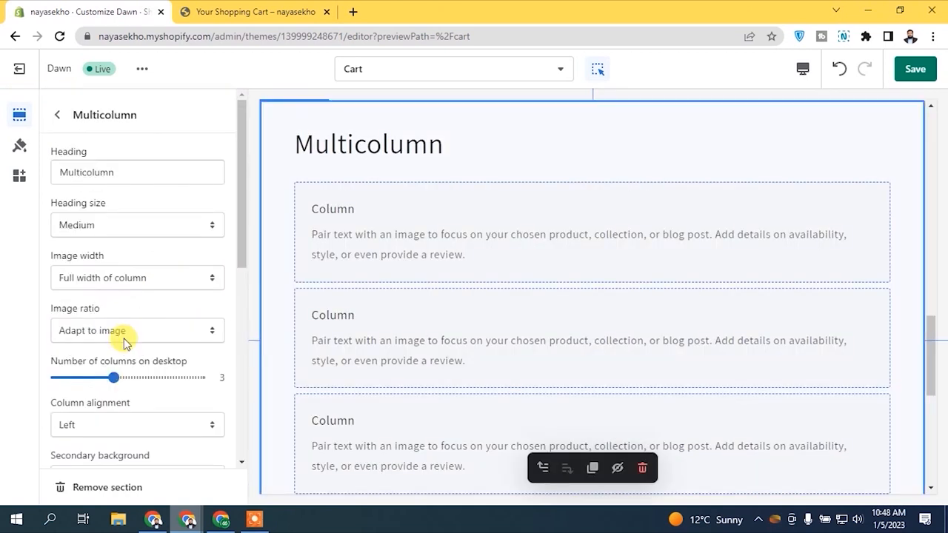
{"action": "double_click", "coordinate": [127, 172]}
{"action": "key", "text": "BackSpace"}
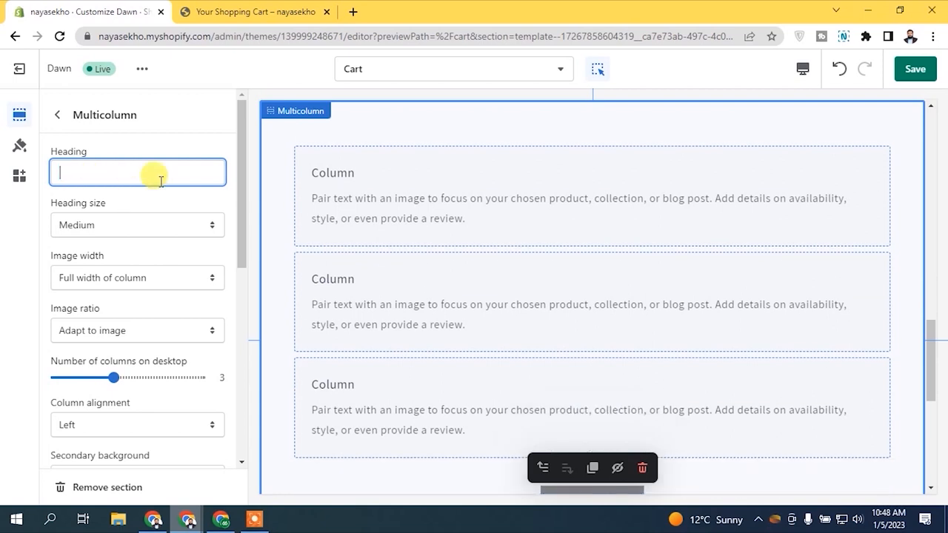
{"action": "left_click", "coordinate": [57, 115]}
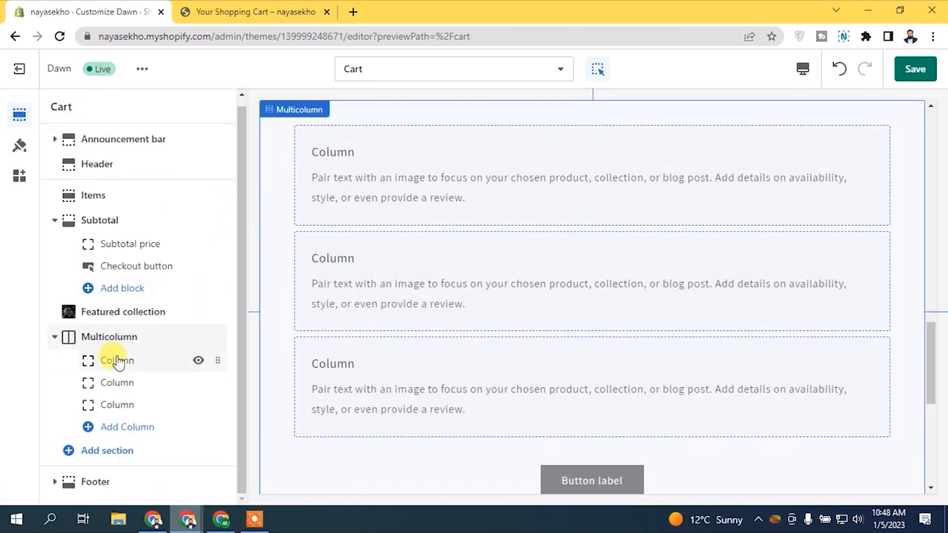
Step: Reorder the Cart sections so that Multicolumn sits directly above Featured collection
{"action": "left_click", "coordinate": [54, 336]}
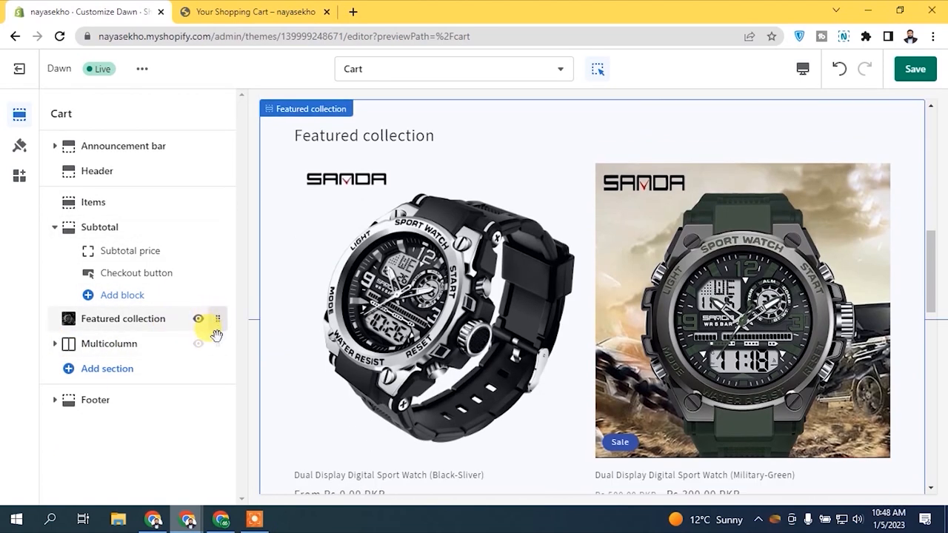
{"action": "left_click_drag", "start_coordinate": [214, 334], "coordinate": [208, 343]}
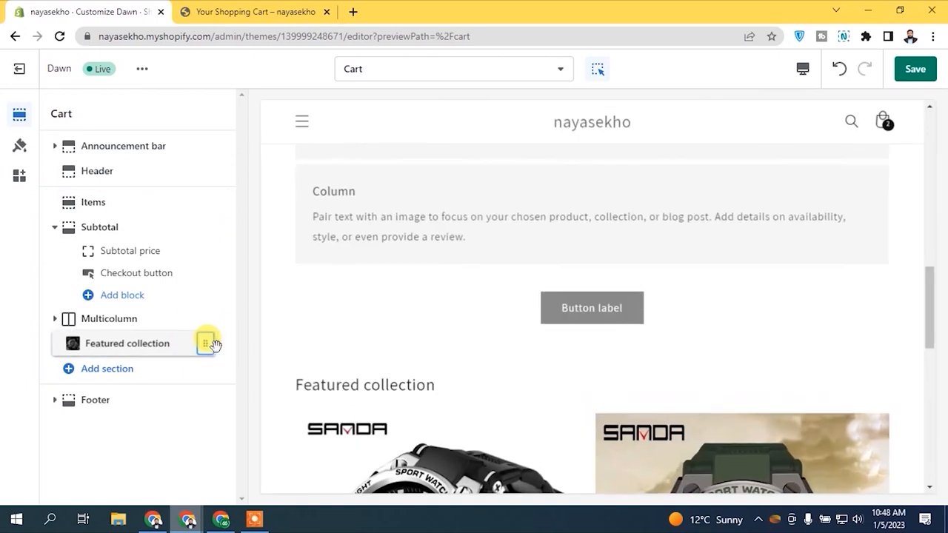
{"action": "left_click", "coordinate": [110, 321]}
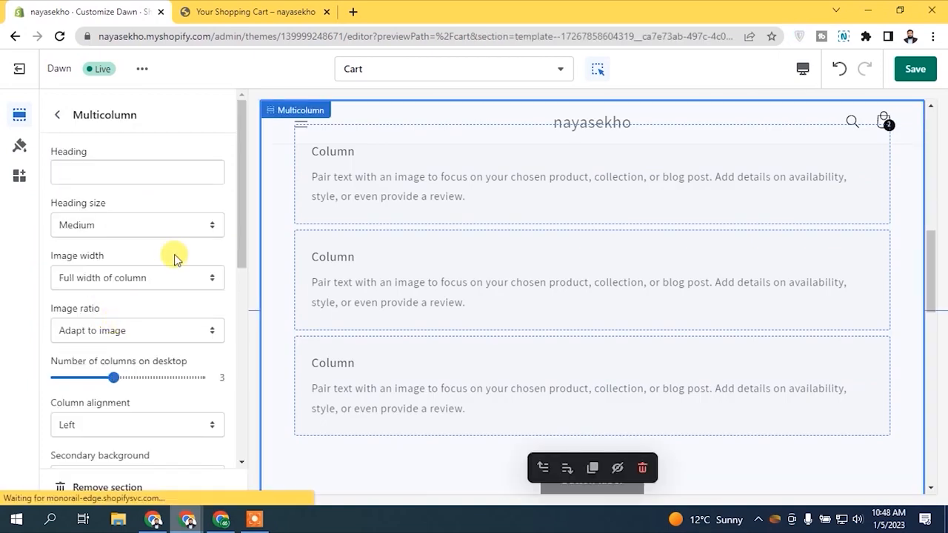
{"action": "left_click", "coordinate": [57, 115]}
Step: Set the first column's heading to "14 Days Easy Return" and look through its description and link settings, leaving them as they are
{"action": "left_click", "coordinate": [117, 345]}
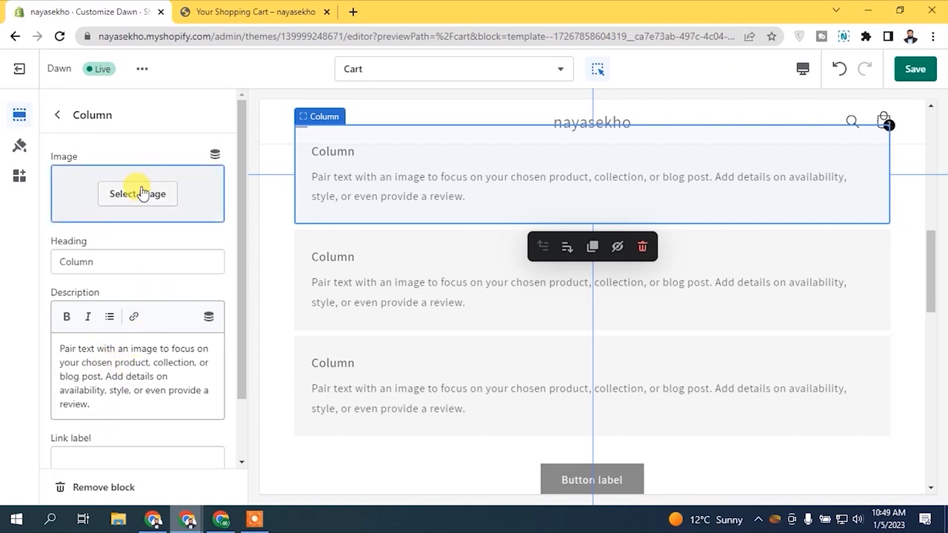
{"action": "double_click", "coordinate": [139, 260]}
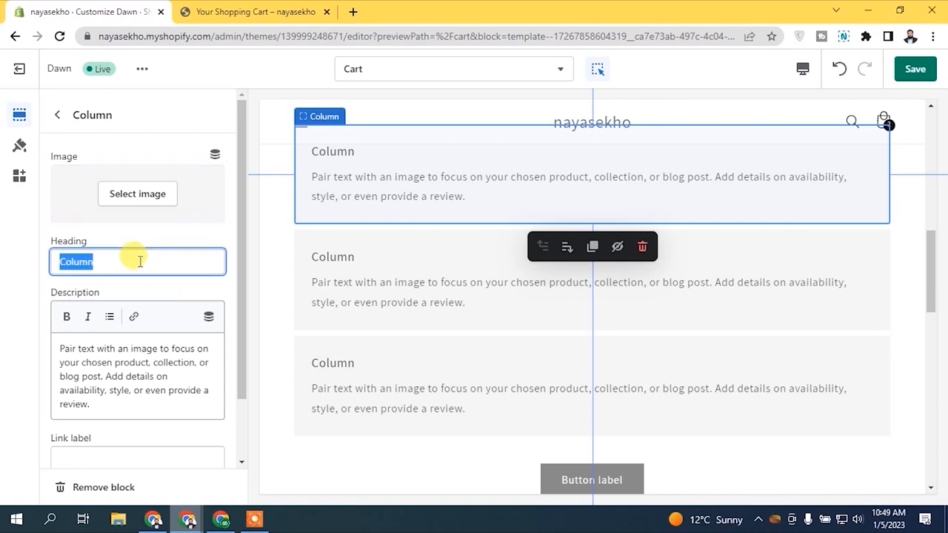
{"action": "type", "text": "14 Days Easy Return"}
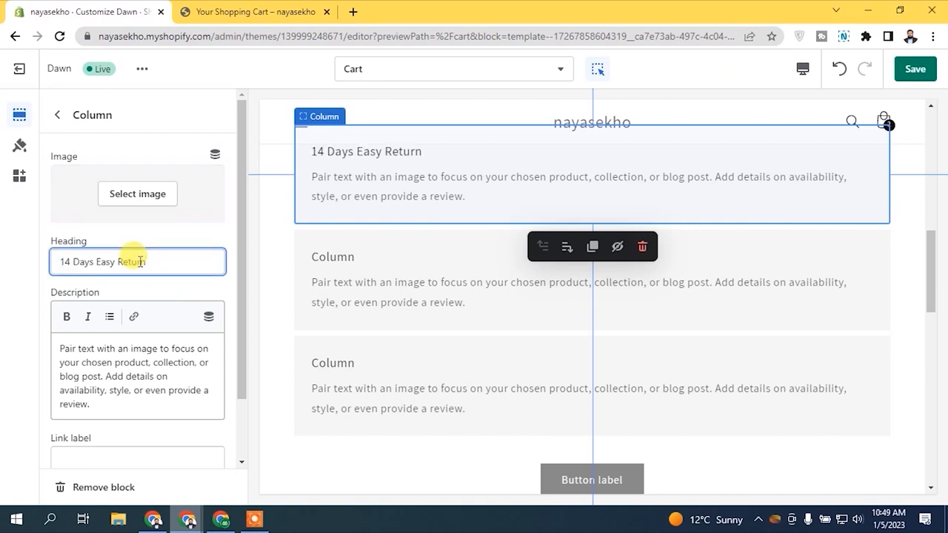
{"action": "left_click", "coordinate": [133, 391]}
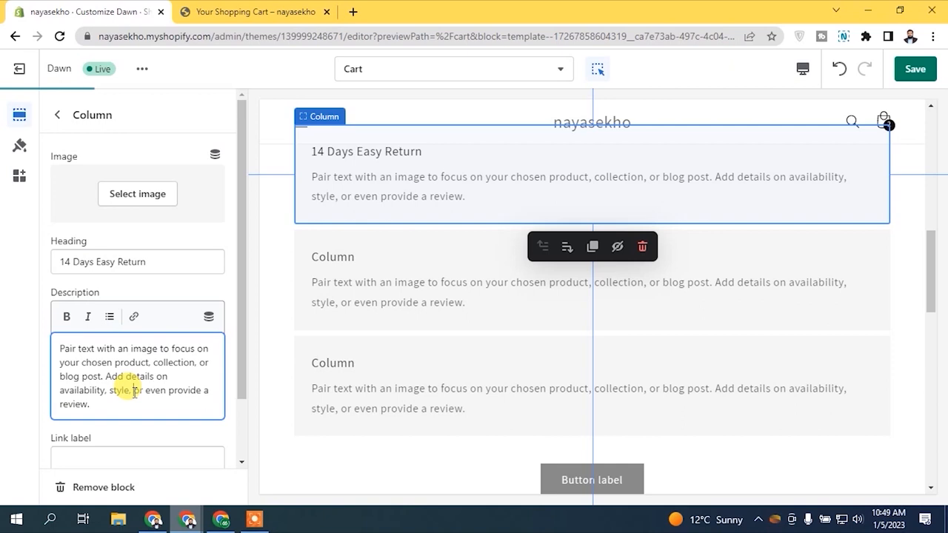
{"action": "left_click_drag", "start_coordinate": [239, 232], "coordinate": [237, 306]}
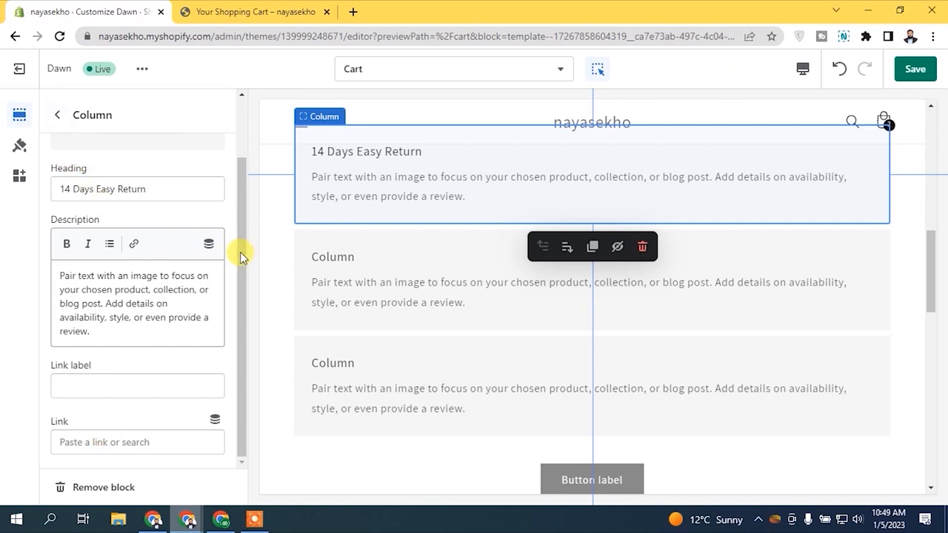
{"action": "left_click_drag", "start_coordinate": [239, 245], "coordinate": [104, 414]}
{"action": "left_click_drag", "start_coordinate": [239, 300], "coordinate": [253, 165]}
{"action": "left_click", "coordinate": [59, 118]}
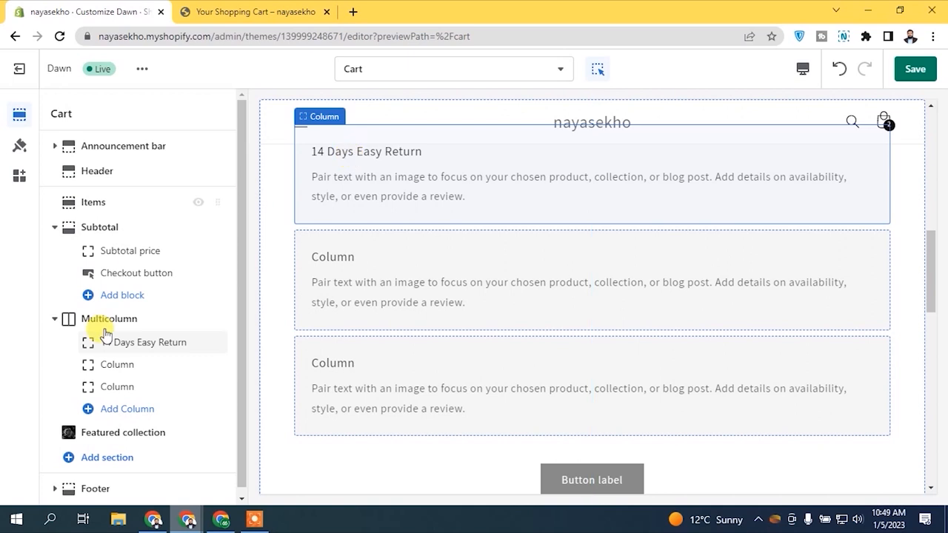
Step: Set the second column's heading to "SSL Secured" and return to the section list
{"action": "left_click", "coordinate": [103, 364]}
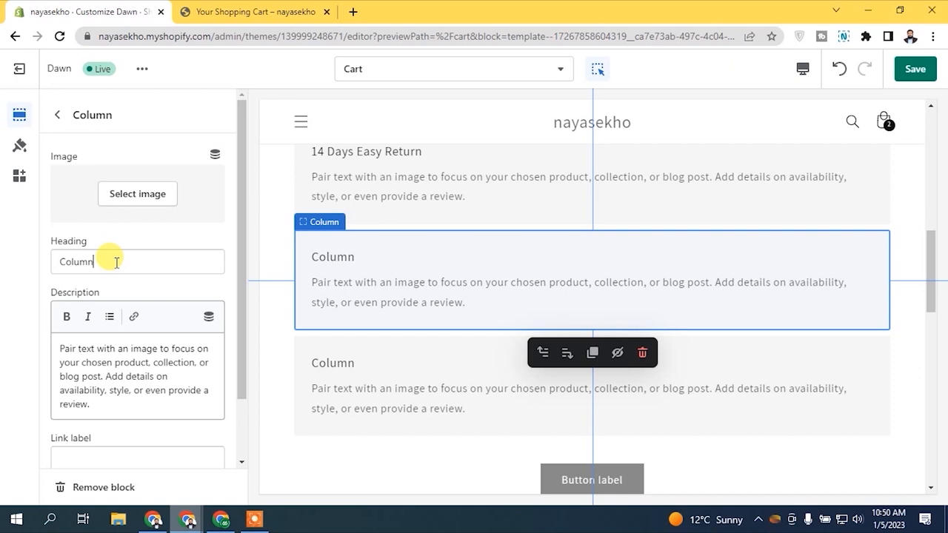
{"action": "triple_click", "coordinate": [116, 262]}
{"action": "type", "text": "SSL Secured"}
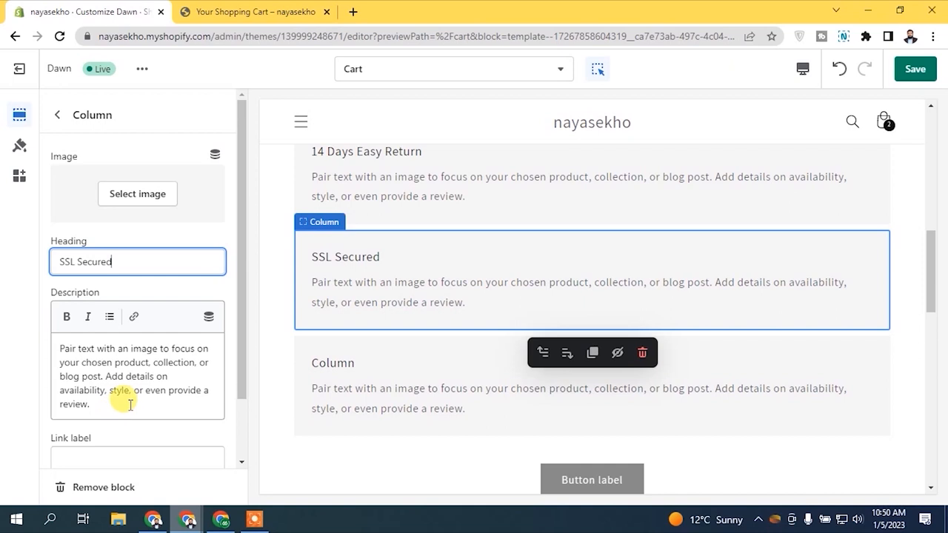
{"action": "left_click", "coordinate": [56, 117]}
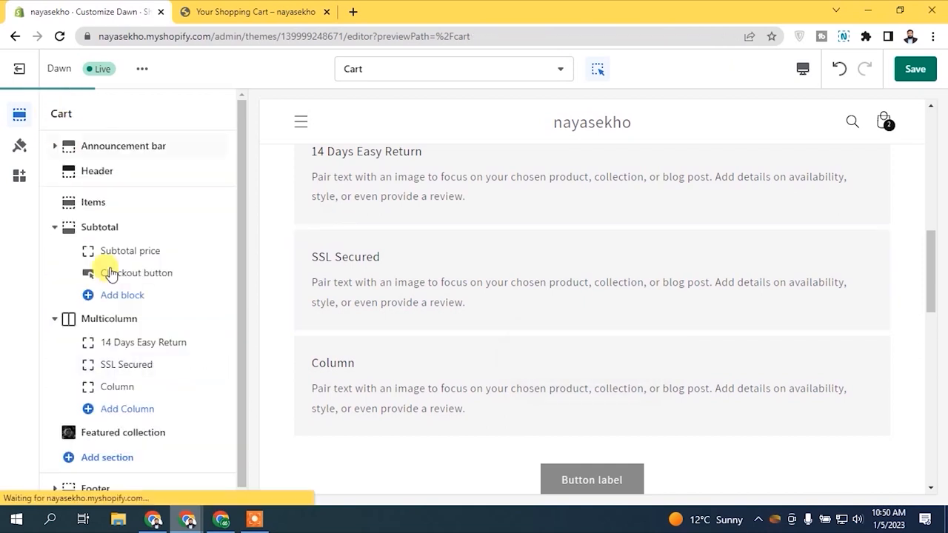
Step: Hide the third column of the Multicolumn section
{"action": "left_click", "coordinate": [132, 386]}
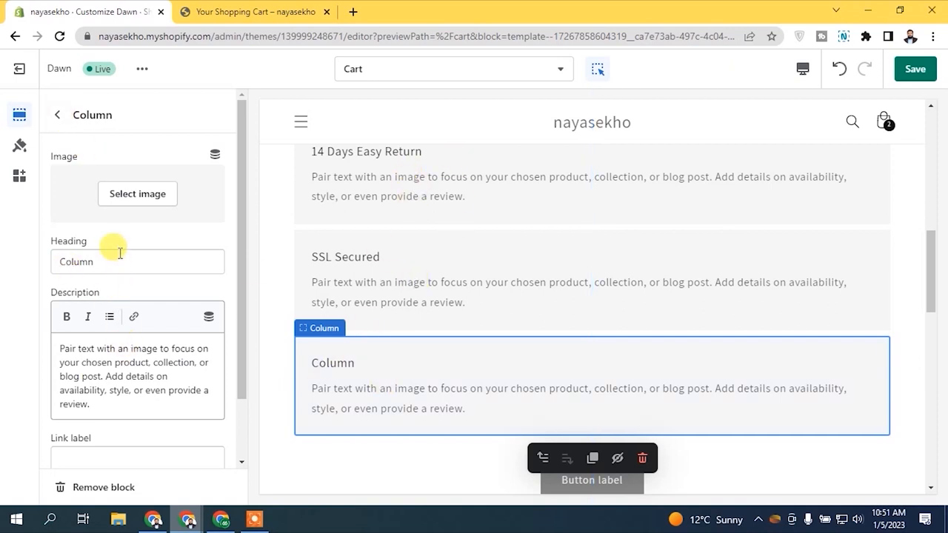
{"action": "left_click", "coordinate": [60, 116]}
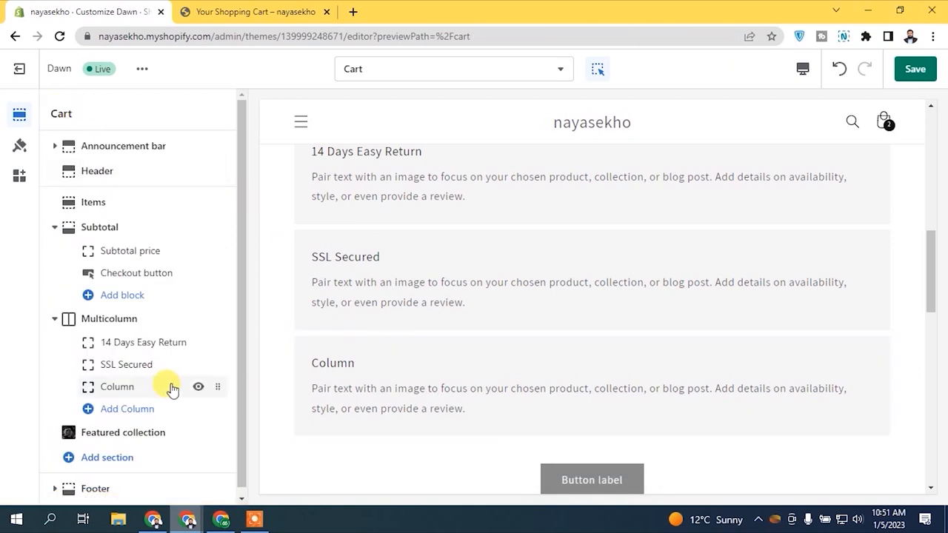
{"action": "left_click", "coordinate": [197, 388]}
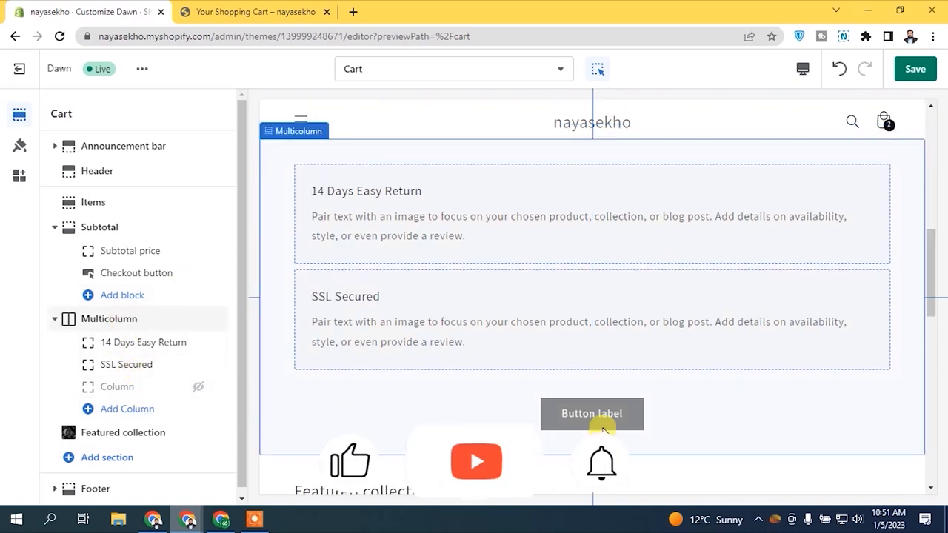
Step: Remove the Multicolumn section's button by clearing its button label
{"action": "left_click", "coordinate": [103, 318]}
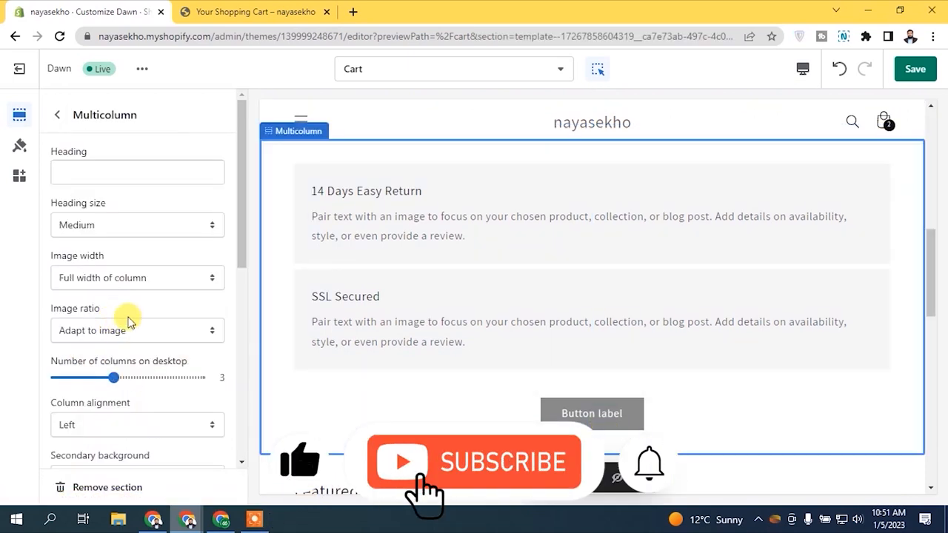
{"action": "scroll", "coordinate": [222, 296], "scroll_direction": "down", "scroll_amount": 10}
{"action": "scroll", "coordinate": [148, 281], "scroll_direction": "up", "scroll_amount": 1}
{"action": "triple_click", "coordinate": [116, 214]}
{"action": "key", "text": "BackSpace"}
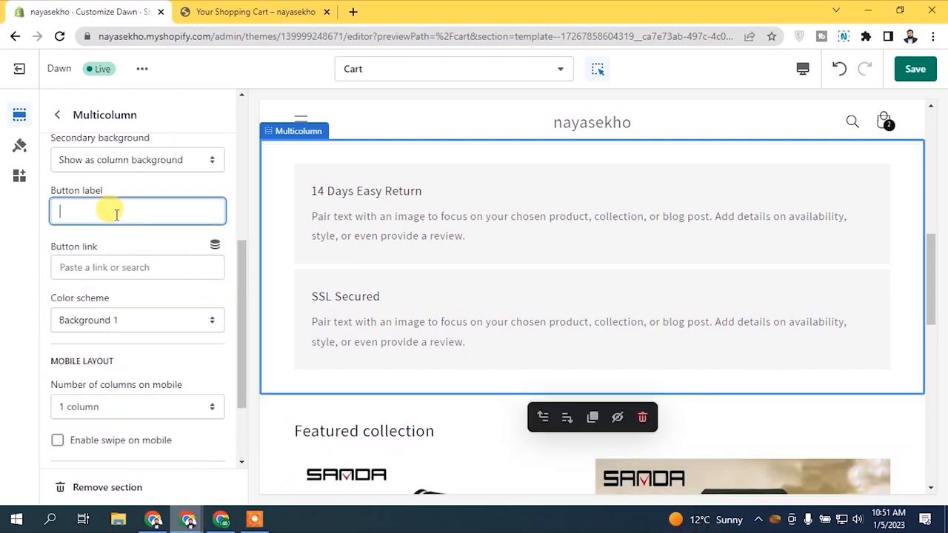
{"action": "left_click", "coordinate": [57, 115]}
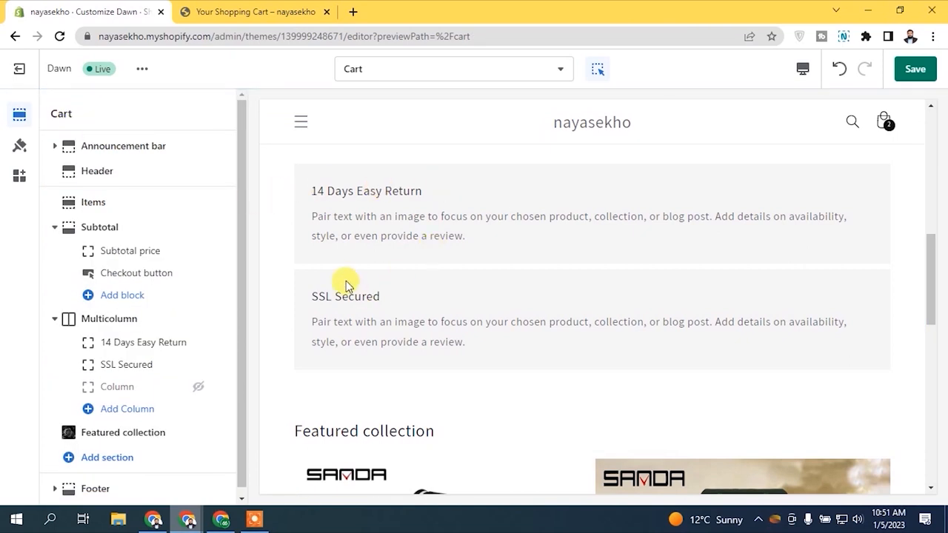
Step: Save the Cart template and reload the live cart page to load the updated sections
{"action": "scroll", "coordinate": [244, 222], "scroll_direction": "down", "scroll_amount": 1}
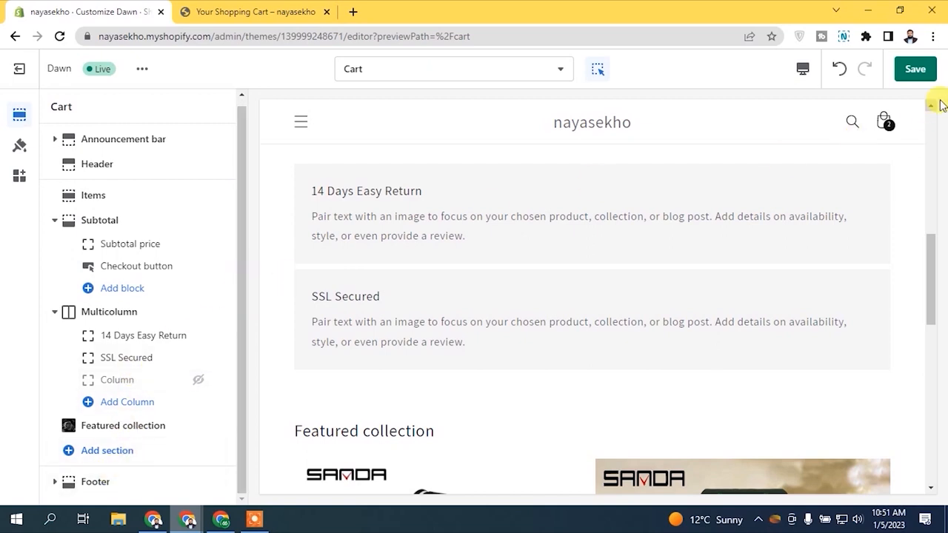
{"action": "left_click", "coordinate": [915, 68]}
{"action": "left_click", "coordinate": [273, 11]}
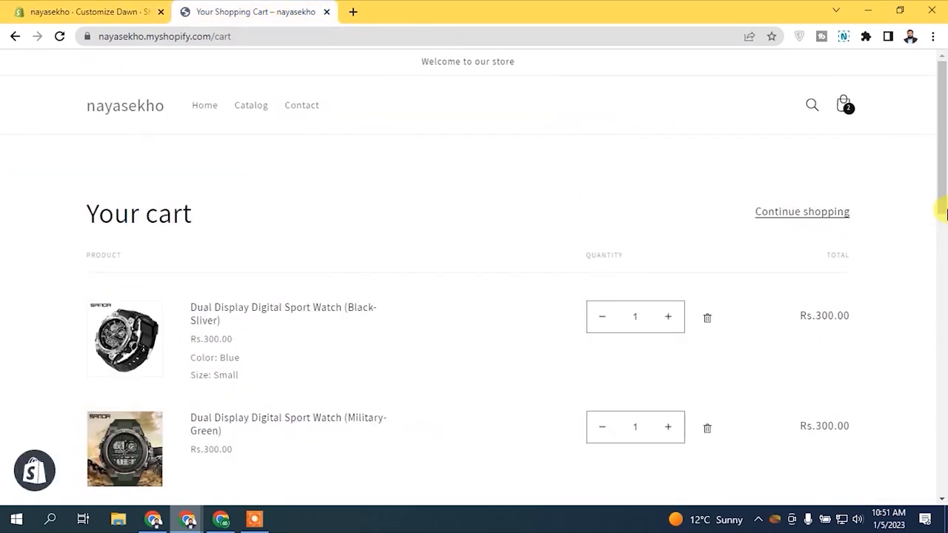
{"action": "scroll", "coordinate": [404, 276], "scroll_direction": "down", "scroll_amount": 2}
{"action": "scroll", "coordinate": [333, 237], "scroll_direction": "down", "scroll_amount": 4}
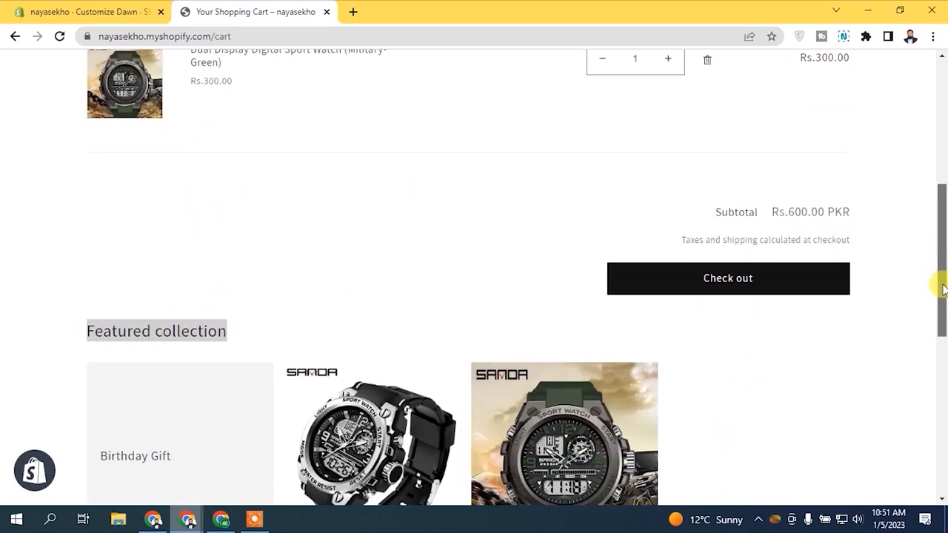
{"action": "left_click", "coordinate": [206, 228]}
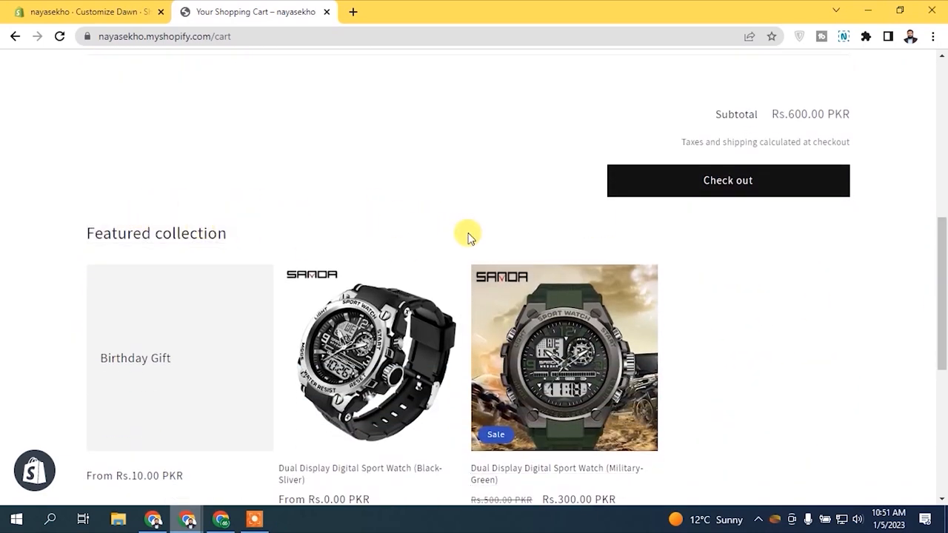
{"action": "left_click", "coordinate": [60, 37]}
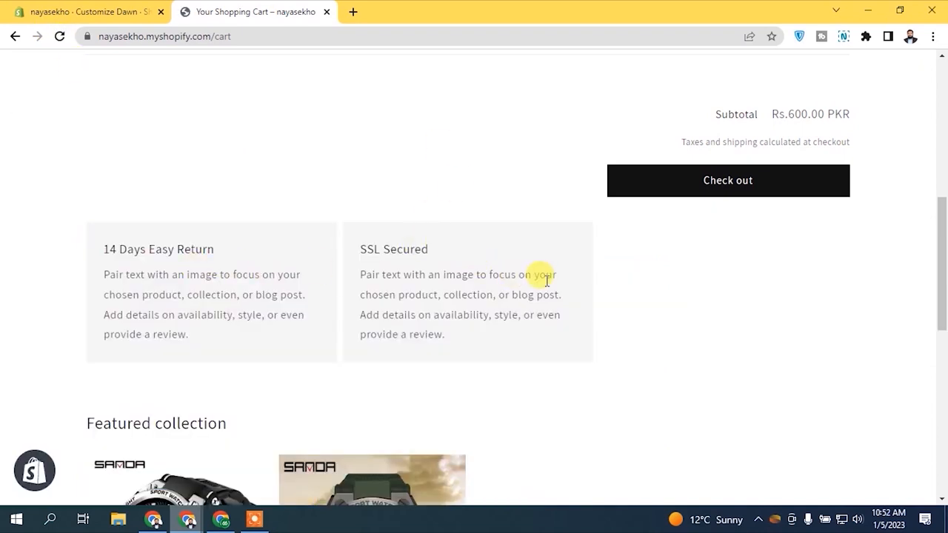
Step: Examine the column layout and the Featured collection products below the checkout button on the live cart page
{"action": "left_click_drag", "start_coordinate": [679, 231], "coordinate": [850, 289]}
{"action": "left_click", "coordinate": [793, 317]}
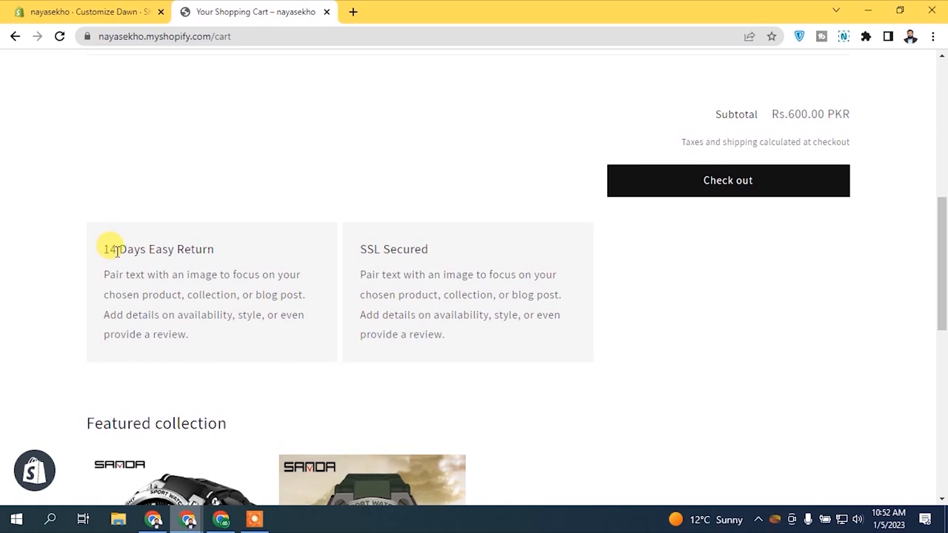
{"action": "left_click_drag", "start_coordinate": [943, 269], "coordinate": [942, 334]}
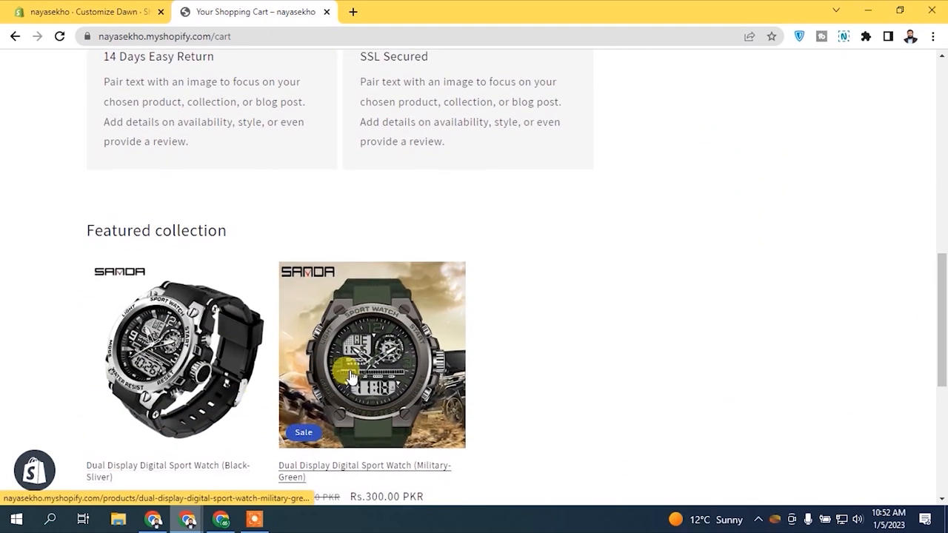
{"action": "left_click_drag", "start_coordinate": [943, 322], "coordinate": [913, 220]}
Step: Enable the quick add button in the Cart template's Featured collection section and save the theme
{"action": "left_click", "coordinate": [88, 12]}
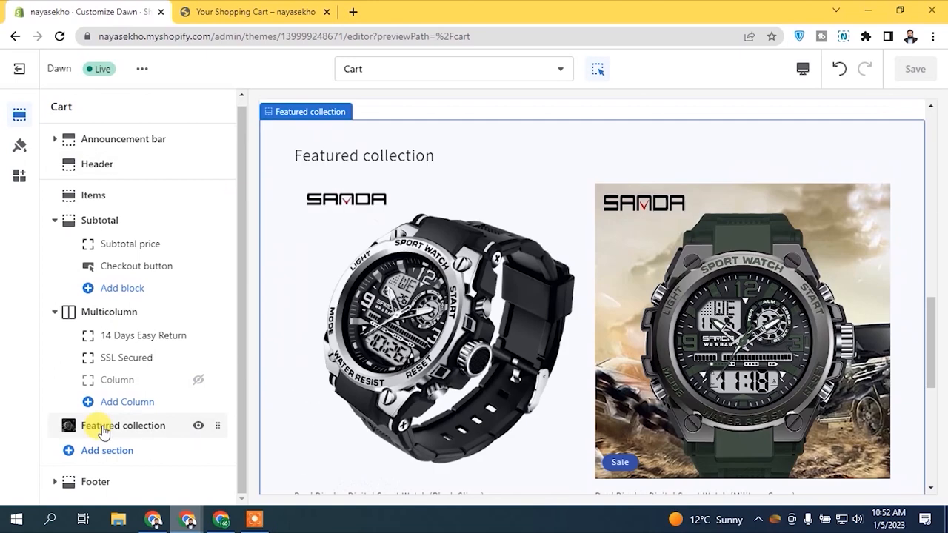
{"action": "left_click", "coordinate": [96, 426]}
{"action": "left_click_drag", "start_coordinate": [239, 137], "coordinate": [239, 360]}
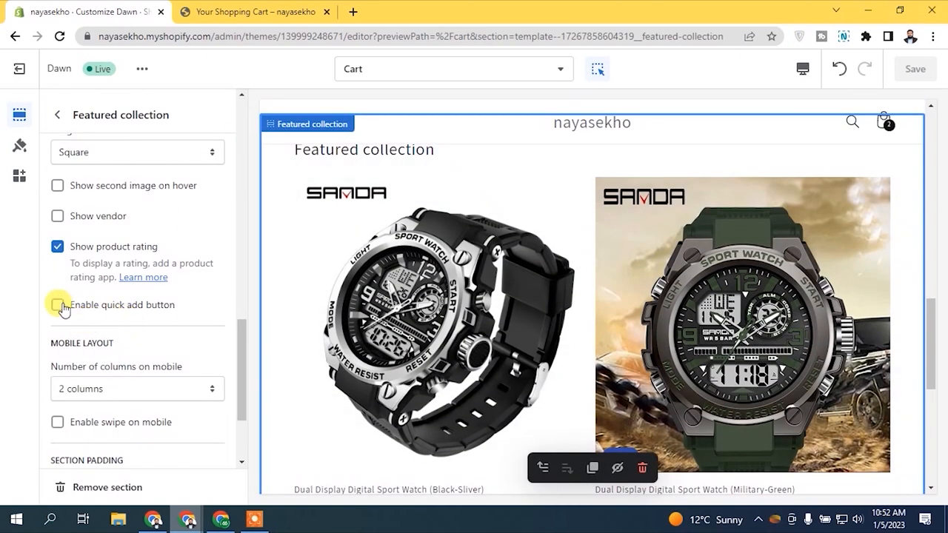
{"action": "left_click", "coordinate": [88, 313]}
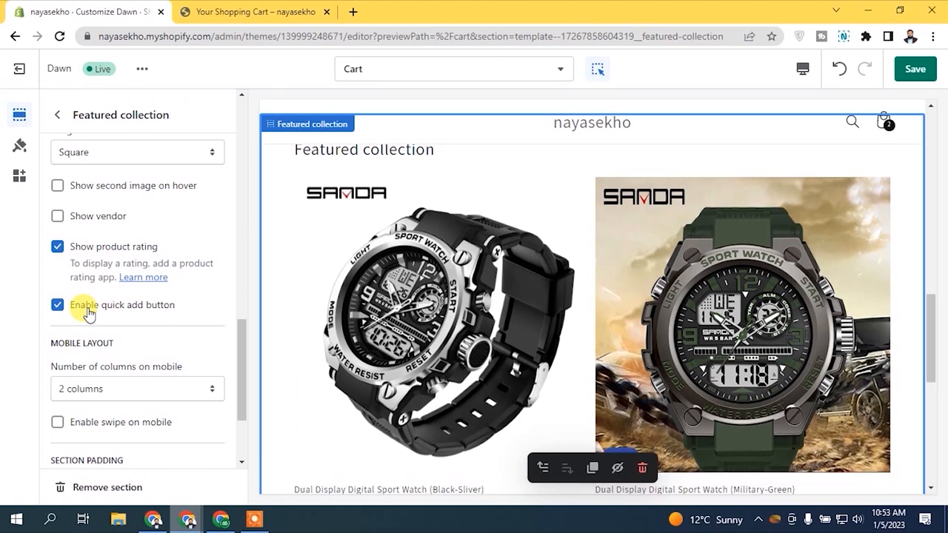
{"action": "left_click", "coordinate": [918, 72]}
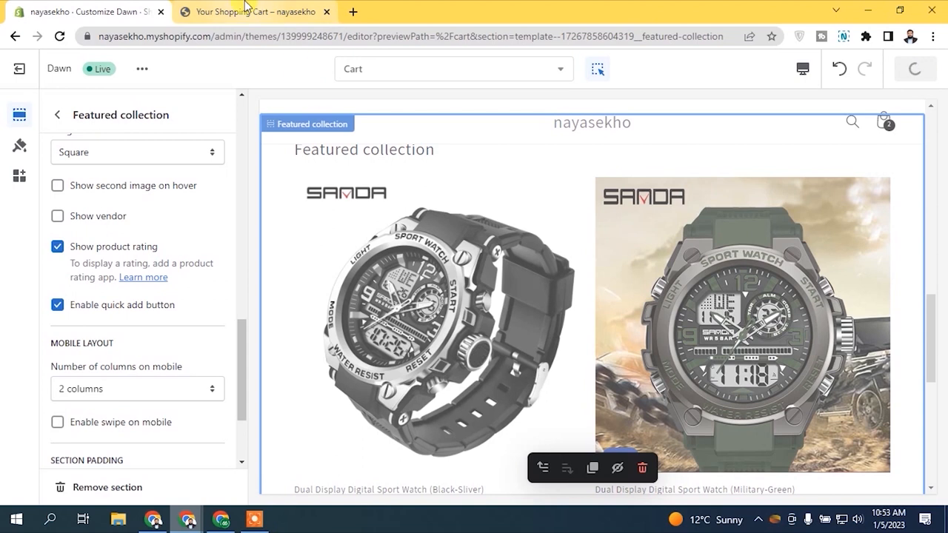
Step: Reload the live cart page and check the quick add buttons on the Featured collection products
{"action": "left_click", "coordinate": [248, 10]}
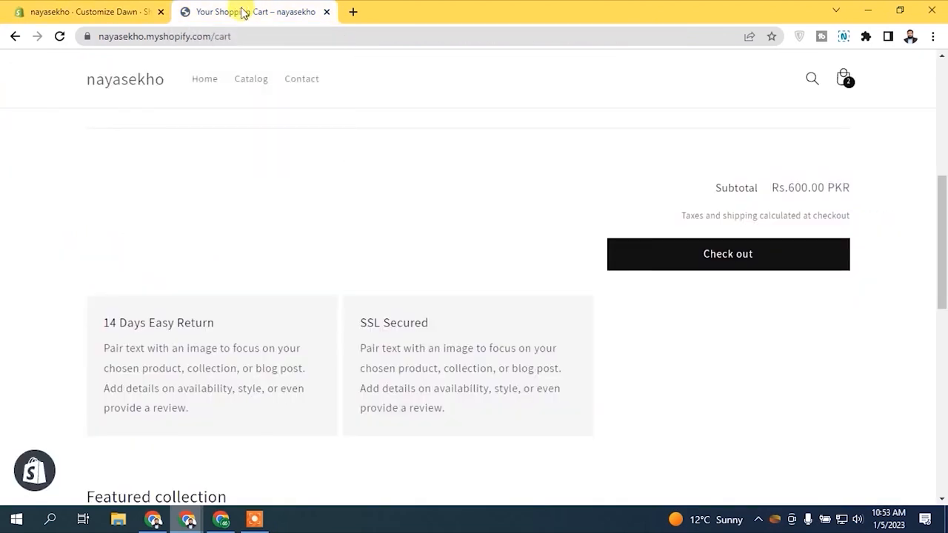
{"action": "left_click", "coordinate": [60, 37]}
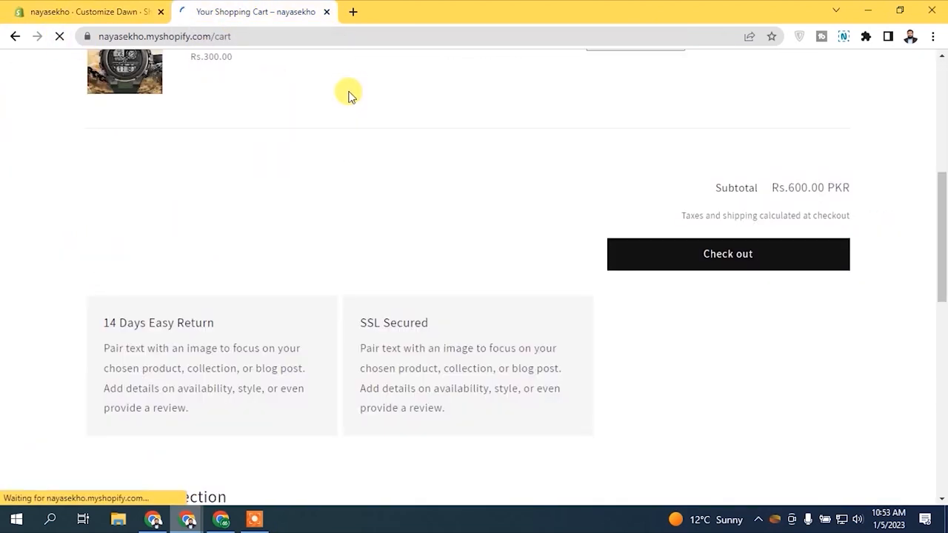
{"action": "left_click_drag", "start_coordinate": [941, 222], "coordinate": [943, 333]}
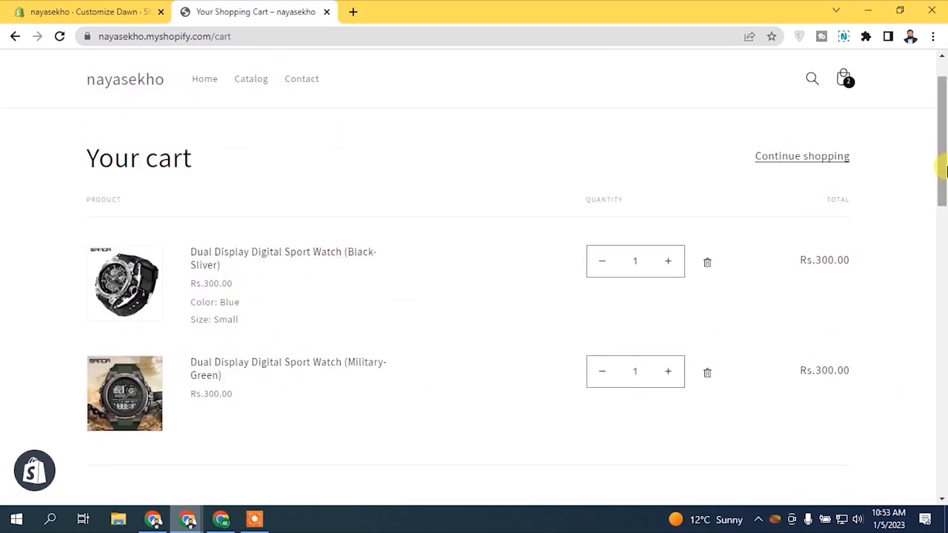
{"action": "left_click_drag", "start_coordinate": [941, 174], "coordinate": [940, 370]}
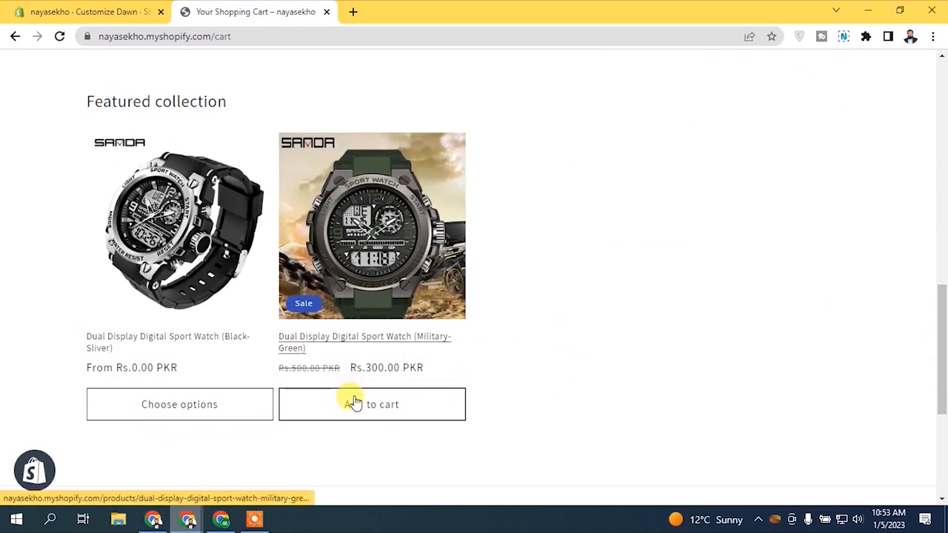
Step: Open the quick add options for the Dual Display Digital Sport Watch (Black-Sliver), review them, and close the popup
{"action": "left_click", "coordinate": [185, 414]}
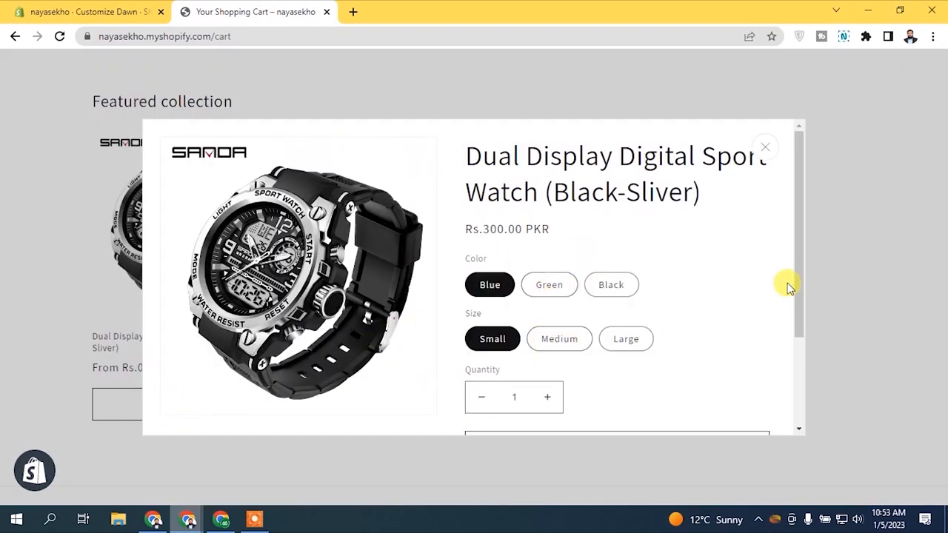
{"action": "scroll", "coordinate": [804, 270], "scroll_direction": "down", "scroll_amount": 2}
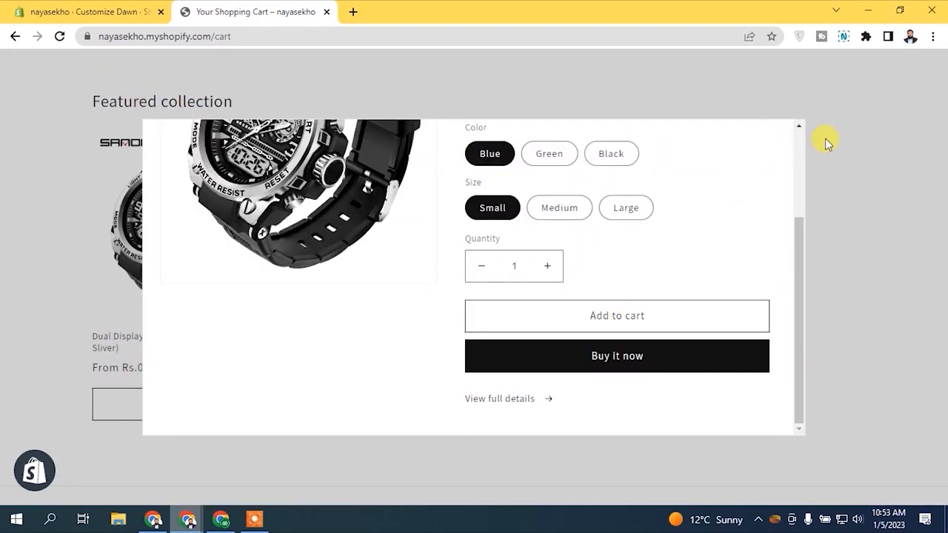
{"action": "left_click", "coordinate": [861, 152]}
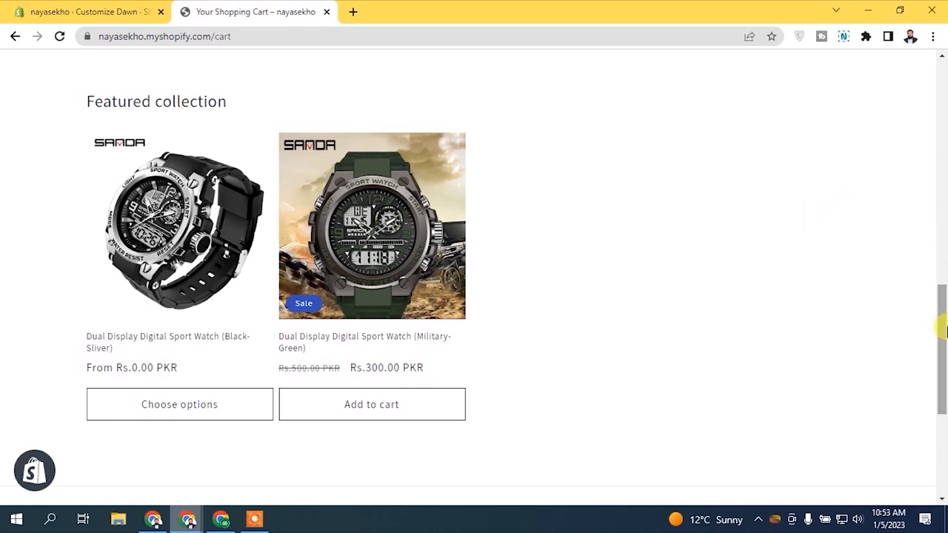
{"action": "left_click_drag", "start_coordinate": [940, 321], "coordinate": [941, 96]}
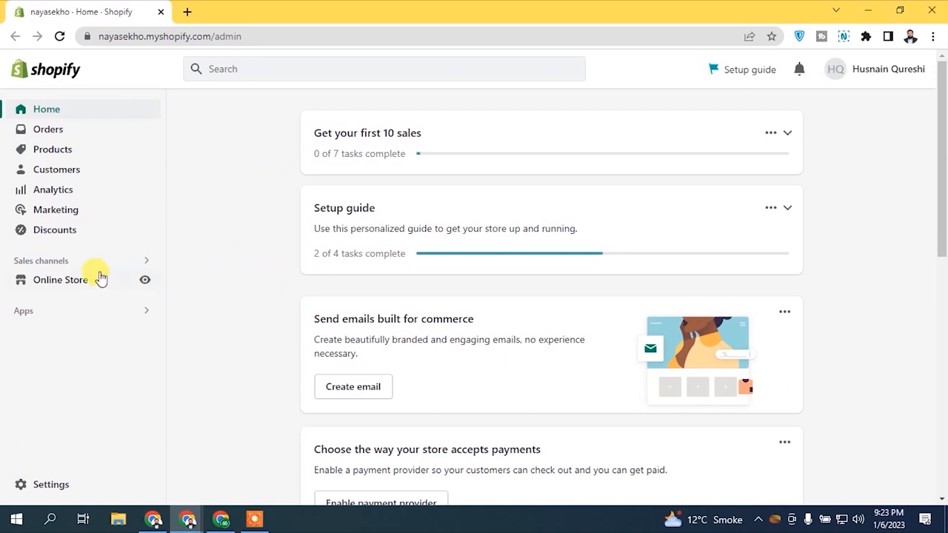
Step: Open the Dawn theme for customization from the Online Store themes and switch to the Checkout template
{"action": "left_click", "coordinate": [62, 284]}
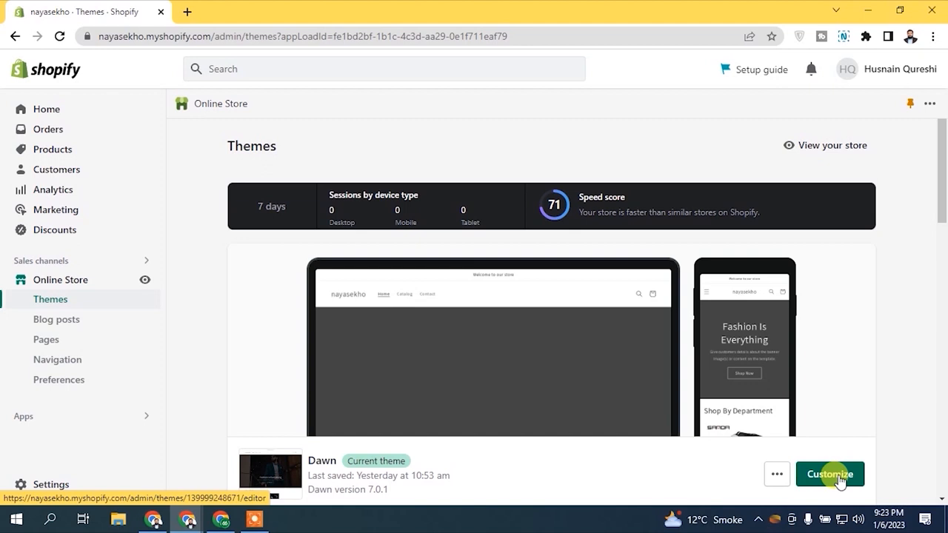
{"action": "left_click", "coordinate": [835, 476]}
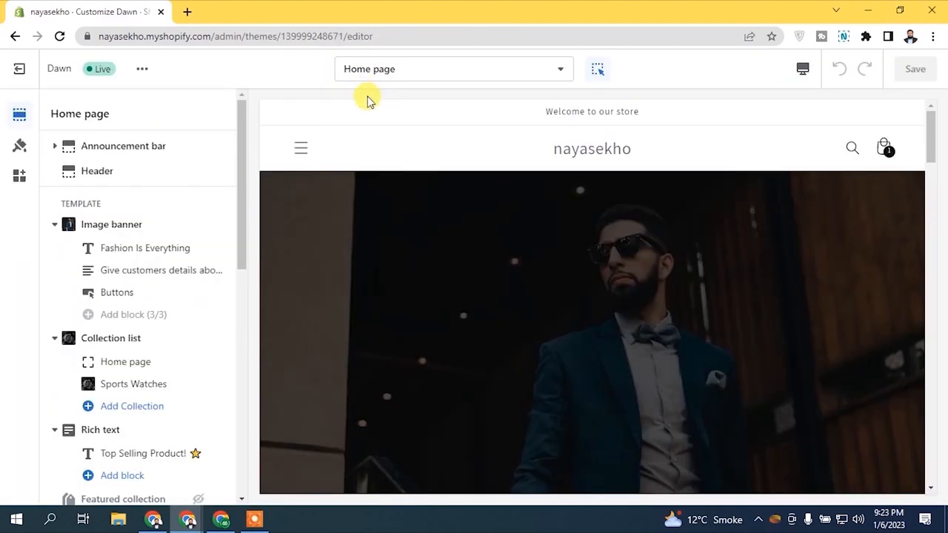
{"action": "left_click", "coordinate": [408, 72]}
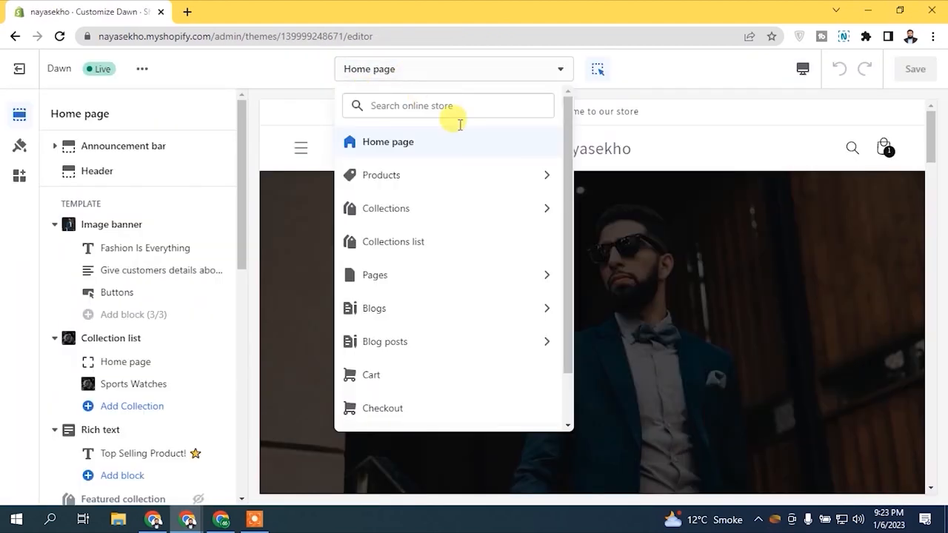
{"action": "left_click_drag", "start_coordinate": [567, 126], "coordinate": [567, 182]}
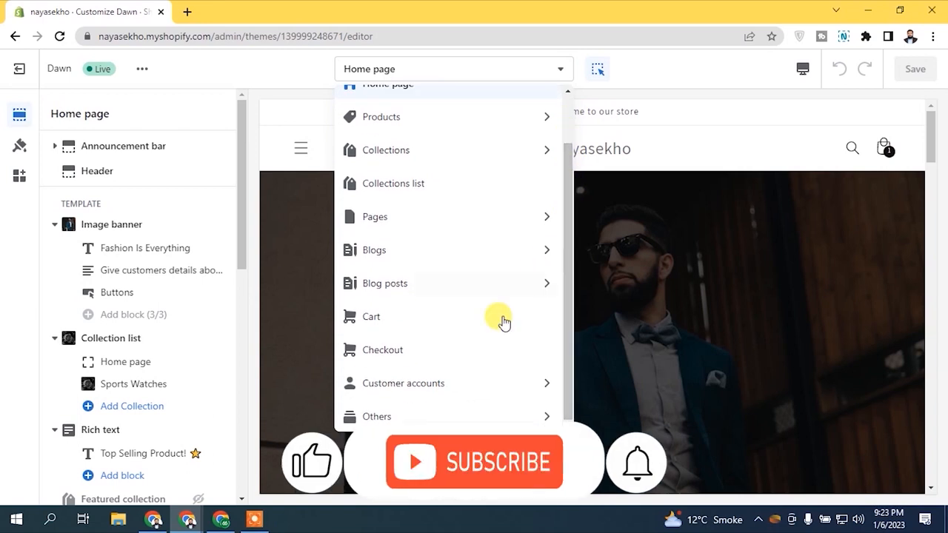
{"action": "left_click", "coordinate": [399, 358]}
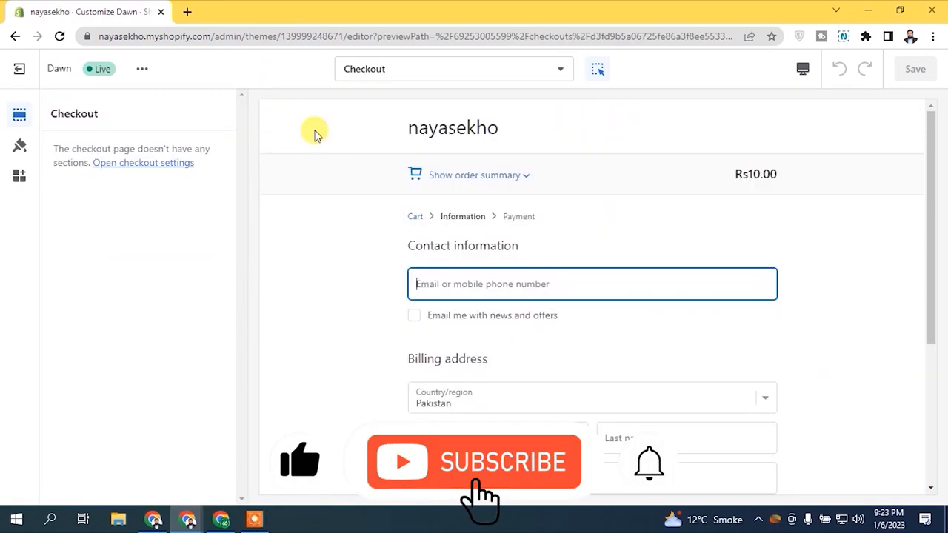
Step: Look over the checkout page preview and open the theme's checkout settings
{"action": "left_click_drag", "start_coordinate": [930, 144], "coordinate": [940, 113]}
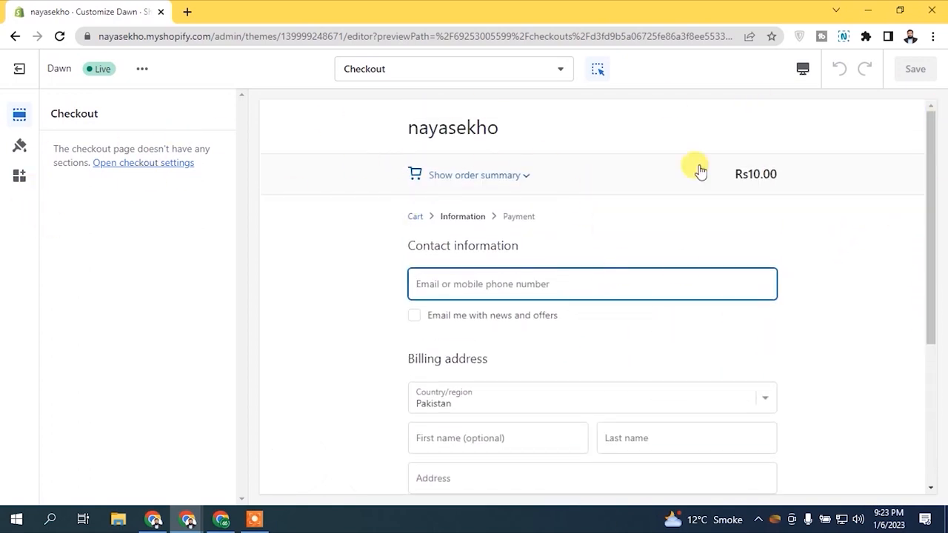
{"action": "left_click_drag", "start_coordinate": [935, 159], "coordinate": [918, 122]}
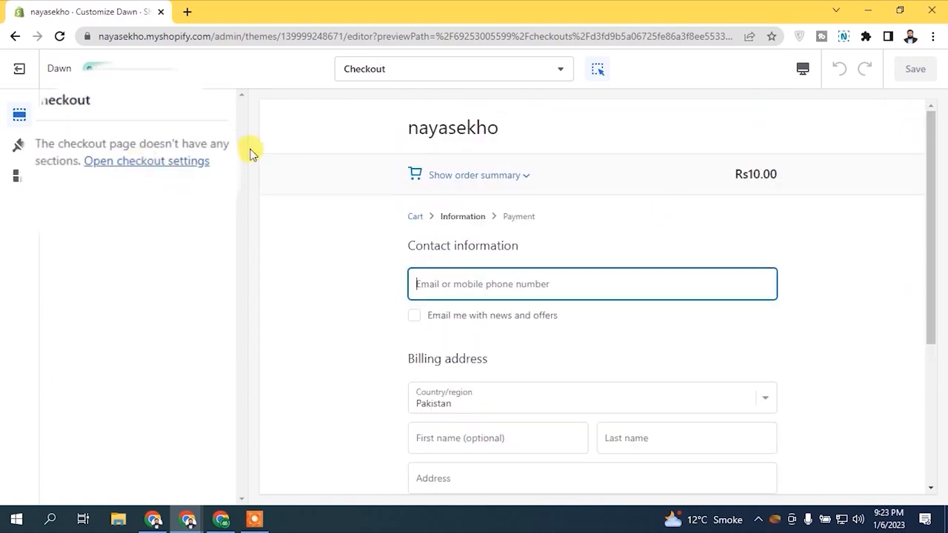
{"action": "left_click", "coordinate": [151, 163]}
{"action": "left_click_drag", "start_coordinate": [243, 120], "coordinate": [244, 254]}
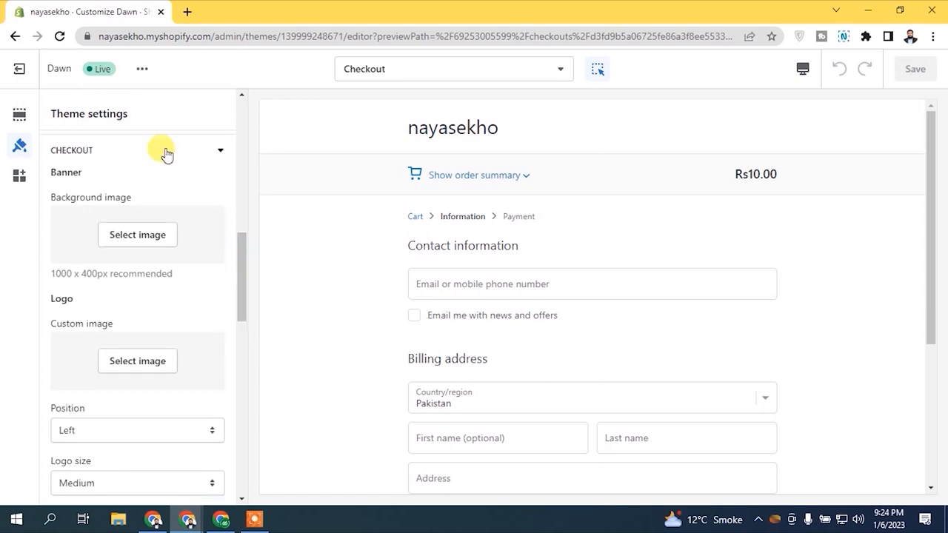
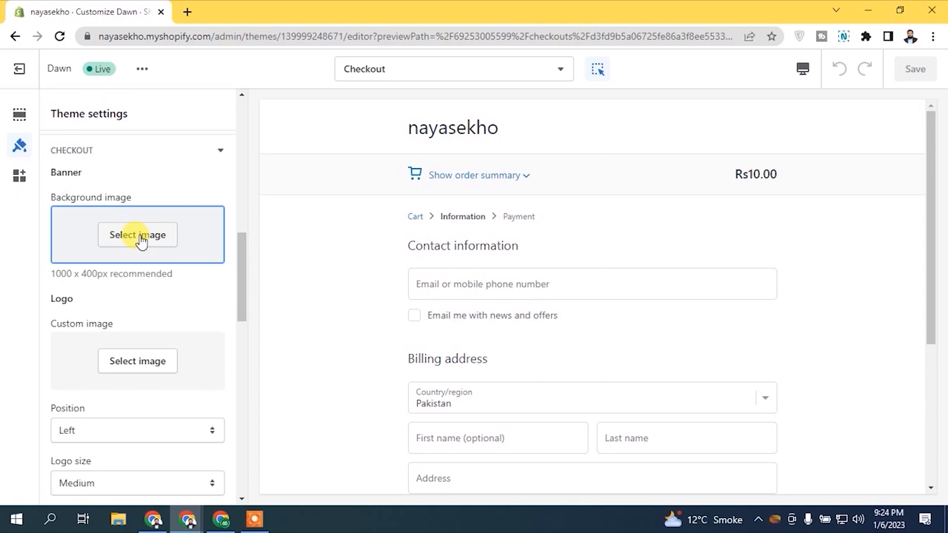
Step: Set the checkout banner's background image to red-velvet-in-black-room from the image library
{"action": "left_click", "coordinate": [141, 237]}
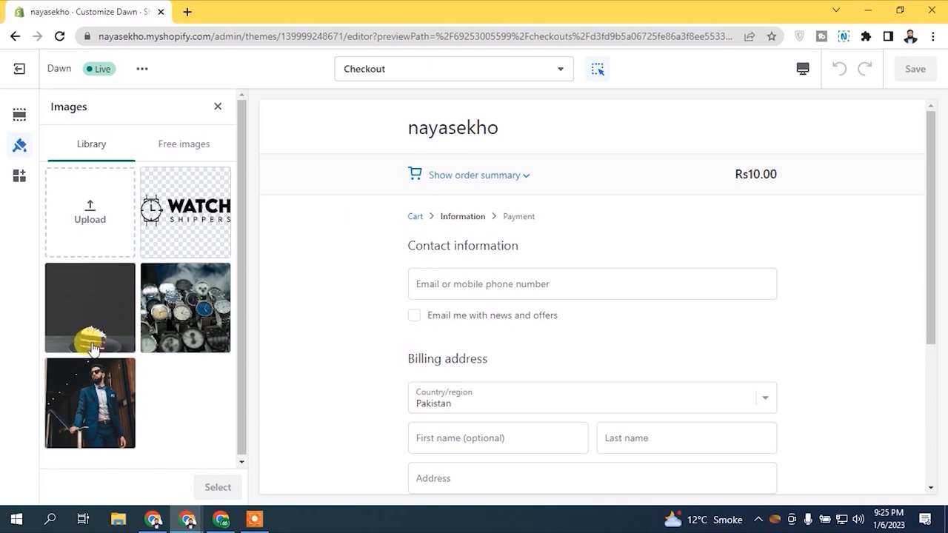
{"action": "left_click", "coordinate": [89, 300]}
{"action": "left_click", "coordinate": [217, 489]}
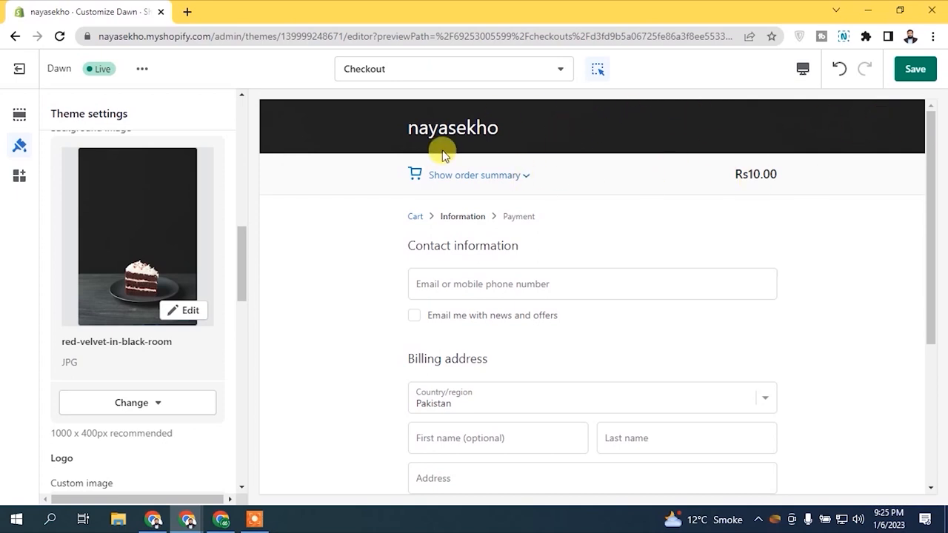
Step: Set the checkout logo's position to Center
{"action": "left_click_drag", "start_coordinate": [240, 248], "coordinate": [231, 289]}
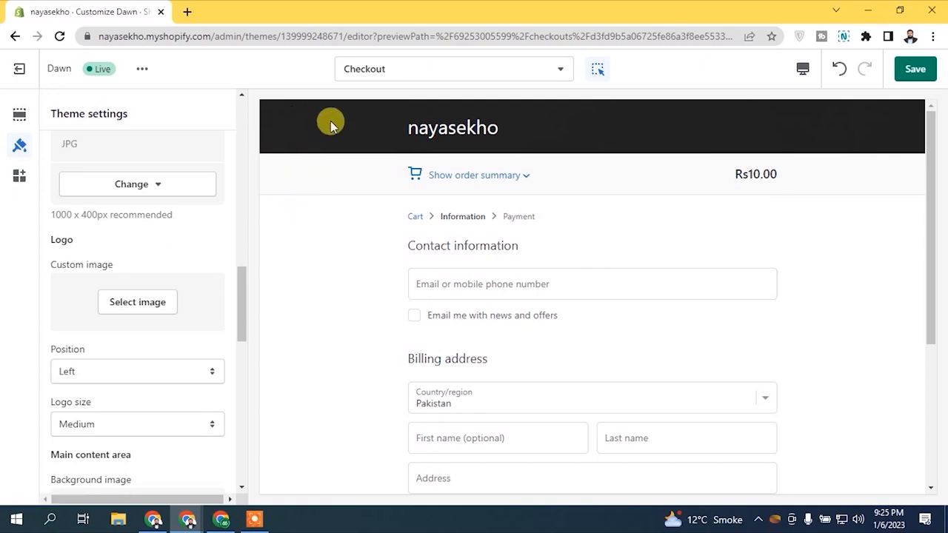
{"action": "left_click_drag", "start_coordinate": [245, 280], "coordinate": [243, 306]}
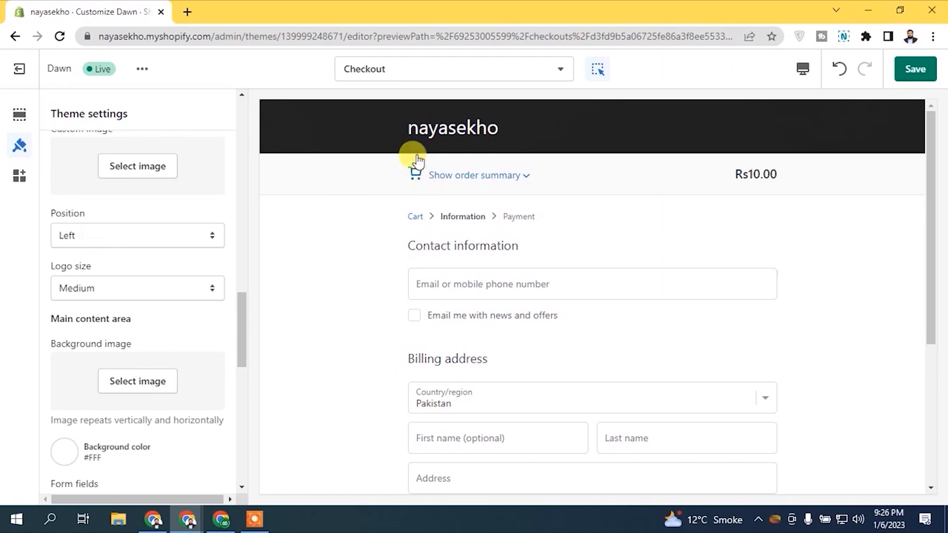
{"action": "left_click", "coordinate": [135, 241]}
{"action": "left_click", "coordinate": [110, 265]}
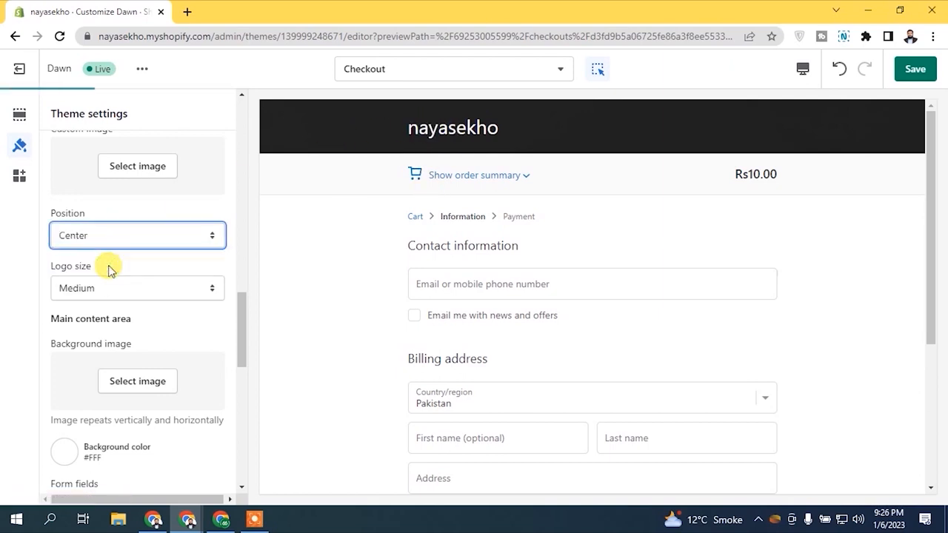
{"action": "left_click", "coordinate": [123, 236]}
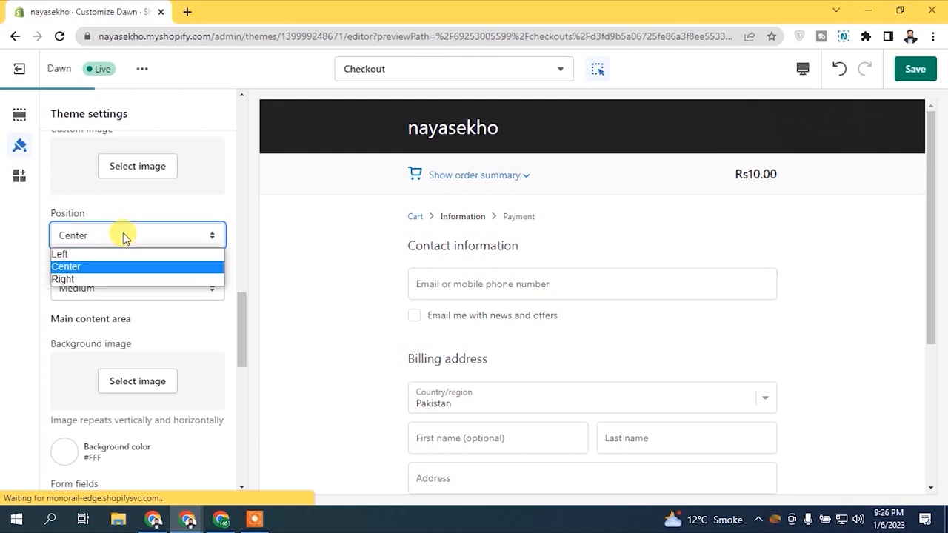
{"action": "left_click", "coordinate": [123, 234]}
{"action": "mouse_move", "coordinate": [241, 309]}
{"action": "left_mouse_down"}
{"action": "mouse_move", "coordinate": [243, 328]}
{"action": "mouse_move", "coordinate": [243, 307]}
{"action": "left_mouse_up"}
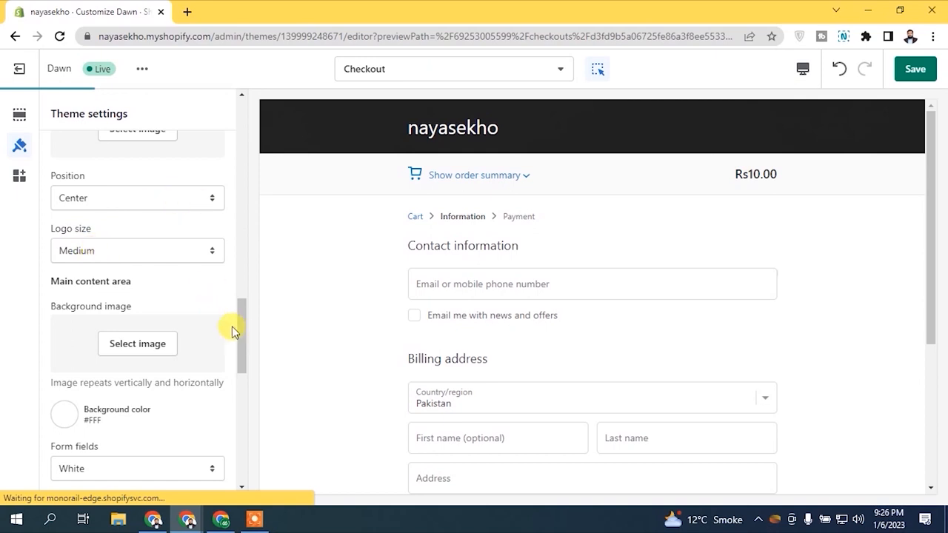
{"action": "left_click_drag", "start_coordinate": [240, 332], "coordinate": [239, 314]}
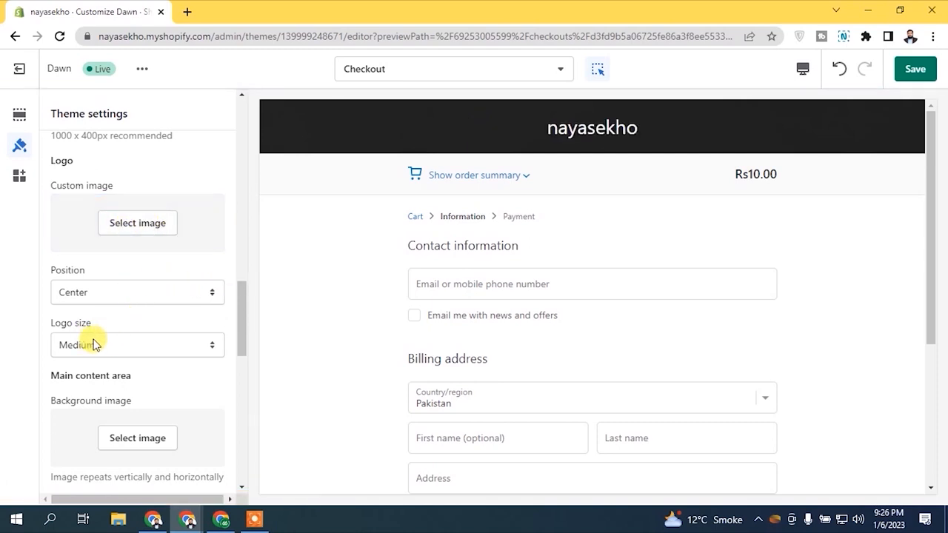
Step: Set the main content area's background image to variety-of-watches-lined-up-in-rows and check it in the checkout preview
{"action": "left_click_drag", "start_coordinate": [243, 300], "coordinate": [242, 307]}
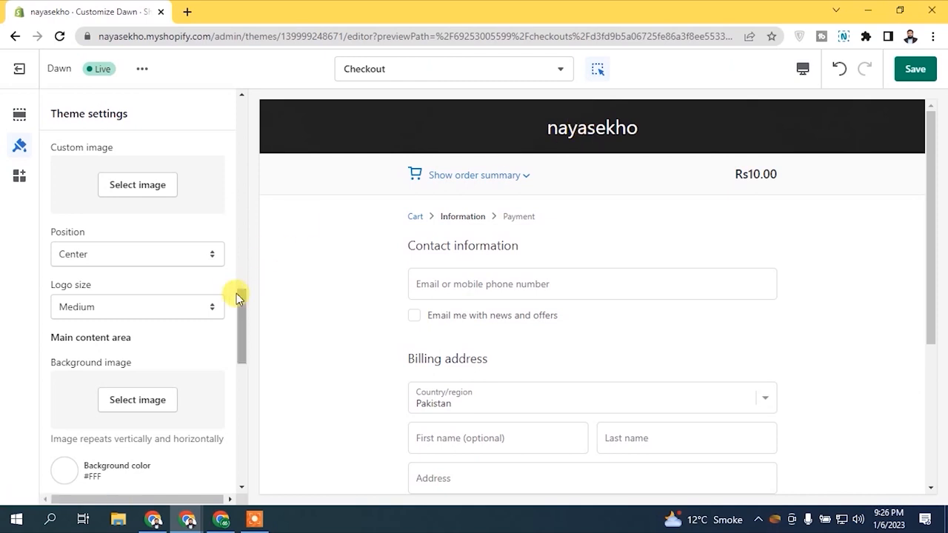
{"action": "scroll", "coordinate": [238, 304], "scroll_direction": "down", "scroll_amount": 2}
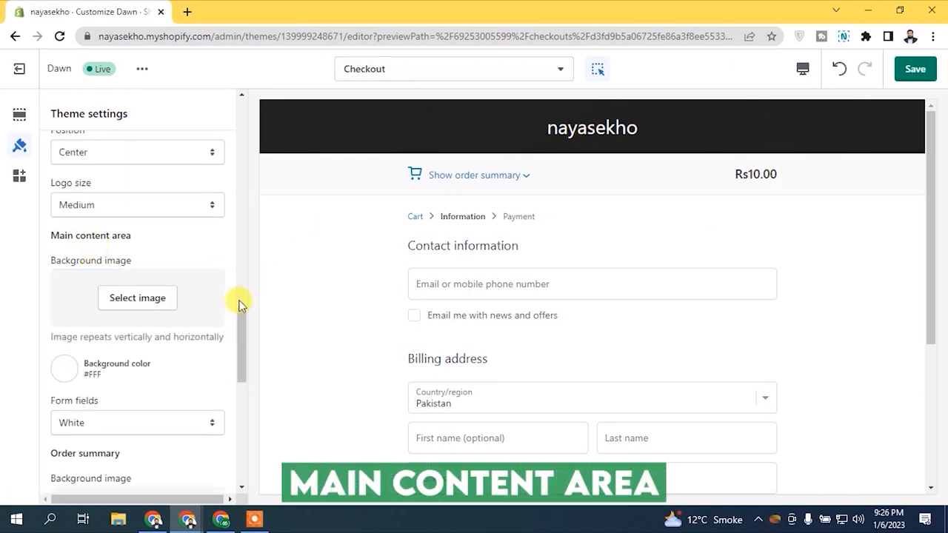
{"action": "left_click", "coordinate": [156, 299]}
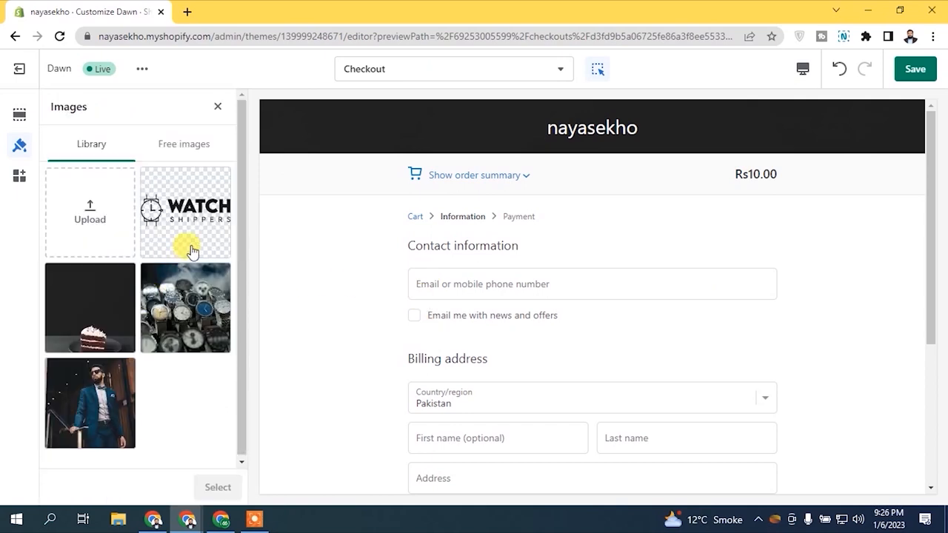
{"action": "left_click", "coordinate": [185, 305]}
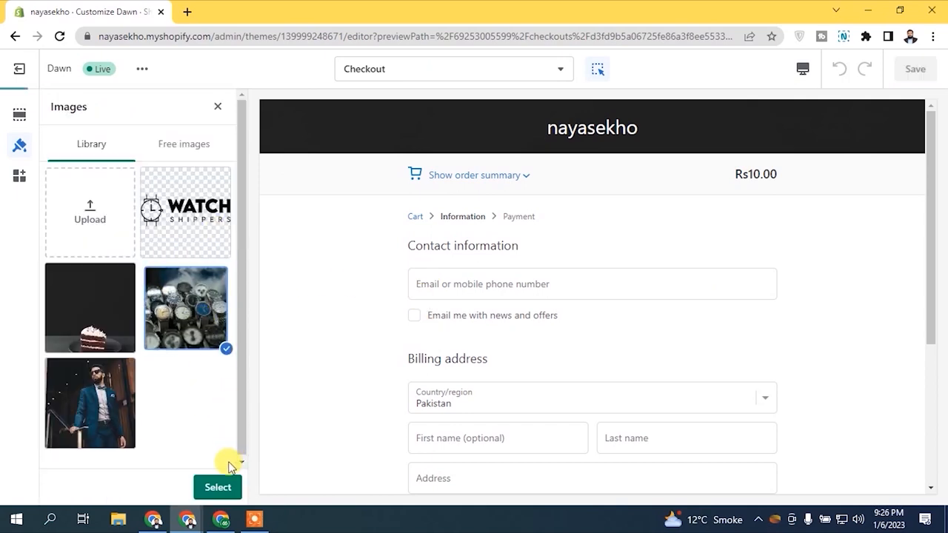
{"action": "left_click", "coordinate": [214, 486]}
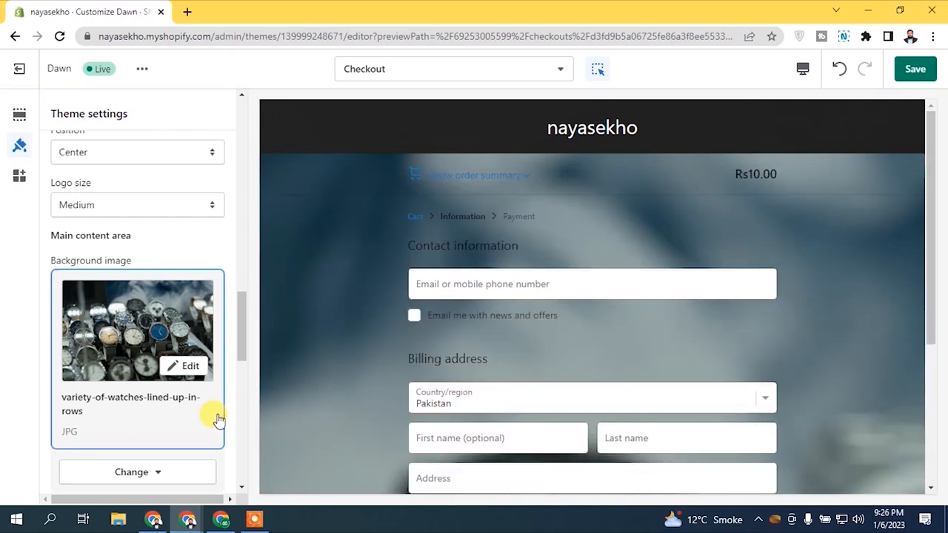
{"action": "left_click_drag", "start_coordinate": [926, 205], "coordinate": [930, 186]}
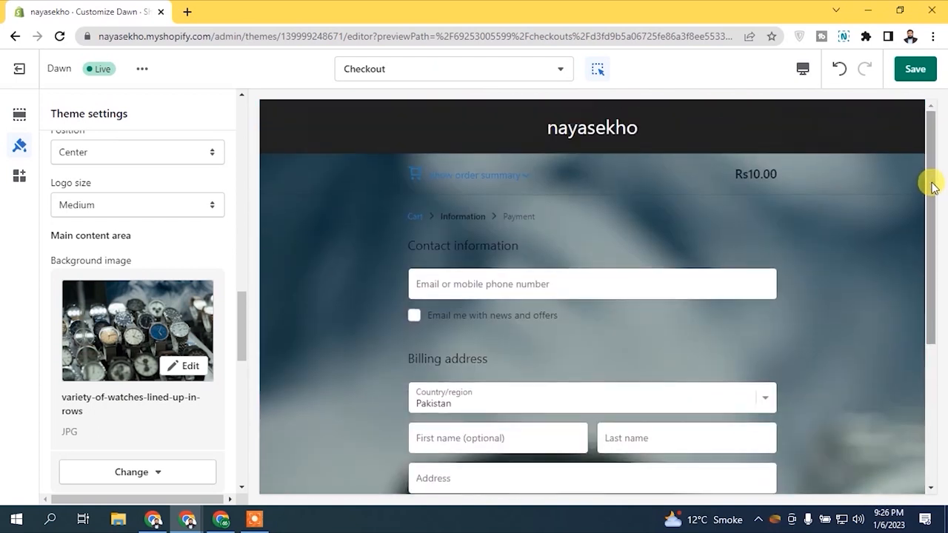
Step: Remove the background image from the checkout's main content area
{"action": "left_click", "coordinate": [173, 472]}
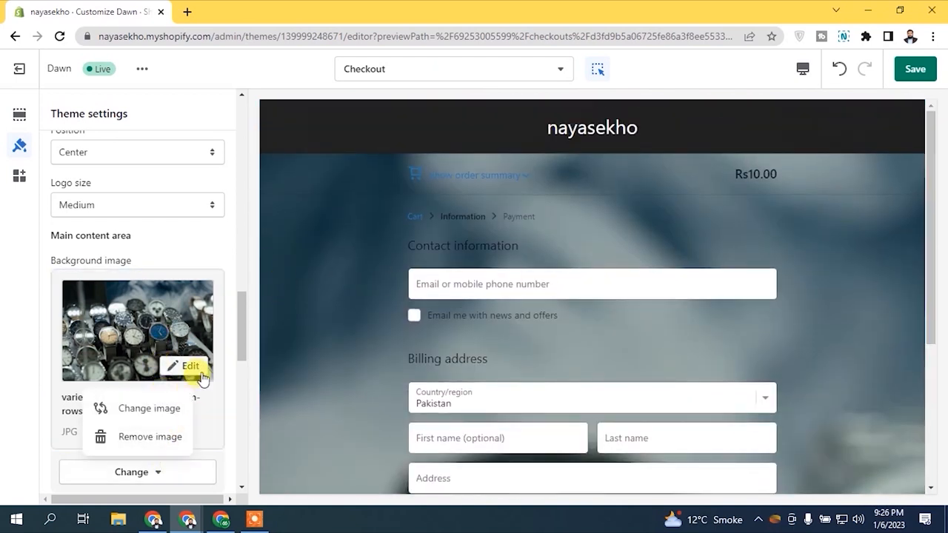
{"action": "left_click", "coordinate": [148, 439]}
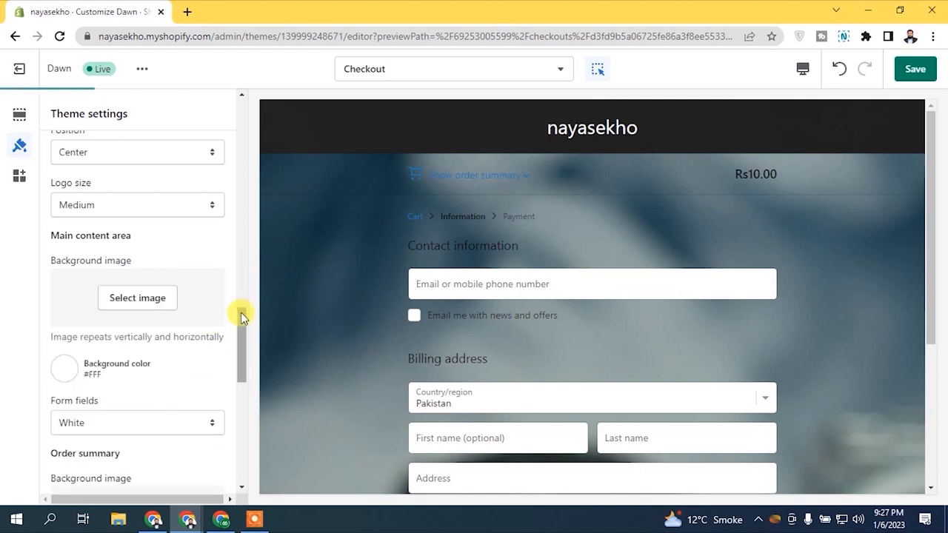
{"action": "scroll", "coordinate": [240, 312], "scroll_direction": "down", "scroll_amount": 1}
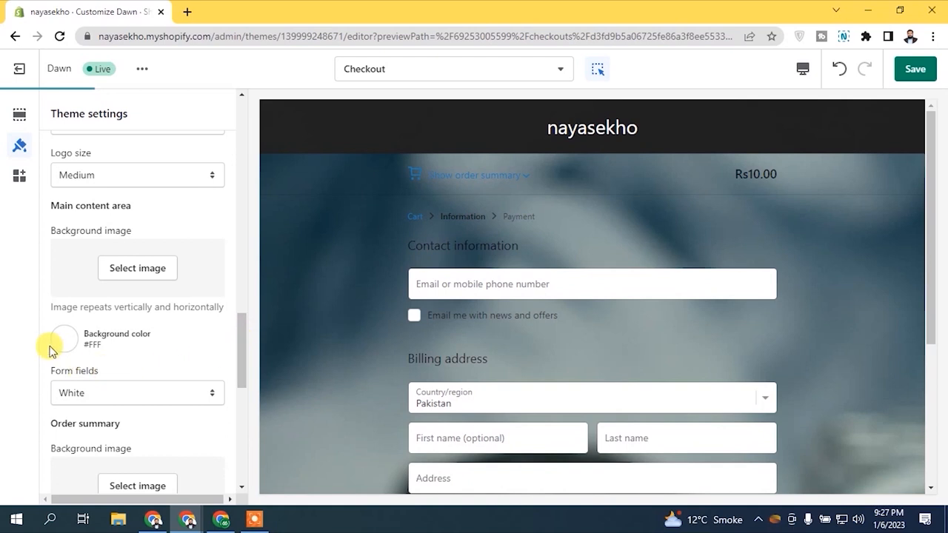
{"action": "scroll", "coordinate": [238, 328], "scroll_direction": "up", "scroll_amount": 3}
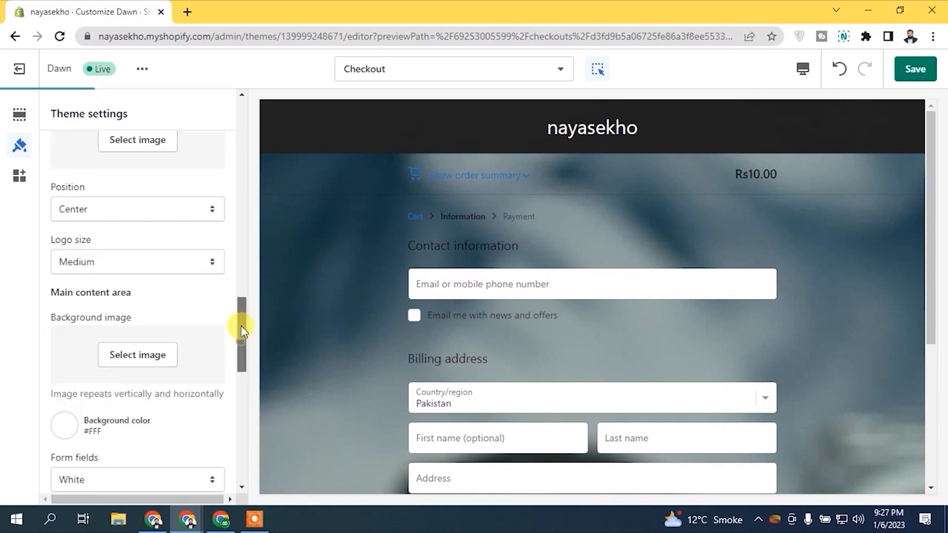
Step: Set the checkout main content area's background color to #F2F2F2 and check it in the preview
{"action": "scroll", "coordinate": [241, 336], "scroll_direction": "down", "scroll_amount": 2}
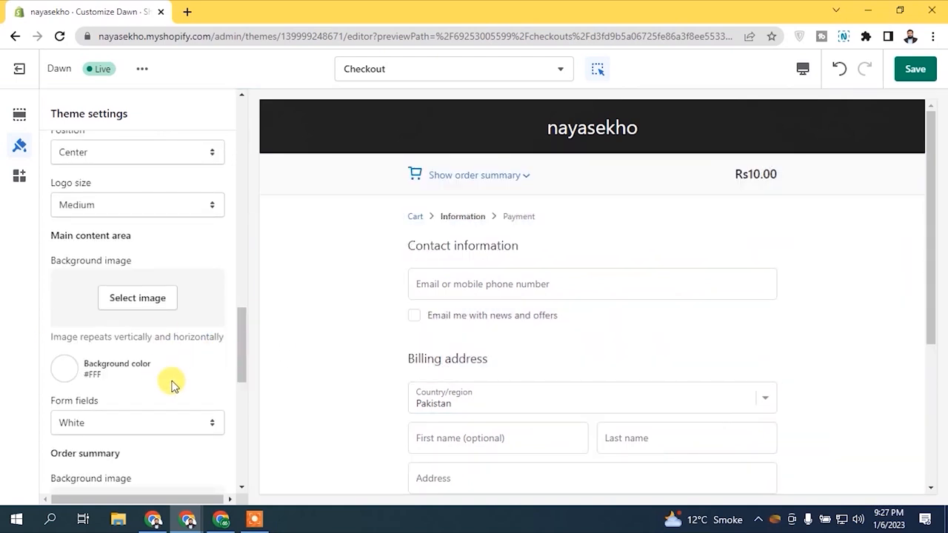
{"action": "left_click", "coordinate": [63, 370]}
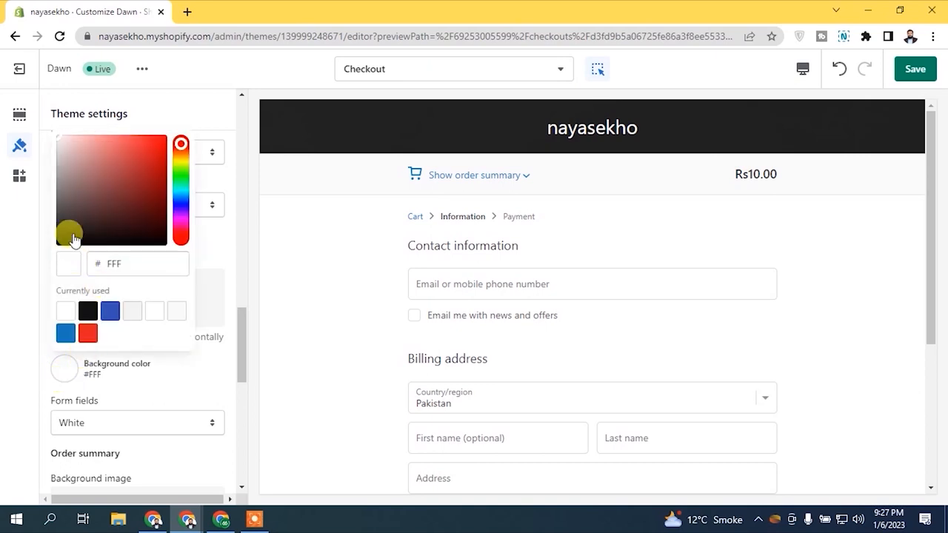
{"action": "left_click", "coordinate": [49, 141]}
{"action": "left_click_drag", "start_coordinate": [238, 329], "coordinate": [234, 348]}
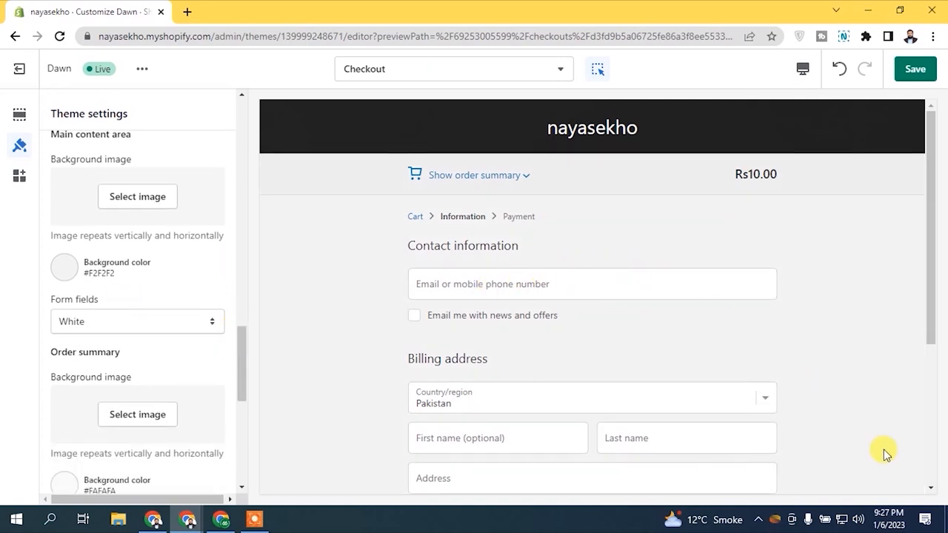
{"action": "mouse_move", "coordinate": [932, 207]}
{"action": "left_mouse_down"}
{"action": "mouse_move", "coordinate": [928, 303]}
{"action": "mouse_move", "coordinate": [924, 222]}
{"action": "left_mouse_up"}
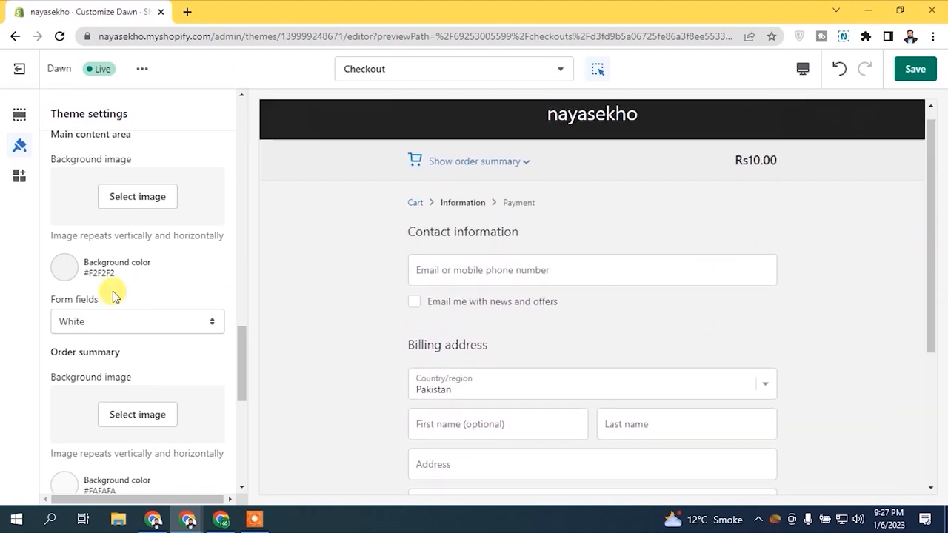
Step: Set the checkout form fields to Transparent
{"action": "left_click", "coordinate": [87, 329]}
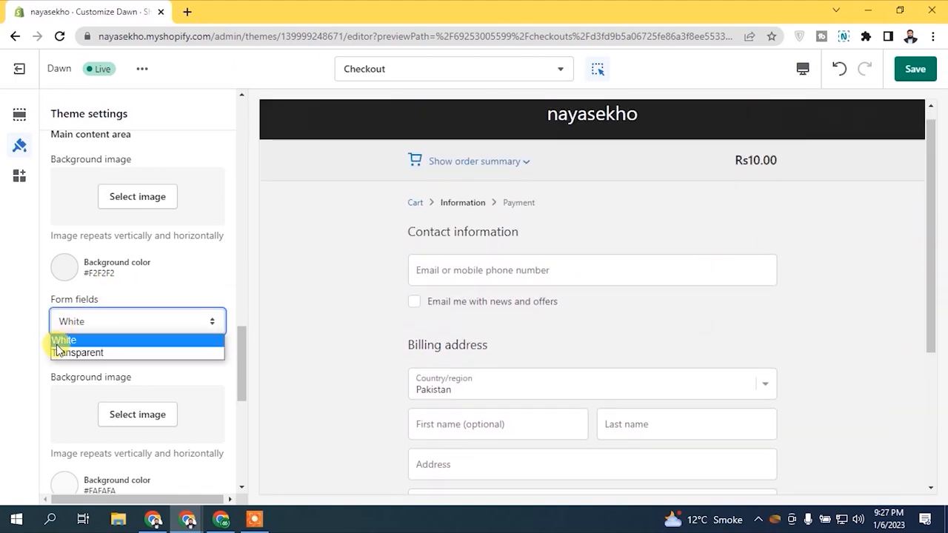
{"action": "left_click", "coordinate": [85, 353]}
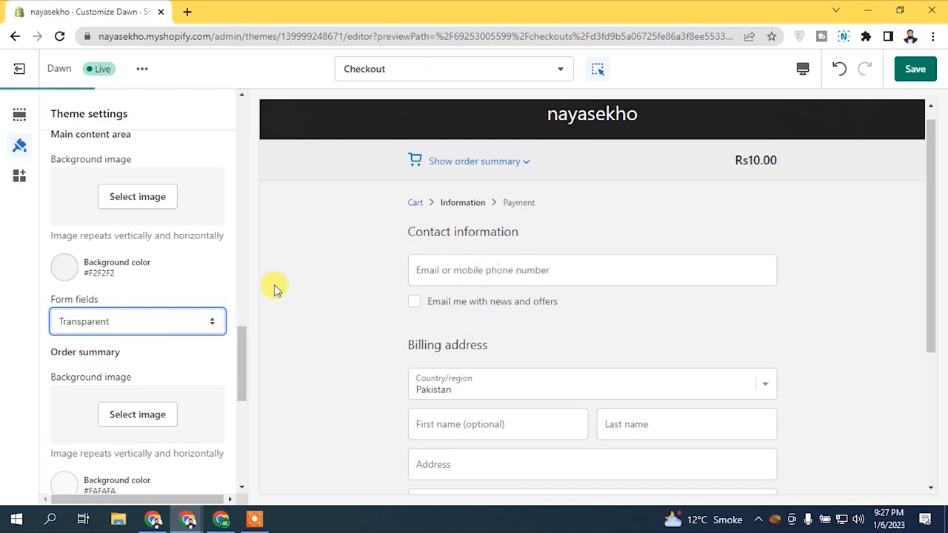
{"action": "left_click", "coordinate": [221, 292]}
Step: Set the order summary's background color to light gray #D4D4D4
{"action": "left_click_drag", "start_coordinate": [244, 337], "coordinate": [244, 342]}
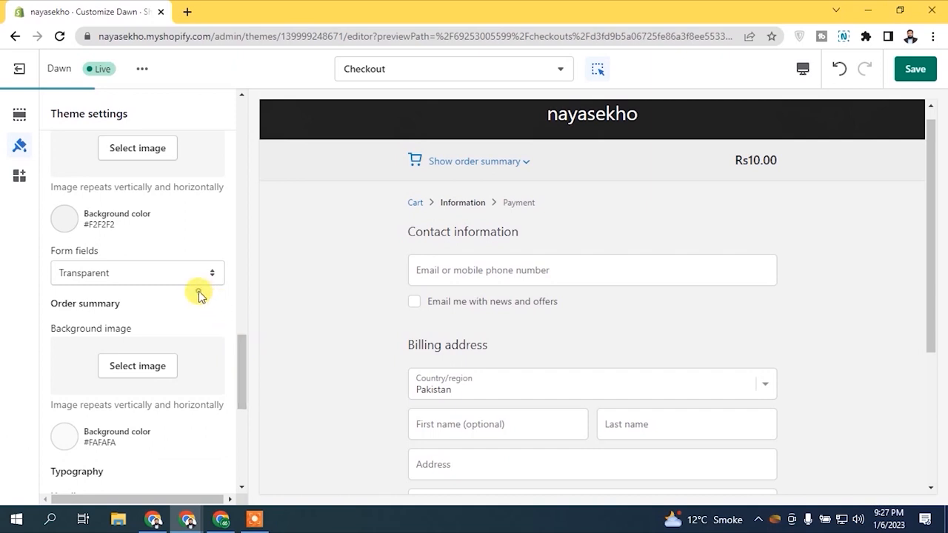
{"action": "left_click_drag", "start_coordinate": [240, 342], "coordinate": [241, 356]}
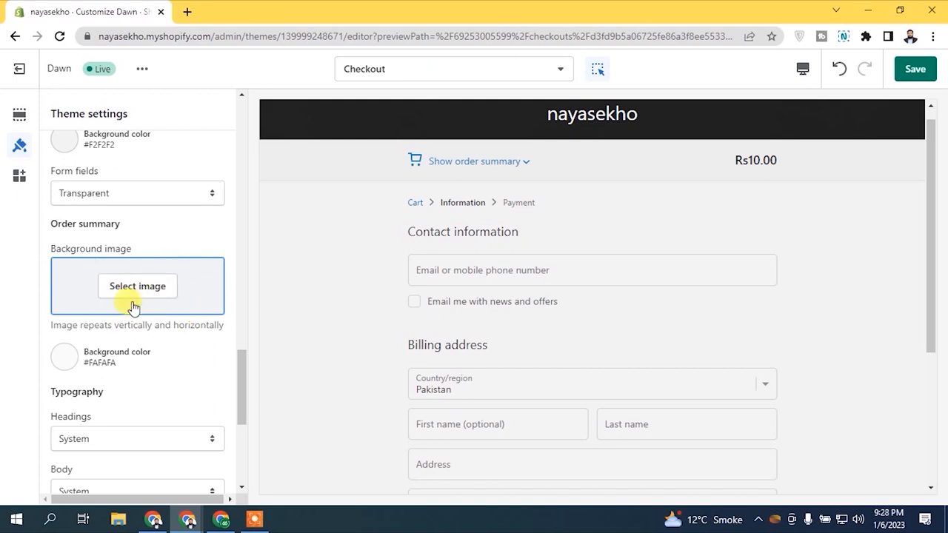
{"action": "scroll", "coordinate": [222, 373], "scroll_direction": "down", "scroll_amount": 1}
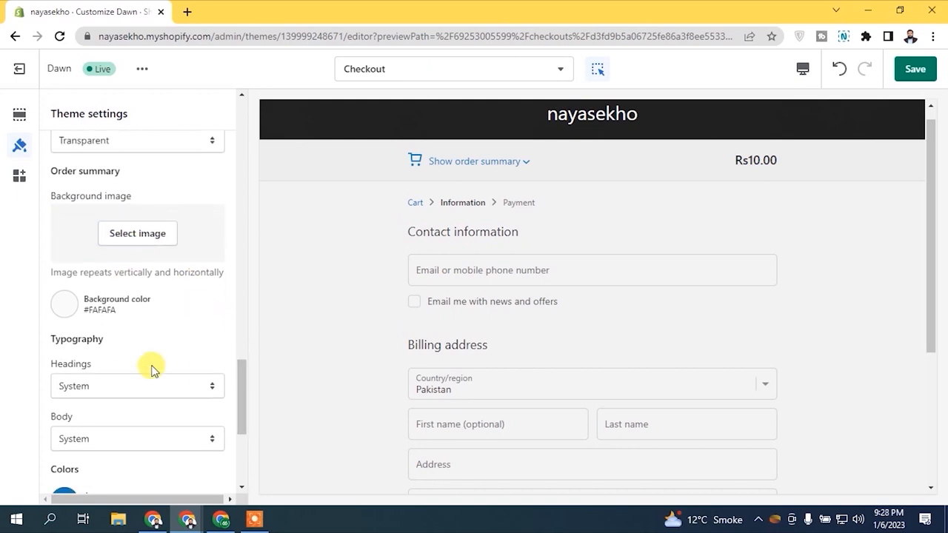
{"action": "left_click", "coordinate": [64, 307]}
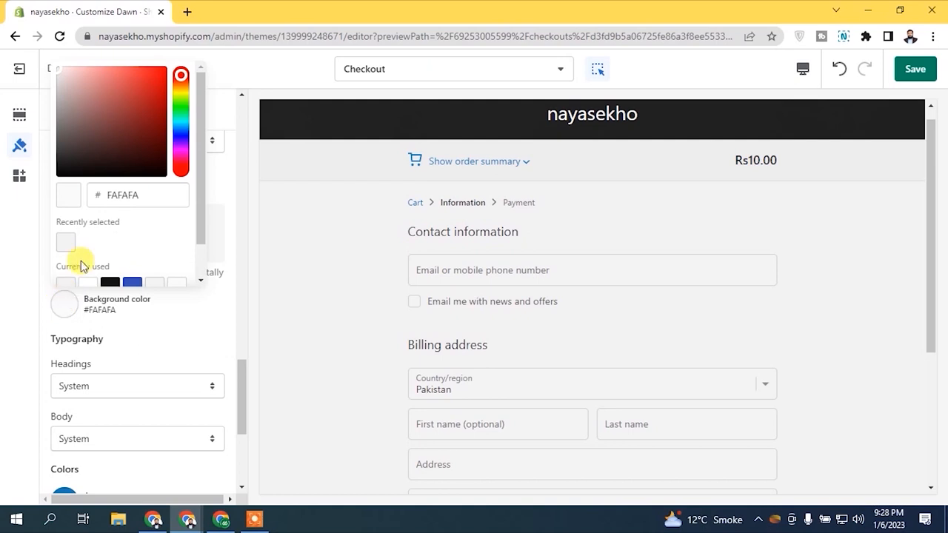
{"action": "left_click", "coordinate": [53, 75]}
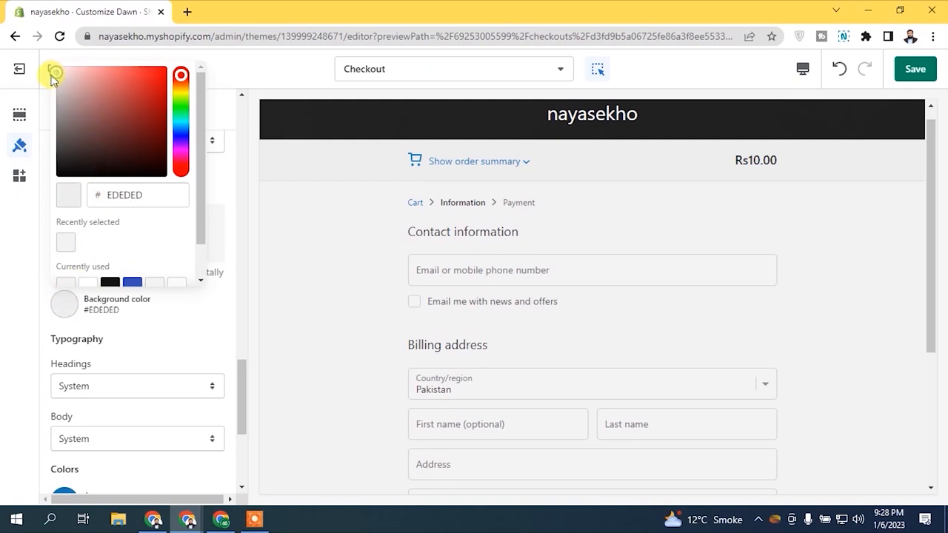
{"action": "left_click_drag", "start_coordinate": [46, 79], "coordinate": [31, 86]}
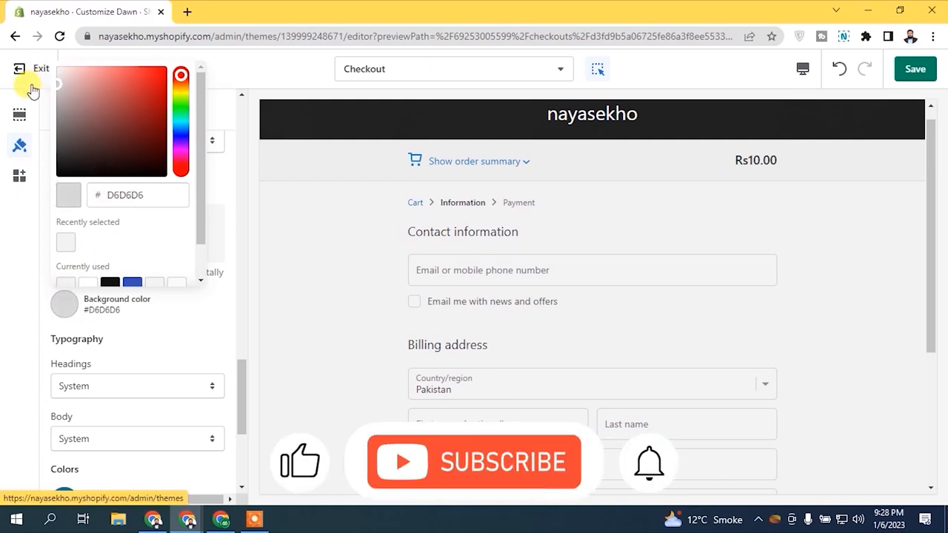
{"action": "left_click", "coordinate": [211, 299]}
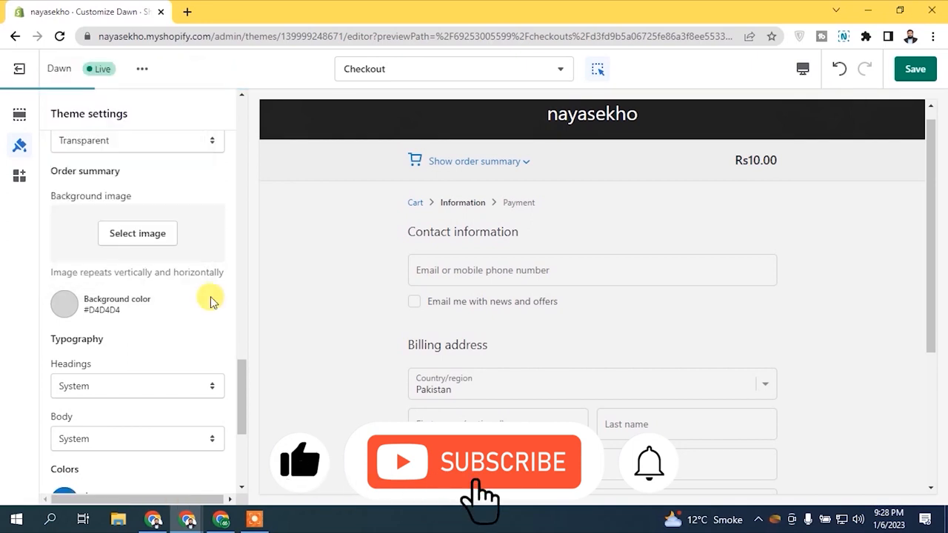
Step: Locate the headings in the checkout preview and set the headings font to Helvetica / Arial
{"action": "left_click_drag", "start_coordinate": [238, 376], "coordinate": [239, 395]}
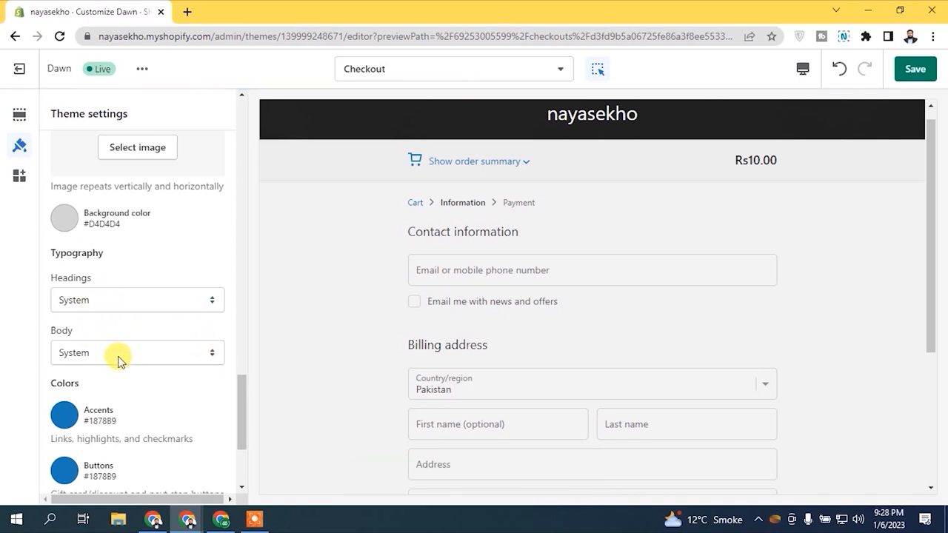
{"action": "left_click_drag", "start_coordinate": [408, 233], "coordinate": [540, 234]}
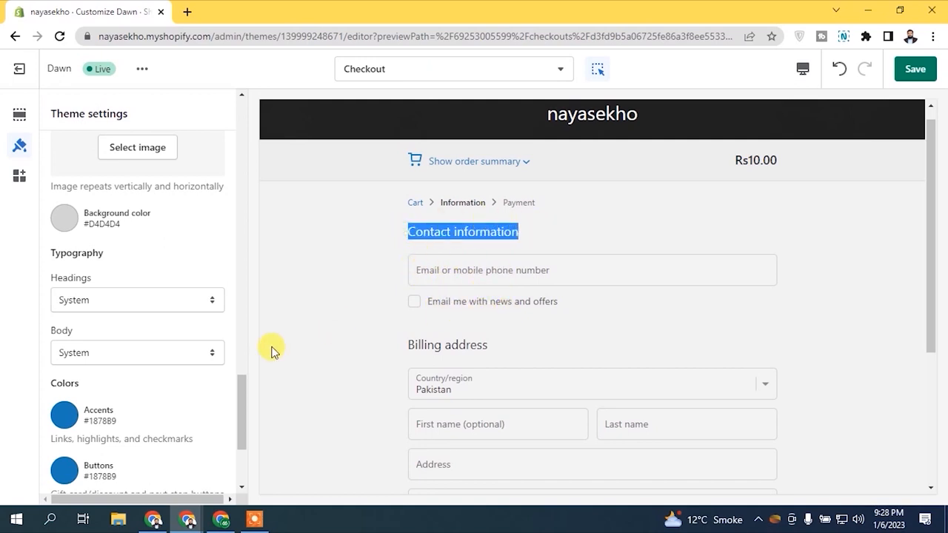
{"action": "left_click_drag", "start_coordinate": [931, 186], "coordinate": [937, 238]}
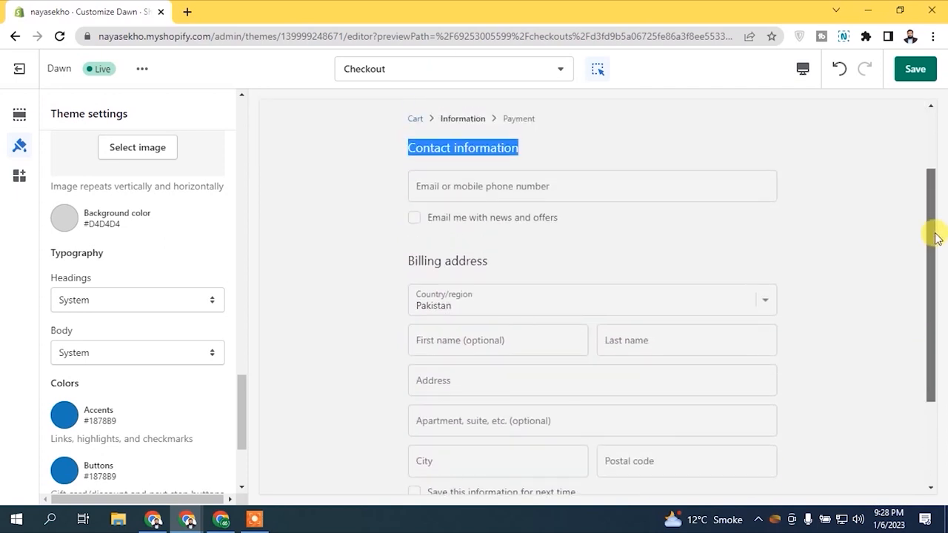
{"action": "left_click", "coordinate": [132, 302]}
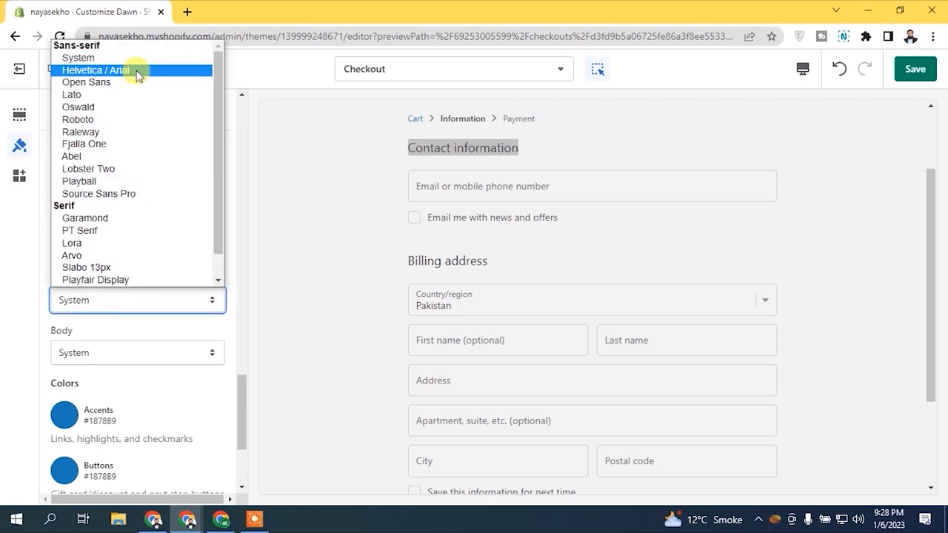
{"action": "mouse_move", "coordinate": [220, 120]}
{"action": "left_mouse_down"}
{"action": "mouse_move", "coordinate": [223, 206]}
{"action": "mouse_move", "coordinate": [223, 106]}
{"action": "left_mouse_up"}
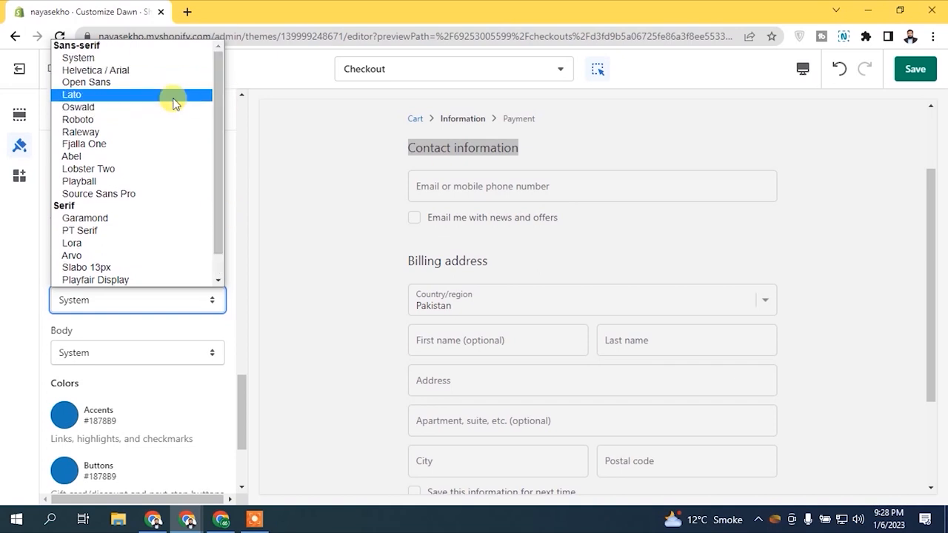
{"action": "left_click", "coordinate": [105, 69]}
{"action": "left_click", "coordinate": [148, 262]}
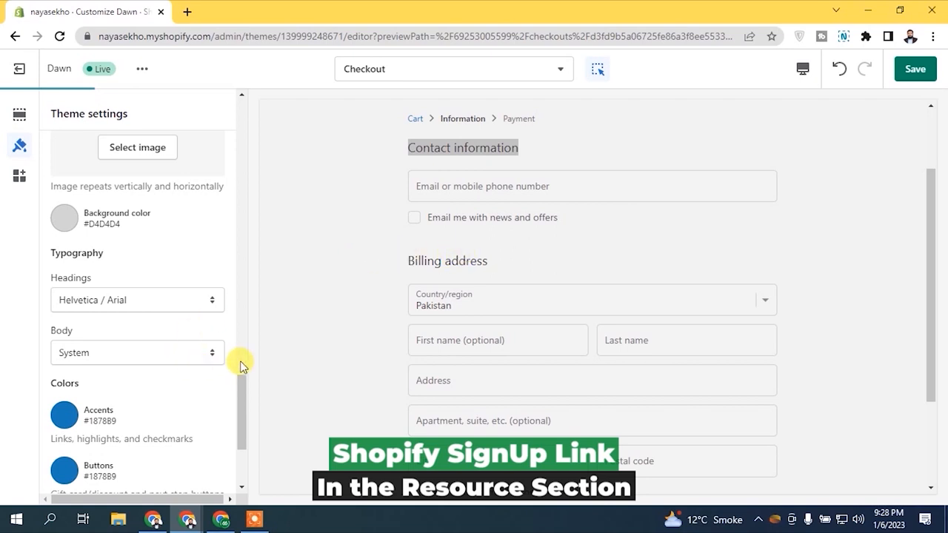
Step: Compare the headings in the checkout preview and set the headings font back to System
{"action": "mouse_move", "coordinate": [239, 380]}
{"action": "left_mouse_down"}
{"action": "mouse_move", "coordinate": [243, 409]}
{"action": "mouse_move", "coordinate": [241, 390]}
{"action": "left_mouse_up"}
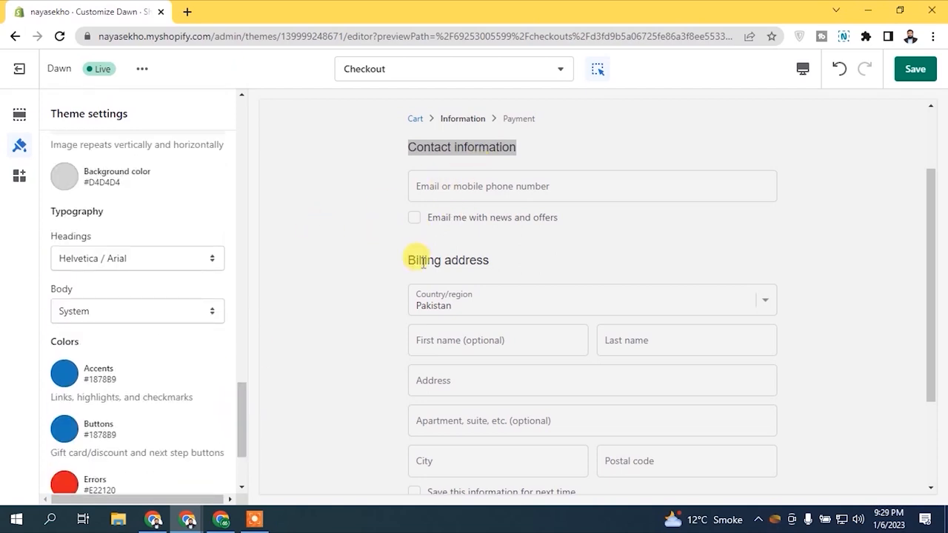
{"action": "left_click", "coordinate": [107, 259]}
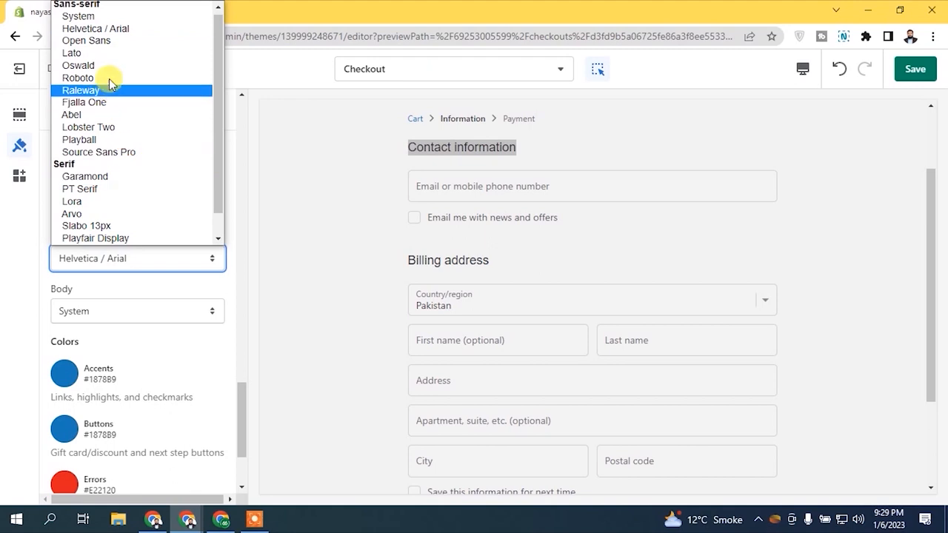
{"action": "left_click", "coordinate": [123, 18]}
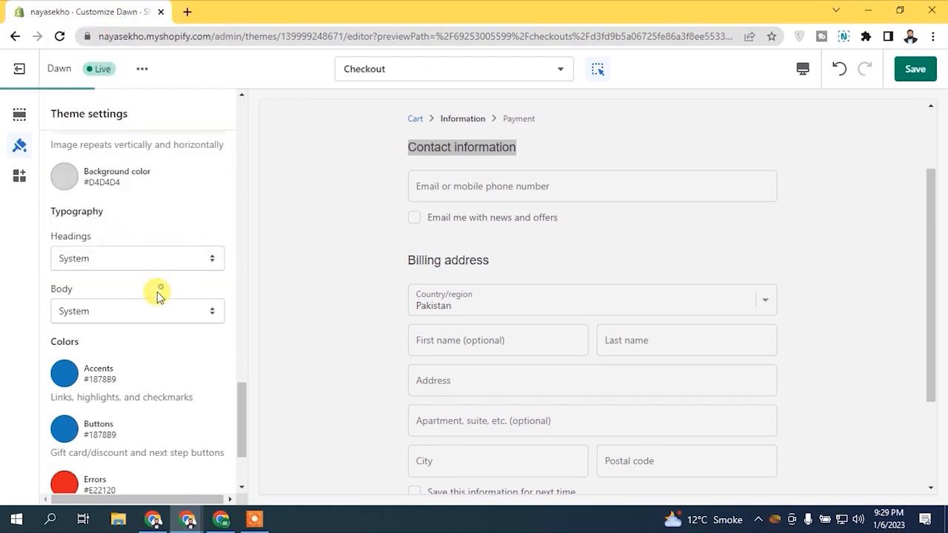
Step: Review the accent-colored elements, set the checkout Buttons color to #121212 and check the Continue to payment button in the preview
{"action": "left_click_drag", "start_coordinate": [244, 400], "coordinate": [243, 411]}
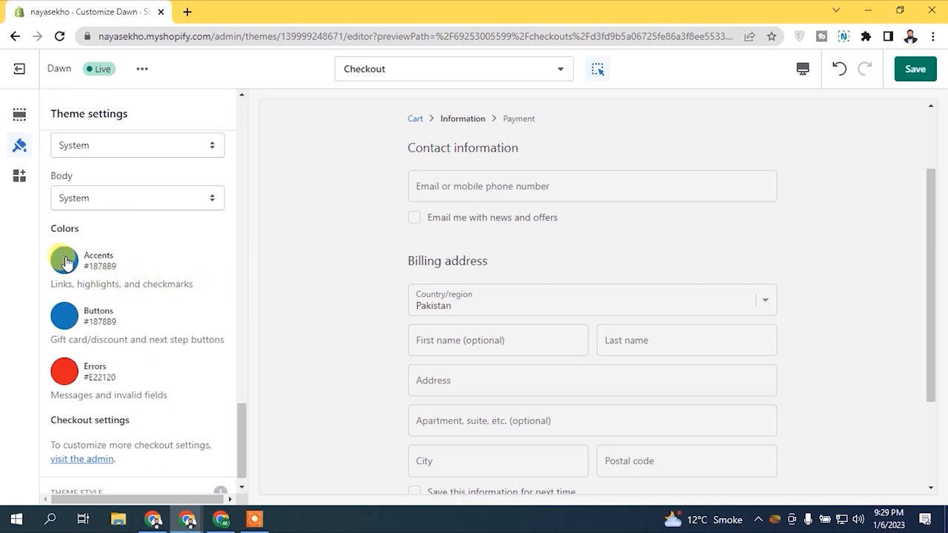
{"action": "left_click_drag", "start_coordinate": [933, 218], "coordinate": [936, 193]}
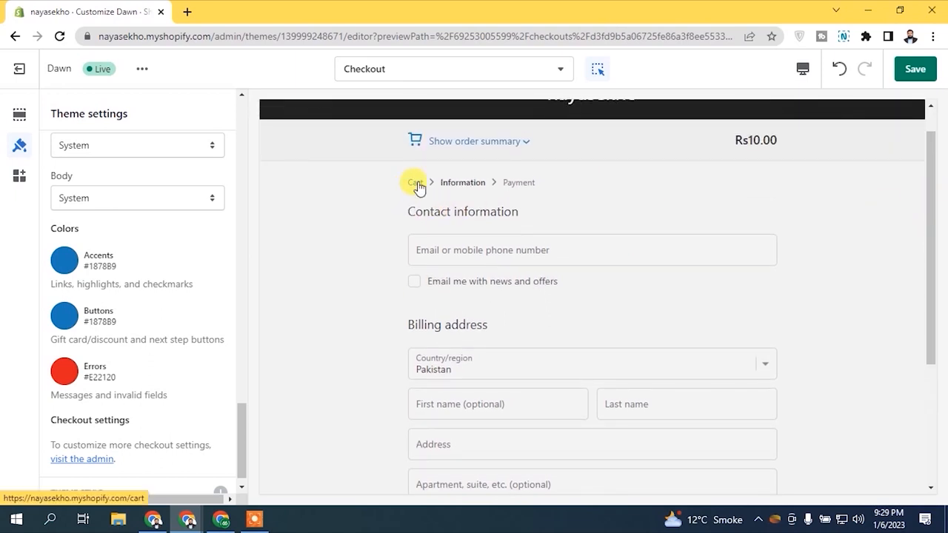
{"action": "left_click_drag", "start_coordinate": [928, 209], "coordinate": [928, 328]}
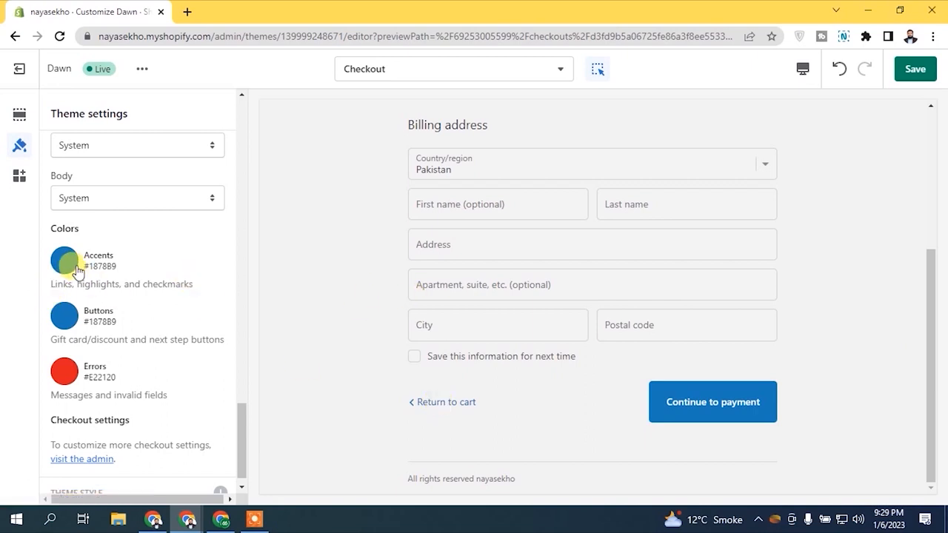
{"action": "scroll", "coordinate": [935, 305], "scroll_direction": "up", "scroll_amount": 1}
{"action": "left_click_drag", "start_coordinate": [935, 304], "coordinate": [940, 241]}
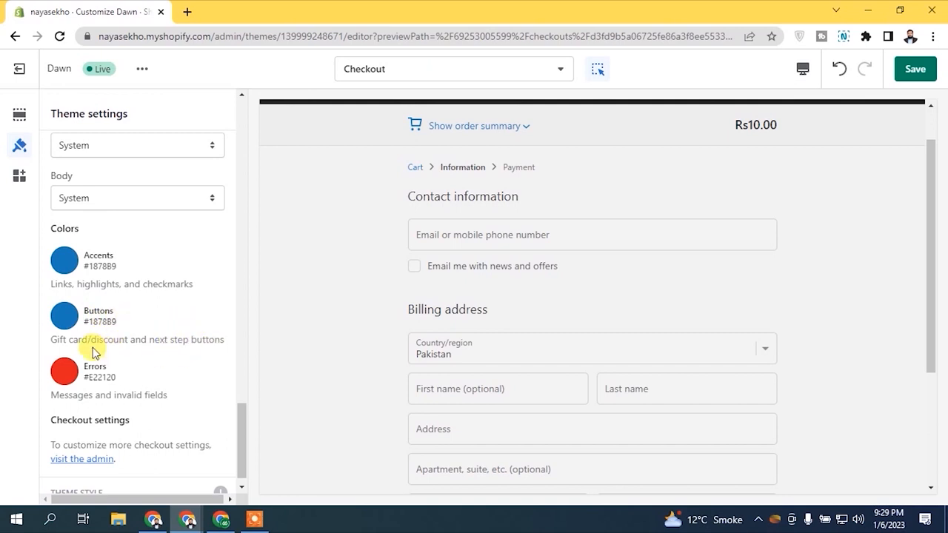
{"action": "left_click_drag", "start_coordinate": [69, 339], "coordinate": [140, 339]}
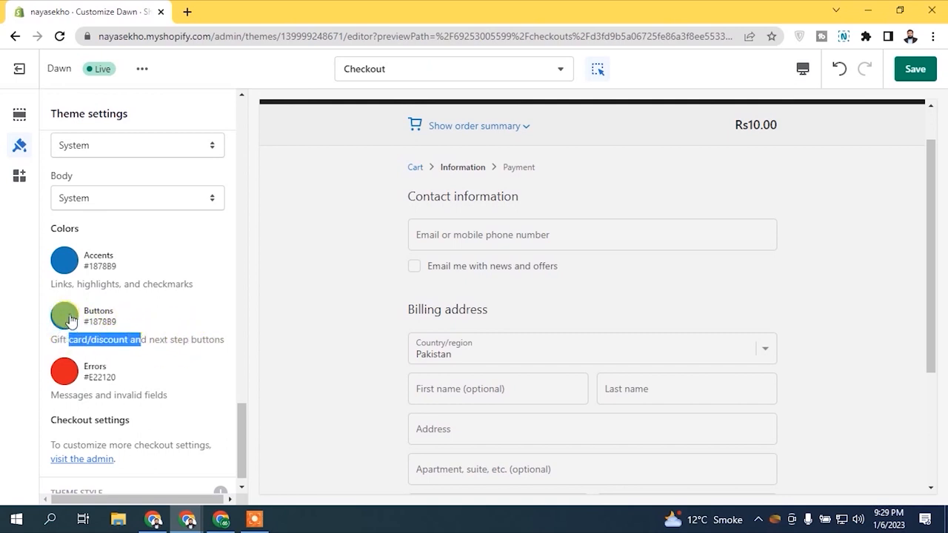
{"action": "left_click", "coordinate": [63, 316]}
{"action": "left_click", "coordinate": [132, 286]}
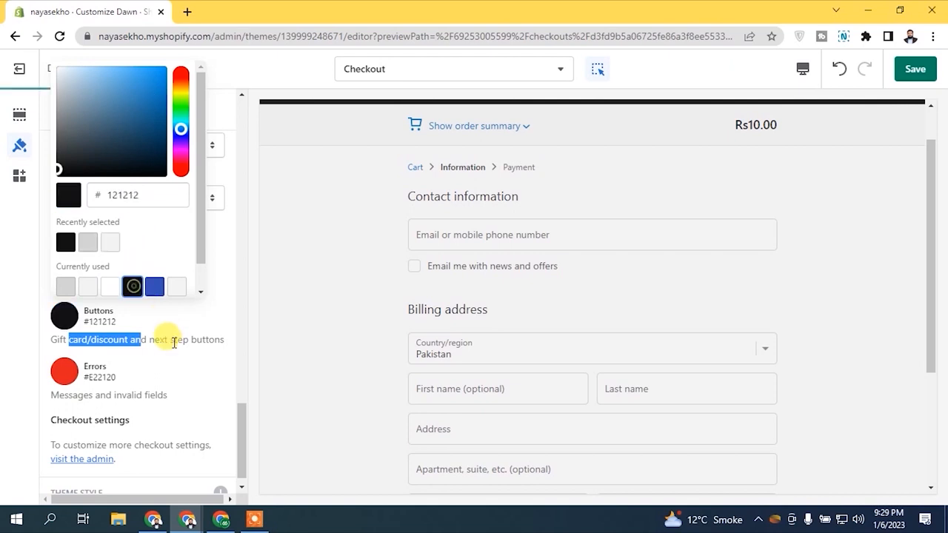
{"action": "left_click", "coordinate": [172, 344]}
{"action": "left_click_drag", "start_coordinate": [926, 216], "coordinate": [854, 376]}
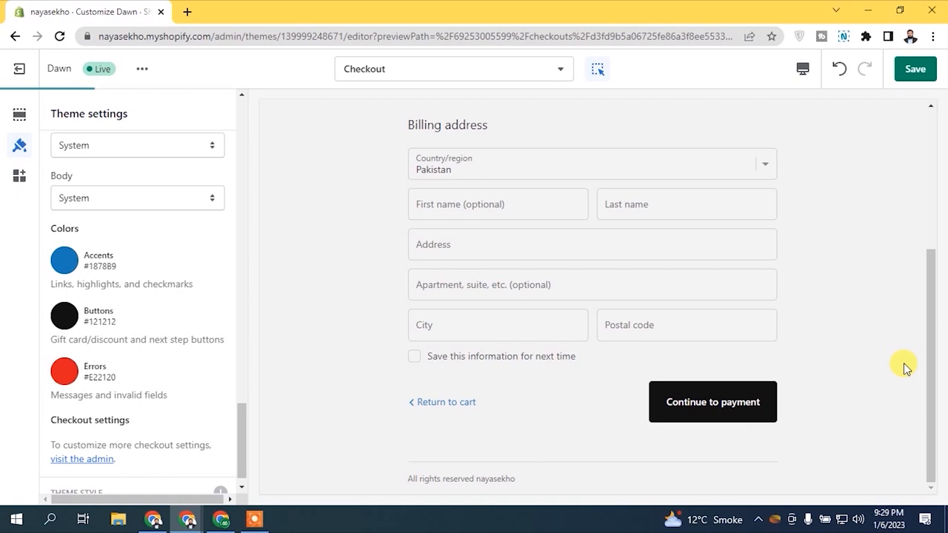
{"action": "left_click_drag", "start_coordinate": [926, 381], "coordinate": [939, 340]}
Step: Set the checkout Accents color to the recently selected #121212 and check the links in the preview
{"action": "left_click_drag", "start_coordinate": [239, 412], "coordinate": [241, 444]}
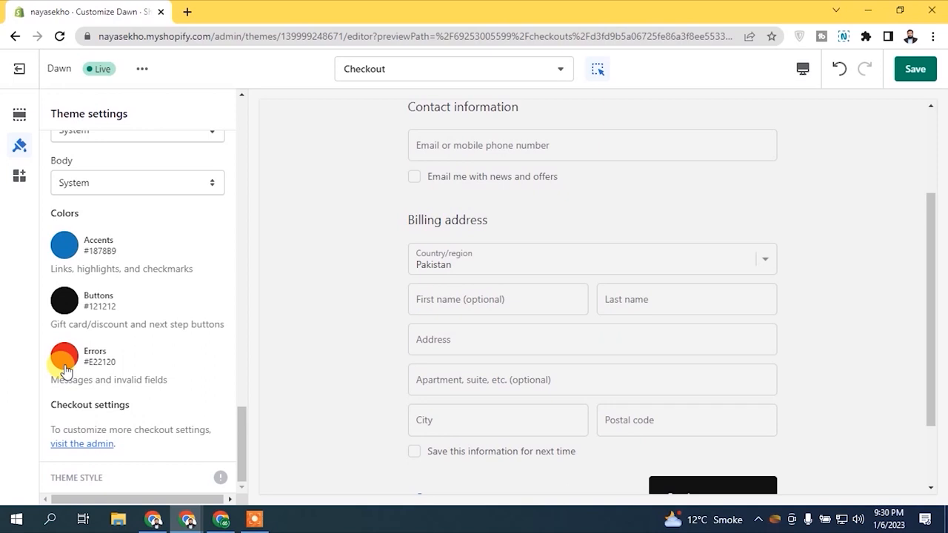
{"action": "scroll", "coordinate": [927, 374], "scroll_direction": "up", "scroll_amount": 3}
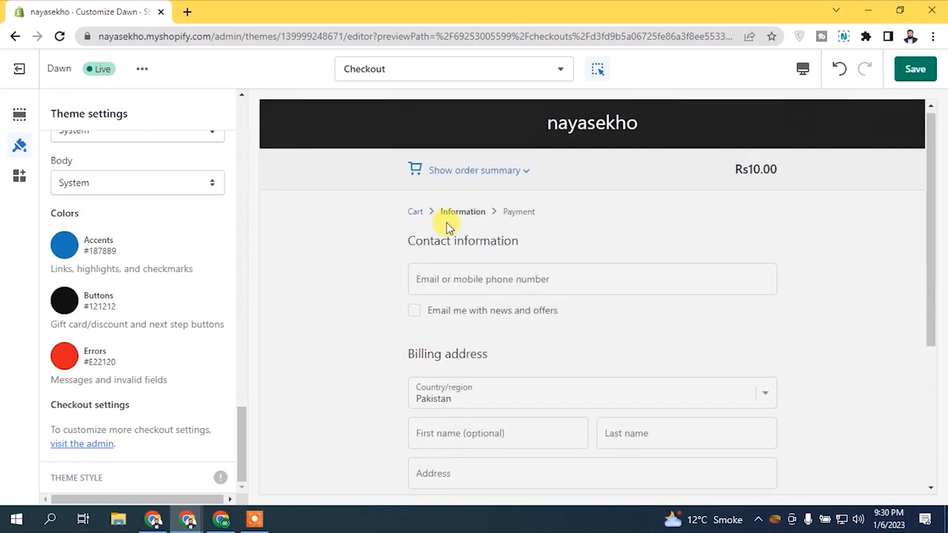
{"action": "left_click", "coordinate": [64, 244]}
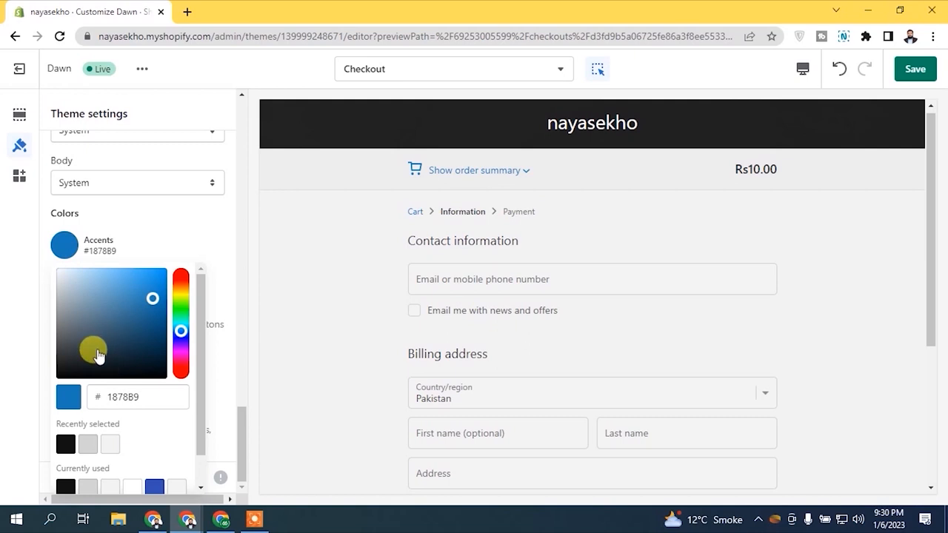
{"action": "left_click", "coordinate": [65, 444]}
{"action": "left_click", "coordinate": [213, 231]}
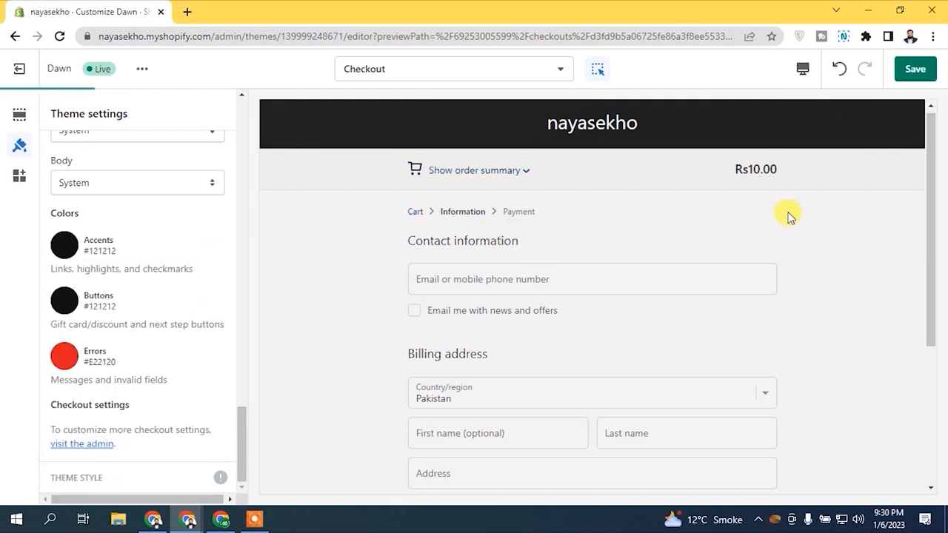
{"action": "left_click_drag", "start_coordinate": [929, 178], "coordinate": [930, 133]}
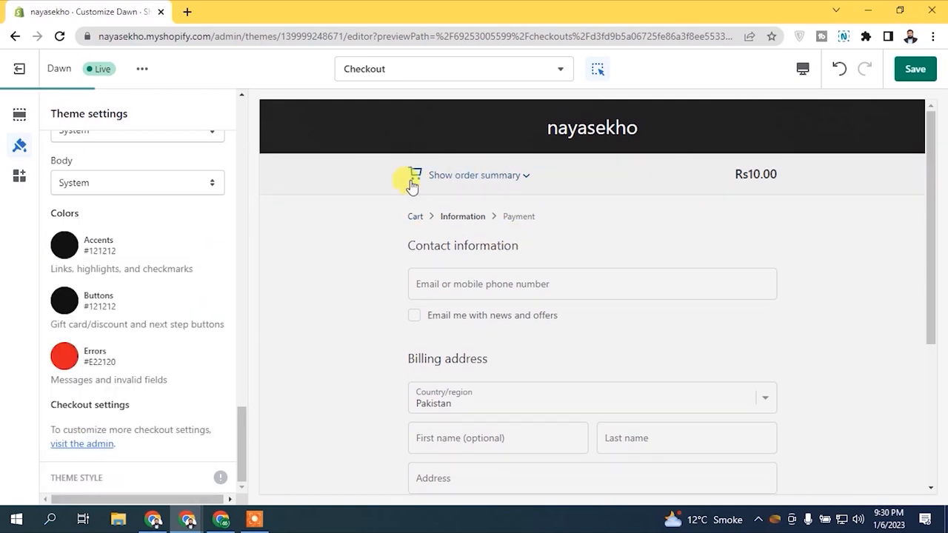
{"action": "mouse_move", "coordinate": [931, 163]}
{"action": "left_mouse_down"}
{"action": "mouse_move", "coordinate": [933, 331]}
{"action": "mouse_move", "coordinate": [933, 144]}
{"action": "left_mouse_up"}
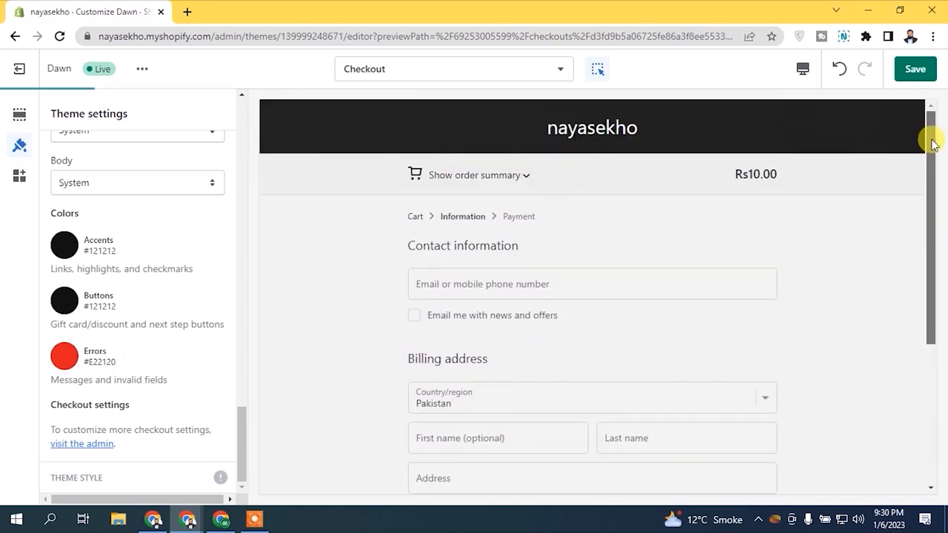
Step: Select the watchshippers.com_logo image from the library as the checkout's custom logo
{"action": "left_click_drag", "start_coordinate": [243, 428], "coordinate": [254, 284]}
{"action": "left_click", "coordinate": [153, 334]}
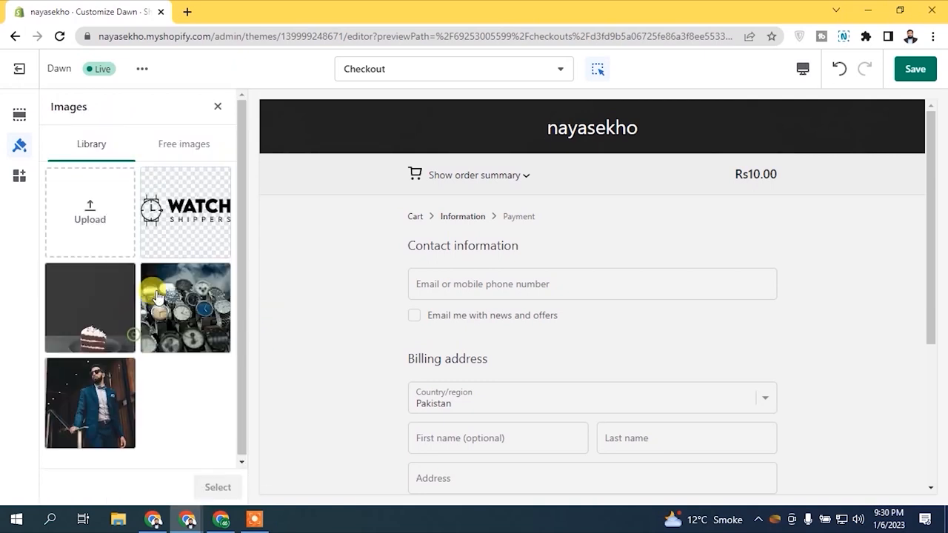
{"action": "left_click", "coordinate": [189, 205]}
{"action": "left_click", "coordinate": [214, 487]}
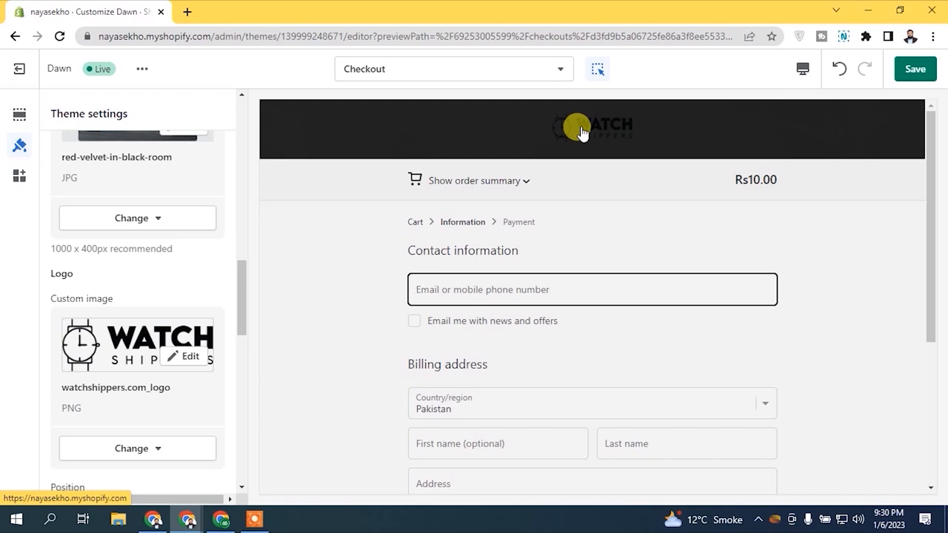
Step: Remove the red-velvet-in-black-room background image from the checkout banner
{"action": "scroll", "coordinate": [239, 274], "scroll_direction": "up", "scroll_amount": 2}
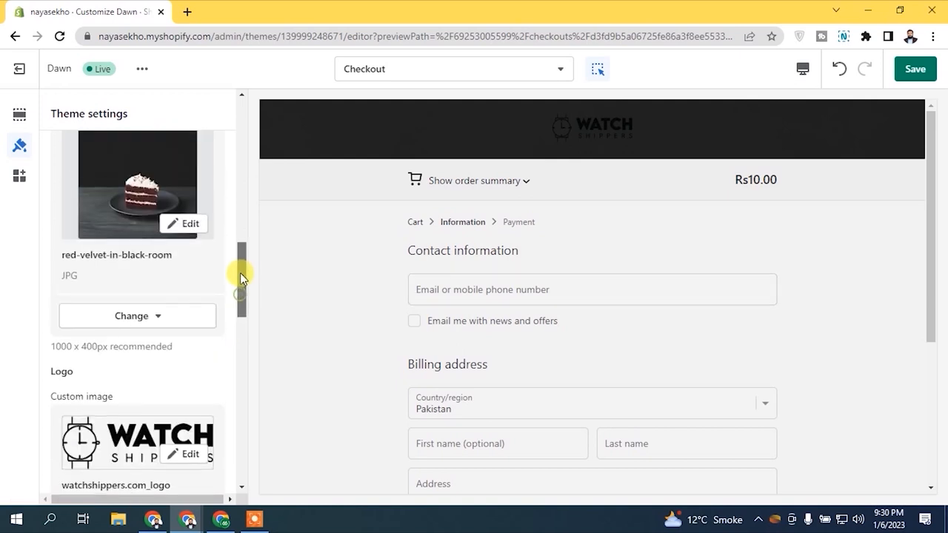
{"action": "mouse_move", "coordinate": [240, 273]}
{"action": "left_mouse_down"}
{"action": "mouse_move", "coordinate": [237, 307]}
{"action": "mouse_move", "coordinate": [239, 280]}
{"action": "left_mouse_up"}
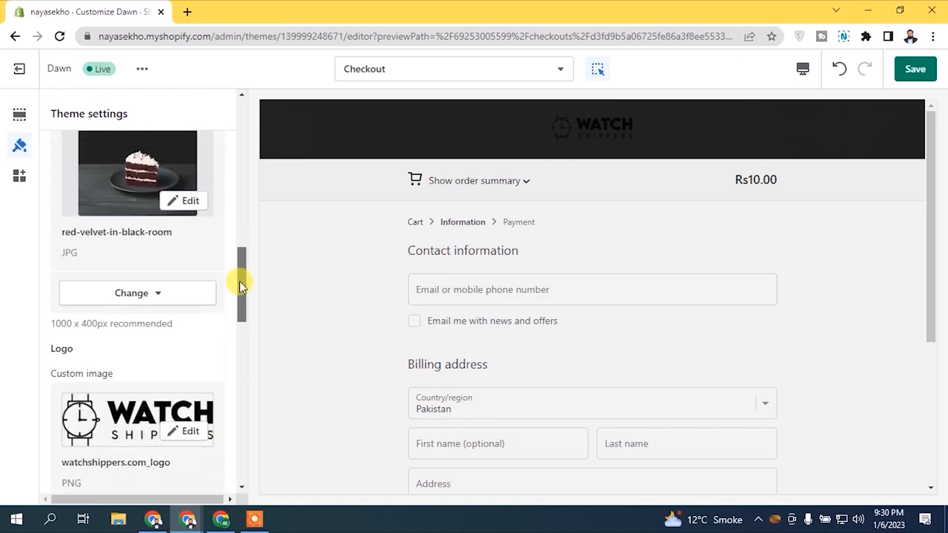
{"action": "left_click", "coordinate": [152, 292]}
{"action": "left_click", "coordinate": [142, 356]}
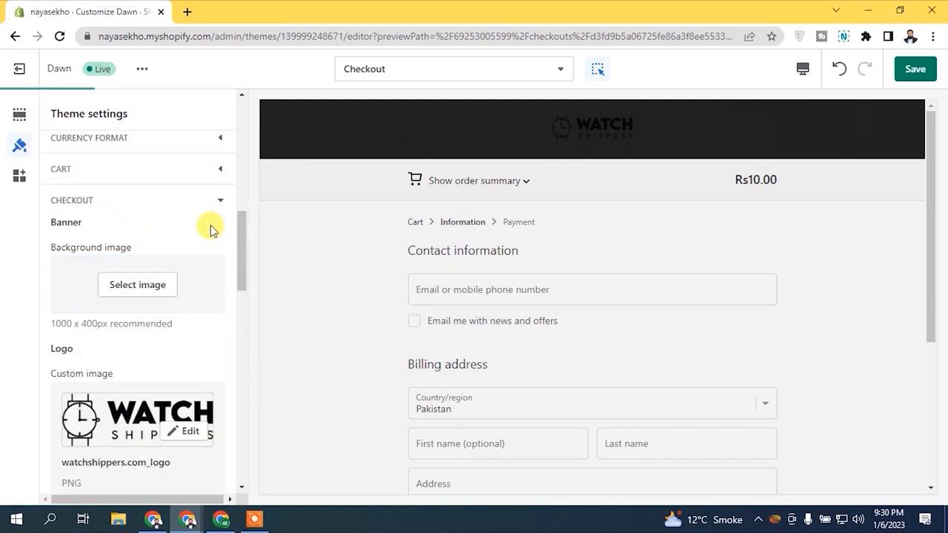
Step: Set the checkout logo size to Large
{"action": "left_click_drag", "start_coordinate": [239, 238], "coordinate": [240, 261]}
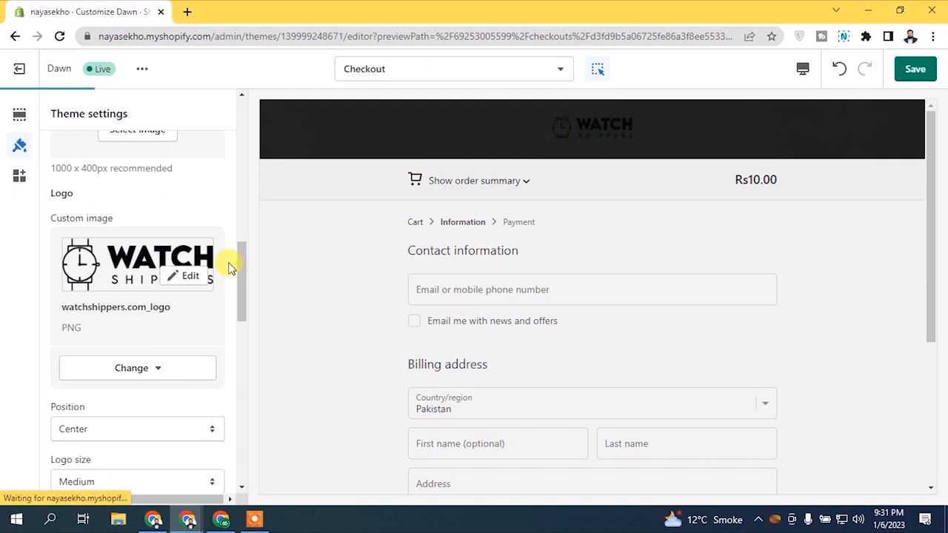
{"action": "left_click_drag", "start_coordinate": [240, 259], "coordinate": [230, 307]}
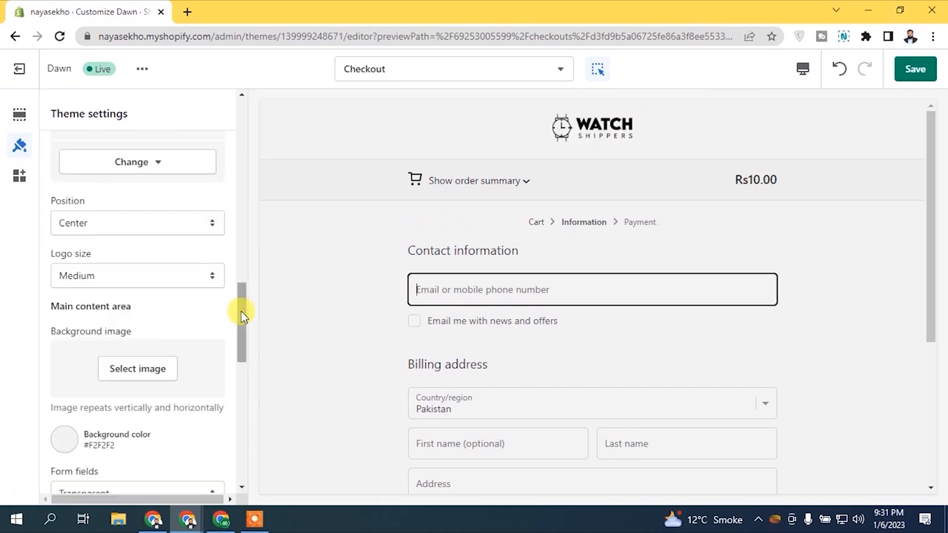
{"action": "left_click", "coordinate": [115, 277]}
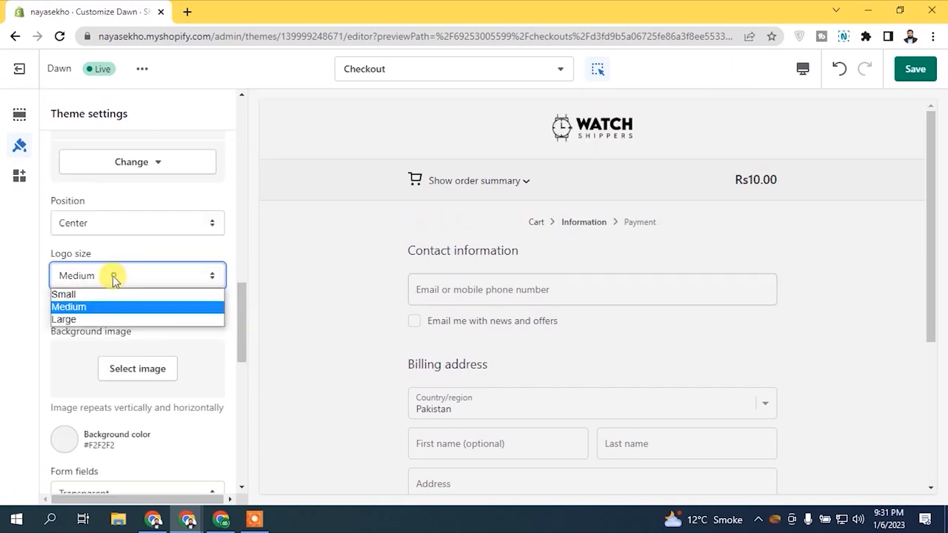
{"action": "left_click", "coordinate": [96, 319]}
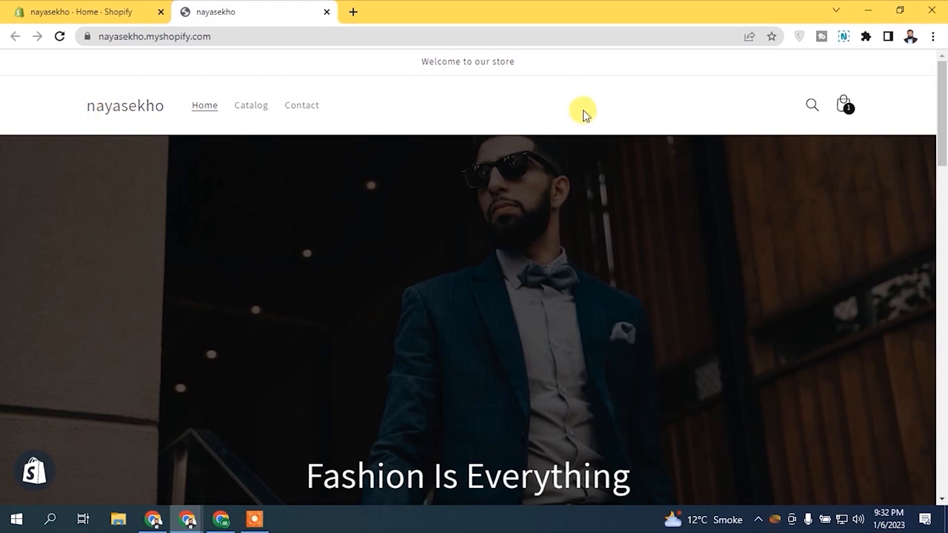
Step: Review the live storefront's home page from the header down to the footer
{"action": "scroll", "coordinate": [942, 141], "scroll_direction": "down", "scroll_amount": 1}
{"action": "left_click_drag", "start_coordinate": [942, 141], "coordinate": [940, 412]}
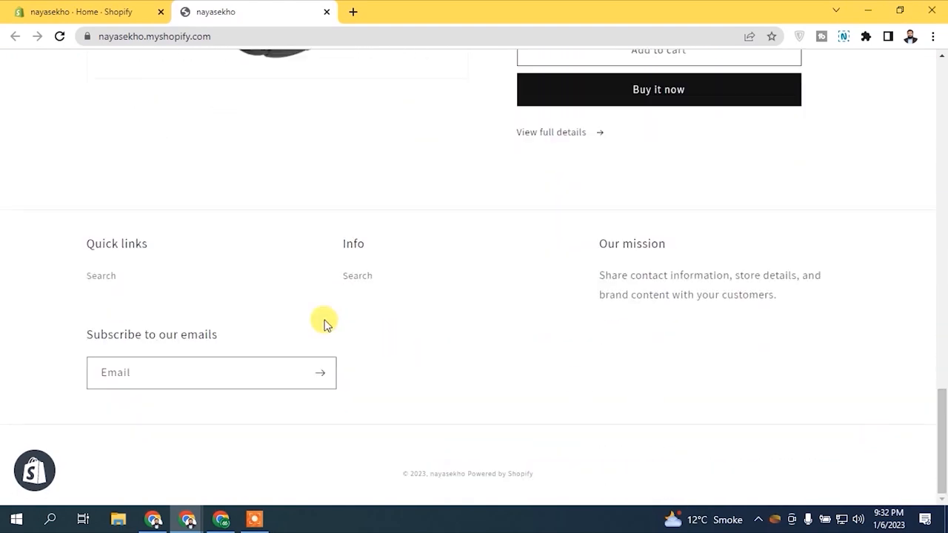
{"action": "left_click_drag", "start_coordinate": [940, 376], "coordinate": [941, 74]}
Step: Return to the Shopify admin and open the Online Store's current Dawn theme for customization
{"action": "left_click", "coordinate": [117, 10]}
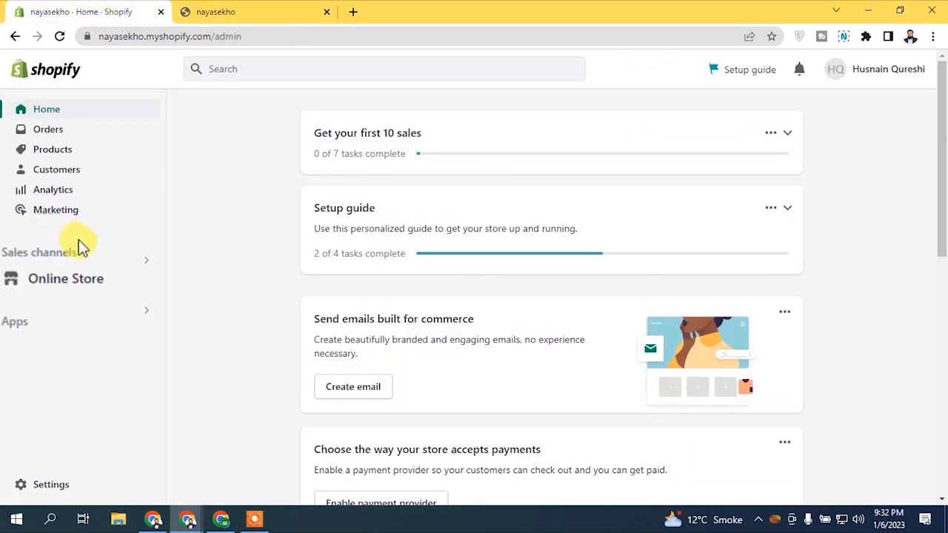
{"action": "left_click", "coordinate": [78, 279]}
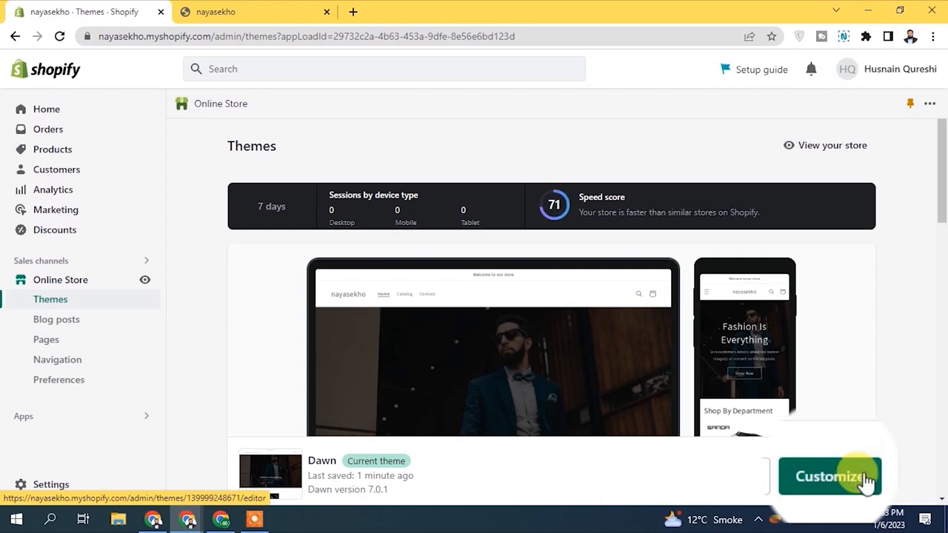
{"action": "left_click", "coordinate": [862, 478]}
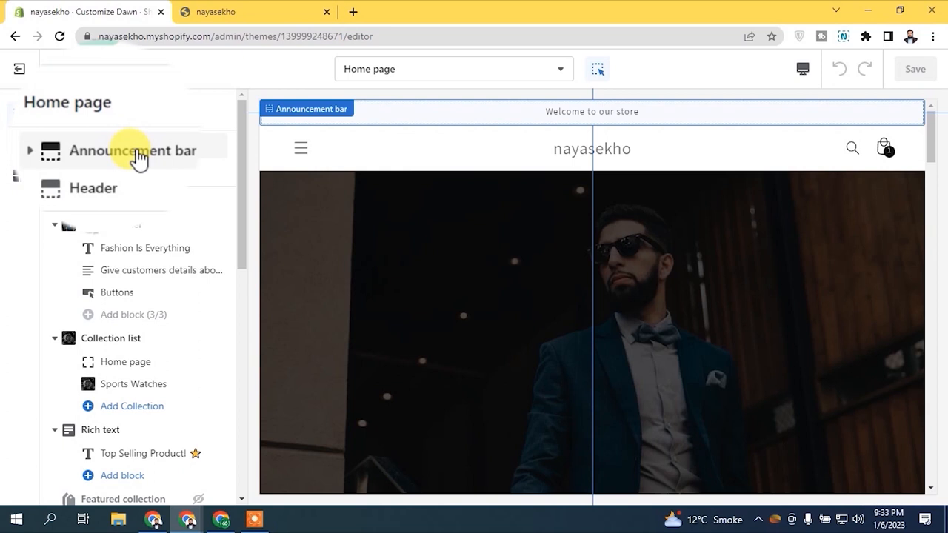
Step: Examine the home page's section list down to the footer and check the Announcement bar section's settings and blocks
{"action": "left_click_drag", "start_coordinate": [247, 120], "coordinate": [229, 432]}
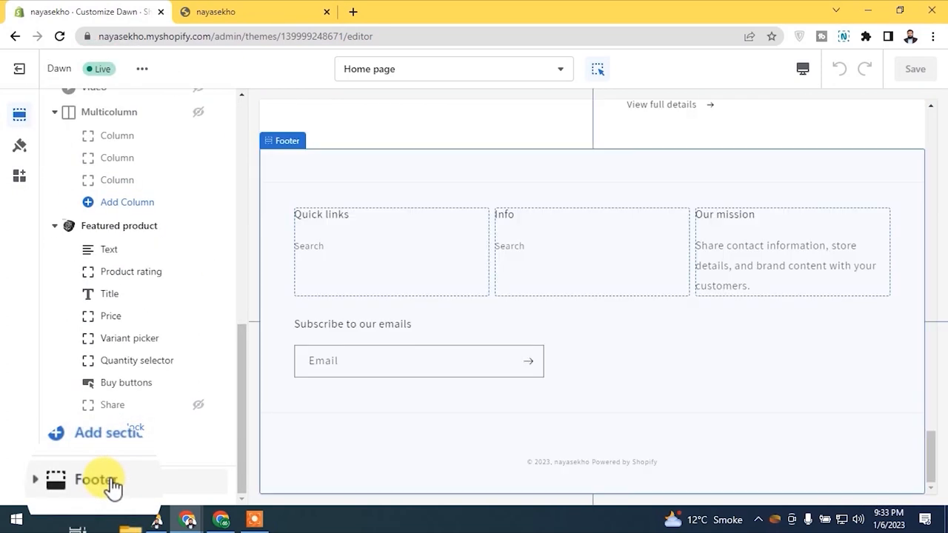
{"action": "left_click_drag", "start_coordinate": [243, 359], "coordinate": [232, 95]}
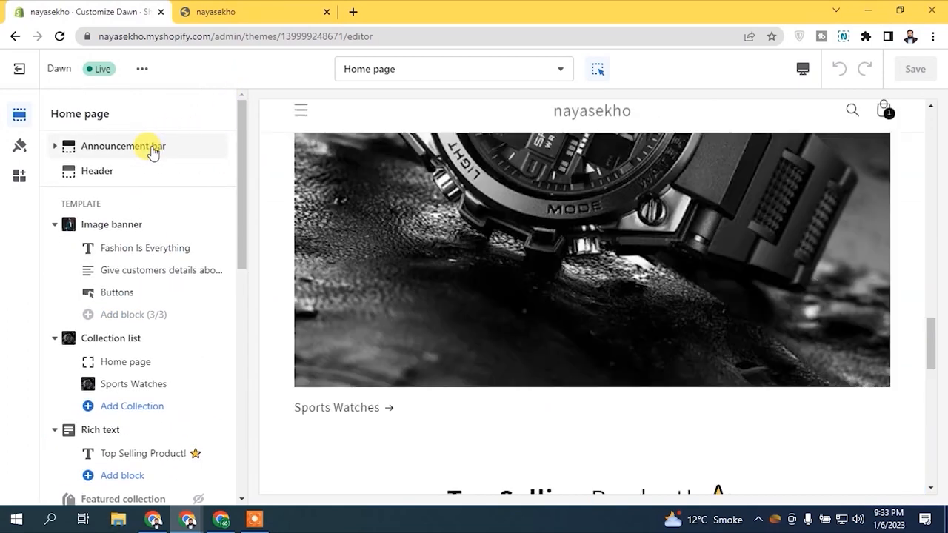
{"action": "left_click", "coordinate": [154, 148]}
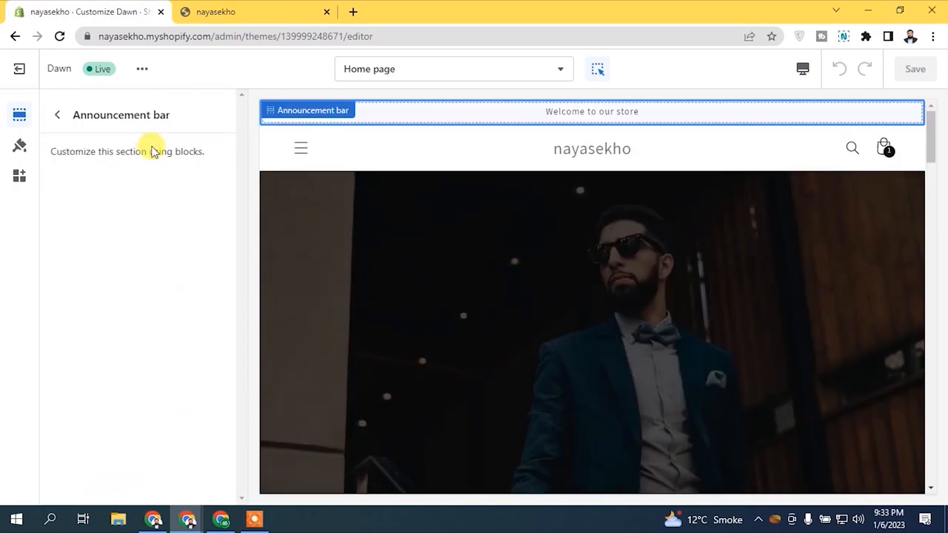
{"action": "left_click", "coordinate": [57, 116]}
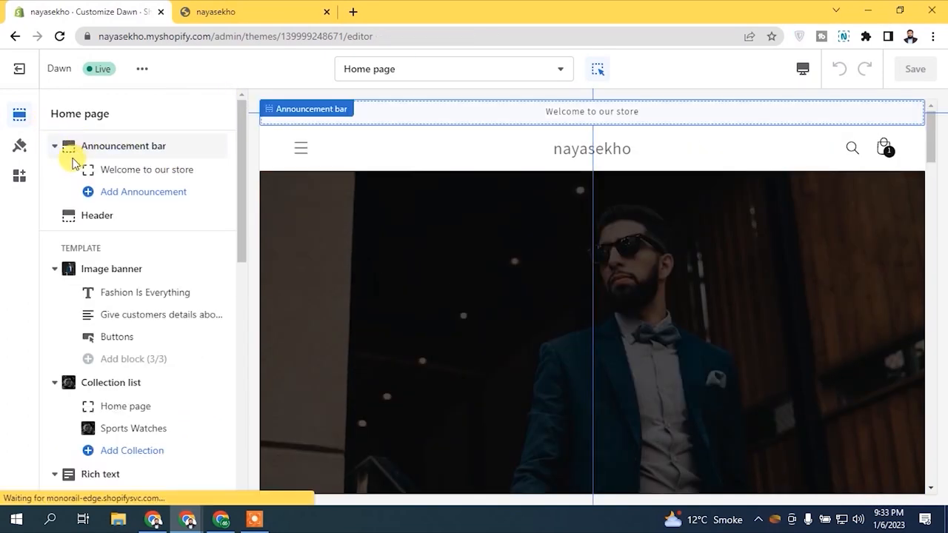
{"action": "left_click", "coordinate": [54, 147]}
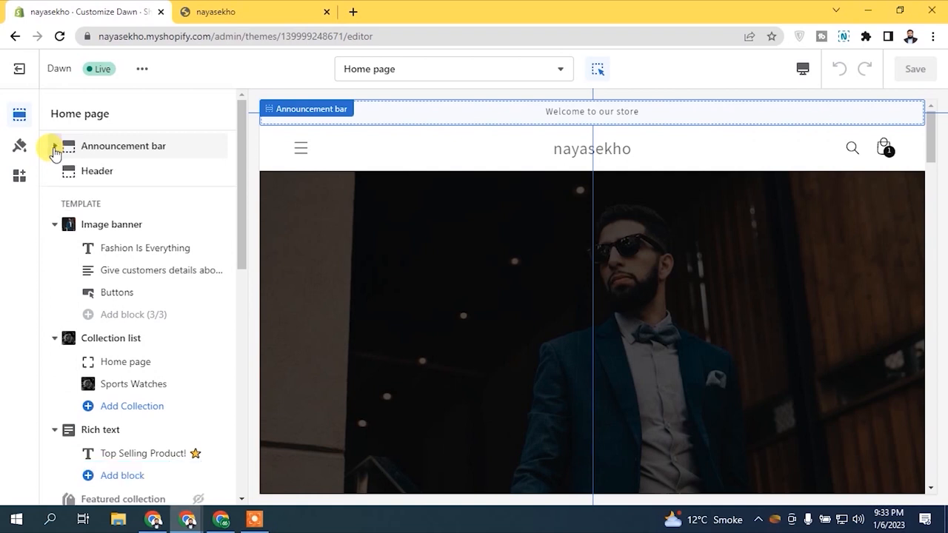
Step: Add two more announcements to the Announcement bar and hide both of them
{"action": "left_click", "coordinate": [55, 148]}
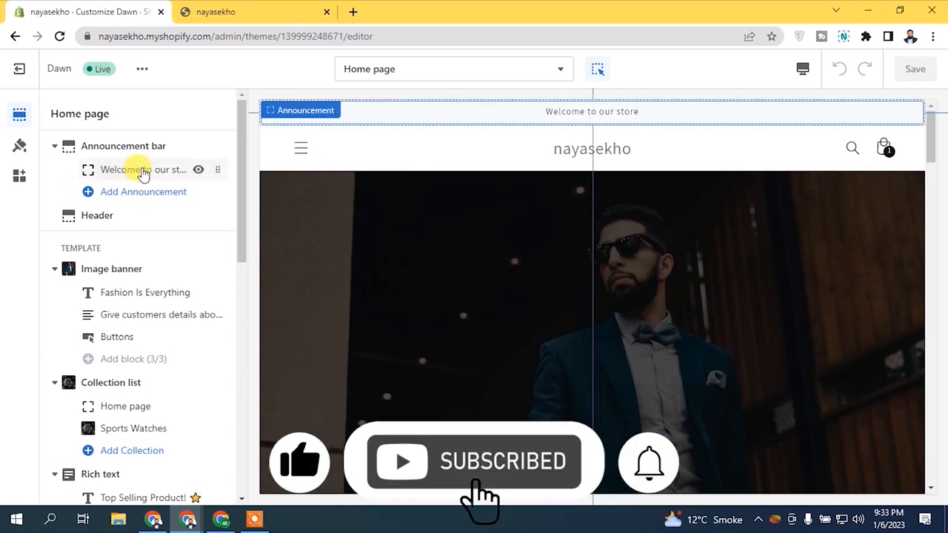
{"action": "left_click", "coordinate": [137, 194]}
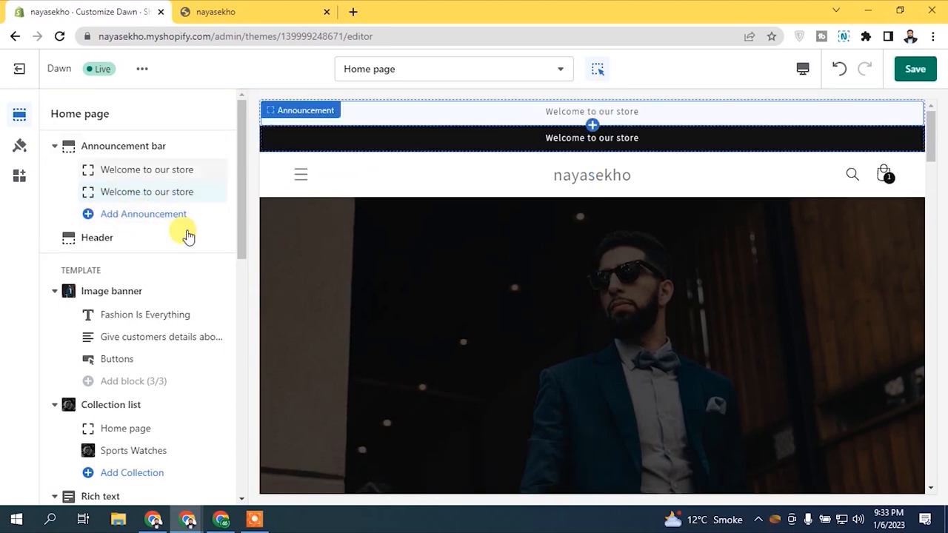
{"action": "left_click", "coordinate": [147, 214]}
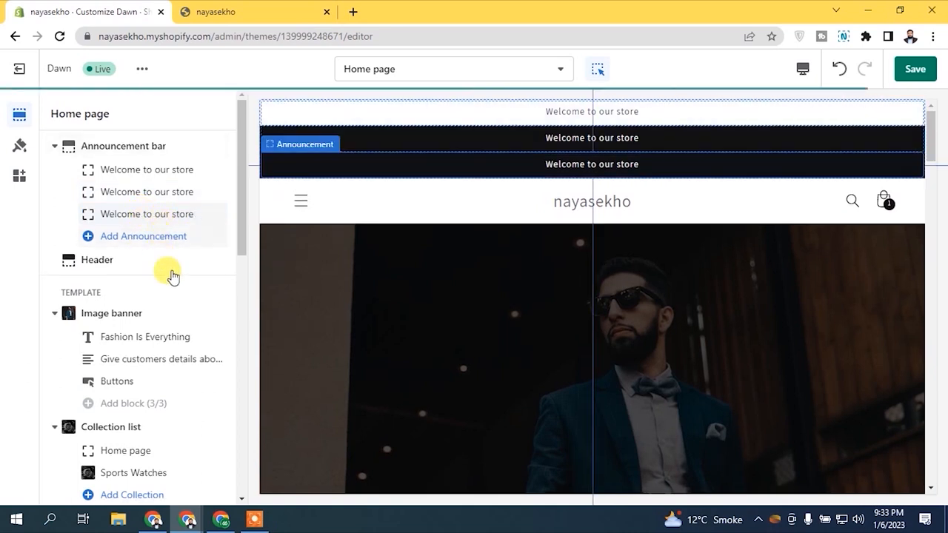
{"action": "mouse_move", "coordinate": [200, 215]}
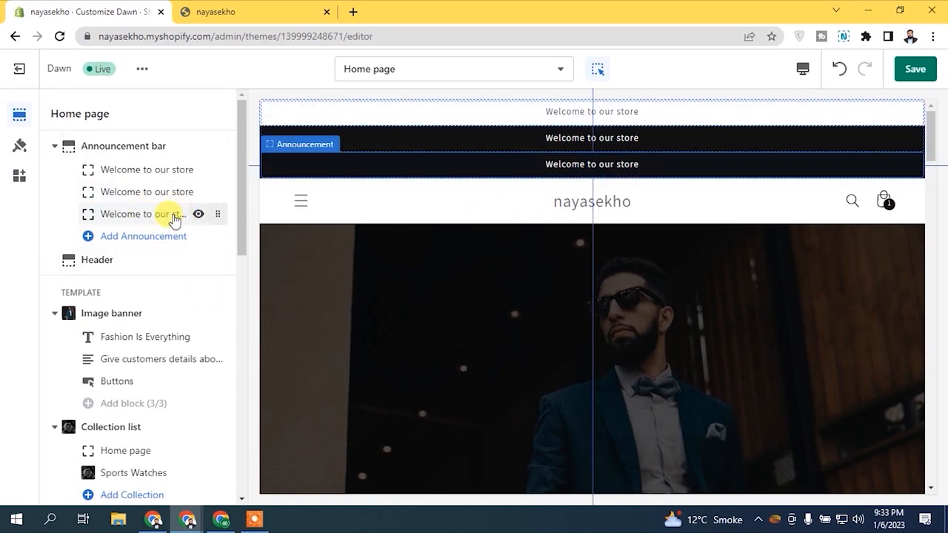
{"action": "left_click", "coordinate": [198, 214]}
{"action": "left_click", "coordinate": [198, 192]}
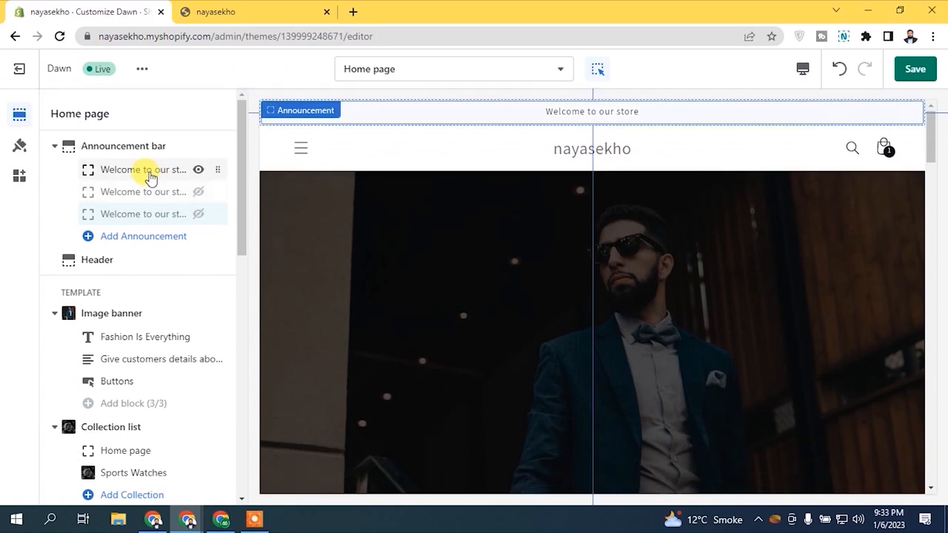
Step: Open the first announcement and set its text to "Get Free Shipping"
{"action": "left_click", "coordinate": [151, 178]}
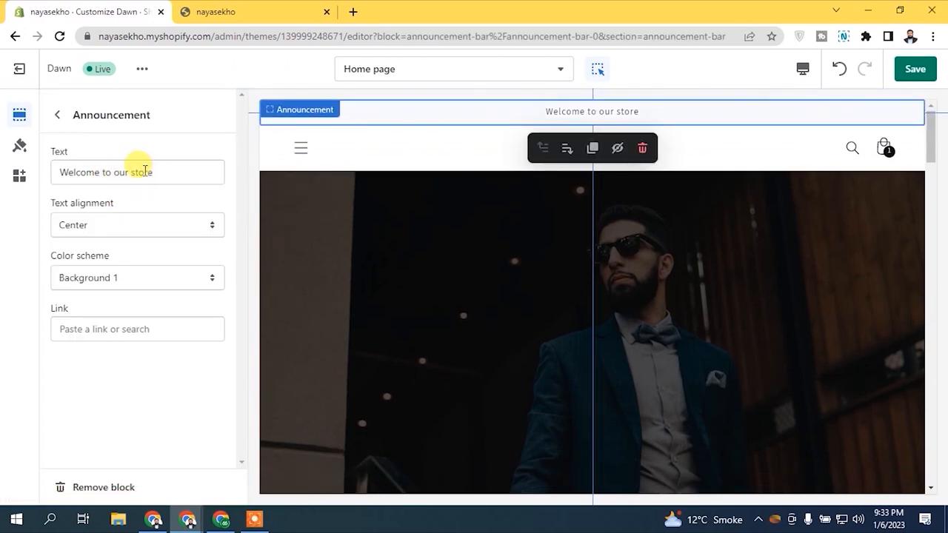
{"action": "triple_click", "coordinate": [144, 168]}
{"action": "type", "text": "Get Free Shipping"}
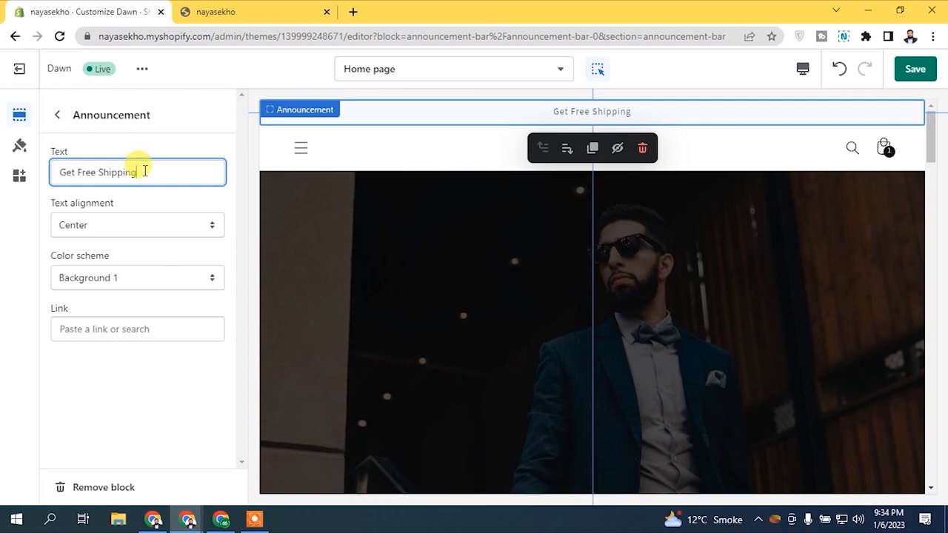
Step: Replace the announcement text with "Discount"
{"action": "triple_click", "coordinate": [144, 171]}
{"action": "key", "text": "BackSpace"}
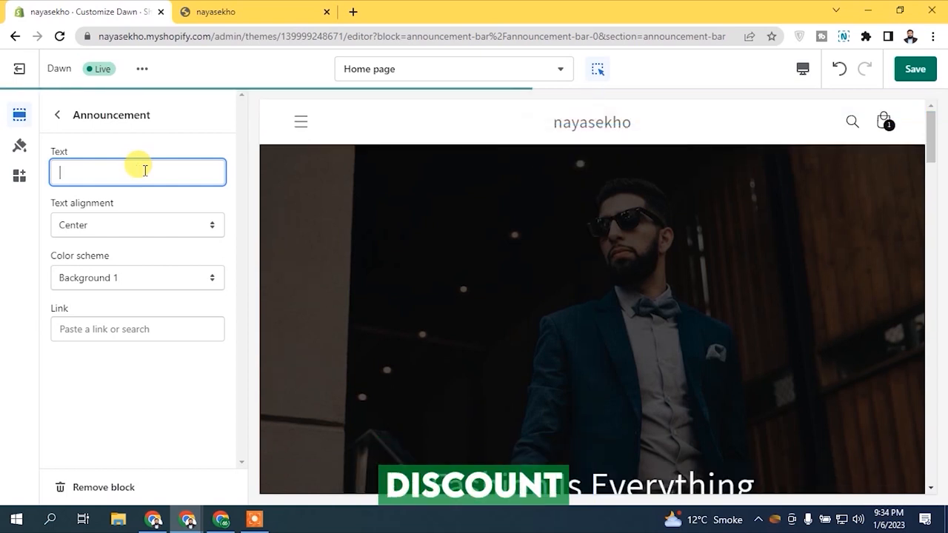
{"action": "type", "text": "Disc"}
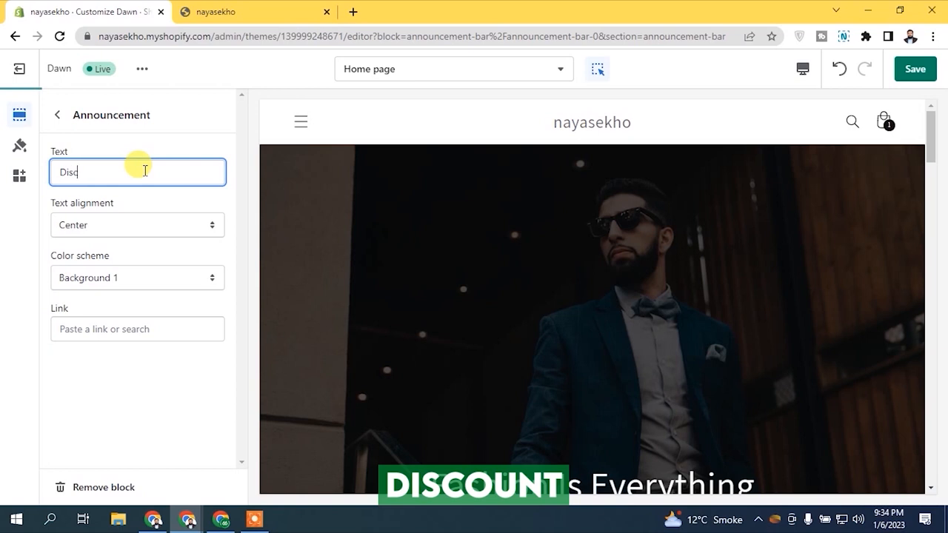
{"action": "type", "text": "ount"}
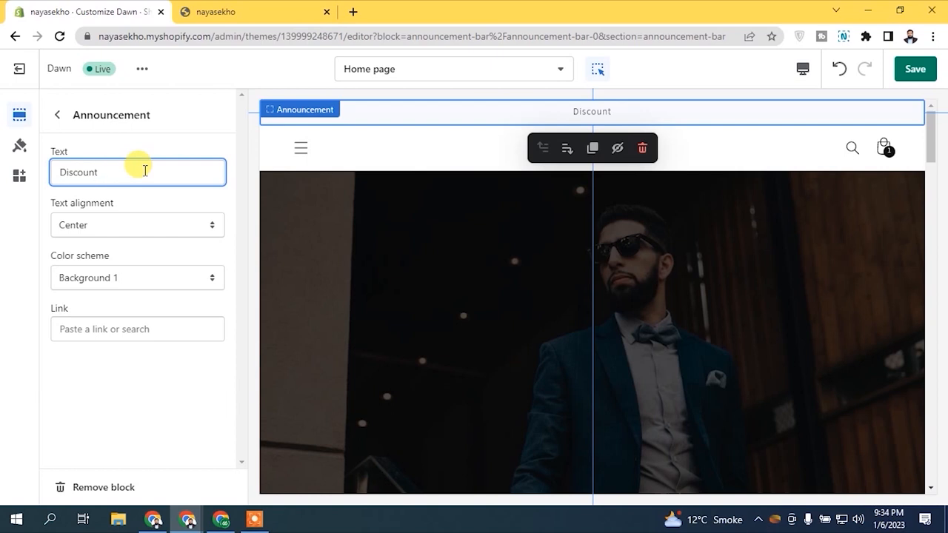
Step: Change the announcement text to "Get 50% Discount Today 🤩"
{"action": "double_click", "coordinate": [145, 171]}
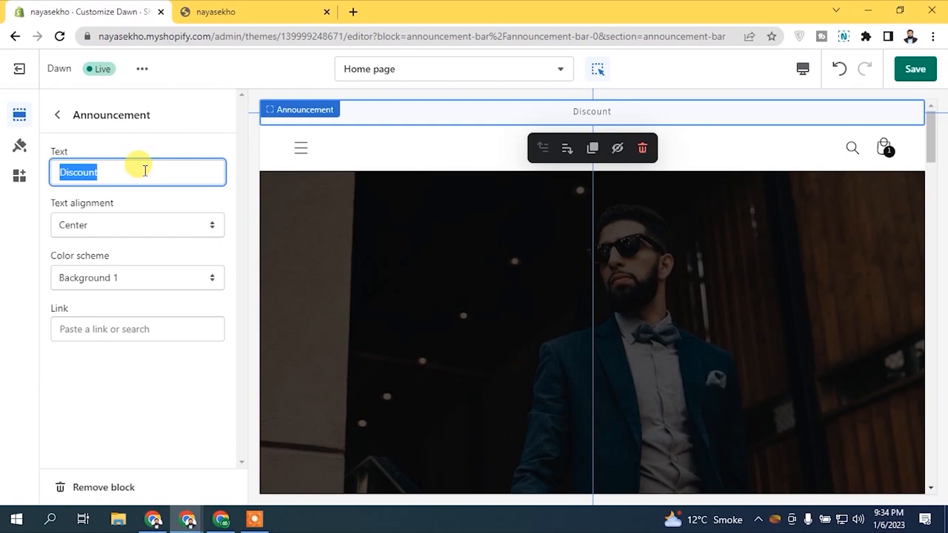
{"action": "type", "text": "Get 50% Discount Today"}
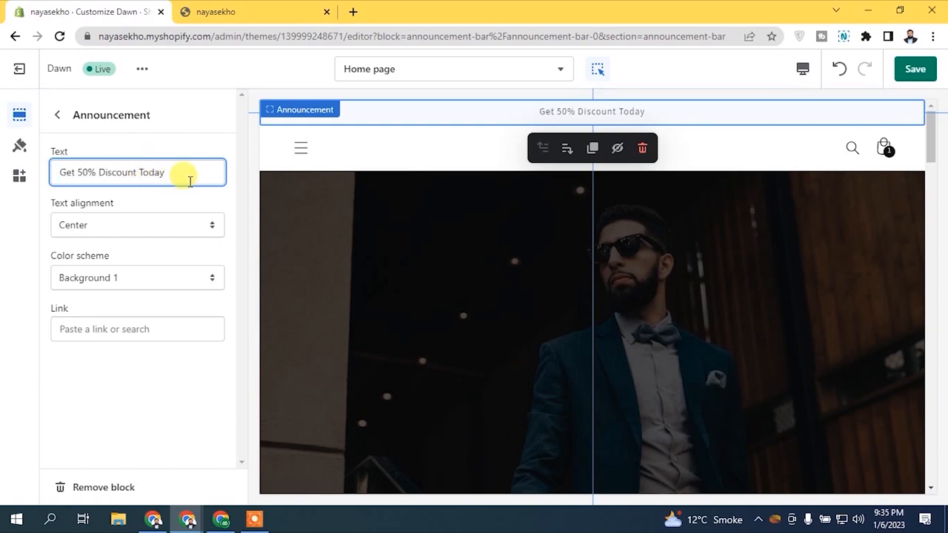
{"action": "type", "text": "🤩"}
{"action": "left_click", "coordinate": [141, 201]}
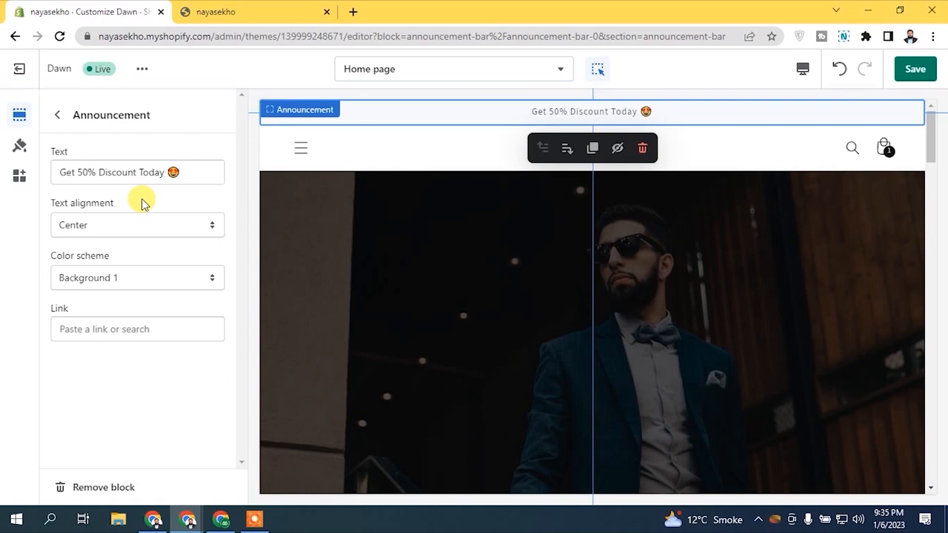
Step: Check the announcement's text alignment options and try the Accent 1 and Accent 2 color schemes on it
{"action": "left_click", "coordinate": [113, 230]}
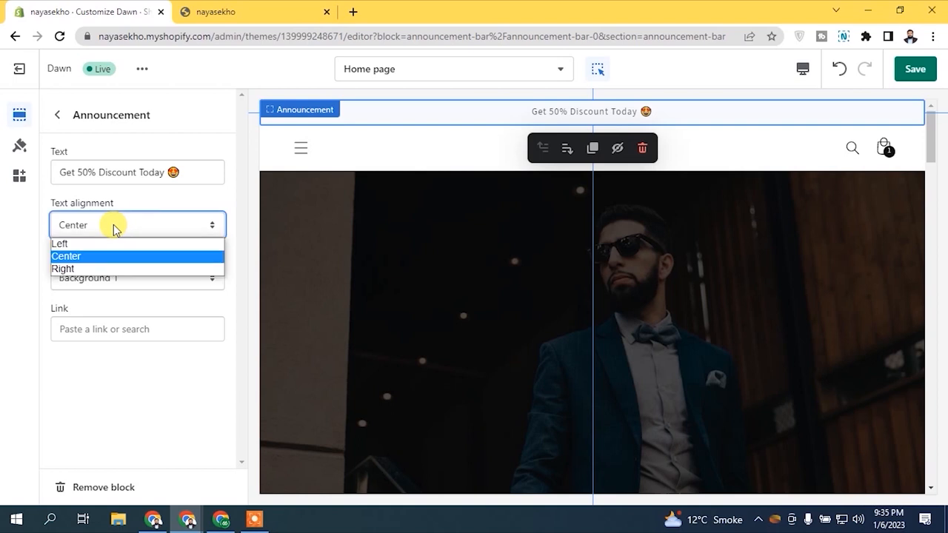
{"action": "left_click", "coordinate": [118, 227]}
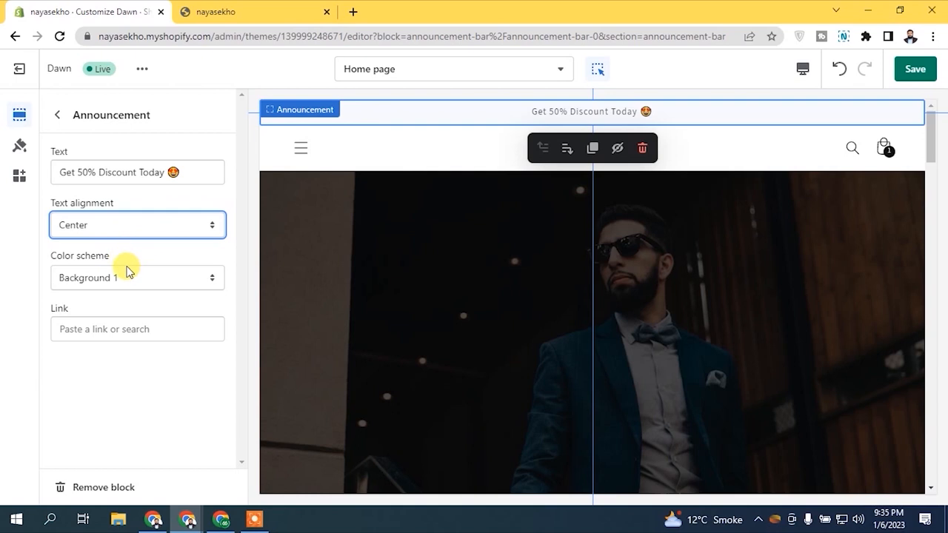
{"action": "left_click", "coordinate": [114, 278]}
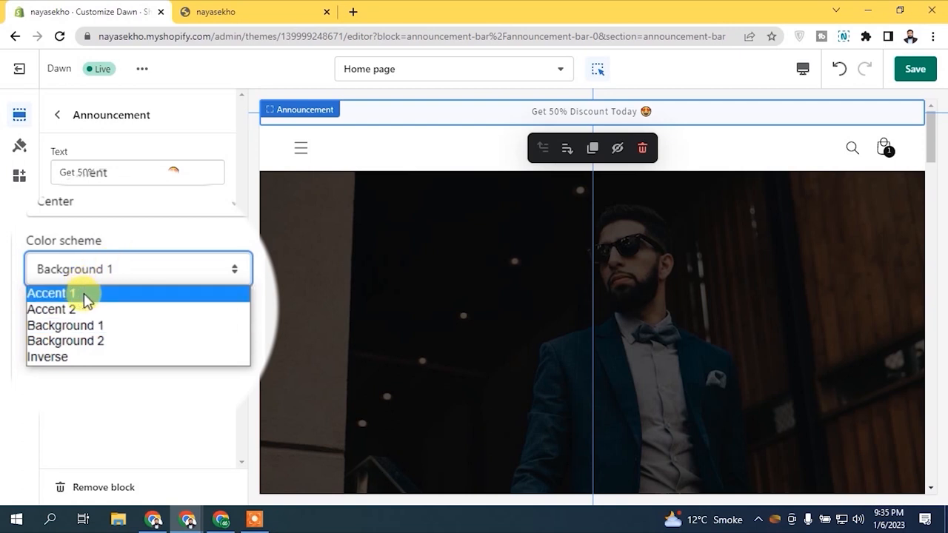
{"action": "left_click", "coordinate": [86, 293]}
{"action": "left_click", "coordinate": [109, 281]}
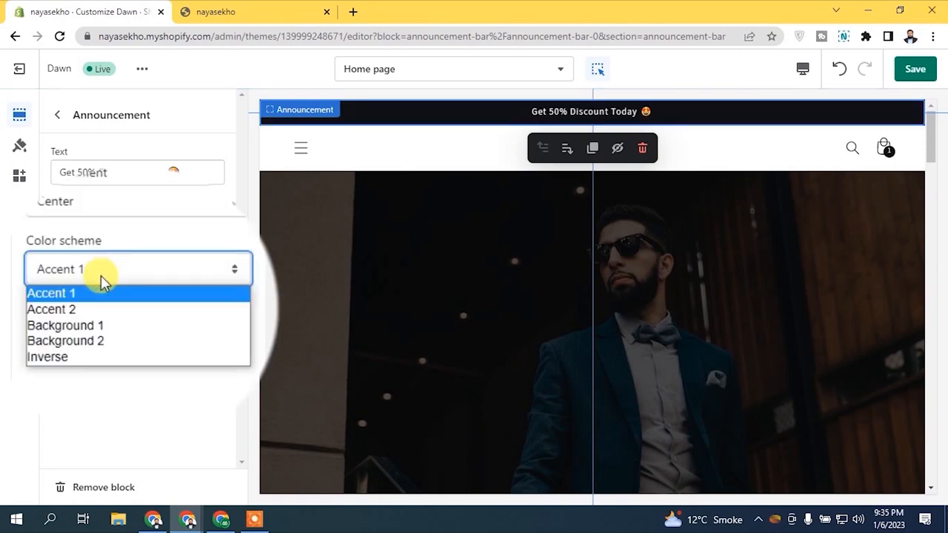
{"action": "left_click", "coordinate": [100, 305]}
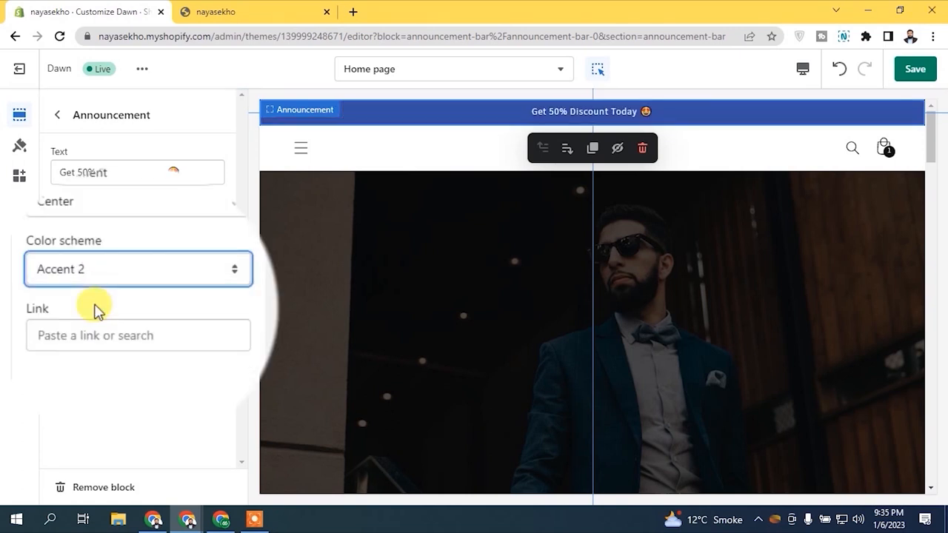
Step: Try the Background 1, Background 2 and Inverse color schemes on the announcement, and return it to Background 1
{"action": "left_click", "coordinate": [93, 271]}
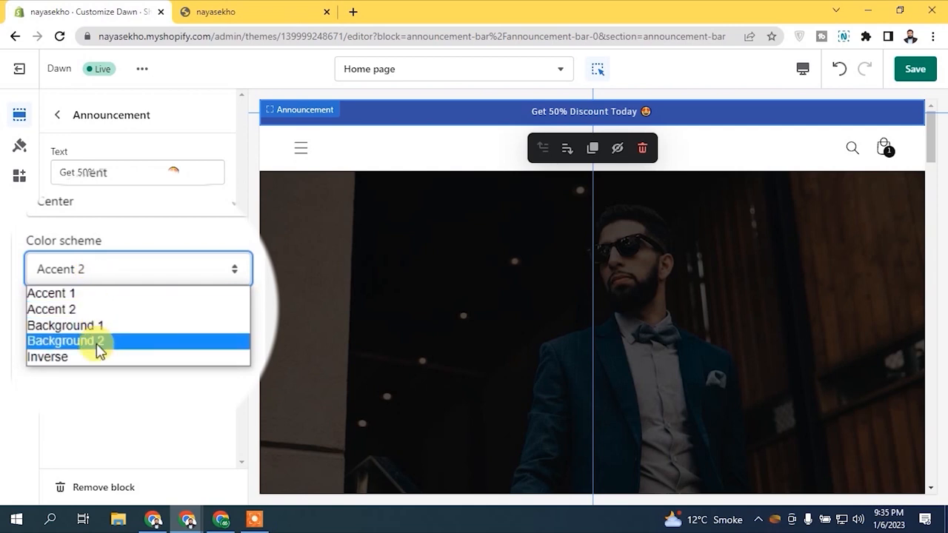
{"action": "left_click", "coordinate": [96, 328]}
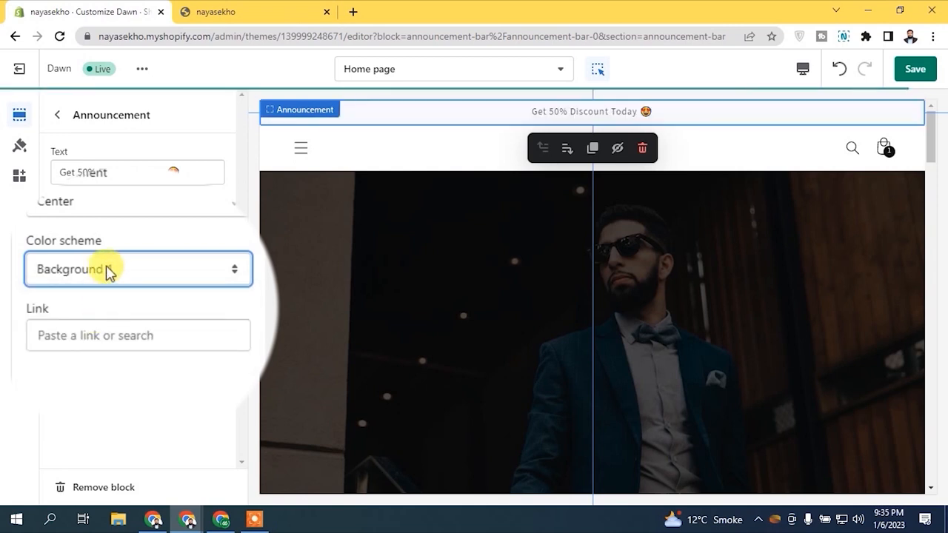
{"action": "left_click", "coordinate": [107, 271]}
{"action": "left_click", "coordinate": [102, 341]}
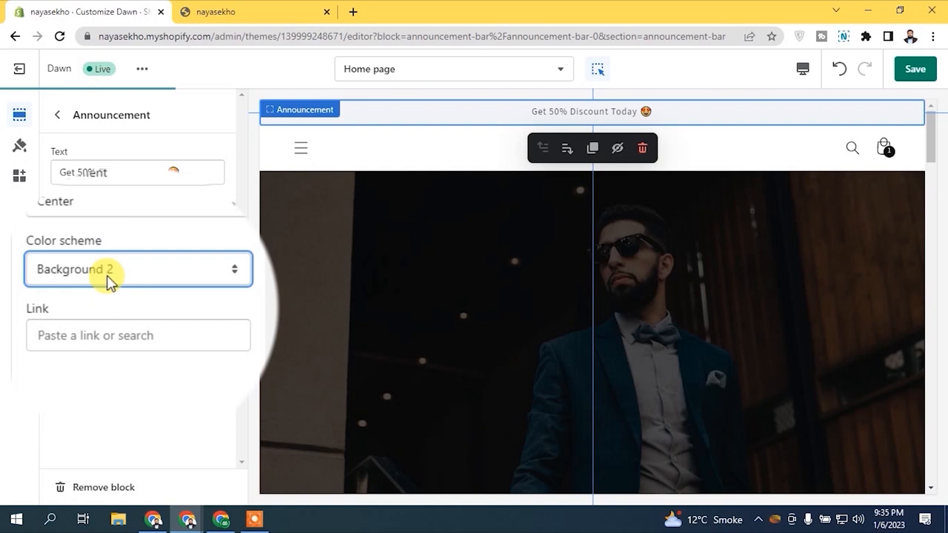
{"action": "left_click", "coordinate": [109, 276]}
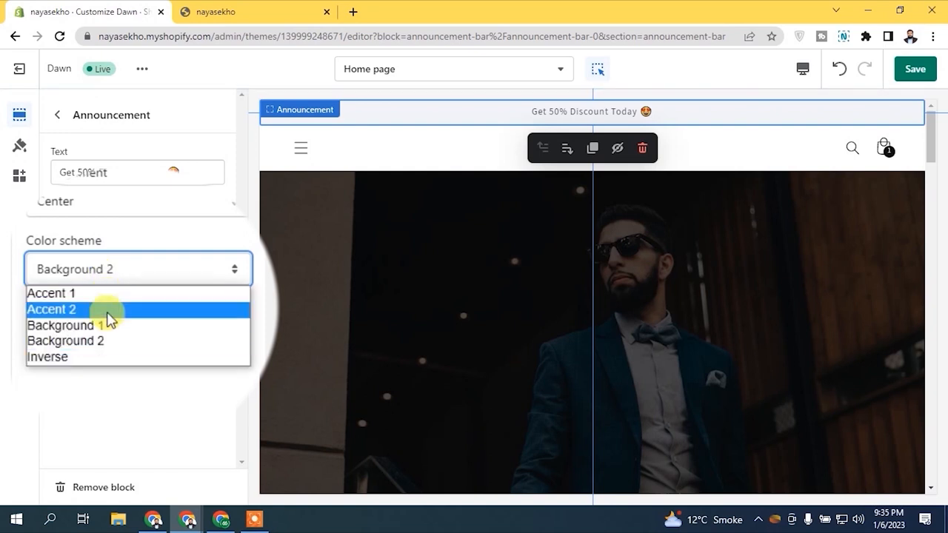
{"action": "left_click", "coordinate": [107, 358]}
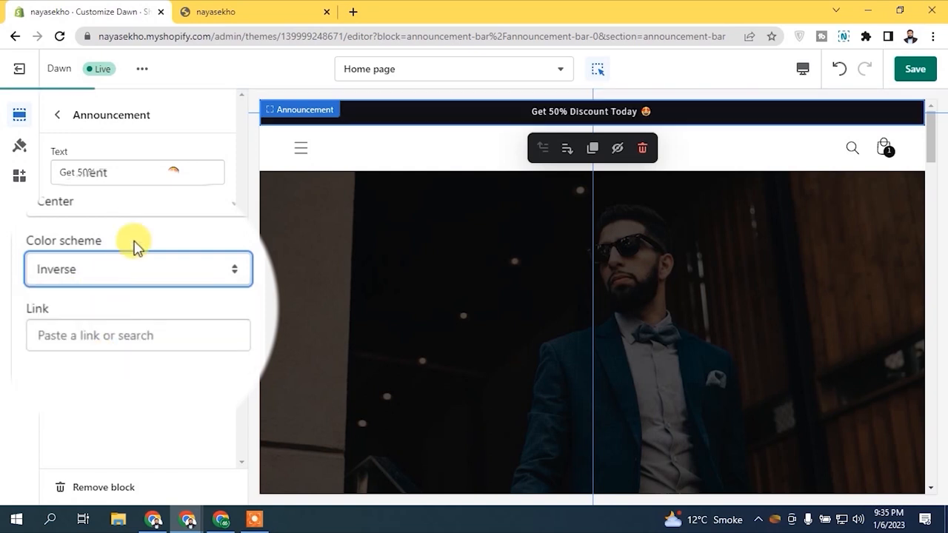
{"action": "left_click", "coordinate": [131, 274]}
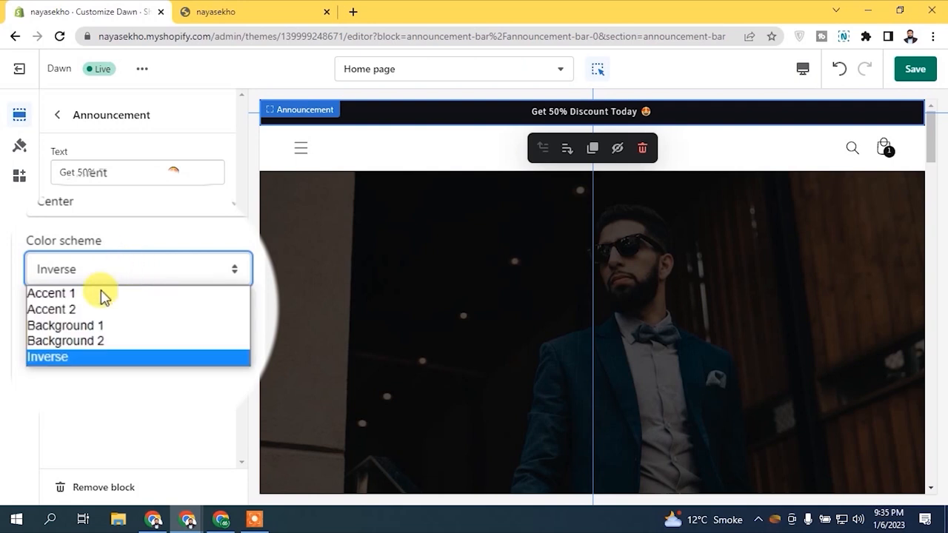
{"action": "left_click", "coordinate": [107, 322]}
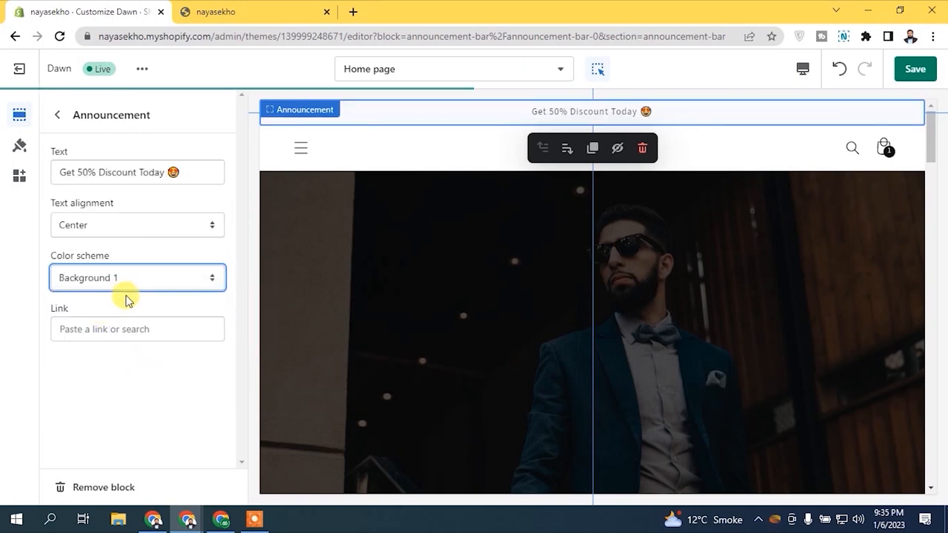
Step: Set the announcement's color scheme to Accent 1 and return to the home page's section list
{"action": "left_click", "coordinate": [123, 284]}
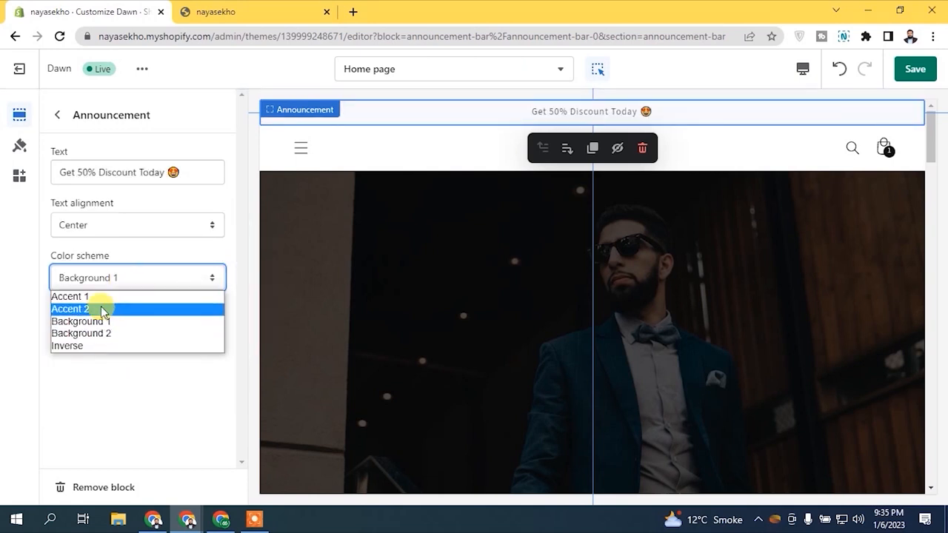
{"action": "left_click", "coordinate": [96, 296]}
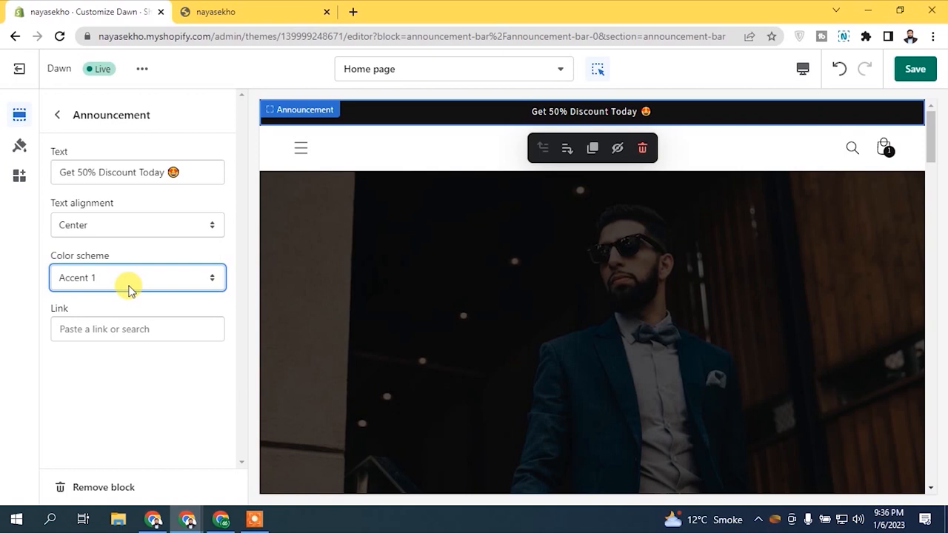
{"action": "left_click", "coordinate": [55, 116]}
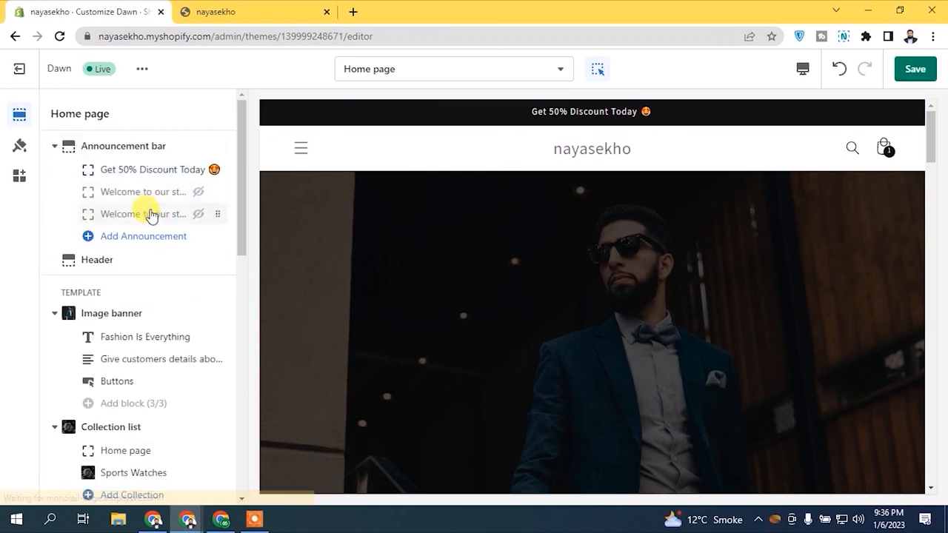
Step: Remove the two hidden "Welcome to our store" announcements from the Announcement bar
{"action": "left_click", "coordinate": [149, 192]}
{"action": "left_click", "coordinate": [74, 487]}
{"action": "left_click", "coordinate": [118, 207]}
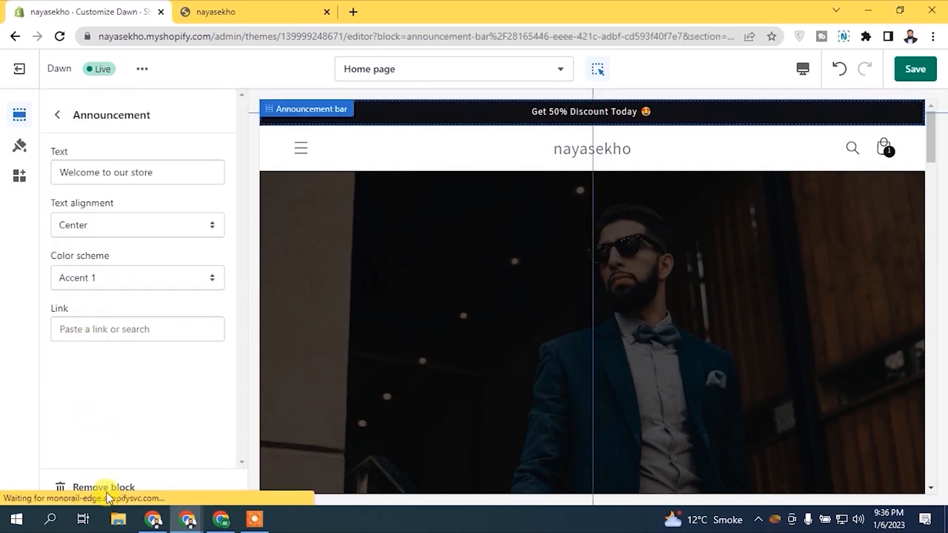
{"action": "left_click", "coordinate": [103, 488]}
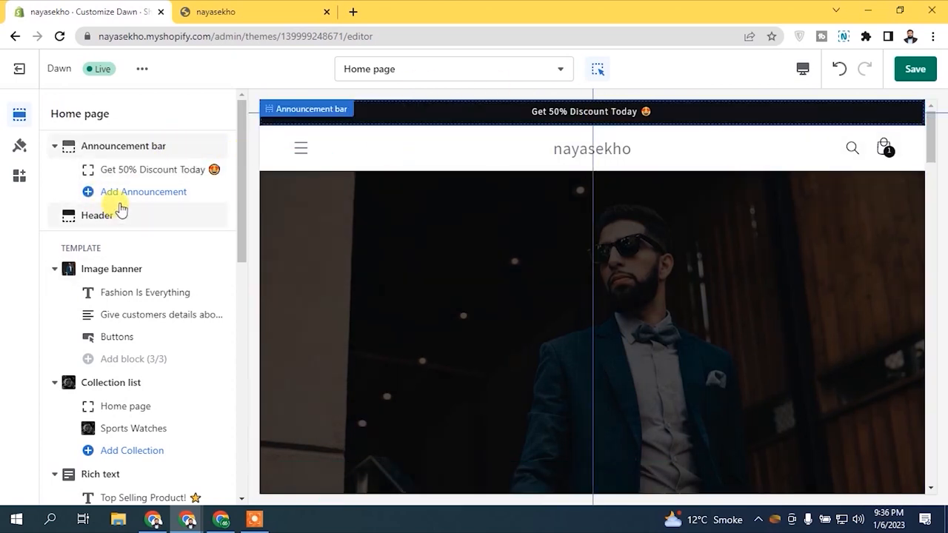
Step: Try the Accent 1 and Background 1 color schemes on the Header section and settle on Background 2
{"action": "left_click", "coordinate": [96, 216]}
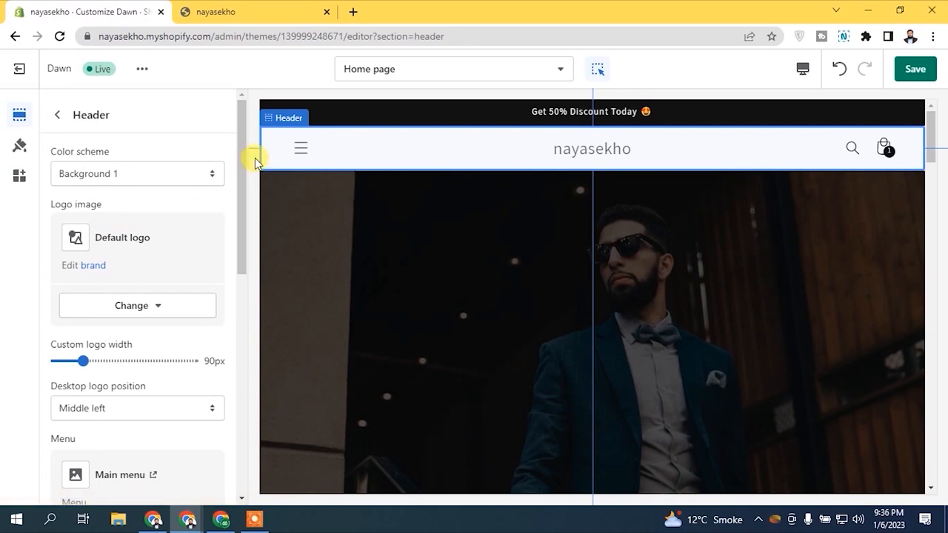
{"action": "left_click_drag", "start_coordinate": [239, 130], "coordinate": [249, 106]}
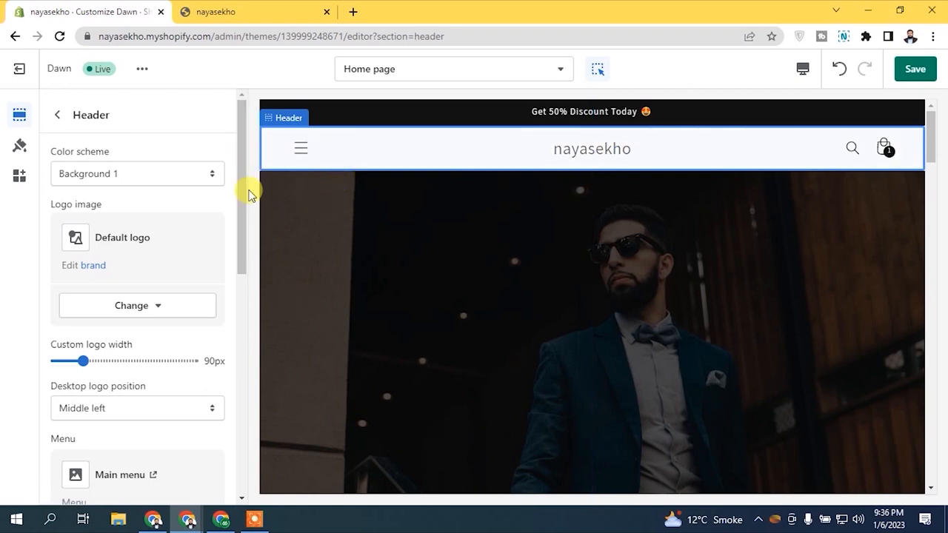
{"action": "left_click", "coordinate": [157, 176]}
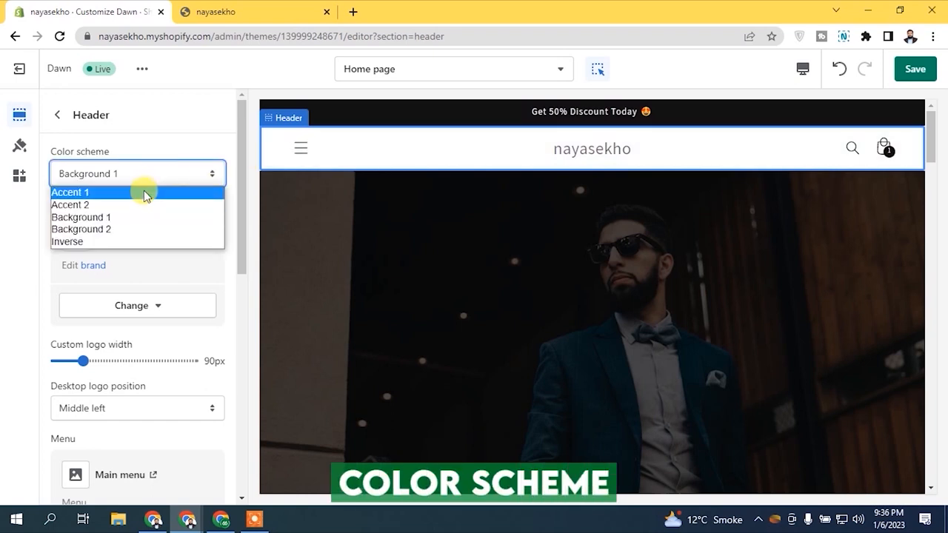
{"action": "left_click", "coordinate": [144, 192]}
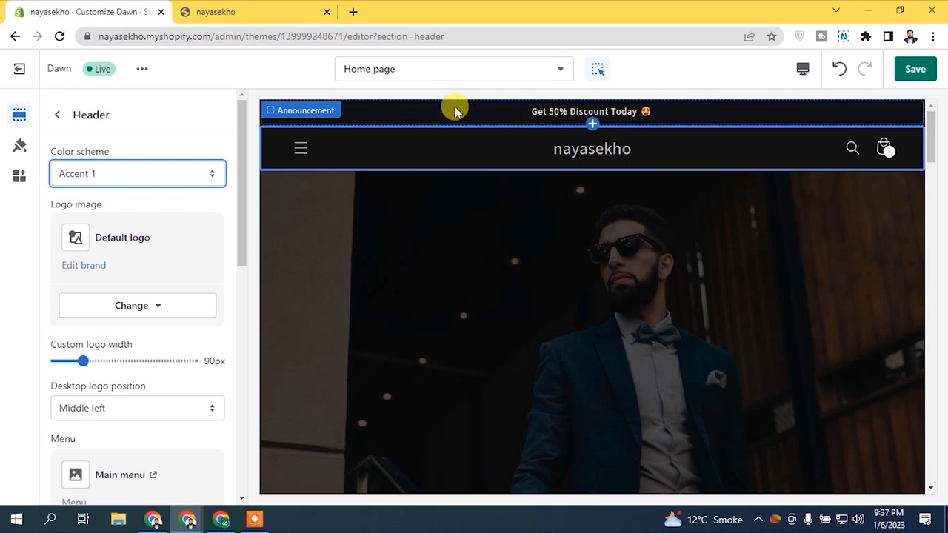
{"action": "left_click", "coordinate": [152, 174]}
{"action": "left_click", "coordinate": [122, 217]}
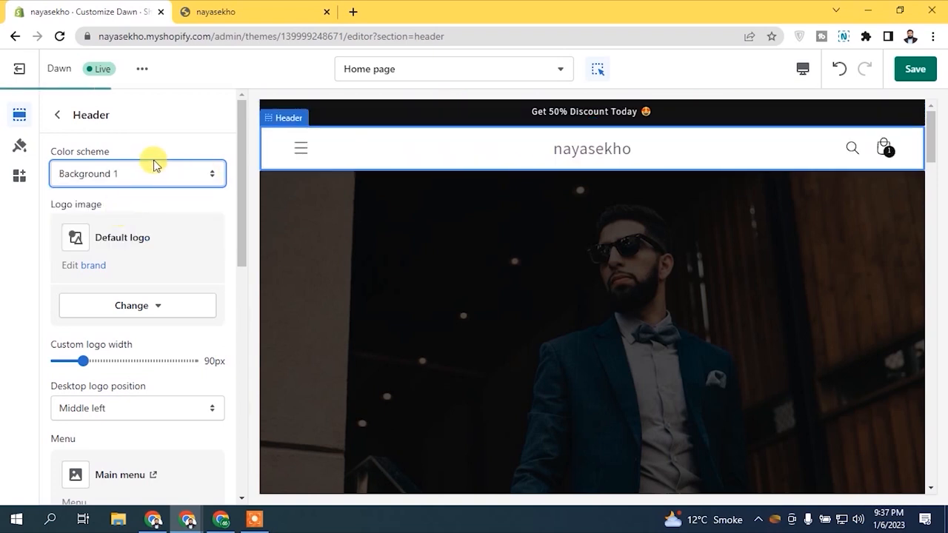
{"action": "left_click", "coordinate": [156, 171]}
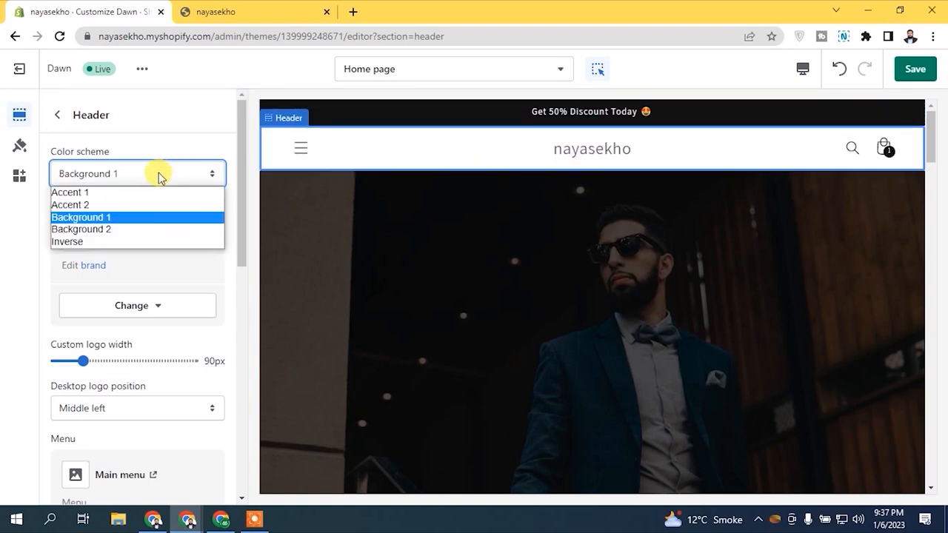
{"action": "left_click", "coordinate": [143, 231]}
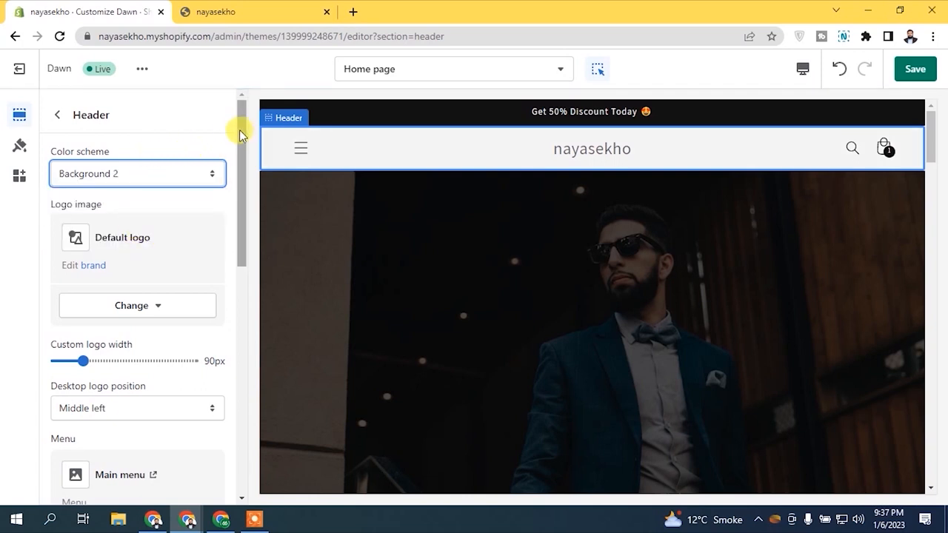
Step: Try custom logo widths of 120 px and 210 px in the header and return the width to 90 px
{"action": "mouse_move", "coordinate": [239, 129]}
{"action": "left_mouse_down"}
{"action": "mouse_move", "coordinate": [239, 197]}
{"action": "mouse_move", "coordinate": [233, 144]}
{"action": "left_mouse_up"}
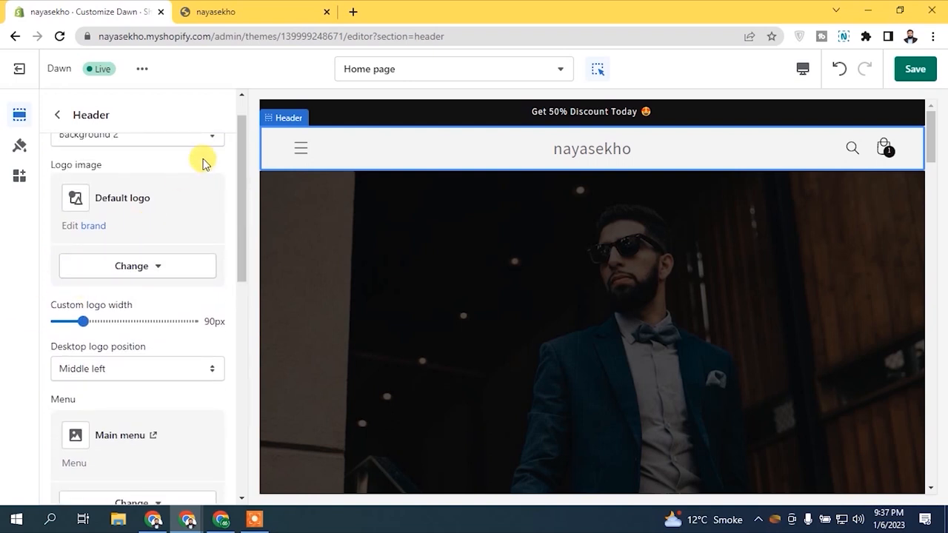
{"action": "left_click_drag", "start_coordinate": [243, 140], "coordinate": [241, 166]}
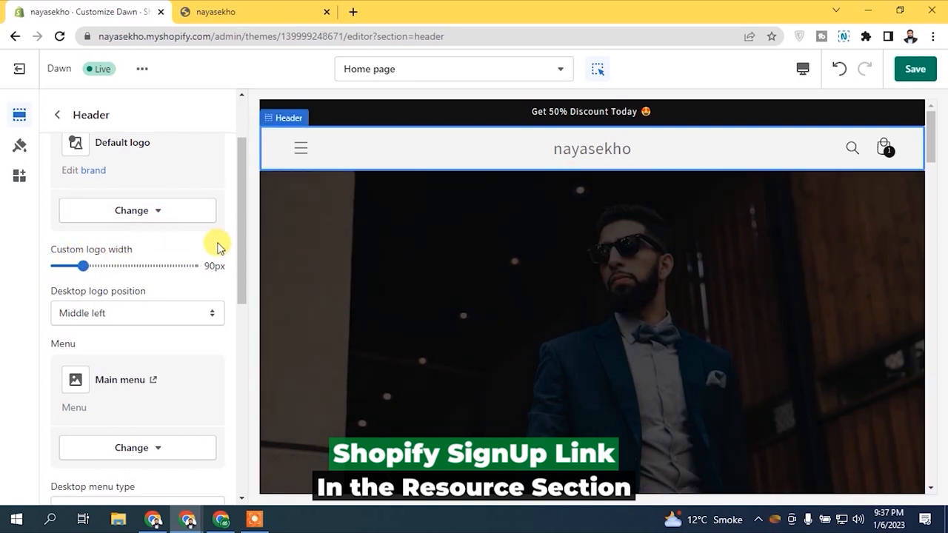
{"action": "left_click_drag", "start_coordinate": [82, 264], "coordinate": [100, 255]}
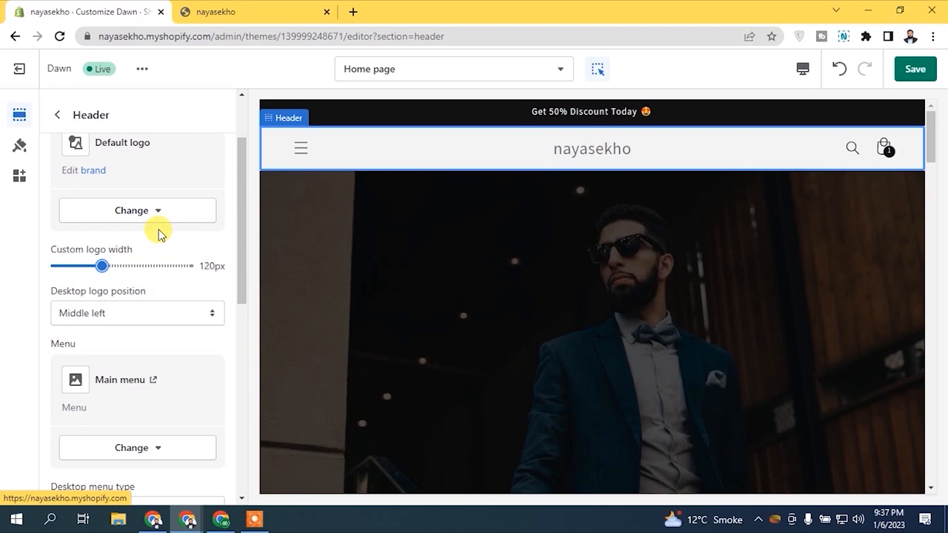
{"action": "left_click_drag", "start_coordinate": [101, 265], "coordinate": [161, 266]}
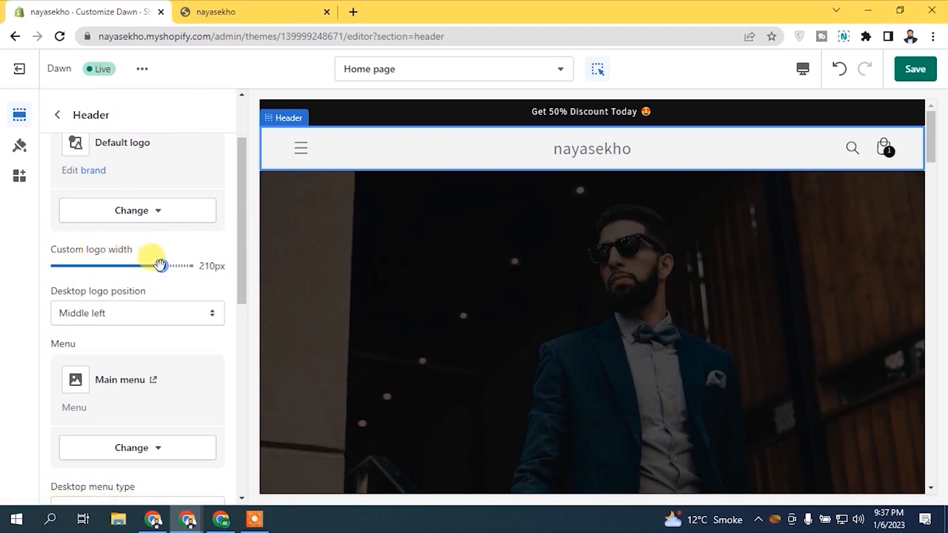
{"action": "left_click_drag", "start_coordinate": [164, 265], "coordinate": [83, 266]}
Step: Try the Top left desktop logo position for the header and settle on Middle center
{"action": "left_click_drag", "start_coordinate": [245, 157], "coordinate": [237, 199]}
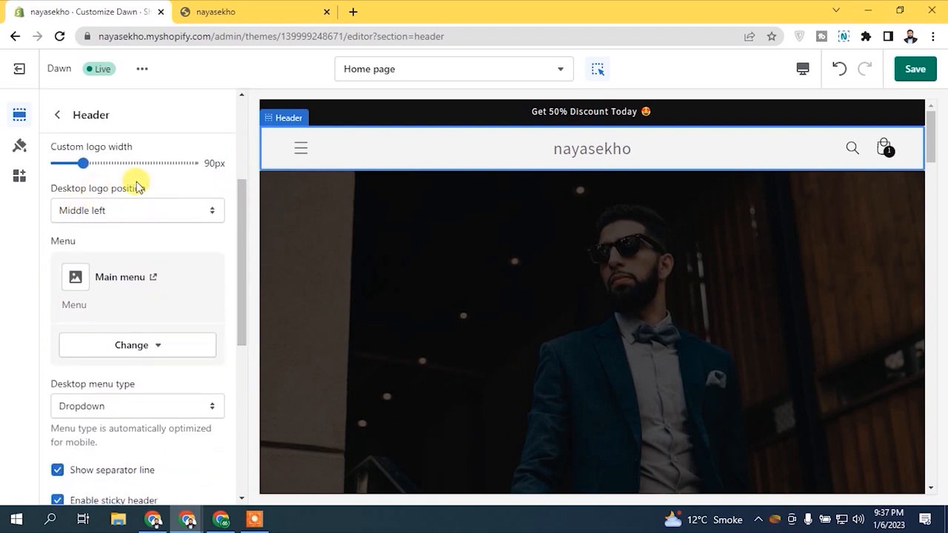
{"action": "left_click", "coordinate": [122, 211]}
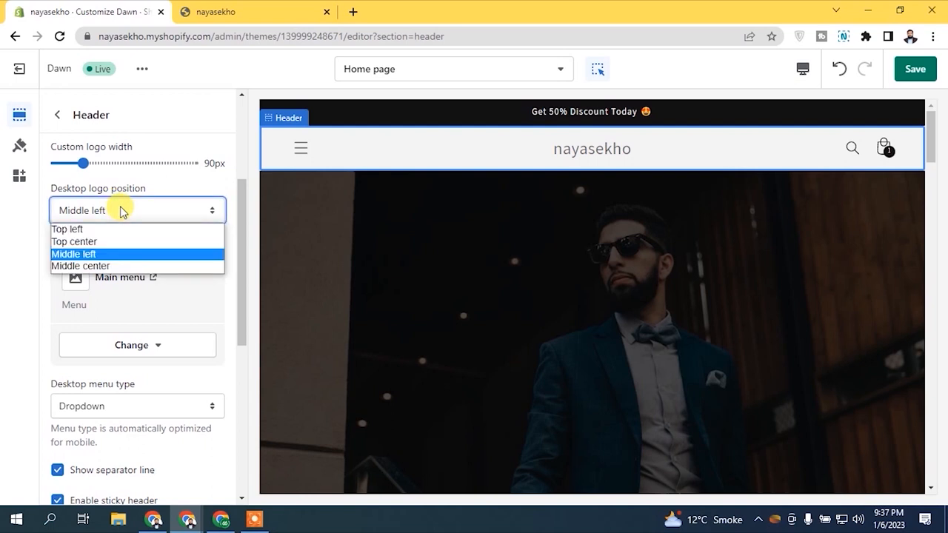
{"action": "left_click", "coordinate": [118, 230]}
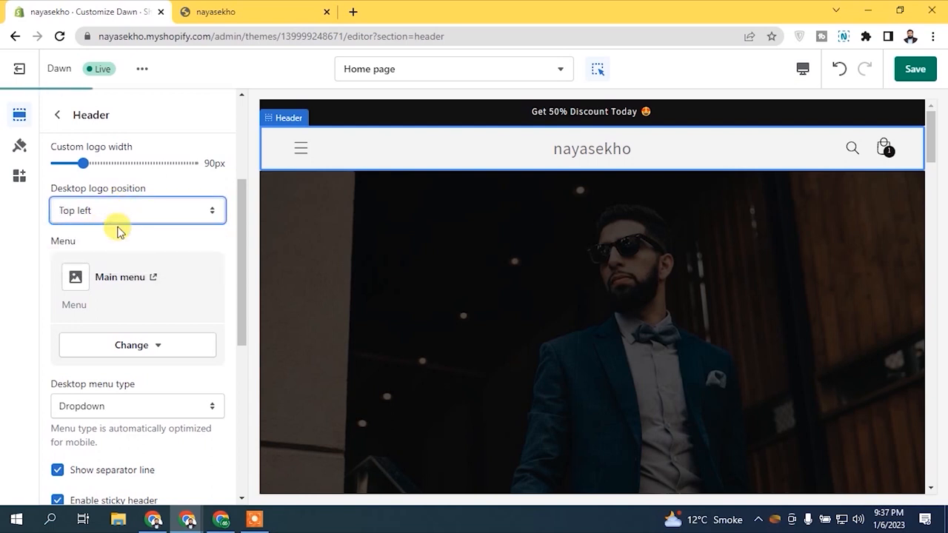
{"action": "left_click", "coordinate": [128, 213]}
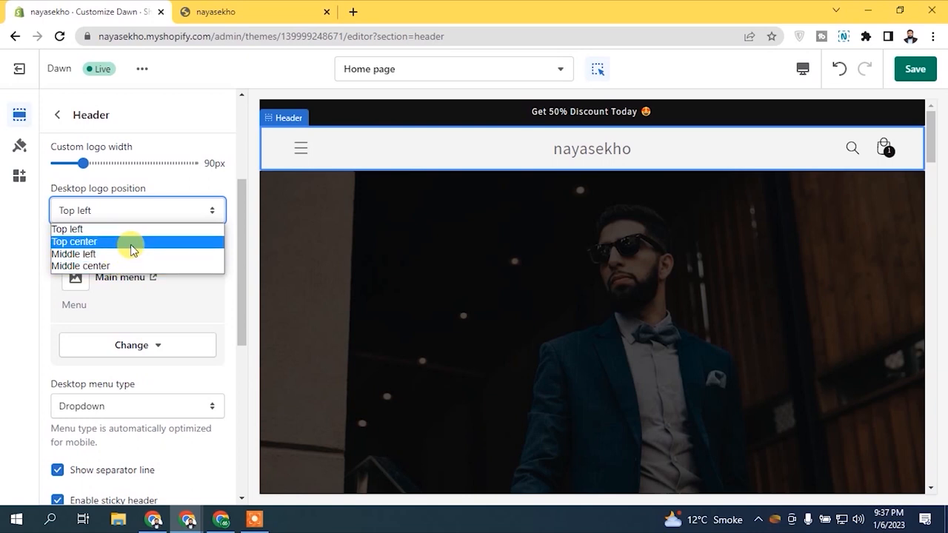
{"action": "left_click", "coordinate": [129, 264]}
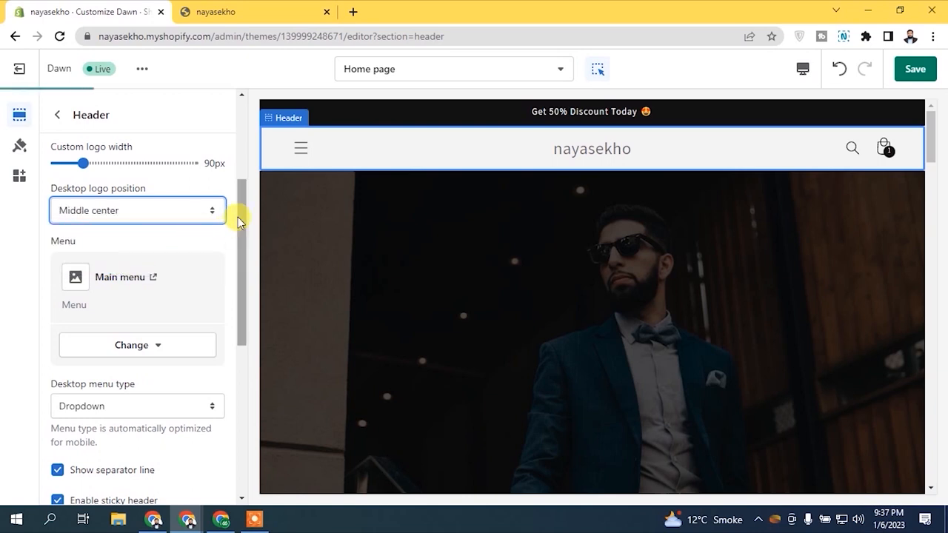
Step: Expand the store's navigation menu in the page preview to view the links of the header's Main menu
{"action": "left_click_drag", "start_coordinate": [242, 197], "coordinate": [235, 234]}
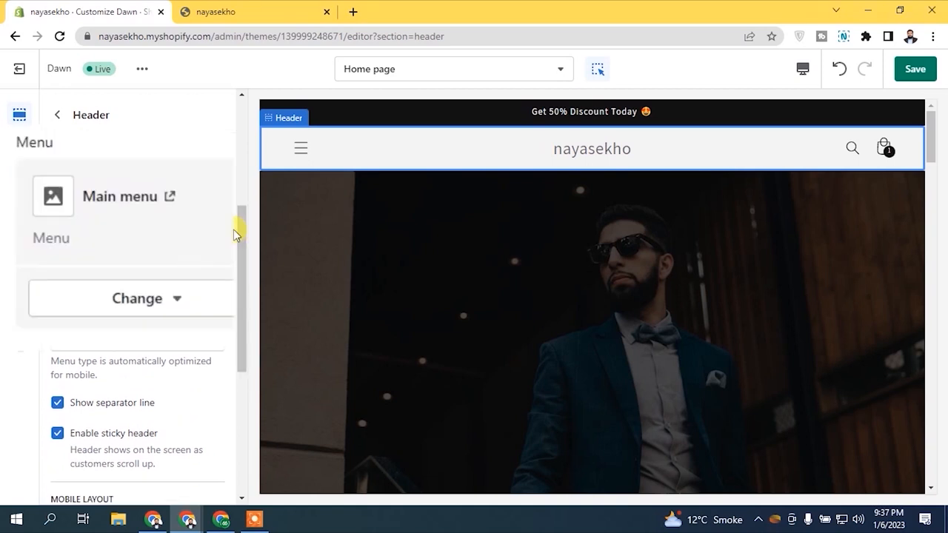
{"action": "left_click", "coordinate": [299, 150]}
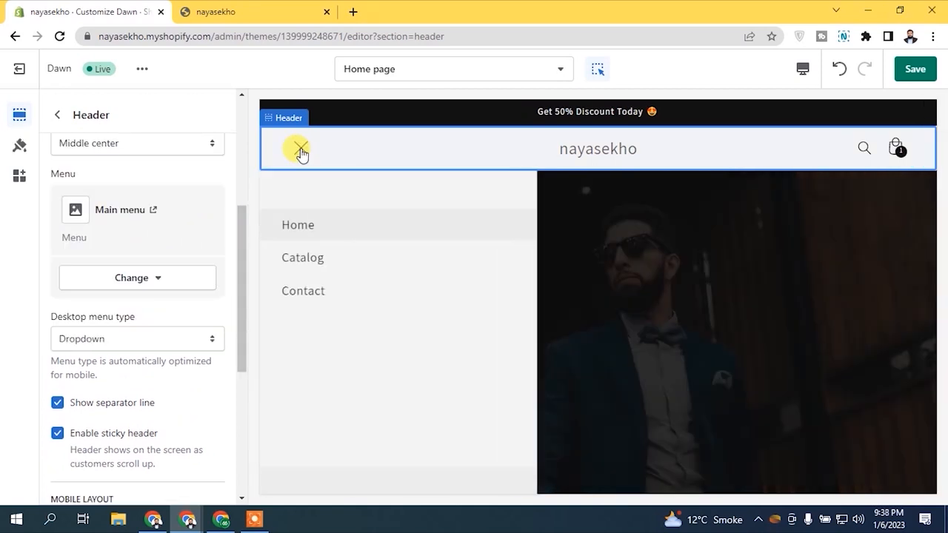
Step: Check the navigation links on the live storefront, then review the menus available for the header while keeping Main menu selected
{"action": "left_click", "coordinate": [216, 12]}
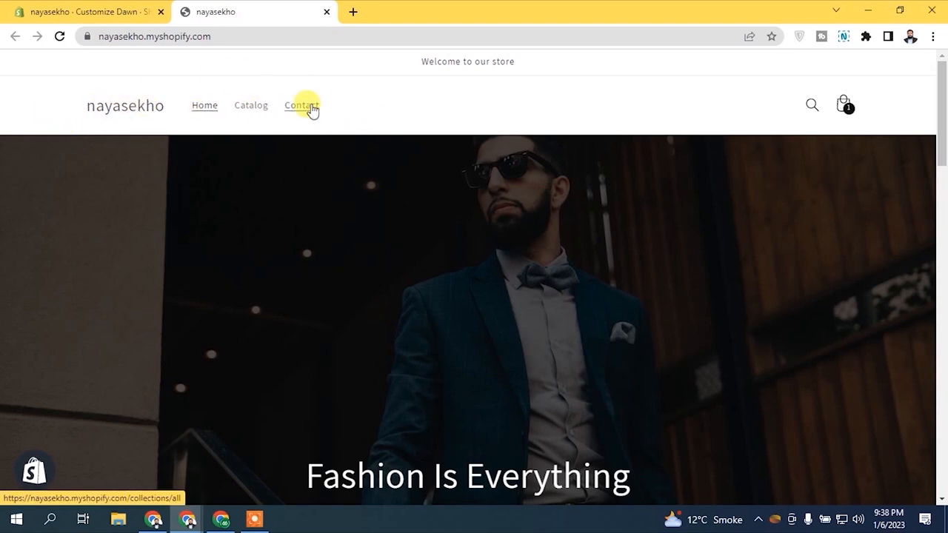
{"action": "left_click", "coordinate": [81, 11]}
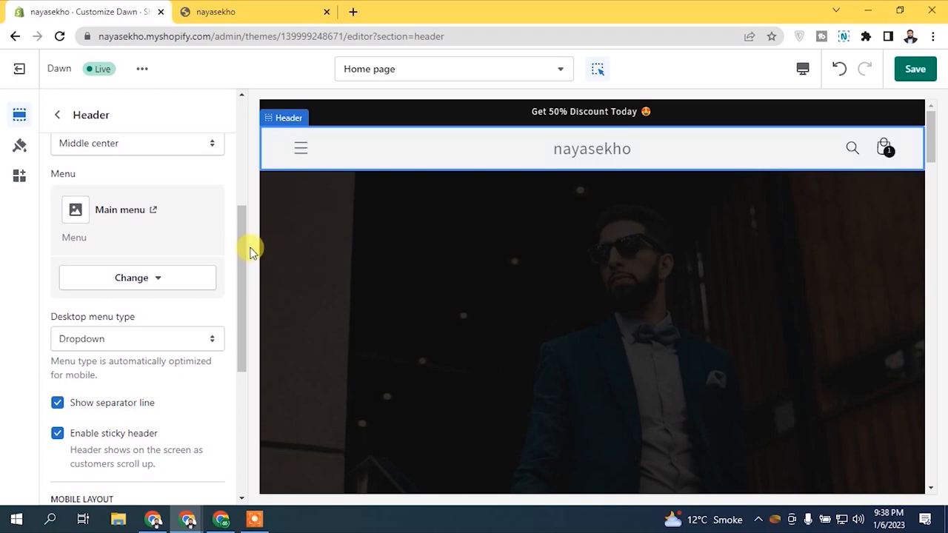
{"action": "left_click", "coordinate": [173, 277]}
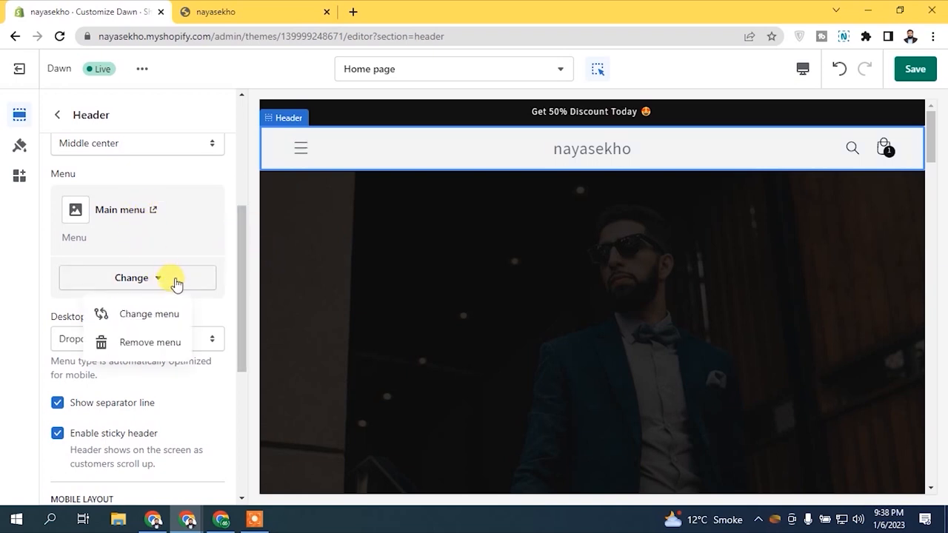
{"action": "left_click", "coordinate": [169, 317]}
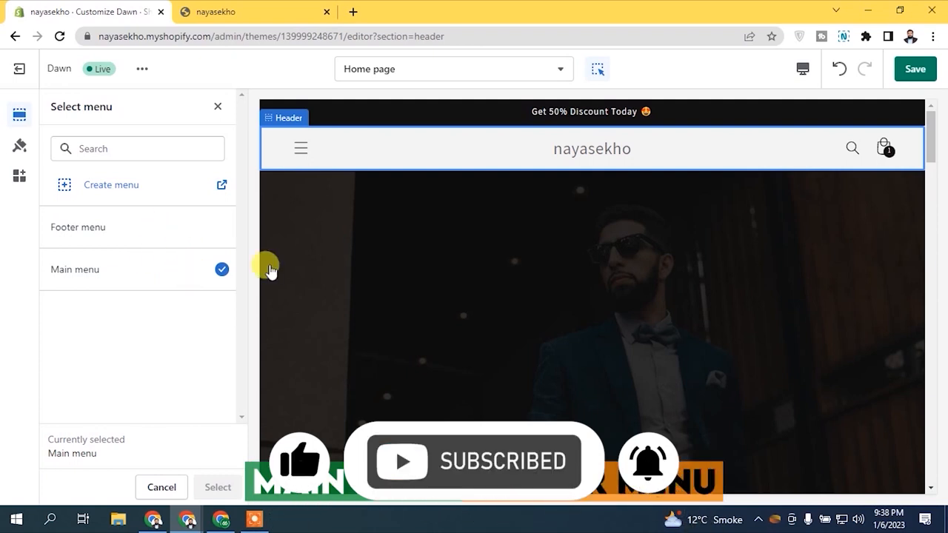
{"action": "left_click", "coordinate": [302, 152]}
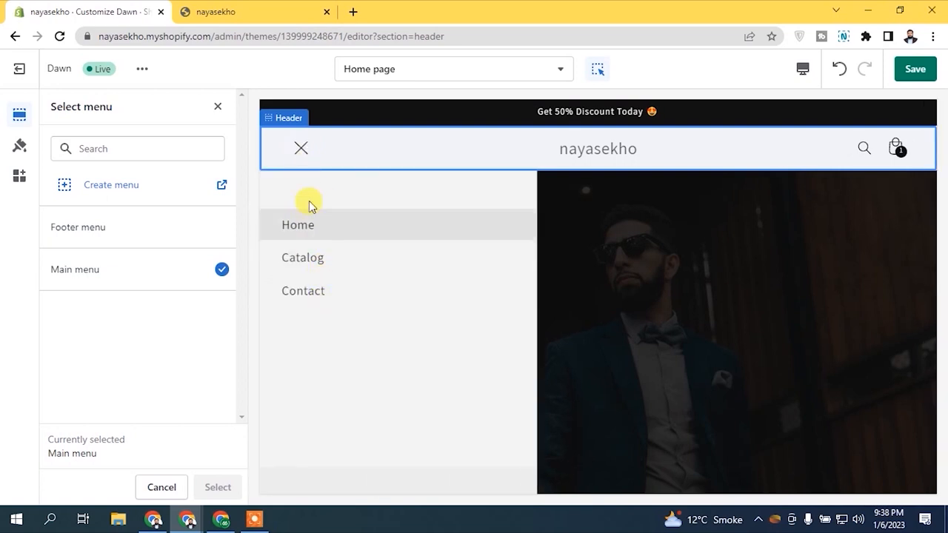
{"action": "left_click", "coordinate": [301, 150]}
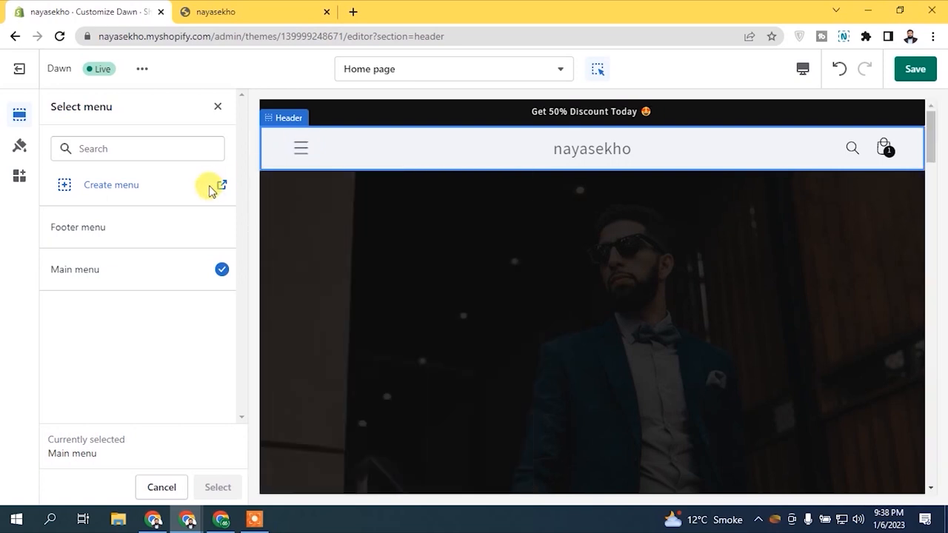
{"action": "left_click", "coordinate": [220, 109]}
Step: View the header's desktop menu type options and compare them with the navigation links on the live storefront
{"action": "left_click_drag", "start_coordinate": [241, 224], "coordinate": [247, 244]}
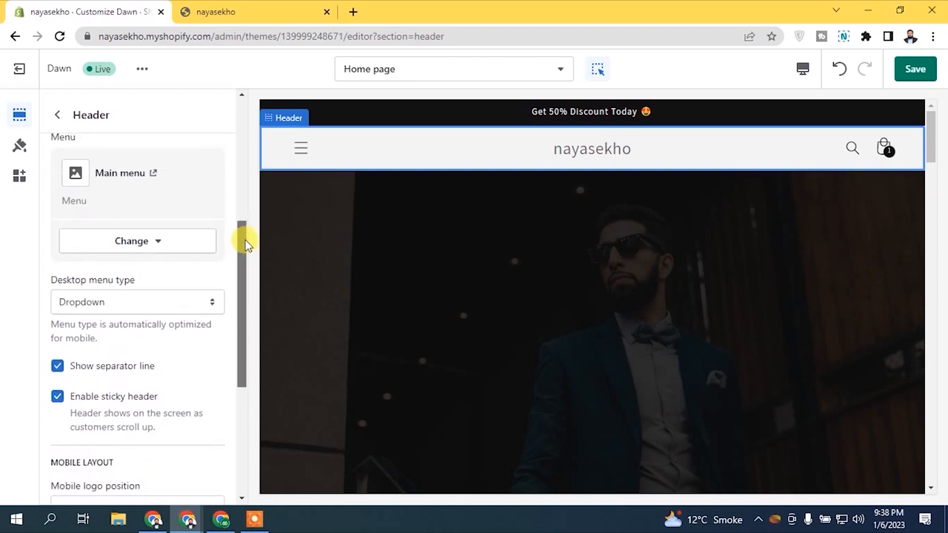
{"action": "scroll", "coordinate": [246, 245], "scroll_direction": "down", "scroll_amount": 1}
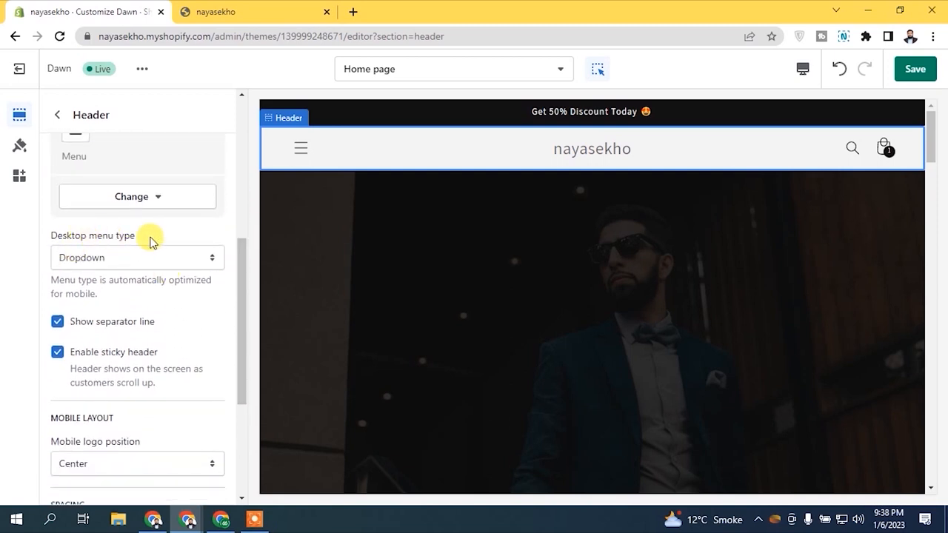
{"action": "left_click", "coordinate": [85, 264]}
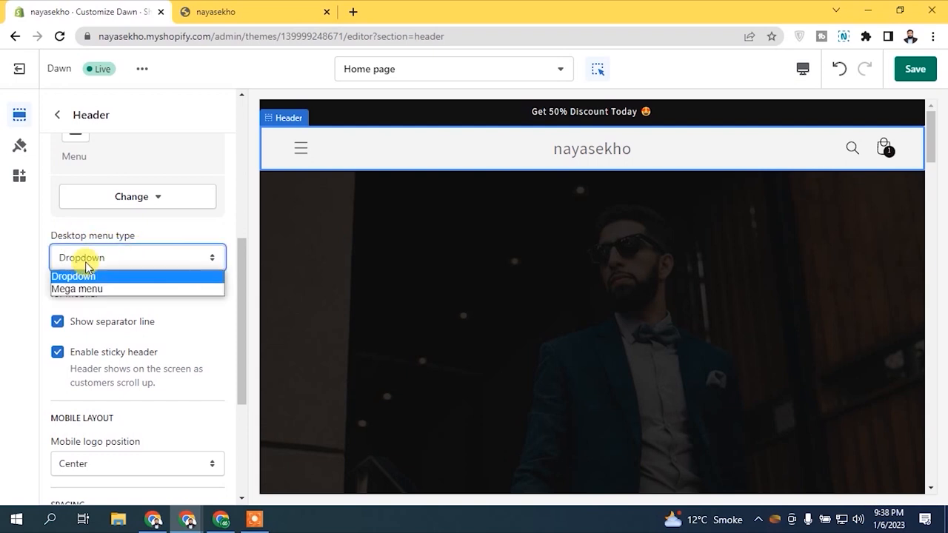
{"action": "left_click", "coordinate": [86, 263]}
{"action": "left_click", "coordinate": [186, 12]}
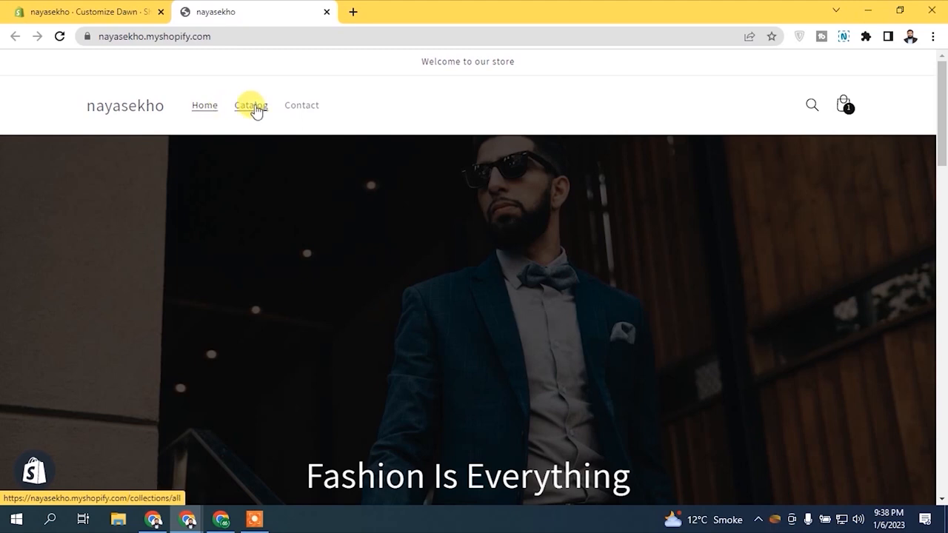
{"action": "left_click", "coordinate": [123, 11]}
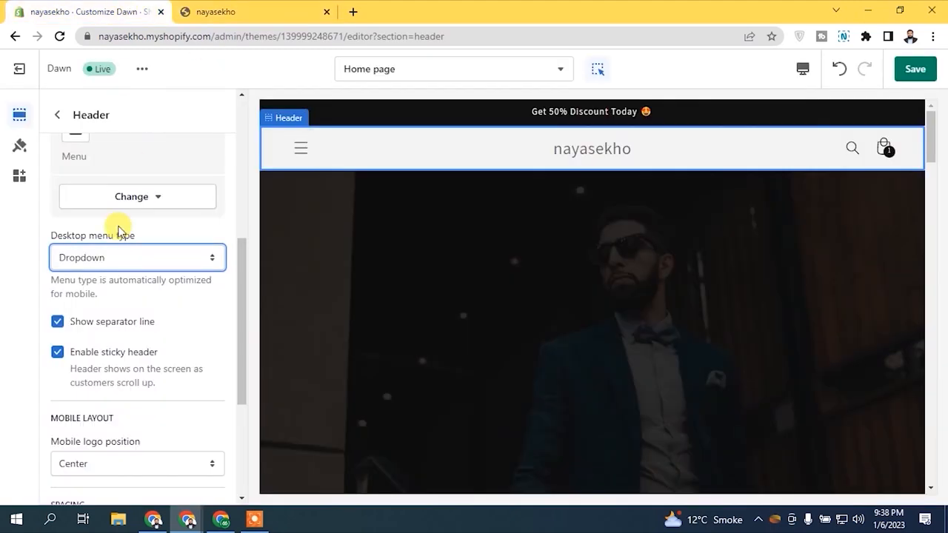
Step: Try the Mega menu desktop menu type for the header, check the live storefront, and return to Dropdown
{"action": "left_click", "coordinate": [112, 258]}
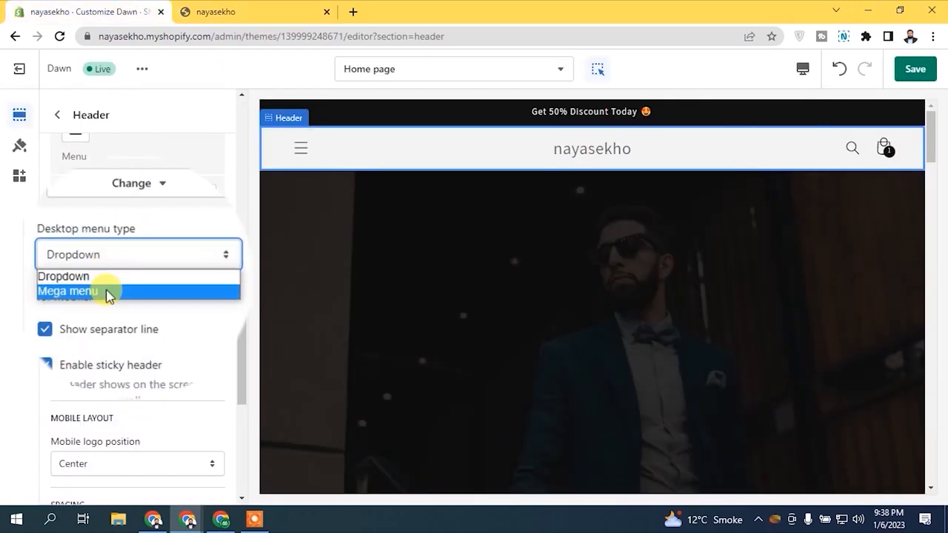
{"action": "left_click", "coordinate": [108, 292]}
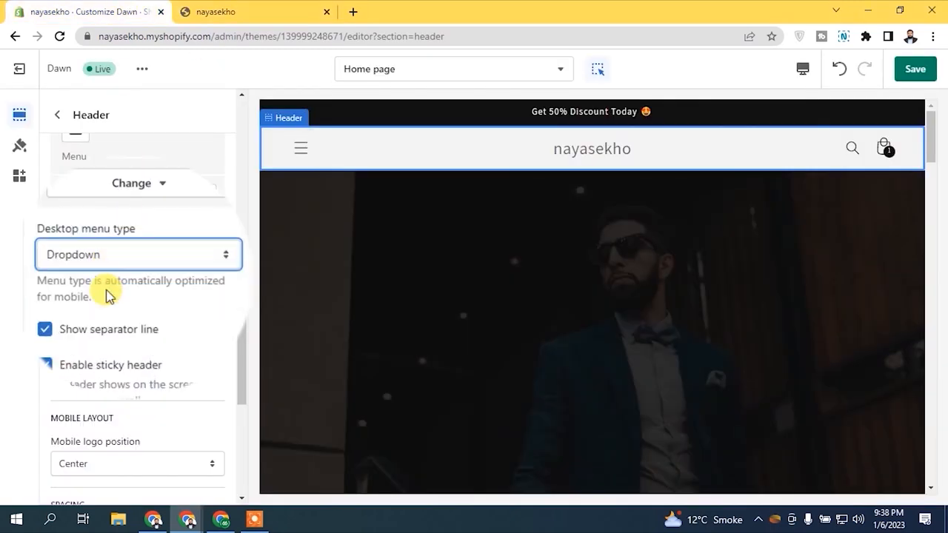
{"action": "left_click", "coordinate": [228, 11]}
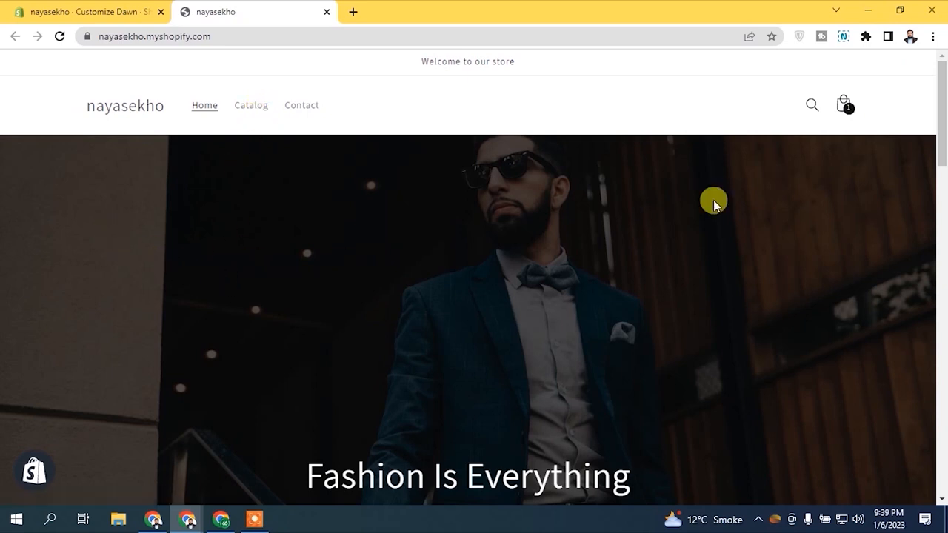
{"action": "left_click", "coordinate": [123, 11]}
{"action": "left_click", "coordinate": [180, 259]}
{"action": "left_click", "coordinate": [122, 273]}
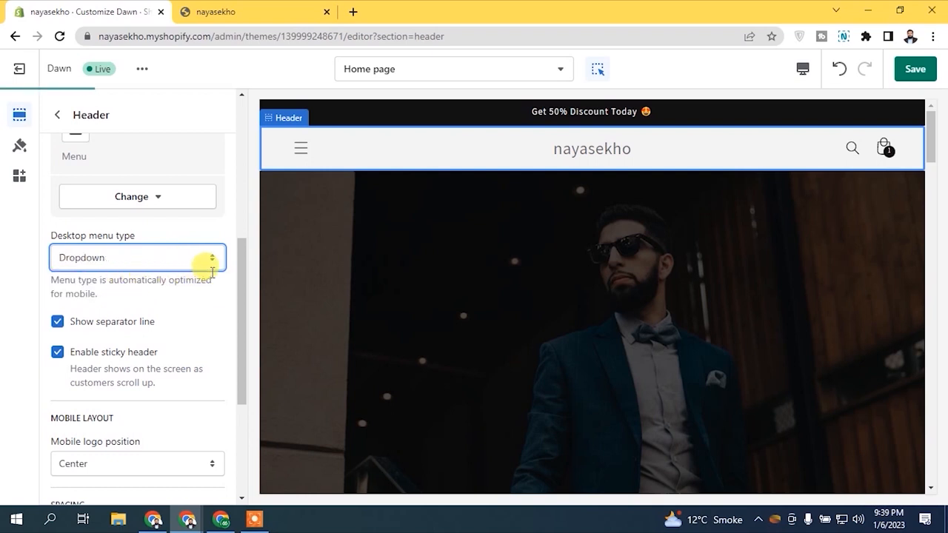
Step: Try hiding the header's separator line, compare the navigation menu in the preview and on the storefront, and show the line again
{"action": "left_click_drag", "start_coordinate": [243, 252], "coordinate": [242, 282]}
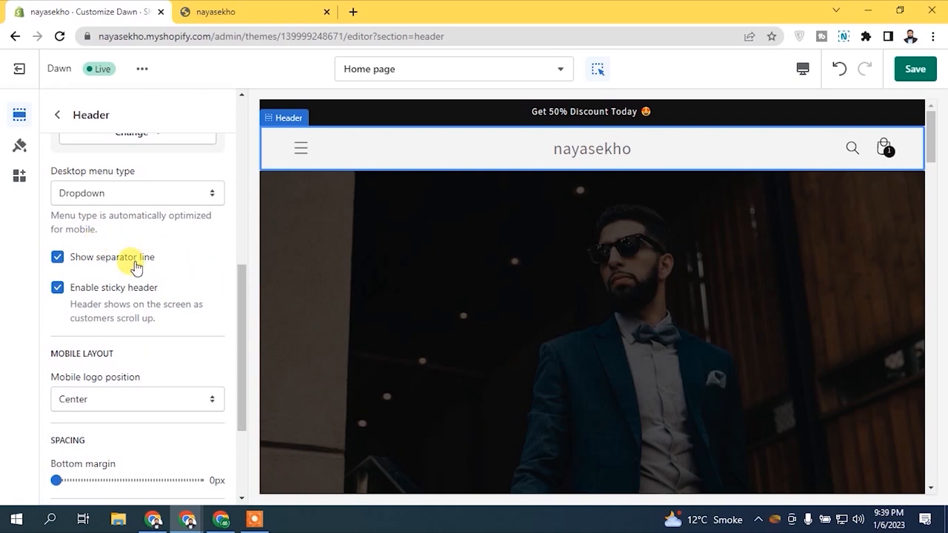
{"action": "left_click", "coordinate": [300, 148]}
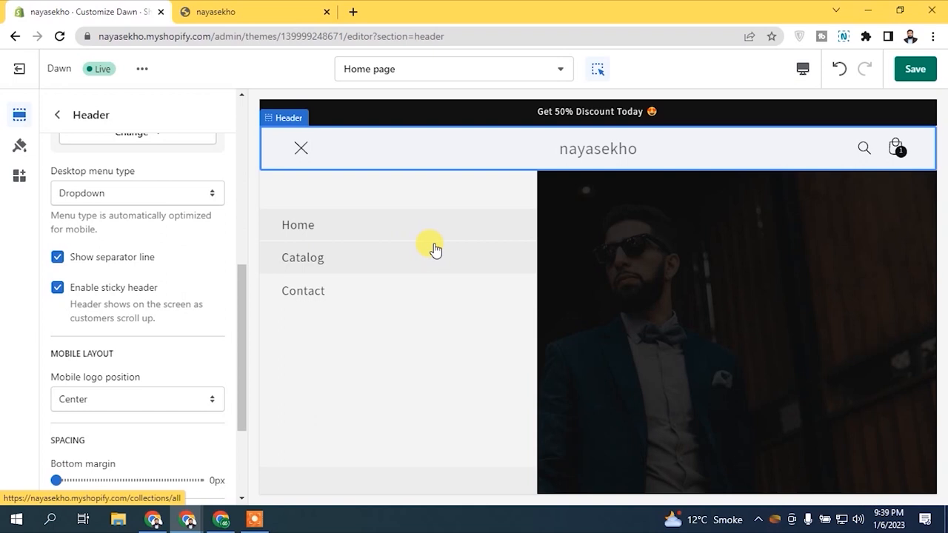
{"action": "left_click", "coordinate": [57, 257]}
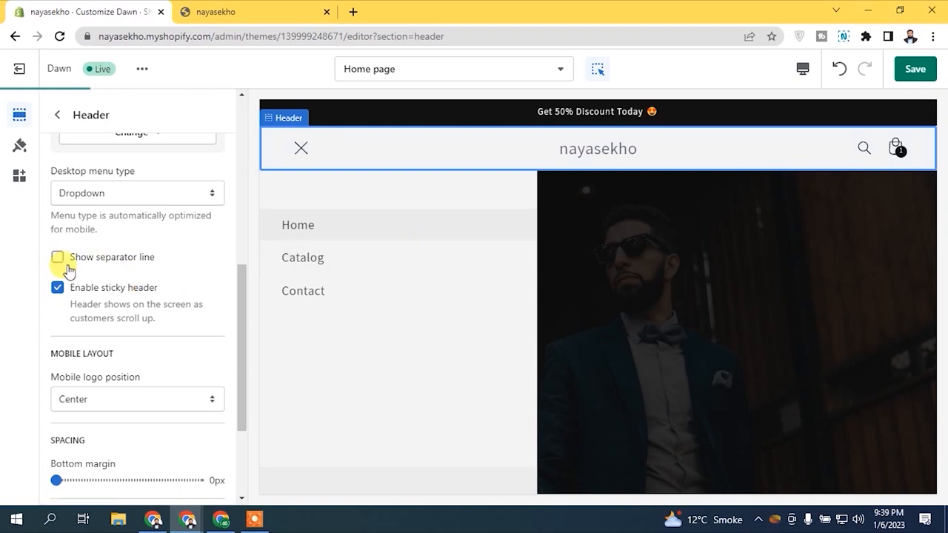
{"action": "left_click", "coordinate": [302, 149]}
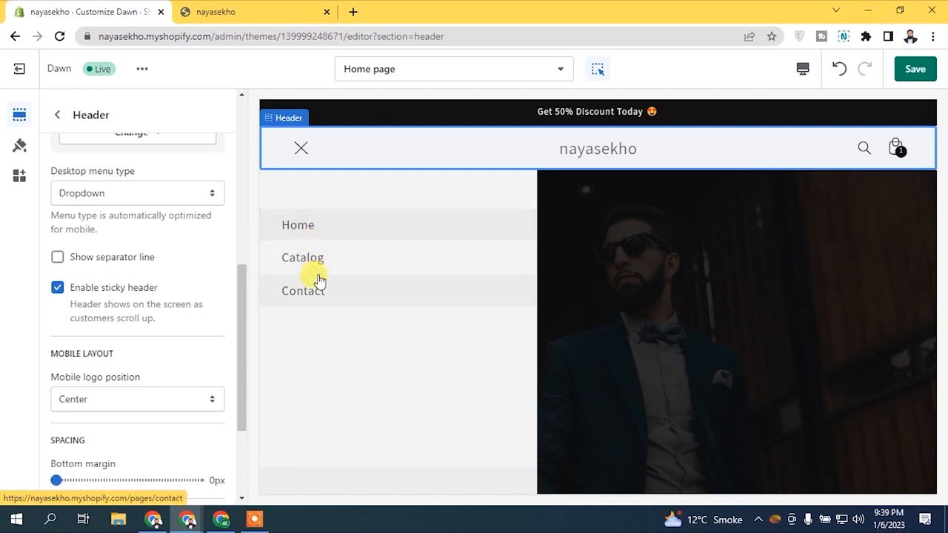
{"action": "left_click", "coordinate": [249, 9]}
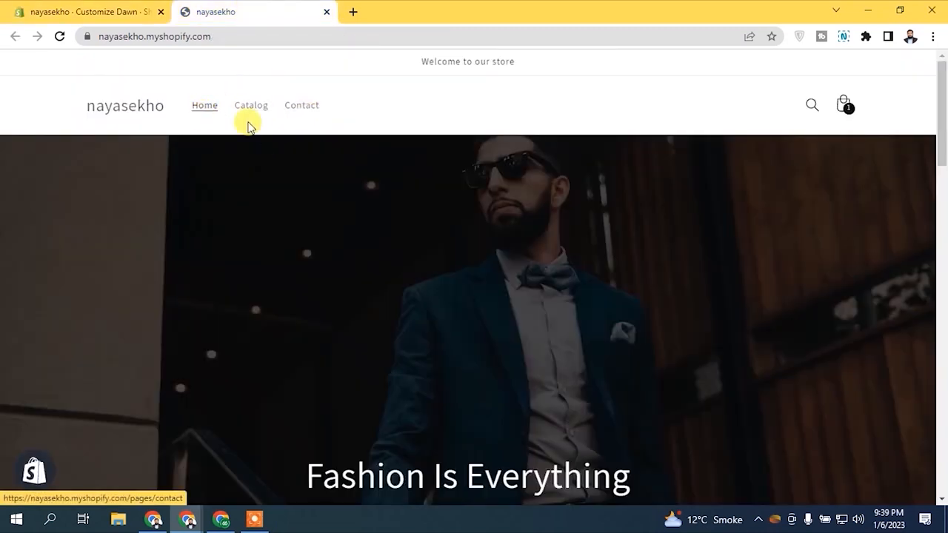
{"action": "left_click", "coordinate": [130, 11]}
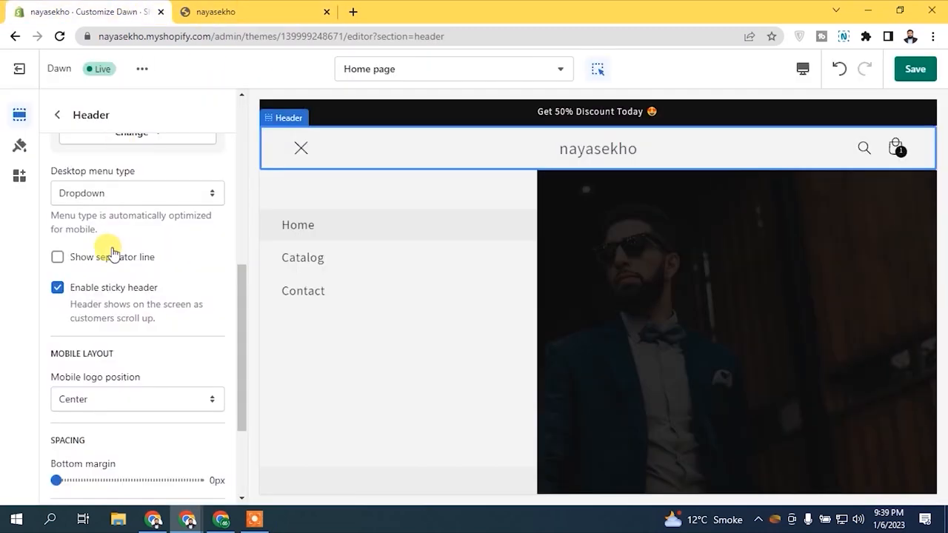
{"action": "left_click", "coordinate": [58, 257]}
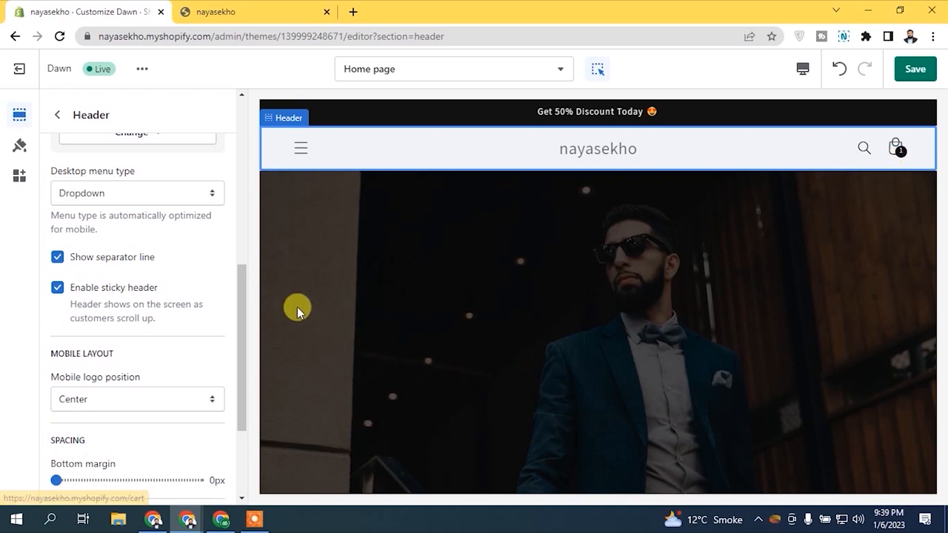
Step: Try 36 px top and bottom padding on the header section and return both to 20 px
{"action": "left_click_drag", "start_coordinate": [240, 292], "coordinate": [239, 358]}
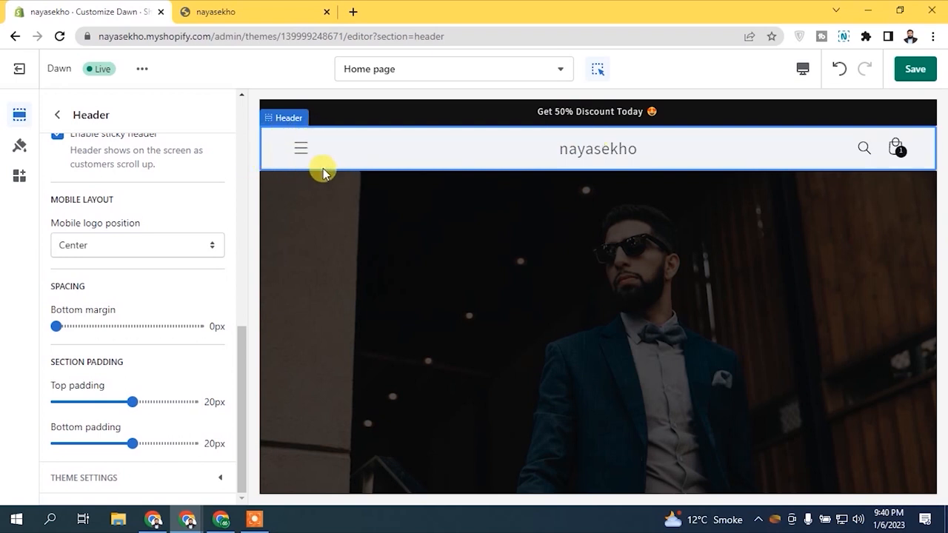
{"action": "left_click_drag", "start_coordinate": [132, 401], "coordinate": [192, 399]}
{"action": "left_click_drag", "start_coordinate": [133, 442], "coordinate": [219, 443]}
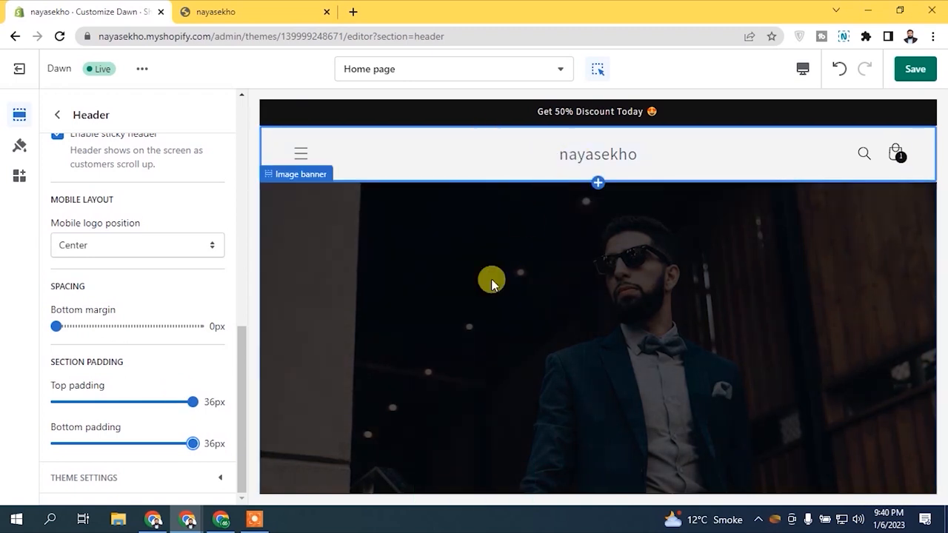
{"action": "left_click_drag", "start_coordinate": [194, 402], "coordinate": [131, 402]}
{"action": "left_click_drag", "start_coordinate": [193, 443], "coordinate": [131, 442]}
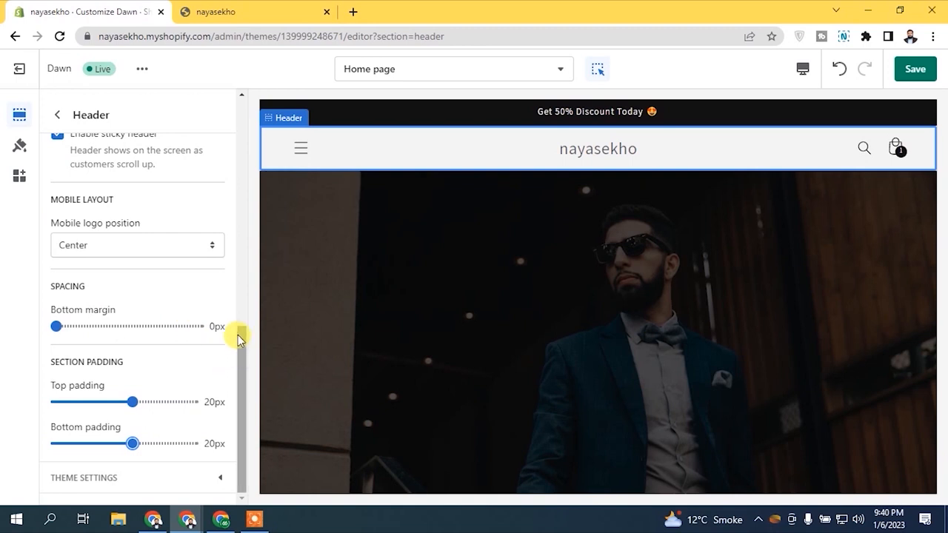
Step: Leave the header settings, open the home page's Footer section, and set its color scheme to Accent 1
{"action": "left_click_drag", "start_coordinate": [243, 395], "coordinate": [235, 141]}
{"action": "left_click", "coordinate": [58, 116]}
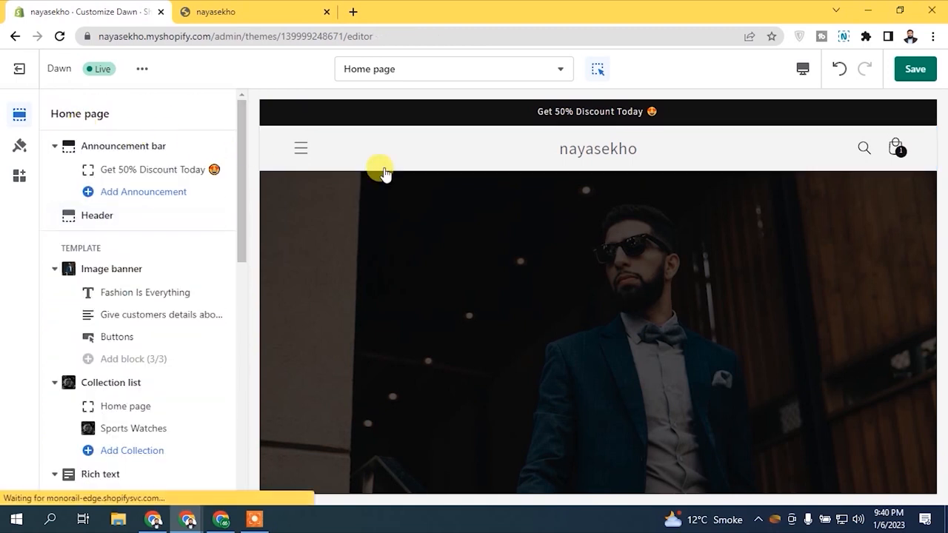
{"action": "left_click_drag", "start_coordinate": [244, 131], "coordinate": [242, 412]}
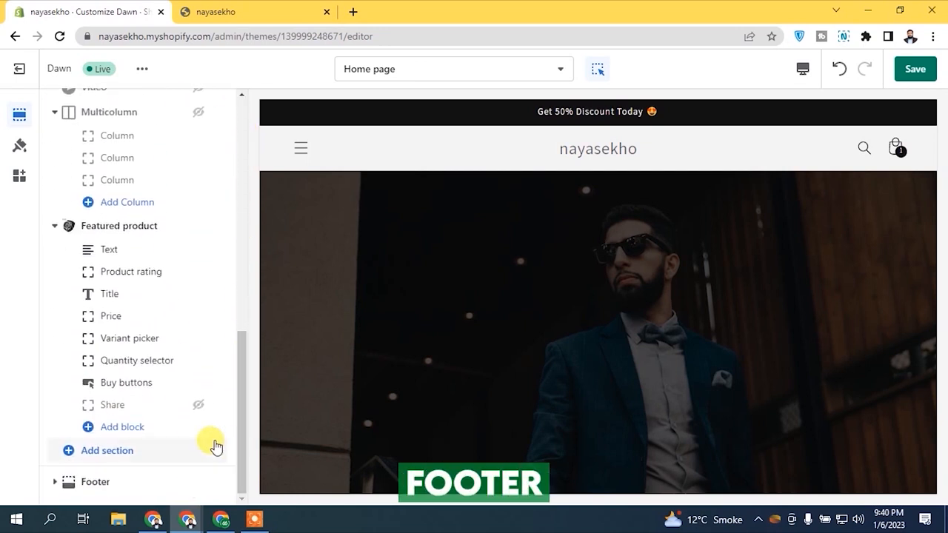
{"action": "mouse_move", "coordinate": [96, 482]}
{"action": "left_click", "coordinate": [96, 482]}
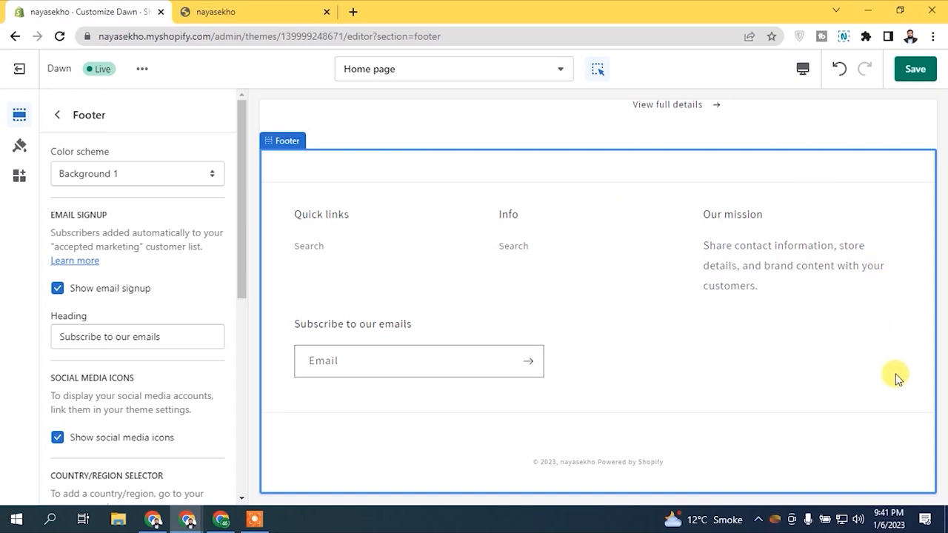
{"action": "left_click", "coordinate": [128, 170]}
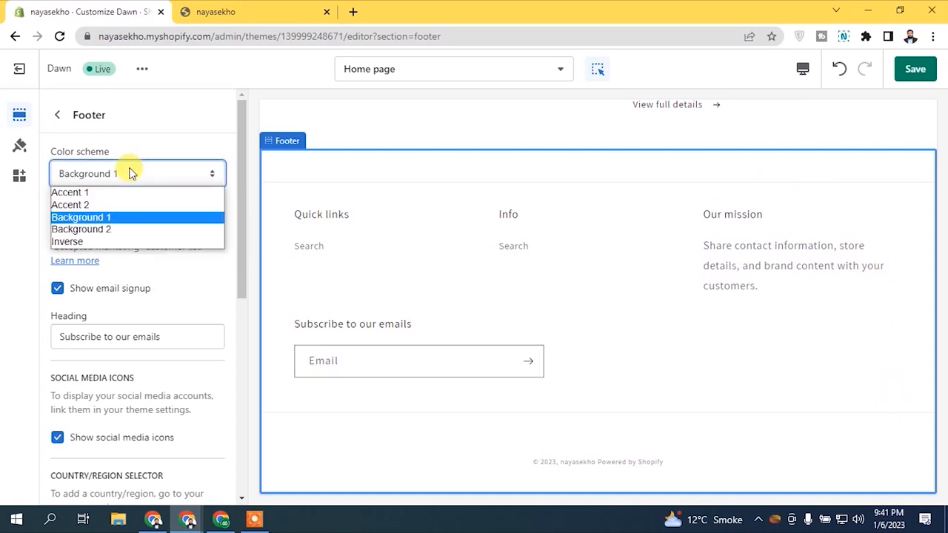
{"action": "left_click", "coordinate": [87, 193]}
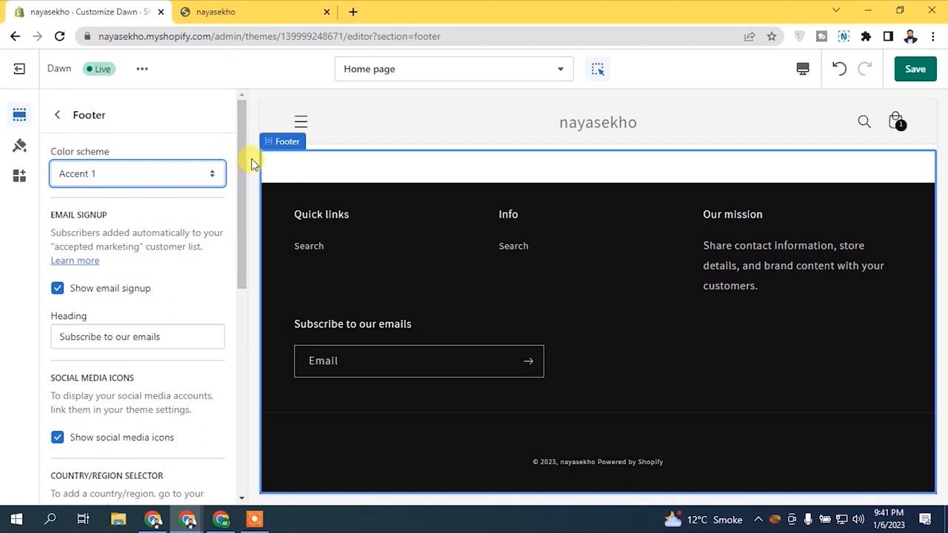
Step: Turn off the email signup in the footer and enable its country/region selector
{"action": "mouse_move", "coordinate": [243, 134]}
{"action": "left_mouse_down"}
{"action": "mouse_move", "coordinate": [242, 169]}
{"action": "mouse_move", "coordinate": [241, 149]}
{"action": "left_mouse_up"}
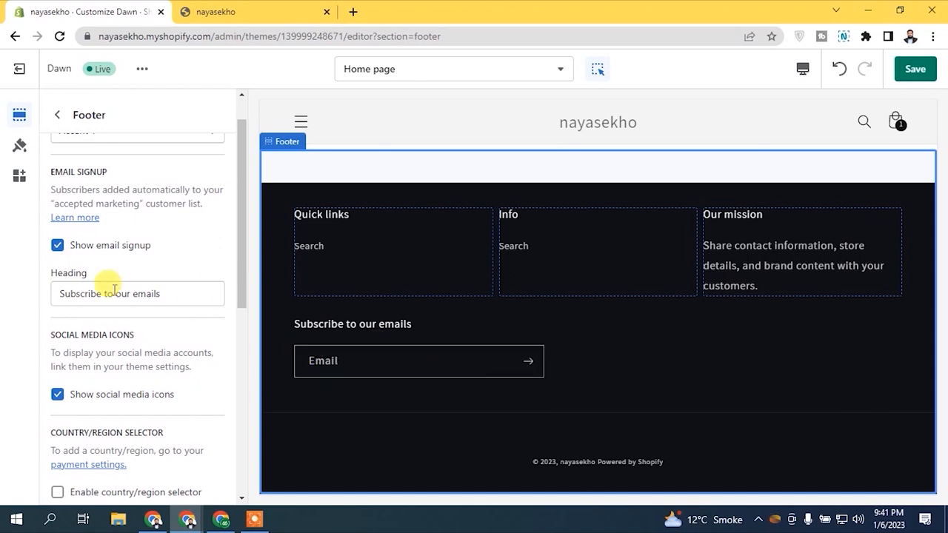
{"action": "left_click", "coordinate": [57, 247]}
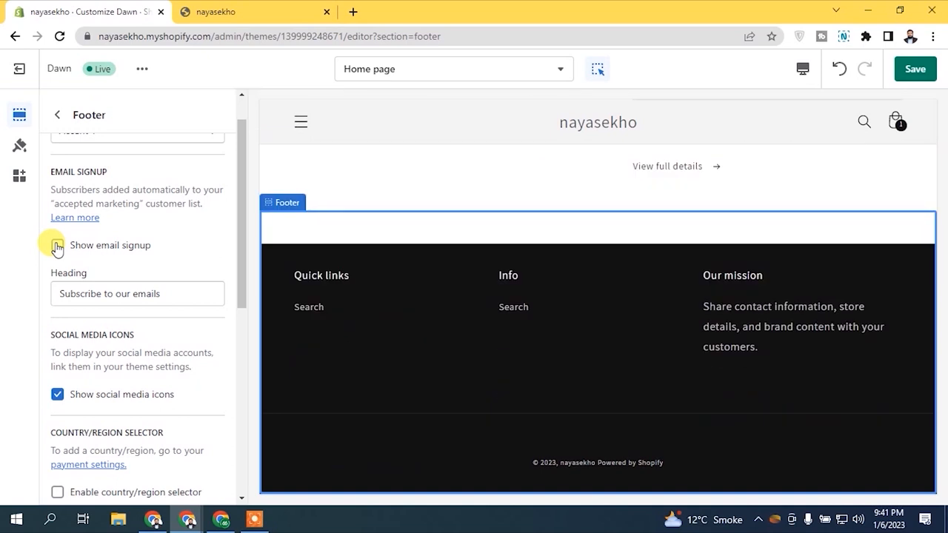
{"action": "left_click_drag", "start_coordinate": [243, 157], "coordinate": [244, 201]}
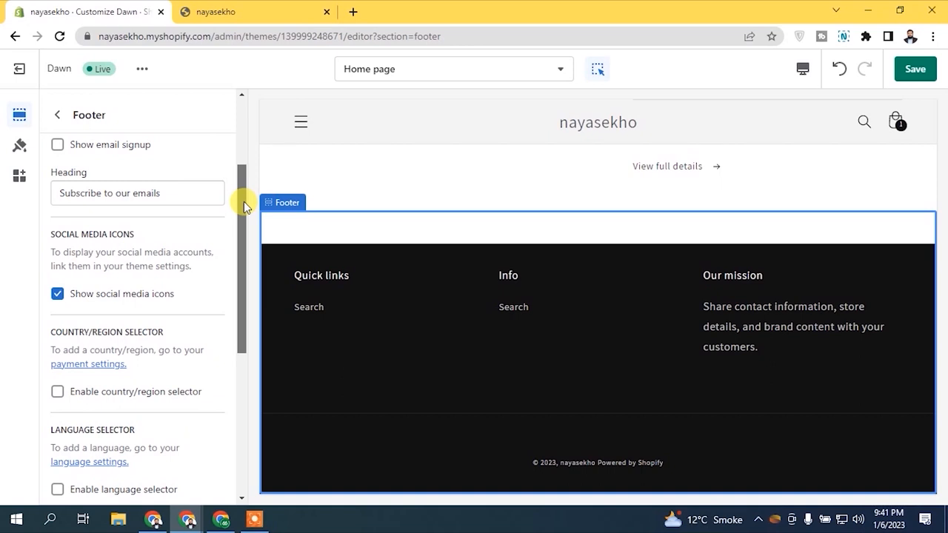
{"action": "left_click_drag", "start_coordinate": [244, 201], "coordinate": [241, 226]}
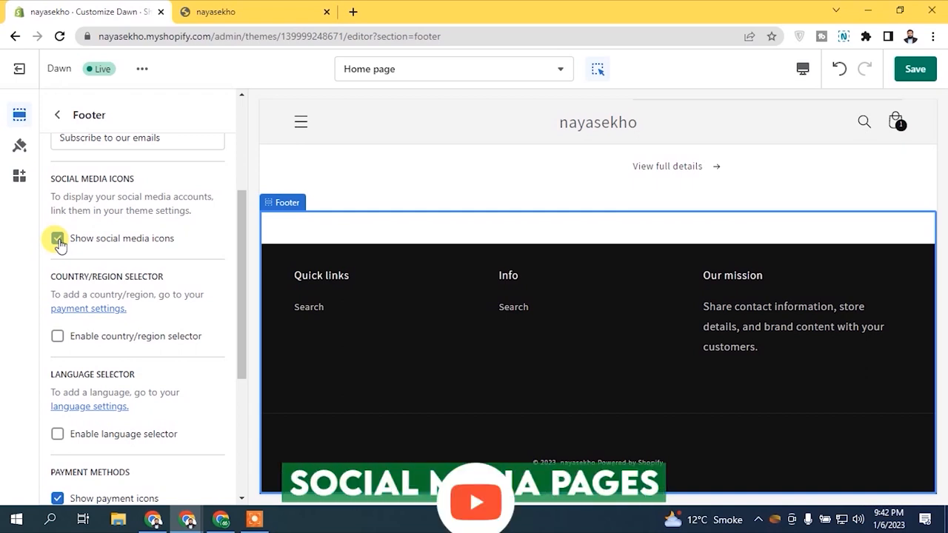
{"action": "scroll", "coordinate": [237, 236], "scroll_direction": "down", "scroll_amount": 2}
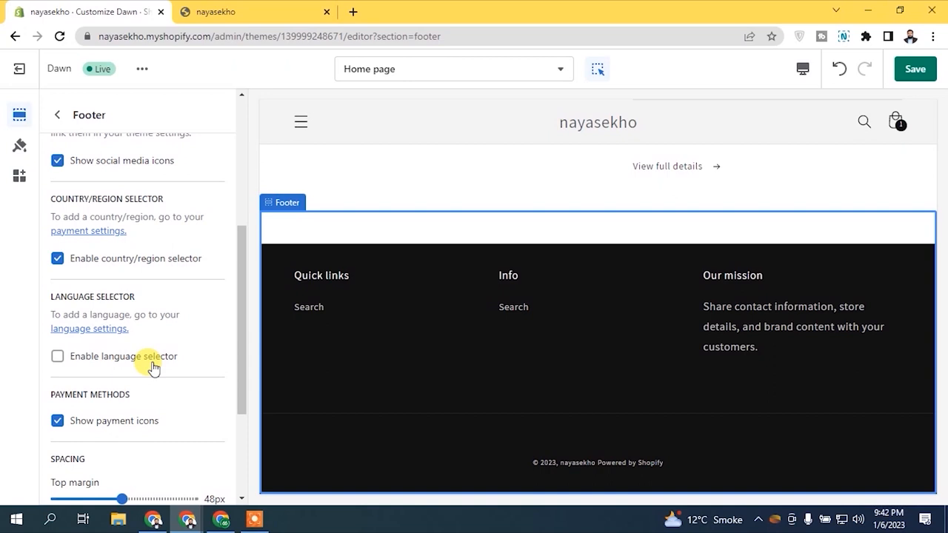
Step: Try enabling the footer's language selector, and turn off both the language selector and the country/region selector
{"action": "left_click", "coordinate": [57, 261]}
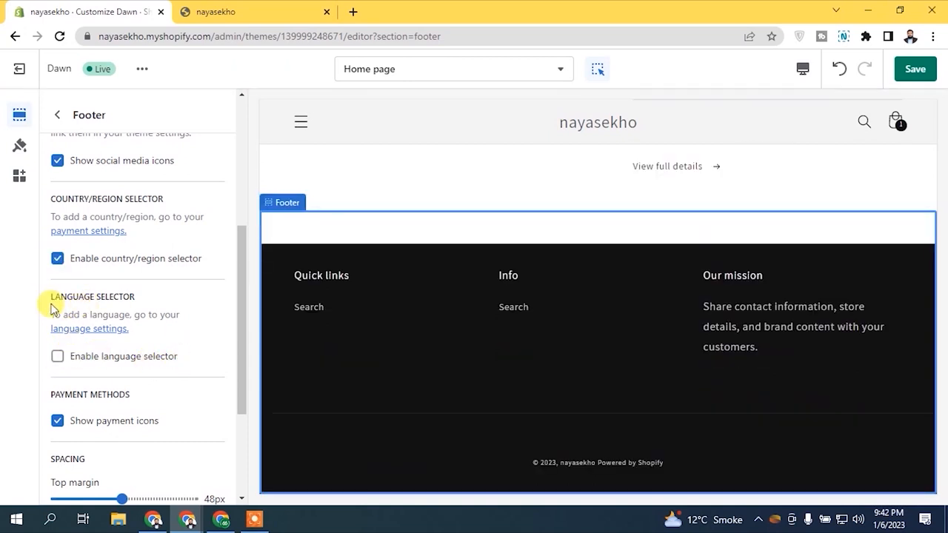
{"action": "left_click", "coordinate": [57, 358]}
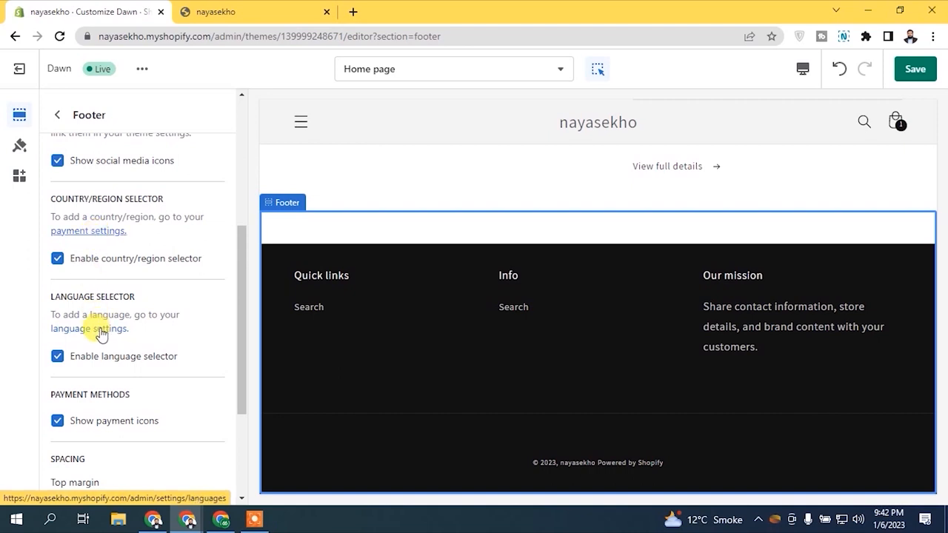
{"action": "left_click_drag", "start_coordinate": [56, 200], "coordinate": [184, 200]}
{"action": "left_click_drag", "start_coordinate": [60, 296], "coordinate": [136, 291]}
{"action": "left_click", "coordinate": [61, 263]}
{"action": "left_click", "coordinate": [60, 356]}
Step: Find the footer's payment icons option and inspect the corresponding area at the bottom of the live storefront
{"action": "left_click_drag", "start_coordinate": [240, 259], "coordinate": [242, 315]}
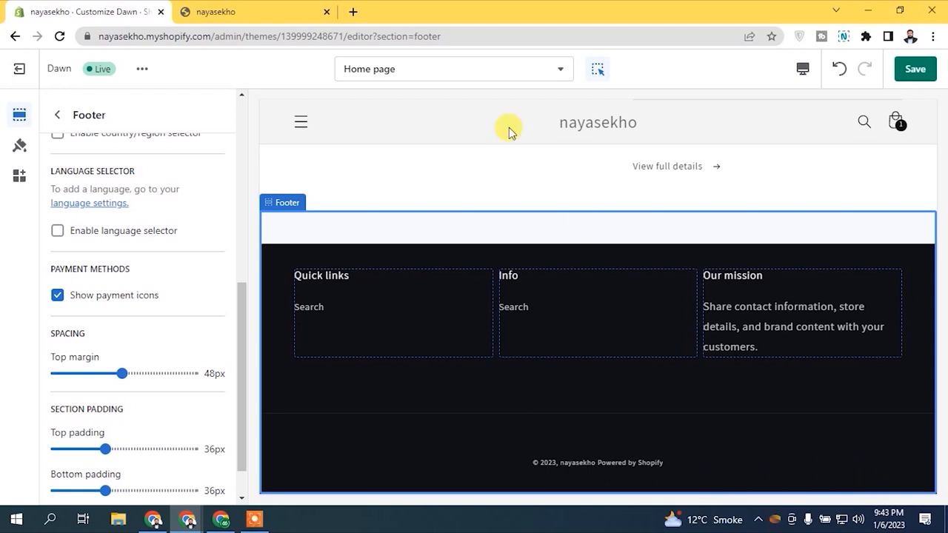
{"action": "left_click", "coordinate": [216, 12]}
{"action": "scroll", "coordinate": [511, 444], "scroll_direction": "down", "scroll_amount": 15}
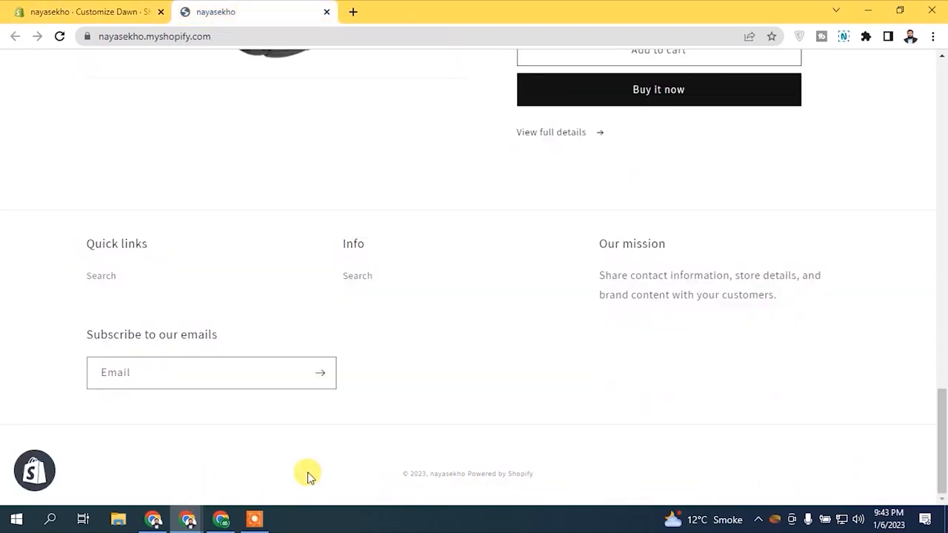
{"action": "left_click_drag", "start_coordinate": [308, 472], "coordinate": [859, 468]}
{"action": "left_click", "coordinate": [867, 467]}
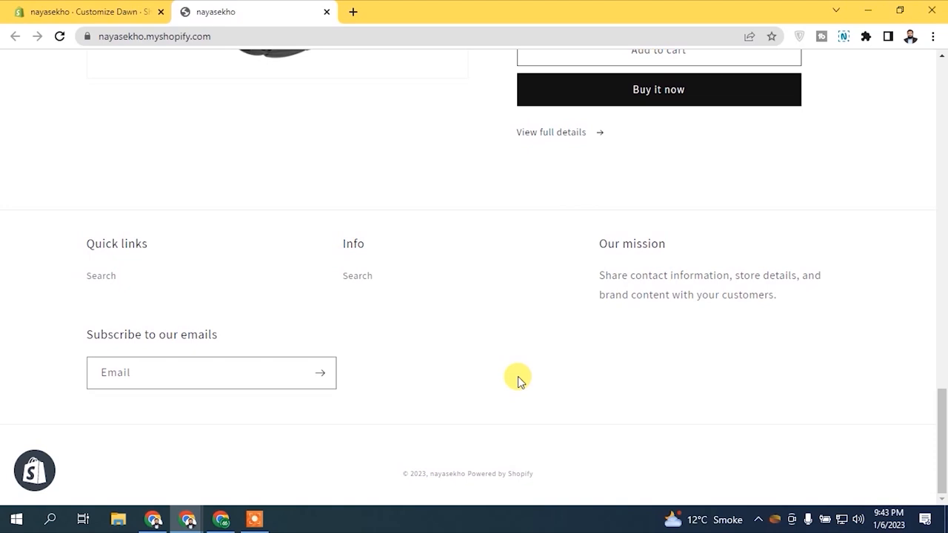
{"action": "left_click", "coordinate": [135, 10]}
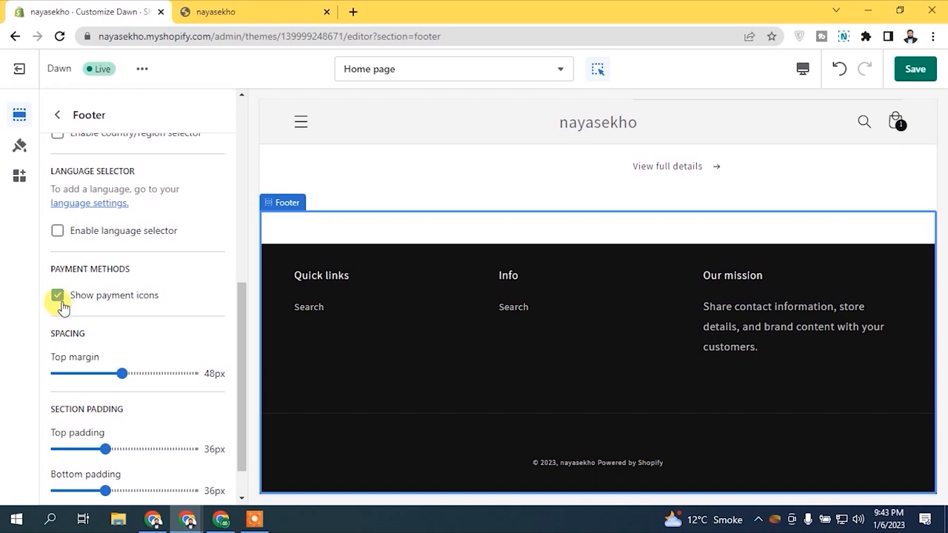
Step: Review the footer's remaining options and spacing, and view the settings of its Quick links and Our mission blocks
{"action": "left_click_drag", "start_coordinate": [242, 329], "coordinate": [245, 378]}
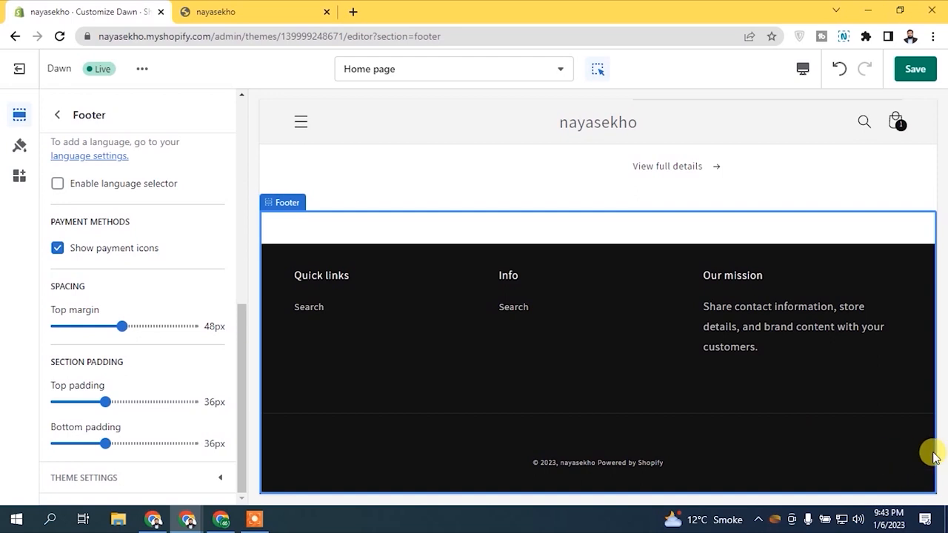
{"action": "left_click_drag", "start_coordinate": [245, 323], "coordinate": [230, 196]}
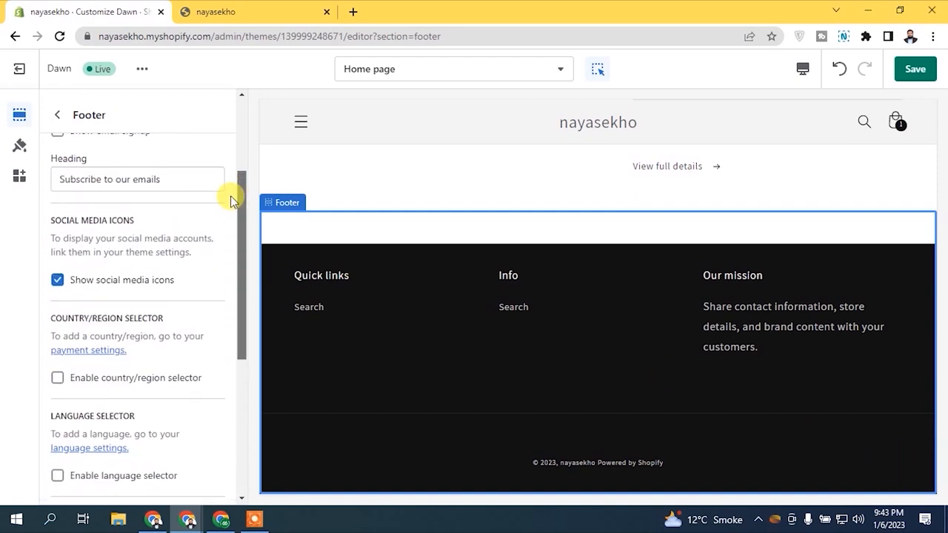
{"action": "left_click", "coordinate": [354, 288]}
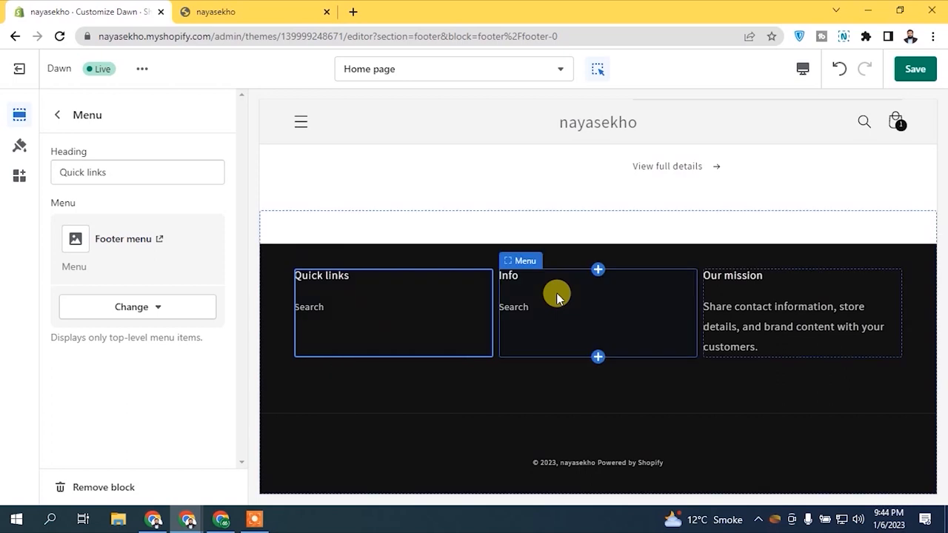
{"action": "left_click", "coordinate": [776, 302]}
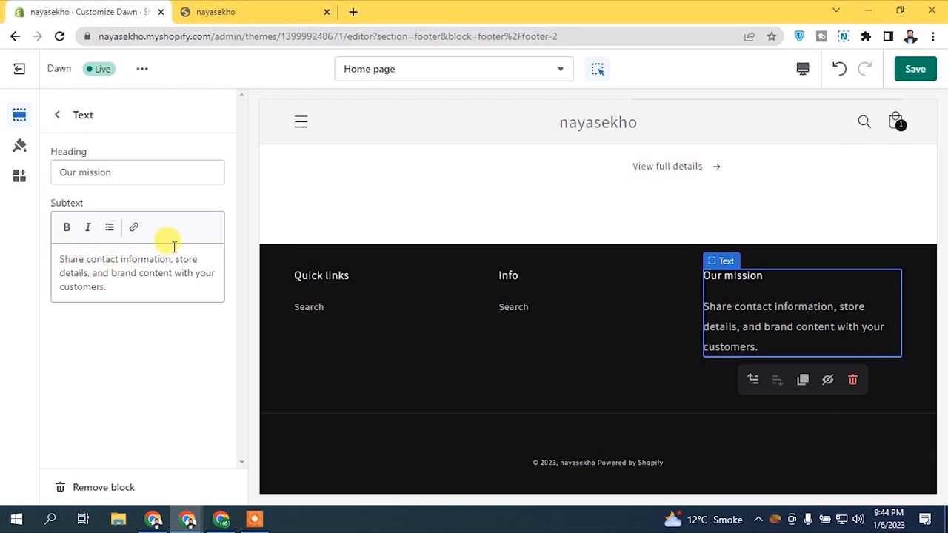
{"action": "left_click", "coordinate": [58, 116]}
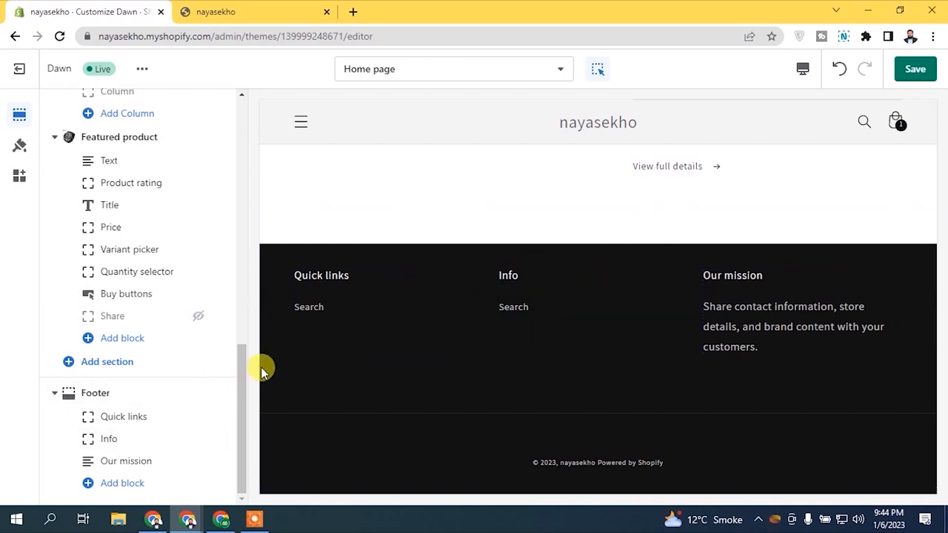
Step: Check which block types can be added to the footer, and review the Footer section's settings and block list
{"action": "left_click", "coordinate": [123, 483]}
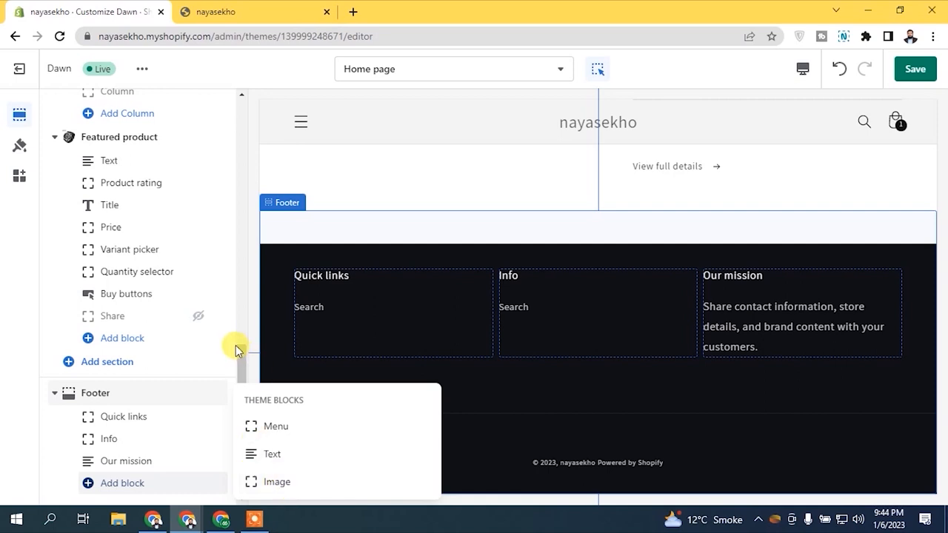
{"action": "left_click", "coordinate": [48, 421]}
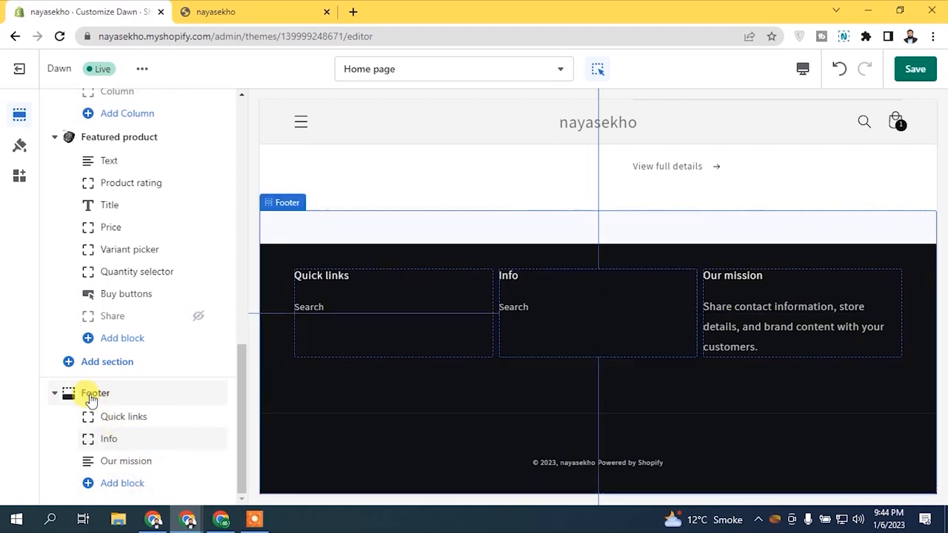
{"action": "left_click", "coordinate": [133, 392]}
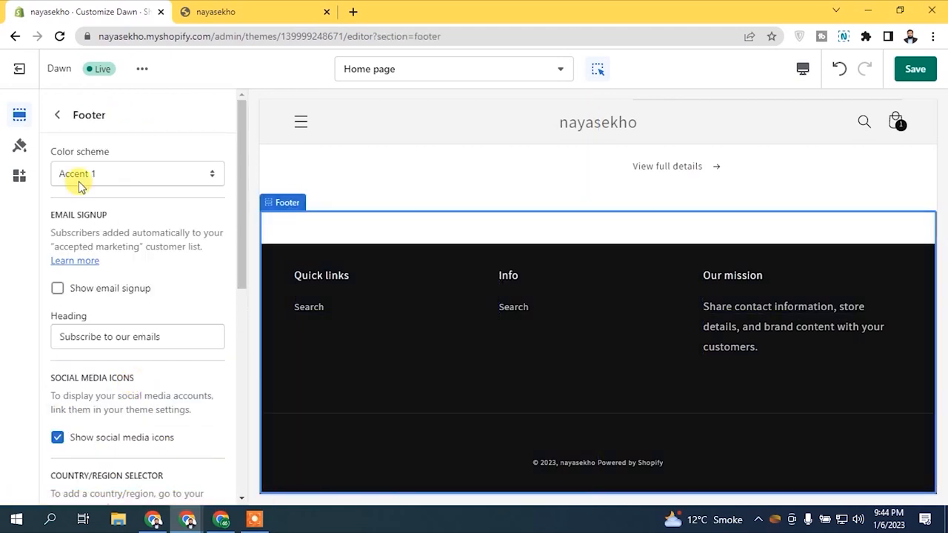
{"action": "left_click", "coordinate": [57, 115]}
{"action": "left_click", "coordinate": [54, 393]}
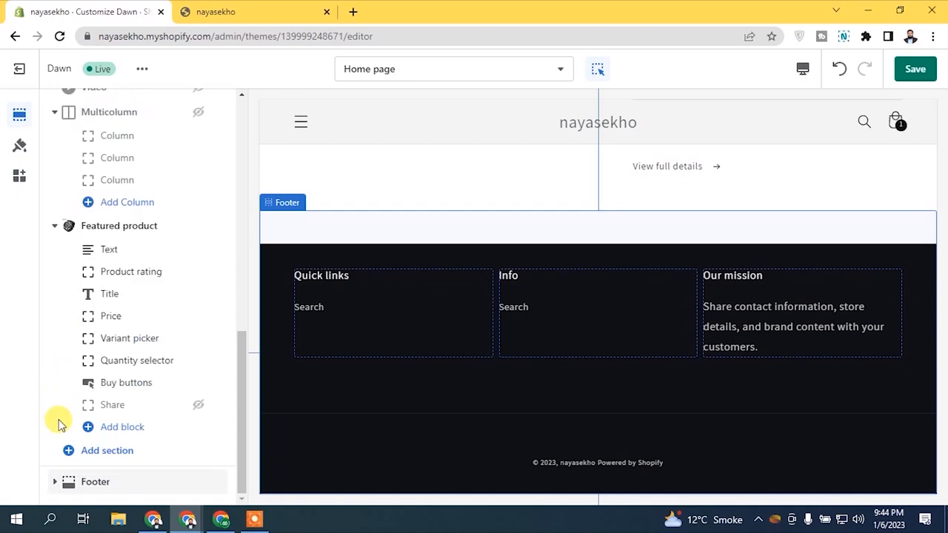
{"action": "left_click", "coordinate": [53, 482]}
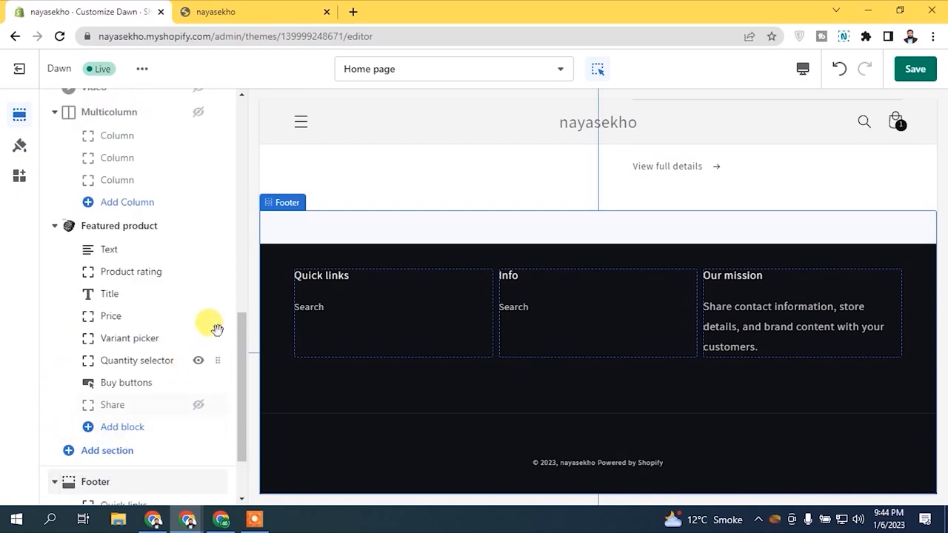
{"action": "left_click_drag", "start_coordinate": [238, 330], "coordinate": [234, 449]}
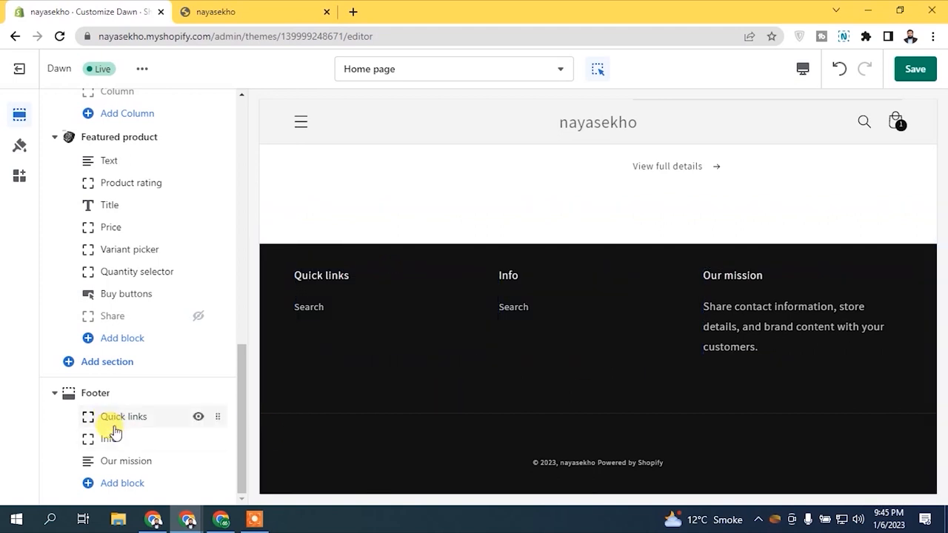
{"action": "left_click_drag", "start_coordinate": [238, 407], "coordinate": [242, 126]}
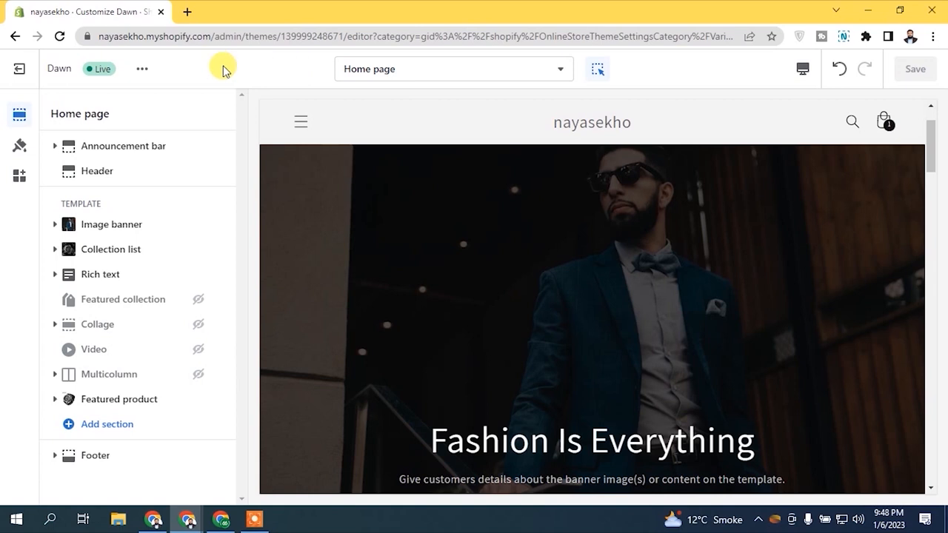
Step: Open the theme settings and review the primary and secondary colors in the Colors category
{"action": "left_click", "coordinate": [19, 146]}
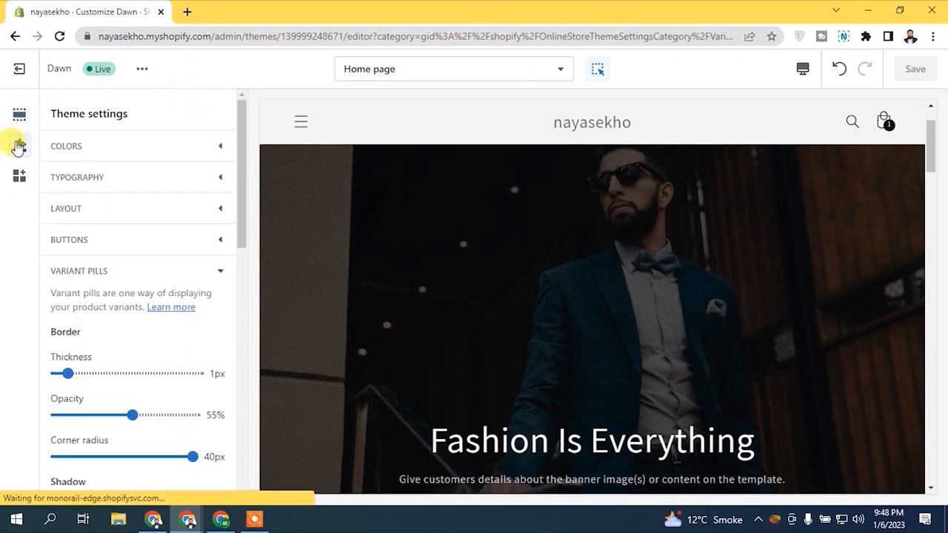
{"action": "mouse_move", "coordinate": [245, 120]}
{"action": "left_mouse_down"}
{"action": "mouse_move", "coordinate": [250, 353]}
{"action": "mouse_move", "coordinate": [244, 109]}
{"action": "left_mouse_up"}
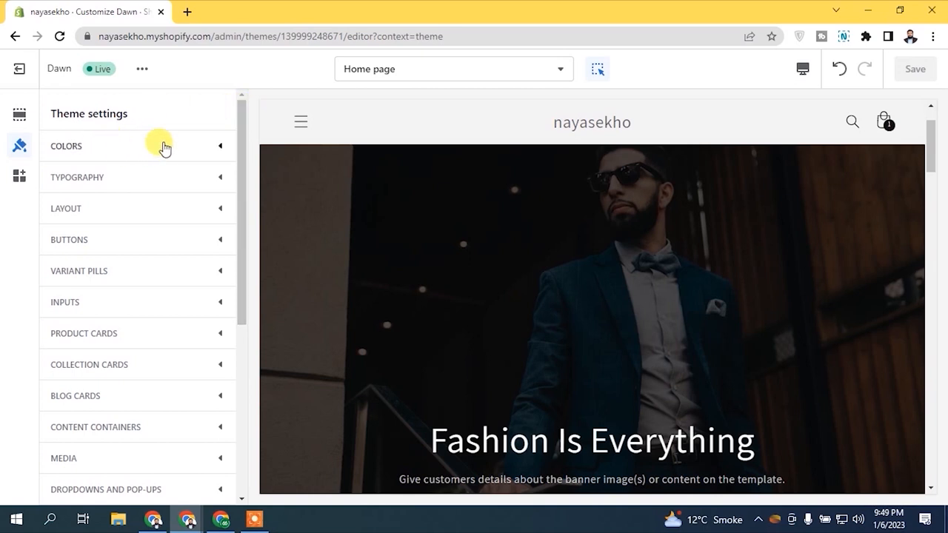
{"action": "left_click", "coordinate": [215, 147]}
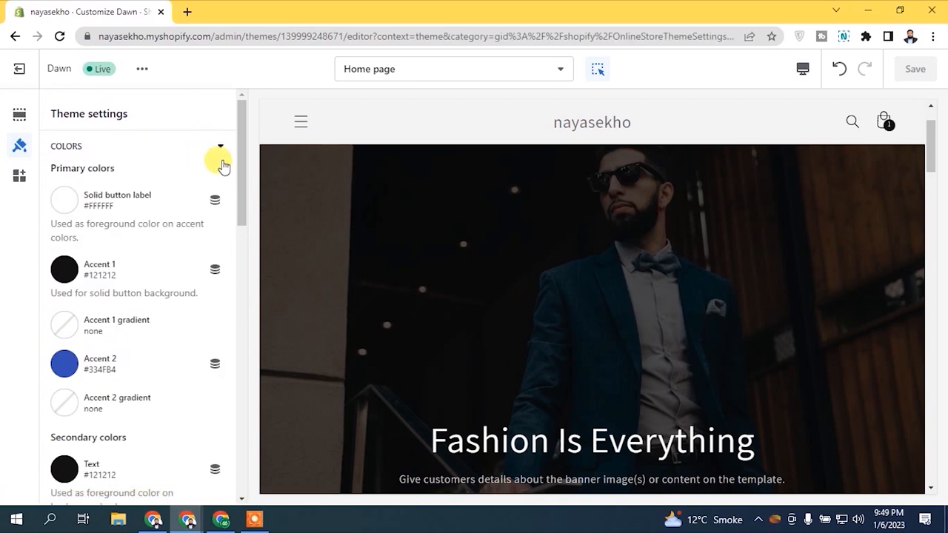
{"action": "left_click_drag", "start_coordinate": [239, 155], "coordinate": [247, 123]}
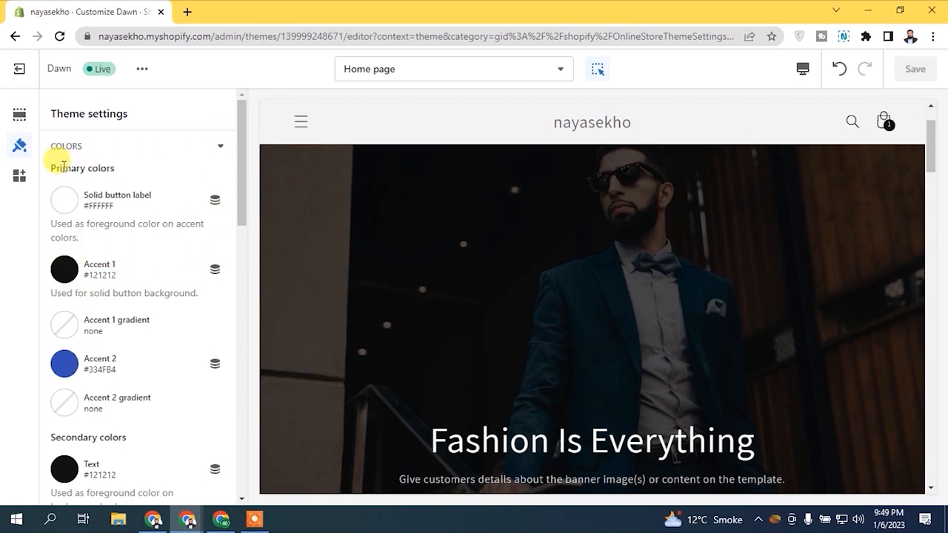
{"action": "left_click_drag", "start_coordinate": [248, 133], "coordinate": [239, 110]}
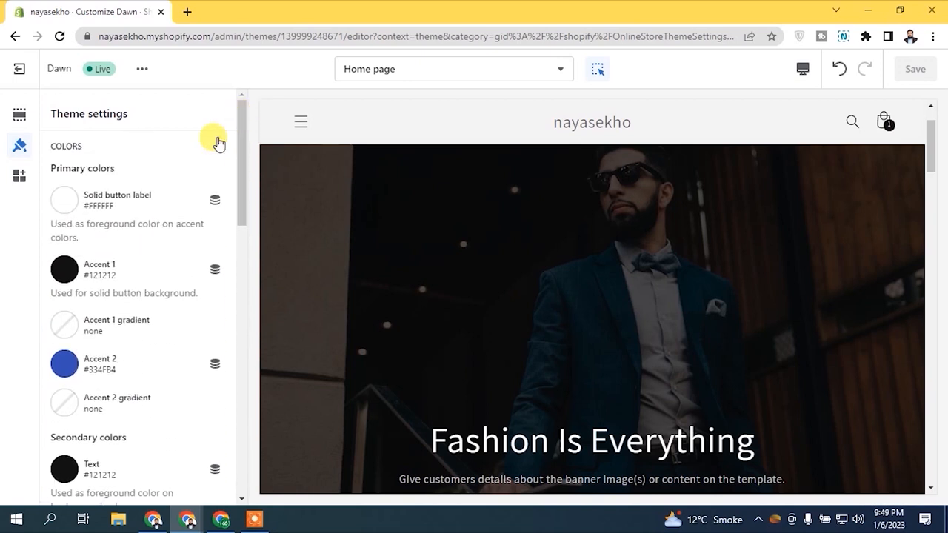
{"action": "left_click", "coordinate": [219, 147]}
Step: Review the heading and body fonts in the Typography category and compare them with the home page banner text
{"action": "left_click", "coordinate": [215, 177]}
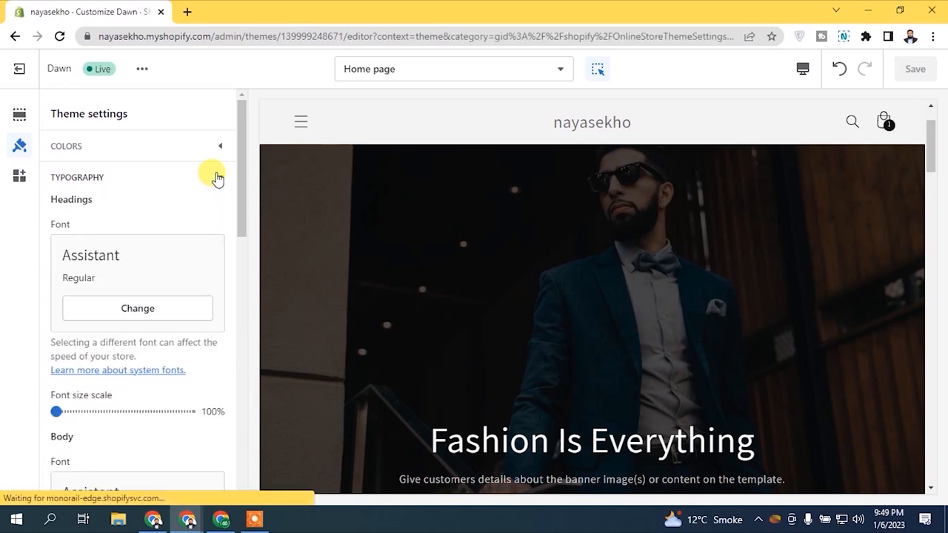
{"action": "left_click_drag", "start_coordinate": [237, 133], "coordinate": [246, 234]}
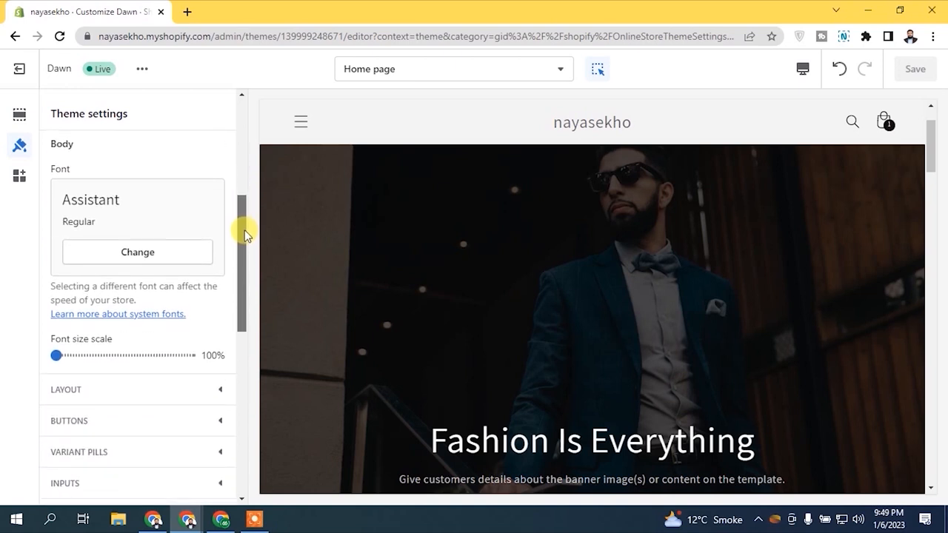
{"action": "scroll", "coordinate": [613, 264], "scroll_direction": "down", "scroll_amount": 3}
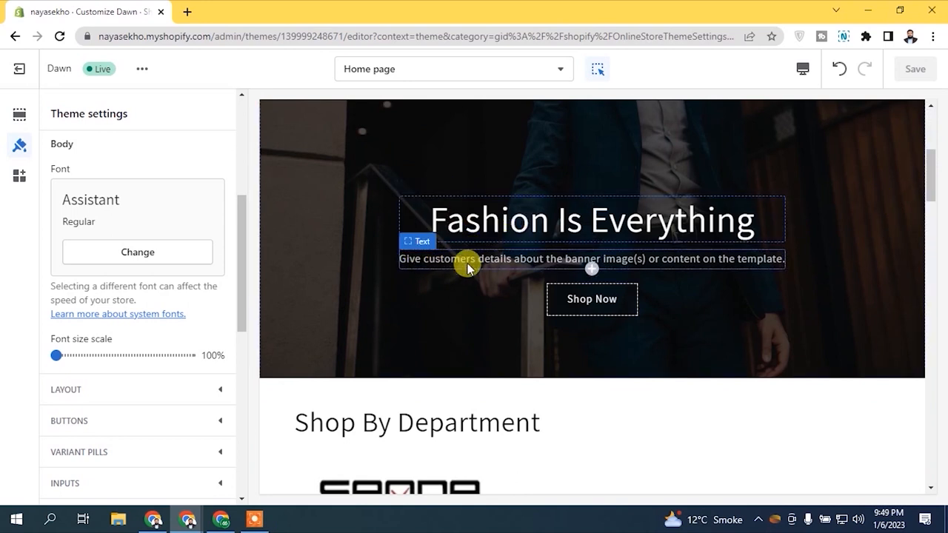
{"action": "left_click_drag", "start_coordinate": [240, 230], "coordinate": [254, 112]}
{"action": "left_click", "coordinate": [222, 178]}
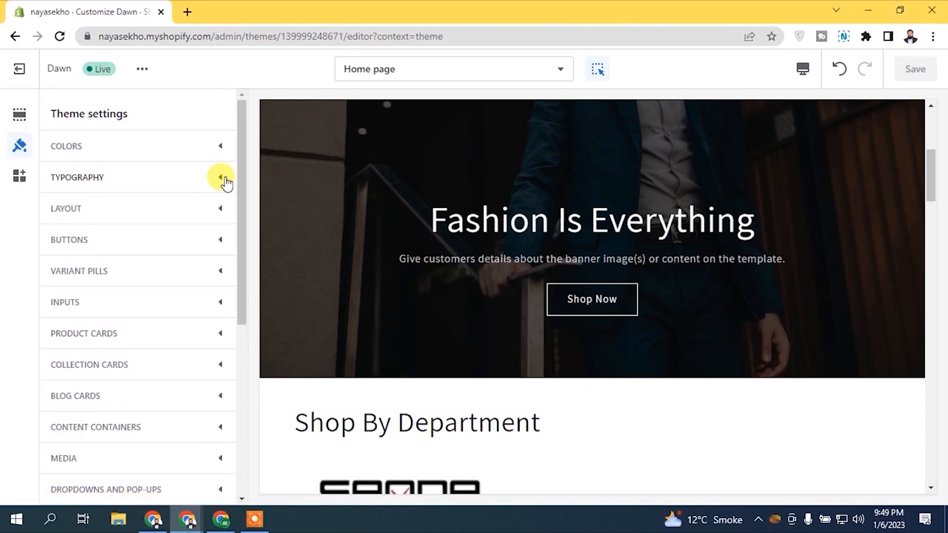
Step: Review the theme's Layout width and spacing options and the border and shadow options for Buttons
{"action": "left_click", "coordinate": [220, 210]}
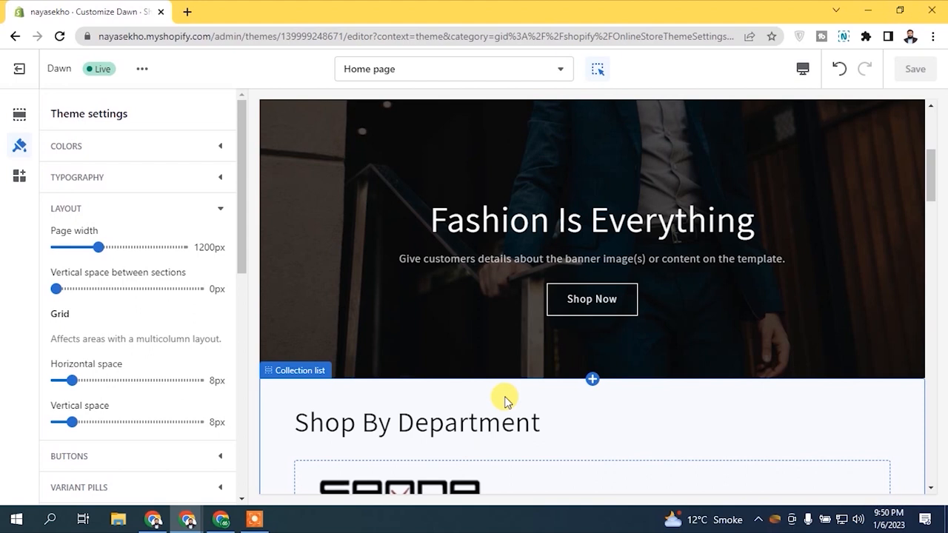
{"action": "left_click", "coordinate": [206, 214]}
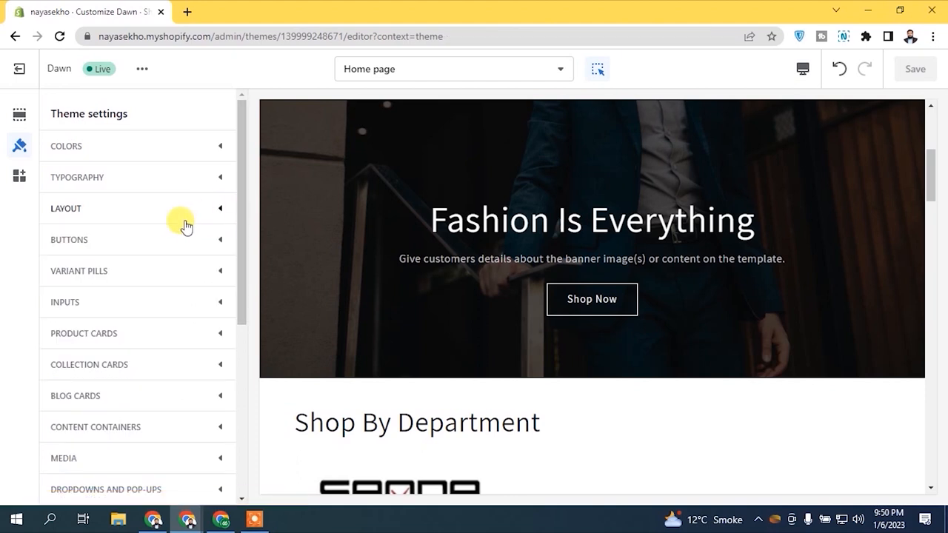
{"action": "left_click", "coordinate": [200, 244]}
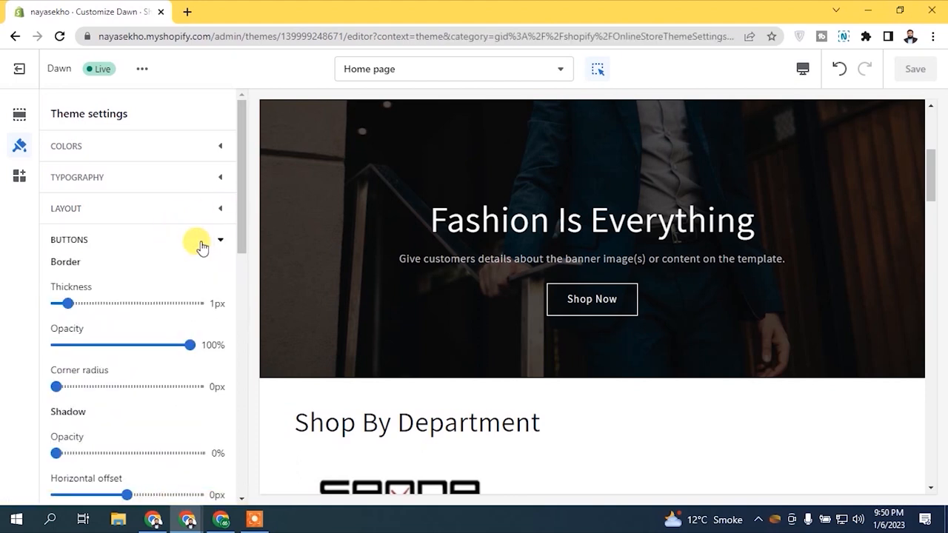
{"action": "mouse_move", "coordinate": [242, 192]}
{"action": "left_mouse_down"}
{"action": "mouse_move", "coordinate": [239, 280]}
{"action": "mouse_move", "coordinate": [244, 186]}
{"action": "mouse_move", "coordinate": [240, 194]}
{"action": "left_mouse_up"}
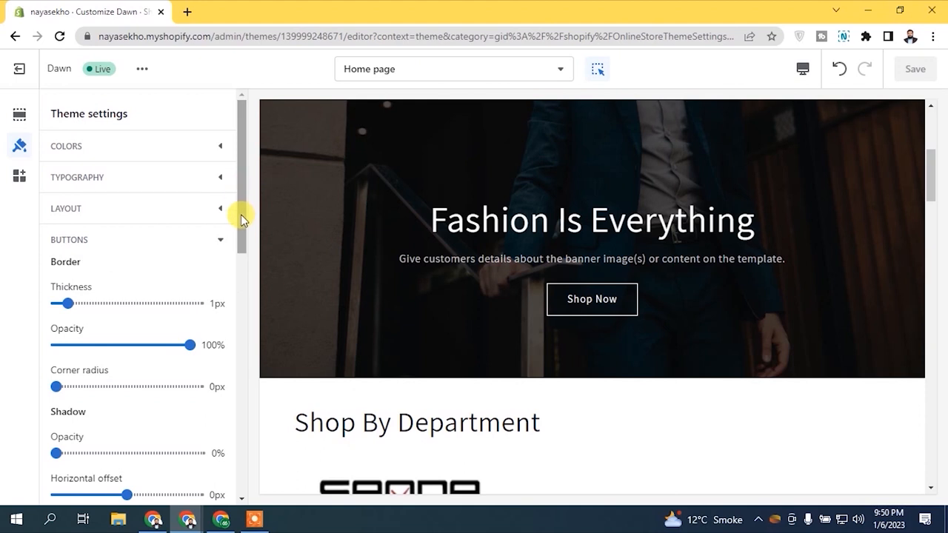
{"action": "left_click", "coordinate": [222, 241]}
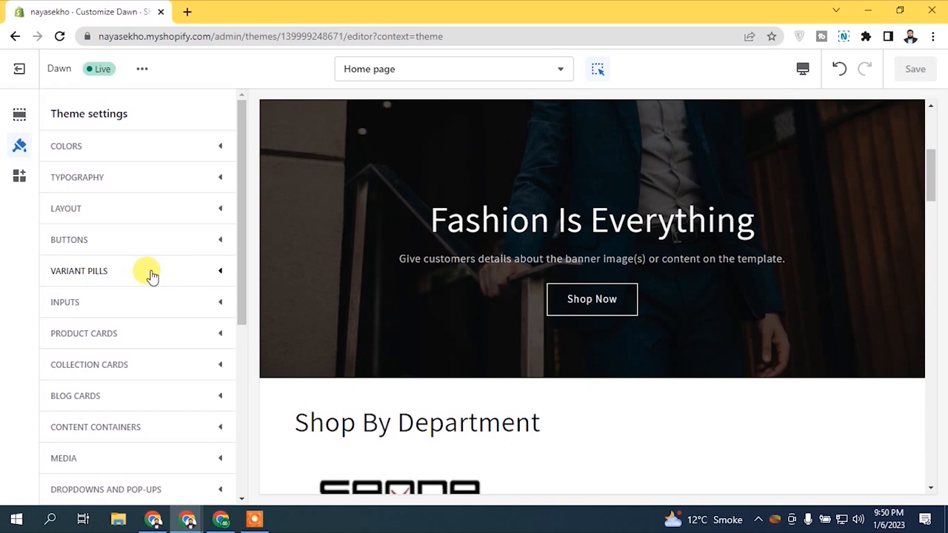
Step: Review the theme's border and shadow options for Inputs
{"action": "left_click_drag", "start_coordinate": [245, 164], "coordinate": [244, 205]}
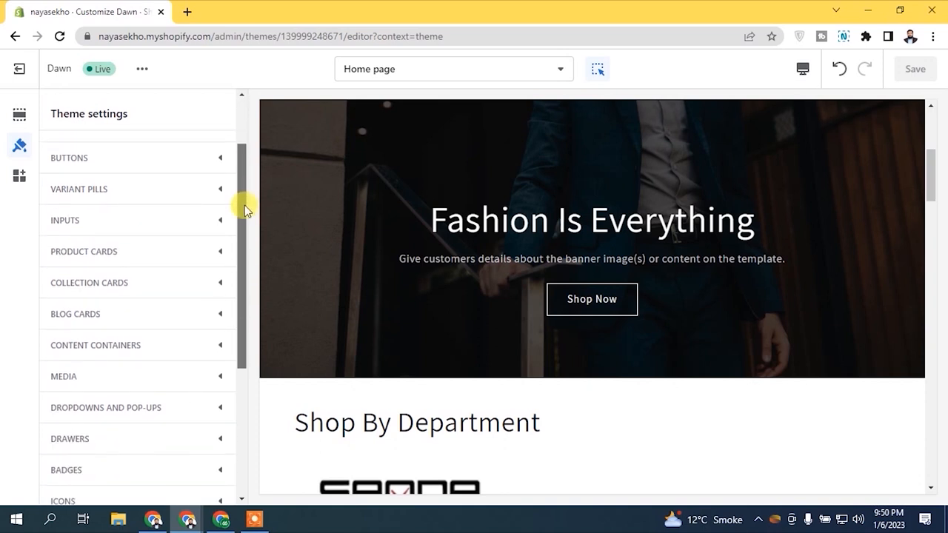
{"action": "left_click", "coordinate": [81, 216]}
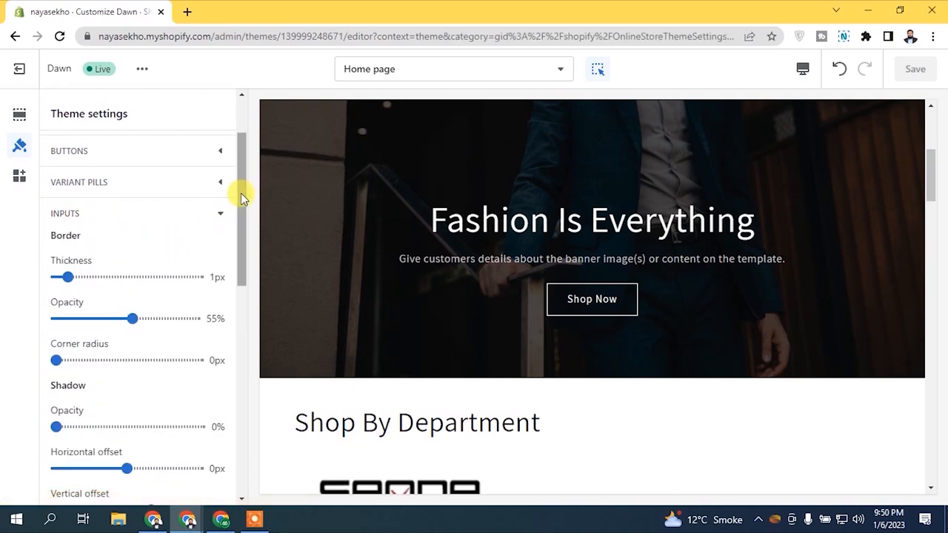
{"action": "mouse_move", "coordinate": [241, 198]}
{"action": "left_mouse_down"}
{"action": "mouse_move", "coordinate": [239, 272]}
{"action": "mouse_move", "coordinate": [235, 199]}
{"action": "left_mouse_up"}
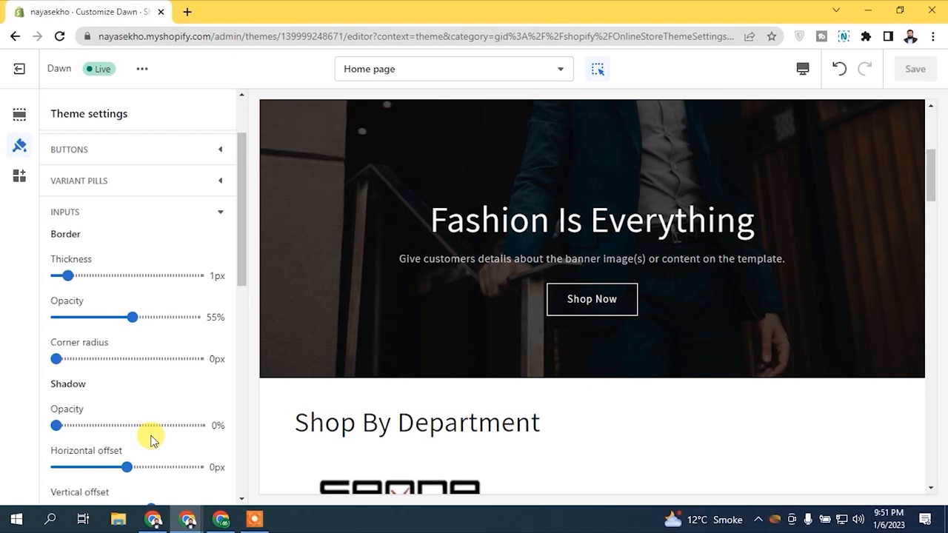
Step: Close Inputs and review the Product cards style, image padding, text alignment, color scheme and border options alongside the home page preview
{"action": "left_click", "coordinate": [215, 216]}
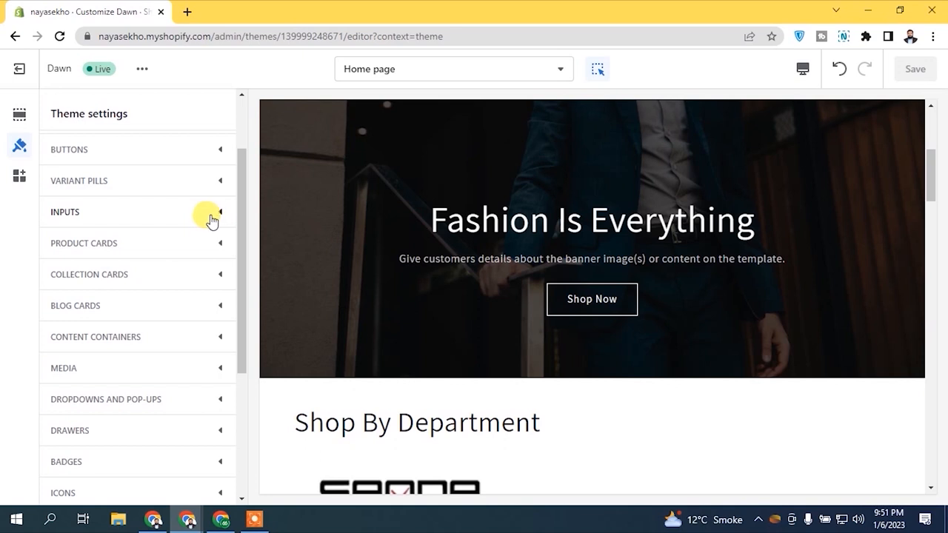
{"action": "left_click", "coordinate": [167, 244]}
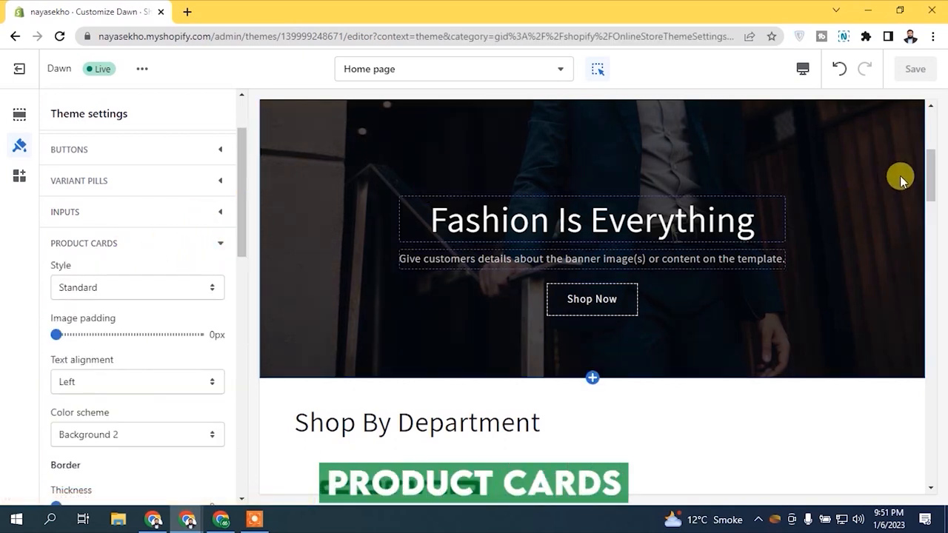
{"action": "left_click_drag", "start_coordinate": [930, 169], "coordinate": [787, 324]}
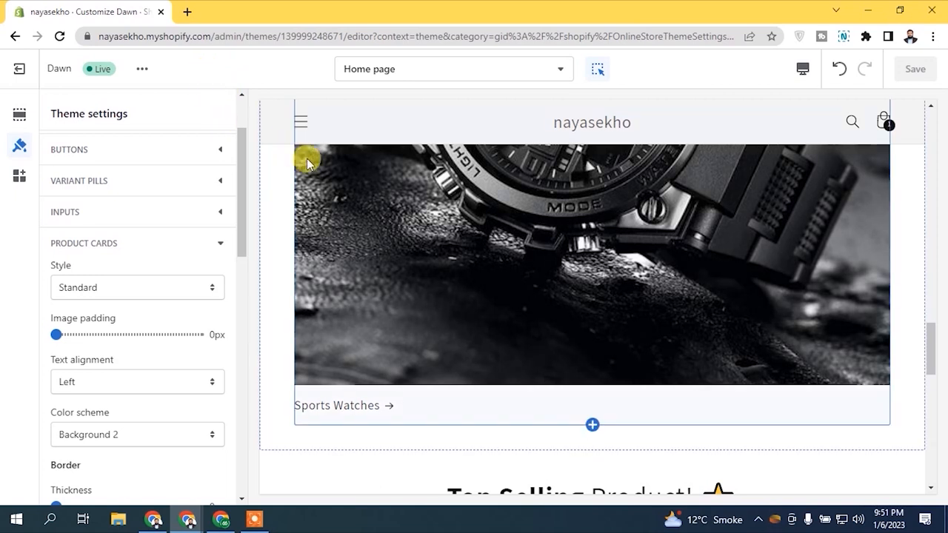
{"action": "left_click_drag", "start_coordinate": [240, 145], "coordinate": [242, 163]}
{"action": "left_click", "coordinate": [166, 228]}
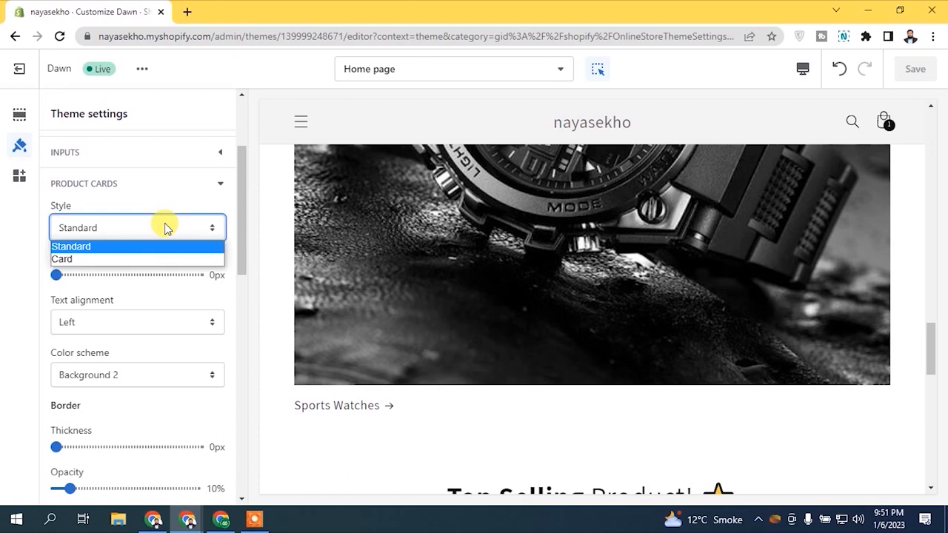
{"action": "left_click", "coordinate": [167, 228]}
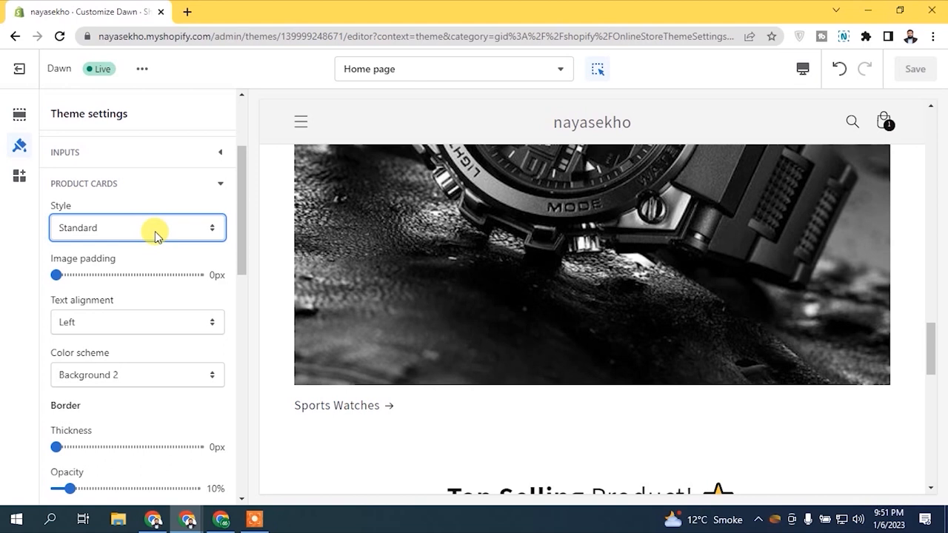
{"action": "left_click_drag", "start_coordinate": [242, 192], "coordinate": [244, 215]}
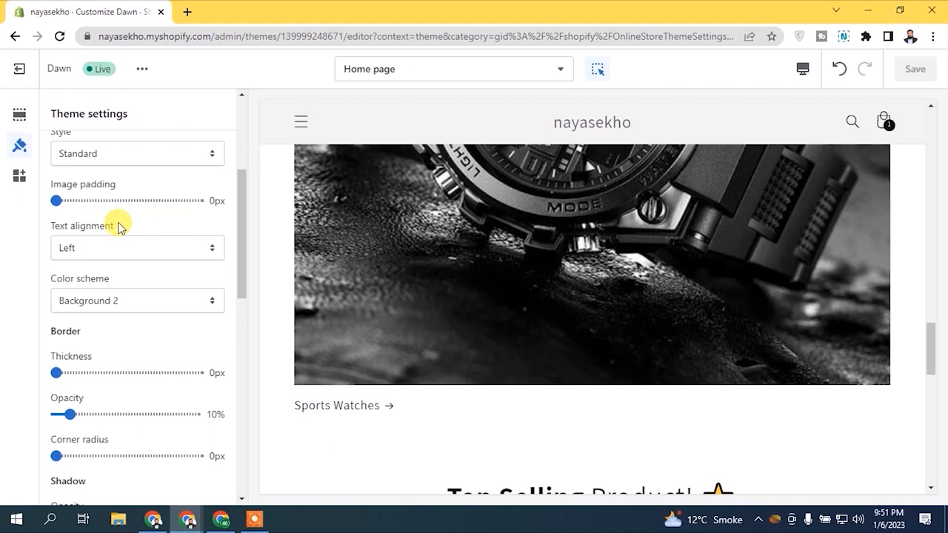
{"action": "left_click", "coordinate": [120, 249]}
{"action": "left_click", "coordinate": [118, 254]}
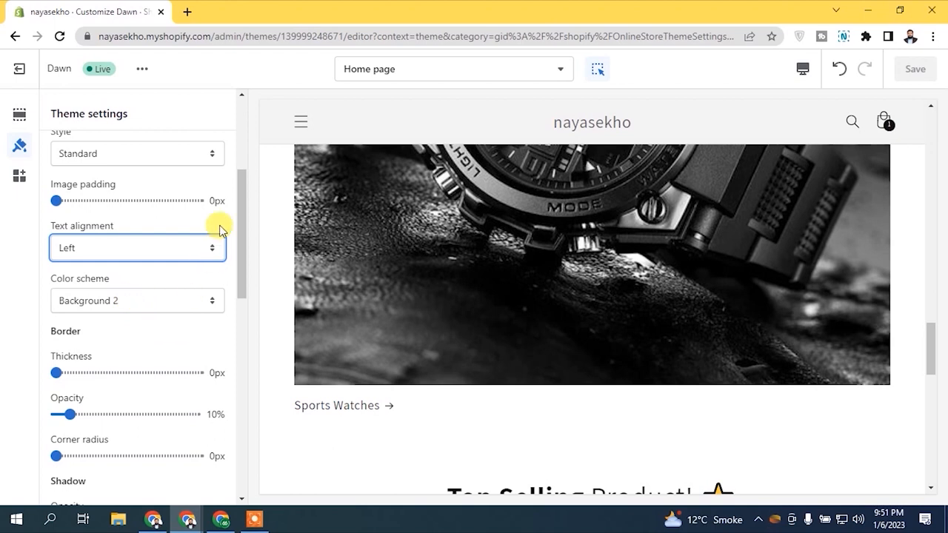
{"action": "left_click_drag", "start_coordinate": [240, 201], "coordinate": [254, 164]}
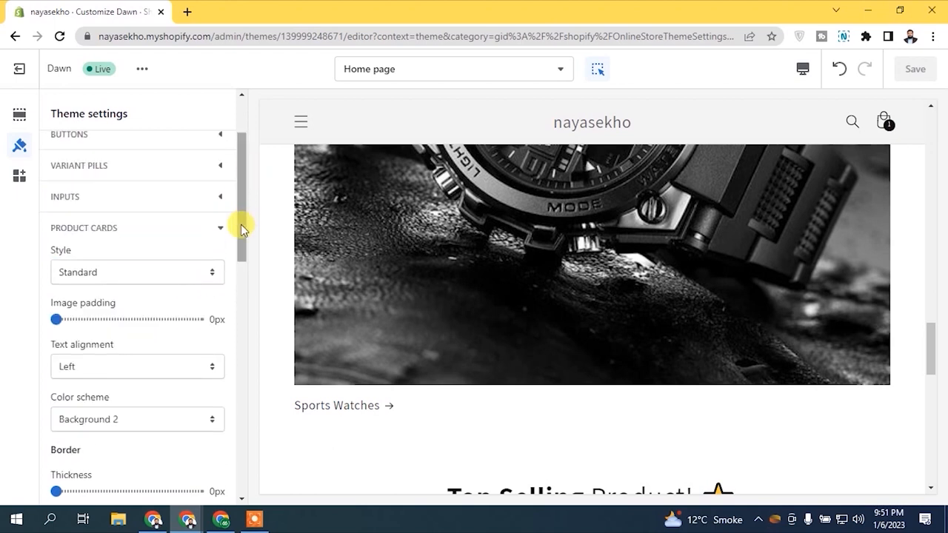
{"action": "left_click", "coordinate": [220, 226]}
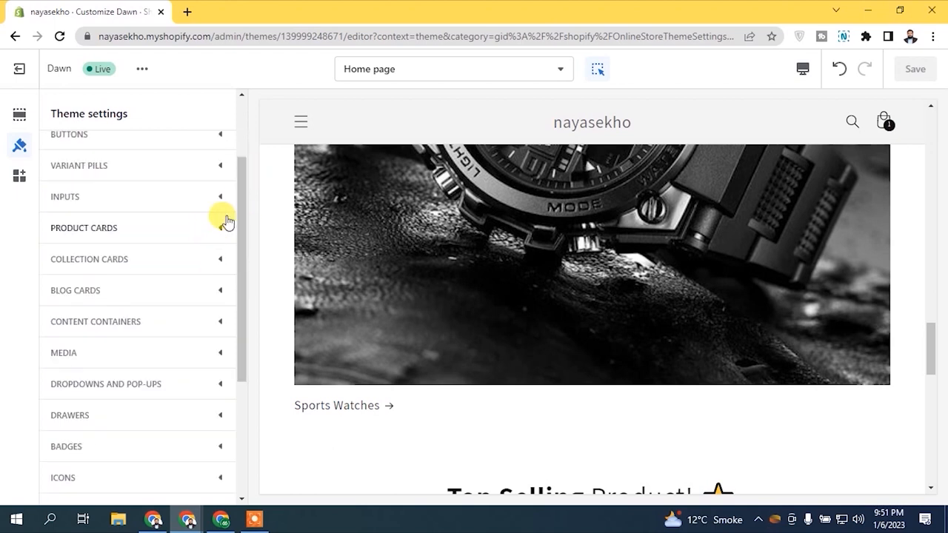
Step: Review the style, image padding, text alignment and color scheme options for Collection cards and Blog cards
{"action": "left_click", "coordinate": [138, 262]}
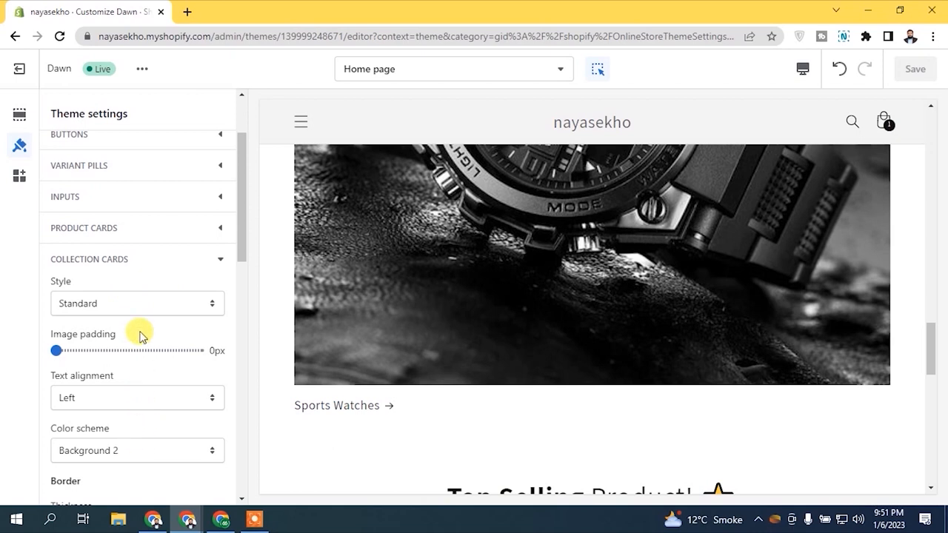
{"action": "left_click", "coordinate": [136, 259]}
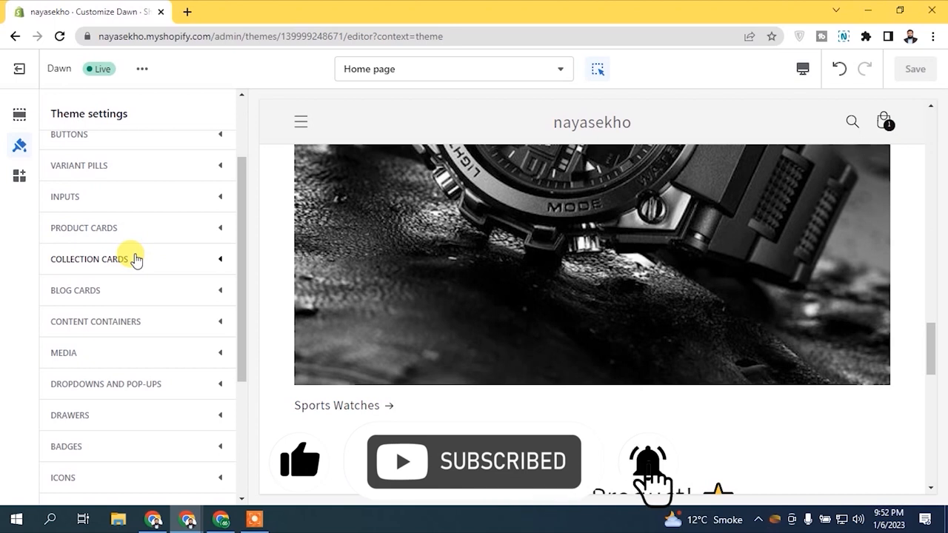
{"action": "left_click", "coordinate": [162, 292]}
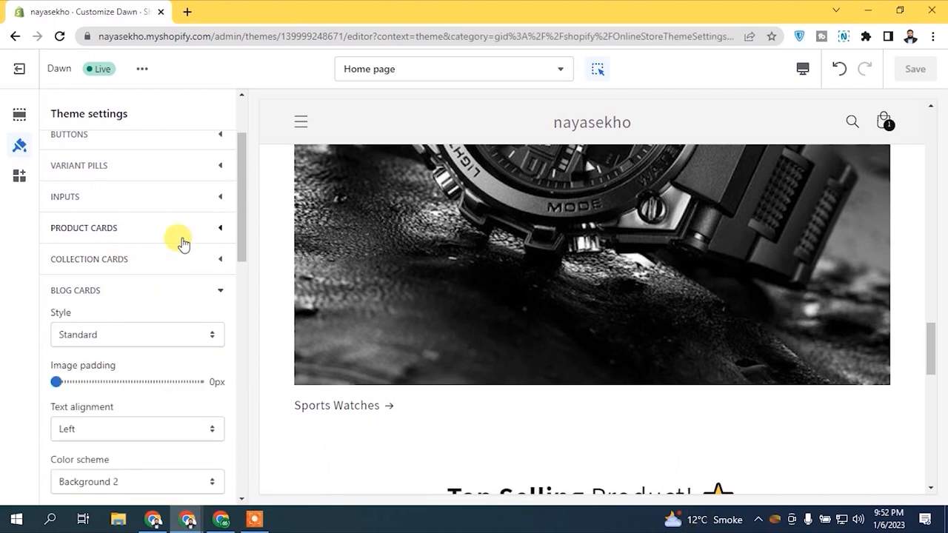
{"action": "left_click", "coordinate": [152, 289]}
{"action": "left_click_drag", "start_coordinate": [926, 324], "coordinate": [931, 455]}
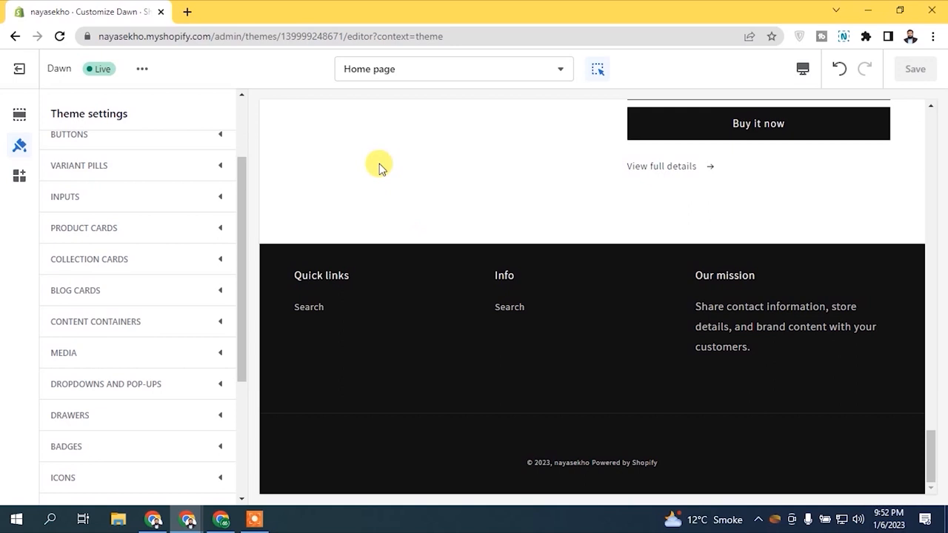
Step: Review the border and shadow options for Content containers alongside the collection and banner sections of the home page
{"action": "left_click_drag", "start_coordinate": [243, 170], "coordinate": [237, 205]}
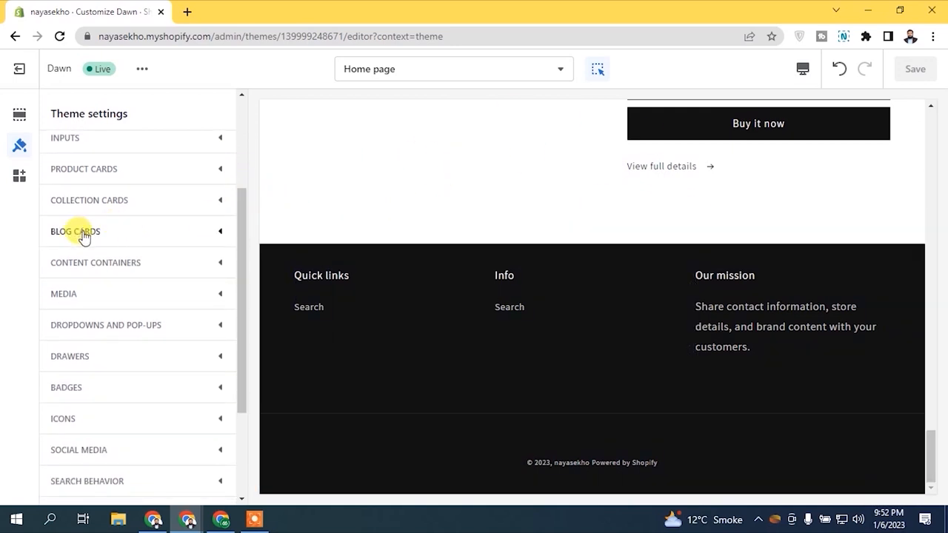
{"action": "left_click", "coordinate": [174, 265]}
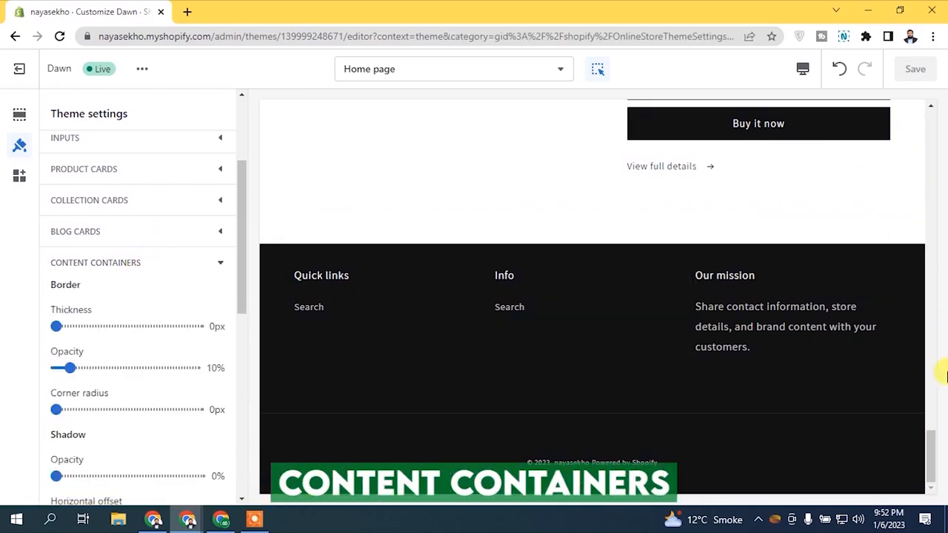
{"action": "left_click", "coordinate": [935, 338]}
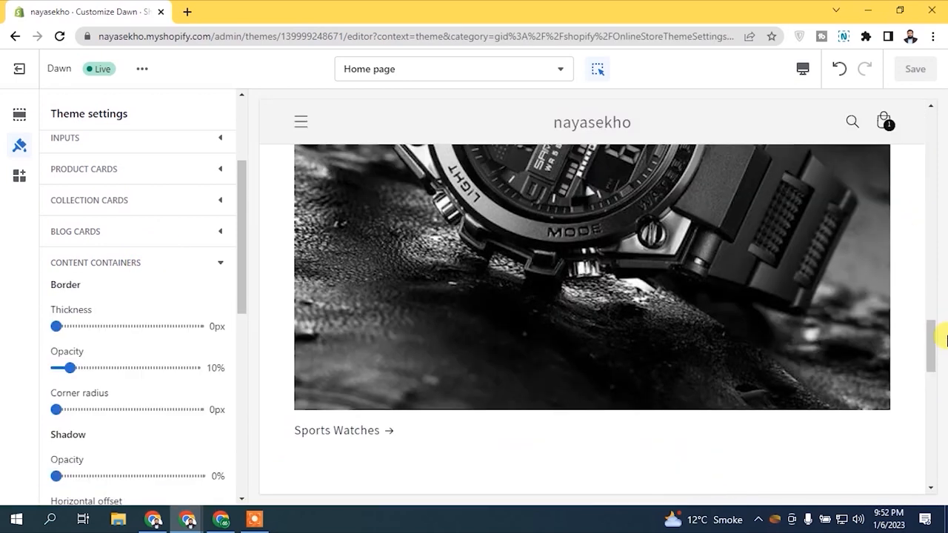
{"action": "left_click_drag", "start_coordinate": [928, 328], "coordinate": [936, 152]}
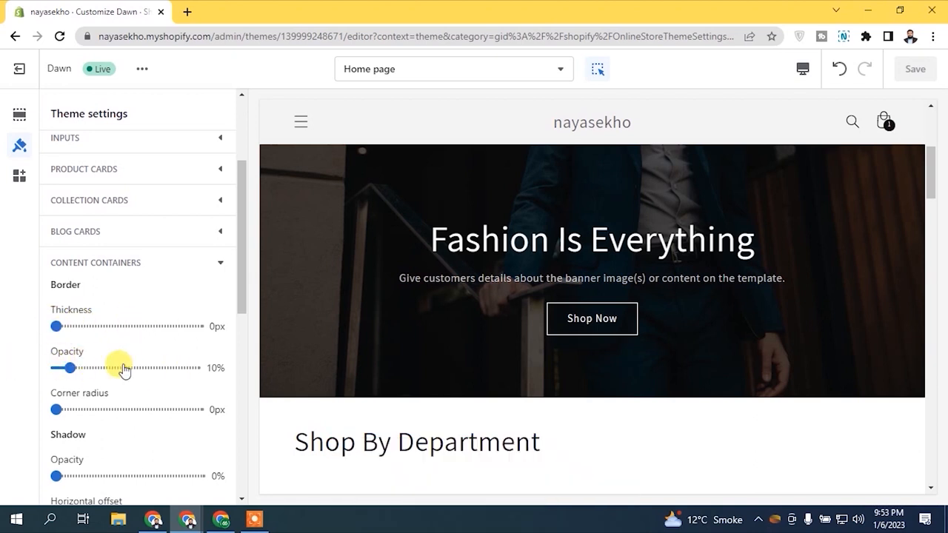
{"action": "left_click", "coordinate": [213, 263]}
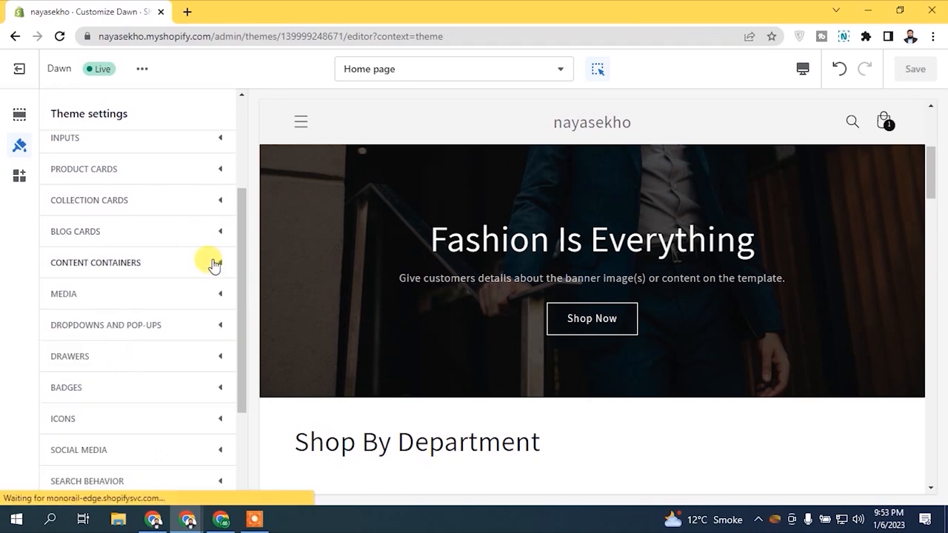
Step: Review the border and shadow options for Media and for Dropdowns and pop-ups
{"action": "left_click", "coordinate": [166, 297]}
{"action": "mouse_move", "coordinate": [246, 223]}
{"action": "left_mouse_down"}
{"action": "mouse_move", "coordinate": [244, 269]}
{"action": "mouse_move", "coordinate": [243, 240]}
{"action": "left_mouse_up"}
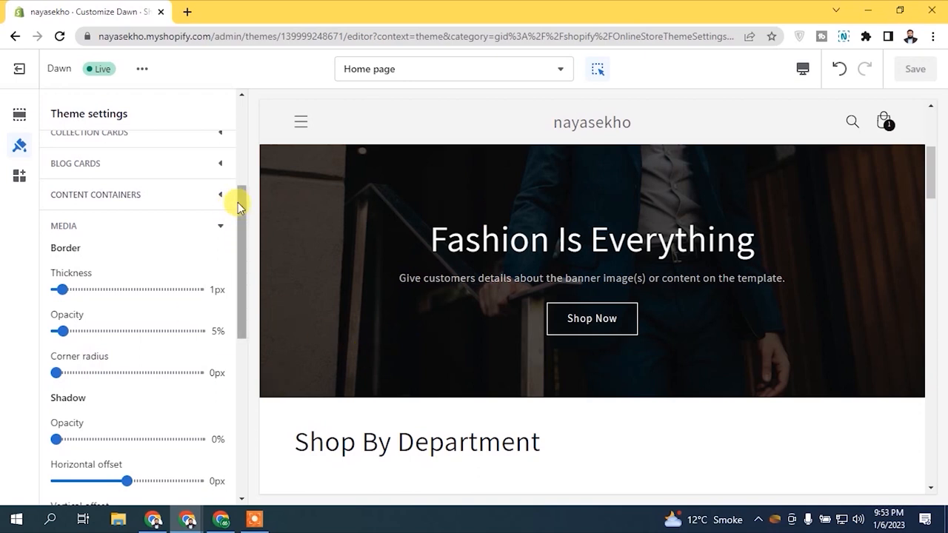
{"action": "left_click", "coordinate": [222, 226]}
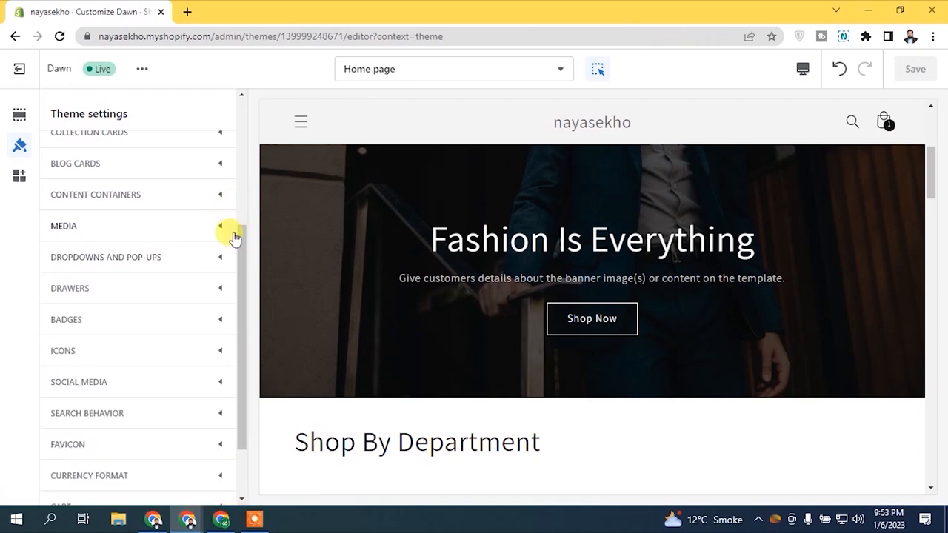
{"action": "left_click", "coordinate": [111, 259]}
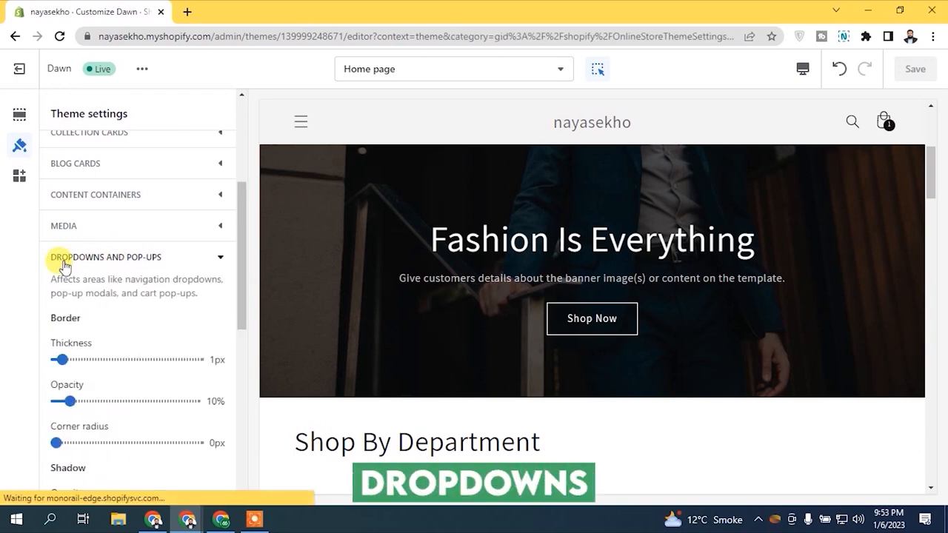
{"action": "left_click", "coordinate": [183, 255]}
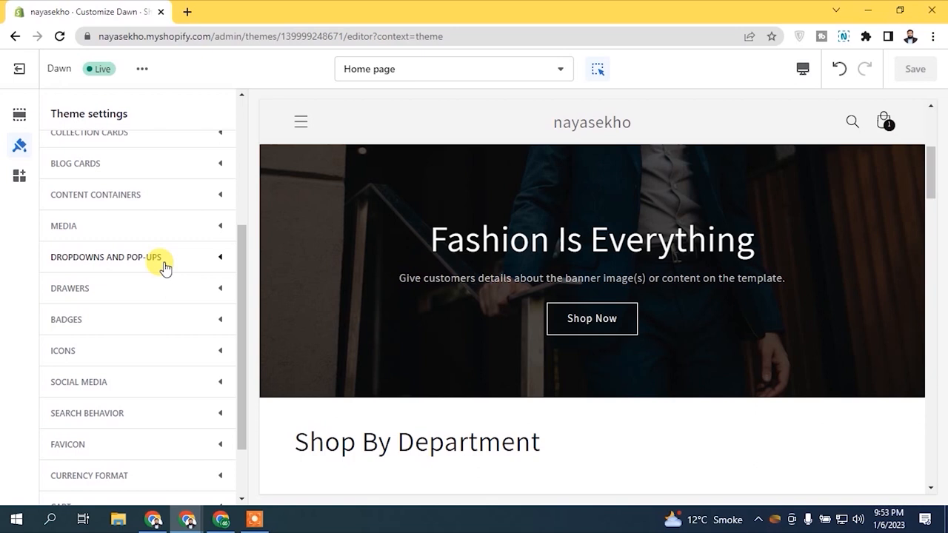
{"action": "left_click", "coordinate": [164, 265]}
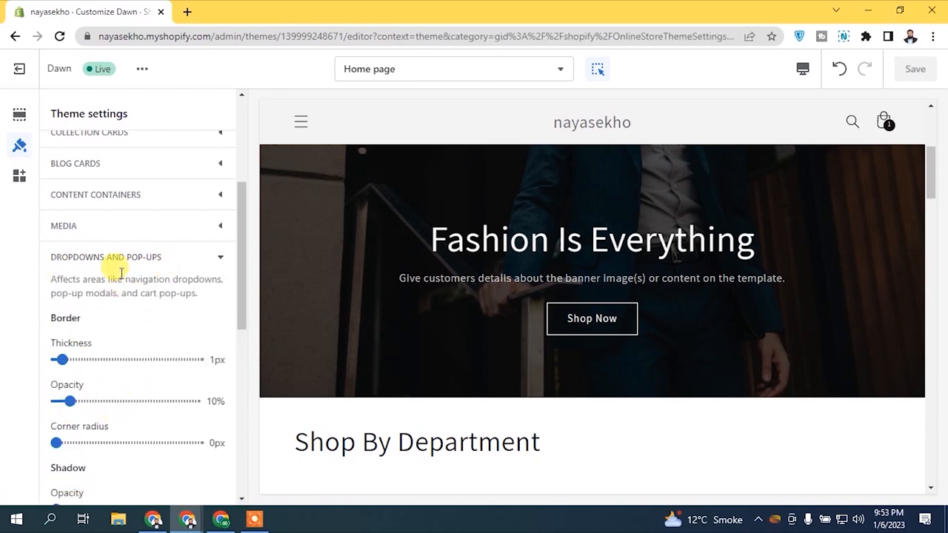
{"action": "left_click", "coordinate": [140, 259]}
Step: Review the theme's border and shadow options for Drawers
{"action": "scroll", "coordinate": [185, 257], "scroll_direction": "down", "scroll_amount": 1}
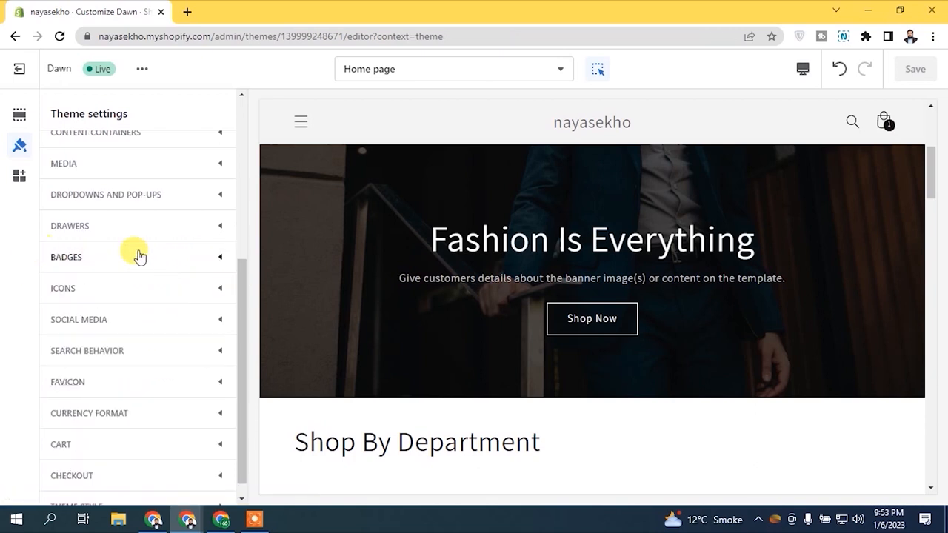
{"action": "left_click", "coordinate": [101, 229]}
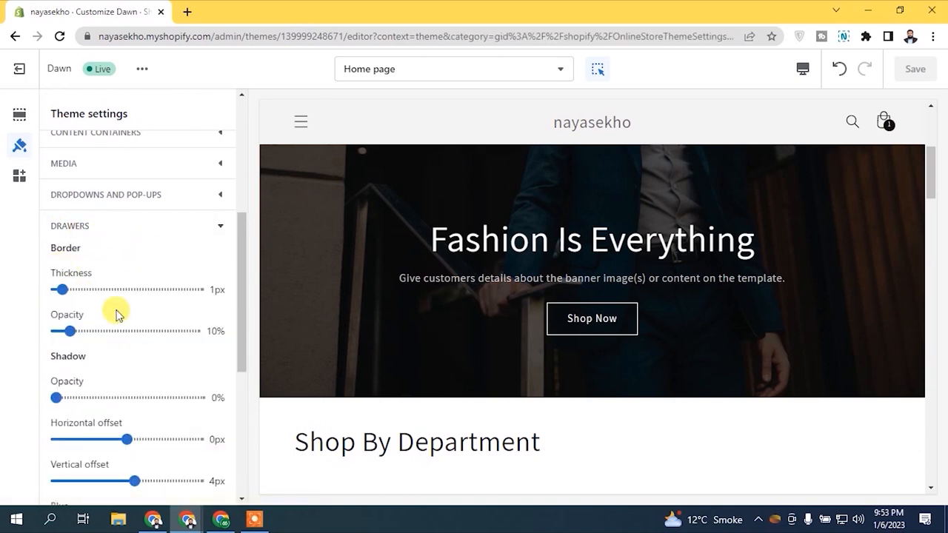
{"action": "left_click", "coordinate": [189, 236]}
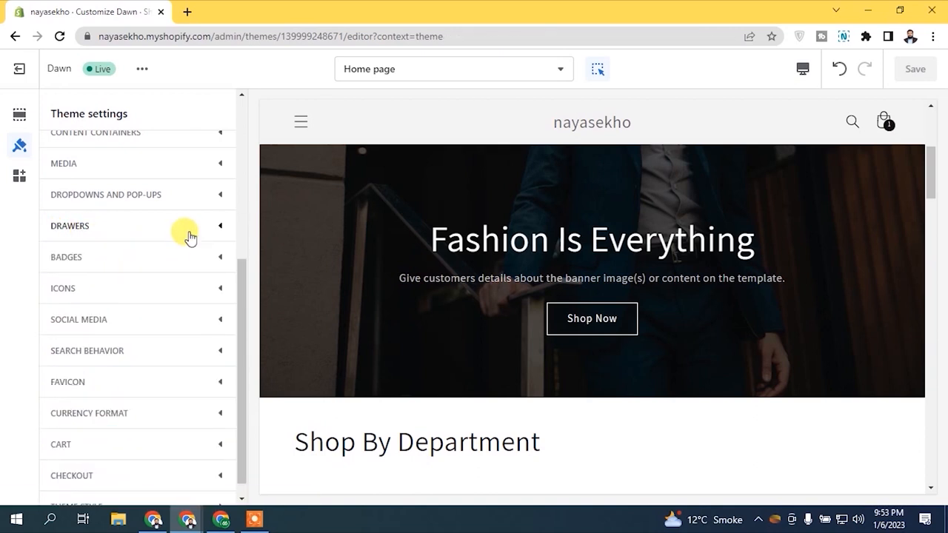
Step: Review the Badges options for position on cards, corner radius, and sale and sold out color schemes
{"action": "left_click", "coordinate": [115, 261]}
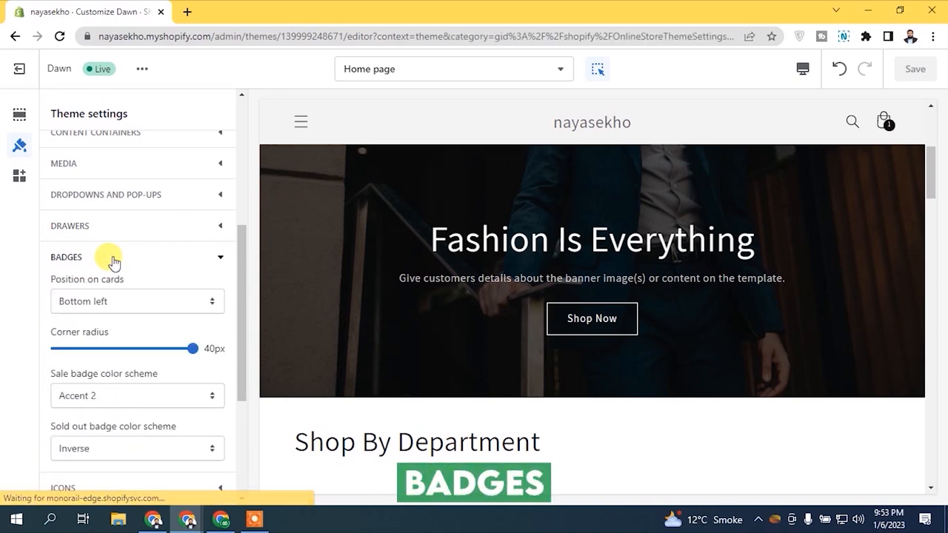
{"action": "left_click_drag", "start_coordinate": [931, 181], "coordinate": [937, 219]}
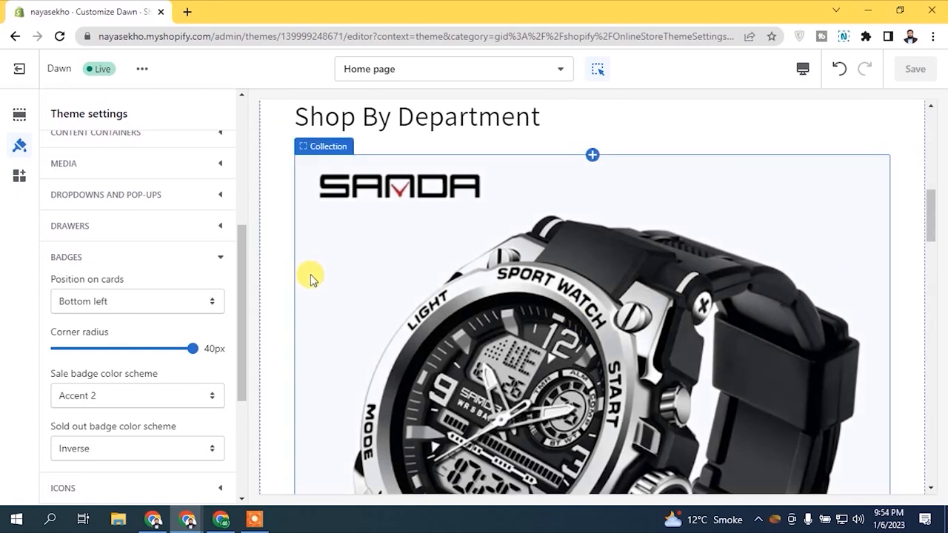
{"action": "mouse_move", "coordinate": [239, 248]}
{"action": "left_mouse_down"}
{"action": "mouse_move", "coordinate": [242, 336]}
{"action": "mouse_move", "coordinate": [243, 265]}
{"action": "left_mouse_up"}
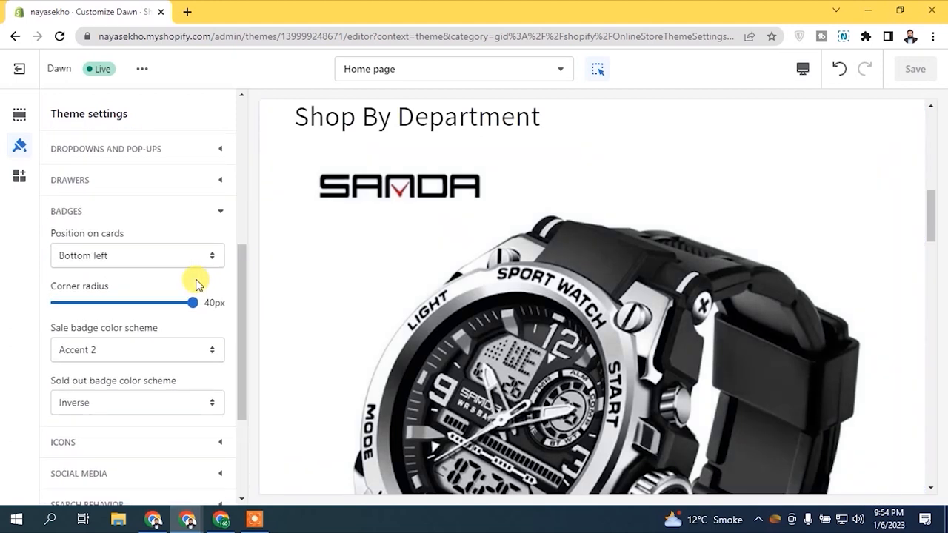
{"action": "left_click", "coordinate": [99, 260]}
{"action": "left_click", "coordinate": [99, 258]}
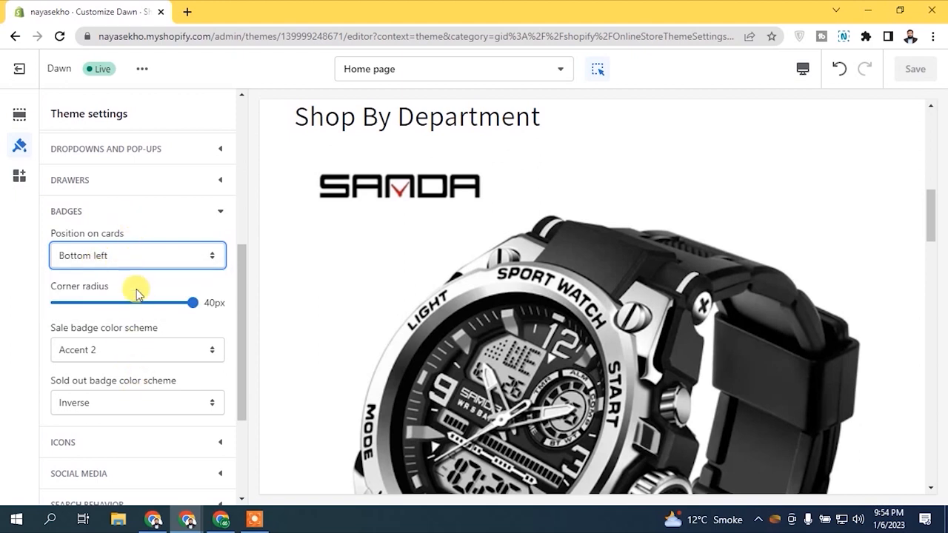
{"action": "left_click", "coordinate": [170, 211]}
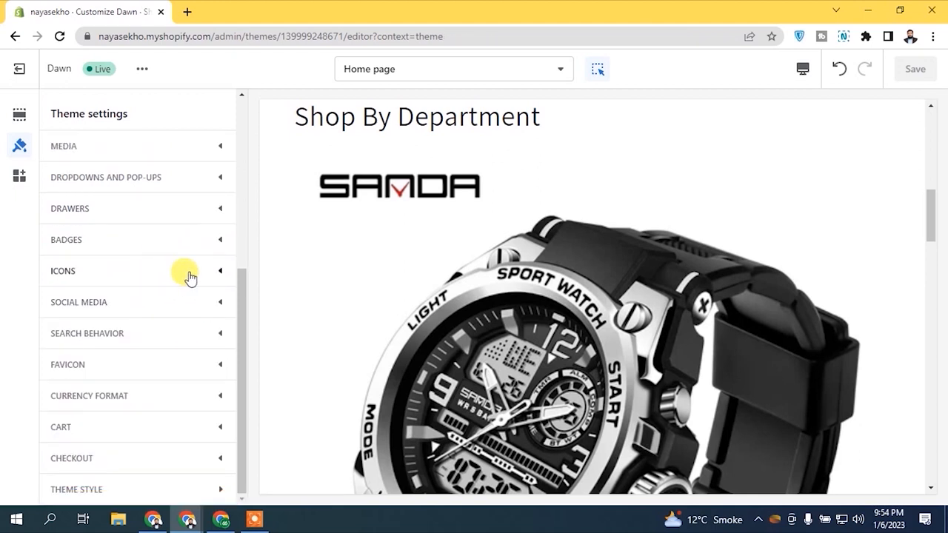
Step: Review the Icons color option and the account link fields in the Social media category
{"action": "left_click", "coordinate": [190, 274]}
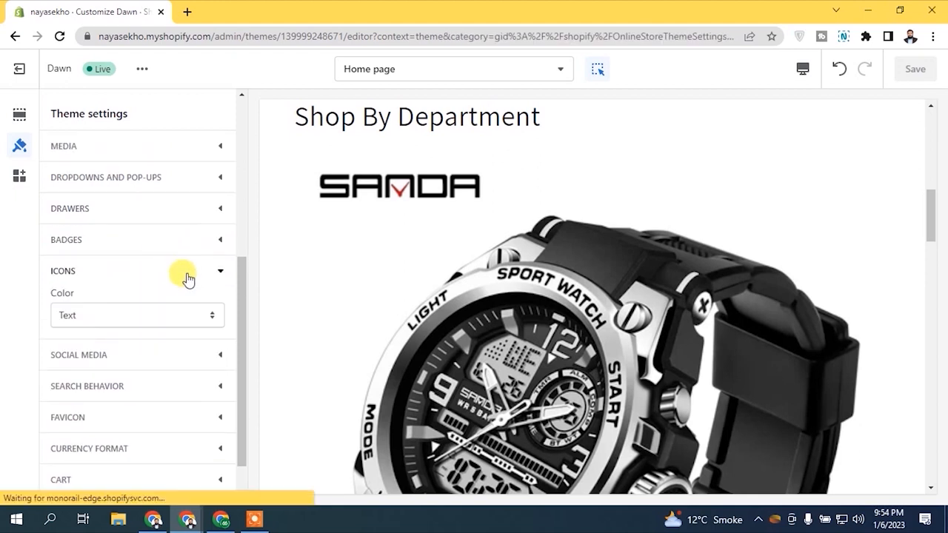
{"action": "left_click", "coordinate": [88, 271]}
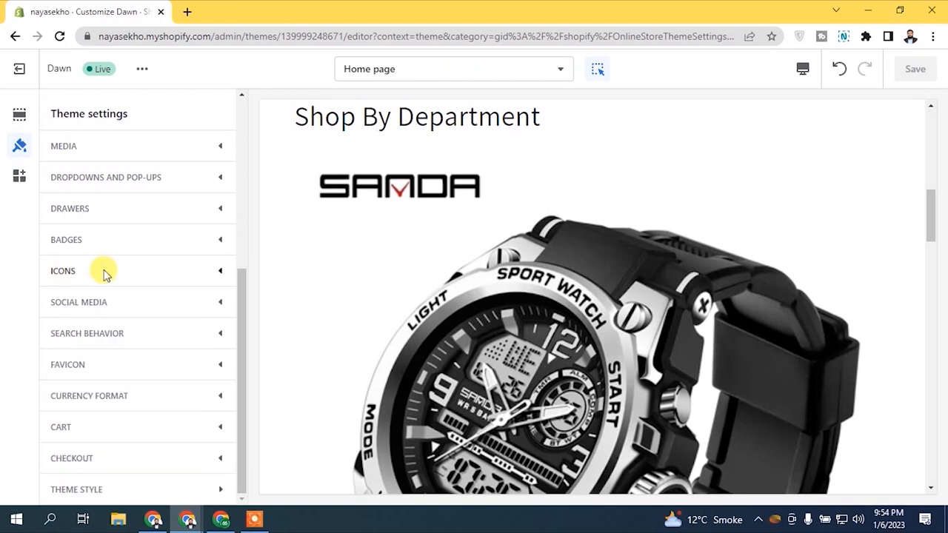
{"action": "left_click", "coordinate": [145, 304]}
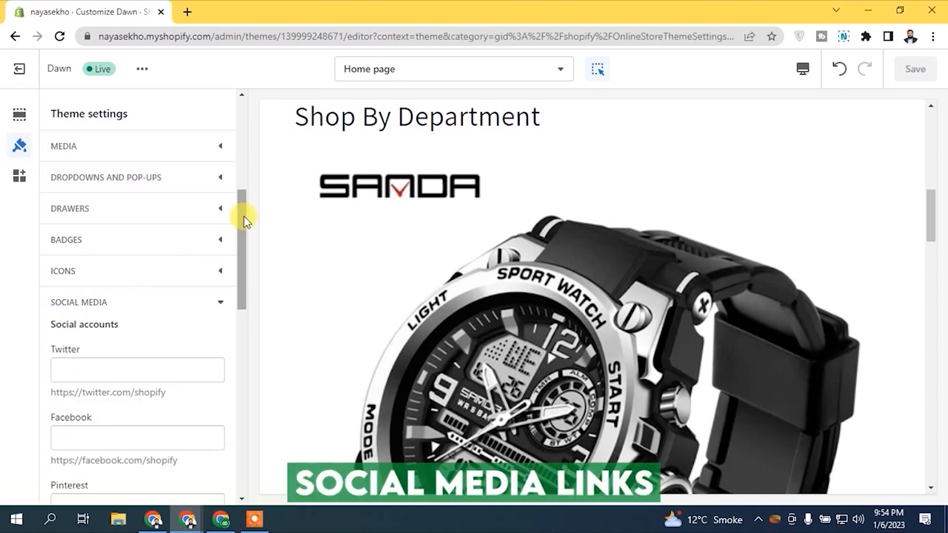
{"action": "left_click_drag", "start_coordinate": [243, 216], "coordinate": [244, 252]}
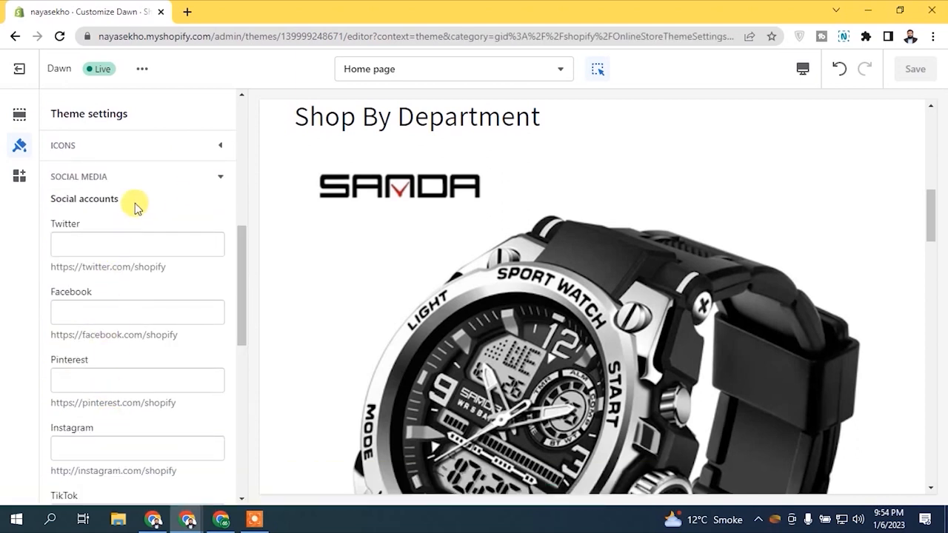
Step: Review the product suggestion options in the Search behavior category and glance at the Favicon category
{"action": "left_click", "coordinate": [181, 176]}
{"action": "left_click_drag", "start_coordinate": [929, 204], "coordinate": [930, 454]}
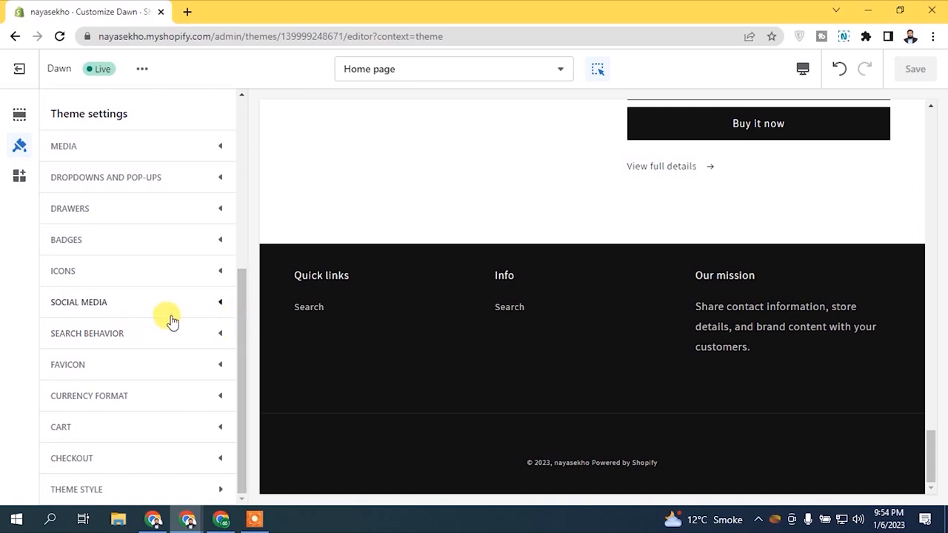
{"action": "left_click", "coordinate": [153, 336]}
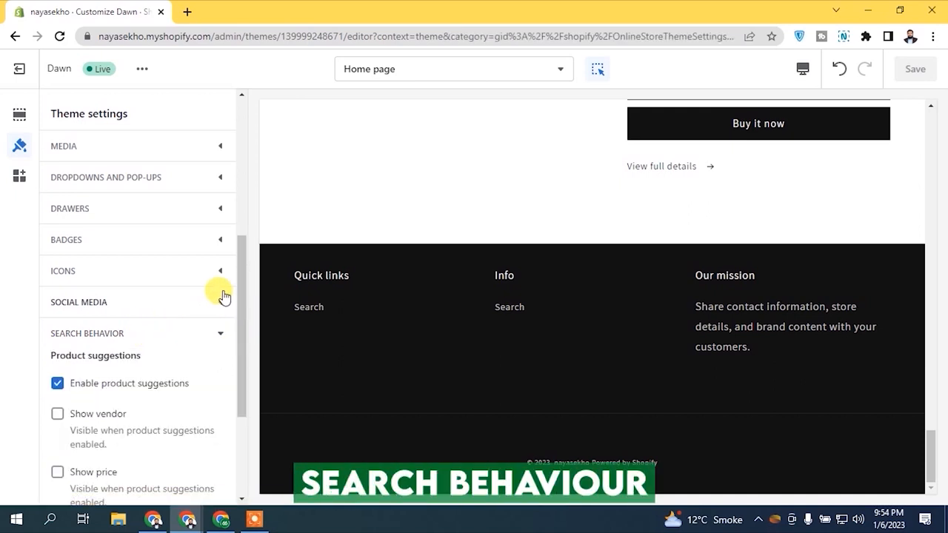
{"action": "left_click_drag", "start_coordinate": [240, 269], "coordinate": [246, 335]}
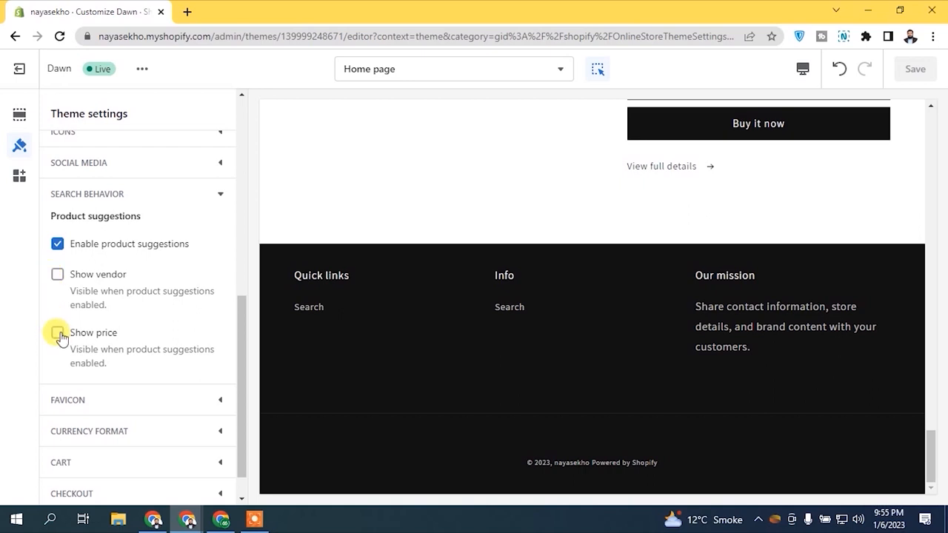
{"action": "left_click", "coordinate": [65, 400]}
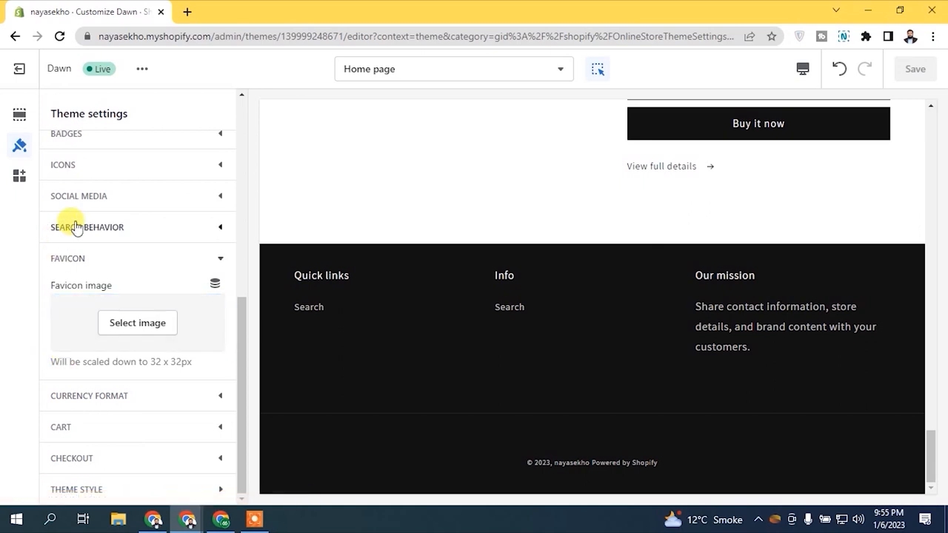
{"action": "left_click", "coordinate": [127, 260]}
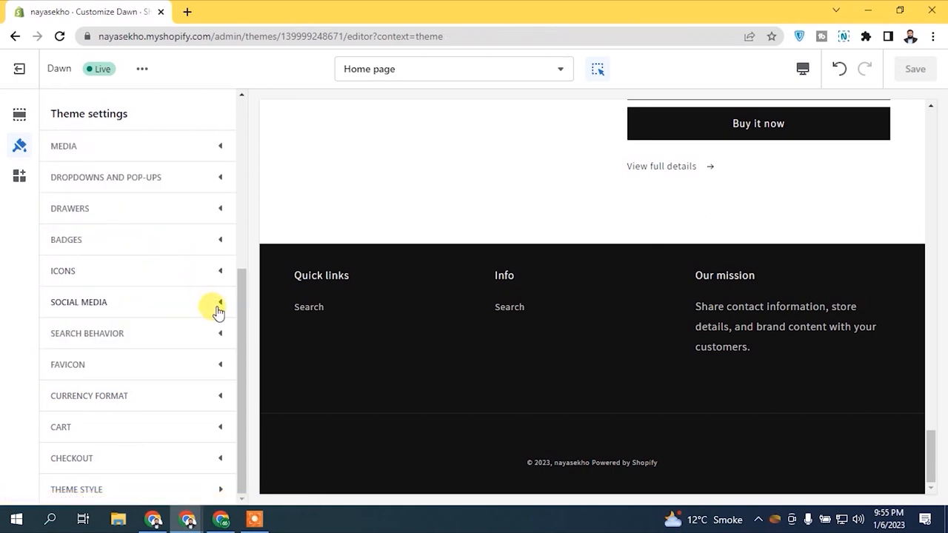
Step: Enable the Show price option for product suggestions in the Search behavior settings
{"action": "left_click", "coordinate": [117, 334]}
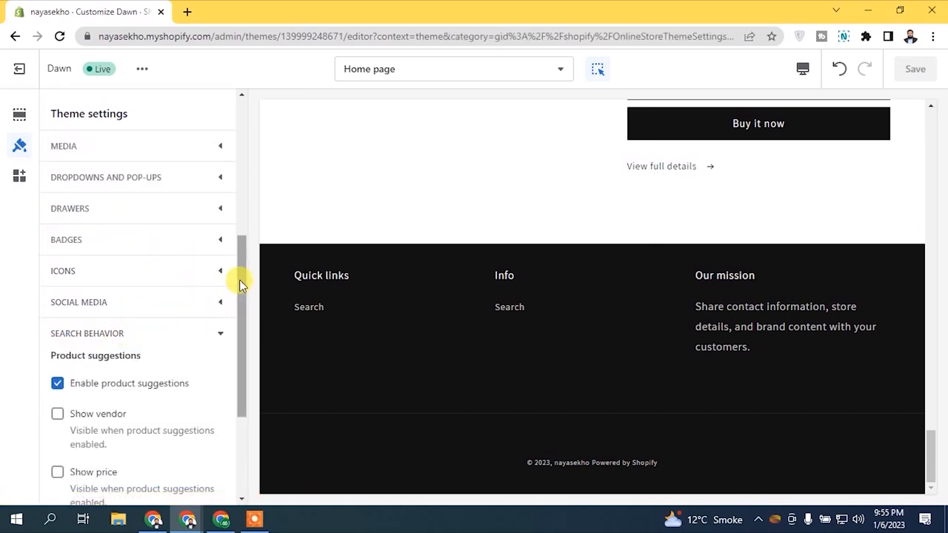
{"action": "left_click_drag", "start_coordinate": [239, 275], "coordinate": [200, 378]}
{"action": "left_click", "coordinate": [59, 298]}
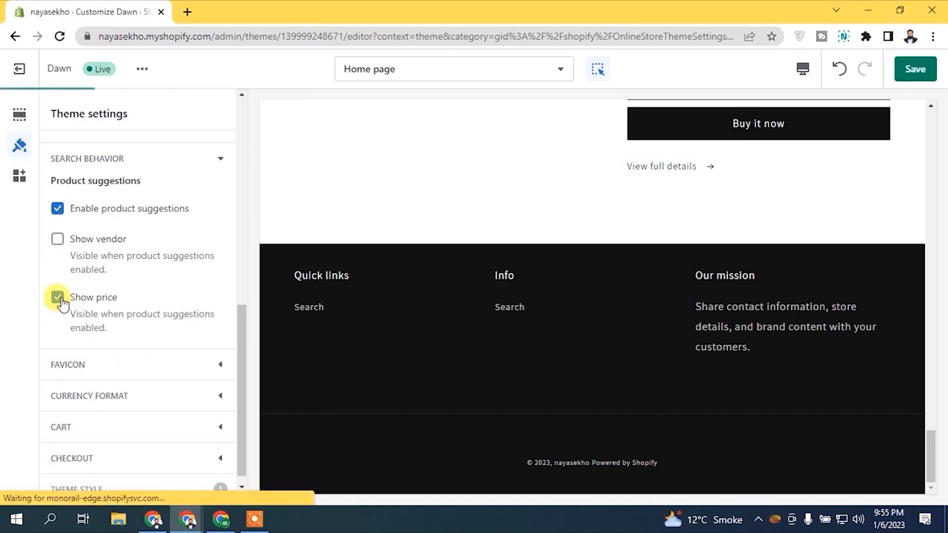
{"action": "left_click", "coordinate": [186, 161]}
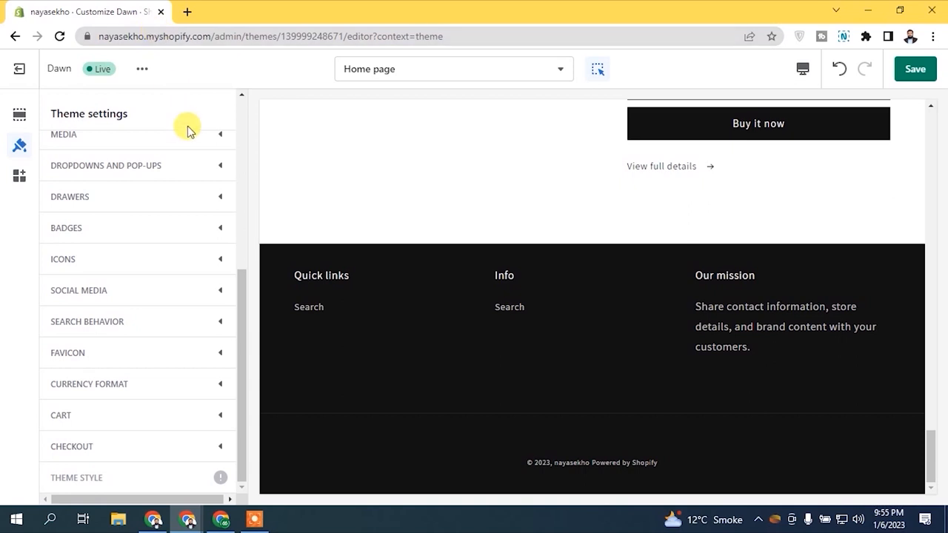
Step: Review the Favicon image setting and its scaling note, and compare it with the icon shown on the browser tab
{"action": "left_click", "coordinate": [159, 357]}
{"action": "left_click_drag", "start_coordinate": [242, 302], "coordinate": [245, 361]}
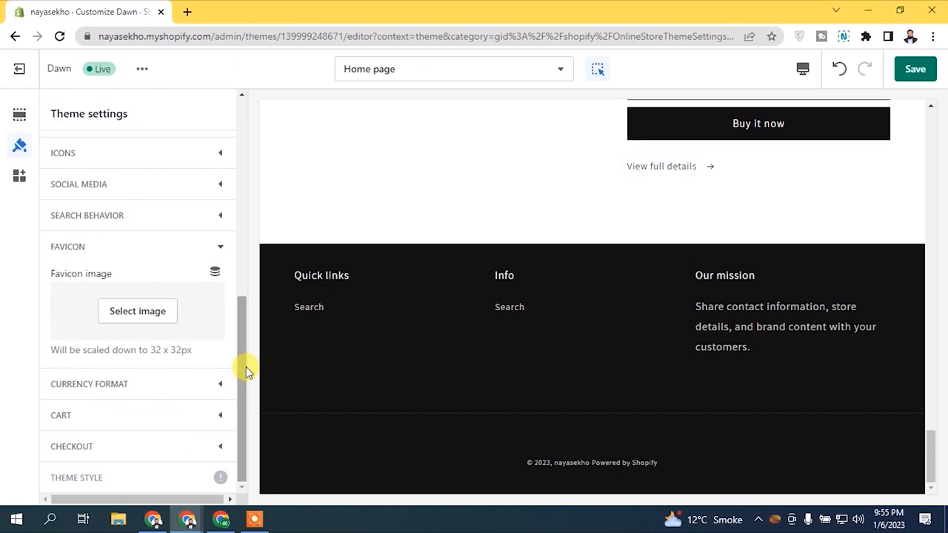
{"action": "left_click_drag", "start_coordinate": [152, 351], "coordinate": [195, 353]}
{"action": "left_click", "coordinate": [197, 353]}
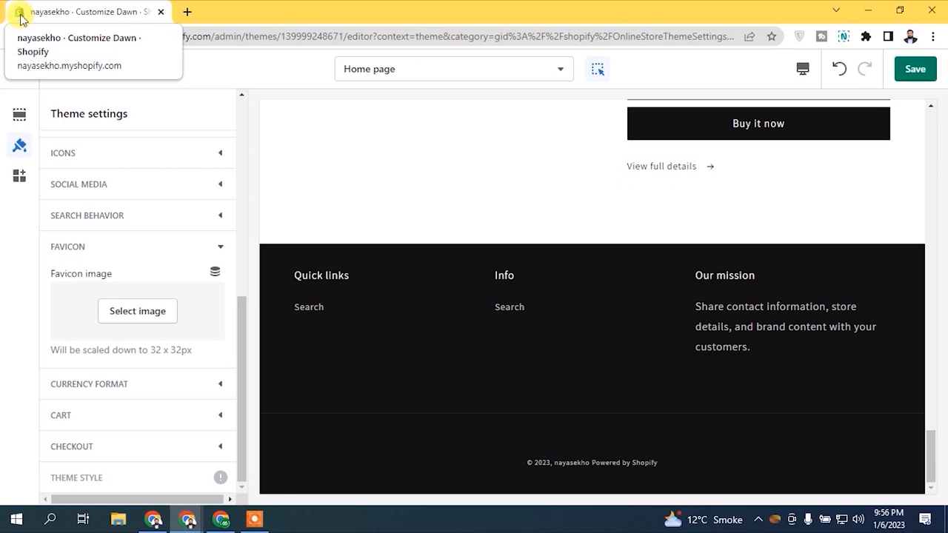
{"action": "left_click", "coordinate": [157, 247]}
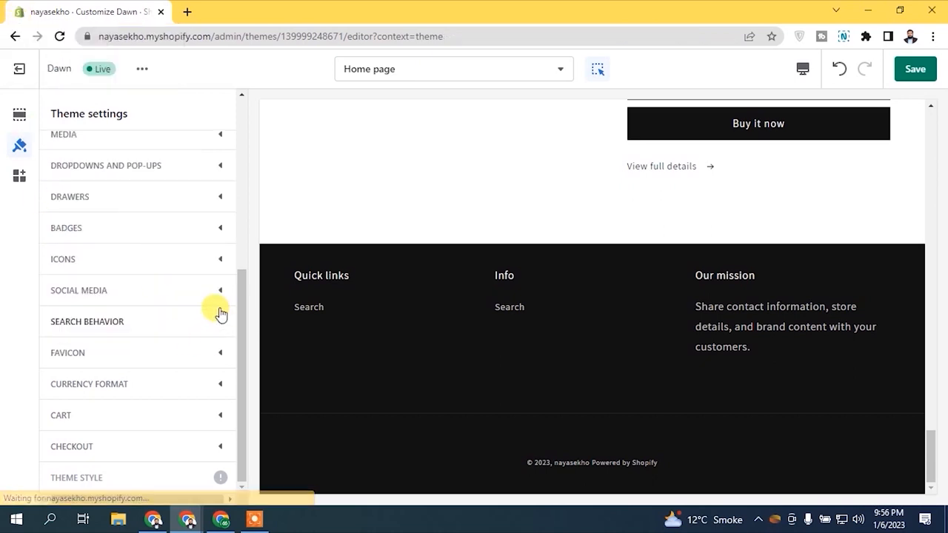
Step: Review the currency codes option in the Currency format category
{"action": "left_click", "coordinate": [142, 386]}
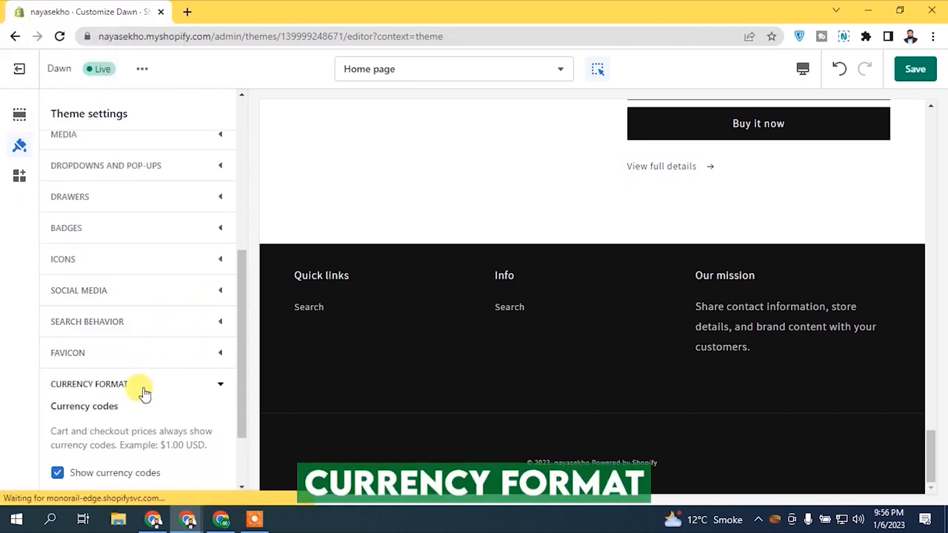
{"action": "left_click_drag", "start_coordinate": [242, 286], "coordinate": [249, 354]}
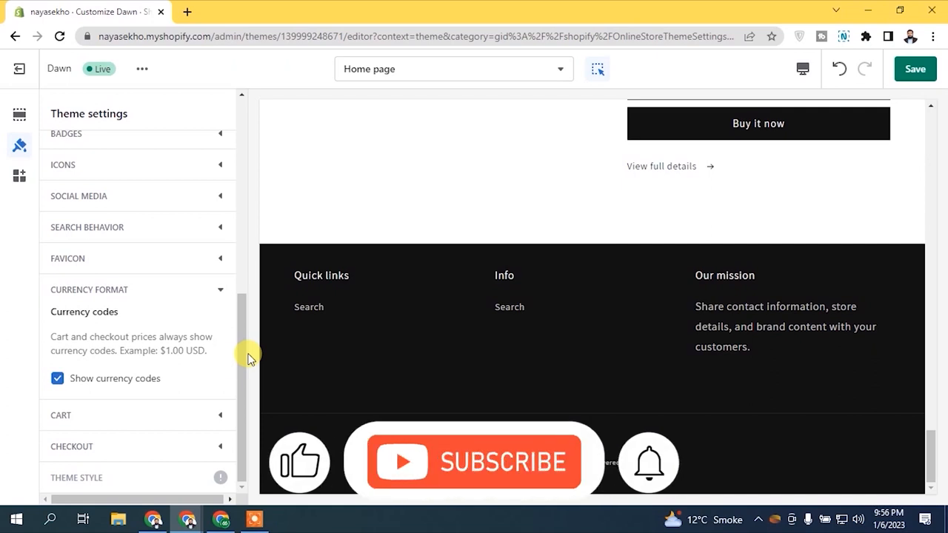
{"action": "left_click", "coordinate": [211, 291]}
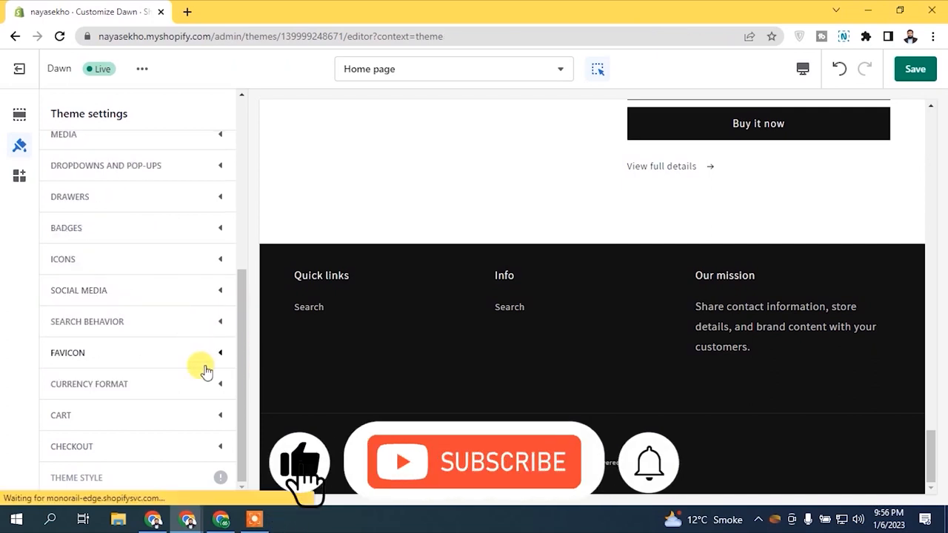
Step: Look through the Cart category's cart type choices and try the Enable cart note option
{"action": "left_click", "coordinate": [221, 411]}
{"action": "left_click_drag", "start_coordinate": [240, 271], "coordinate": [240, 352]}
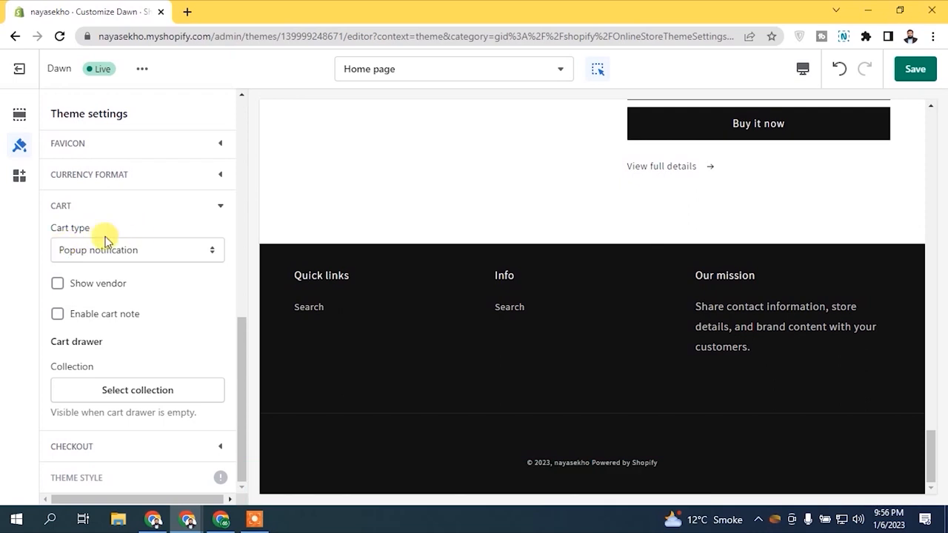
{"action": "left_click", "coordinate": [155, 252]}
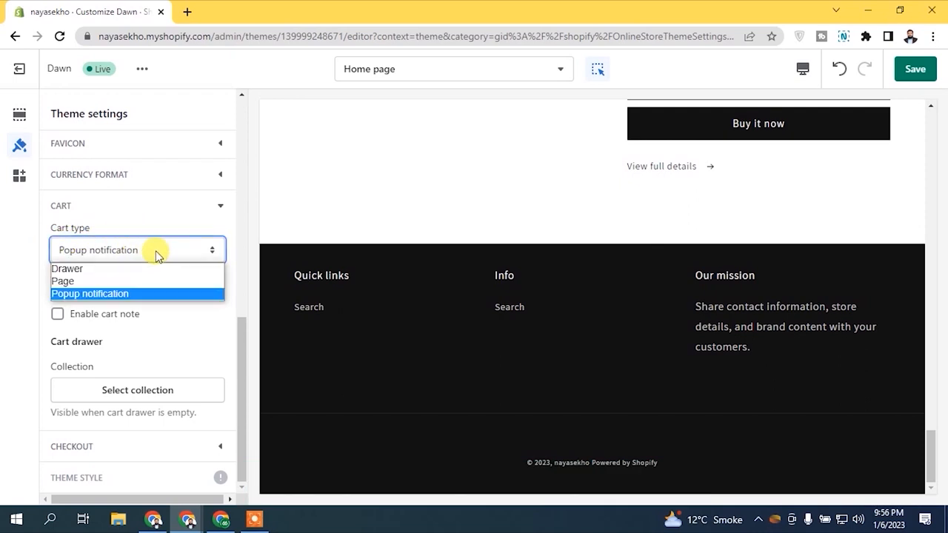
{"action": "left_click", "coordinate": [155, 251]}
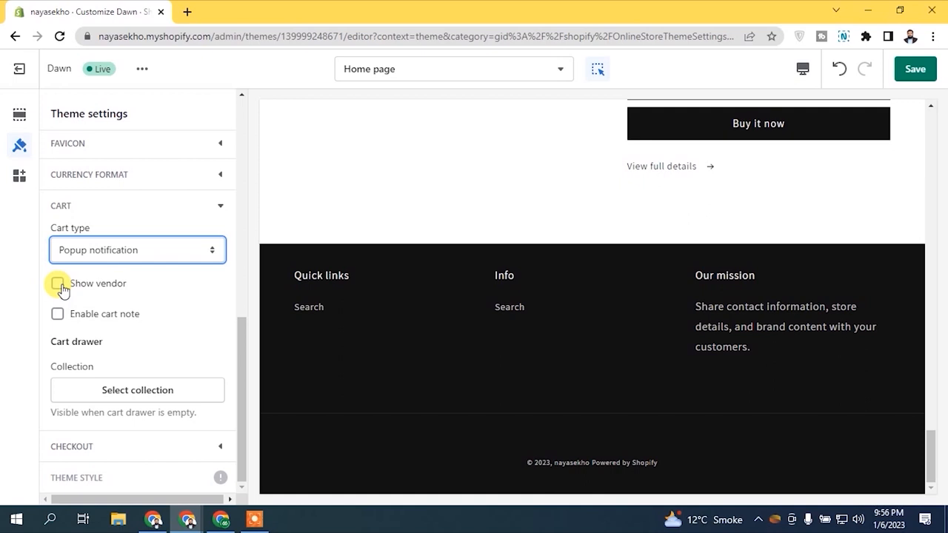
{"action": "left_click", "coordinate": [124, 323]}
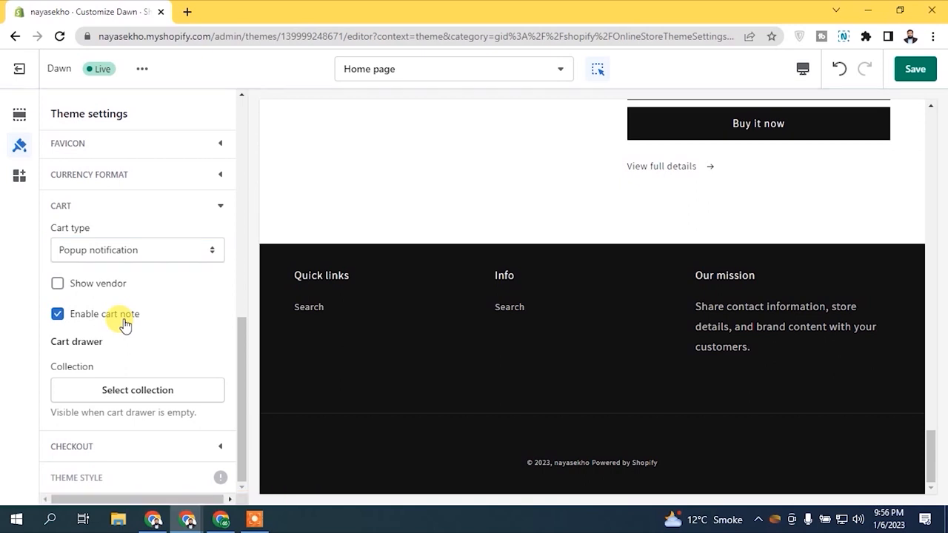
{"action": "left_click", "coordinate": [123, 323]}
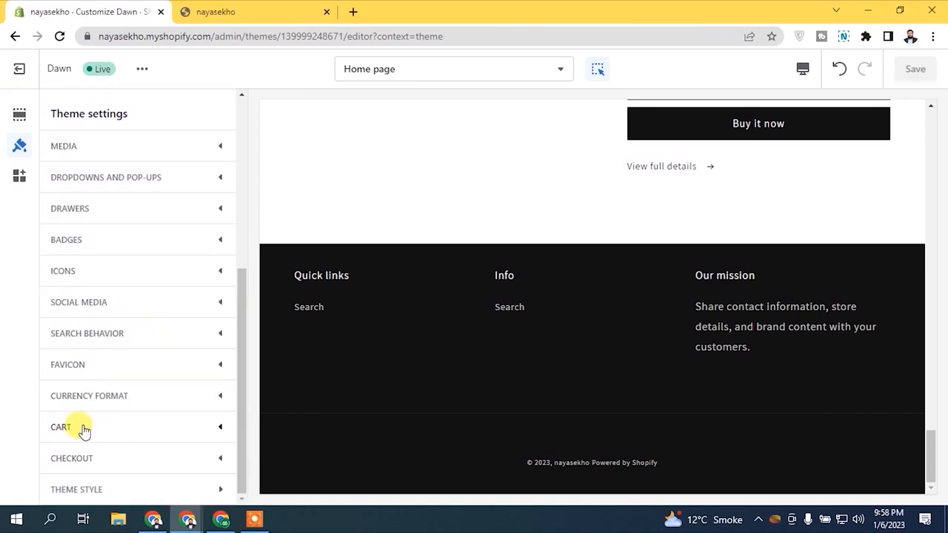
Step: Review the Cart type choices Drawer, Page and Popup notification in the Cart settings
{"action": "left_click", "coordinate": [107, 428]}
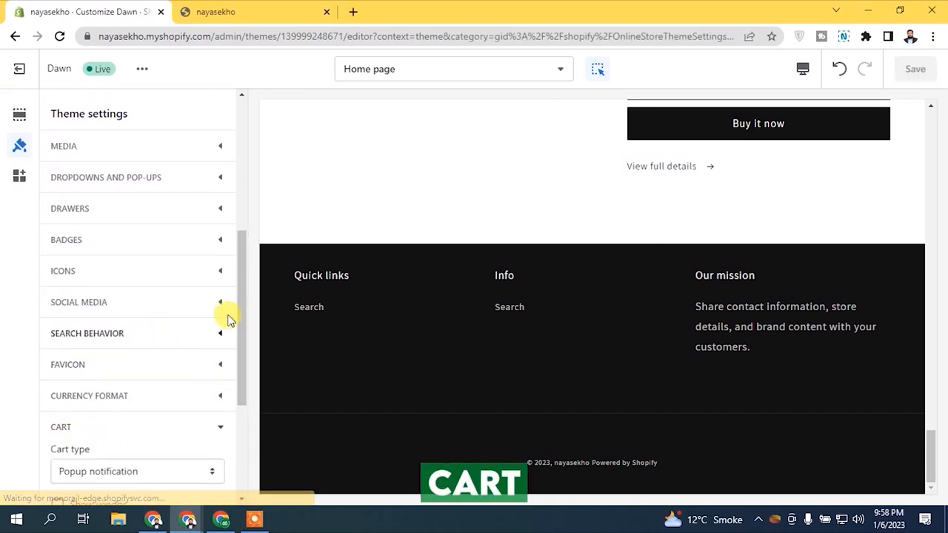
{"action": "left_click_drag", "start_coordinate": [241, 267], "coordinate": [244, 365]}
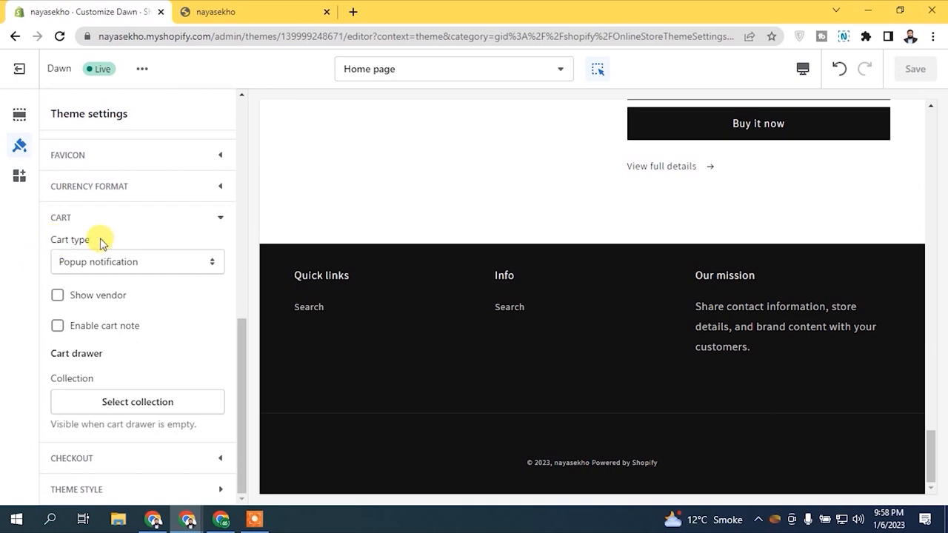
{"action": "left_click", "coordinate": [127, 260]}
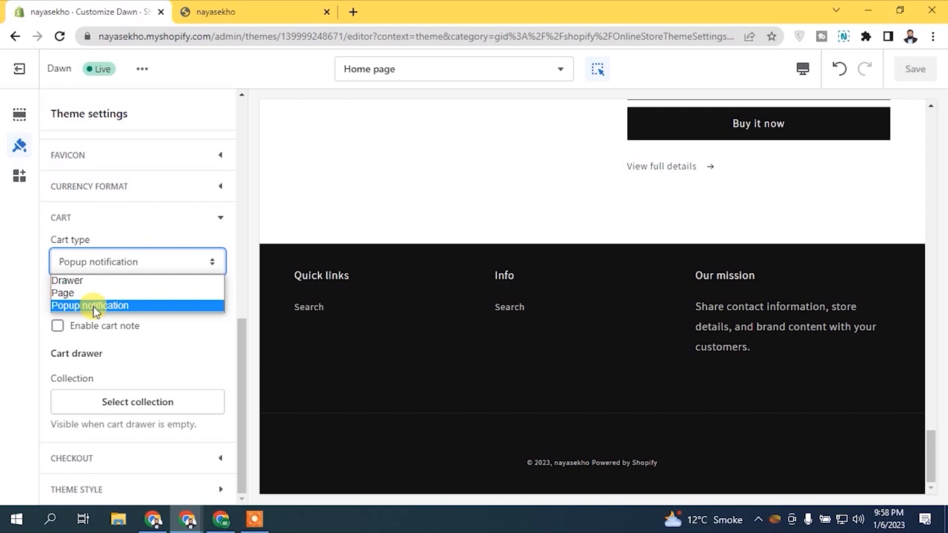
{"action": "left_click", "coordinate": [41, 239]}
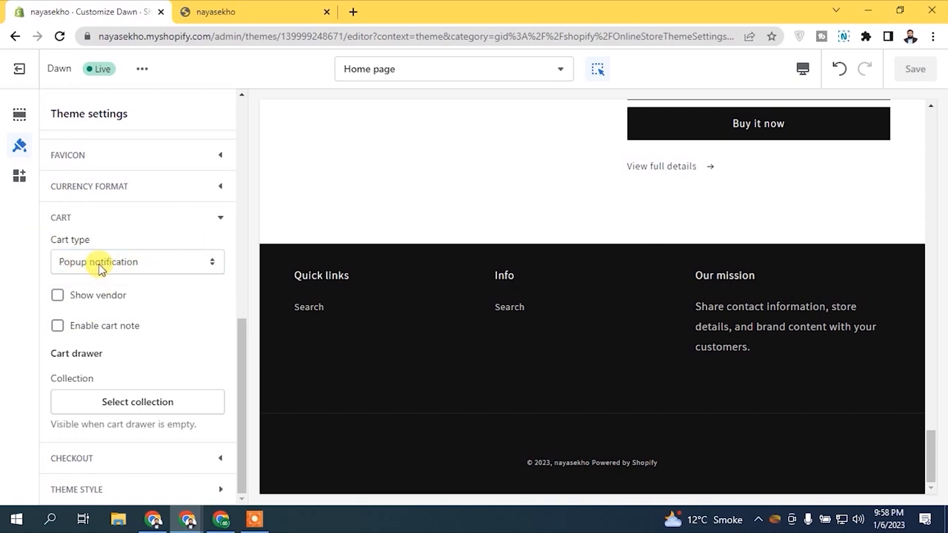
Step: Test the popup notification on the live storefront by adding the blue, small sport watch to the cart, and dismiss it
{"action": "left_click", "coordinate": [217, 9]}
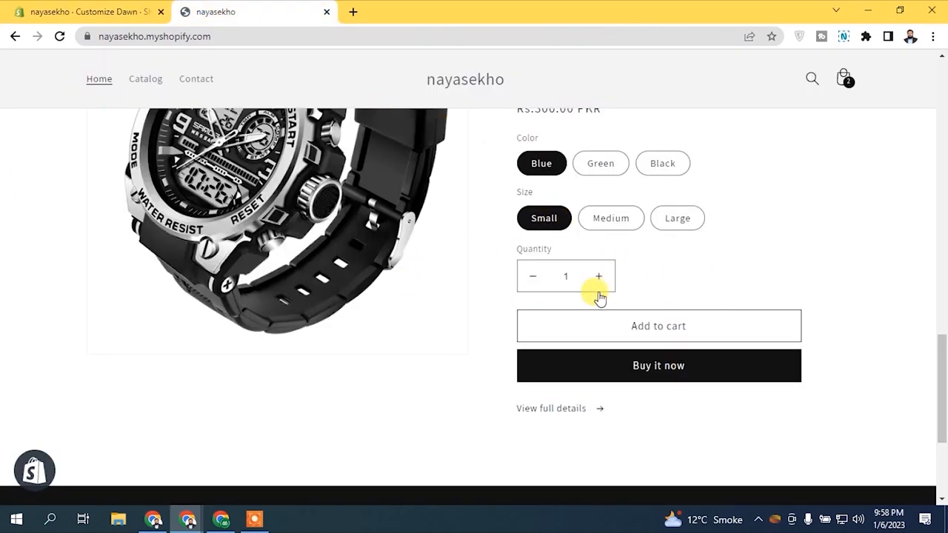
{"action": "left_click", "coordinate": [626, 331]}
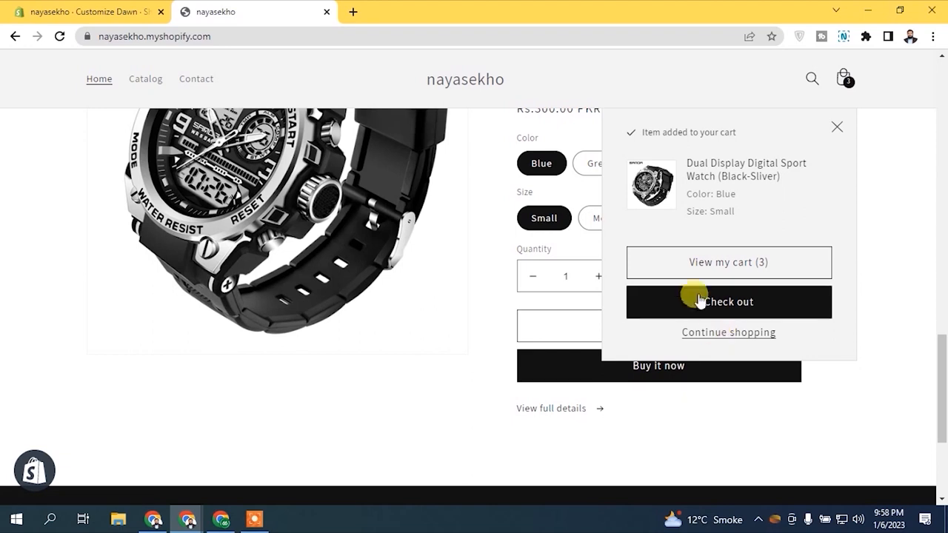
{"action": "left_click", "coordinate": [836, 128]}
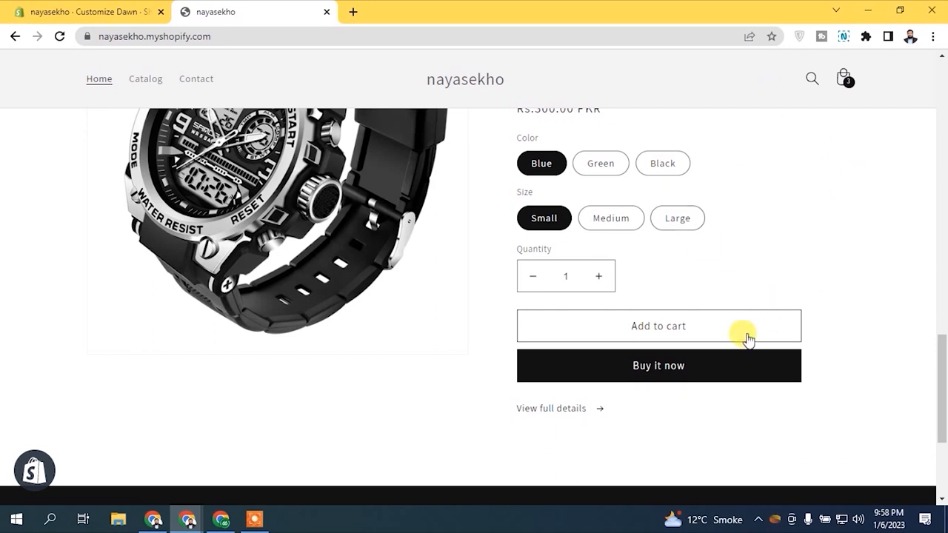
Step: Set the cart type to Drawer in the theme editor and save the theme
{"action": "left_click", "coordinate": [71, 5]}
{"action": "left_click", "coordinate": [98, 262]}
{"action": "left_click", "coordinate": [100, 279]}
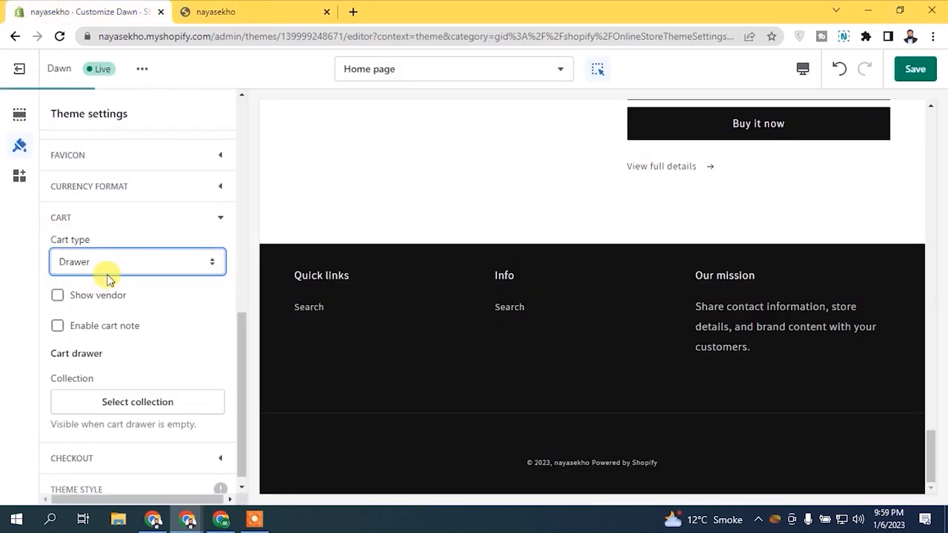
{"action": "left_click", "coordinate": [915, 69]}
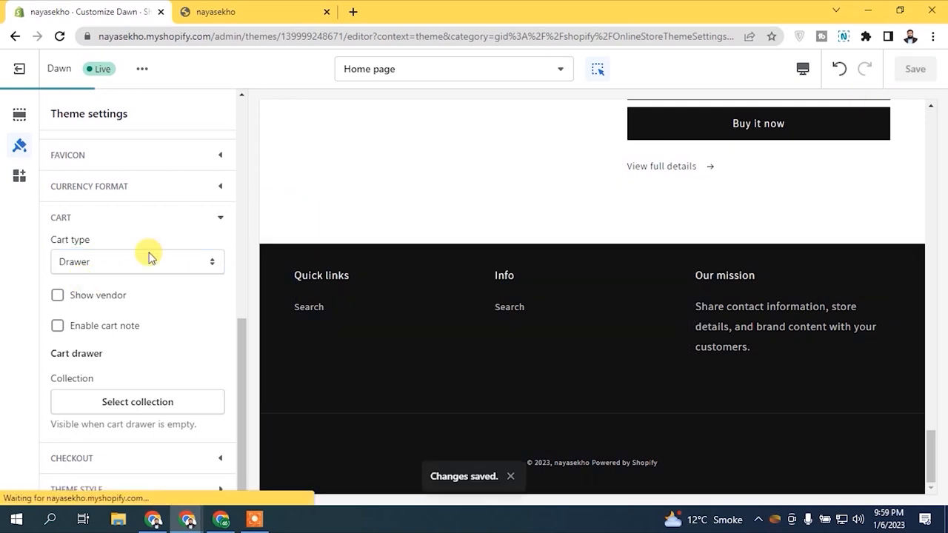
Step: Reload the live storefront, add the watch to the cart to test the cart drawer, examine its contents and close it
{"action": "left_click", "coordinate": [257, 7]}
{"action": "left_click", "coordinate": [59, 36]}
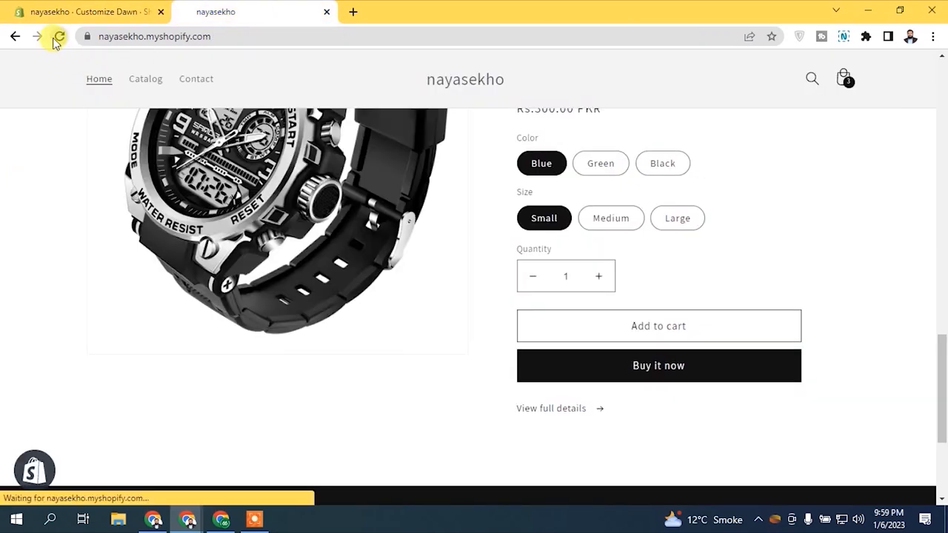
{"action": "left_click", "coordinate": [649, 324]}
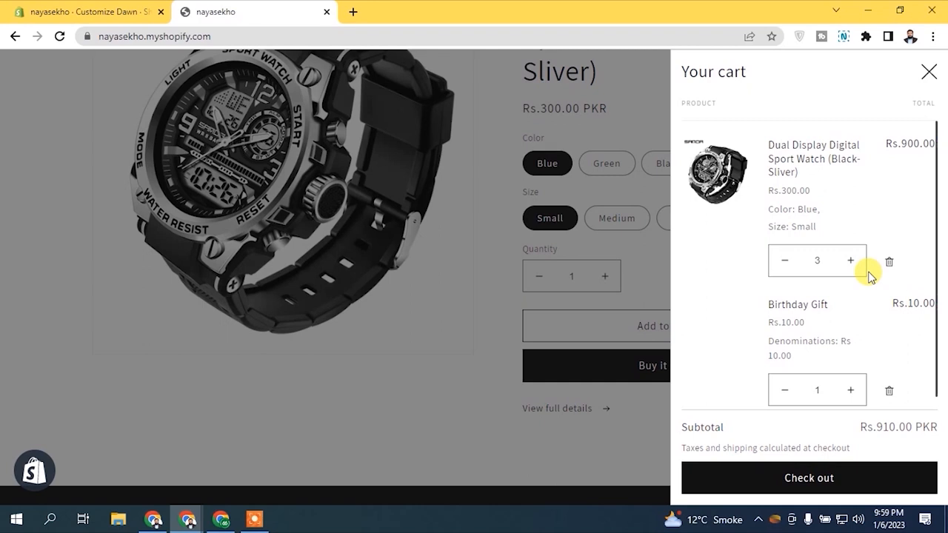
{"action": "left_click_drag", "start_coordinate": [939, 146], "coordinate": [943, 279]}
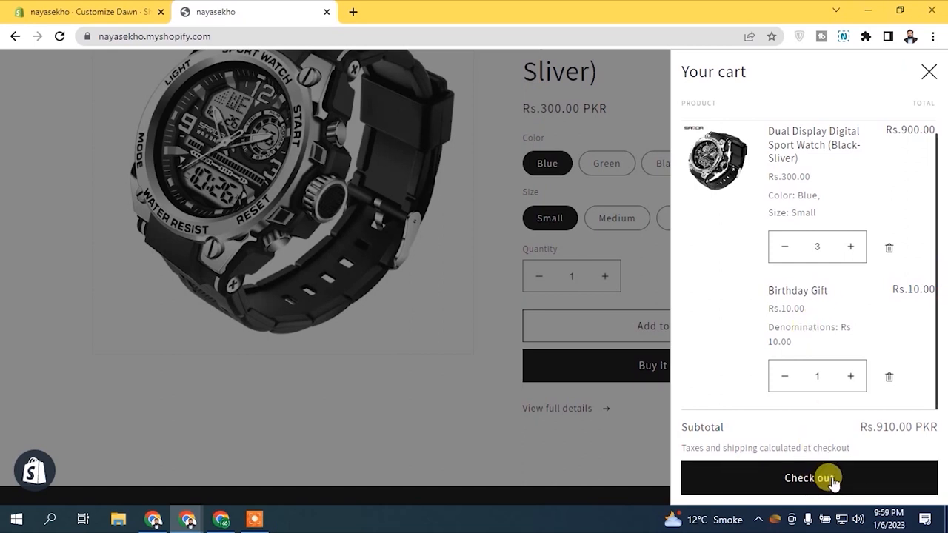
{"action": "left_click", "coordinate": [927, 72]}
Step: Set the cart type to Page in the theme editor's Cart settings
{"action": "left_click", "coordinate": [123, 11]}
{"action": "left_click", "coordinate": [120, 268]}
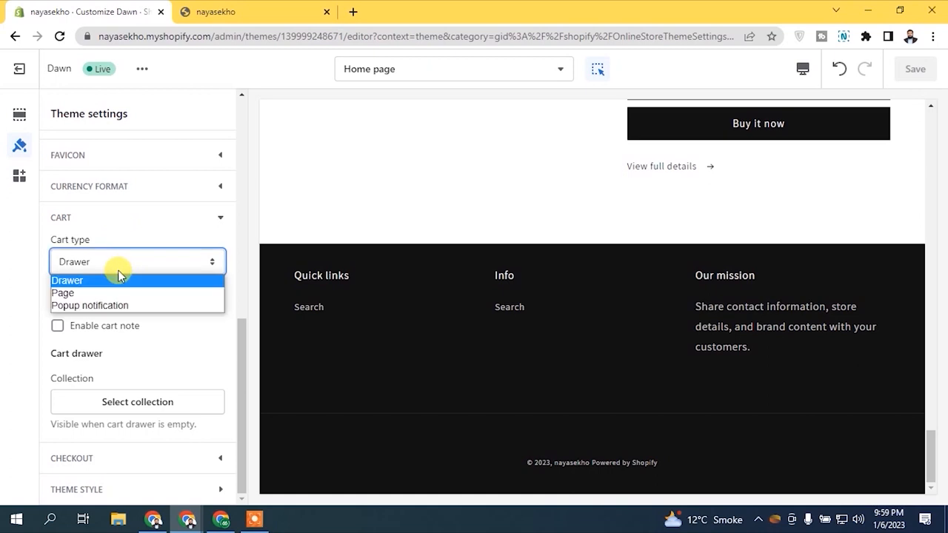
{"action": "left_click", "coordinate": [96, 290]}
{"action": "left_click", "coordinate": [96, 226]}
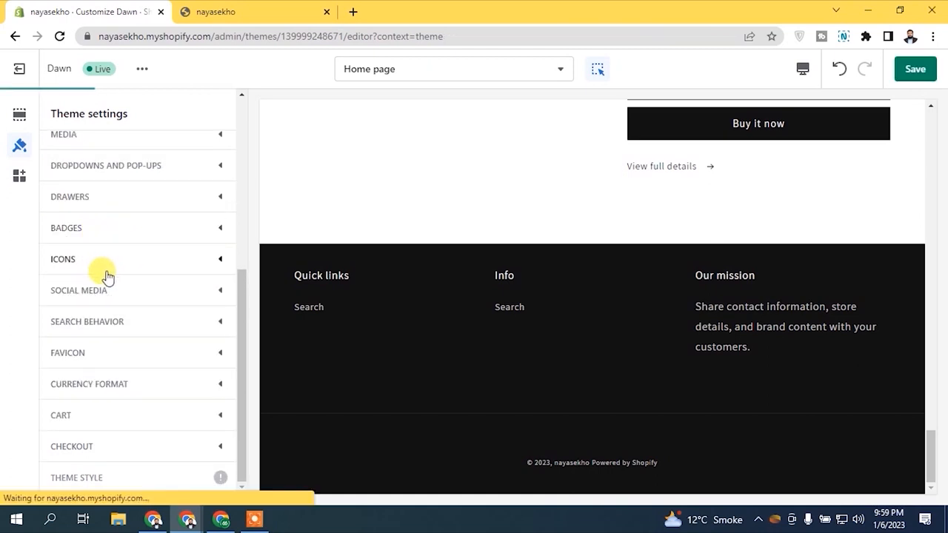
{"action": "left_click", "coordinate": [108, 418]}
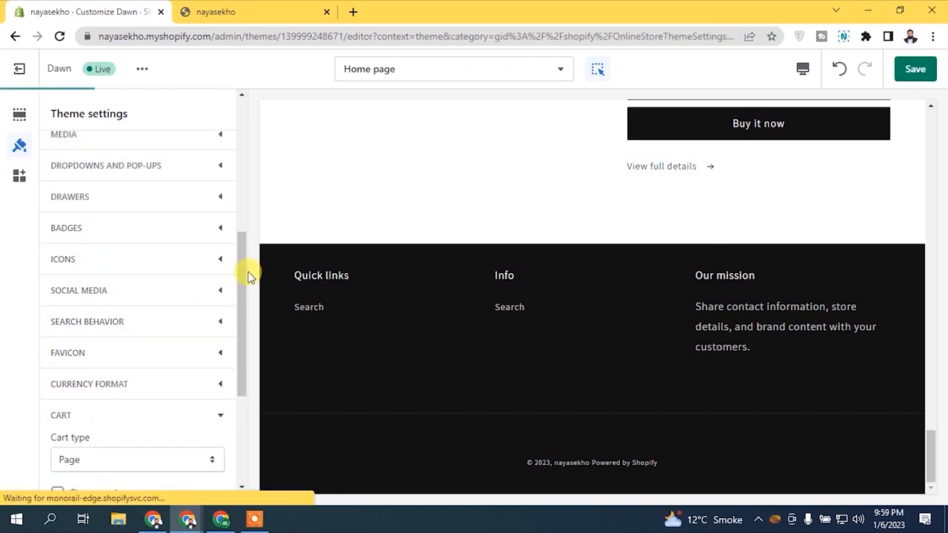
{"action": "scroll", "coordinate": [244, 349], "scroll_direction": "down", "scroll_amount": 3}
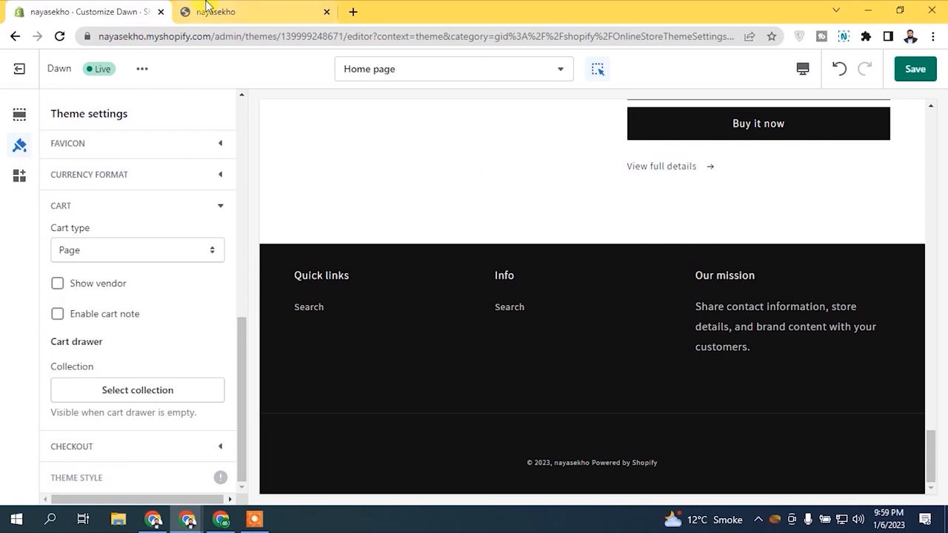
Step: Save the theme and test the Page cart type by adding the blue, small sport watch to the cart on the reloaded live storefront
{"action": "left_click", "coordinate": [914, 68]}
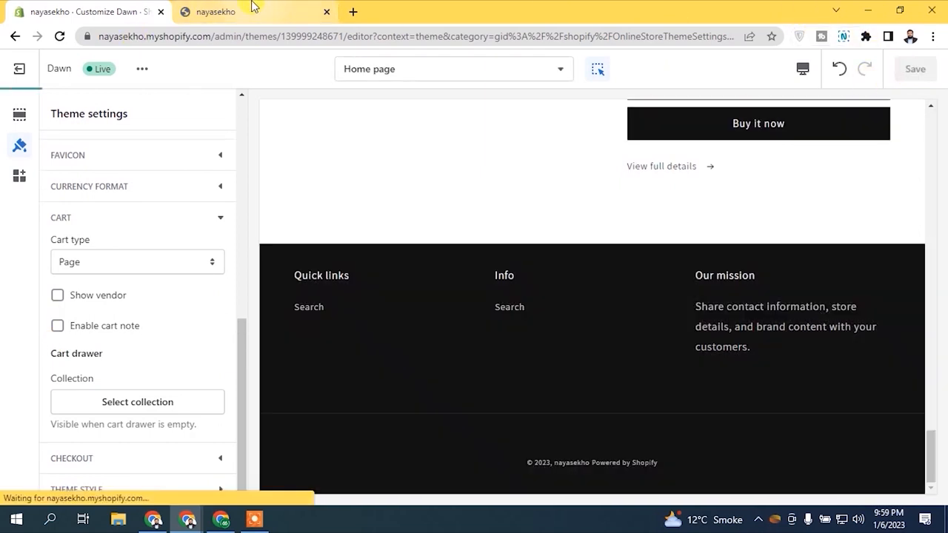
{"action": "left_click", "coordinate": [292, 11]}
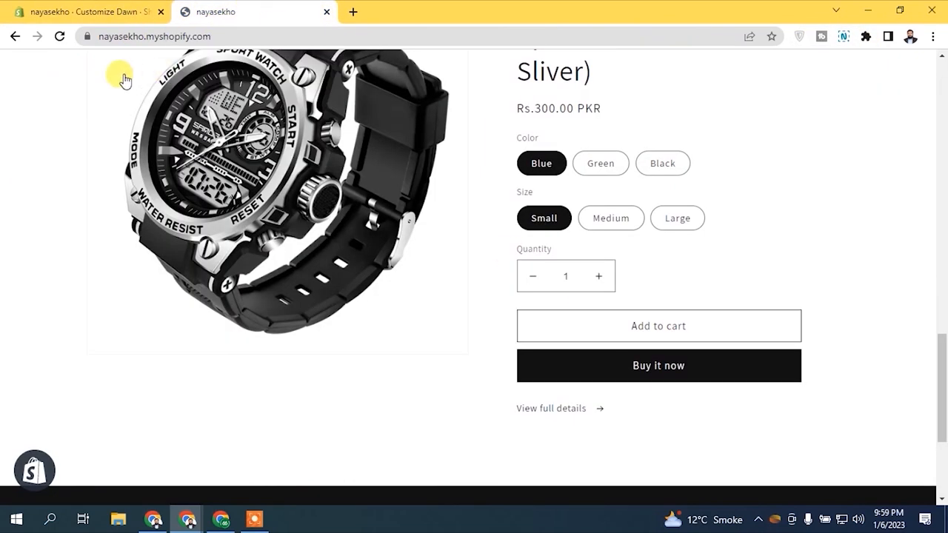
{"action": "left_click", "coordinate": [59, 36]}
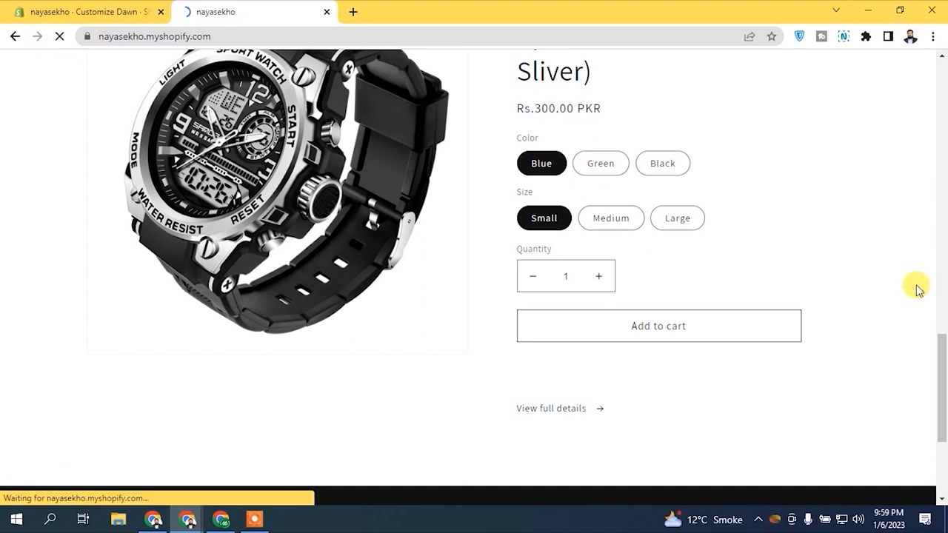
{"action": "left_click", "coordinate": [582, 325]}
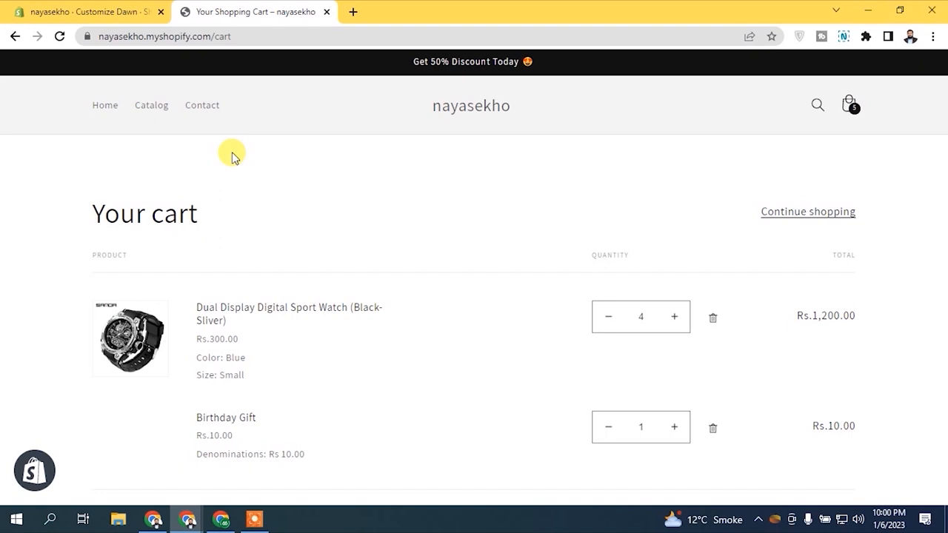
Step: Return to the theme editor, review the cart type options and the Cart drawer collection setting, and collapse the Cart category
{"action": "key", "text": "ctrl+shift+Tab"}
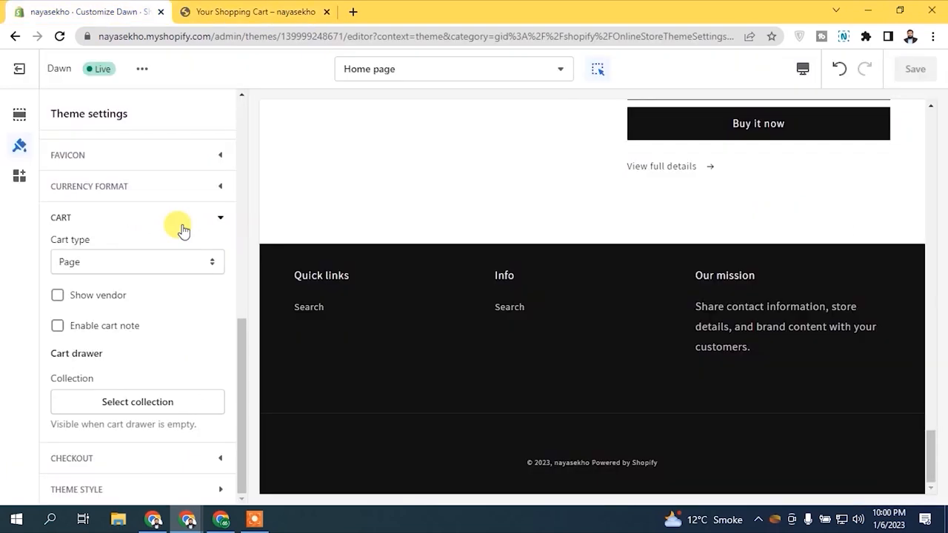
{"action": "left_click", "coordinate": [134, 262]}
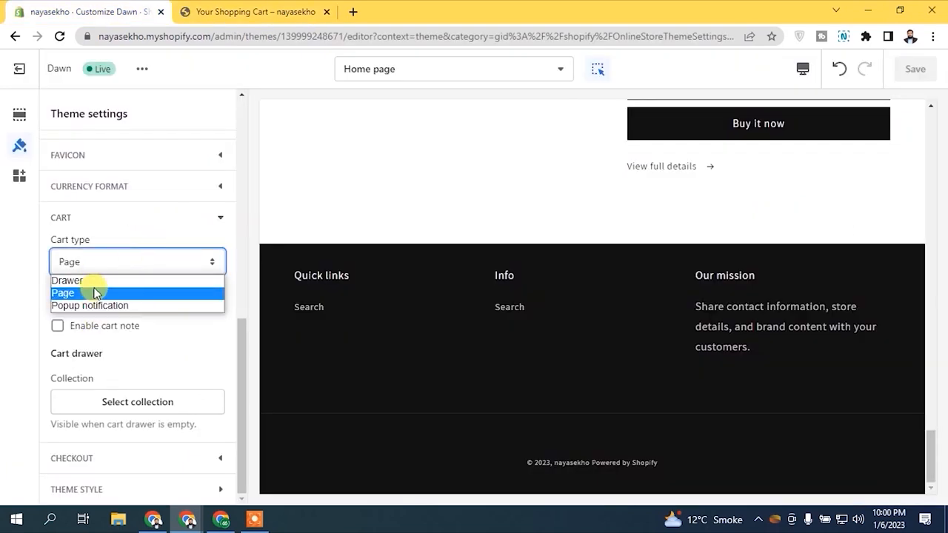
{"action": "scroll", "coordinate": [135, 234], "scroll_direction": "up", "scroll_amount": 3}
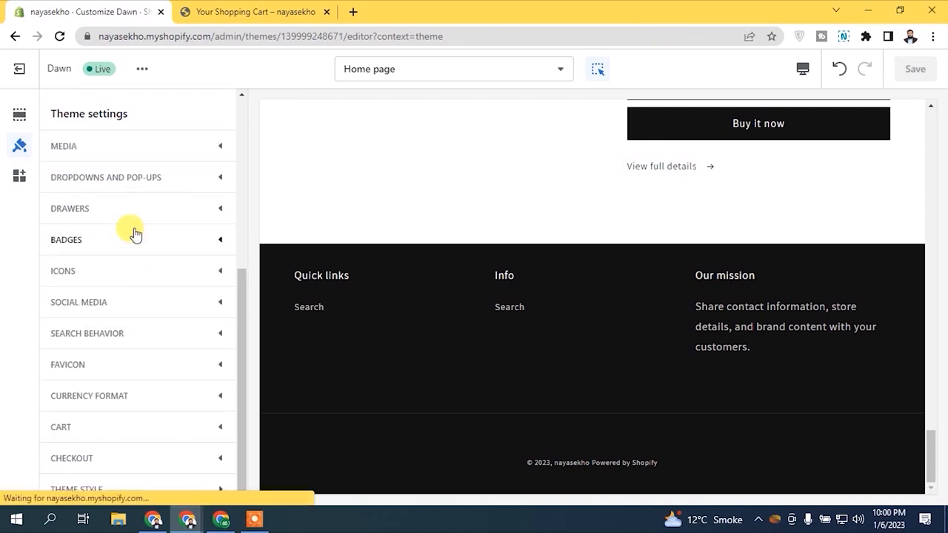
{"action": "left_click_drag", "start_coordinate": [239, 259], "coordinate": [238, 387]}
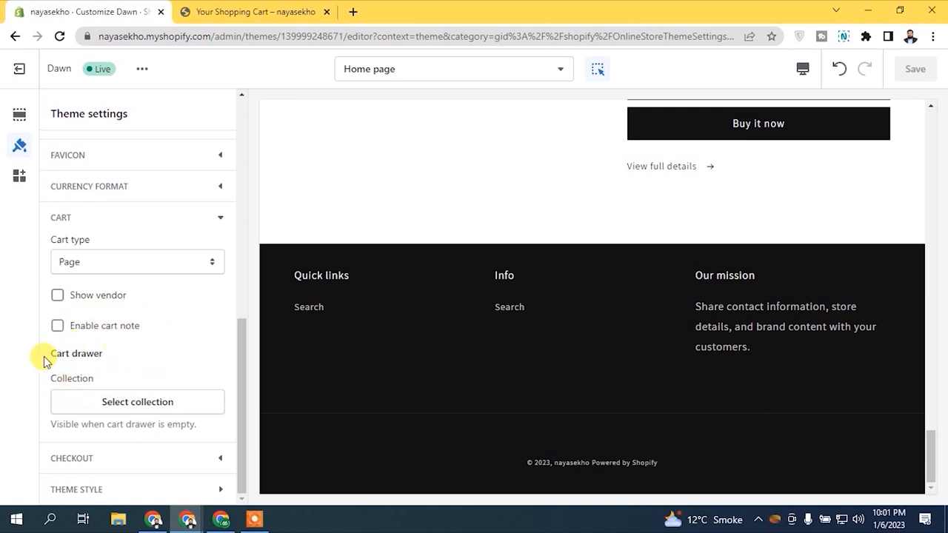
{"action": "left_click_drag", "start_coordinate": [51, 354], "coordinate": [115, 361]}
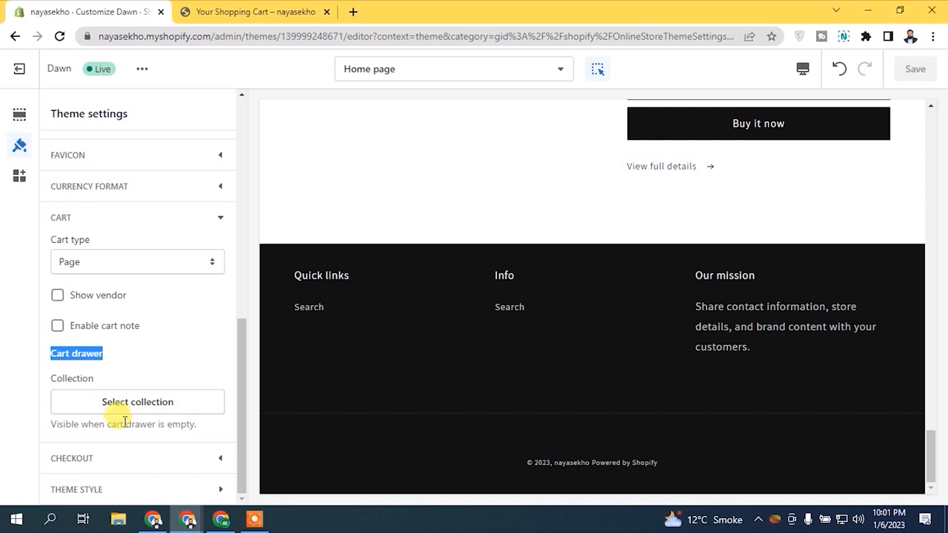
{"action": "left_click", "coordinate": [127, 218]}
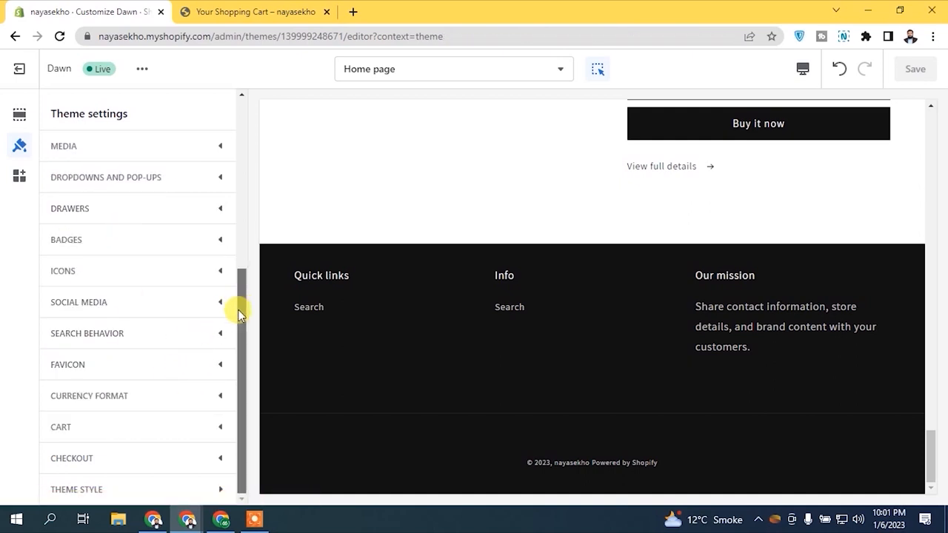
Step: Examine the Checkout category's banner and logo settings in the theme settings and collapse it
{"action": "left_click", "coordinate": [122, 459]}
{"action": "left_click_drag", "start_coordinate": [244, 185], "coordinate": [236, 221]}
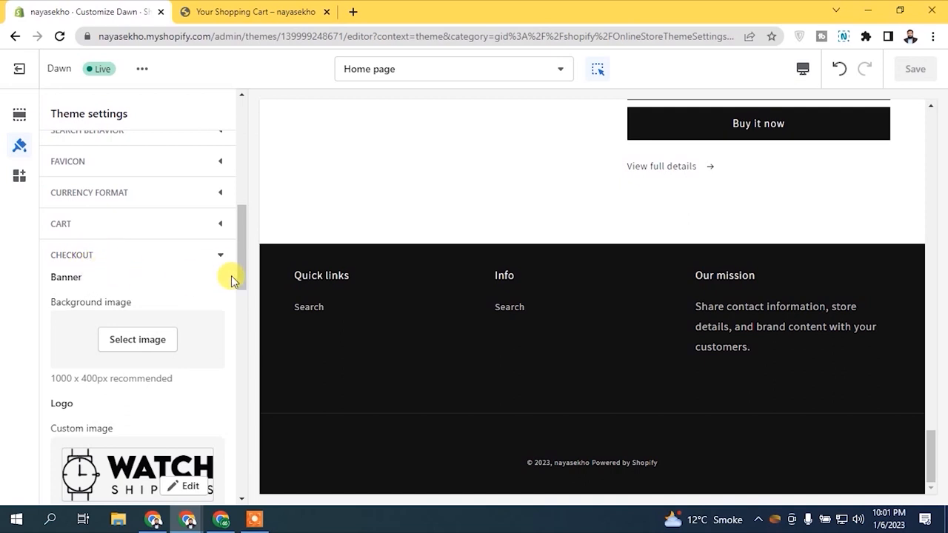
{"action": "left_click", "coordinate": [211, 256]}
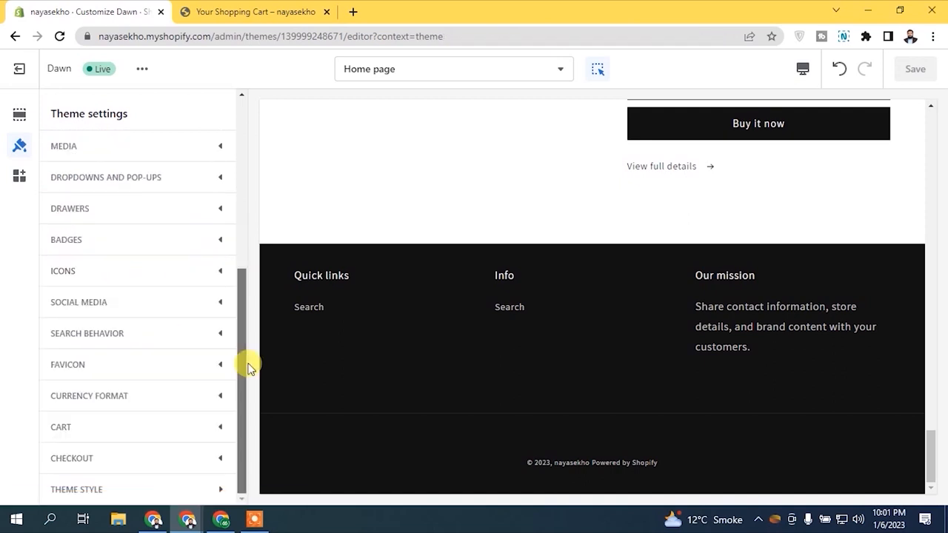
Step: Examine the Theme style options, select the Default style and cancel the style change
{"action": "left_click", "coordinate": [125, 491]}
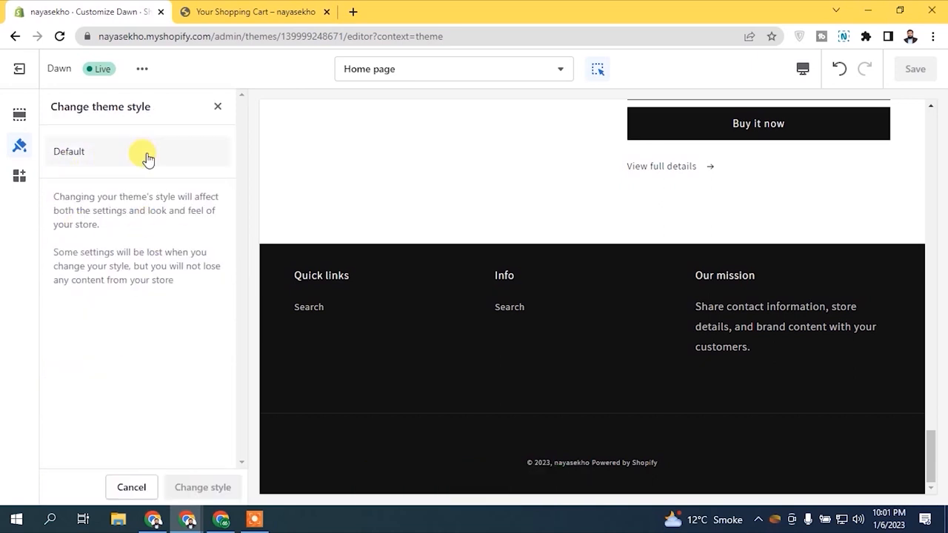
{"action": "left_click", "coordinate": [112, 163]}
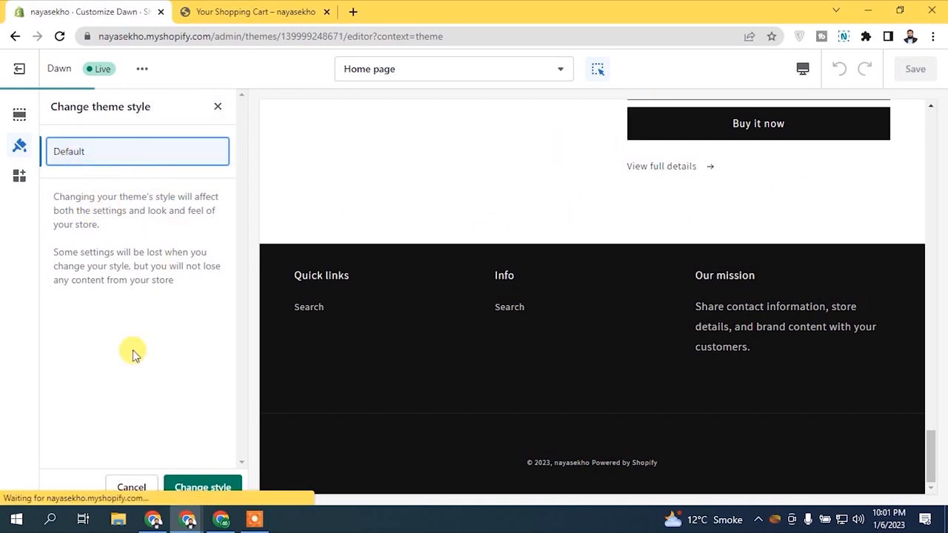
{"action": "left_click", "coordinate": [131, 488]}
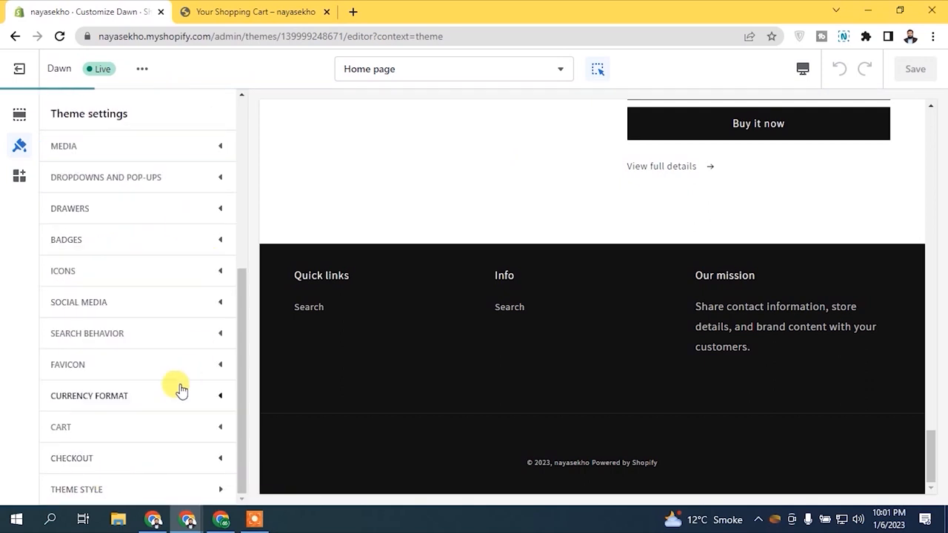